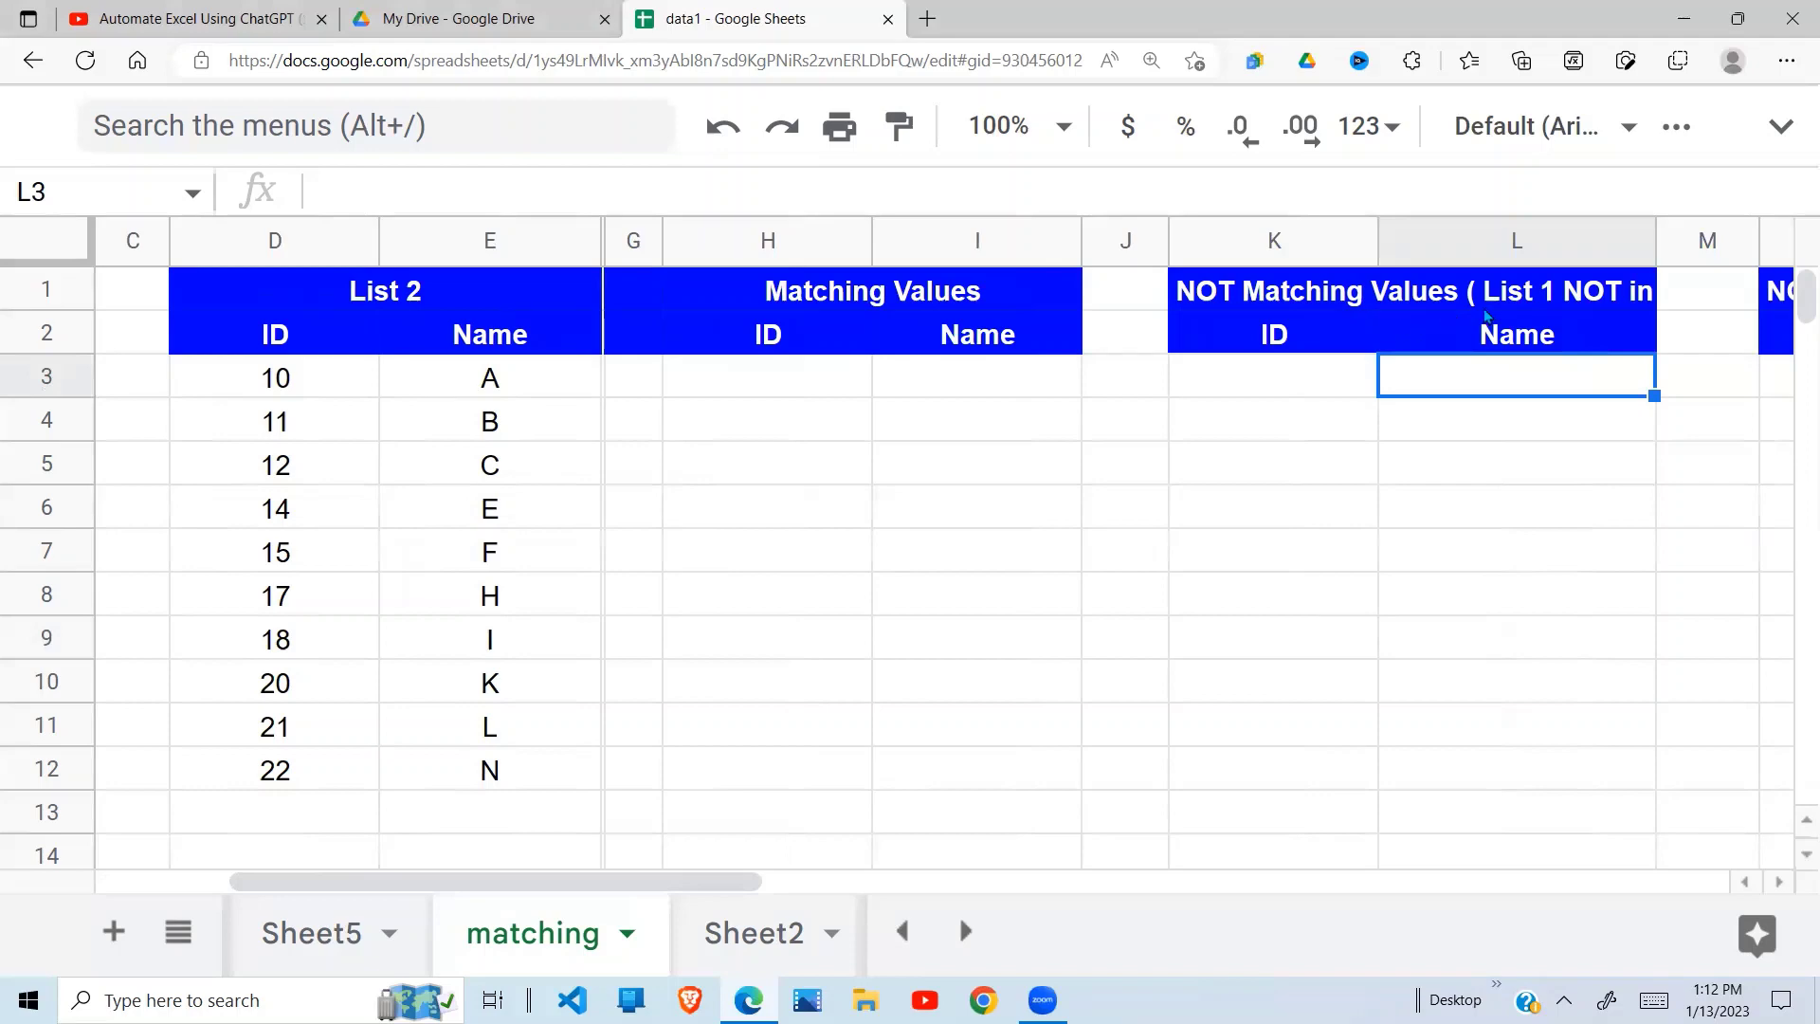
# Look over the List 1 and List 2 data by selecting each table's full range
pyautogui.click(658, 469)
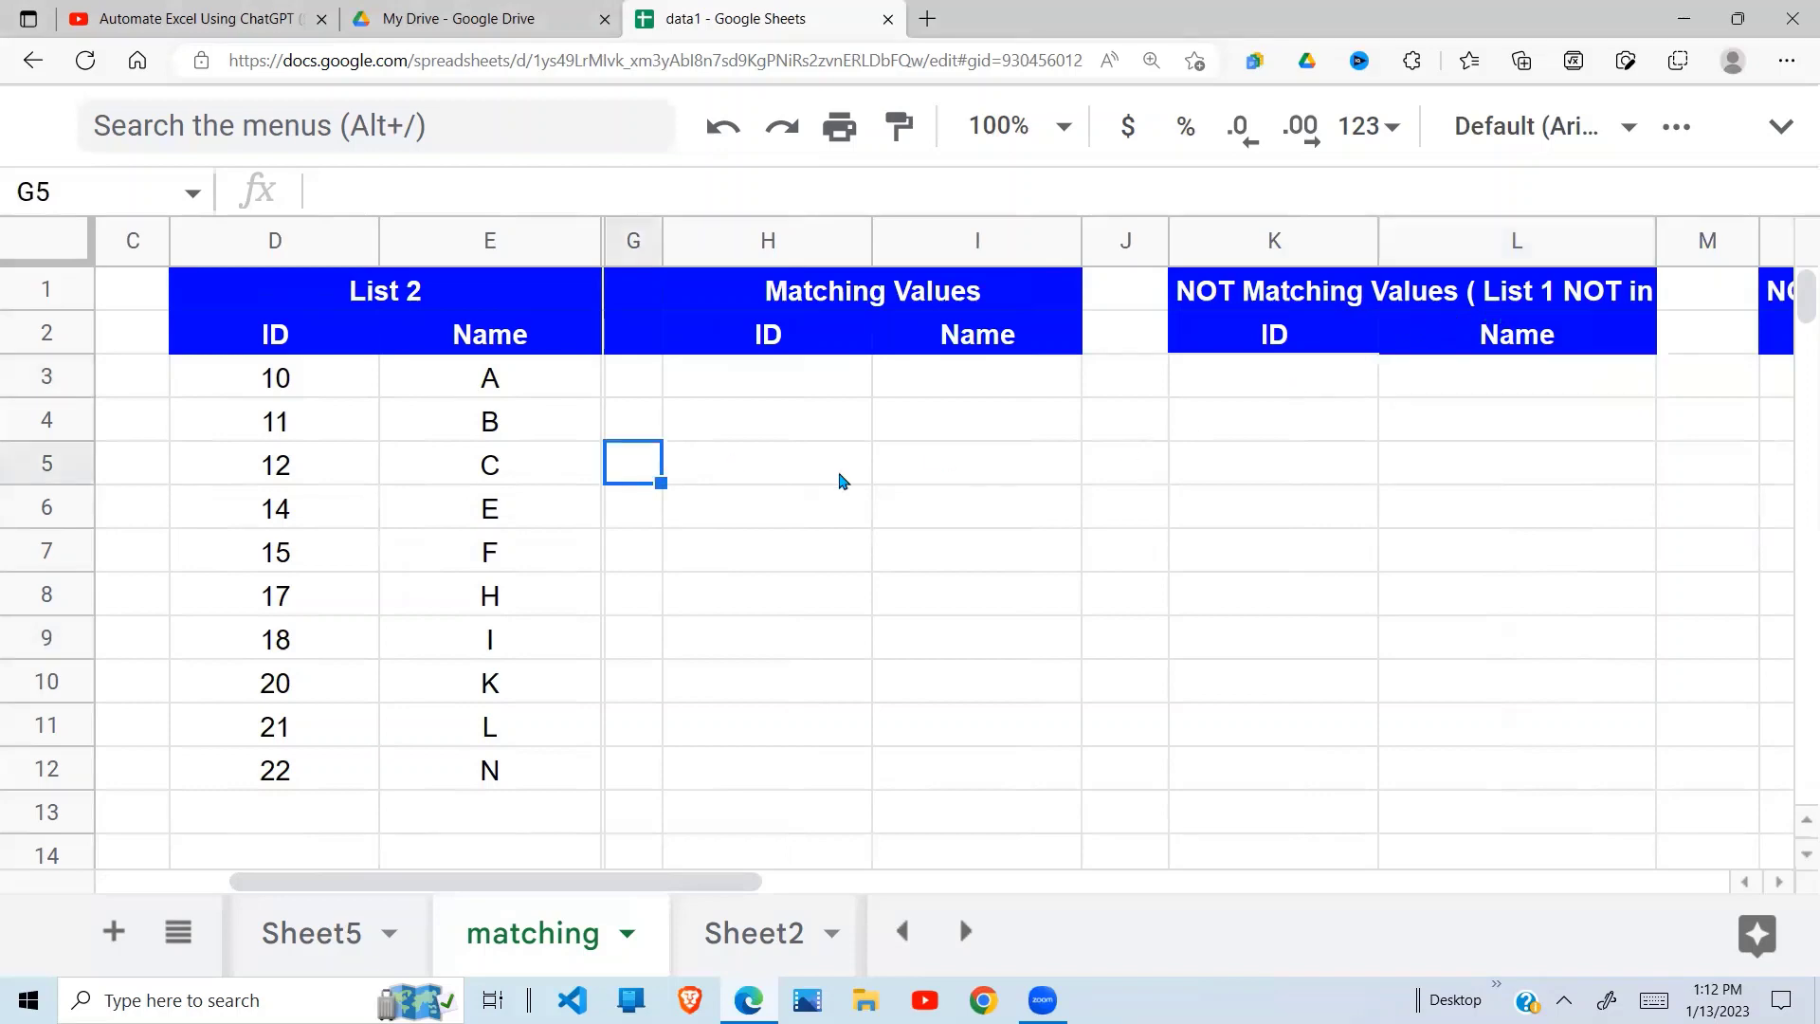
pyautogui.press('Left')
pyautogui.press('Left')
pyautogui.press('Left')
pyautogui.press('Left')
pyautogui.press('Left')
pyautogui.press('Left')
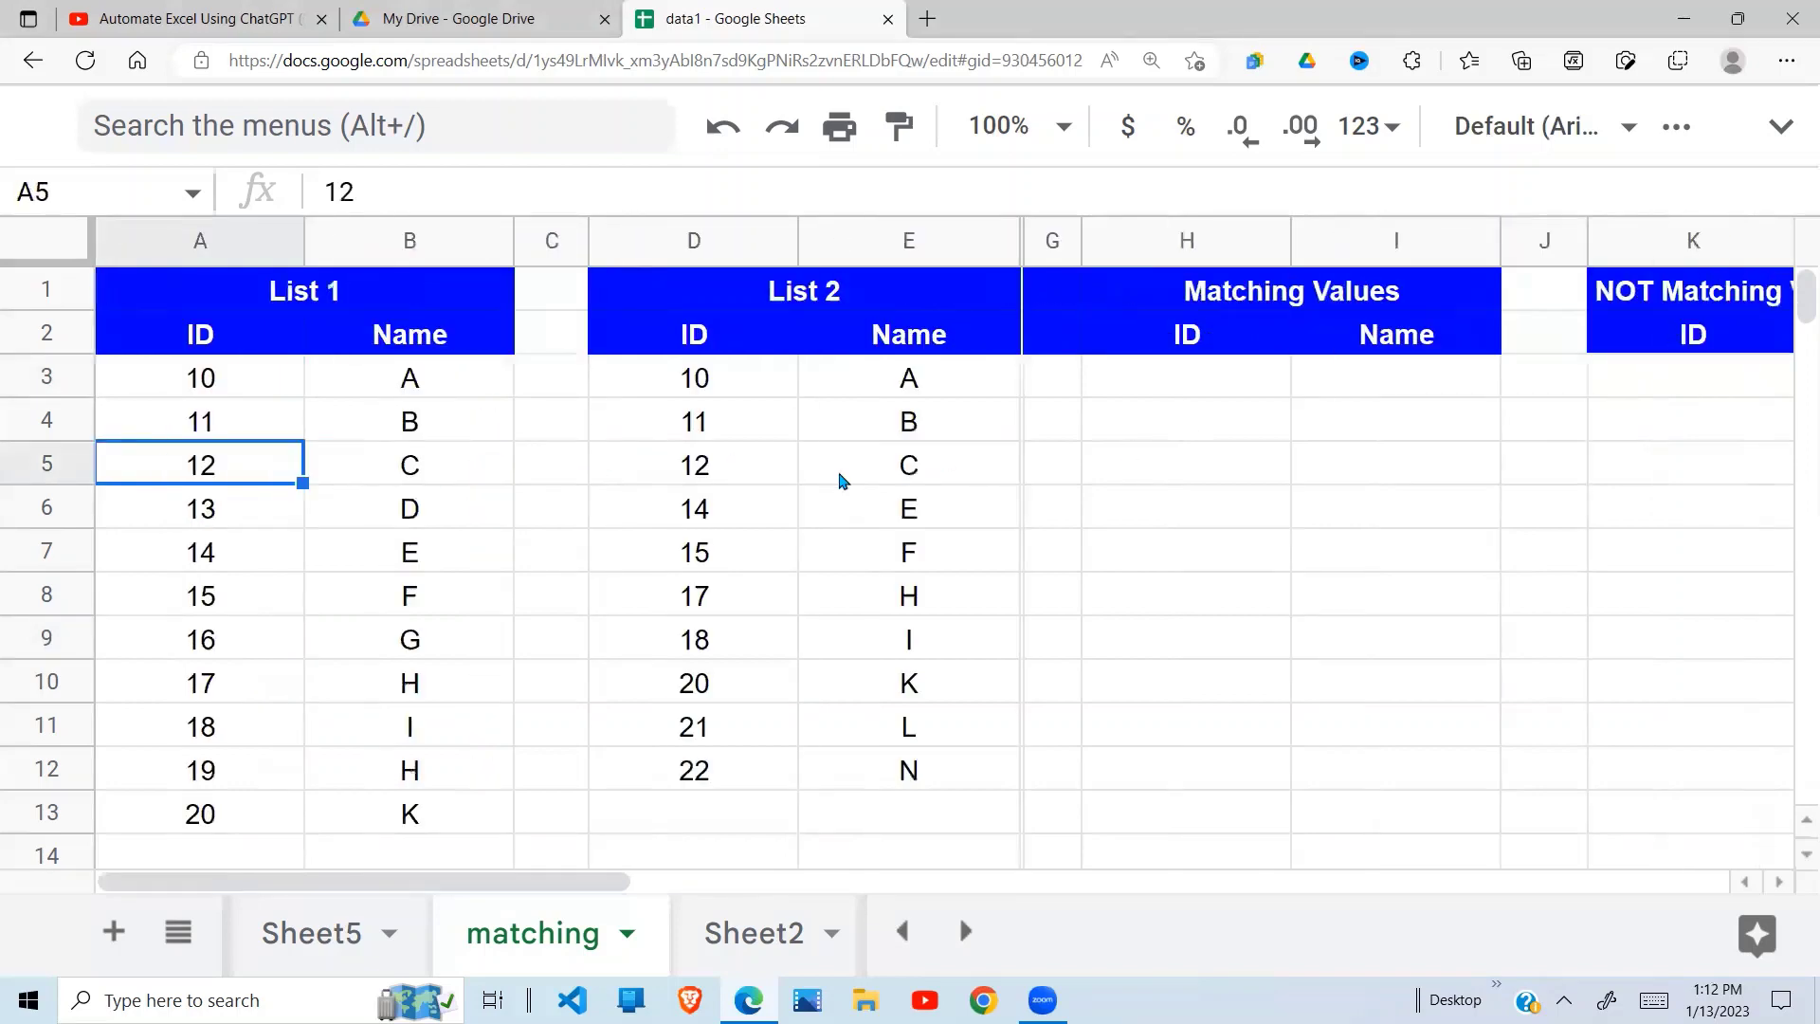
pyautogui.click(491, 480)
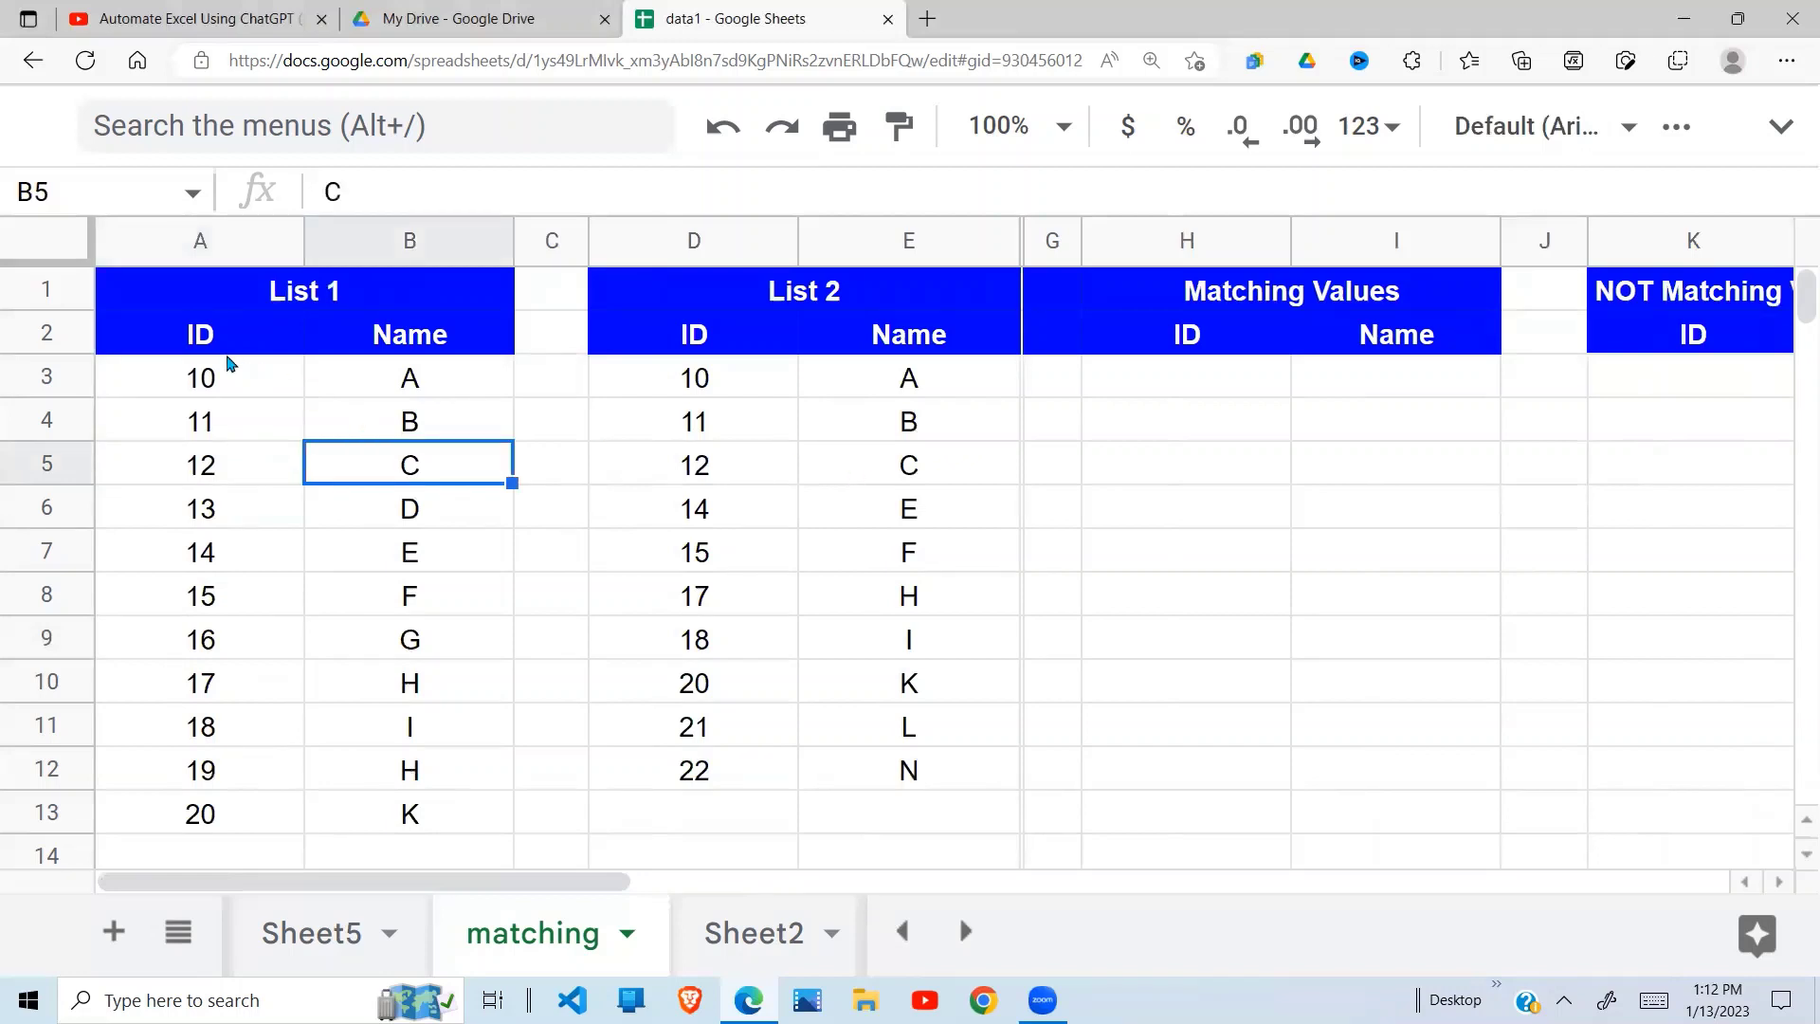
pyautogui.moveTo(218, 389); pyautogui.dragTo(417, 819)
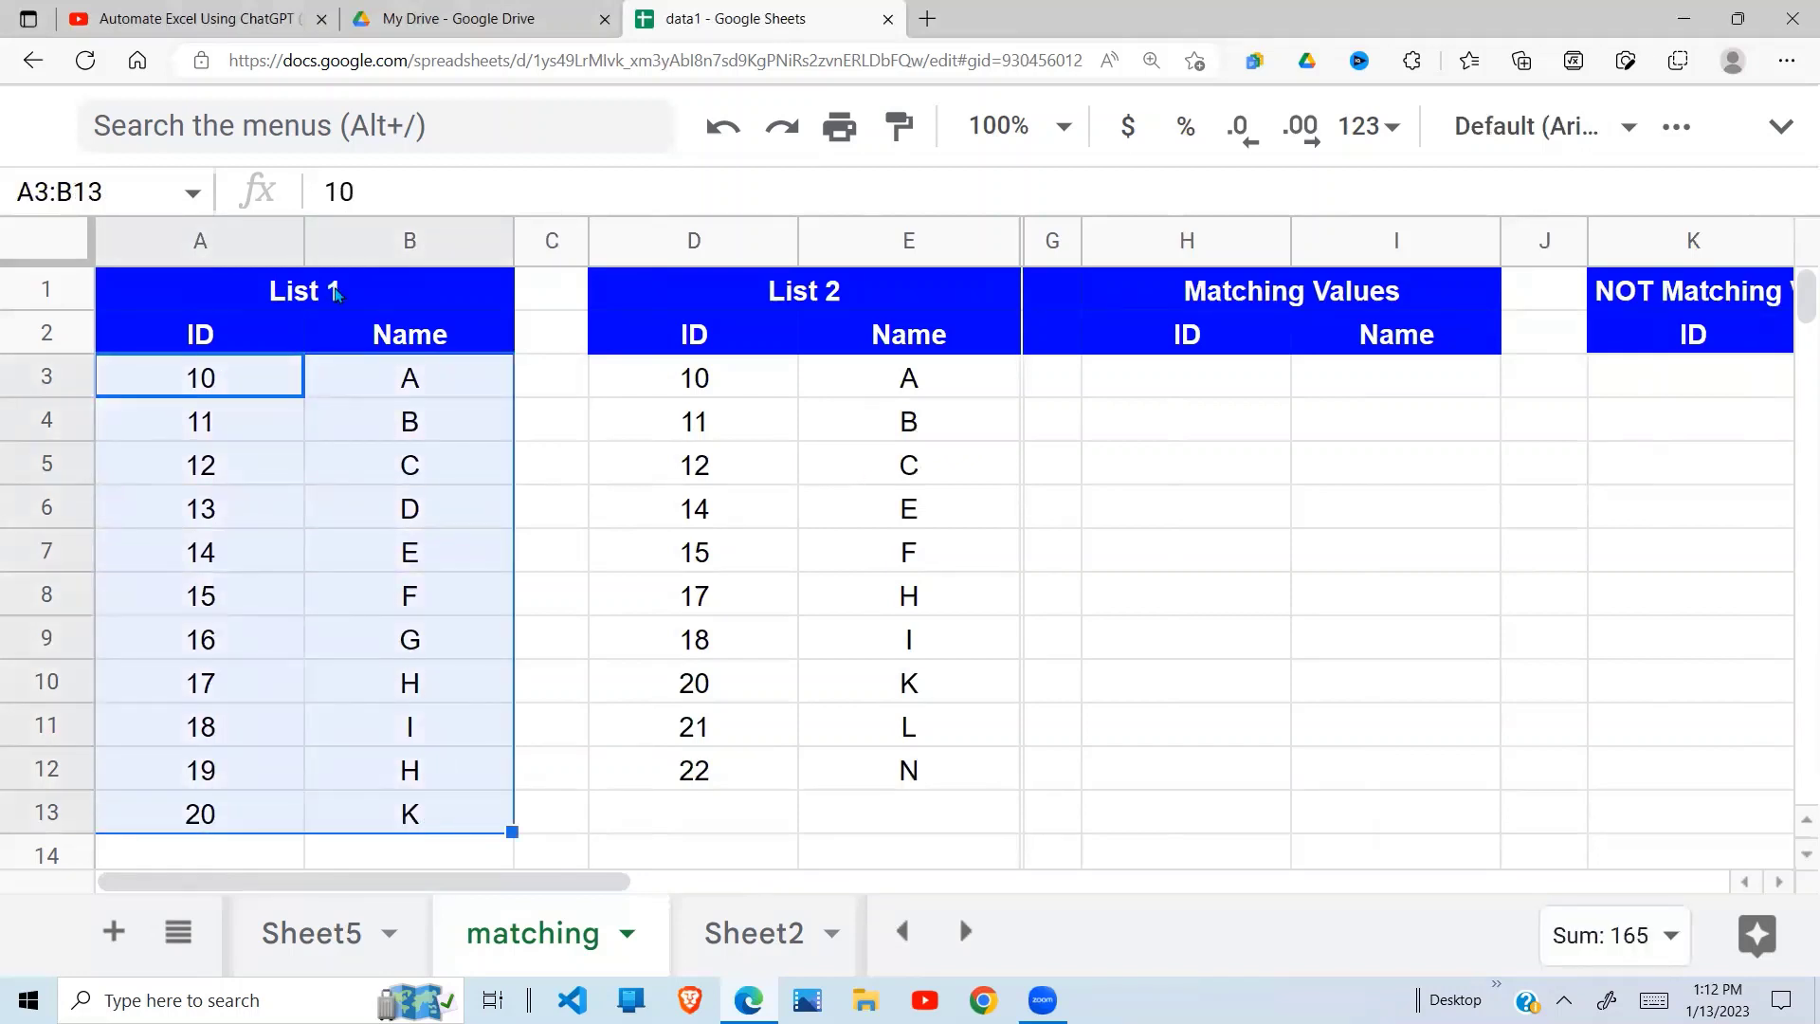
pyautogui.click(766, 502)
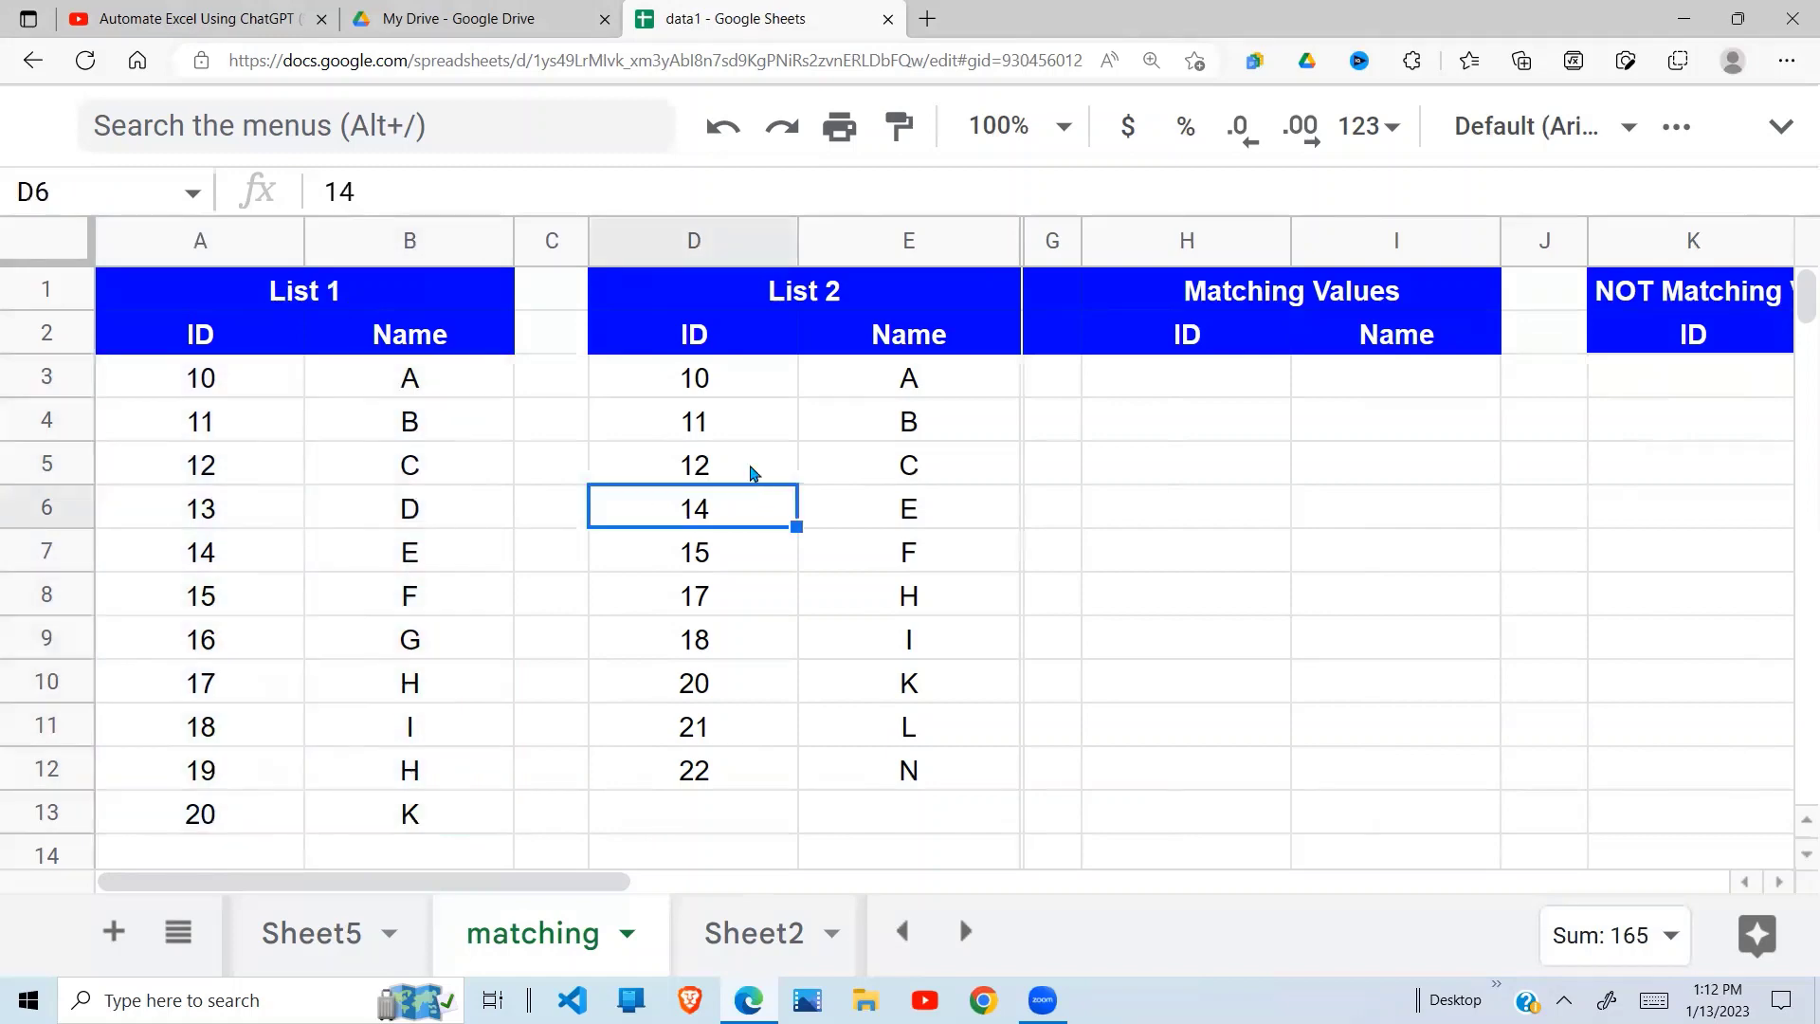
pyautogui.moveTo(755, 392); pyautogui.dragTo(873, 770)
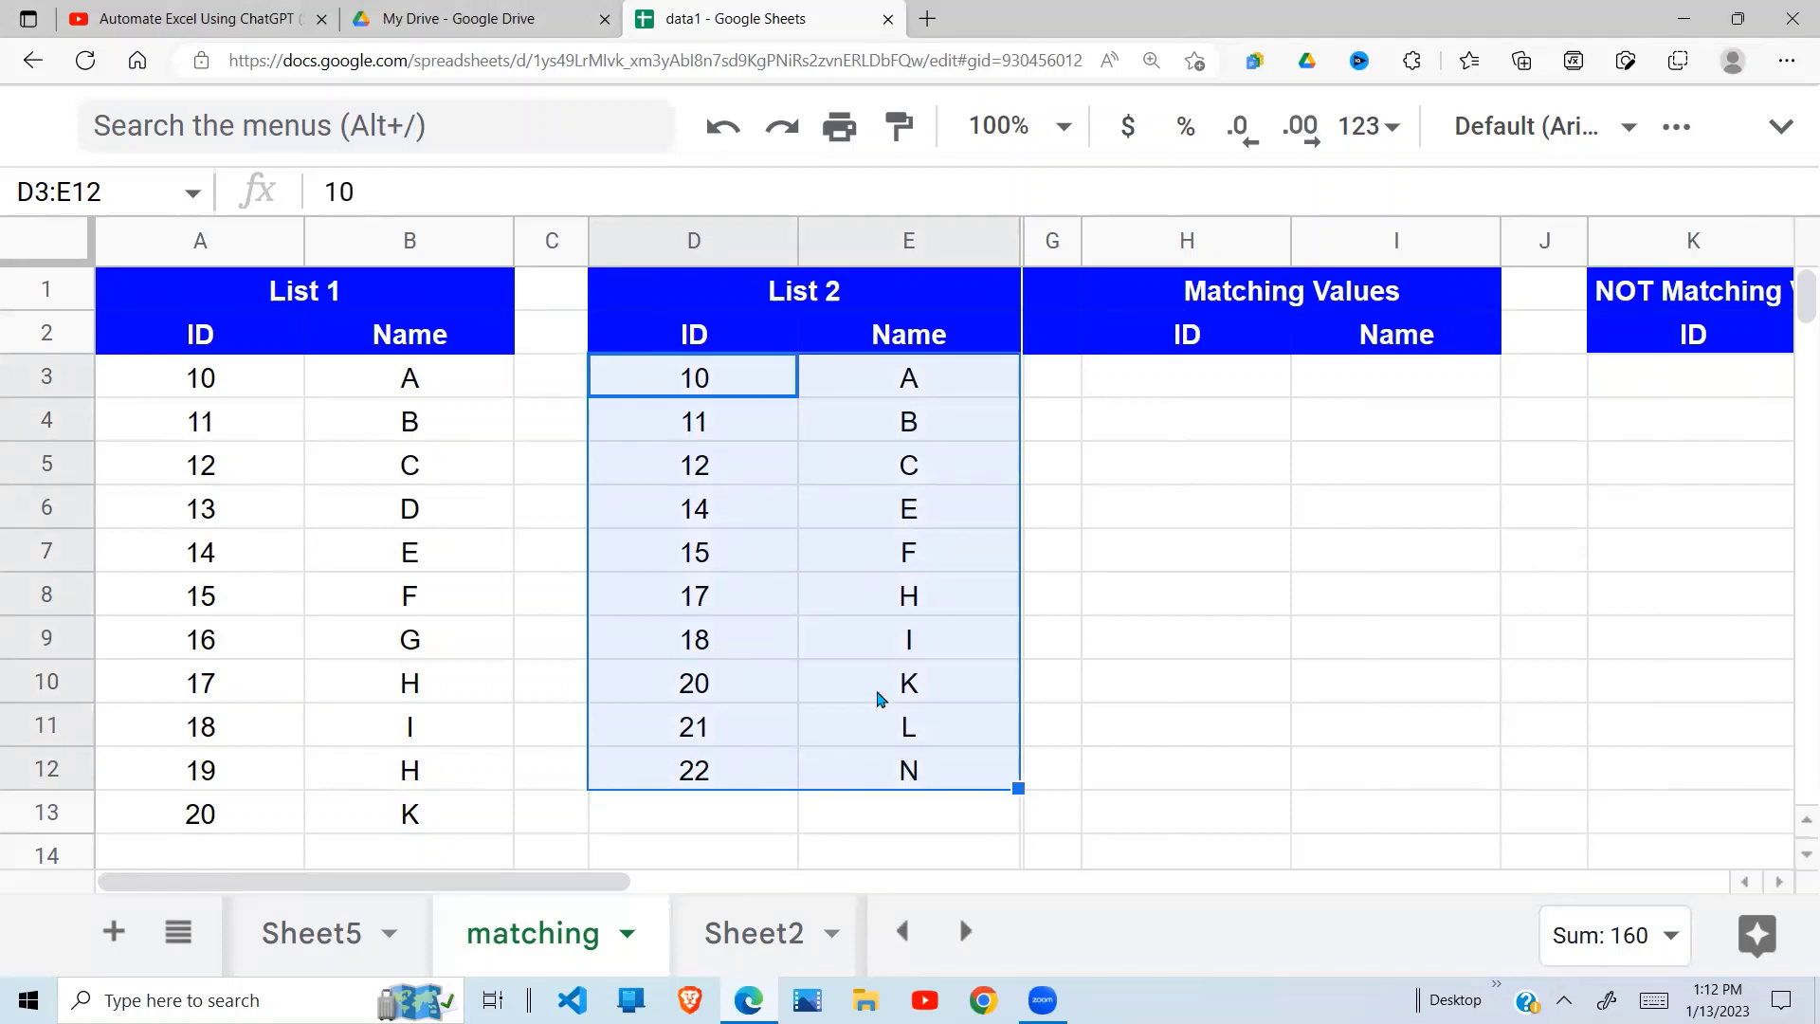
pyautogui.click(900, 509)
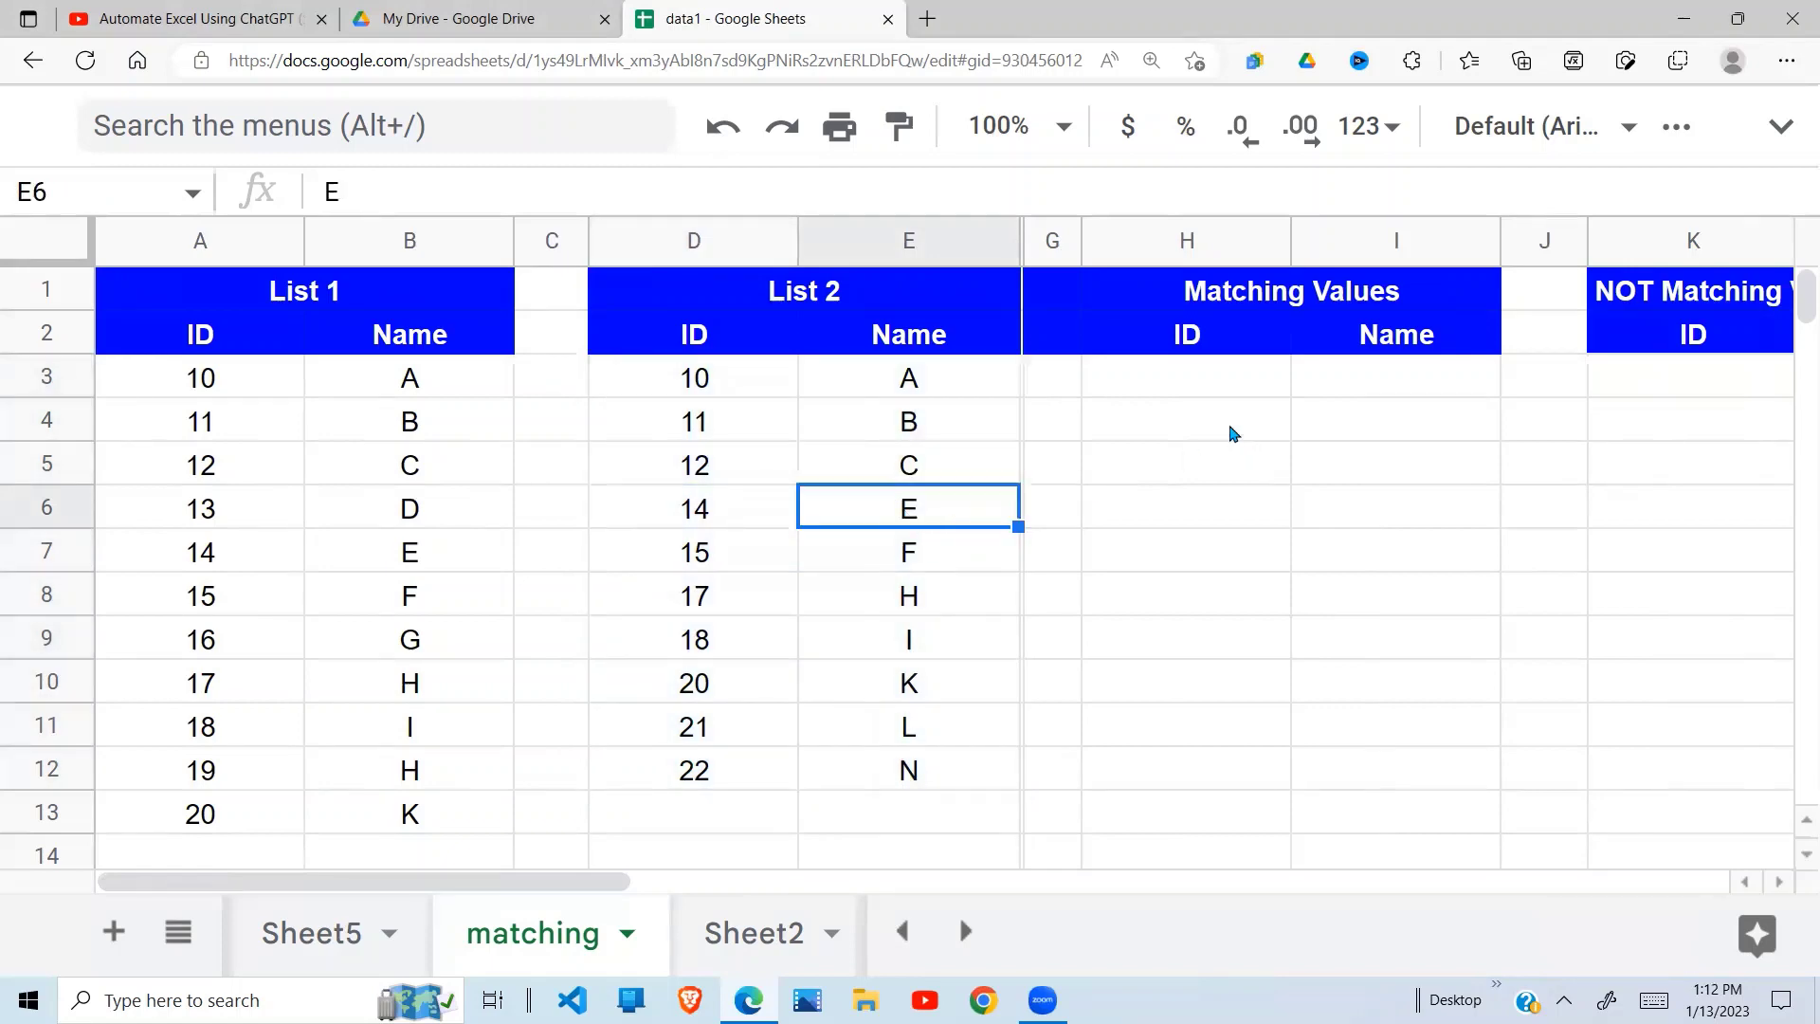
# Reselect both lists, then pick H3 in the Matching Values ID column for the first result
pyautogui.click(1261, 422)
pyautogui.click(1155, 462)
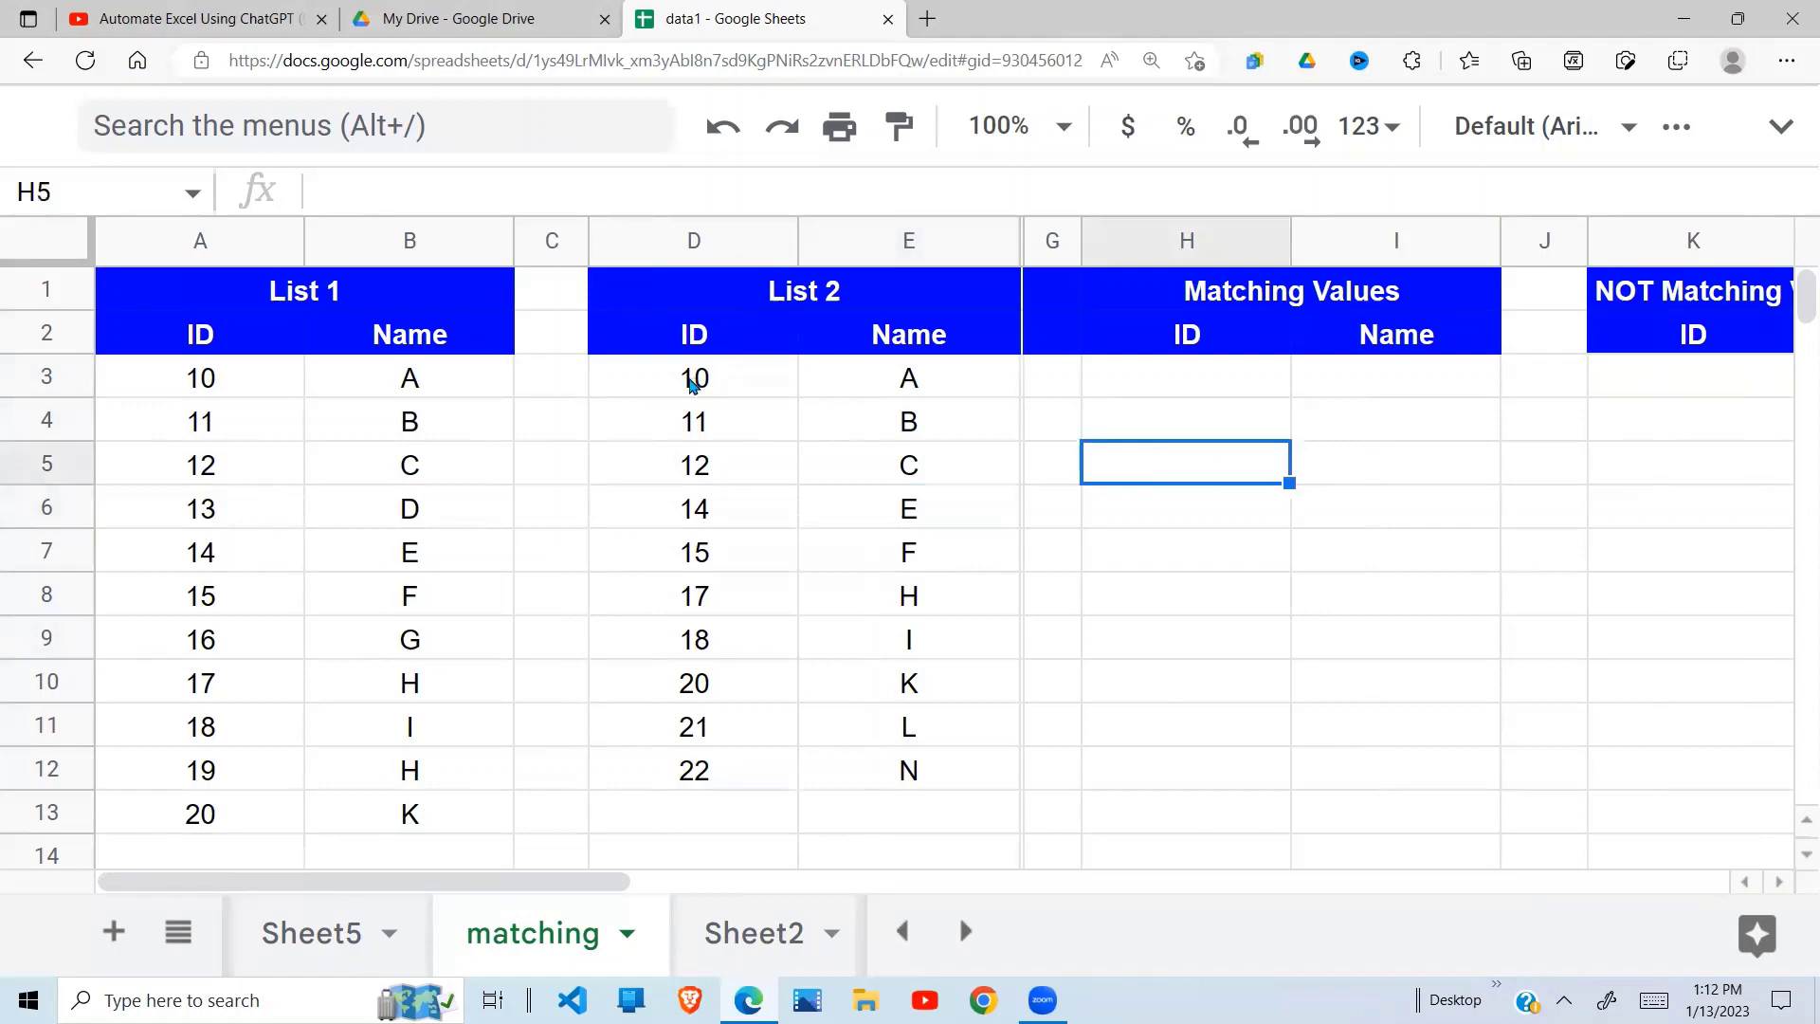
pyautogui.moveTo(695, 378); pyautogui.dragTo(906, 769)
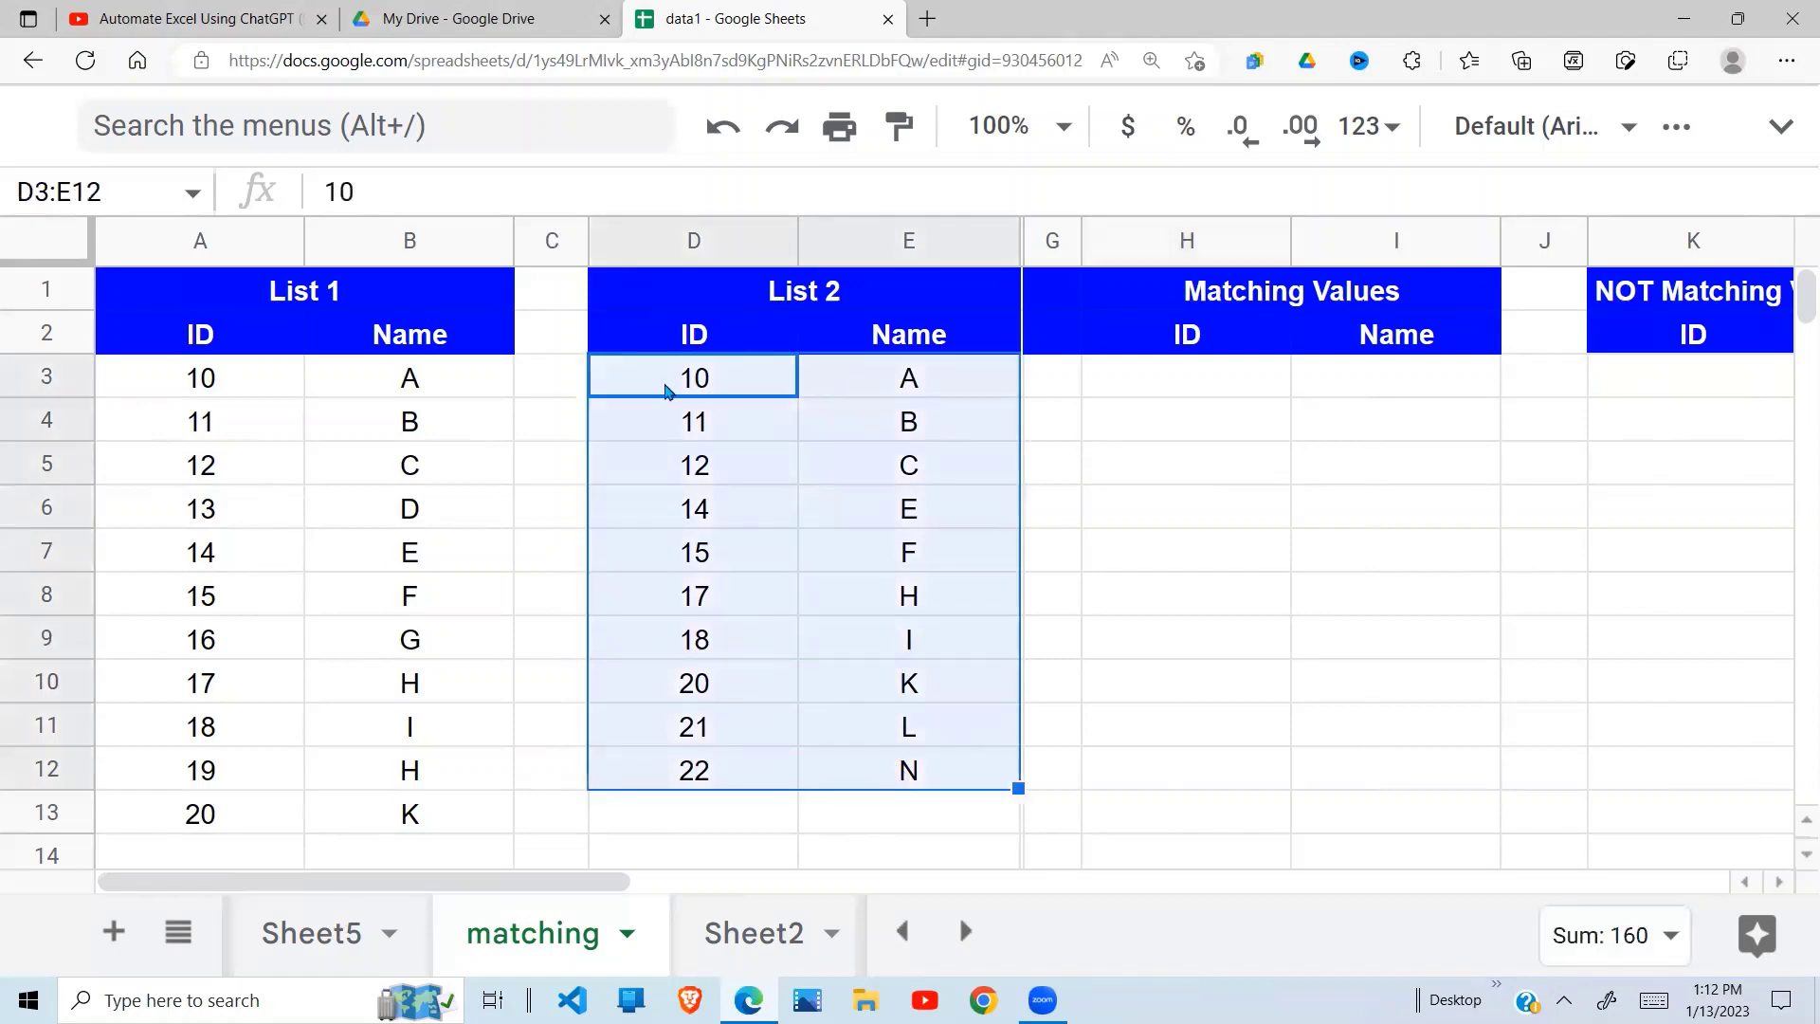
pyautogui.moveTo(190, 393); pyautogui.dragTo(396, 815)
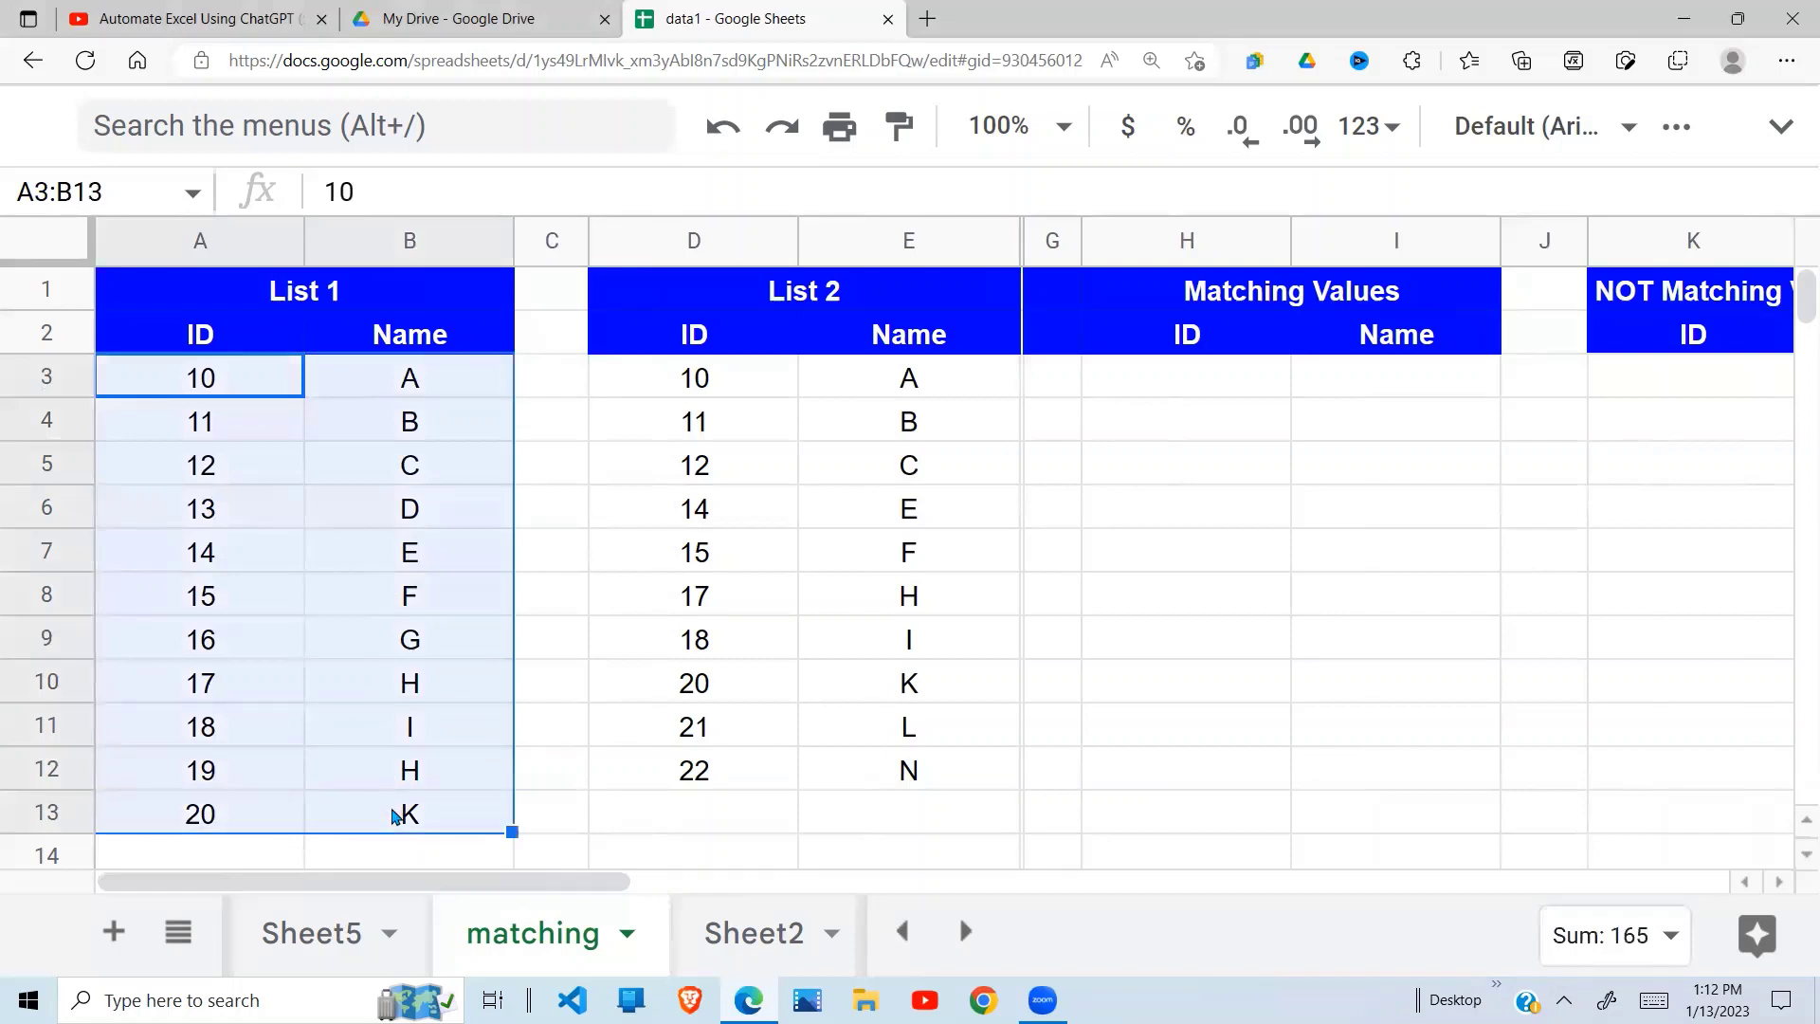
pyautogui.click(795, 716)
pyautogui.click(1242, 551)
pyautogui.click(1249, 439)
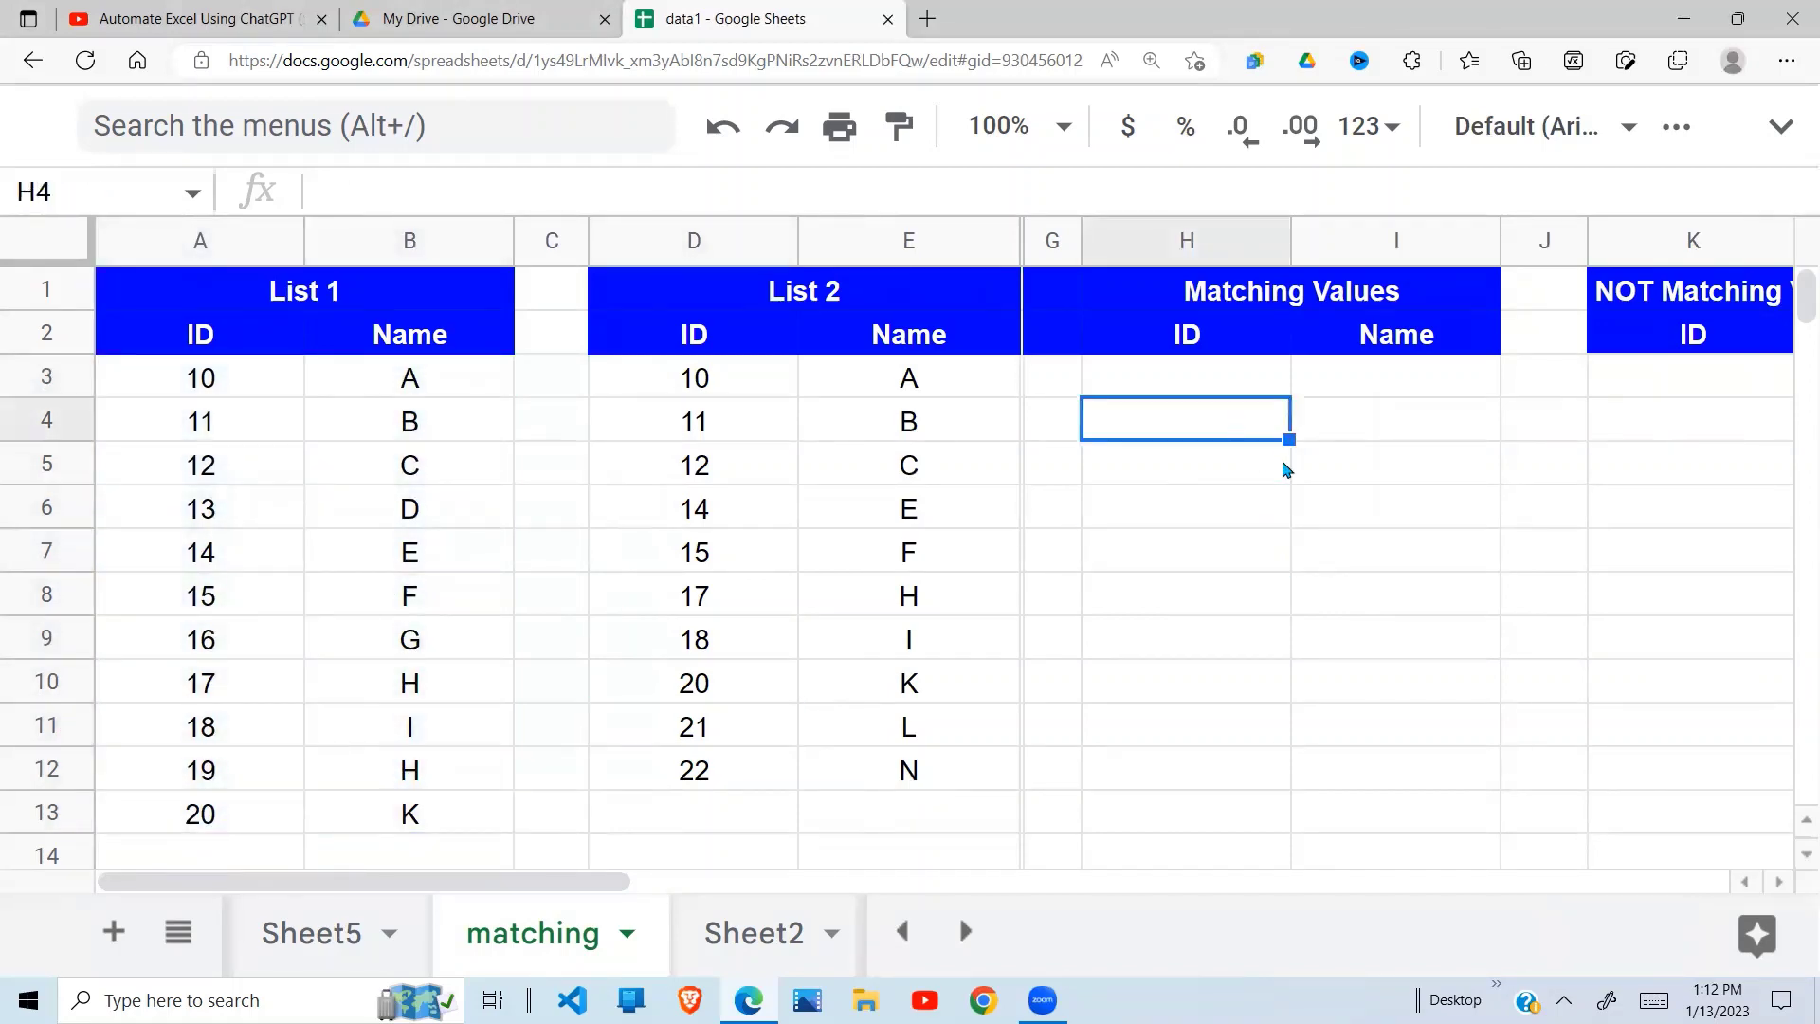
pyautogui.press('Right')
pyautogui.press('Right')
pyautogui.press('Right')
pyautogui.press('Right')
pyautogui.press('Right')
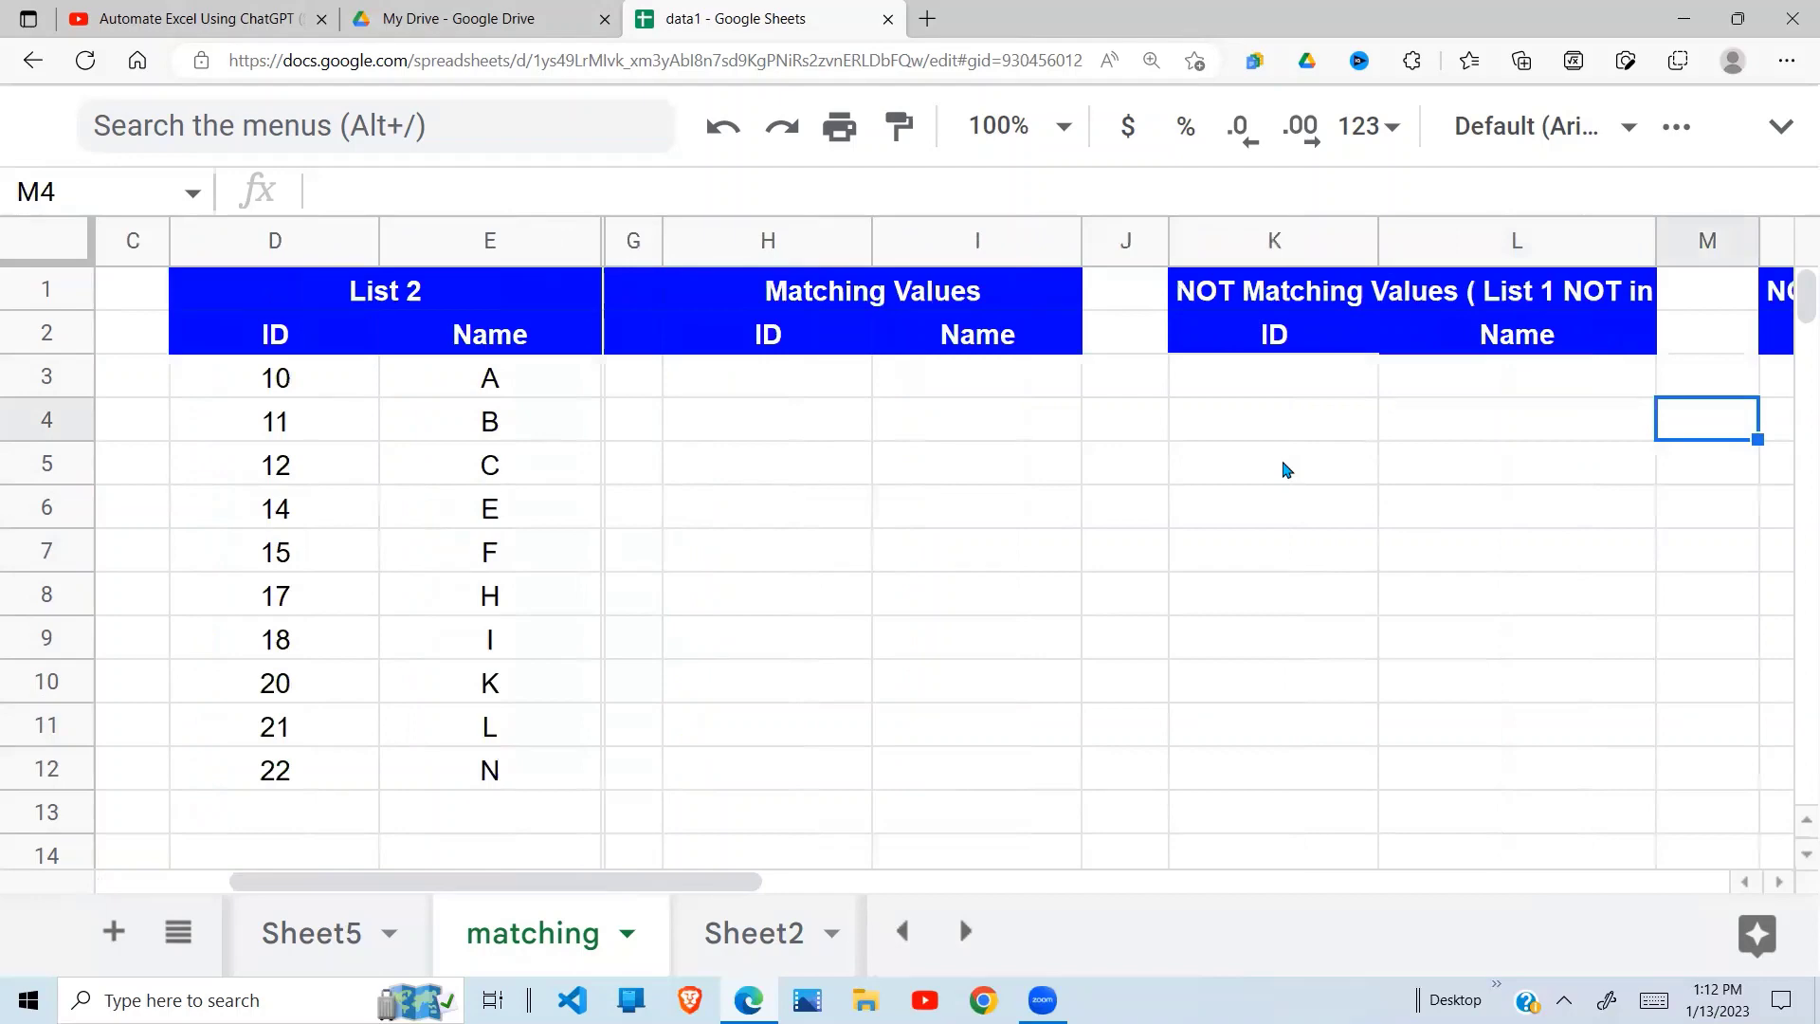
pyautogui.click(899, 424)
pyautogui.click(785, 393)
pyautogui.click(785, 438)
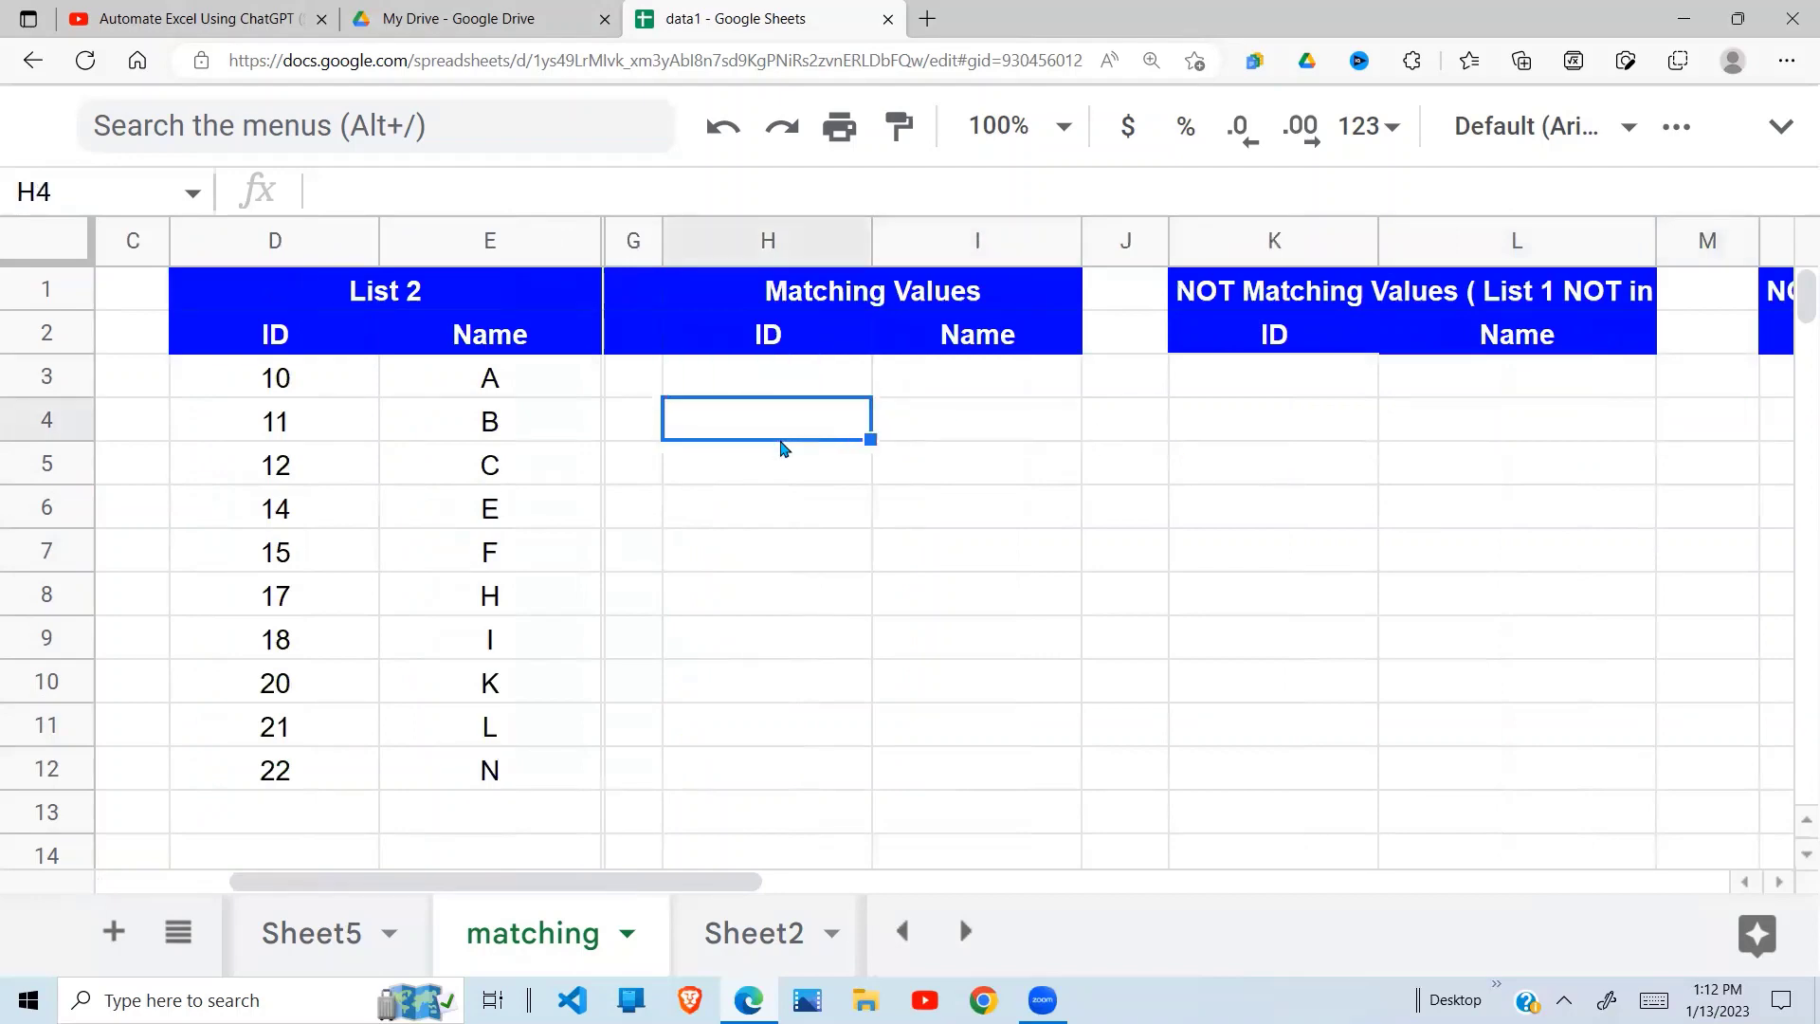
pyautogui.click(806, 374)
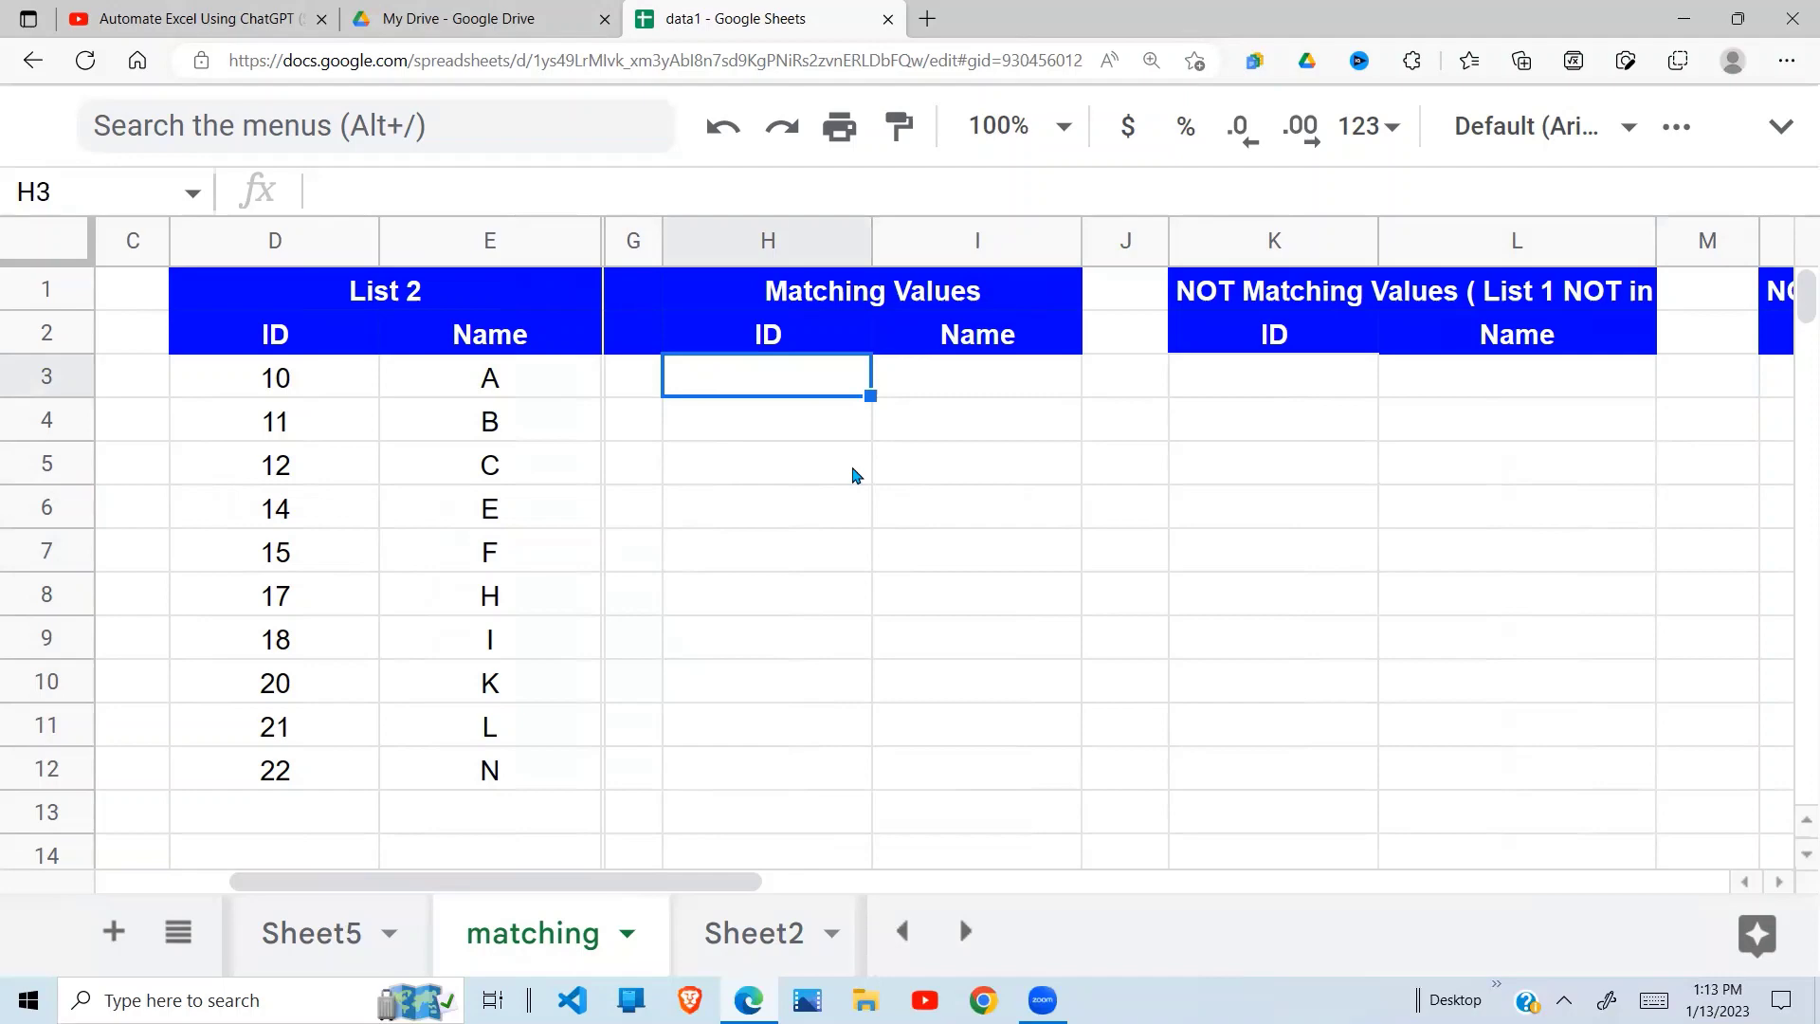
# Enter =match(A3:A13,D3:D12,0) in H3, returning 1
pyautogui.write('=ma')
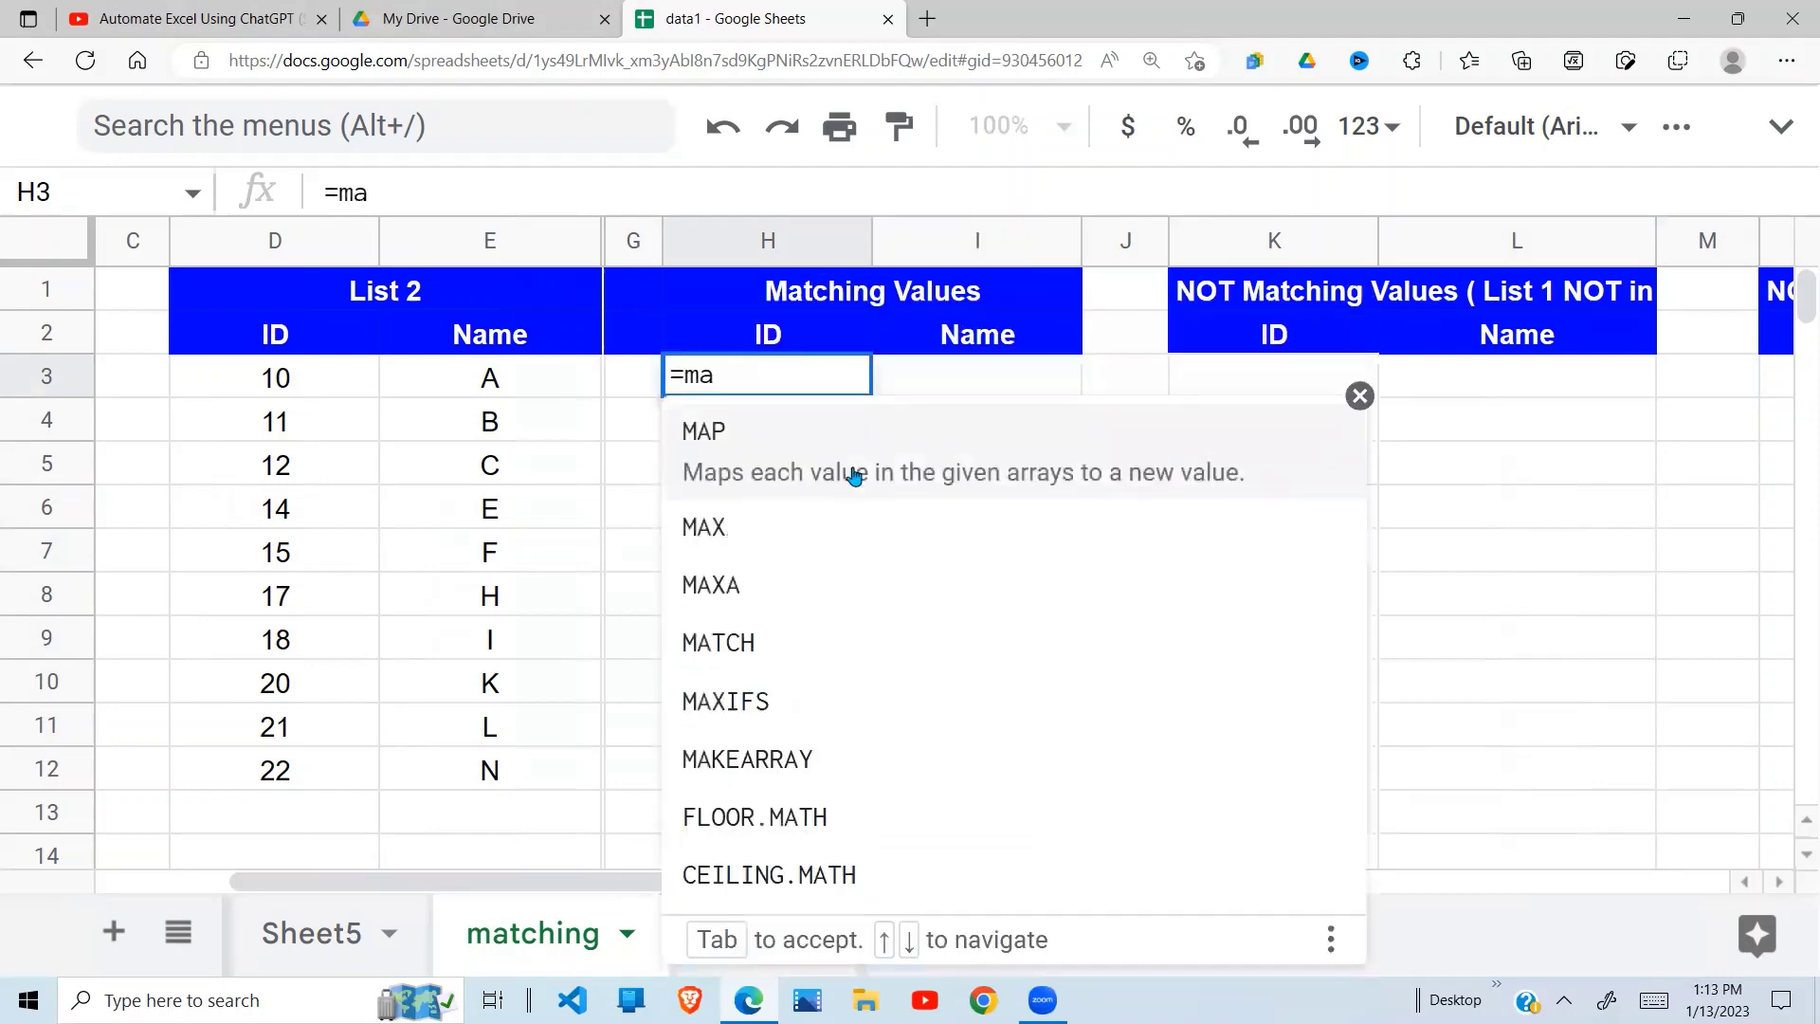
pyautogui.write('tch(')
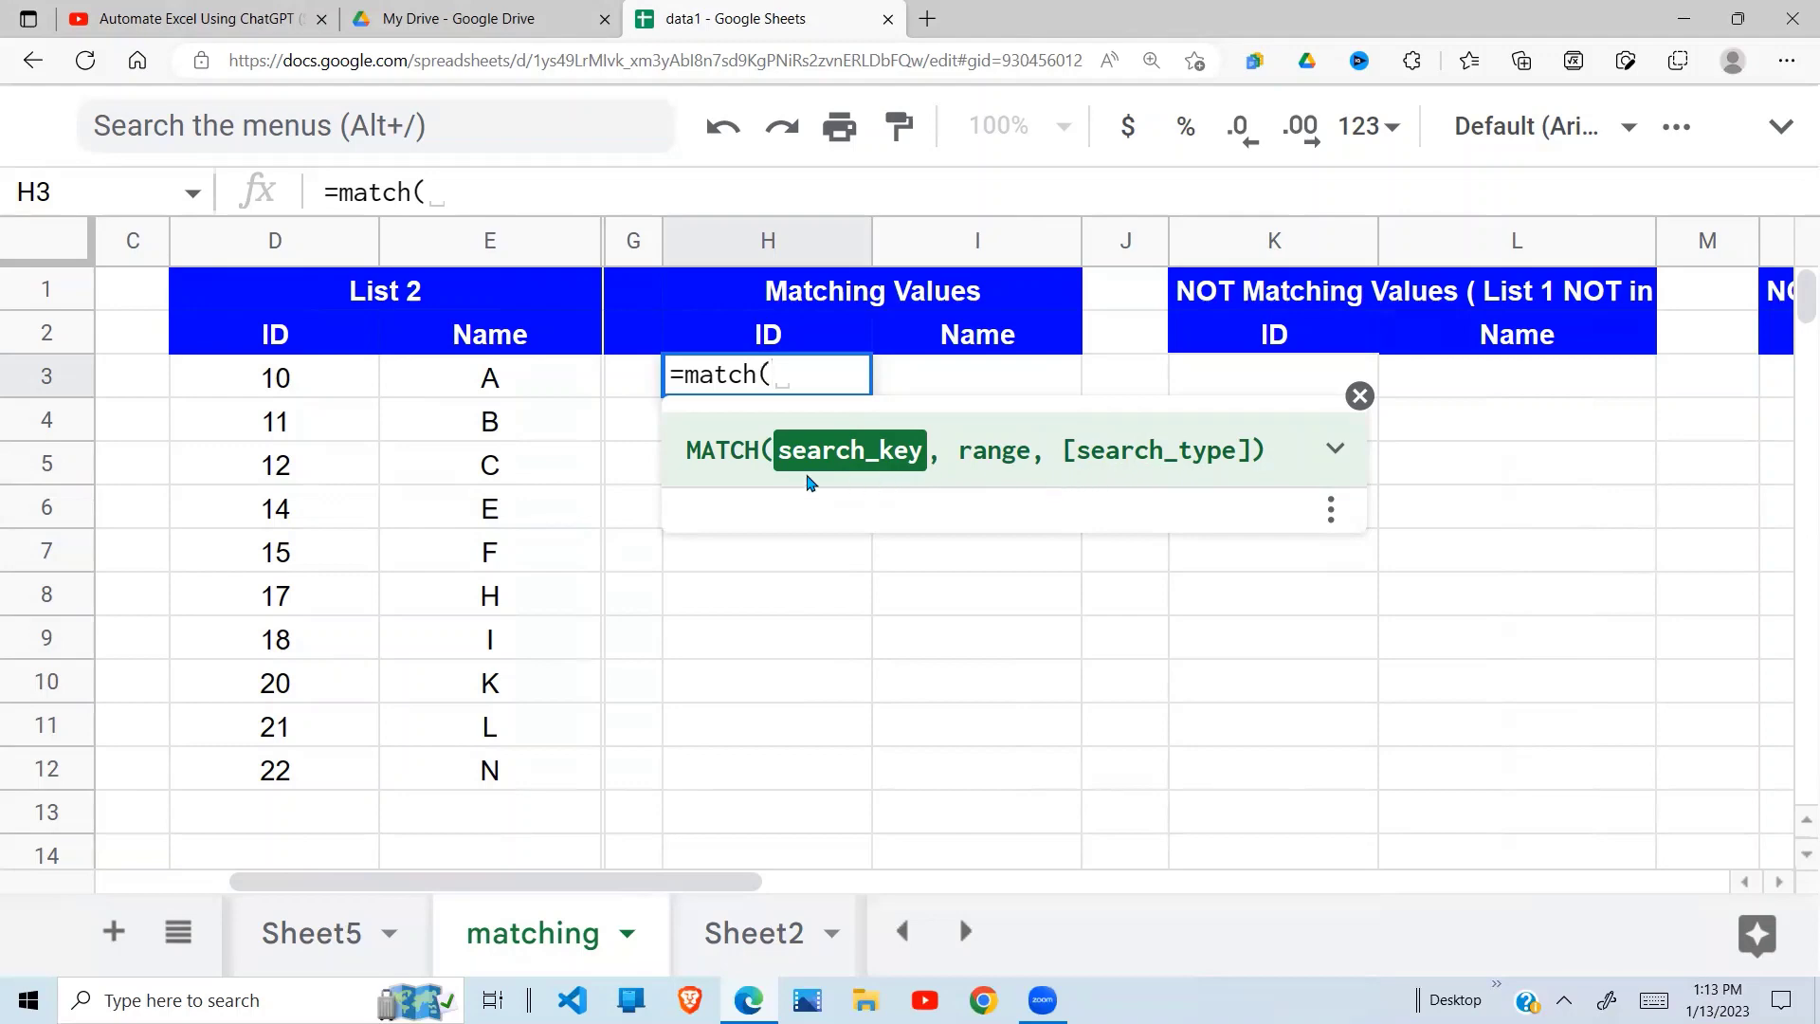
pyautogui.click(440, 379)
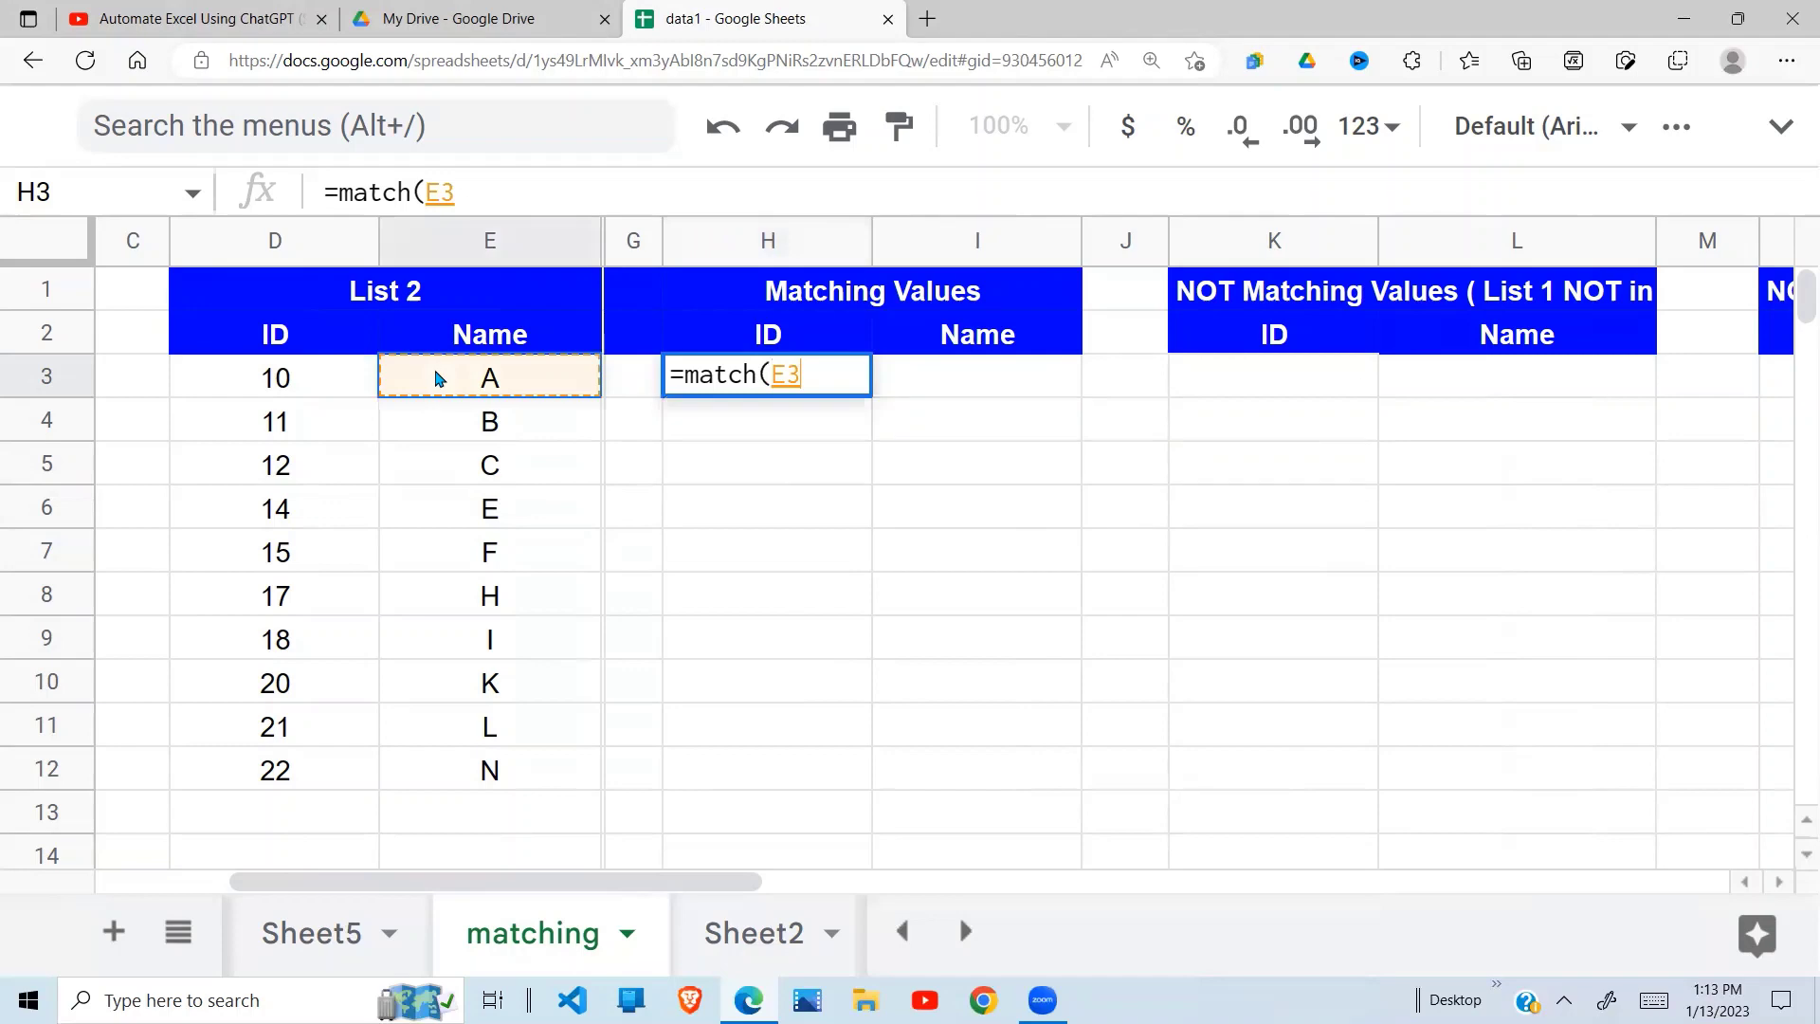
pyautogui.press('Left')
pyautogui.press('Left')
pyautogui.press('Left')
pyautogui.press('Left')
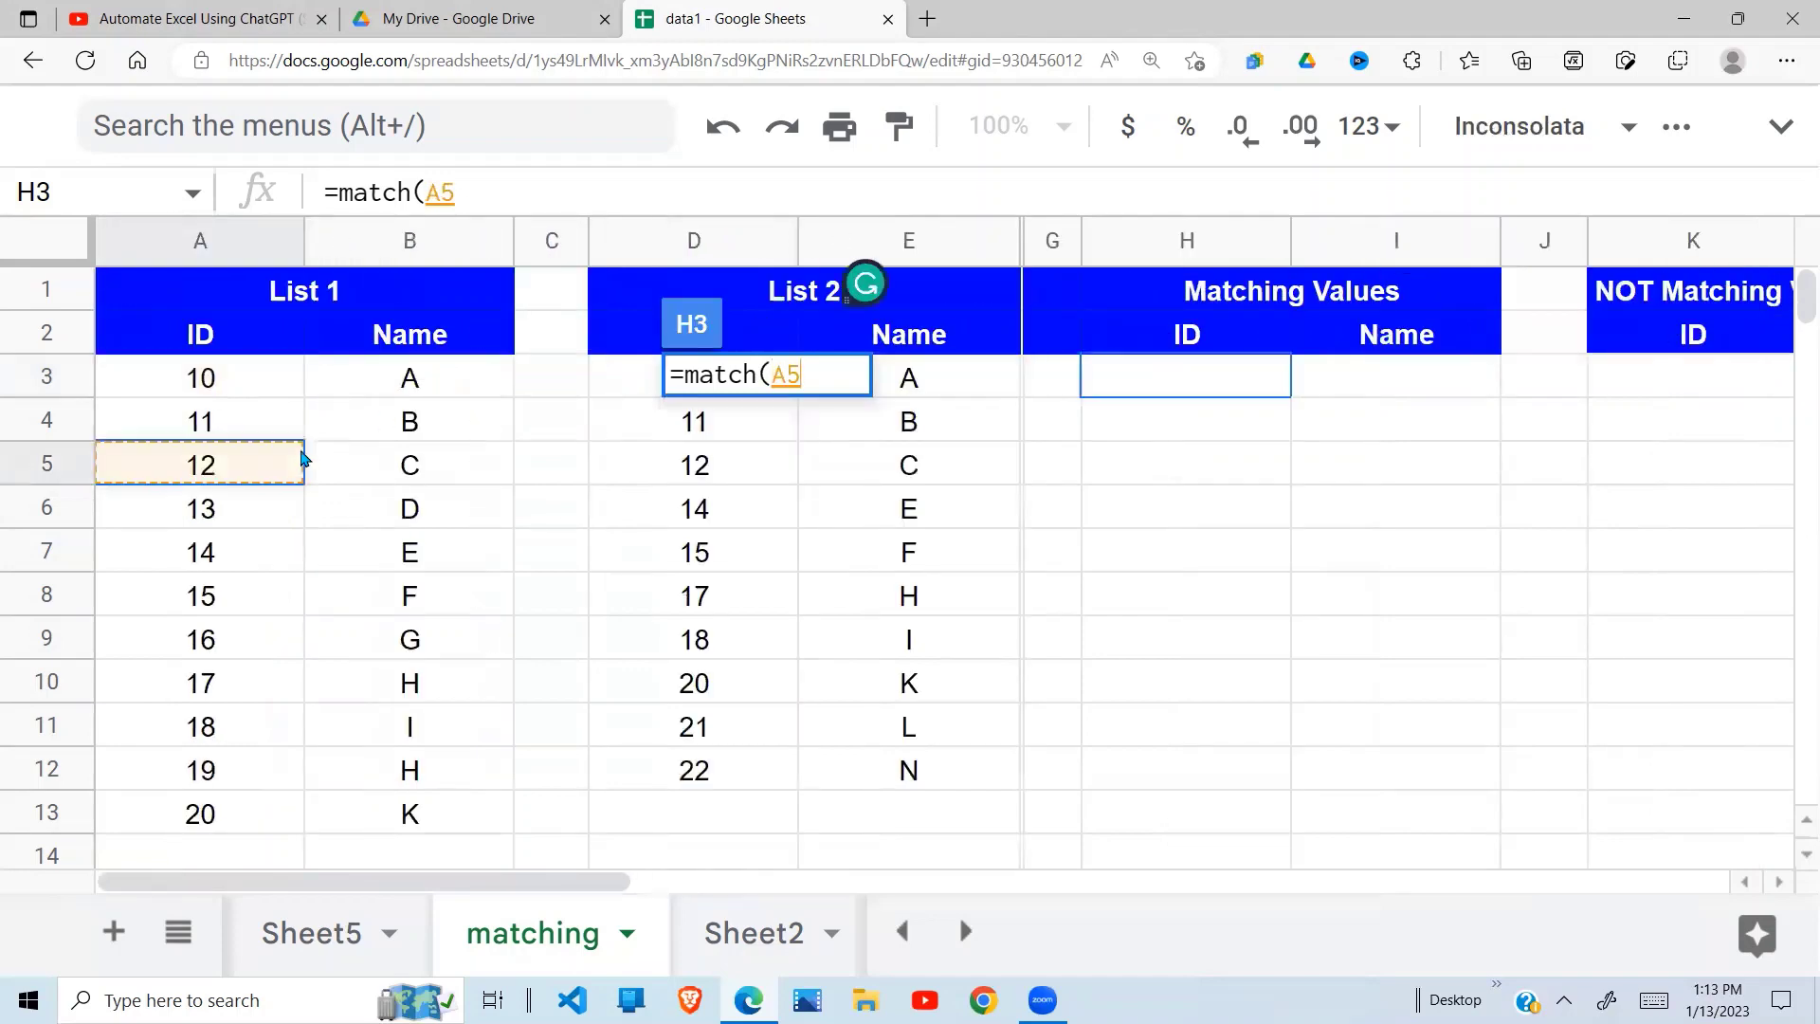
pyautogui.moveTo(252, 369); pyautogui.dragTo(248, 595)
pyautogui.moveTo(244, 715); pyautogui.dragTo(237, 821)
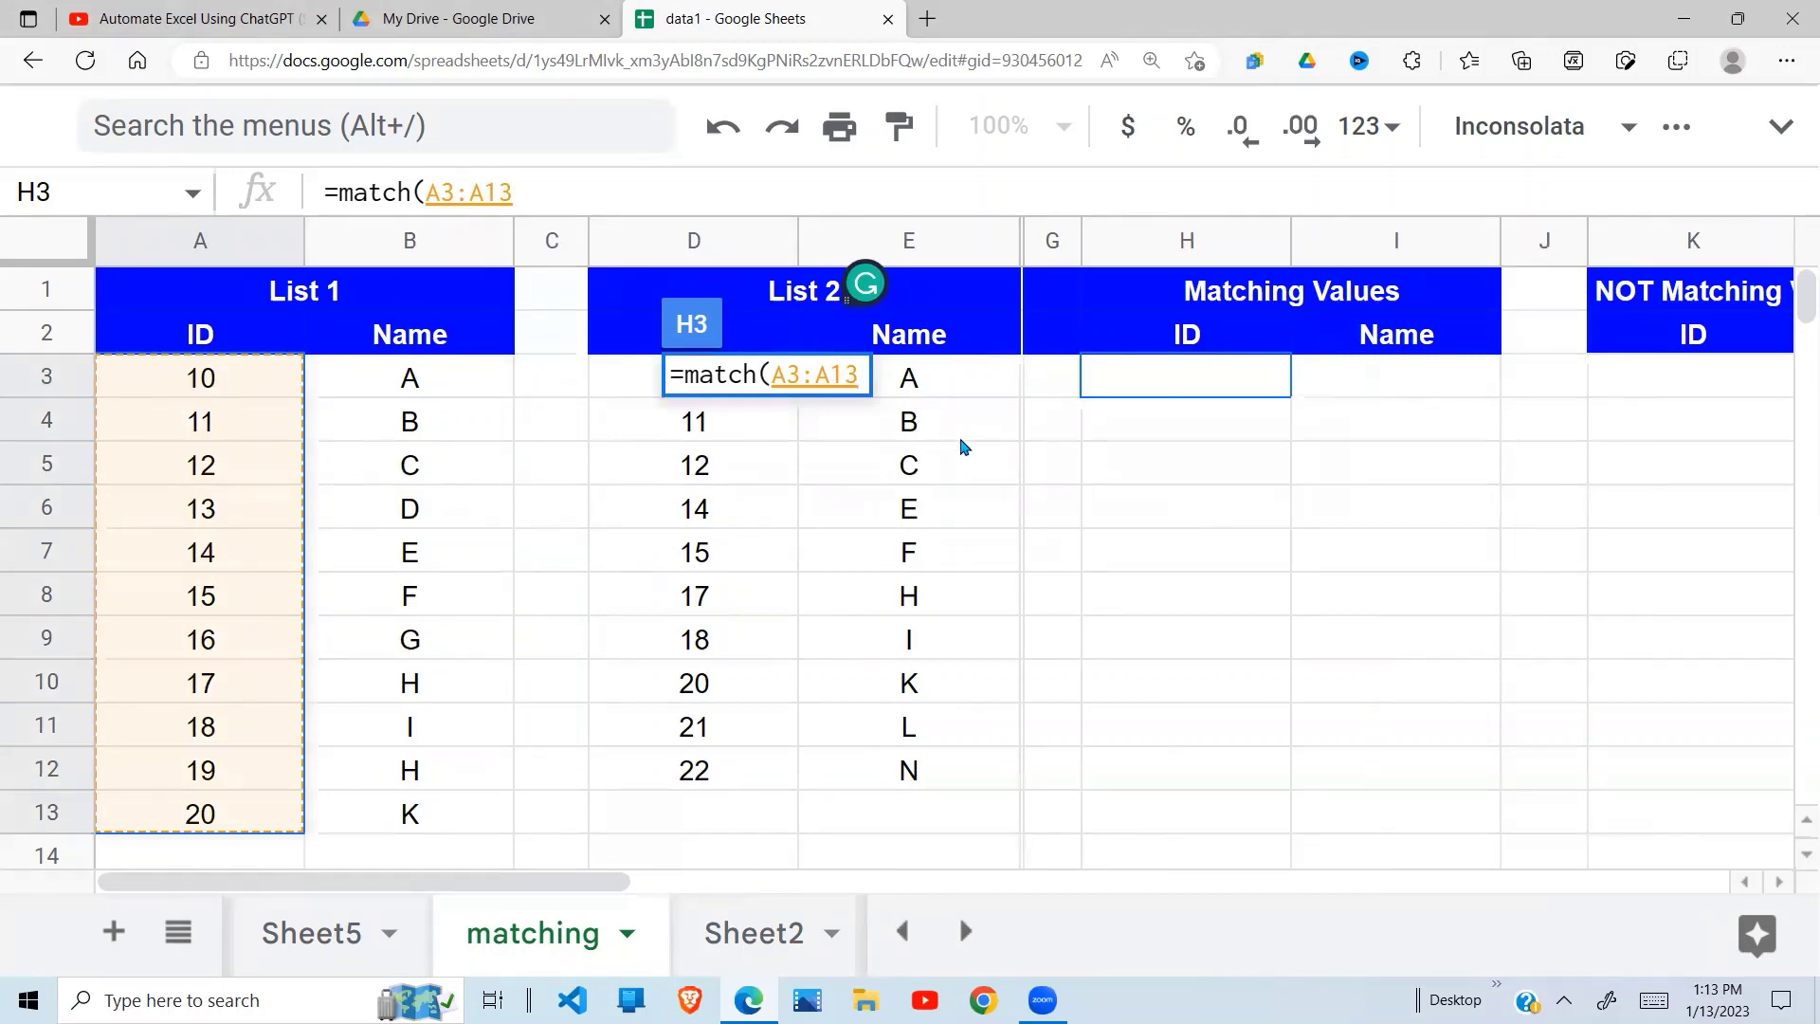
pyautogui.write(',')
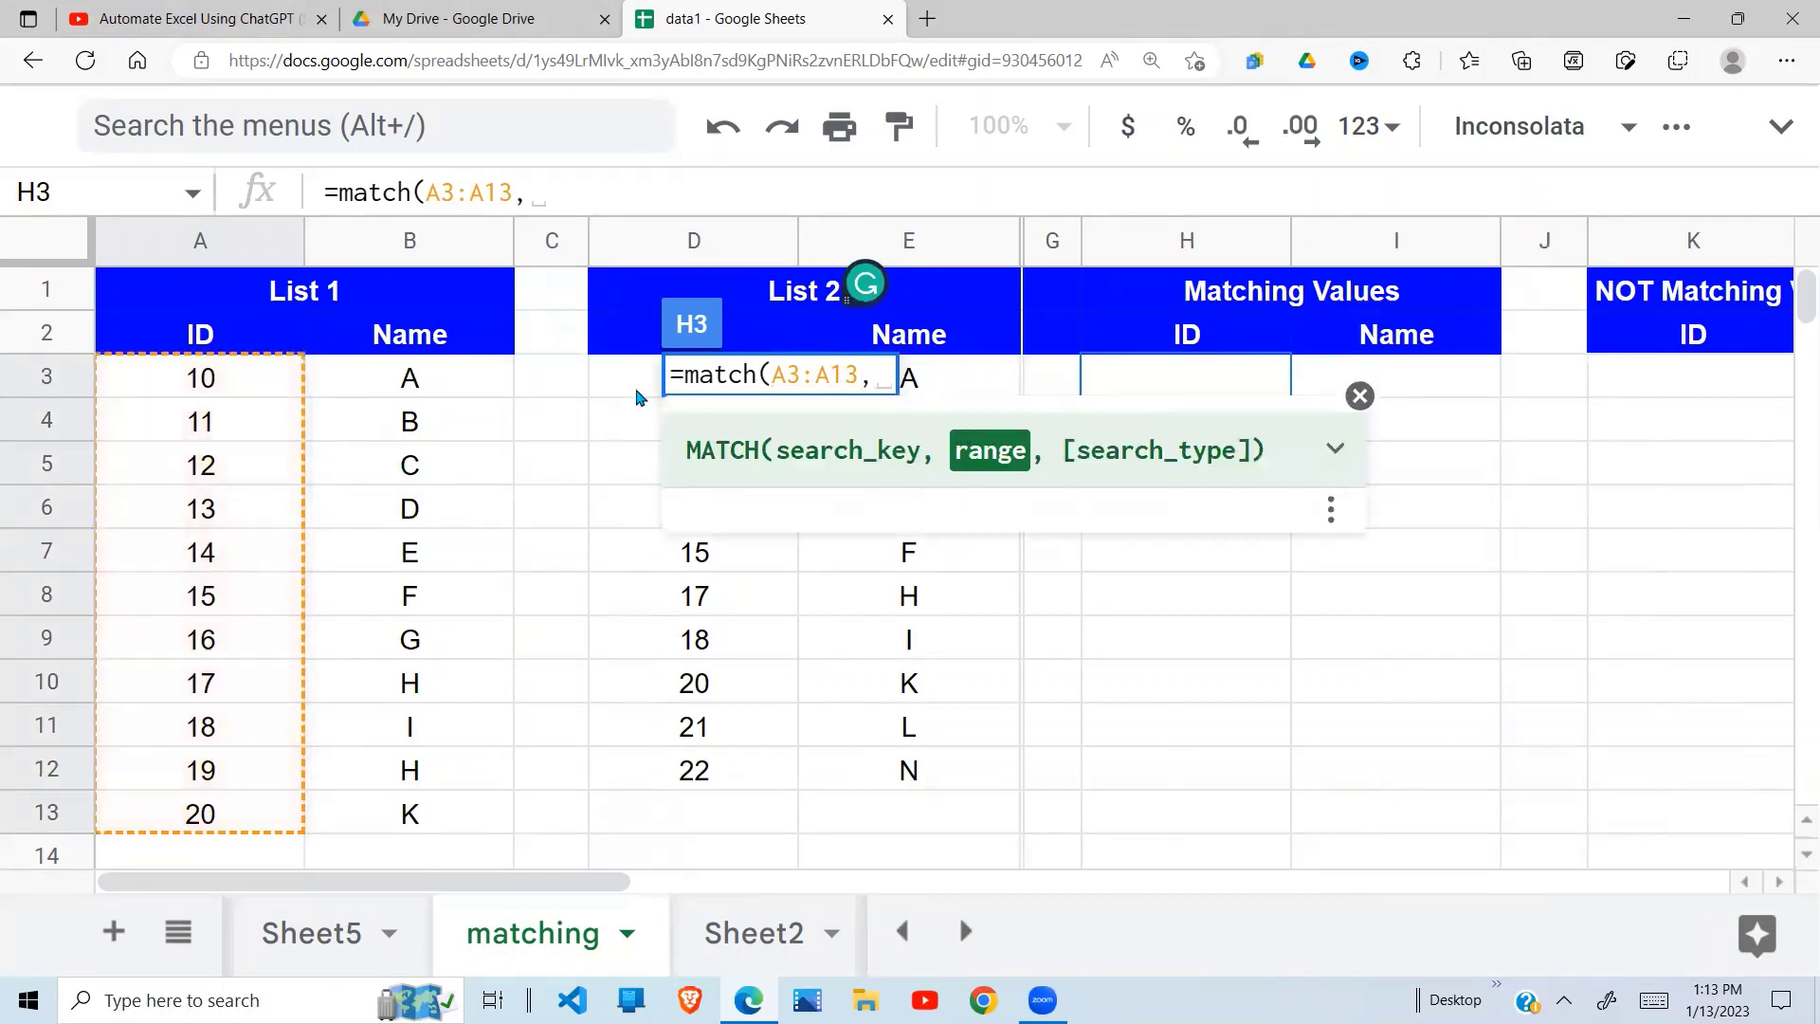
pyautogui.moveTo(638, 378); pyautogui.dragTo(694, 769)
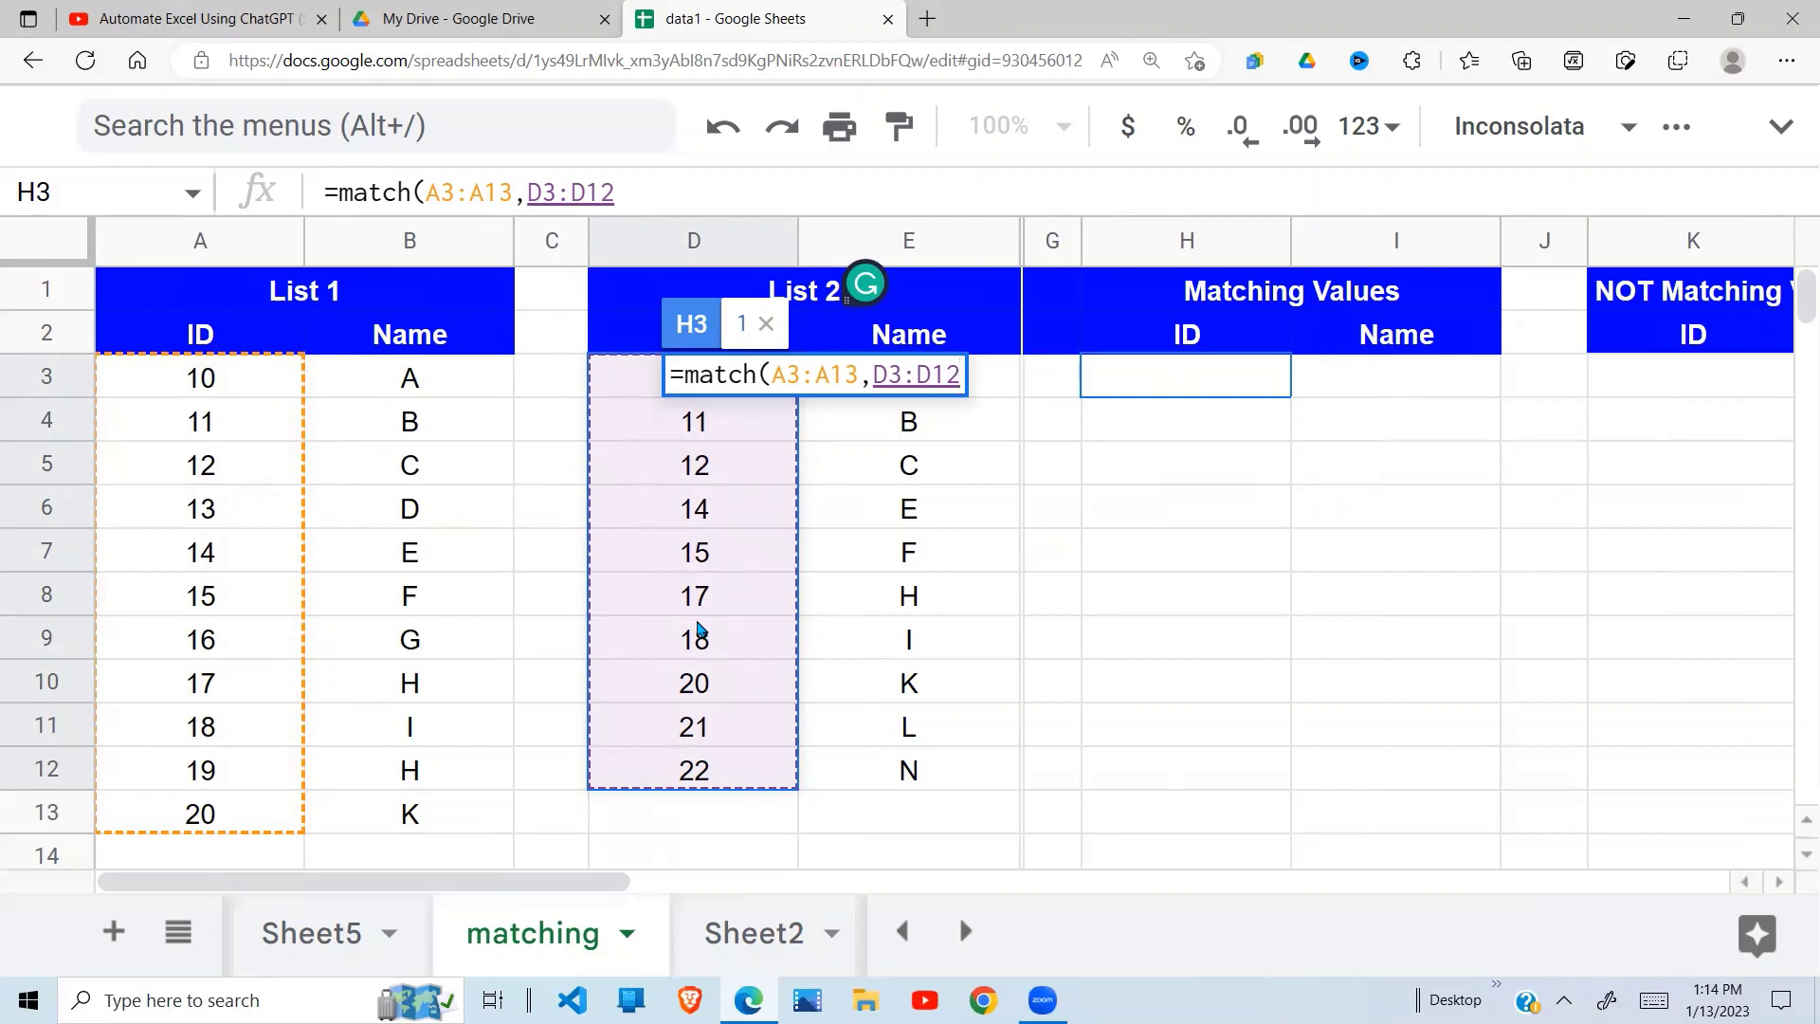
pyautogui.click(648, 199)
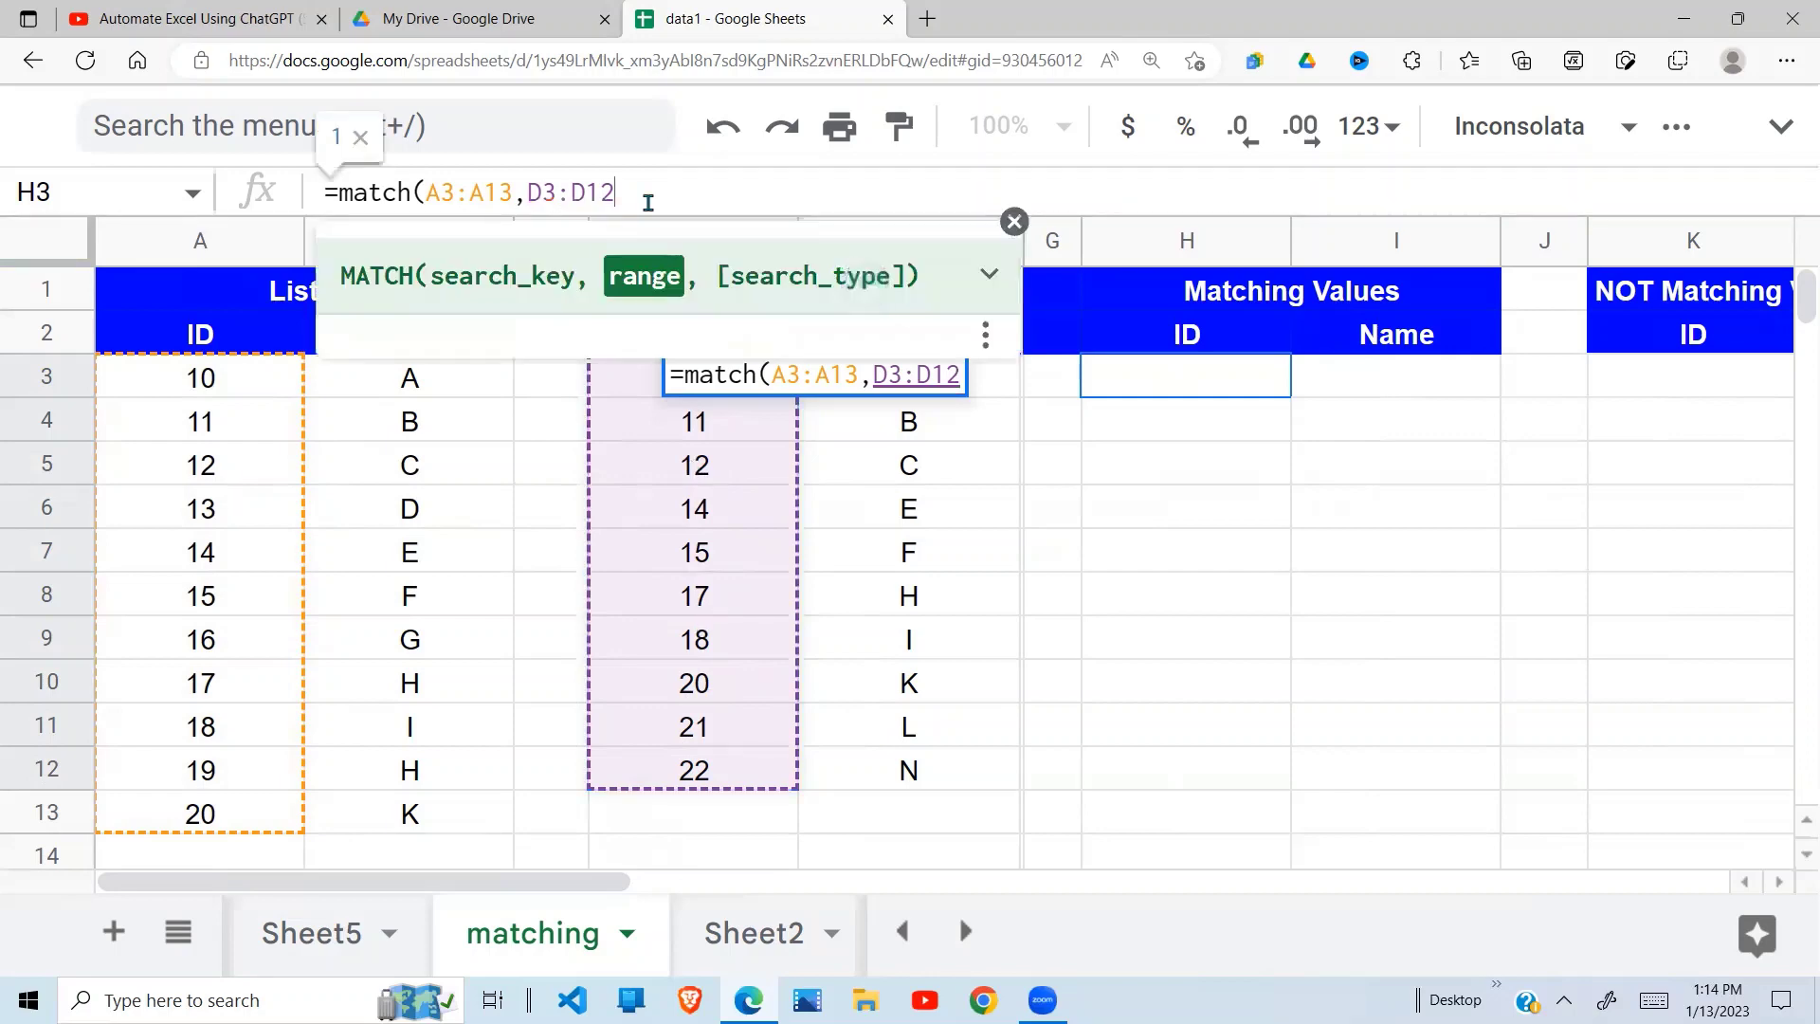
pyautogui.write(',')
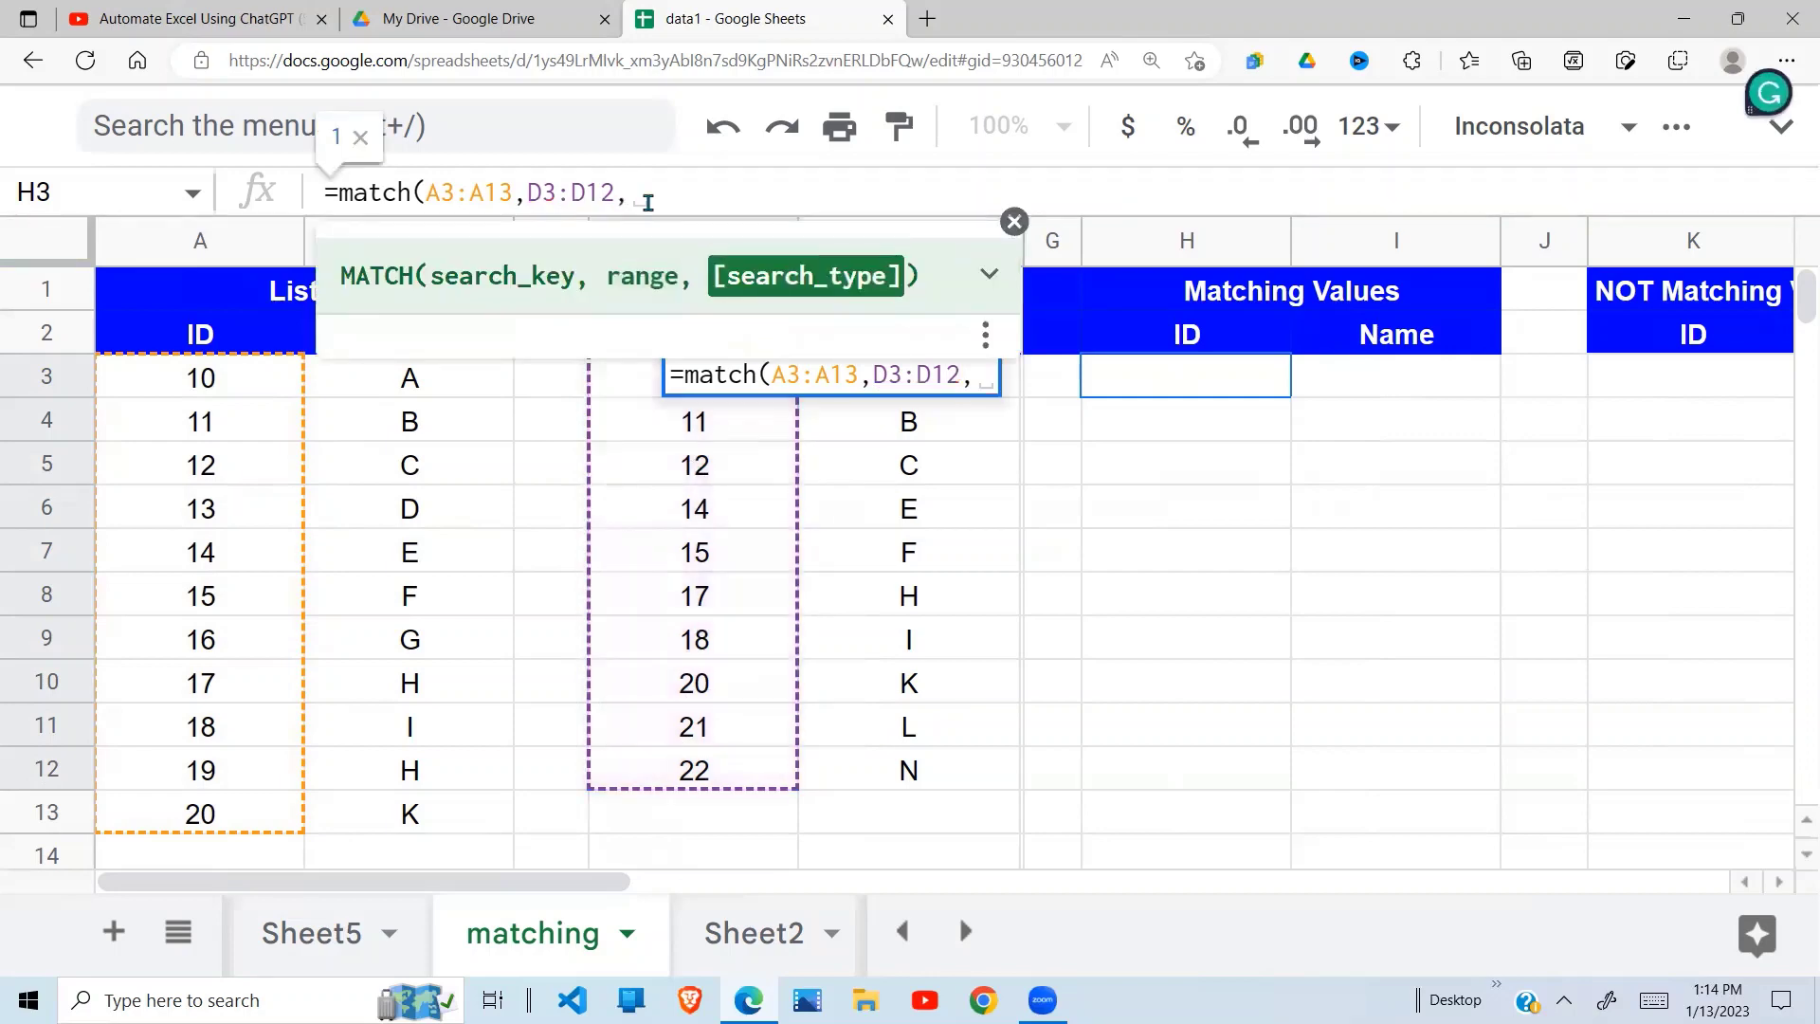
pyautogui.press('BackSpace')
pyautogui.write('0)')
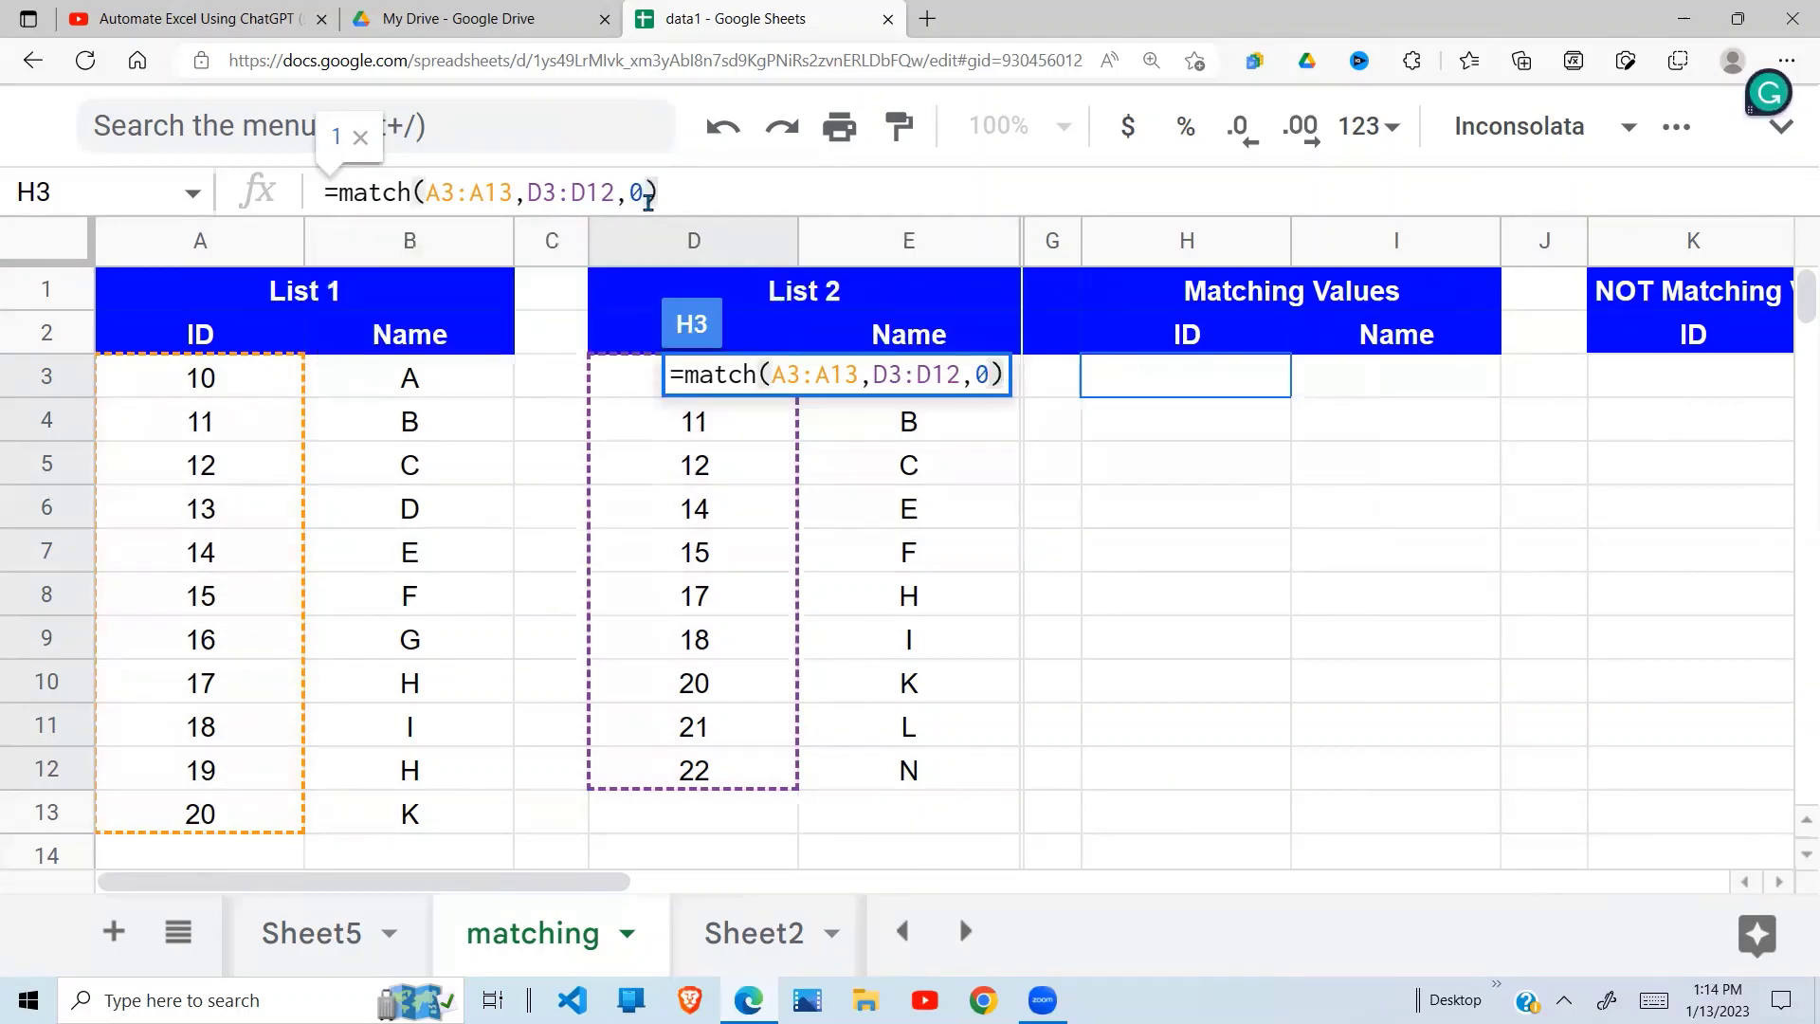
pyautogui.press('Return')
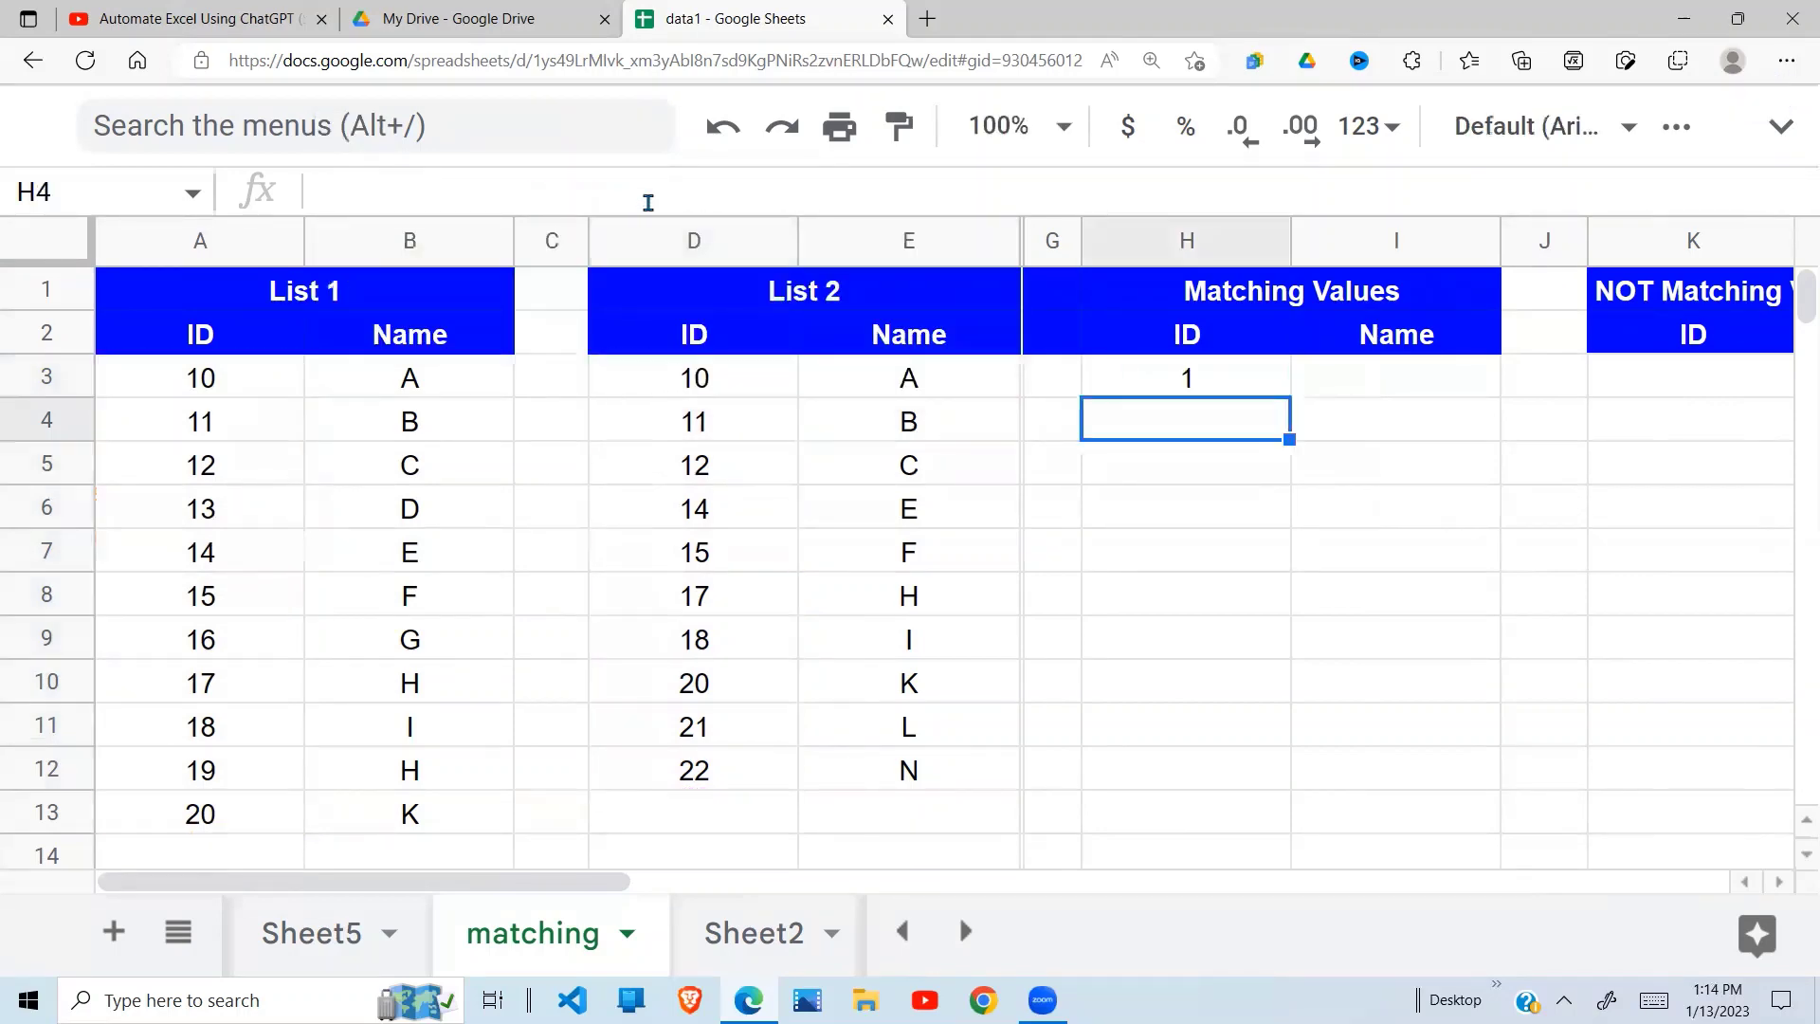
pyautogui.click(1223, 389)
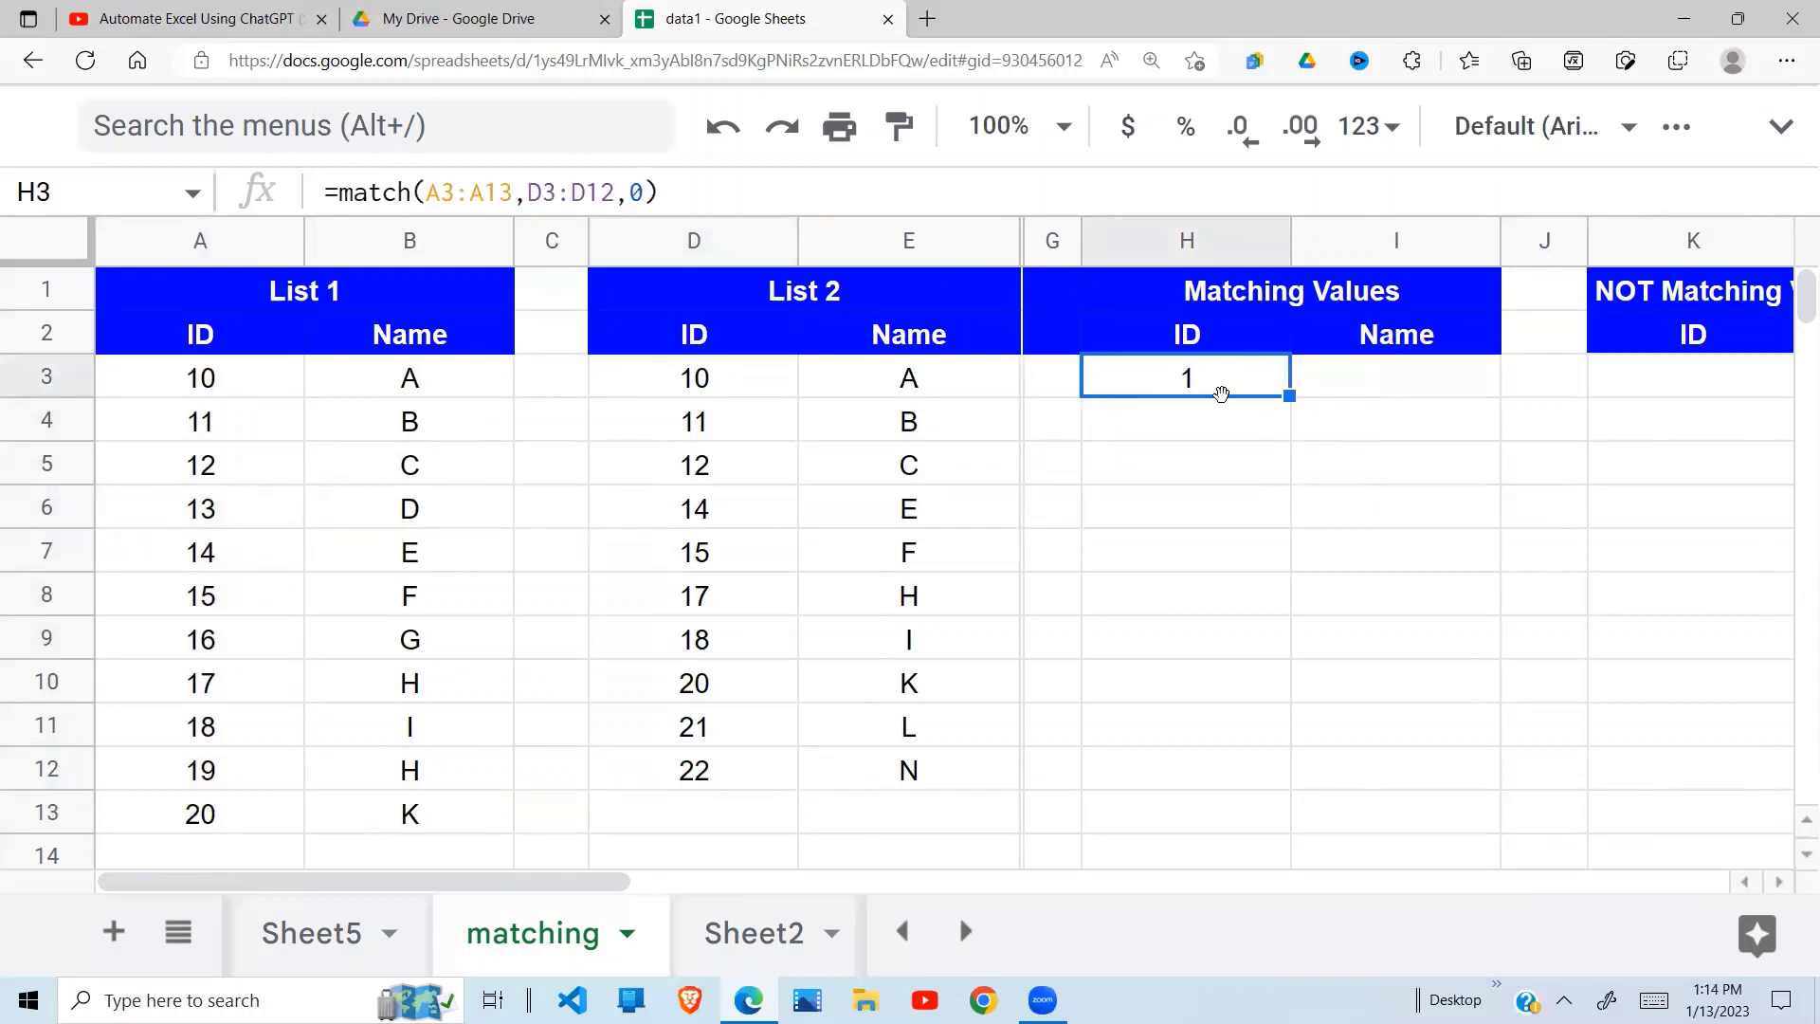
pyautogui.click(775, 510)
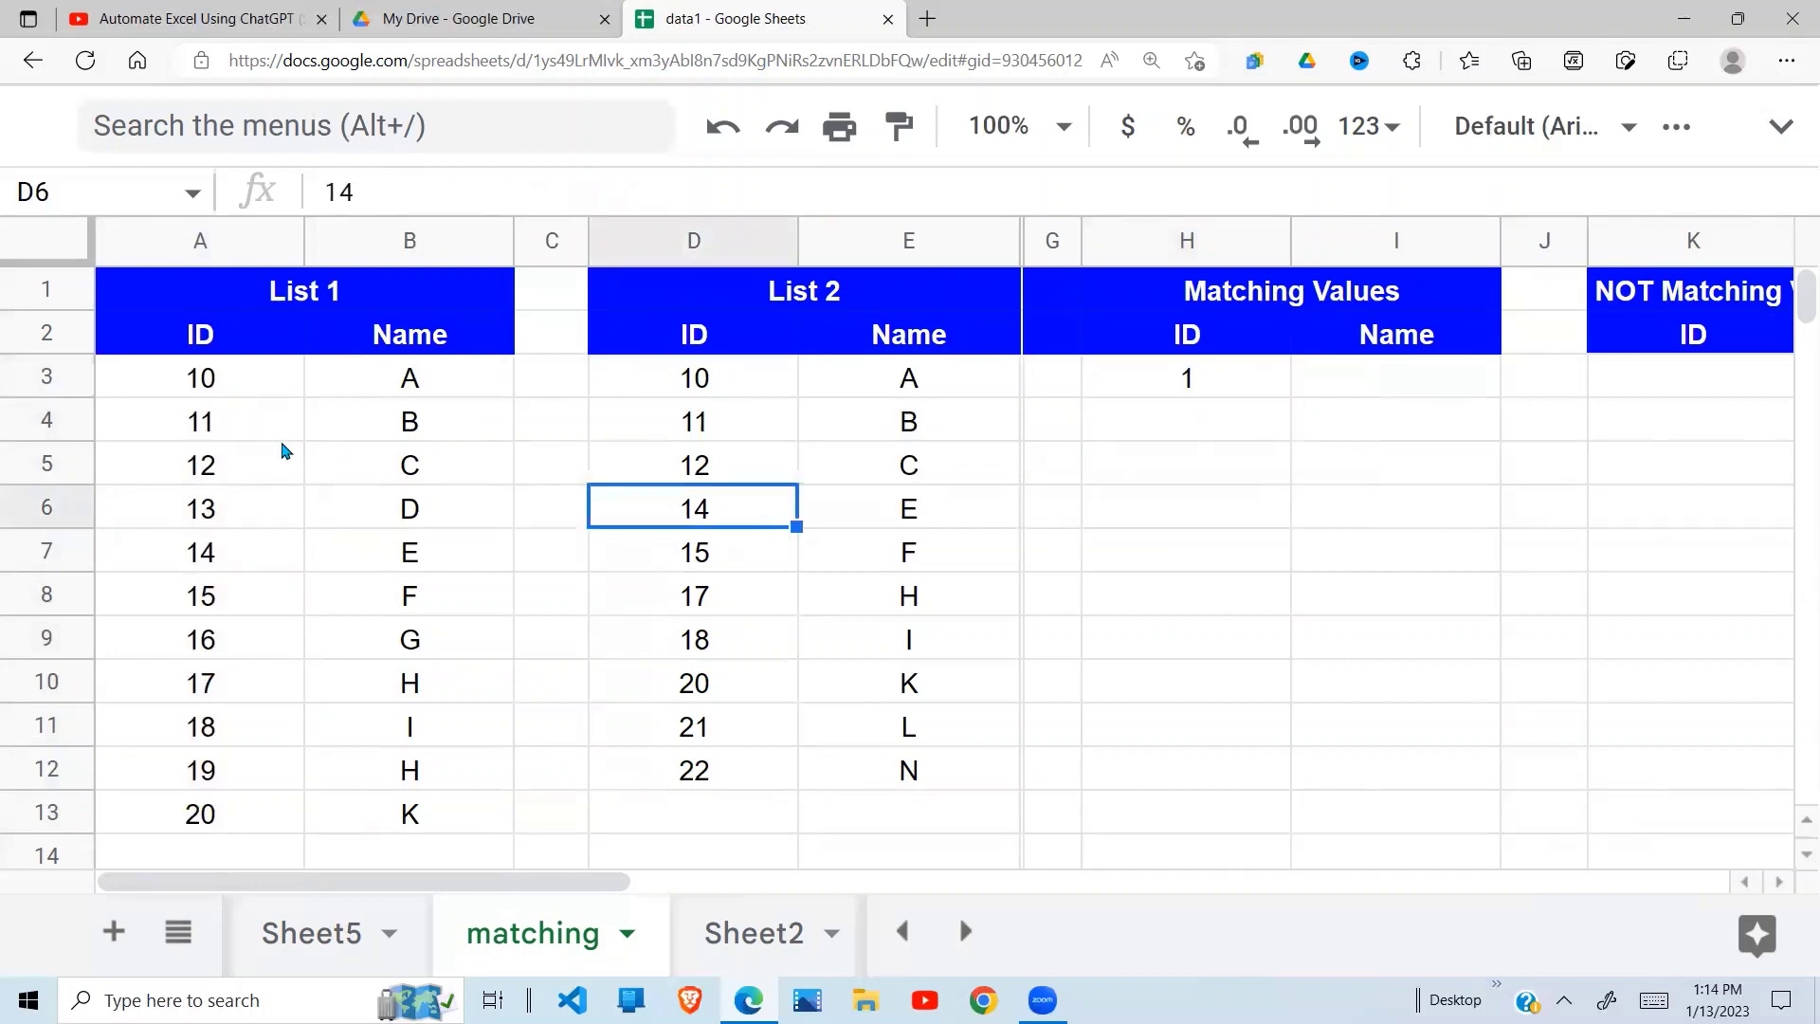
pyautogui.click(199, 386)
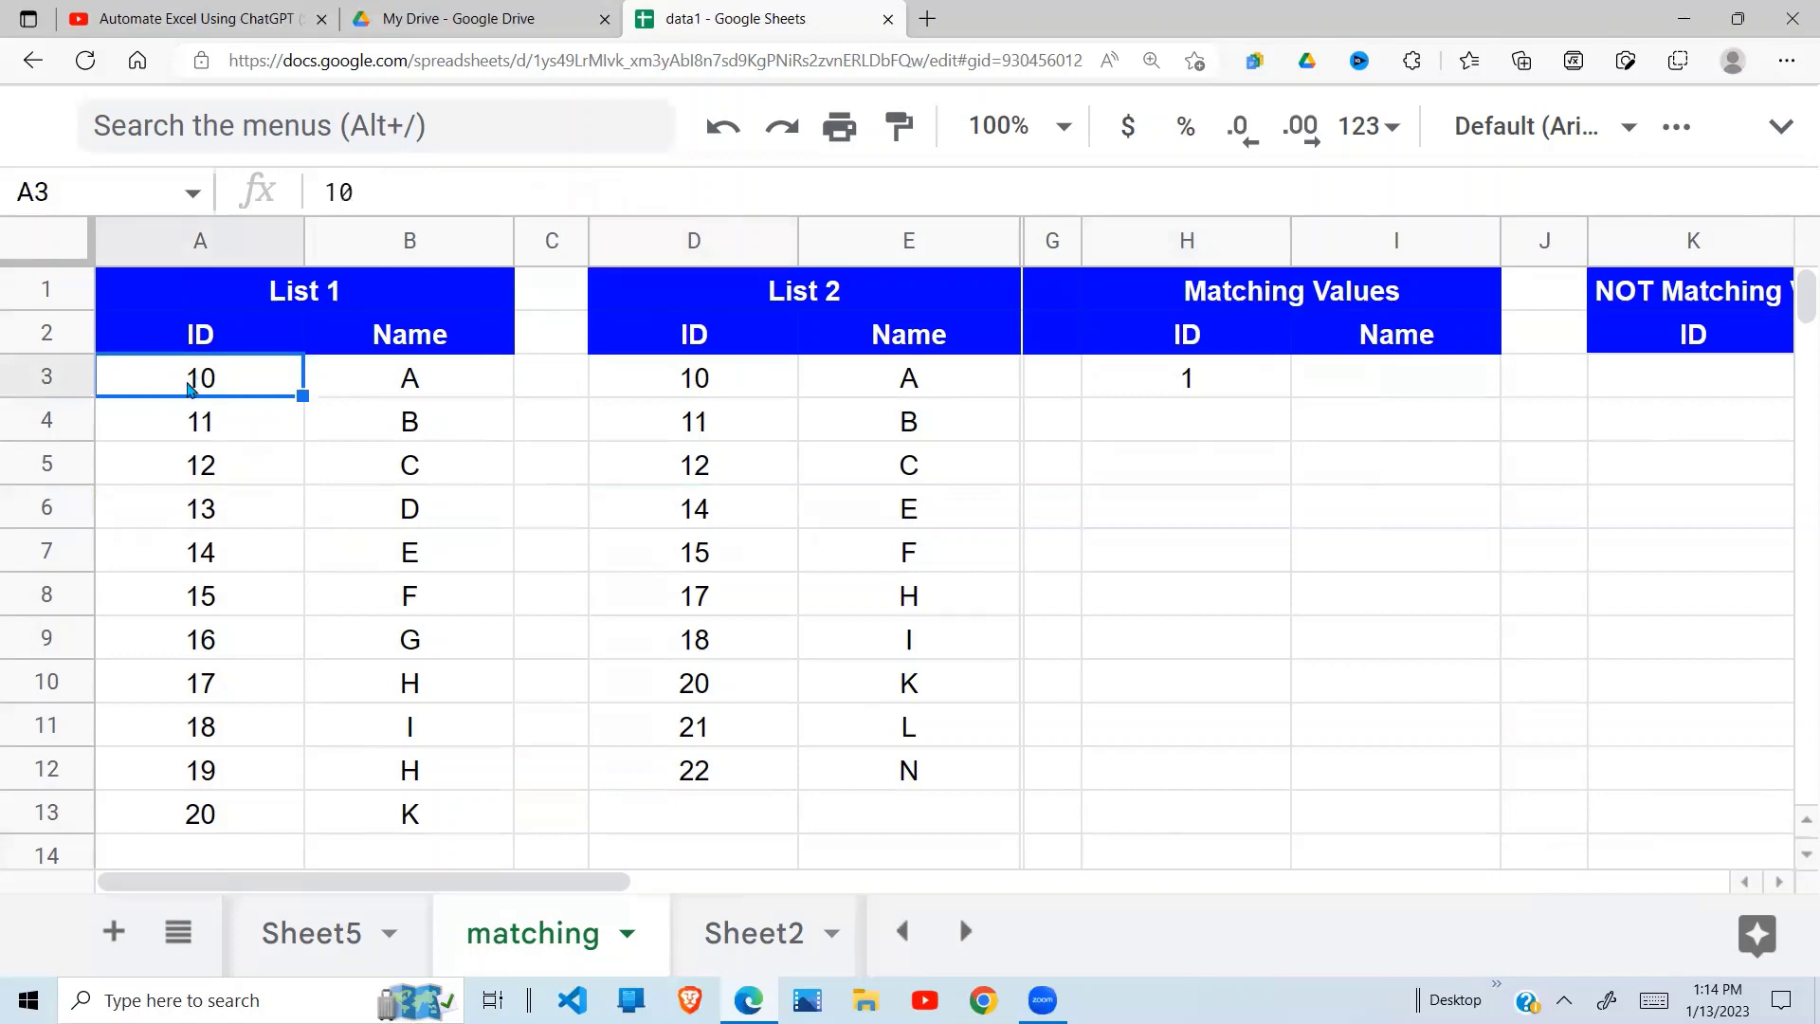
pyautogui.moveTo(711, 390); pyautogui.dragTo(707, 764)
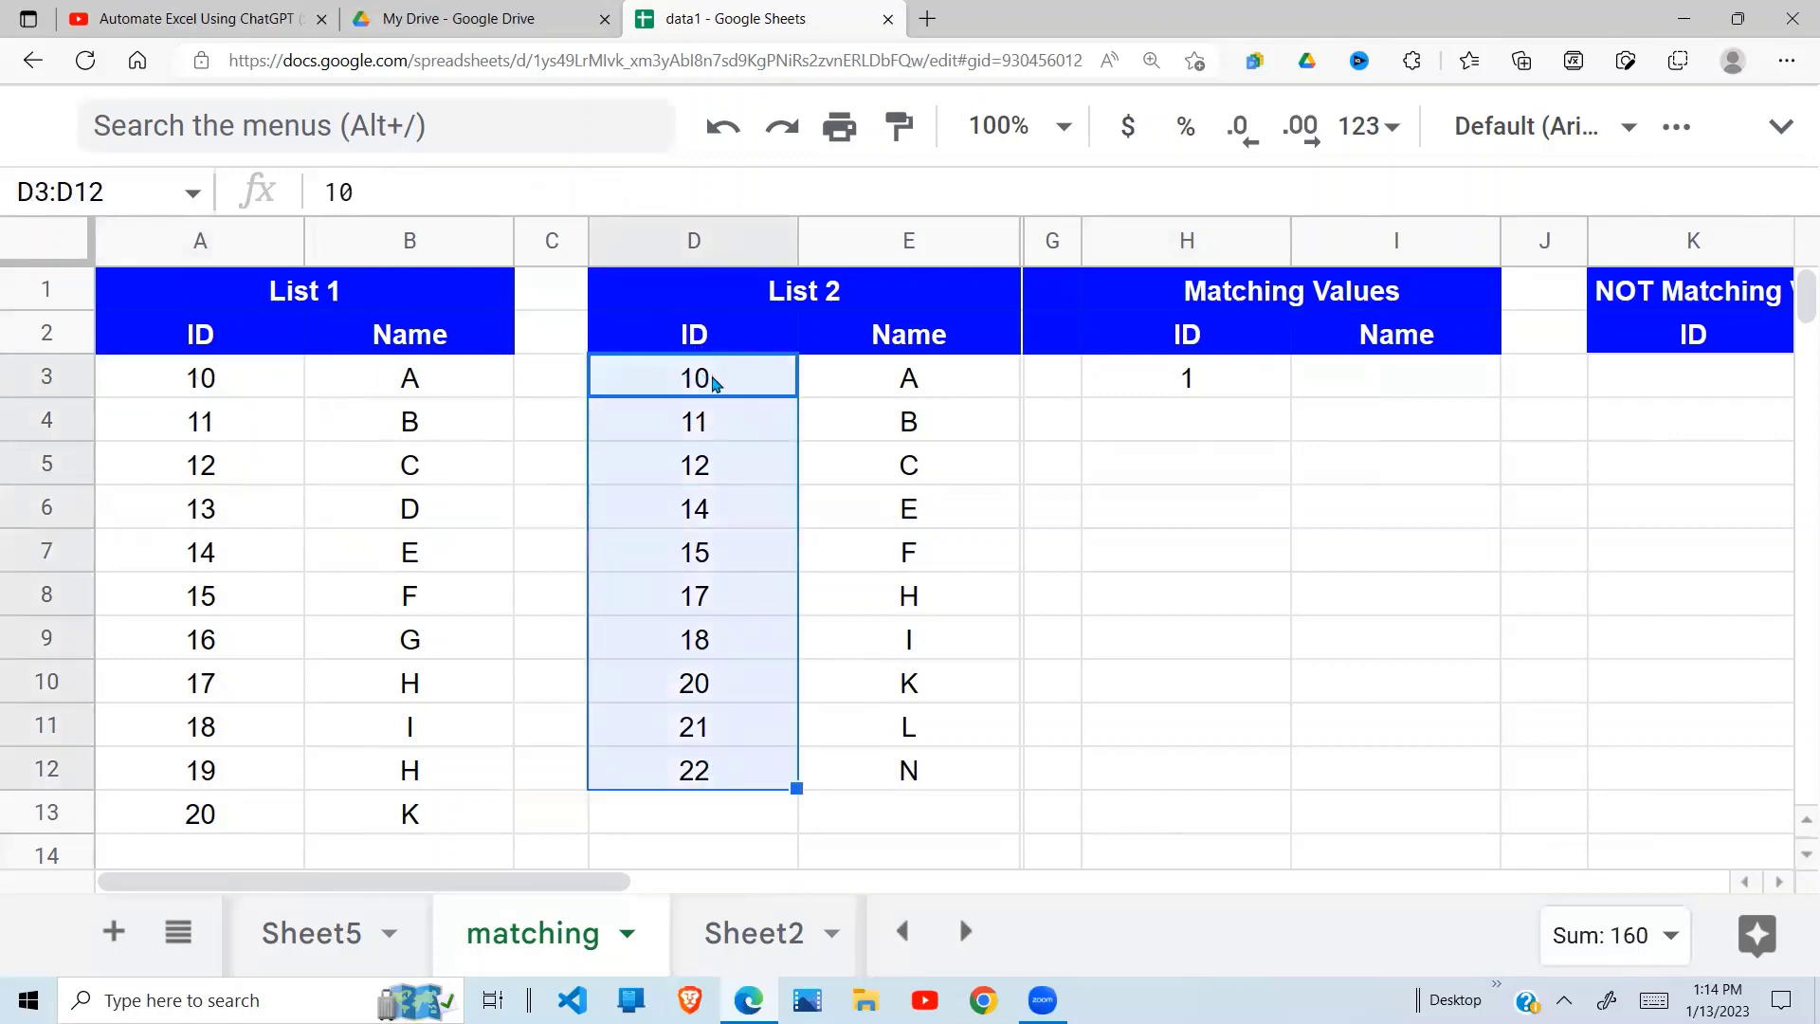
pyautogui.click(1190, 439)
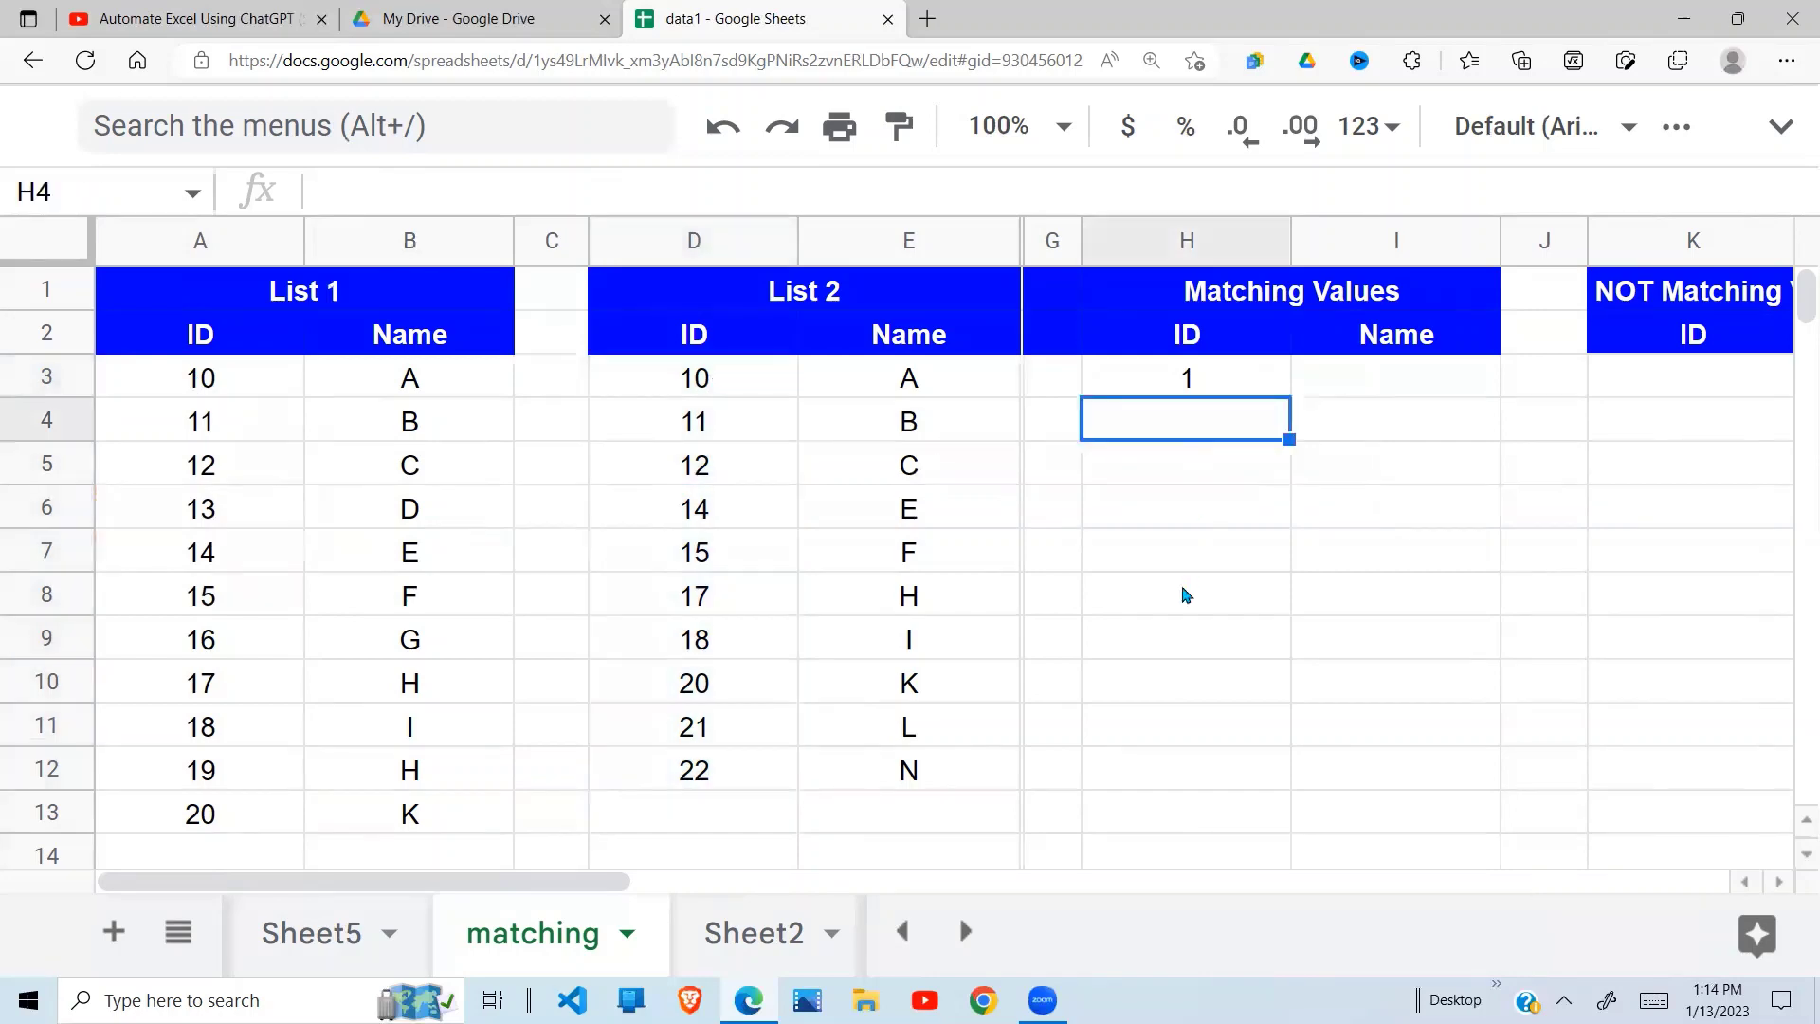
pyautogui.click(1182, 597)
pyautogui.moveTo(773, 420); pyautogui.dragTo(743, 772)
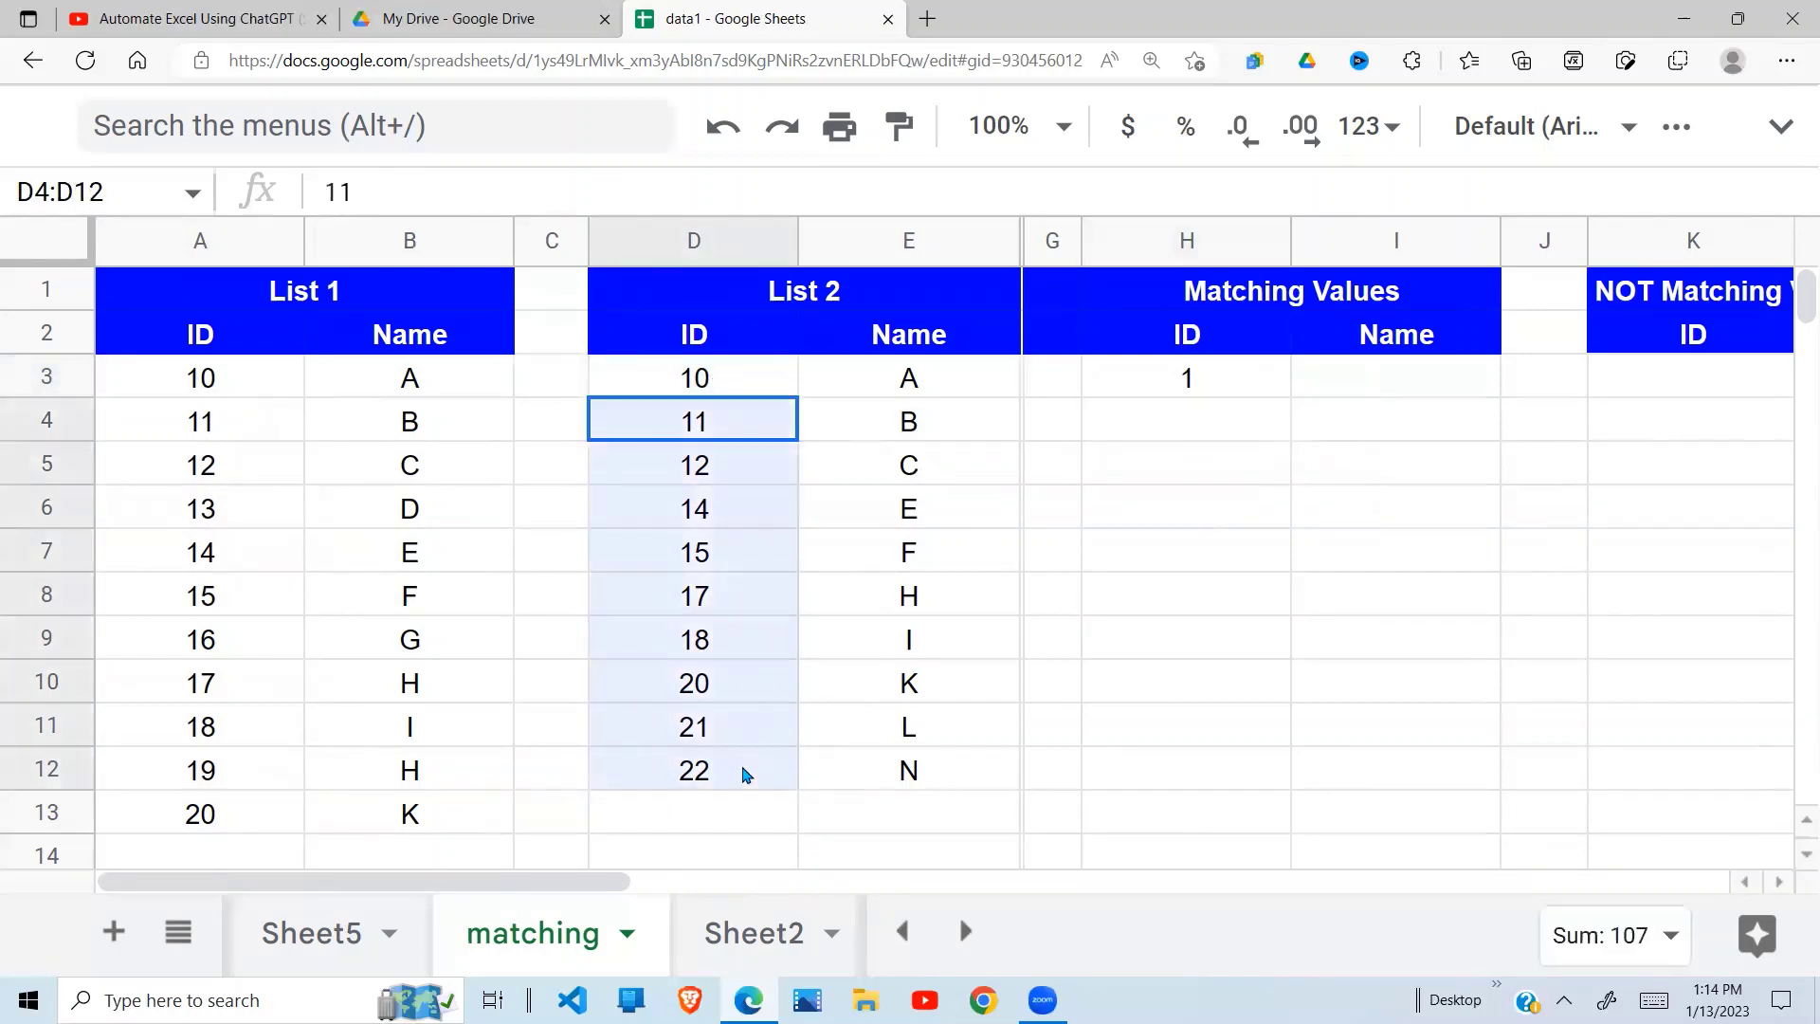
pyautogui.click(1248, 428)
pyautogui.click(1220, 391)
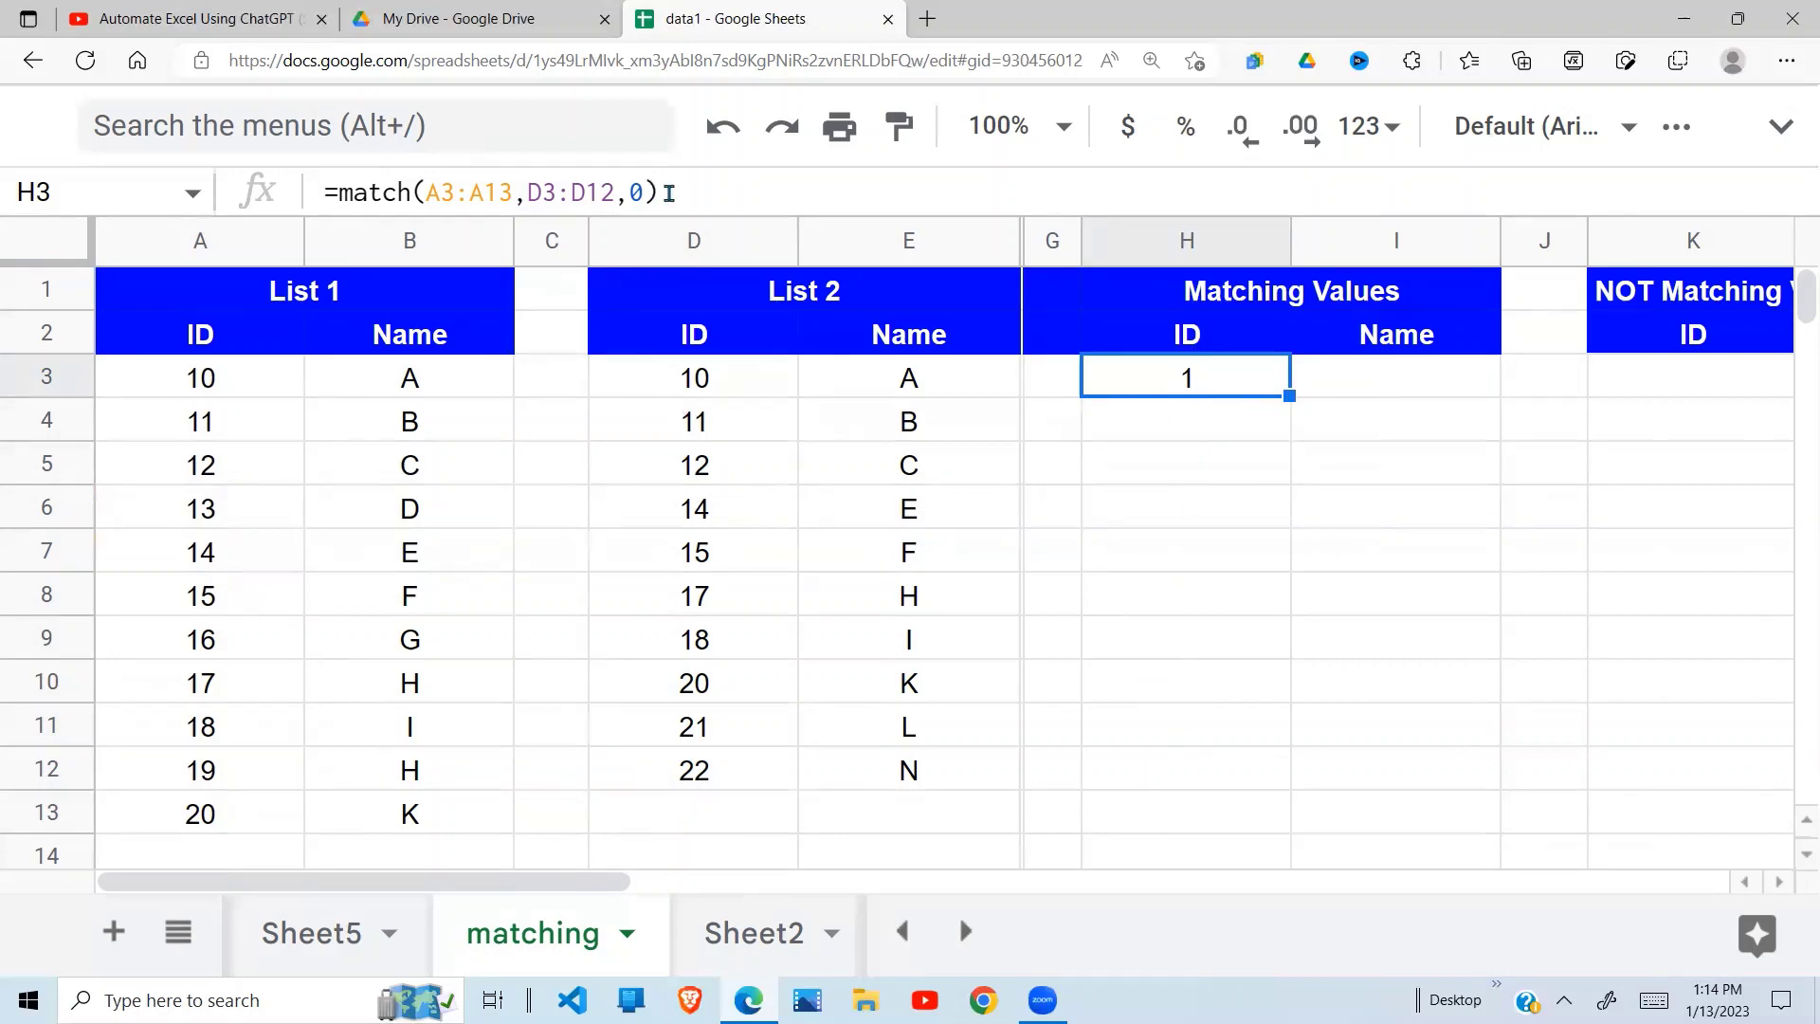
# Wrap H3's MATCH in ArrayFormula so results fill H3:H13
pyautogui.moveTo(667, 192); pyautogui.dragTo(338, 193)
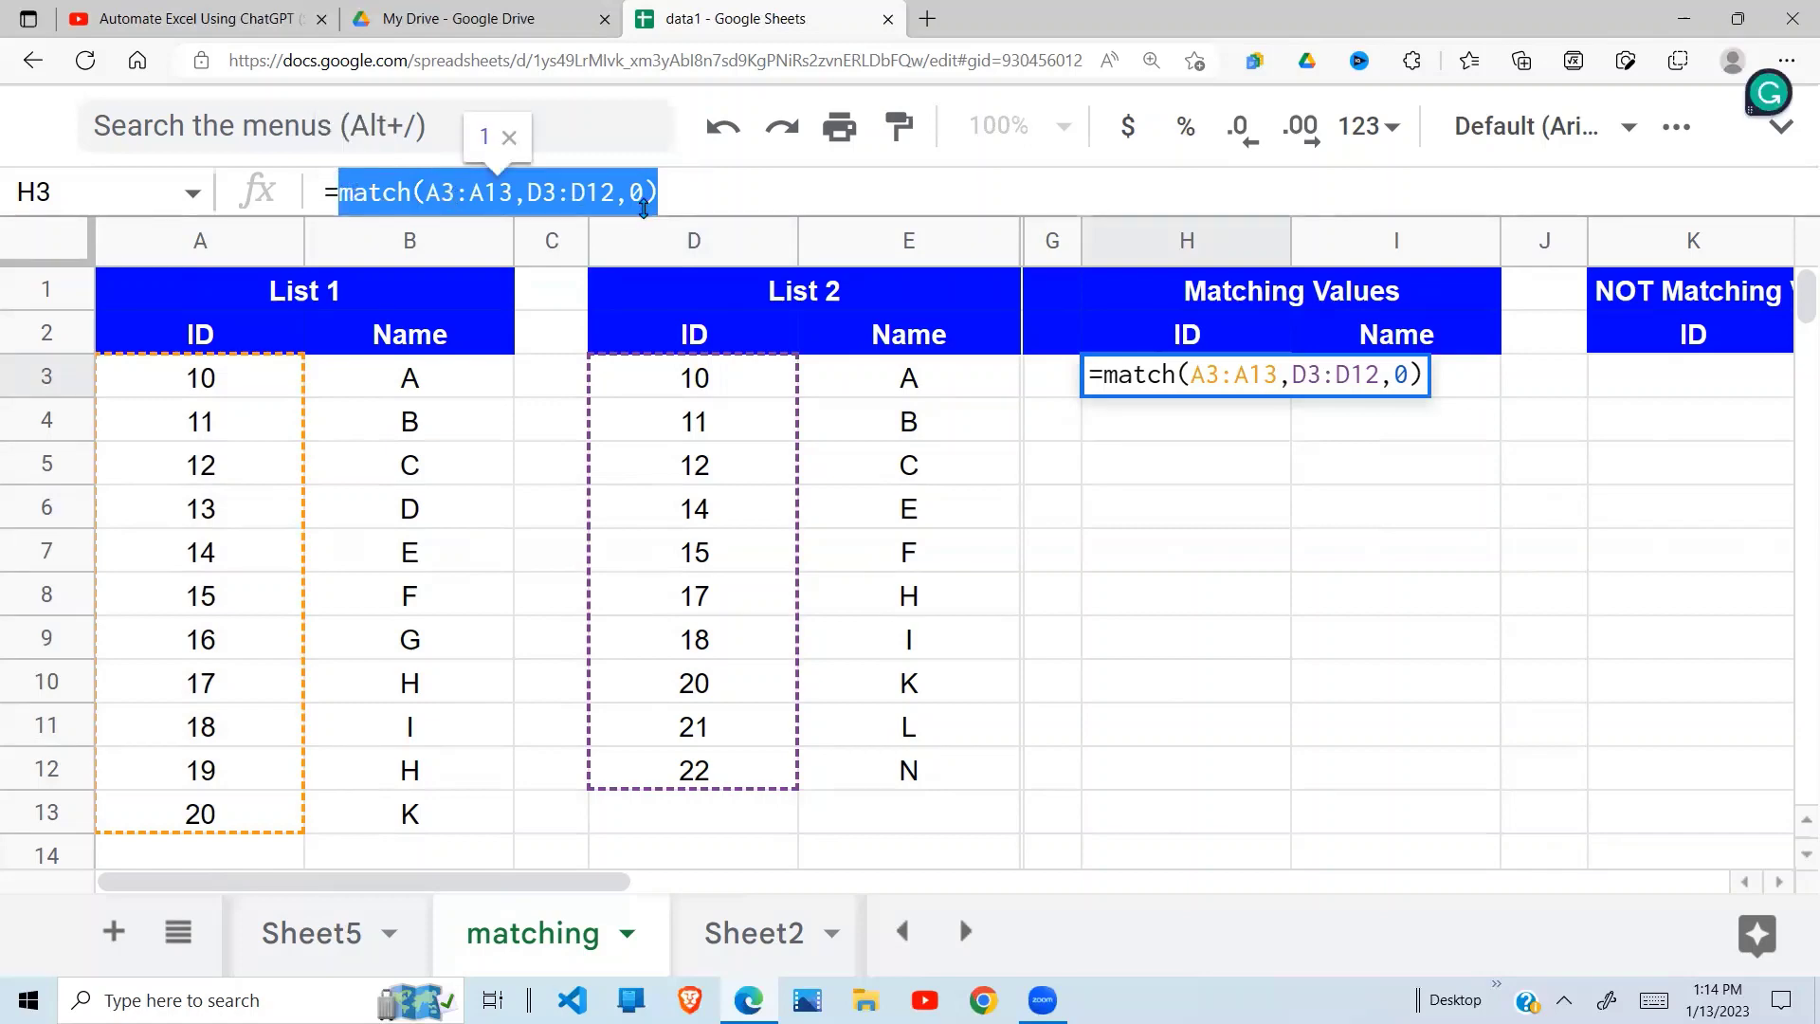
pyautogui.hotkey('ctrl', 'shift', 'Return')
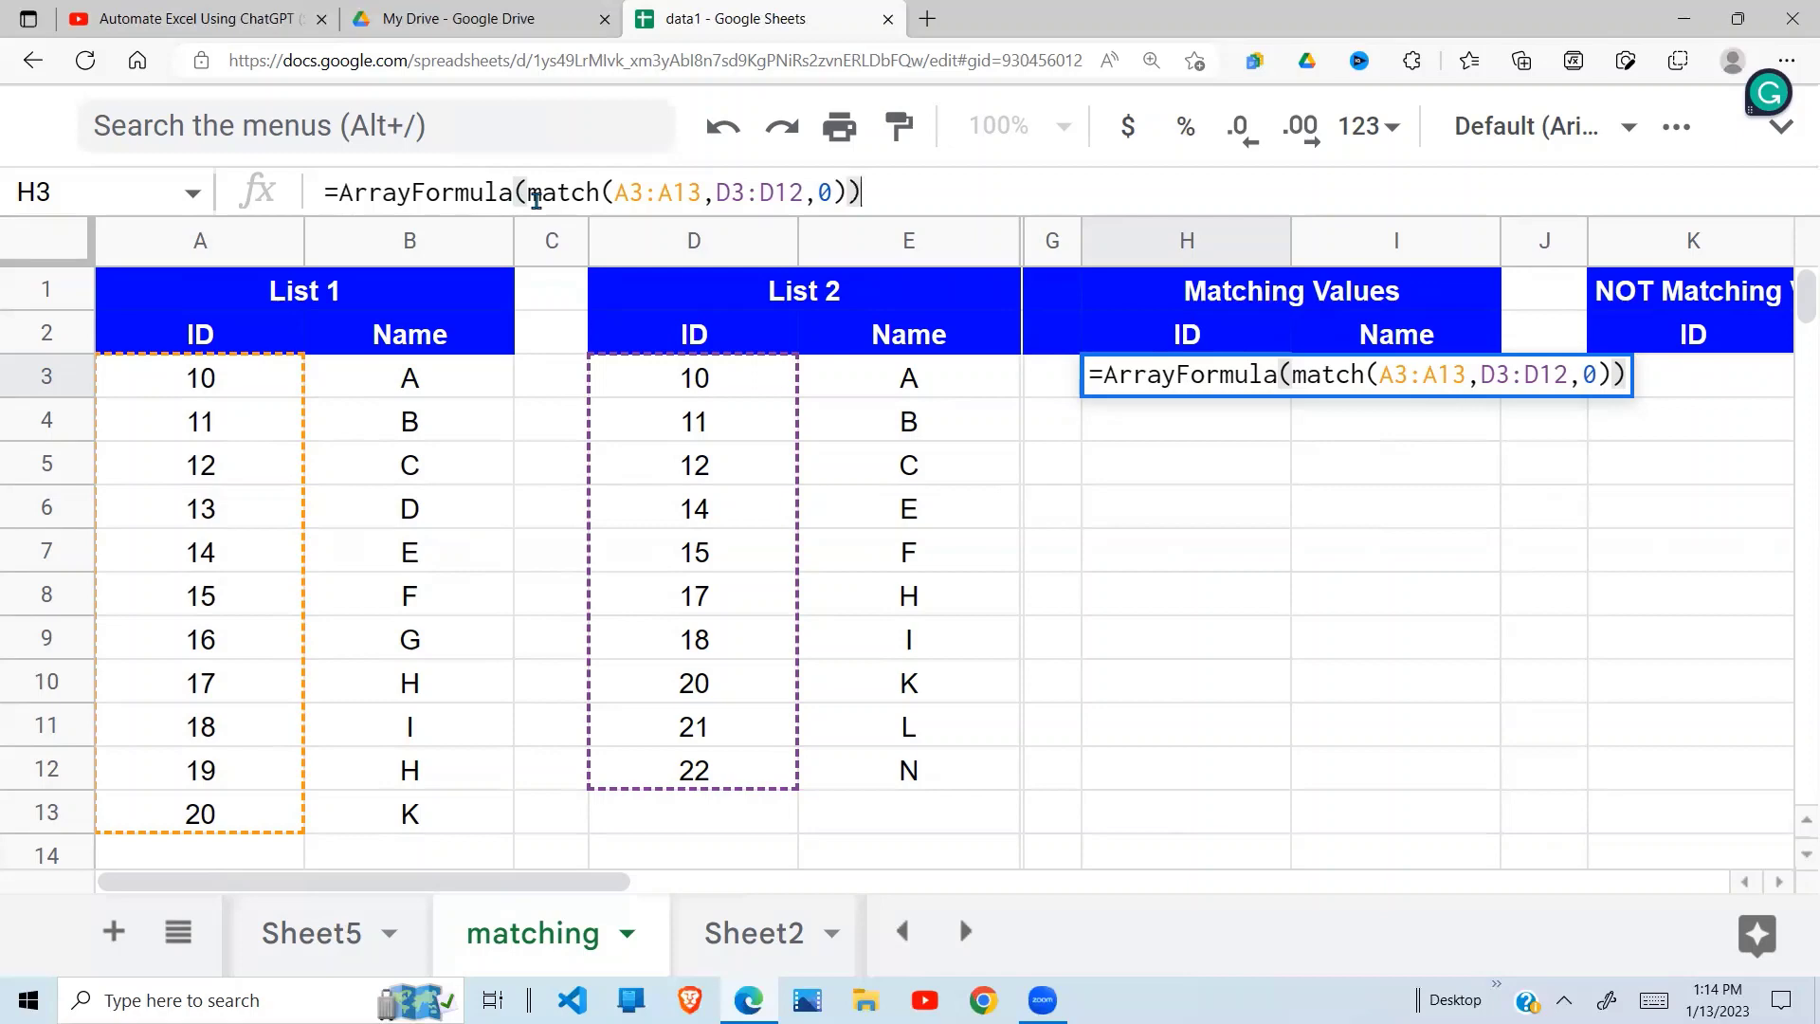
pyautogui.press('Return')
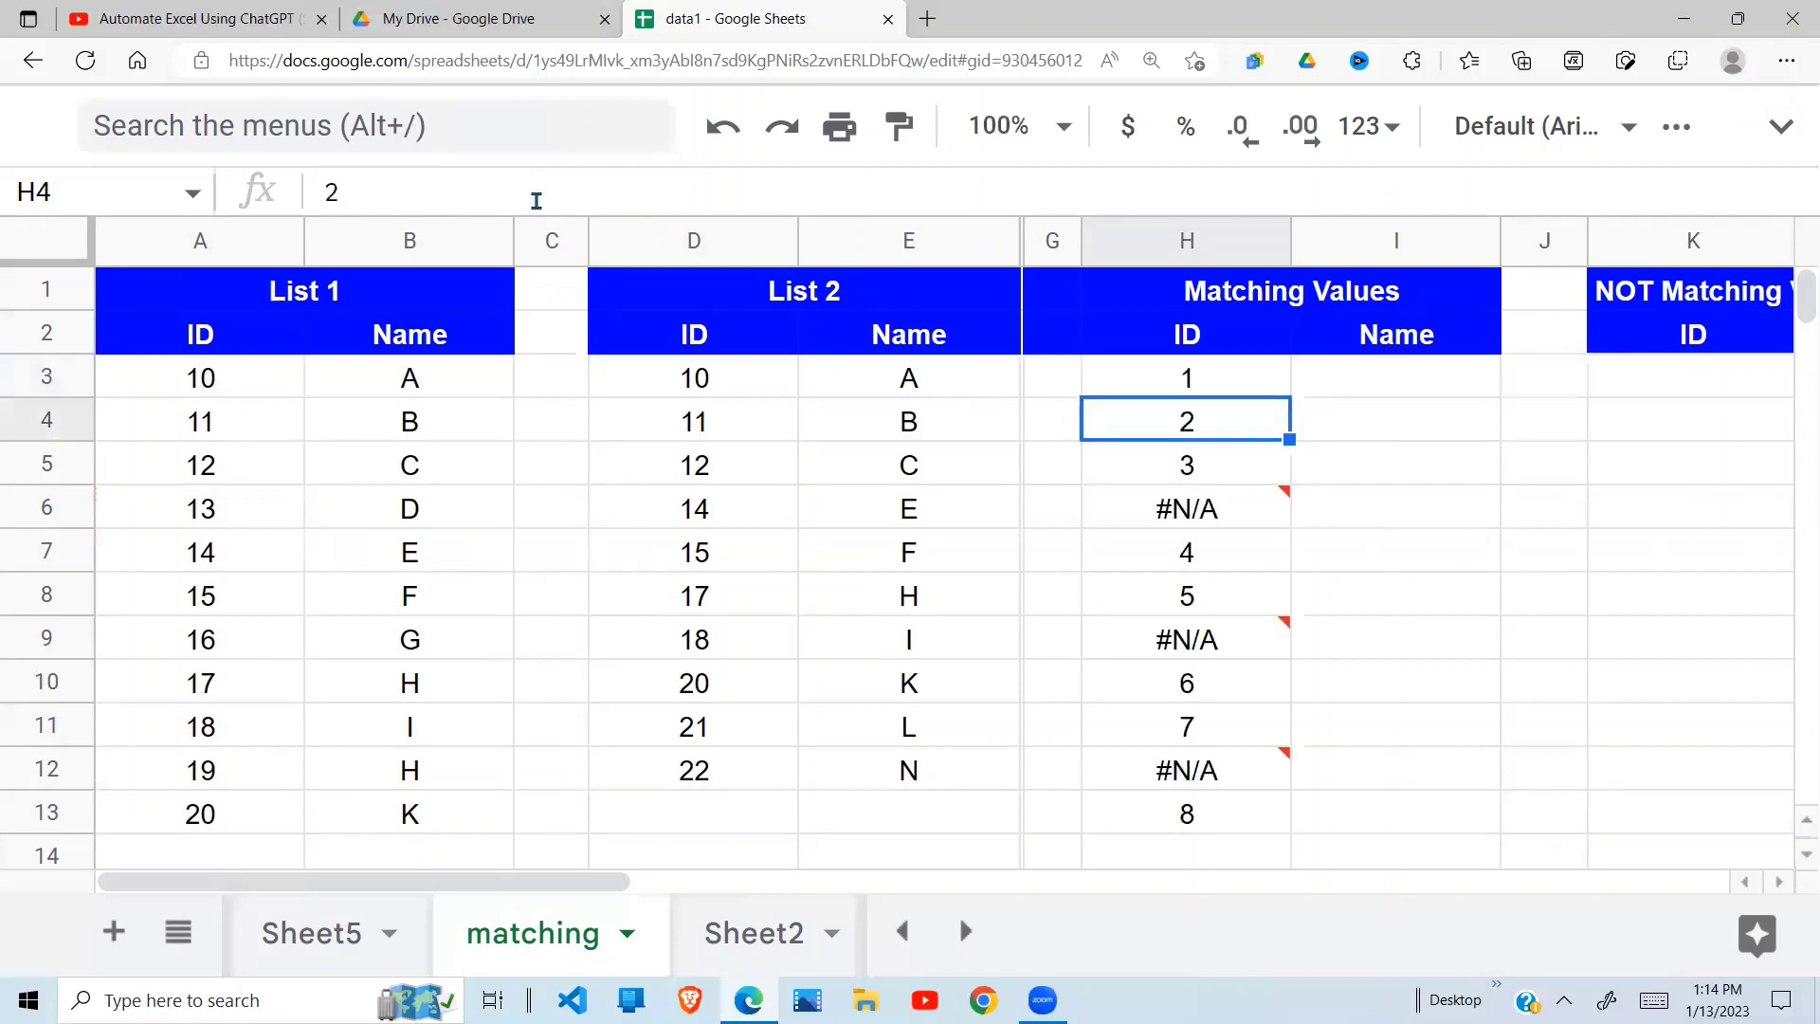
pyautogui.click(1203, 589)
pyautogui.click(1244, 419)
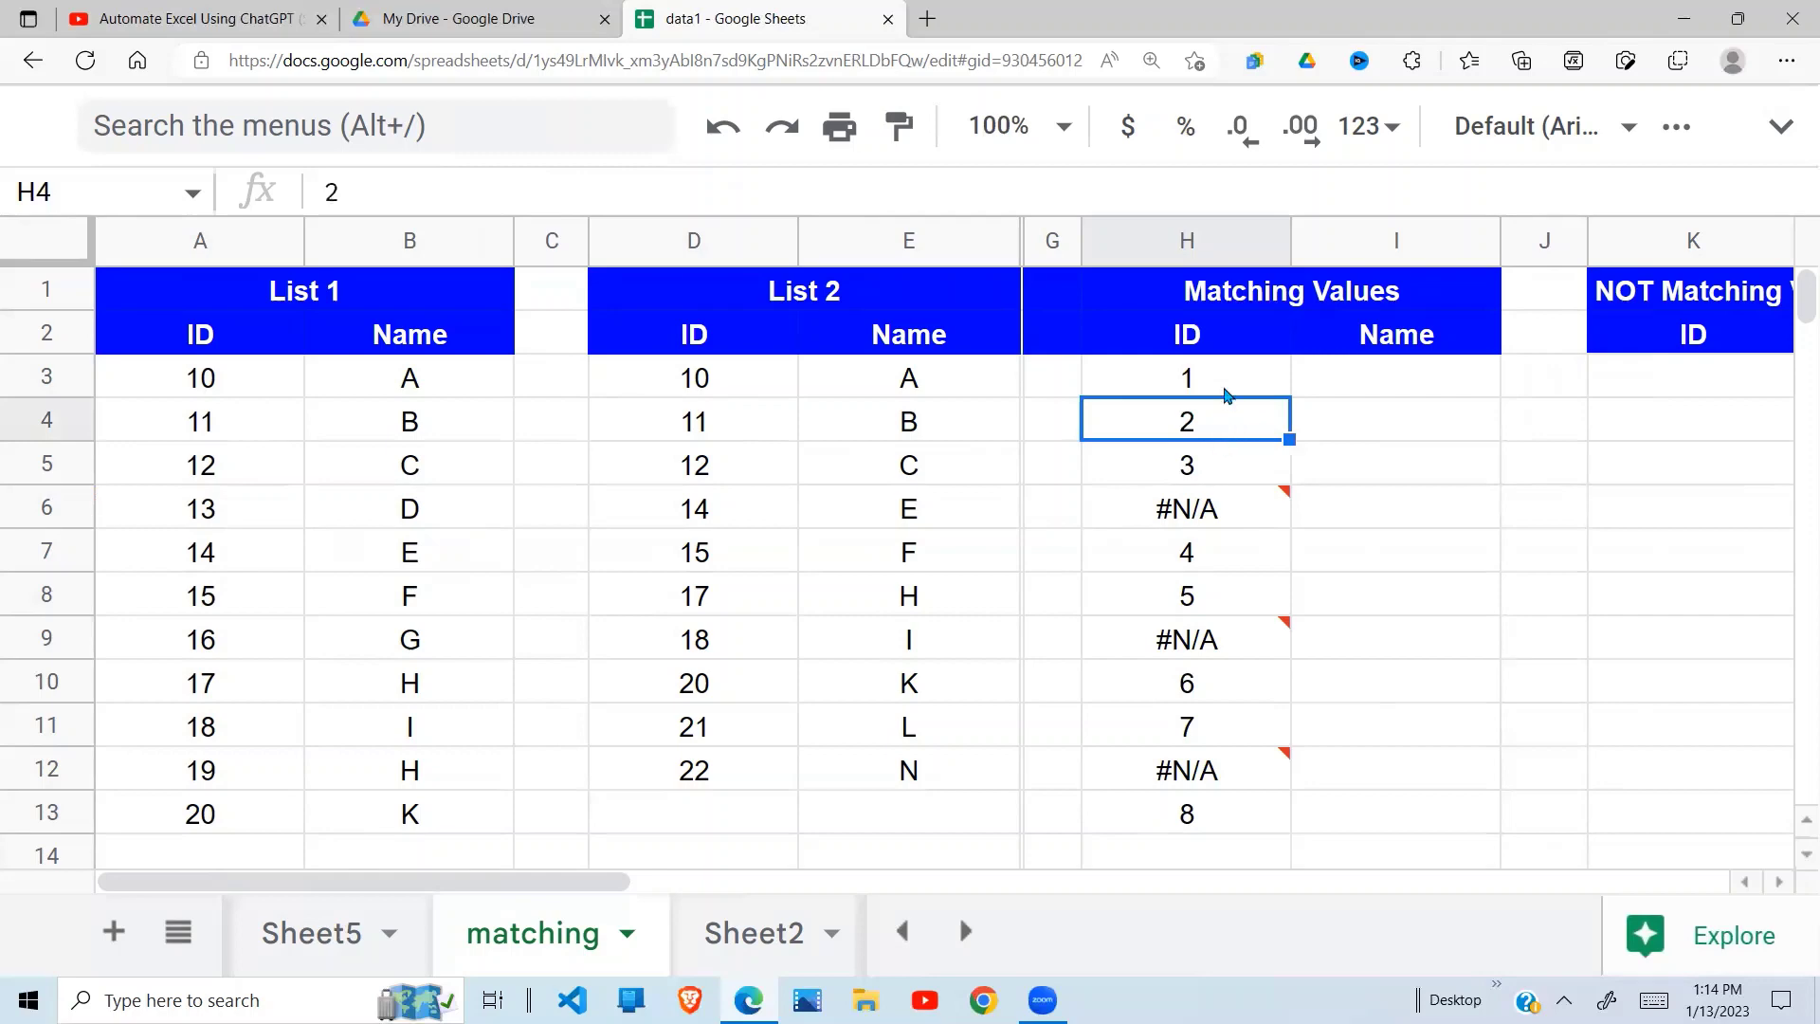
pyautogui.moveTo(1232, 371); pyautogui.dragTo(1237, 814)
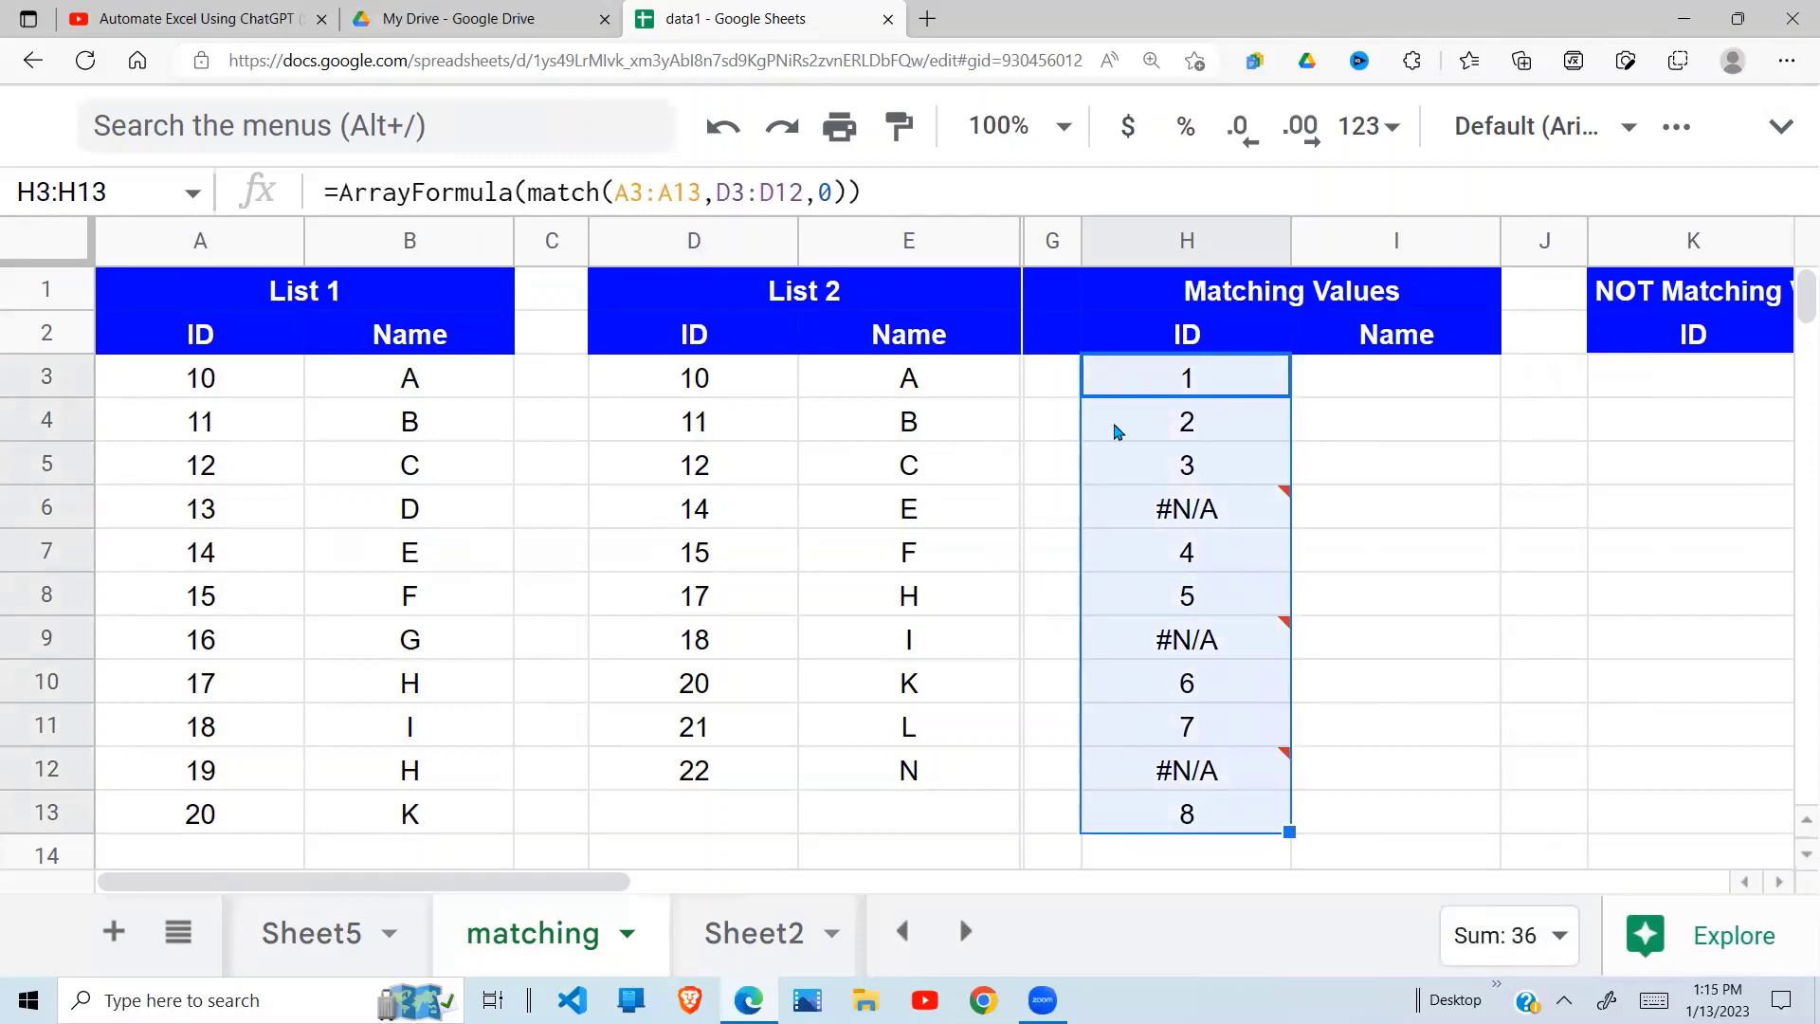
pyautogui.click(1181, 598)
# Verify H8's result 5 by finding ID 15 as the fifth List 2 ID
pyautogui.moveTo(1196, 610)
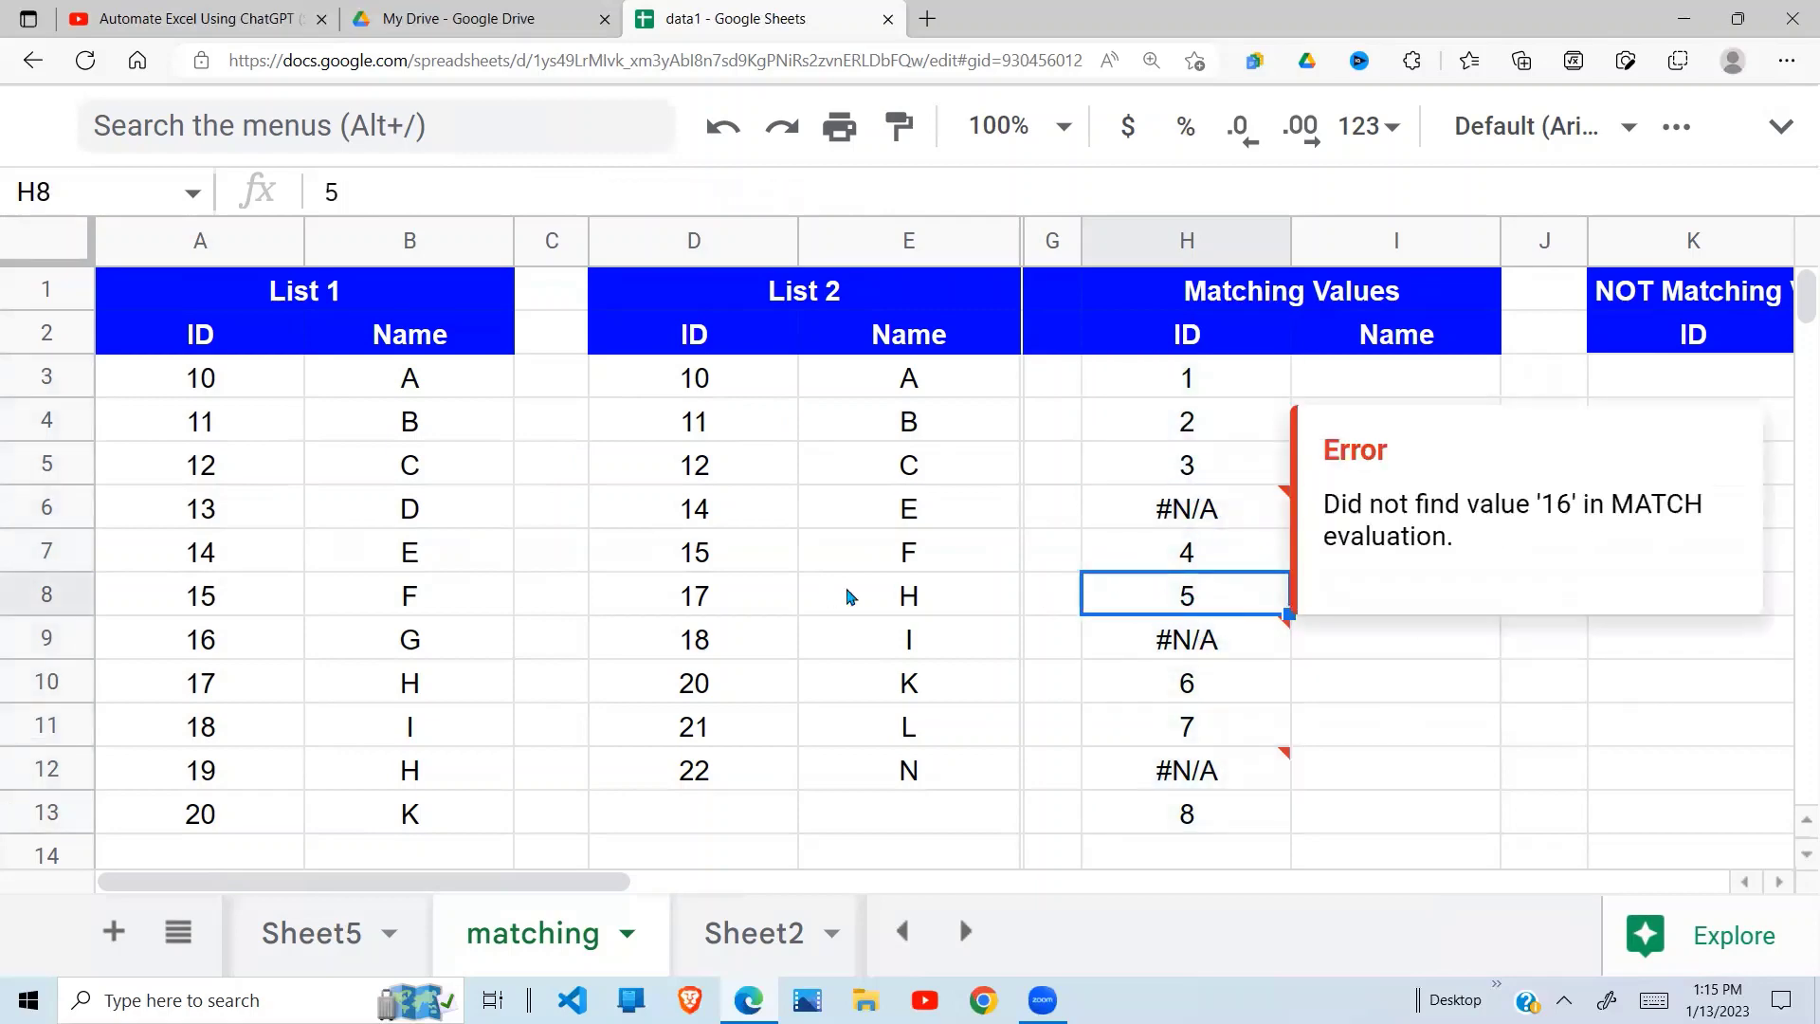
pyautogui.click(231, 604)
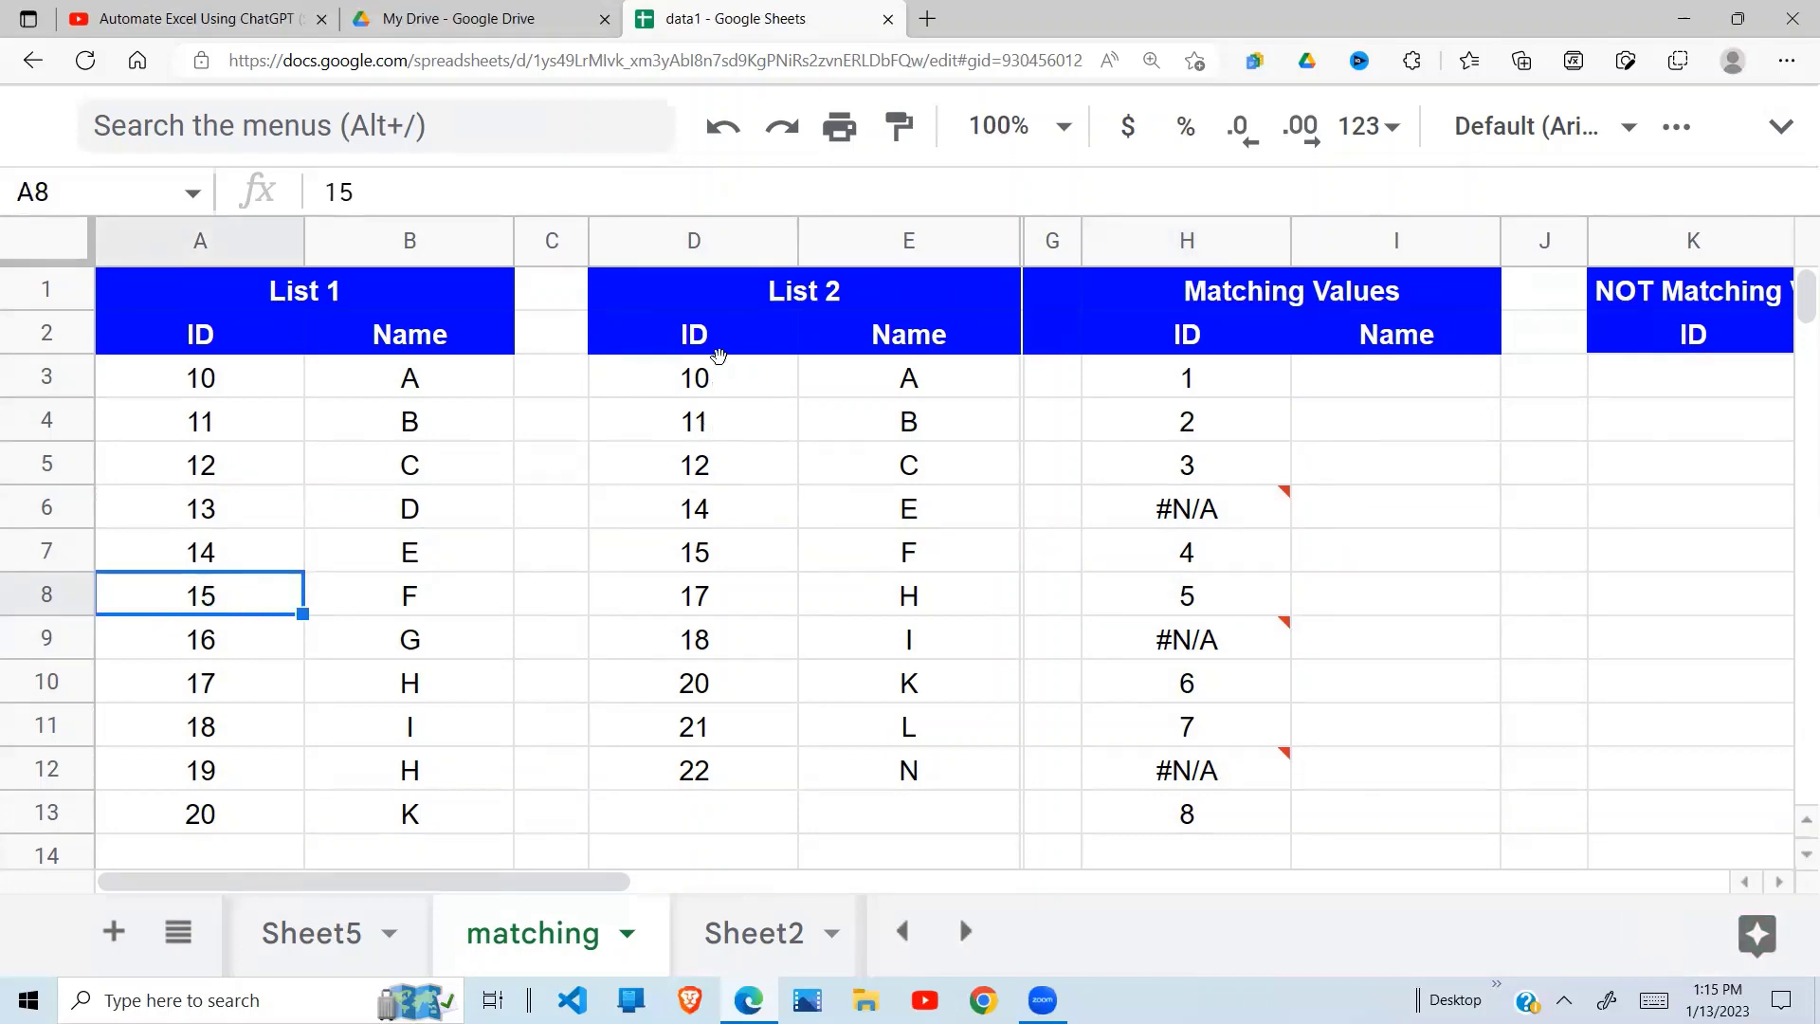
pyautogui.moveTo(717, 365); pyautogui.dragTo(695, 768)
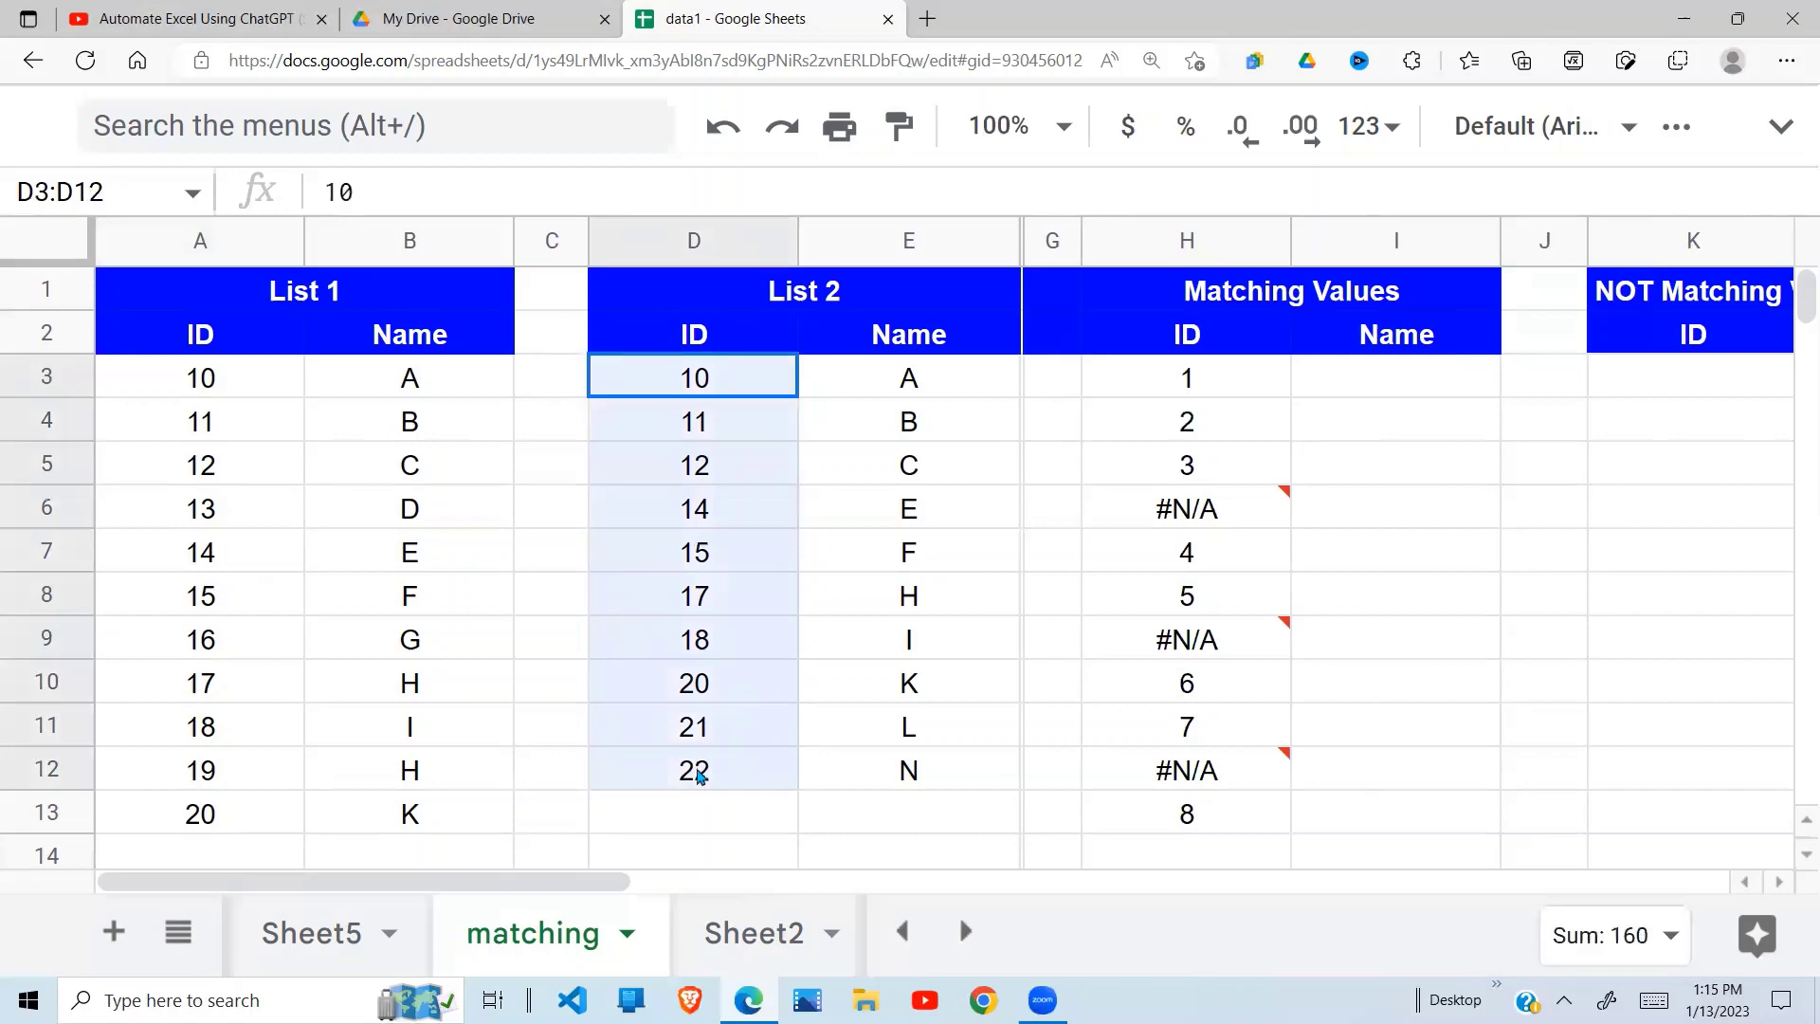
pyautogui.click(190, 595)
pyautogui.click(1193, 597)
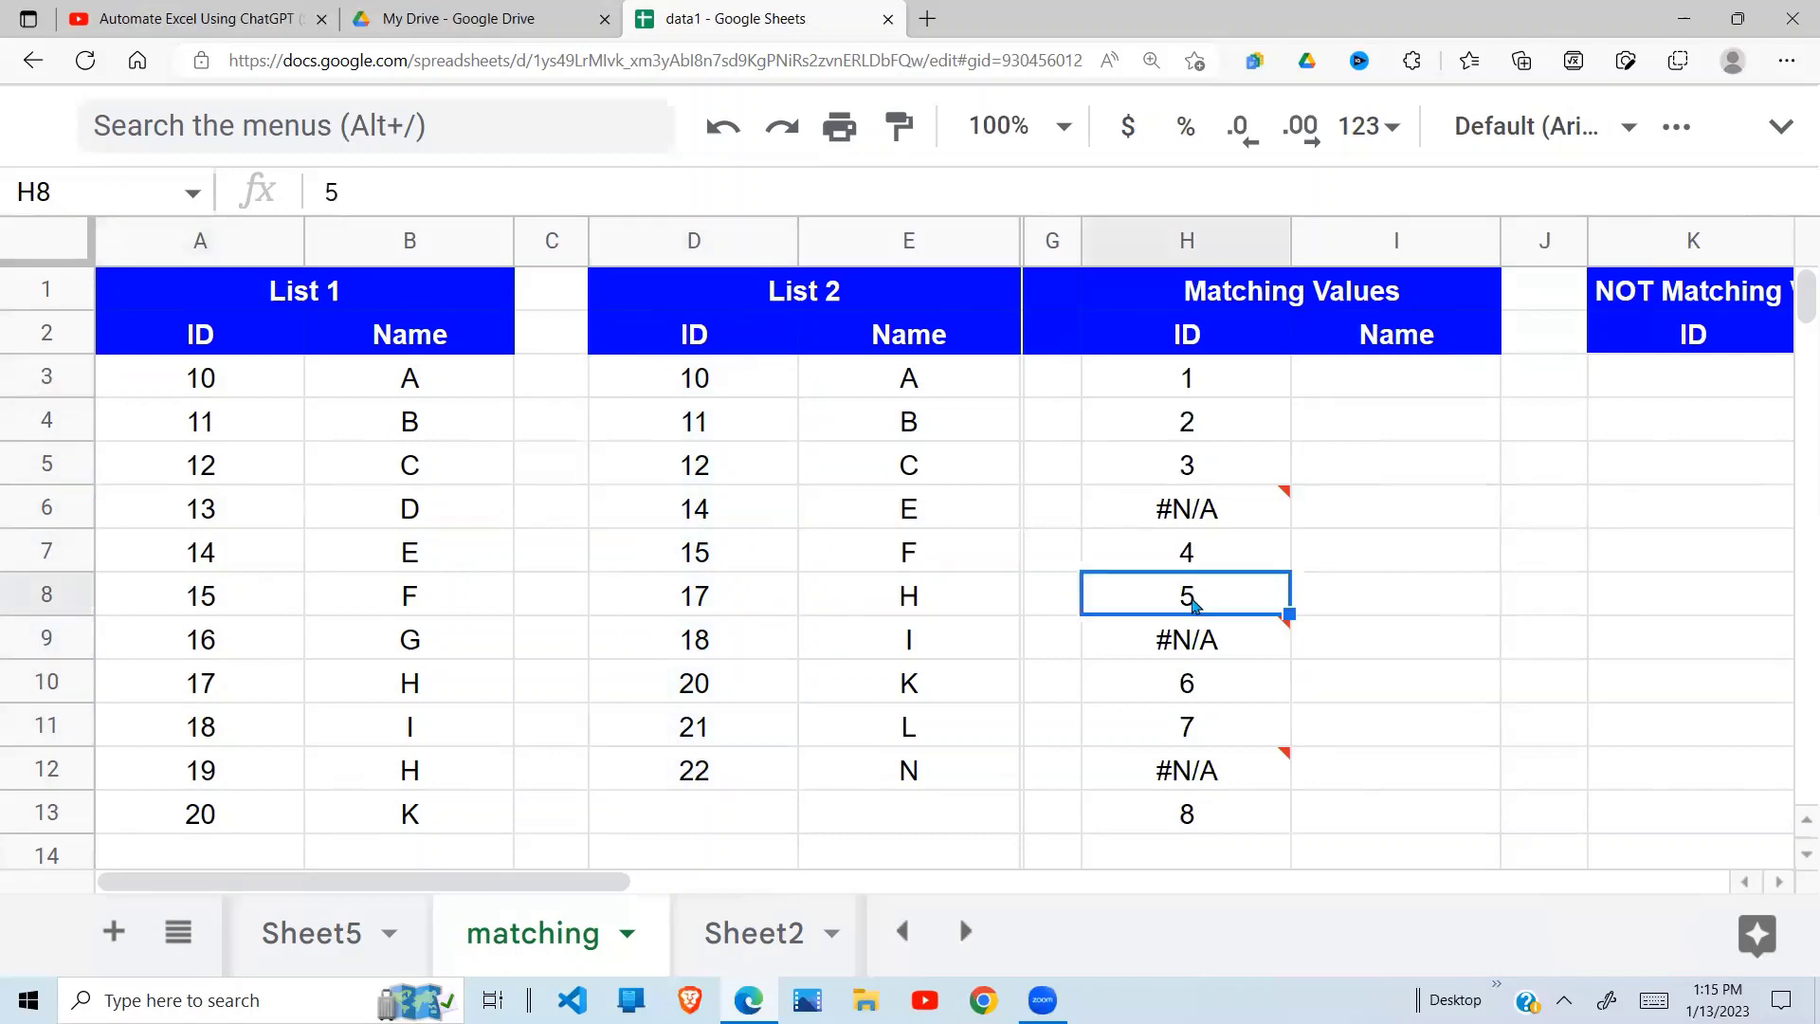
pyautogui.click(723, 377)
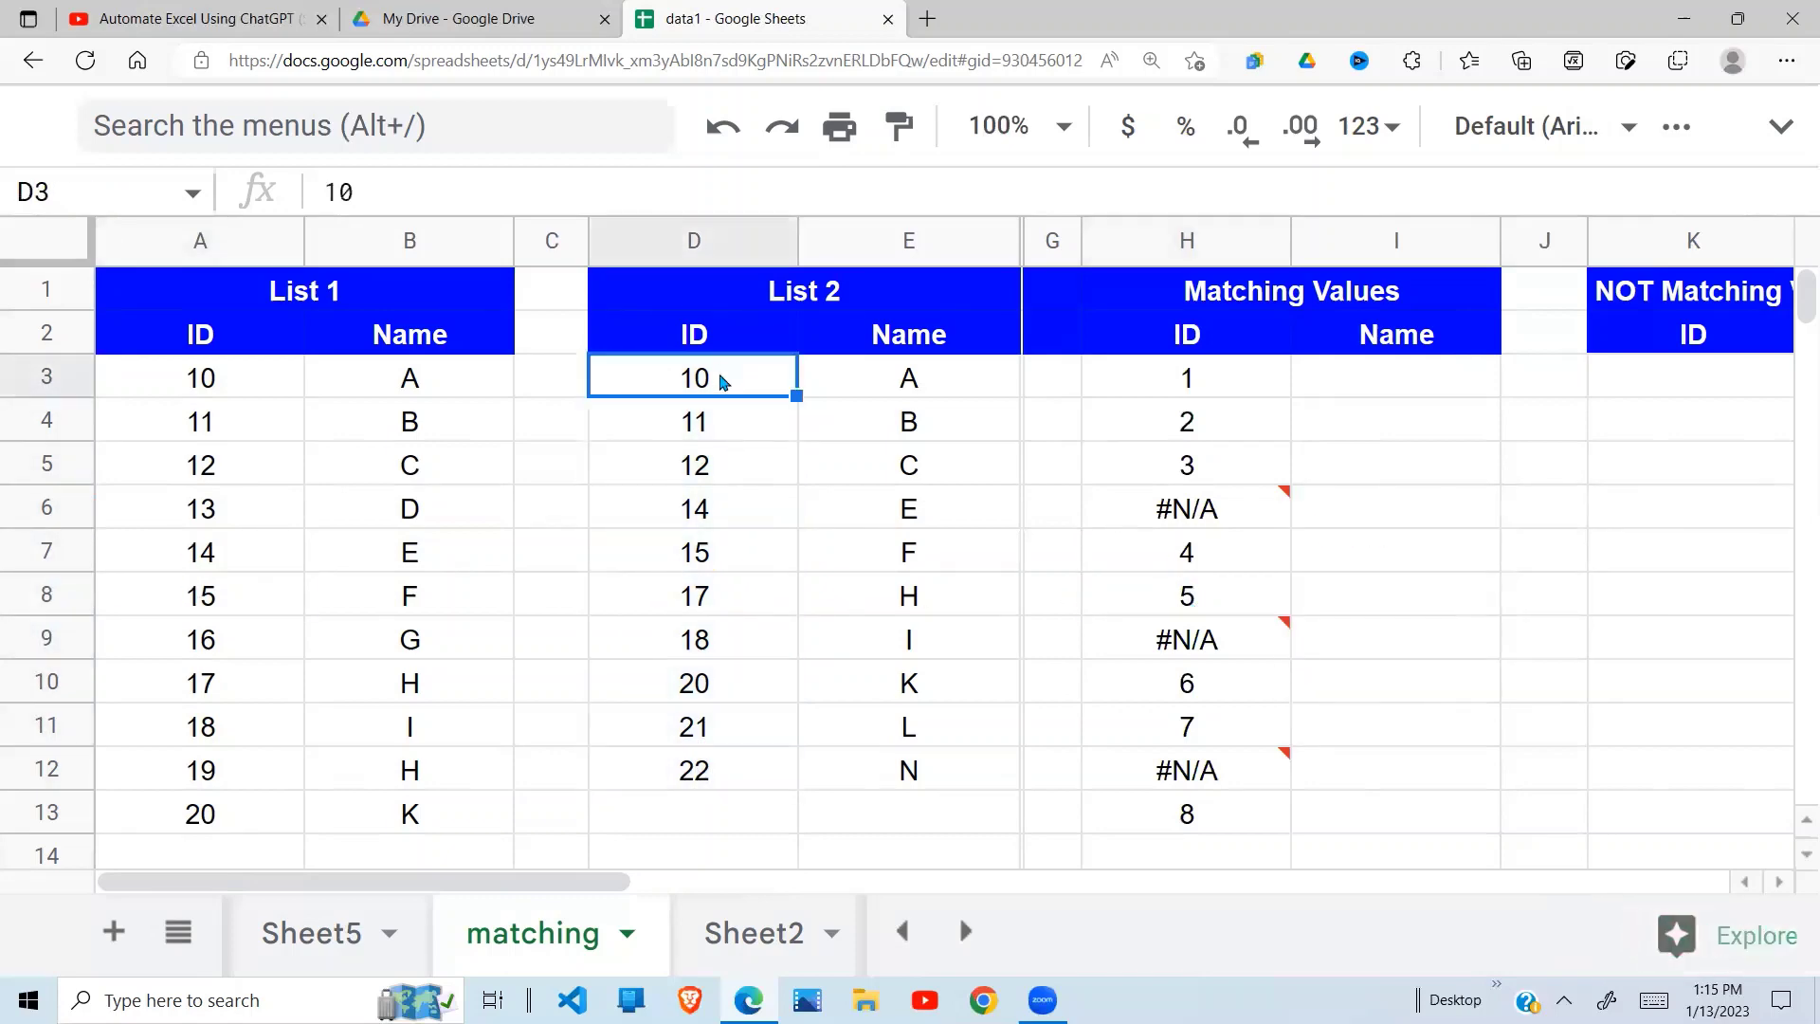
pyautogui.press('Down')
pyautogui.press('Down')
pyautogui.press('Down')
pyautogui.press('Down')
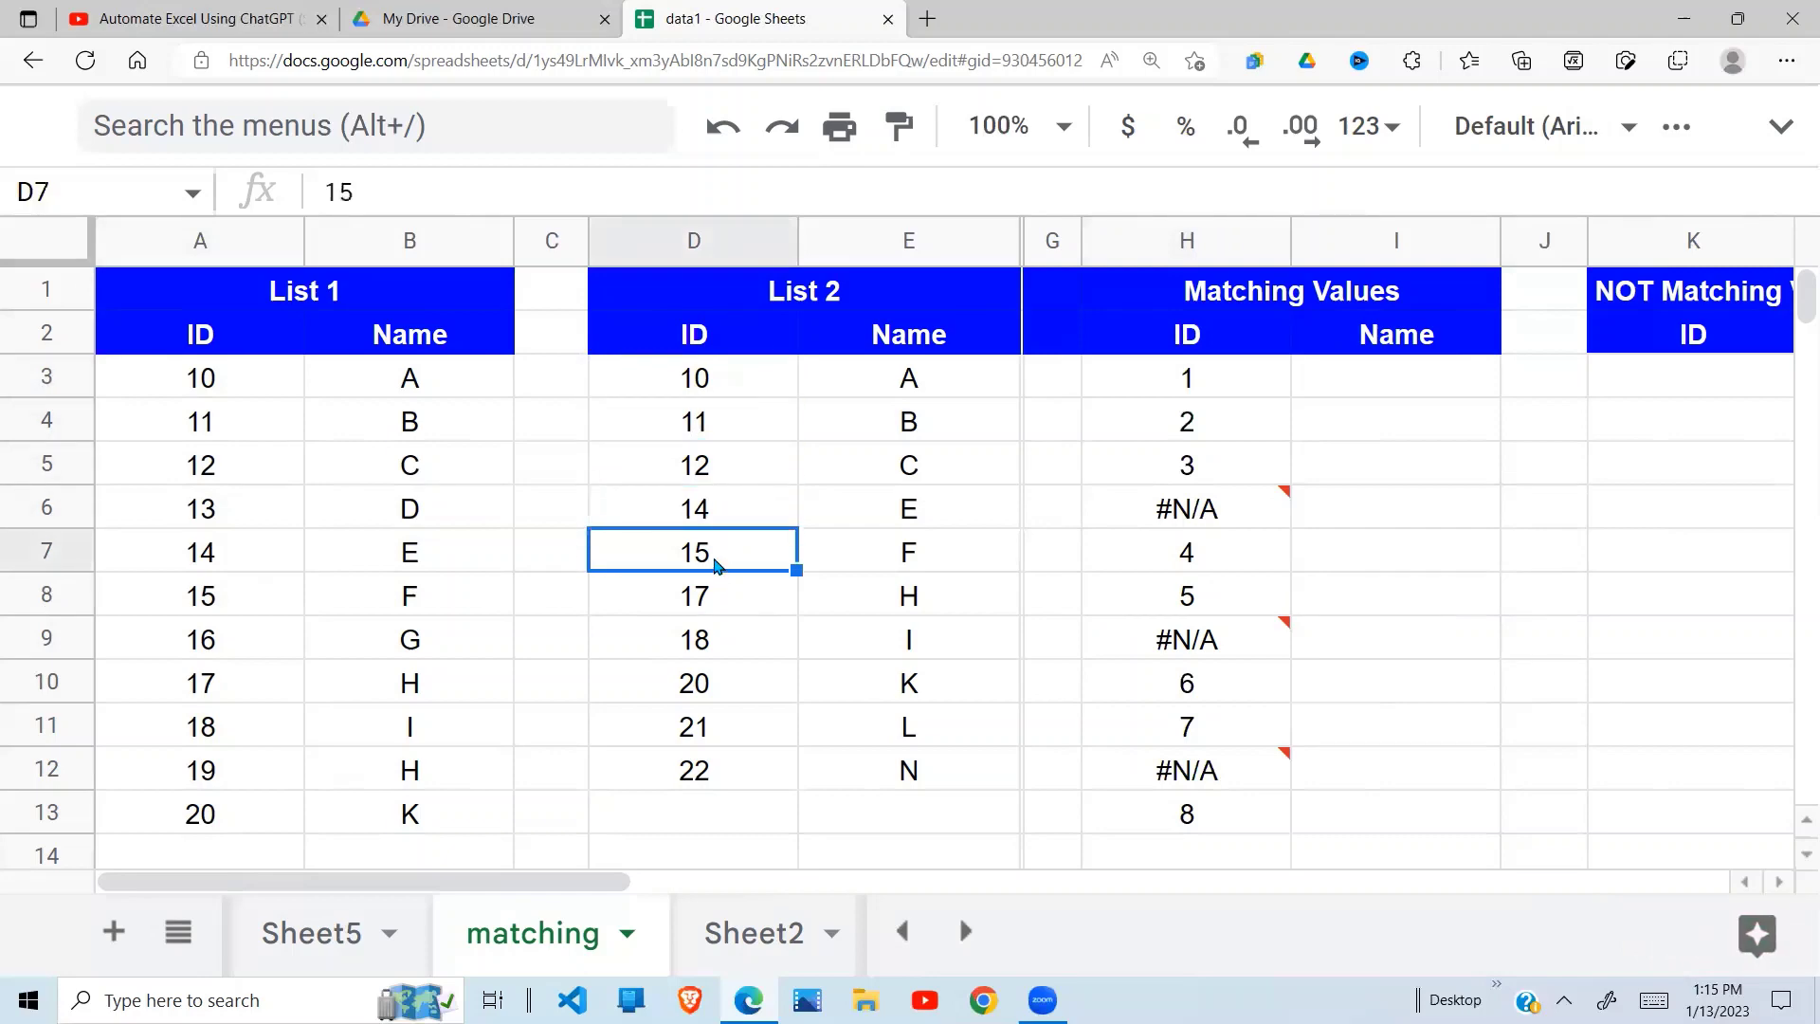
pyautogui.click(1211, 614)
# Confirm H6 shows #N/A because ID 13 is absent from List 2's IDs
pyautogui.click(1225, 527)
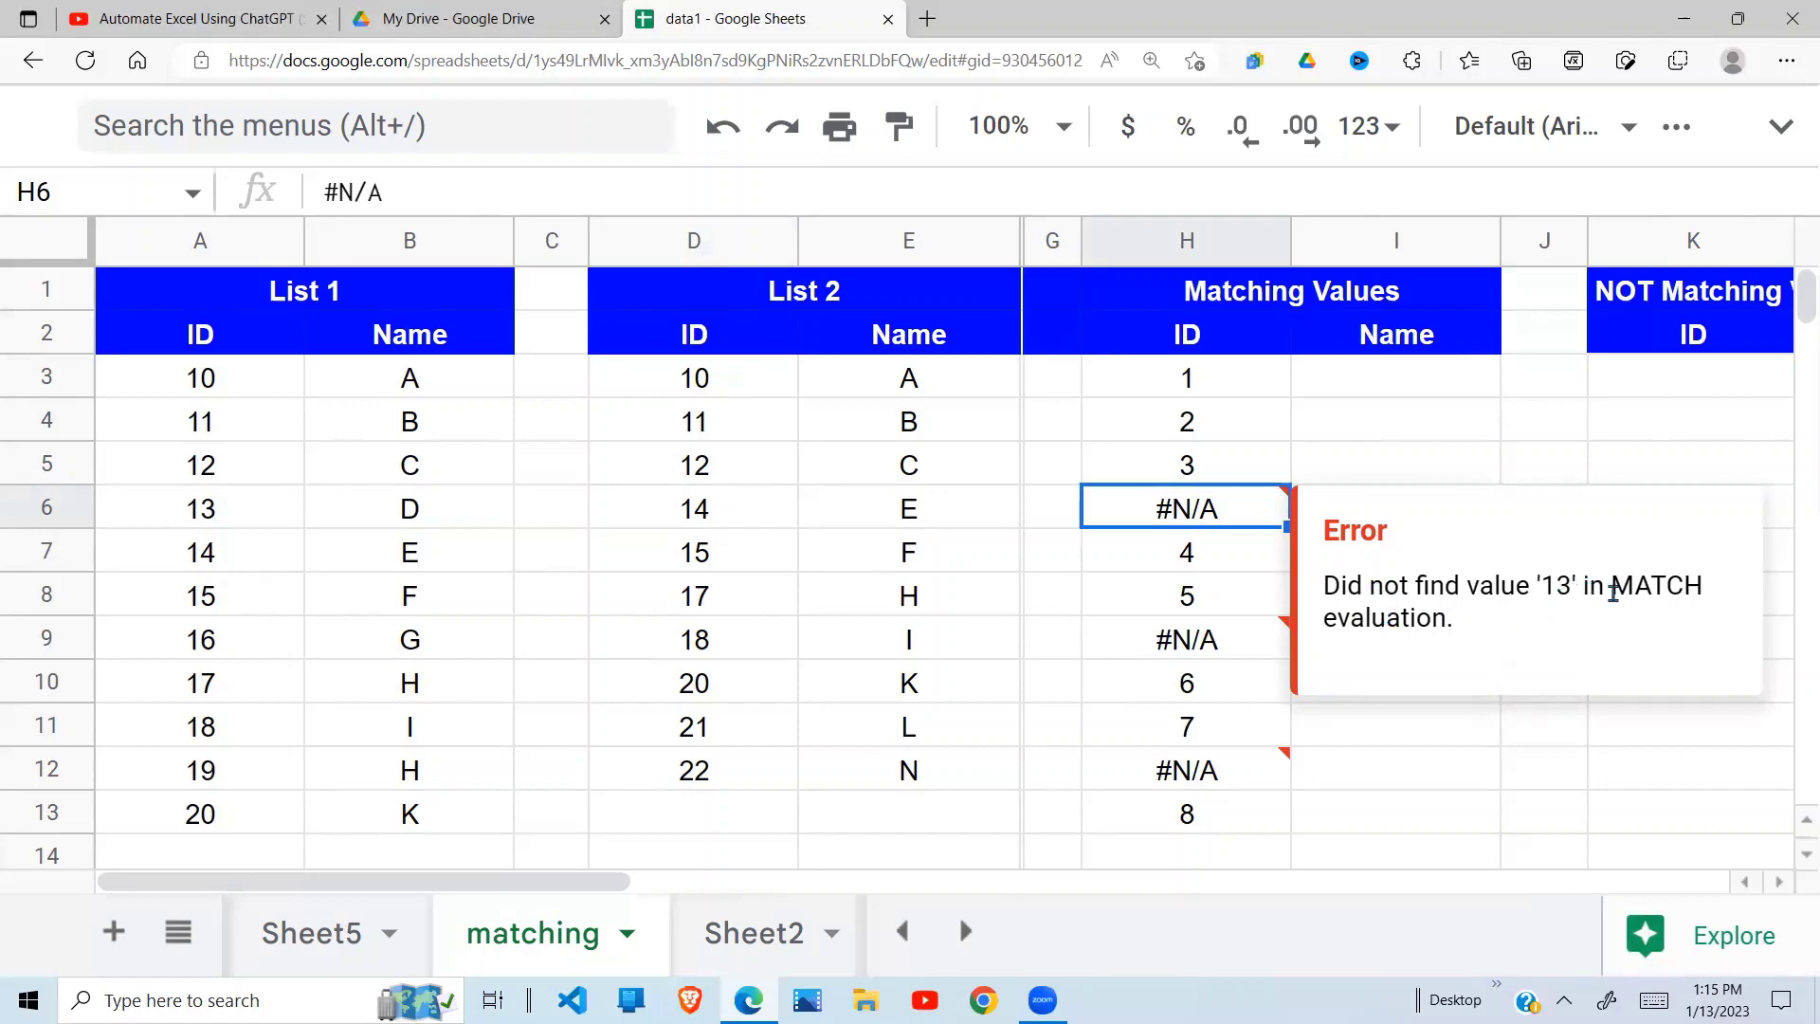
pyautogui.click(1196, 603)
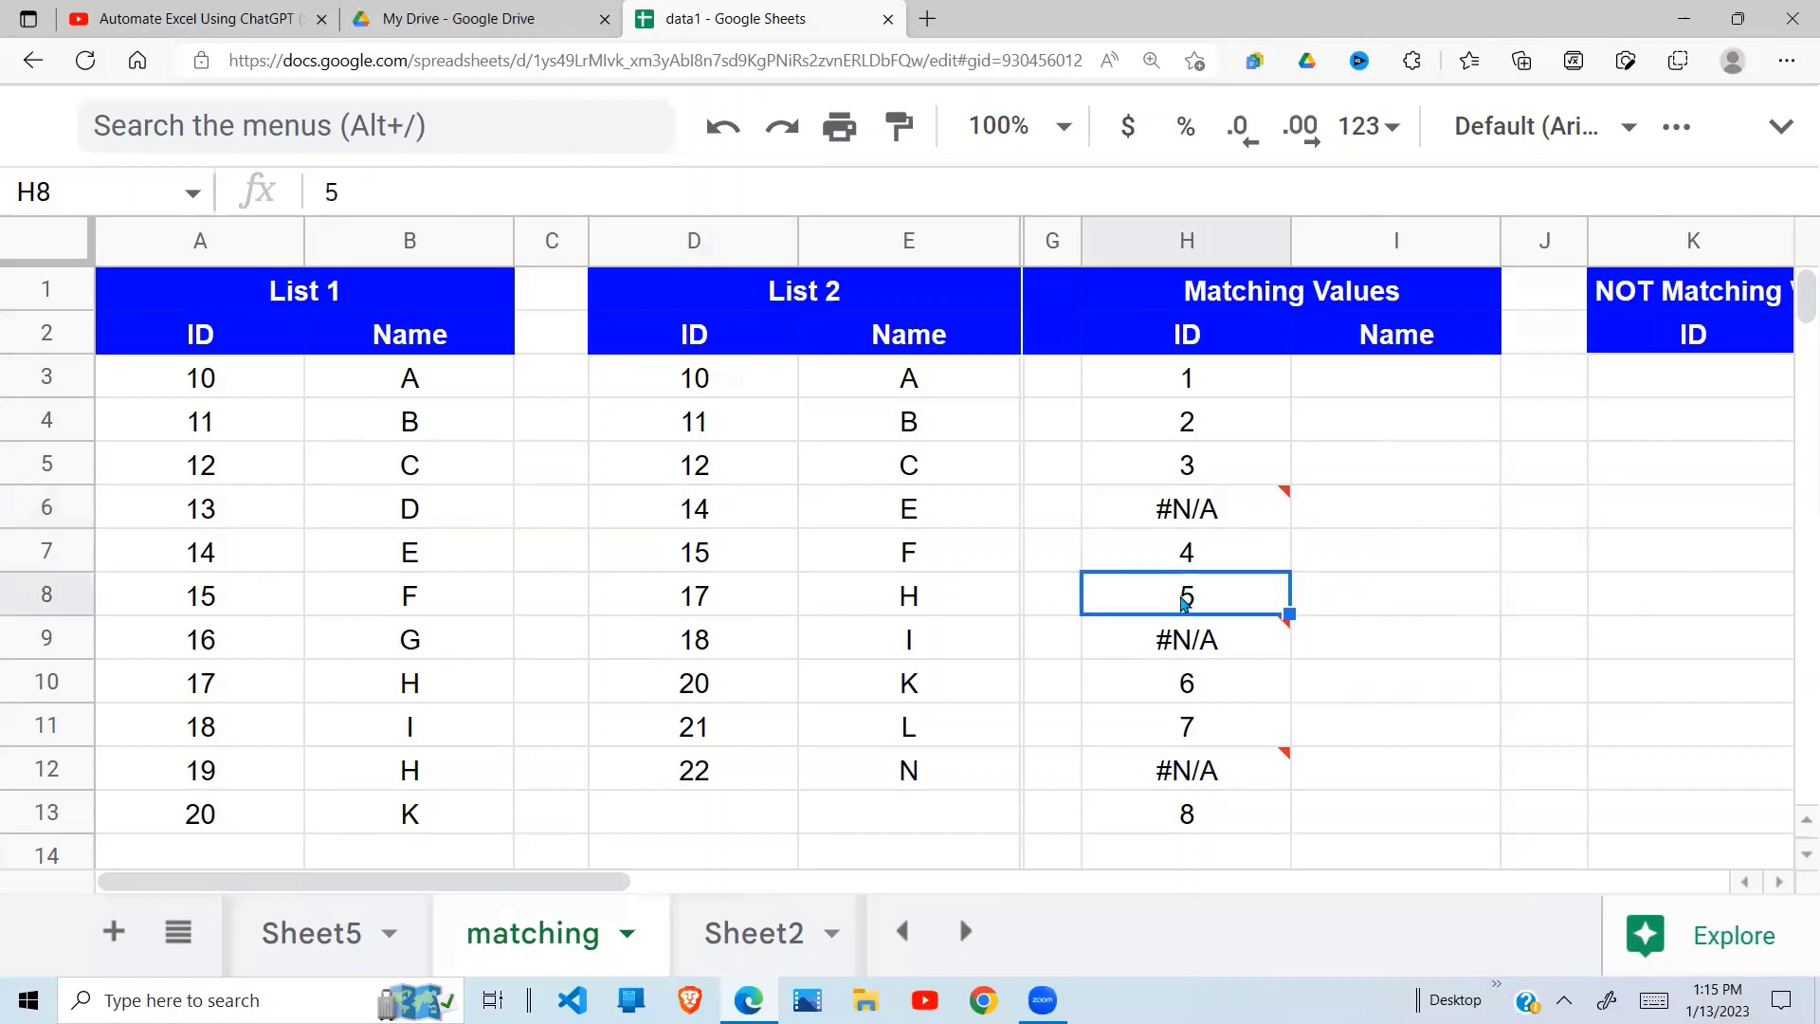
pyautogui.click(293, 517)
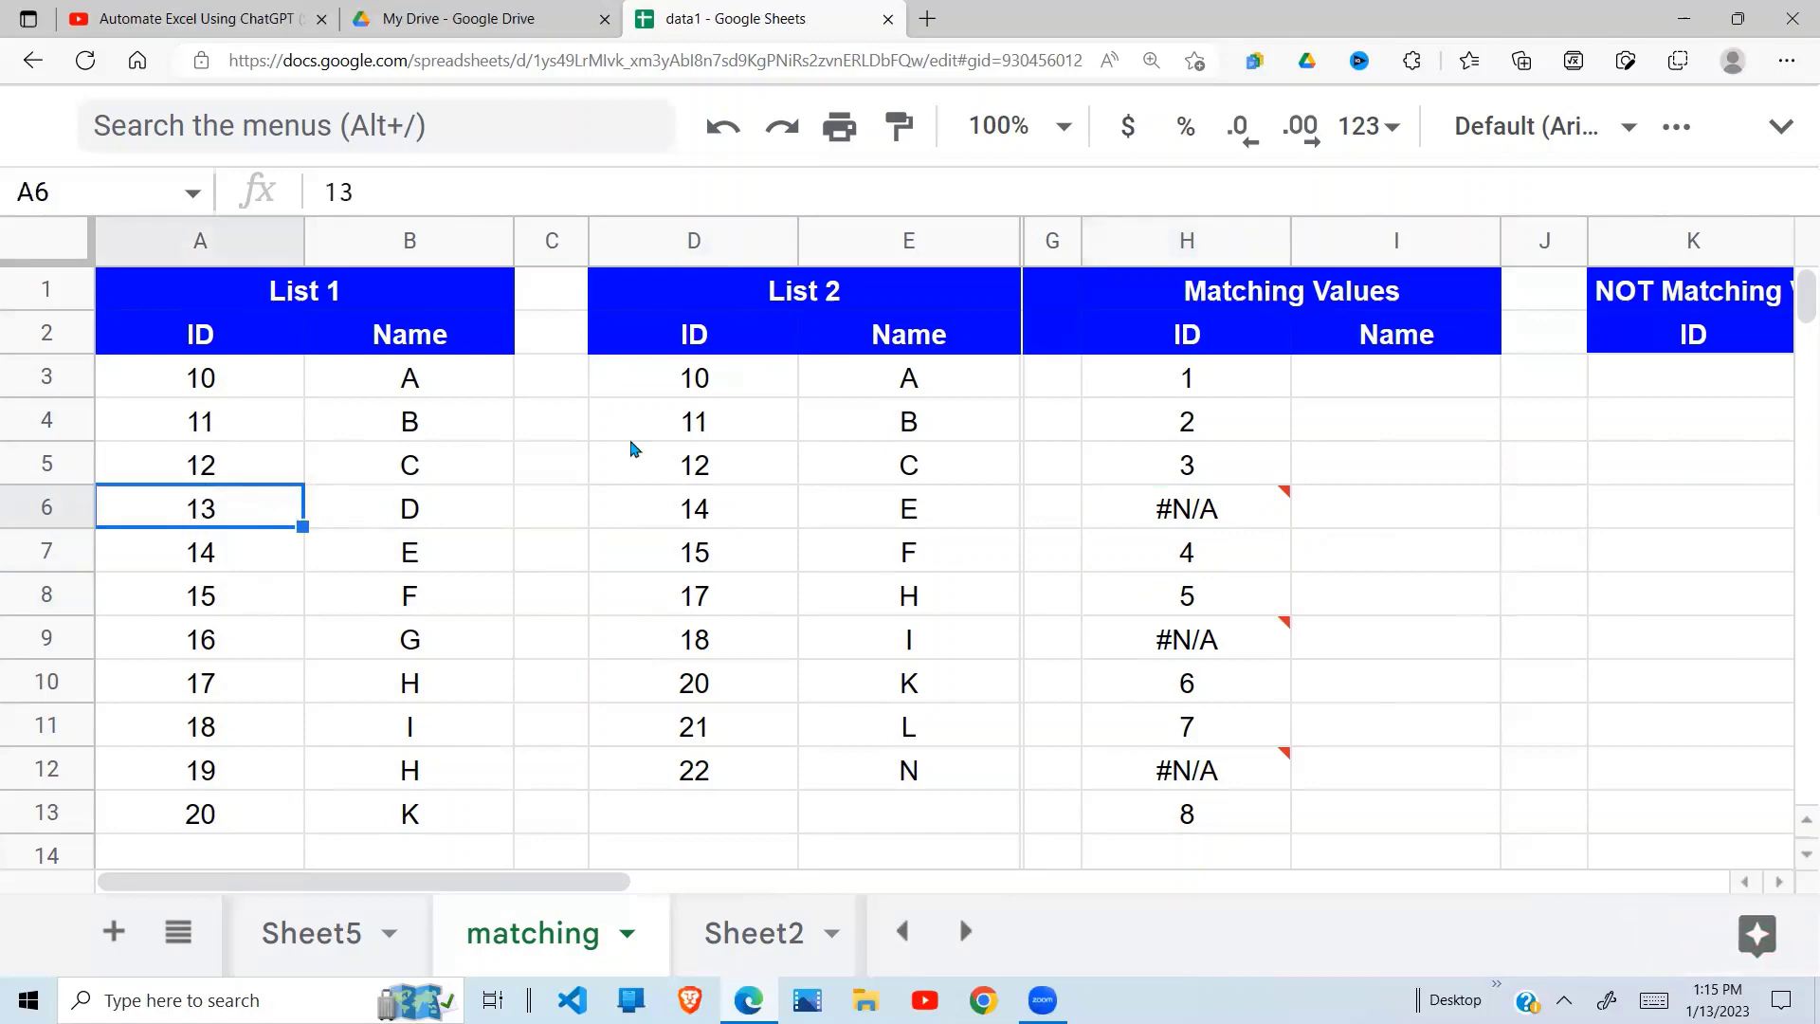
pyautogui.moveTo(732, 389); pyautogui.dragTo(731, 772)
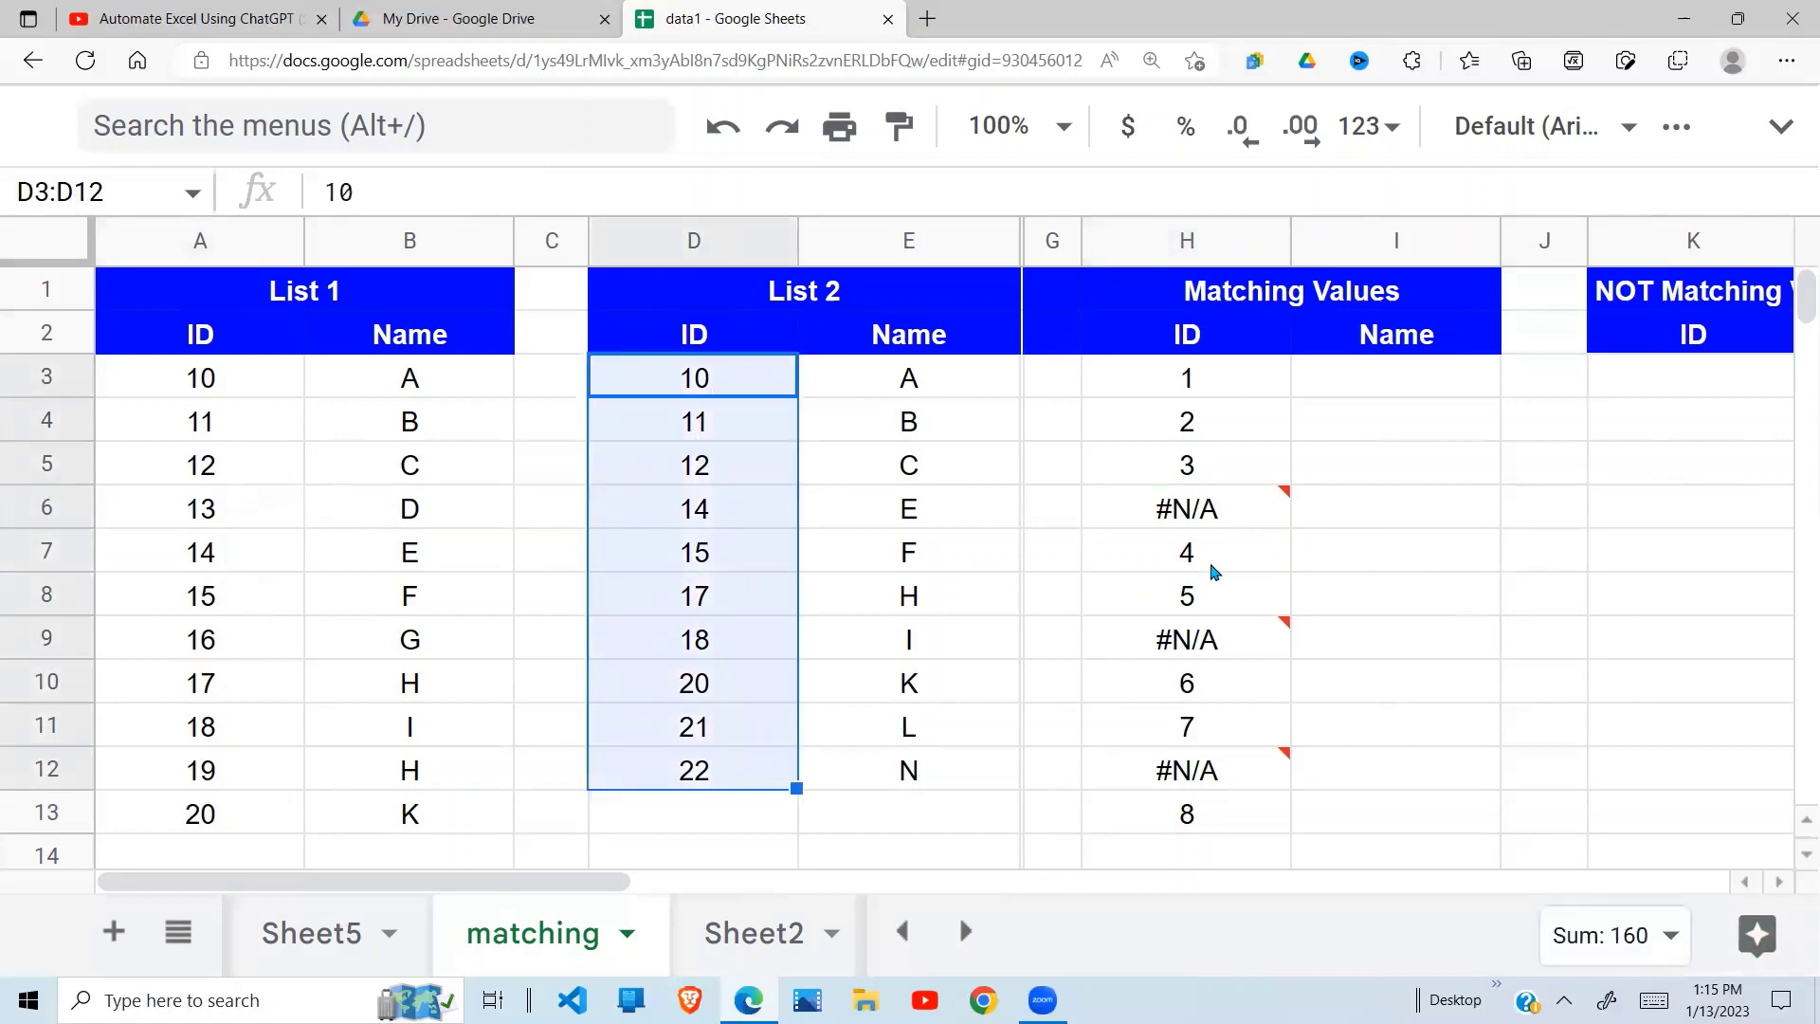
pyautogui.moveTo(1214, 528)
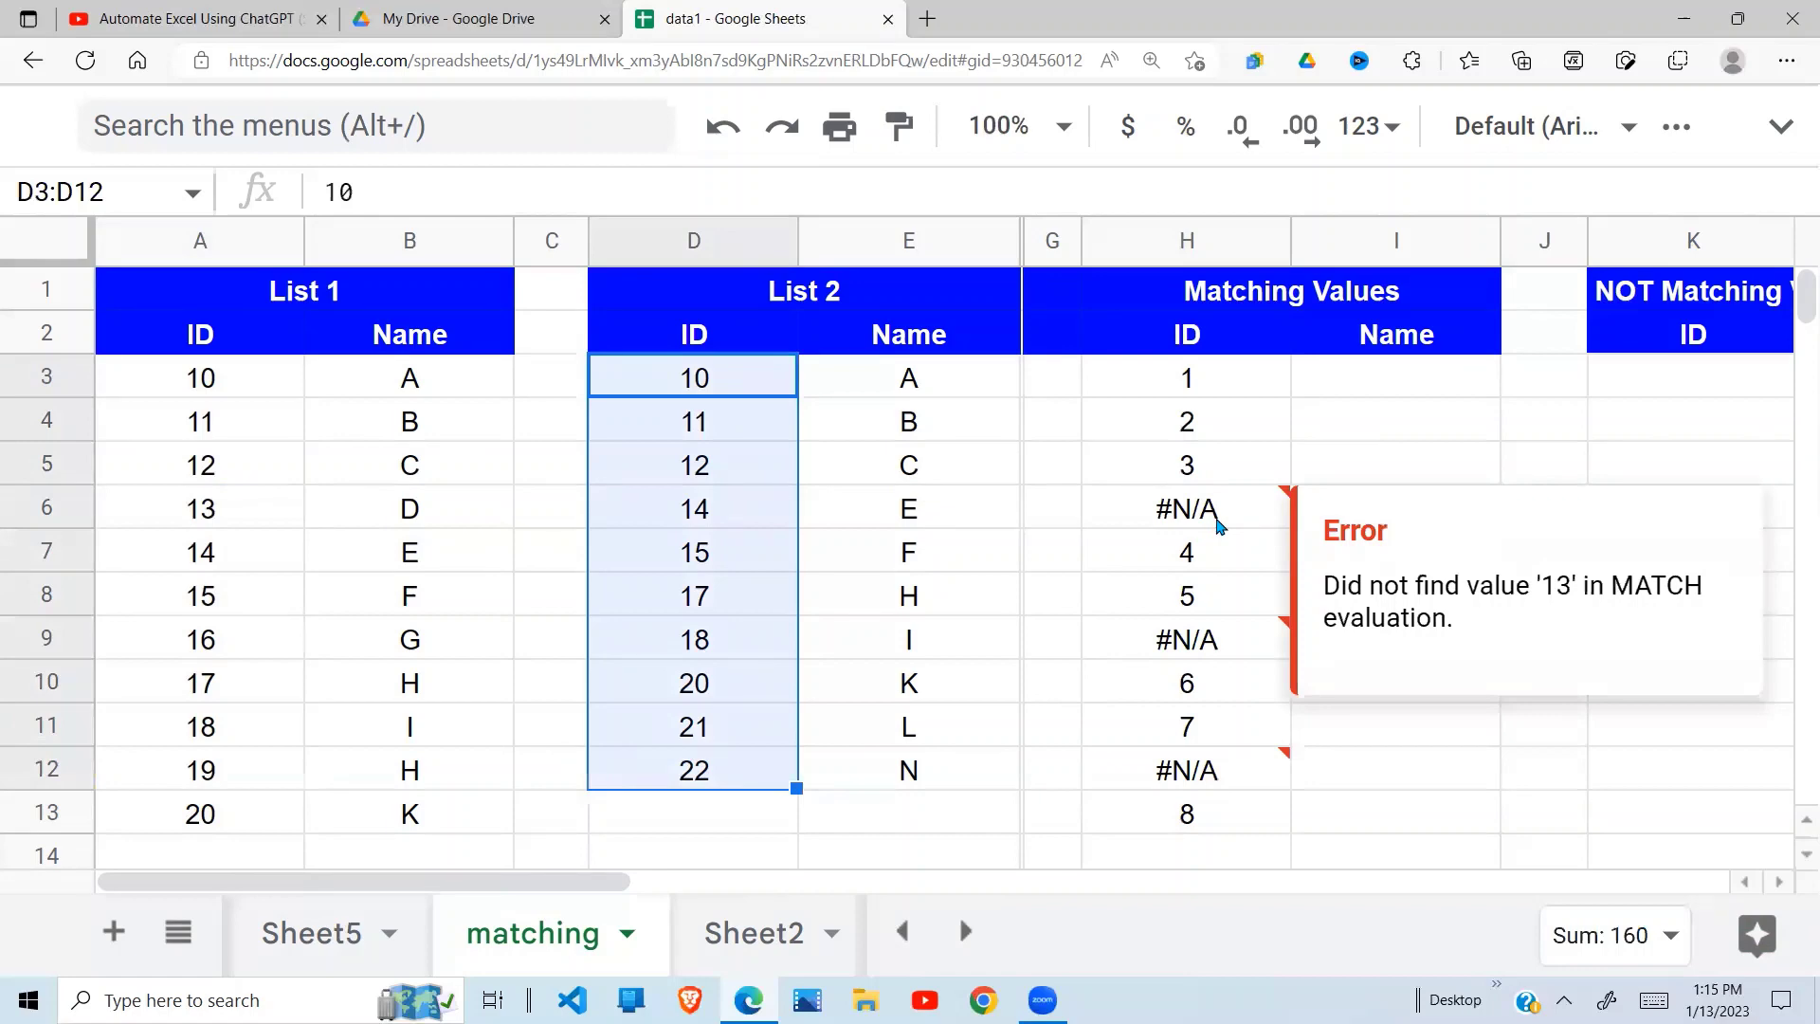
pyautogui.click(1217, 523)
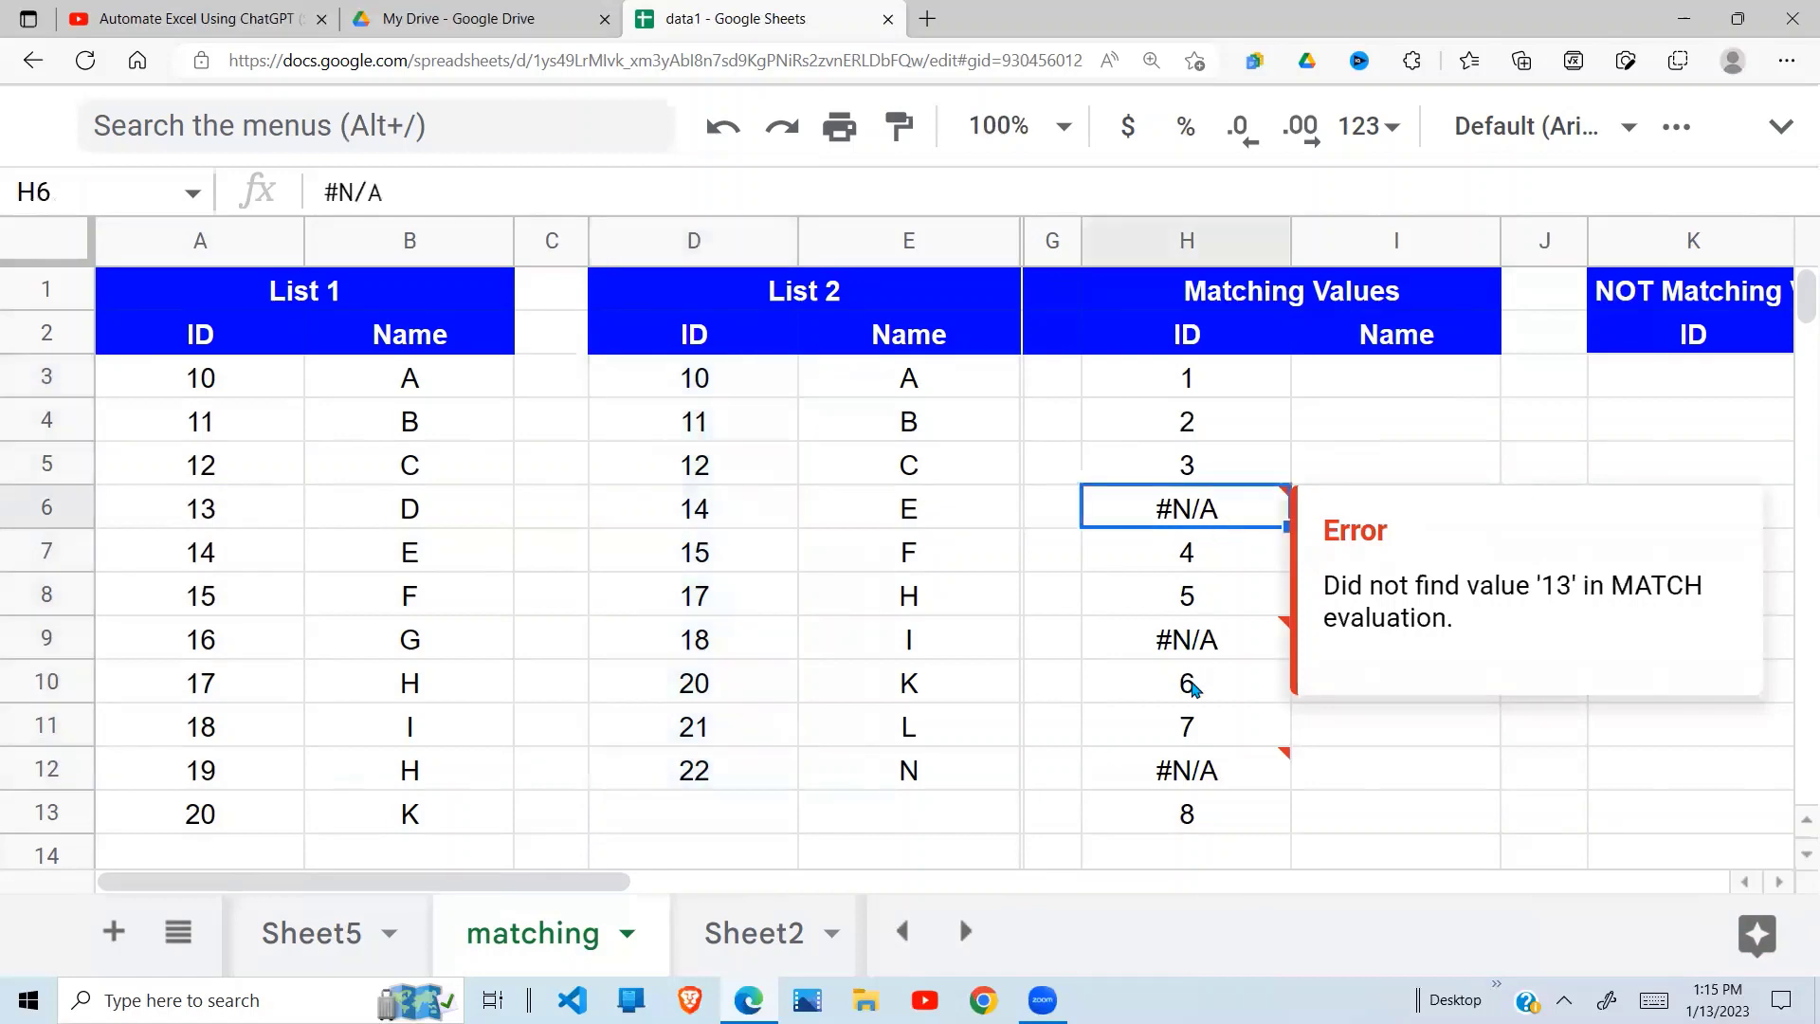
# Check the #N/A errors in H9 and H12 for missing IDs 16 and 19
pyautogui.click(1196, 655)
pyautogui.click(208, 654)
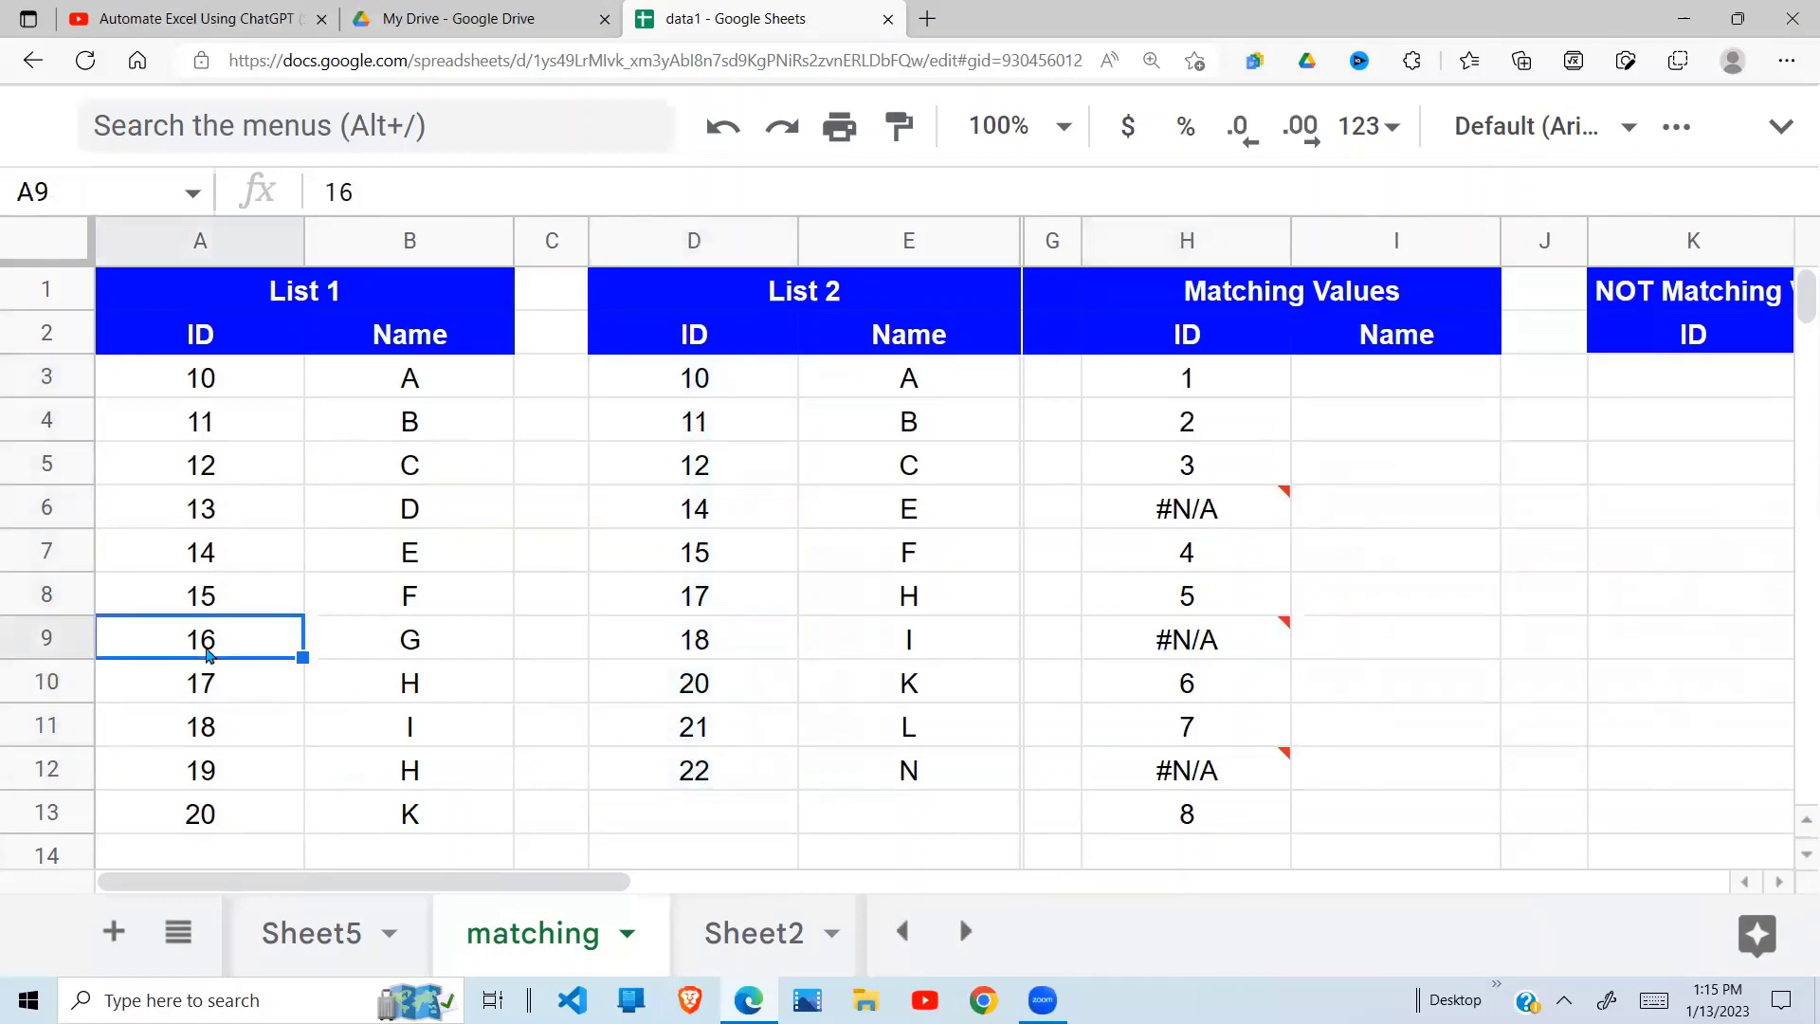
pyautogui.click(1206, 656)
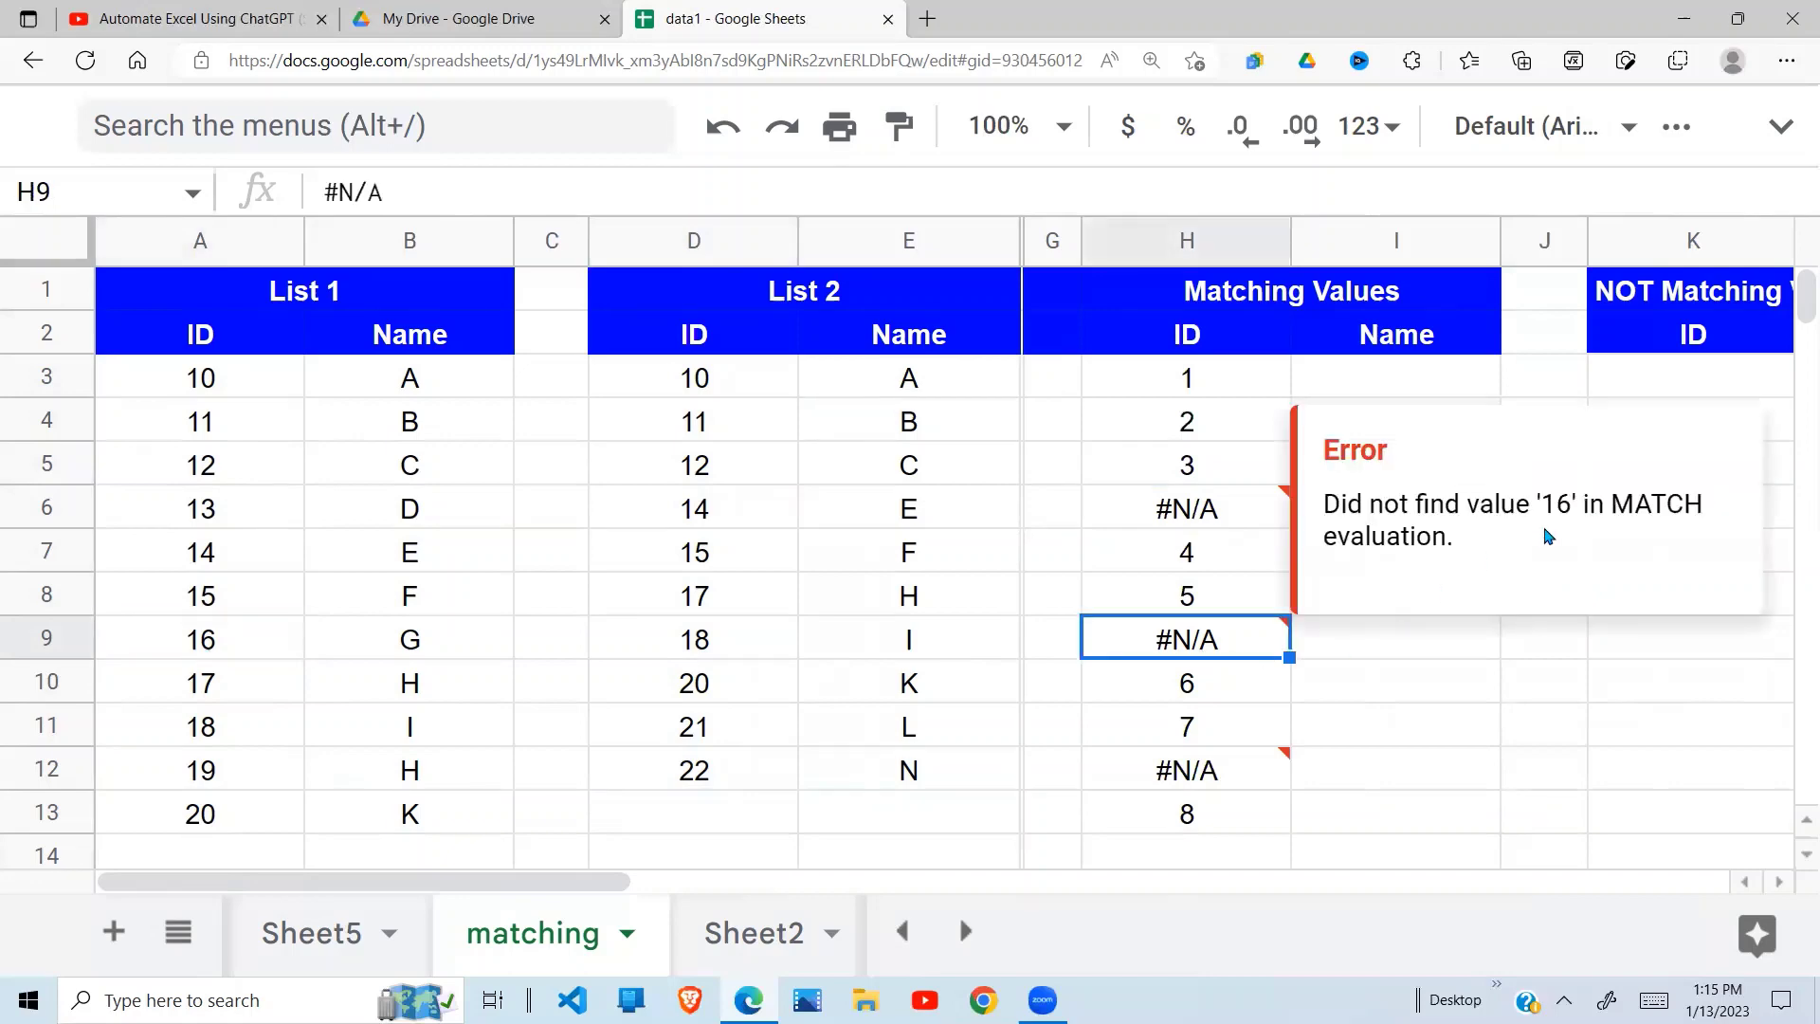
pyautogui.doubleClick(1187, 779)
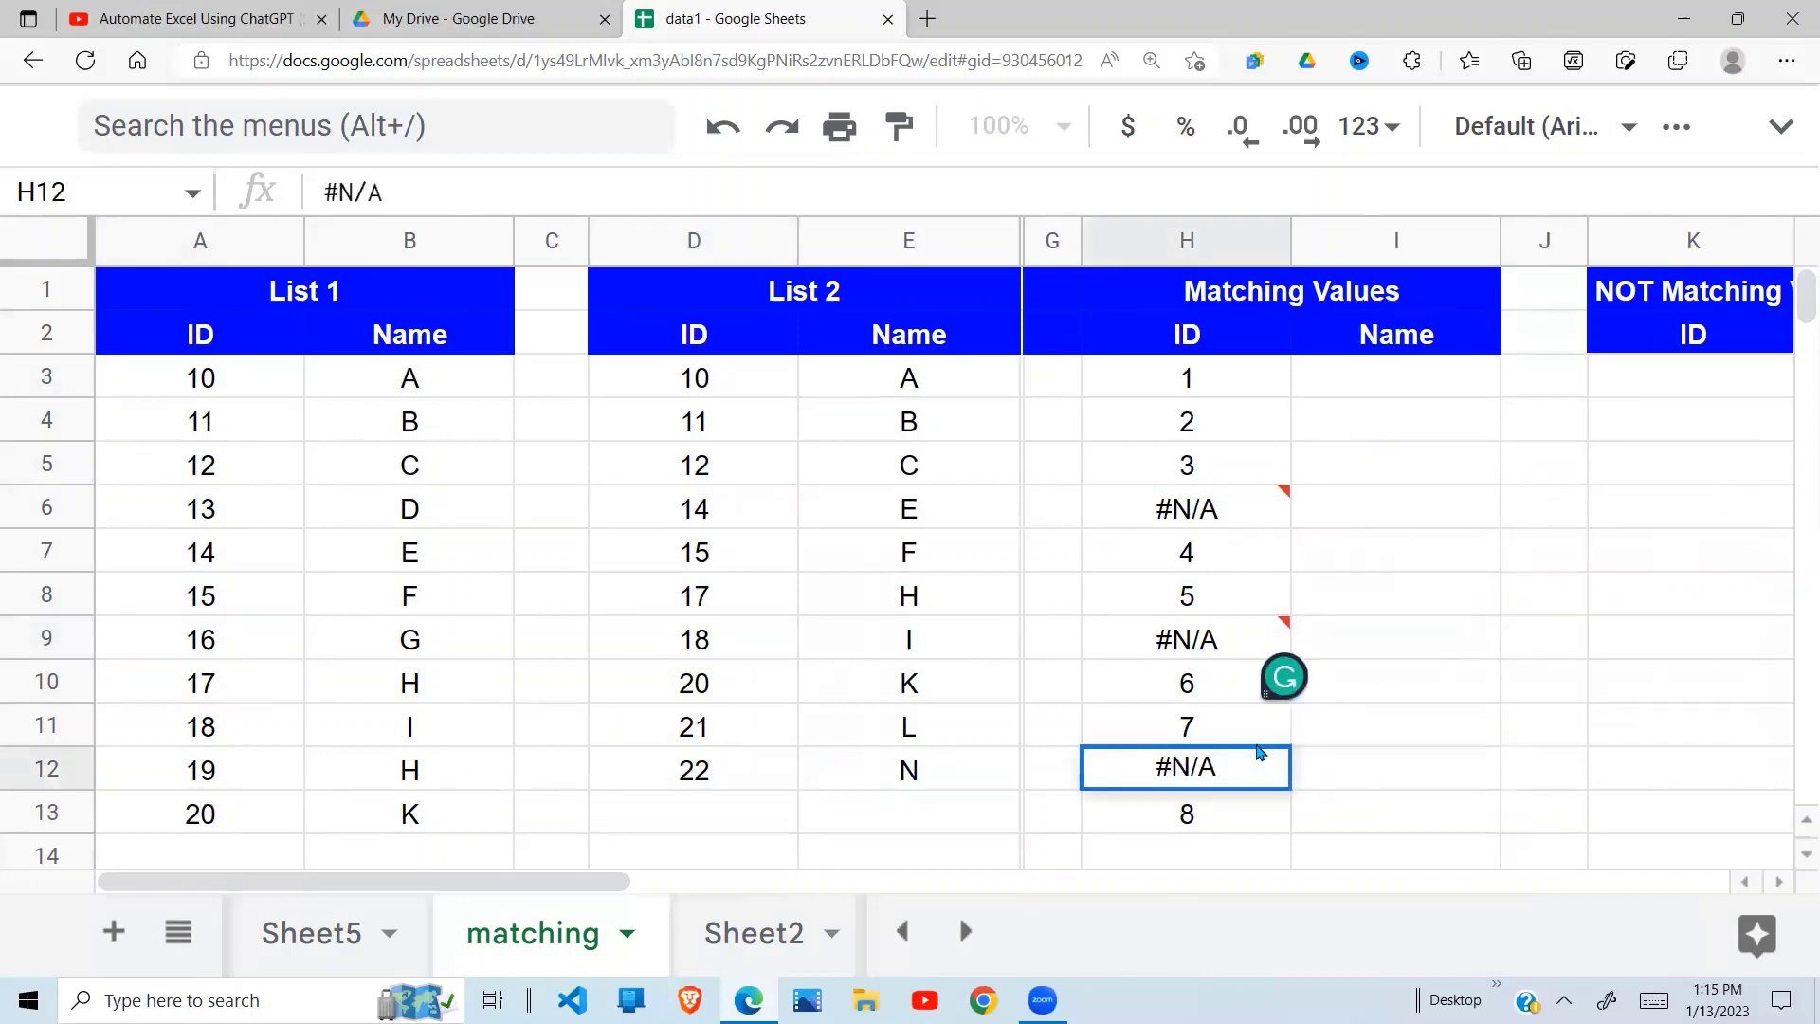
pyautogui.click(1318, 766)
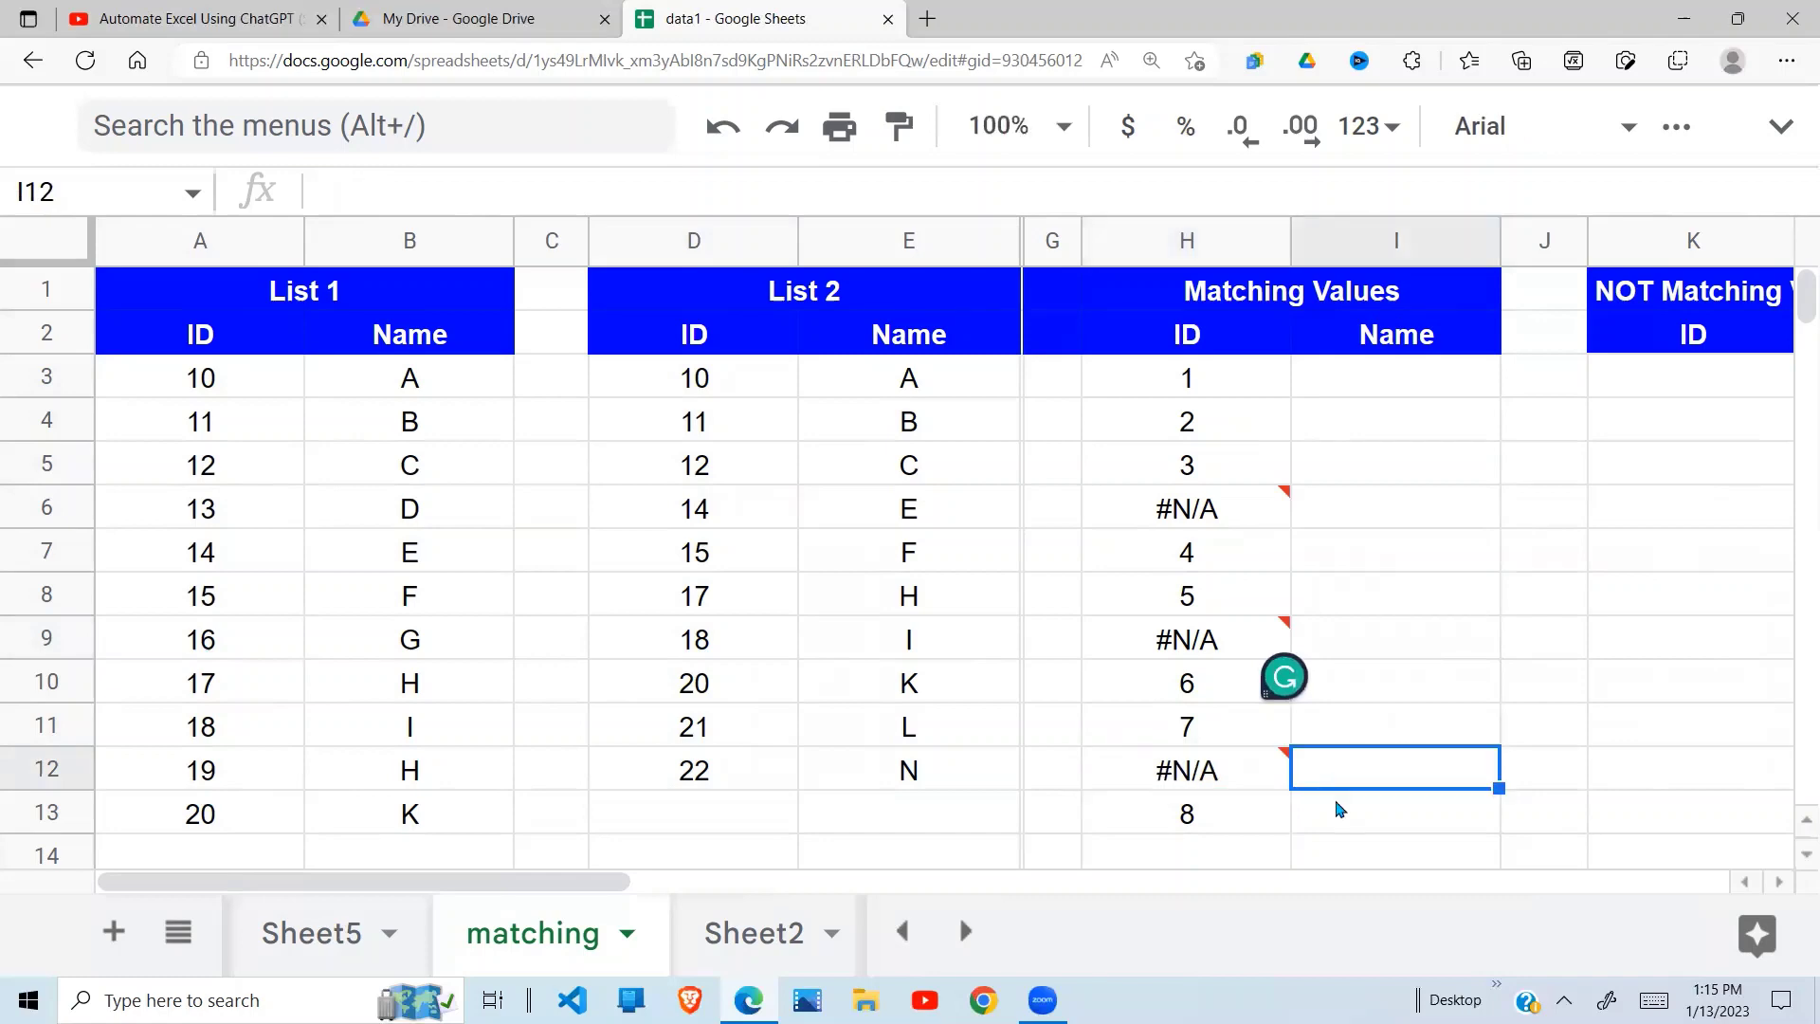
pyautogui.click(1222, 778)
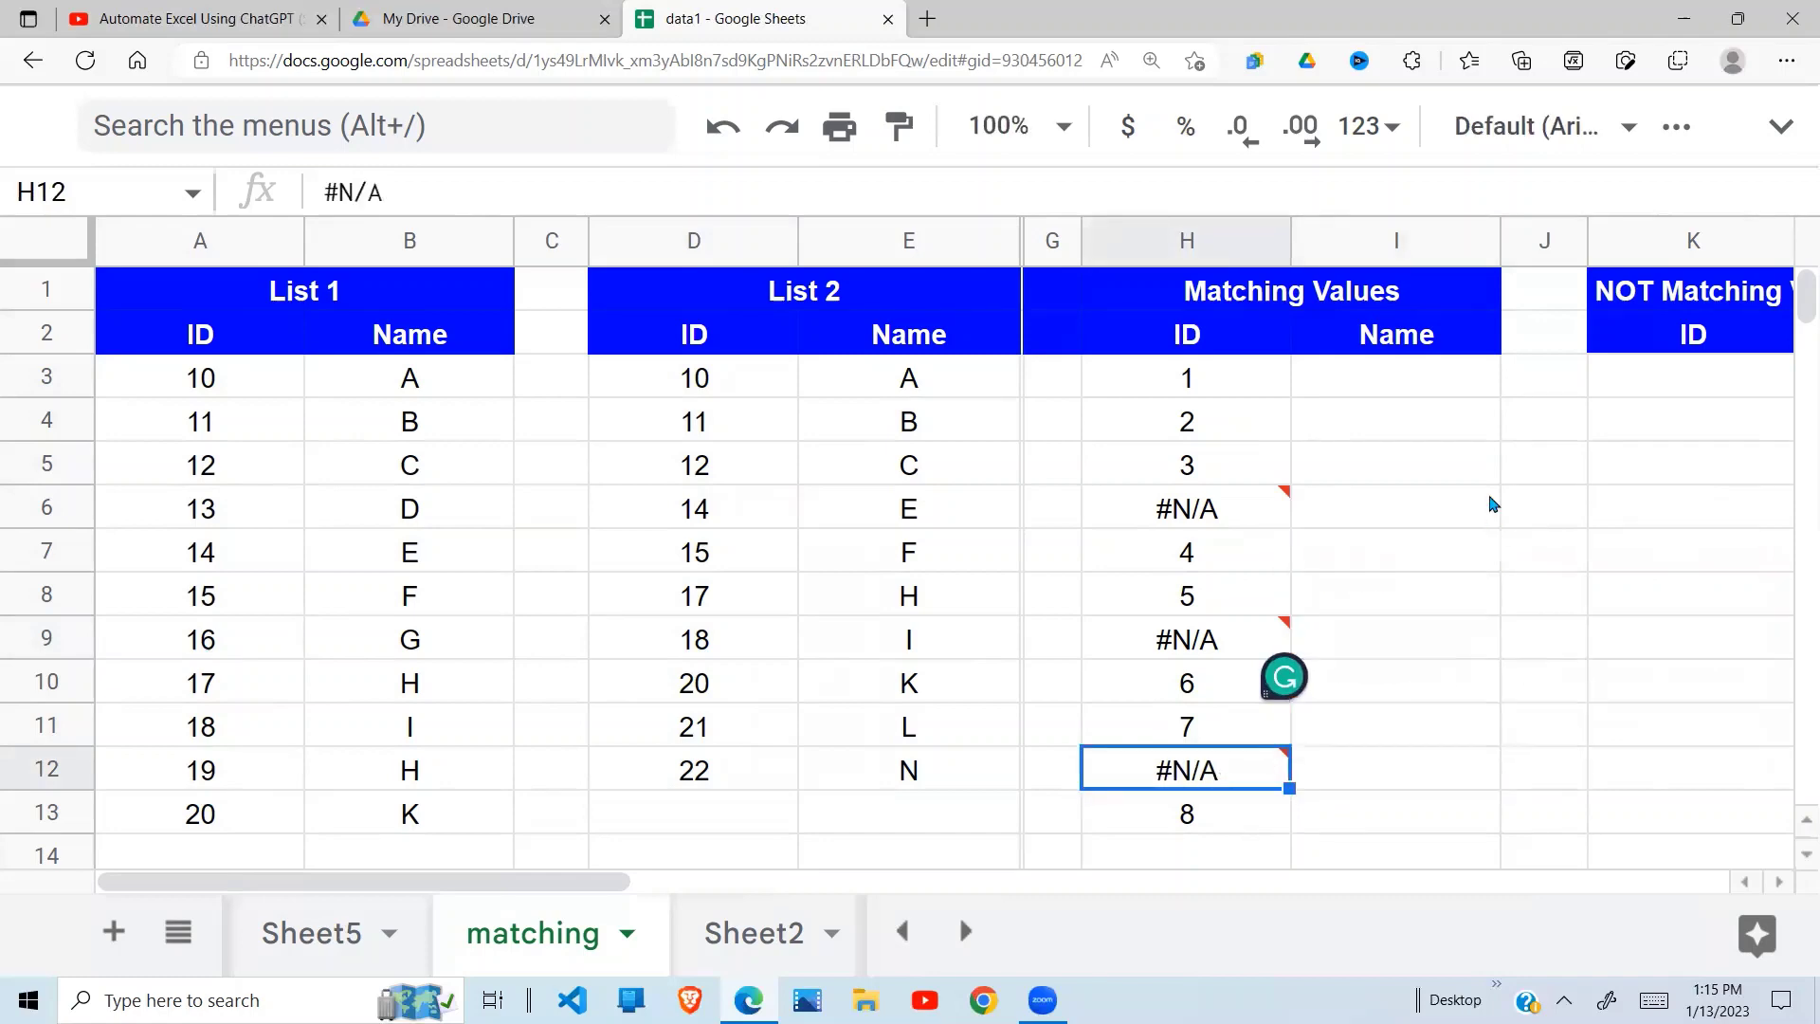
pyautogui.click(1357, 521)
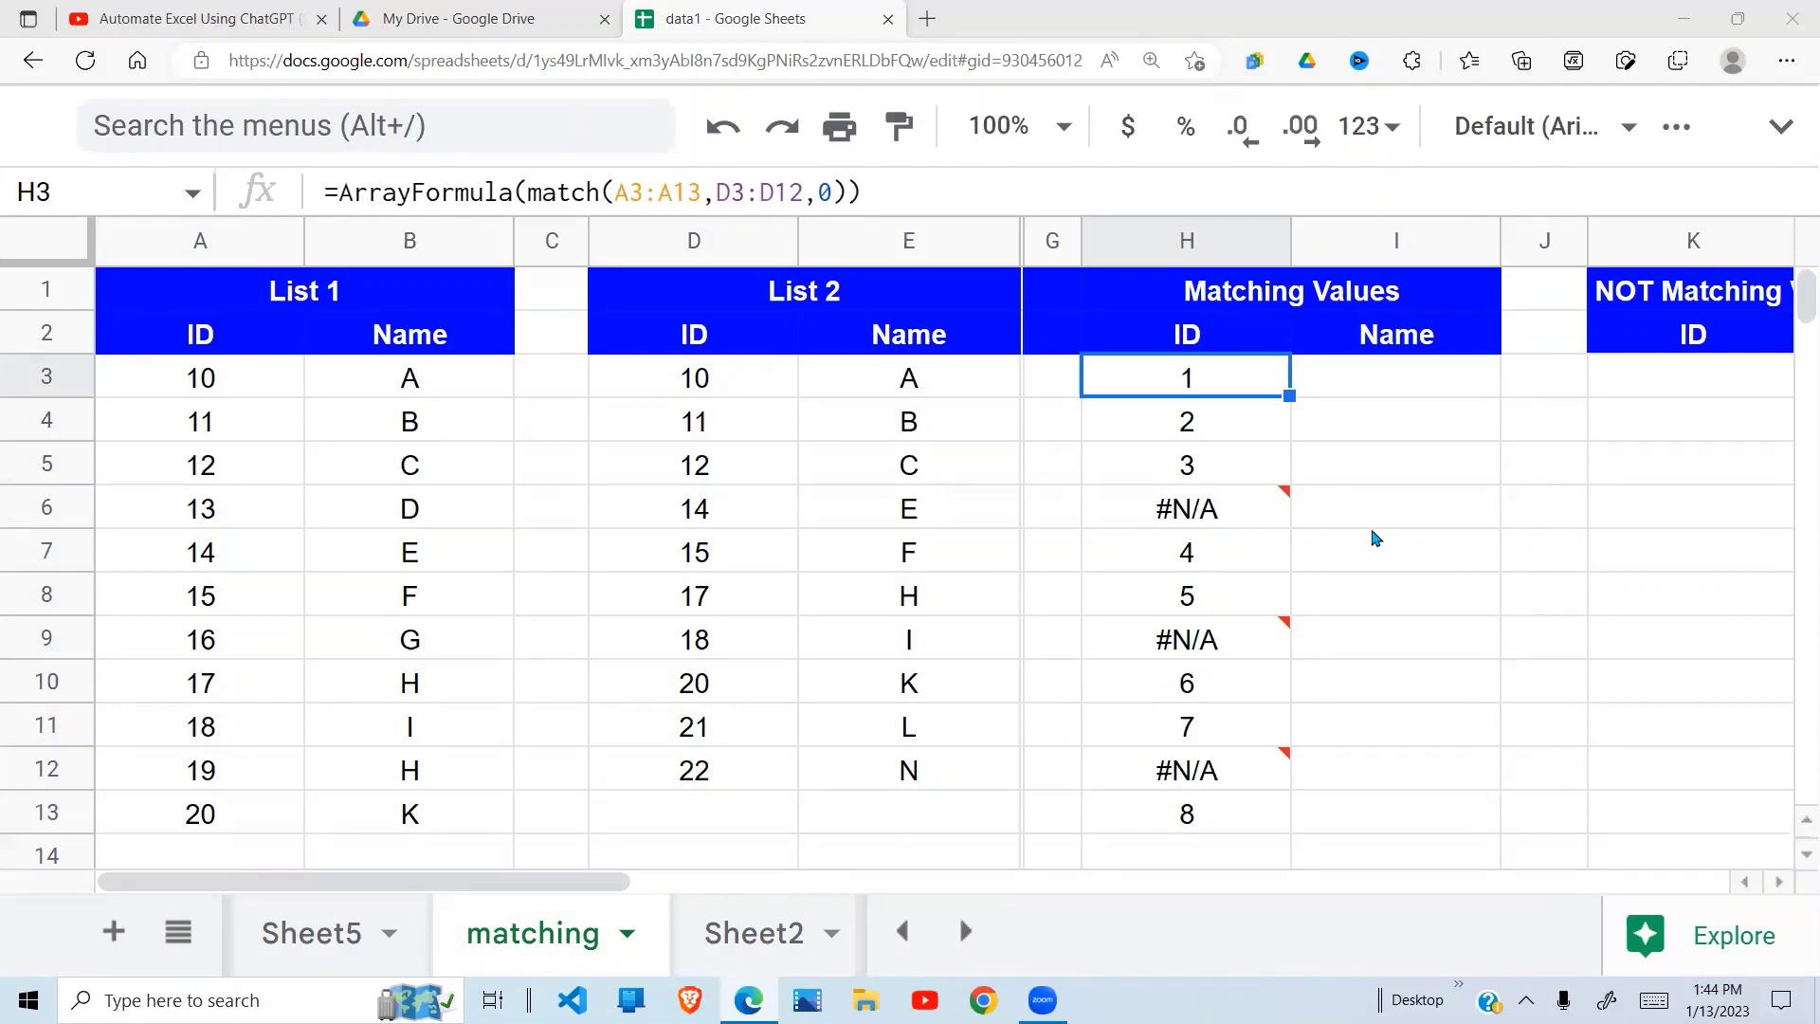
# Review H3's =ArrayFormula(match(A3:A13,D3:D12,0)) against the H3:H13 results and List 1's A3:B13
pyautogui.click(1298, 476)
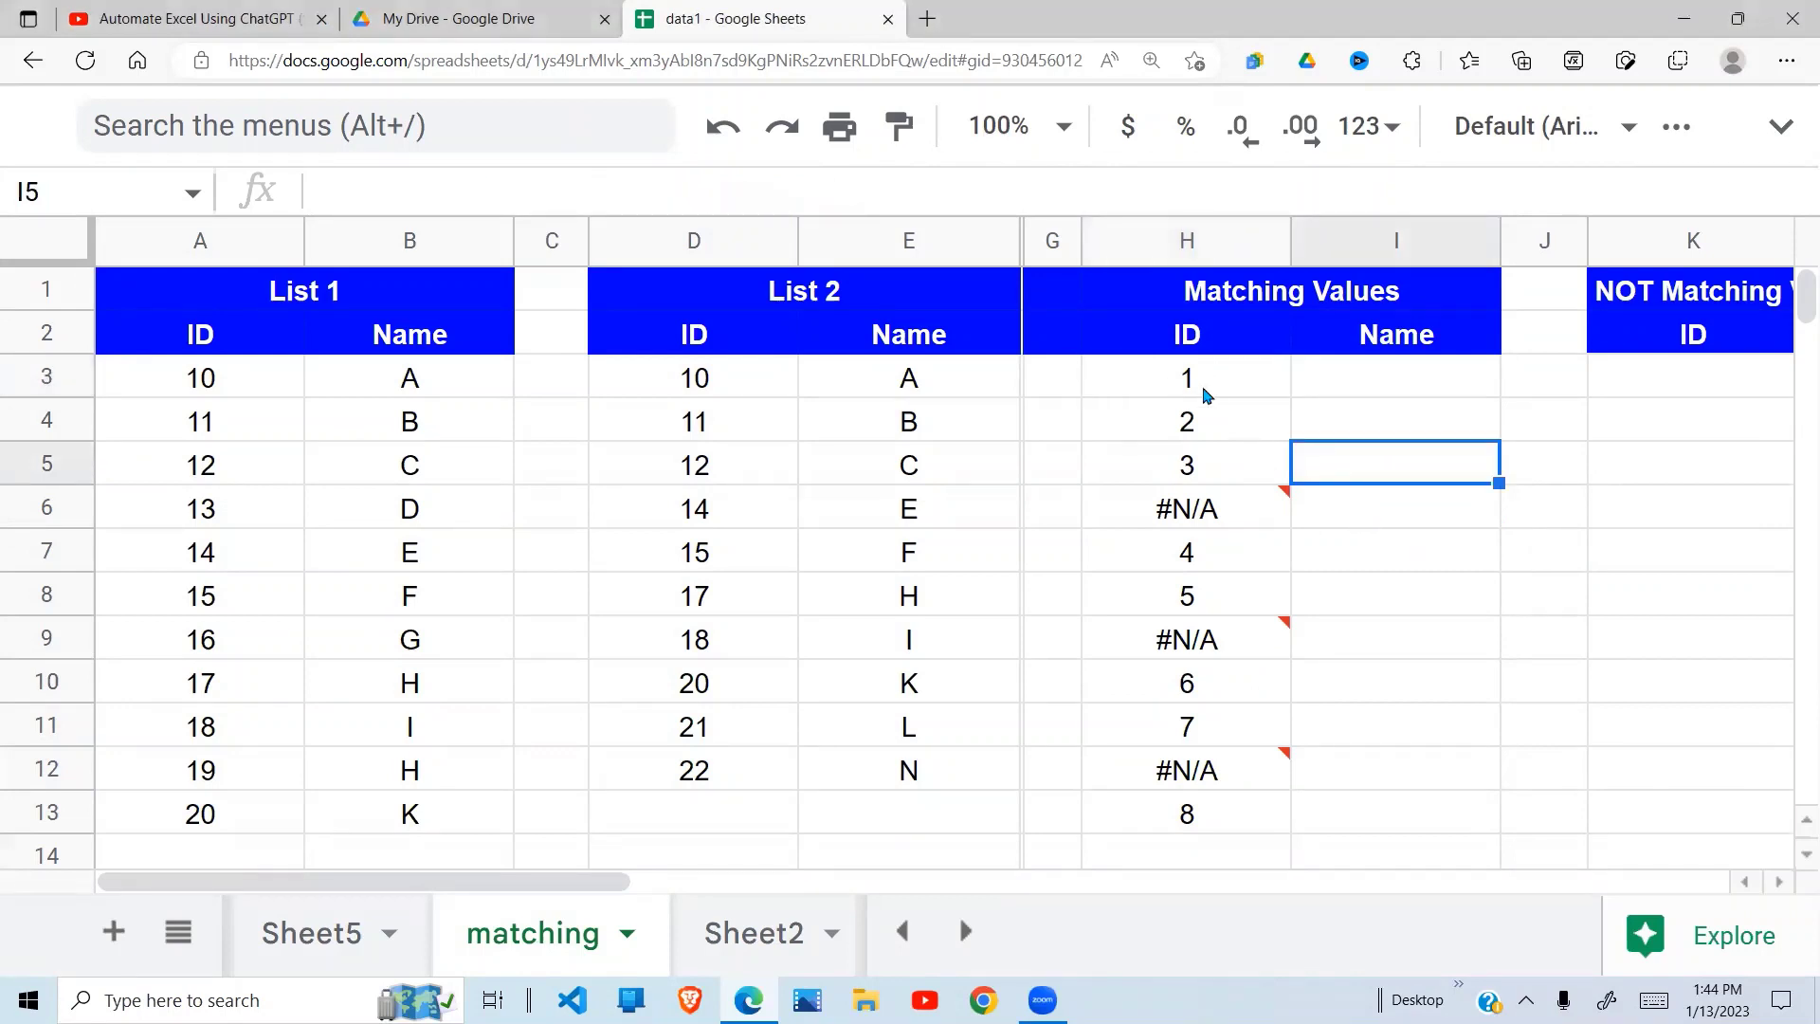
pyautogui.moveTo(1207, 394); pyautogui.dragTo(1175, 822)
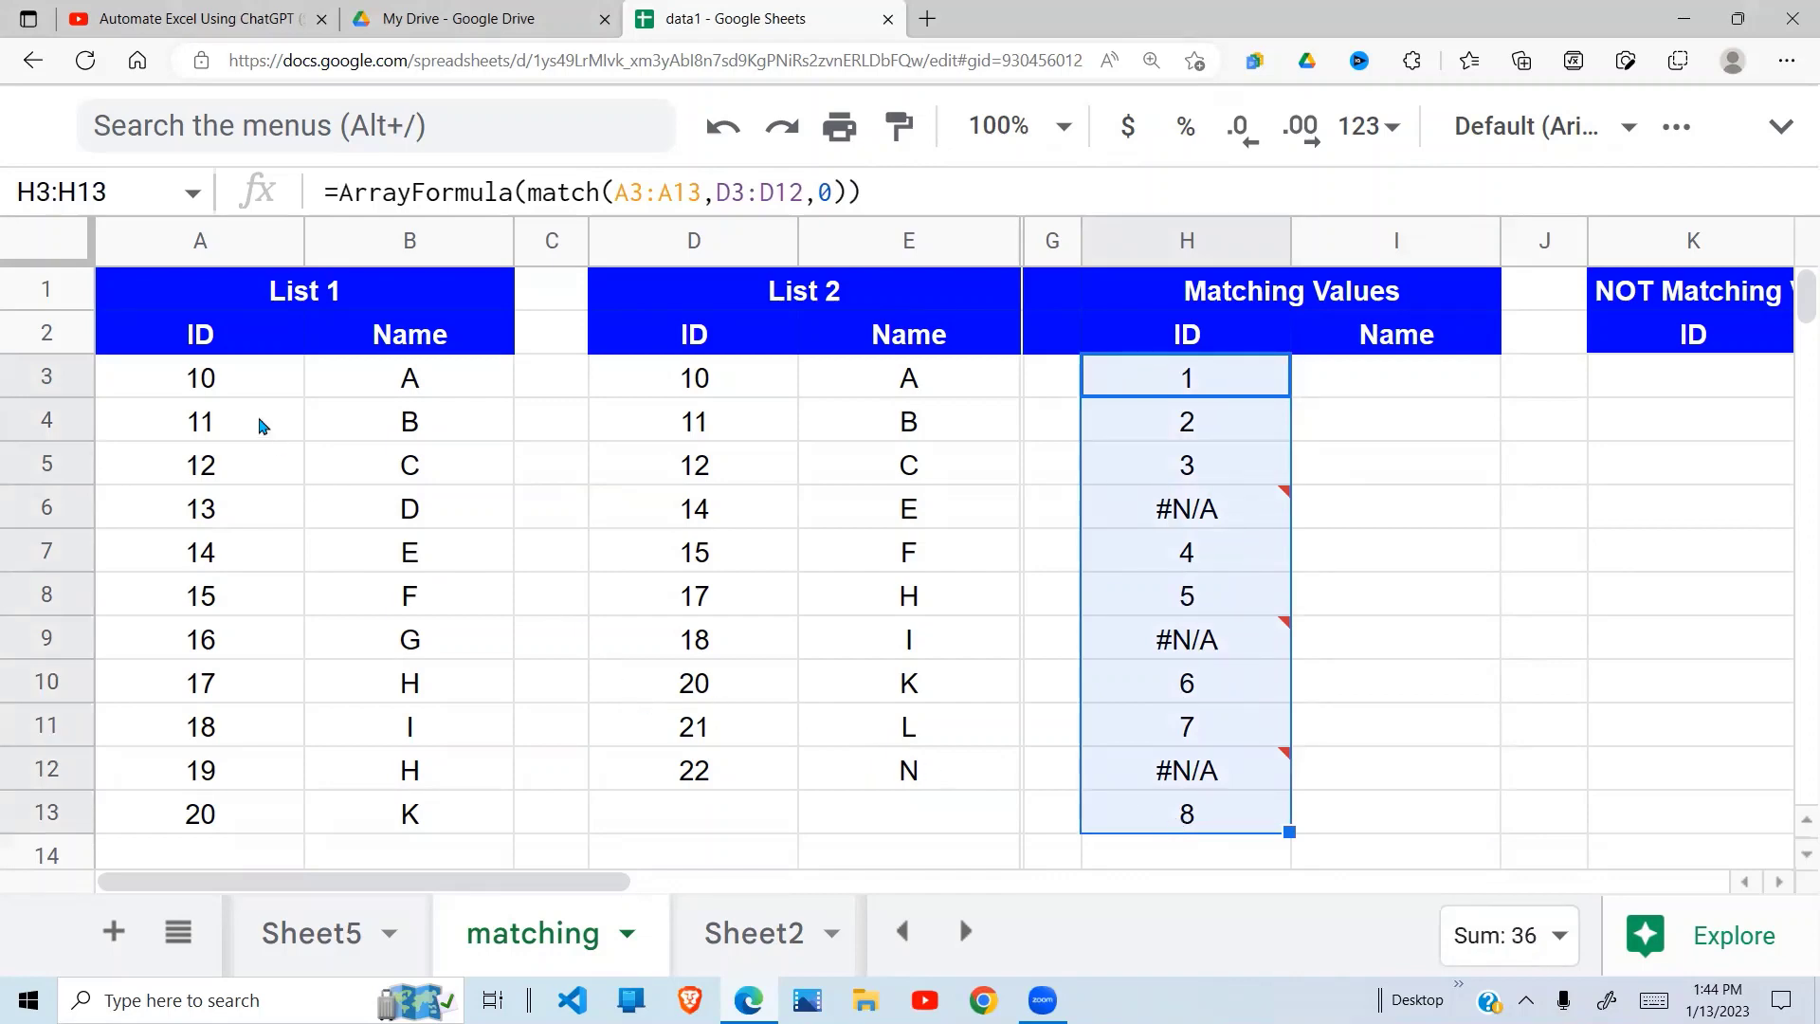
pyautogui.moveTo(196, 384); pyautogui.dragTo(370, 816)
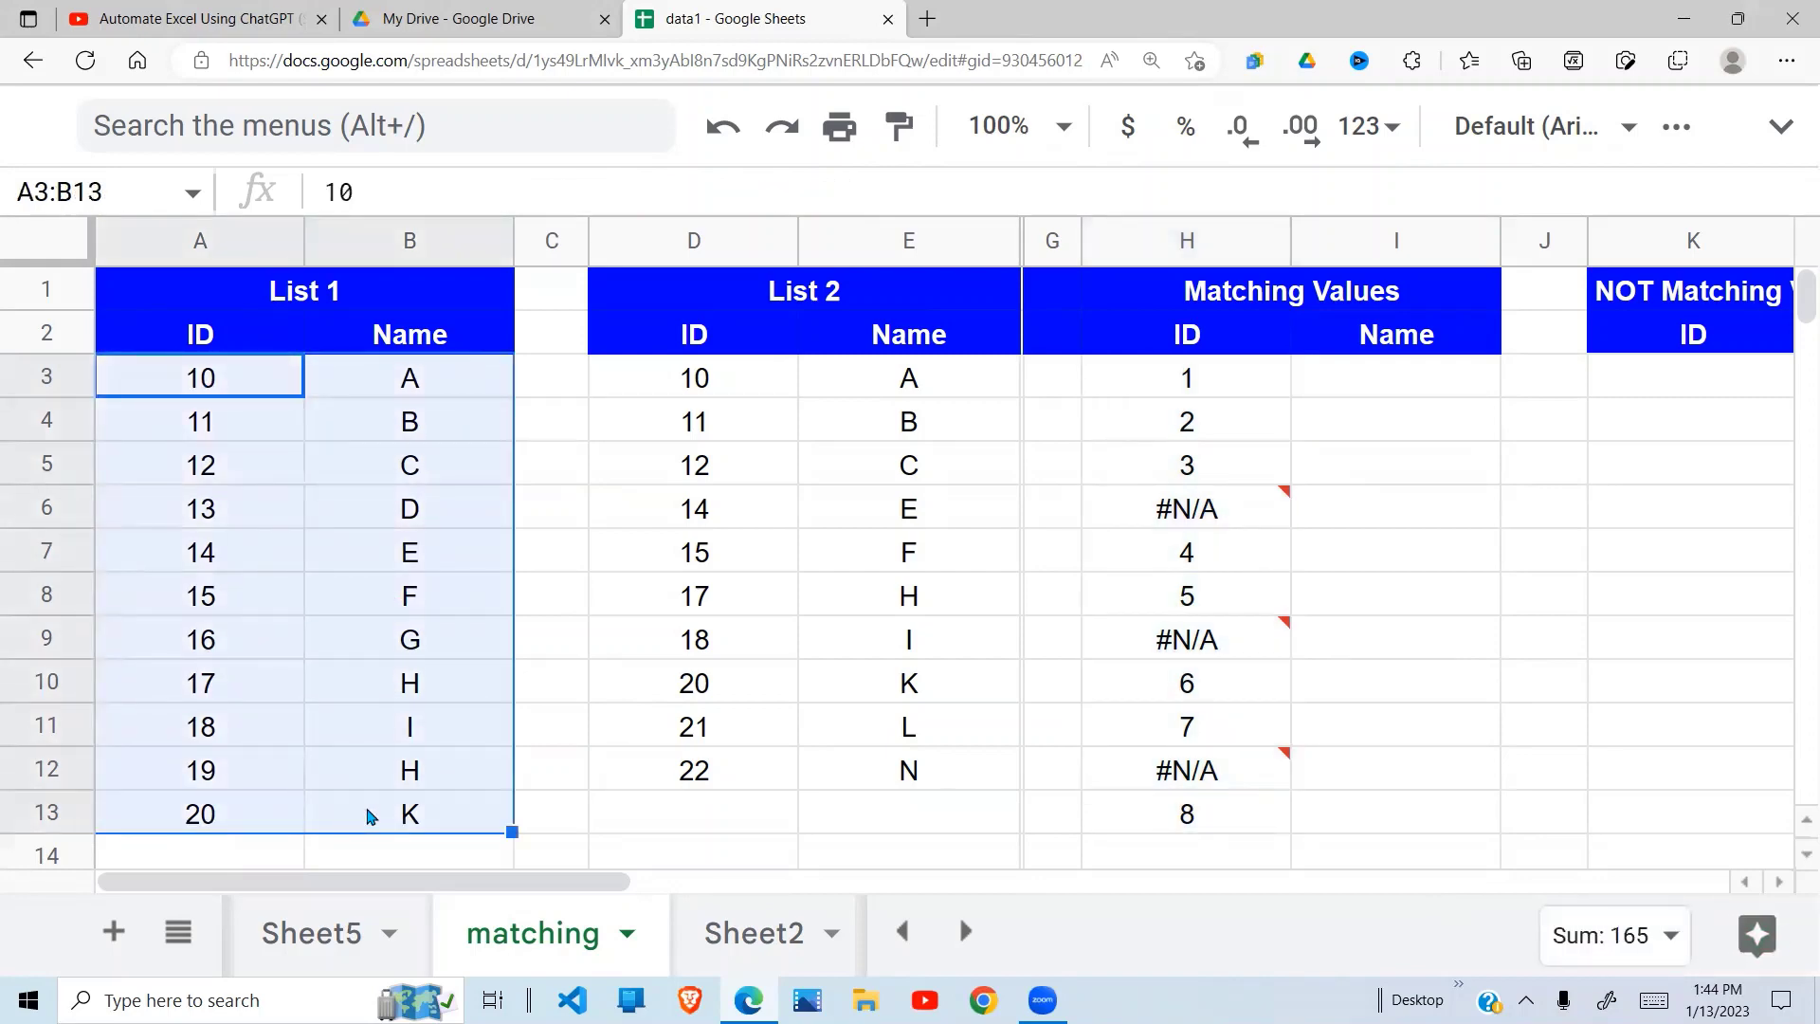
pyautogui.rightClick(414, 652)
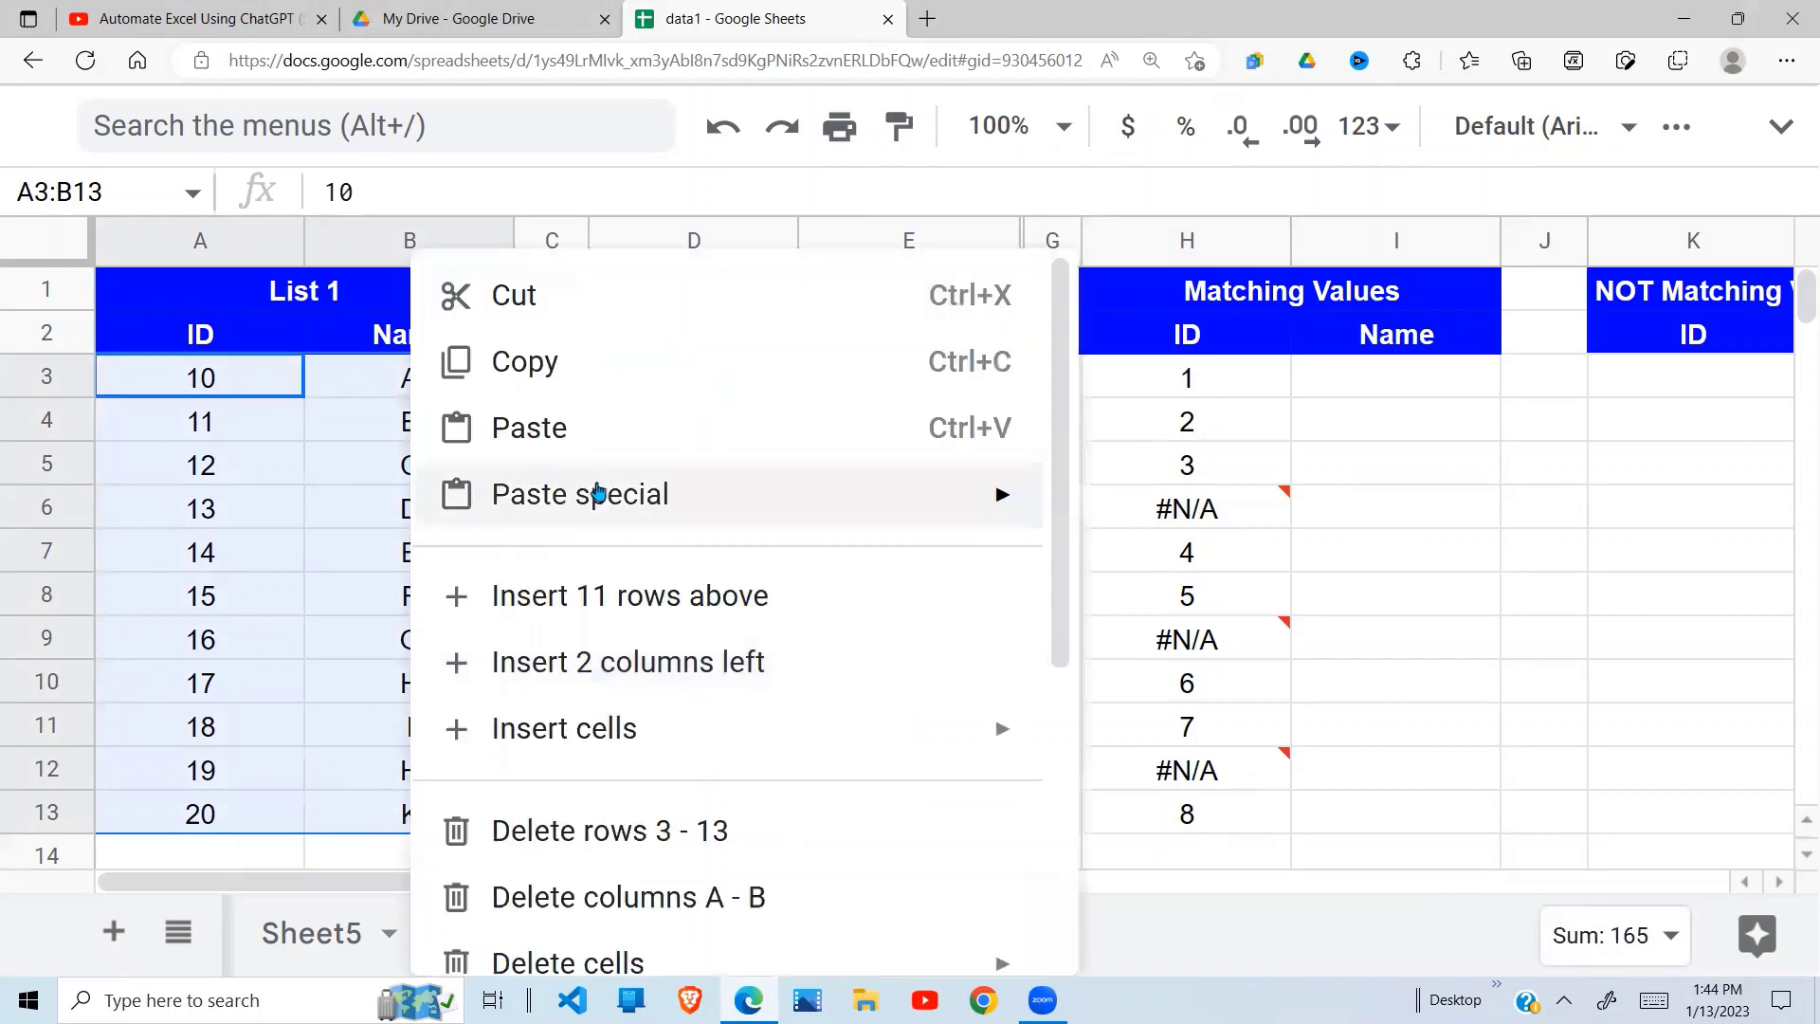
pyautogui.click(325, 431)
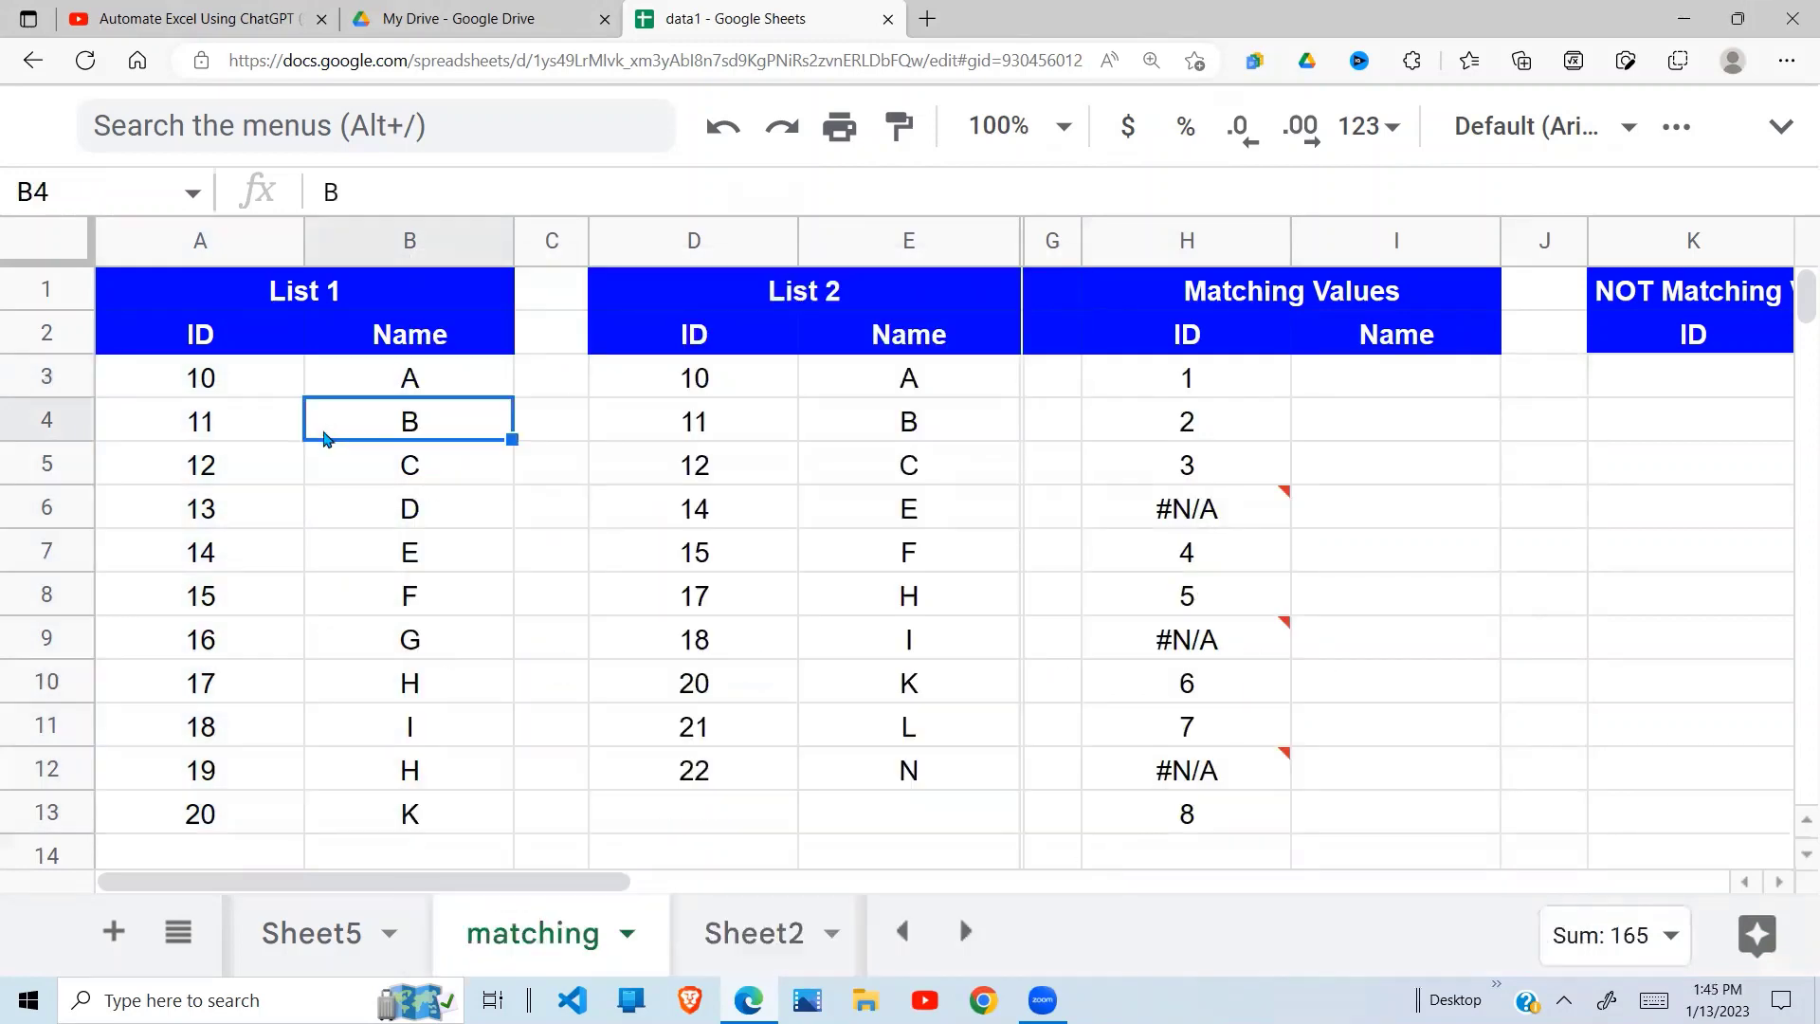
pyautogui.click(1237, 387)
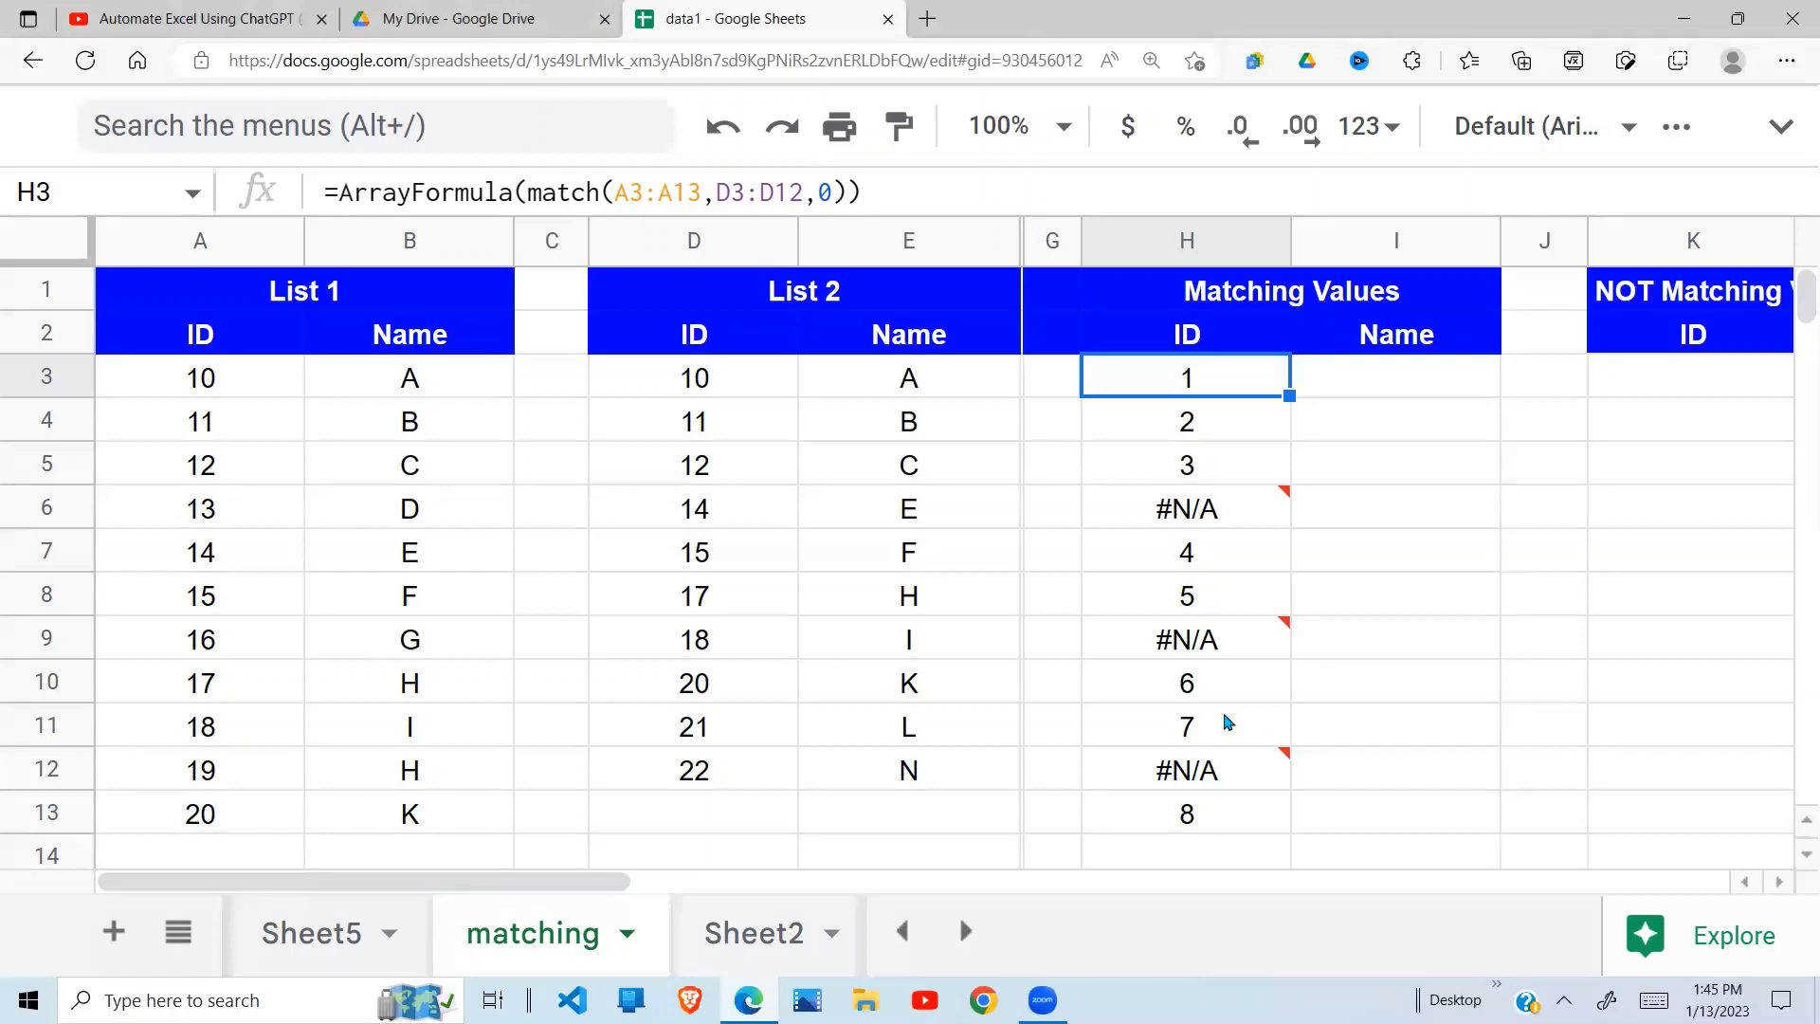
pyautogui.click(1216, 612)
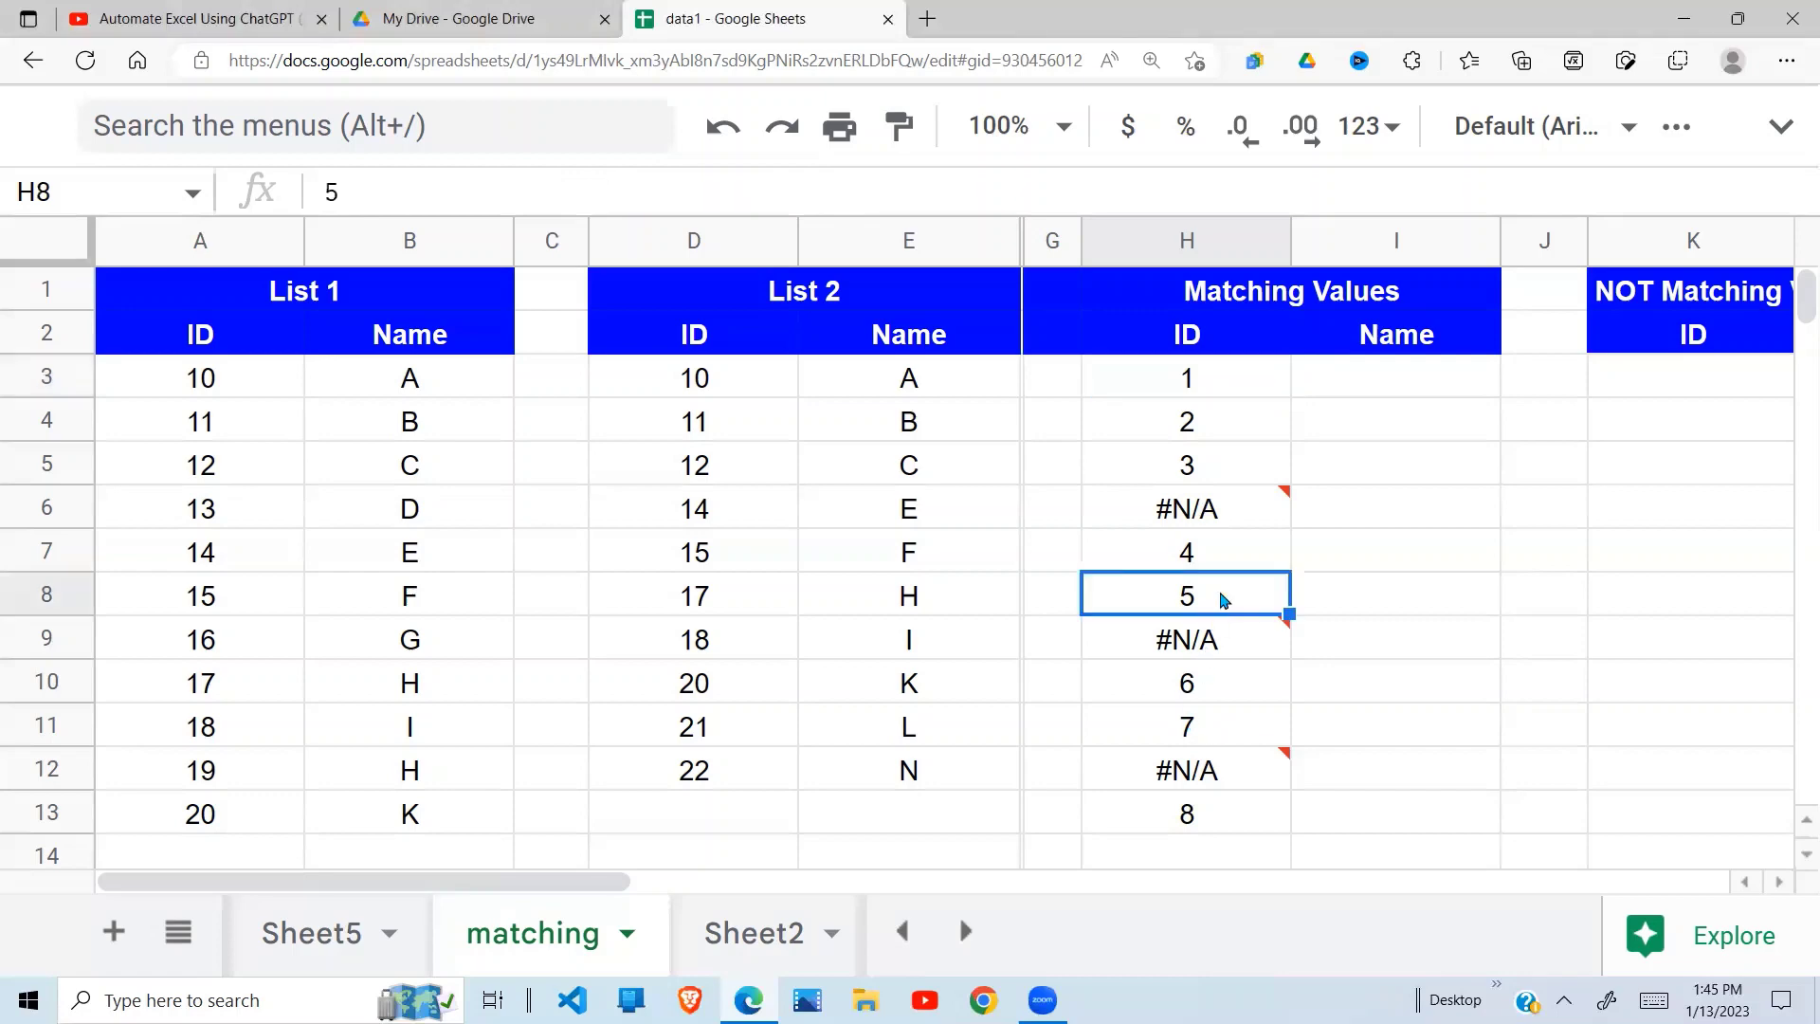
pyautogui.click(1223, 387)
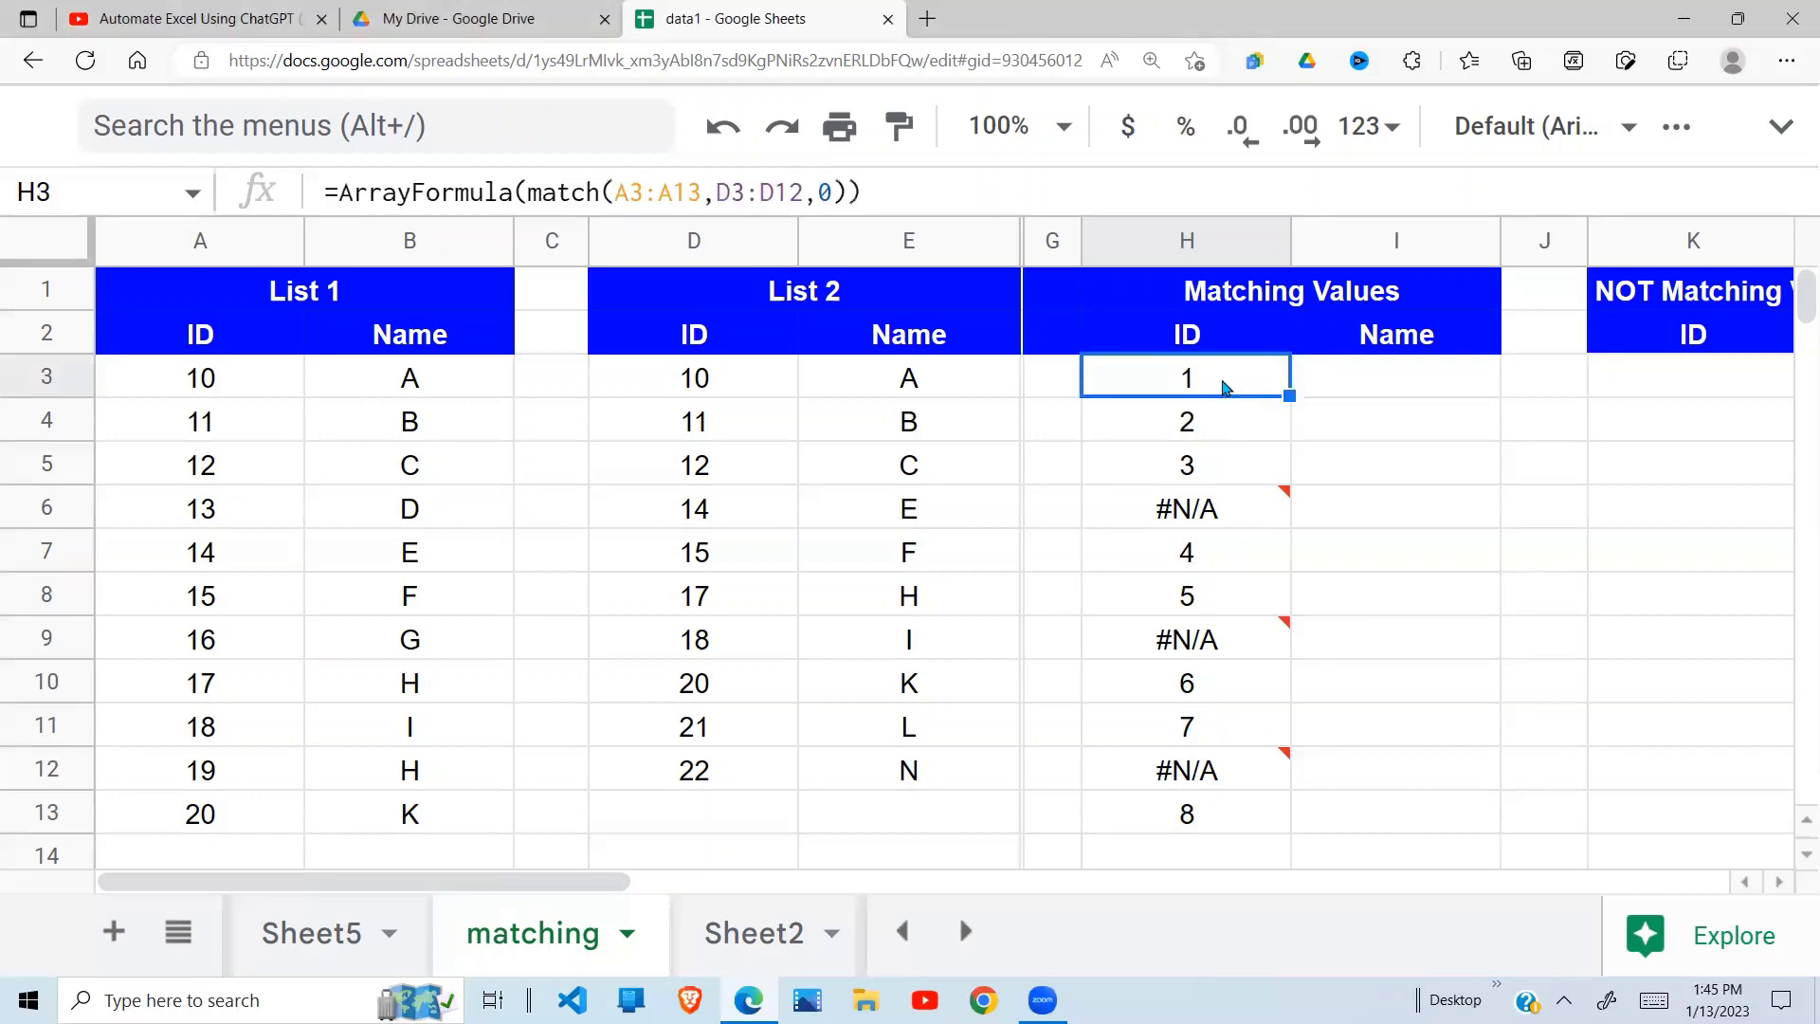
pyautogui.rightClick(1231, 757)
pyautogui.click(1150, 743)
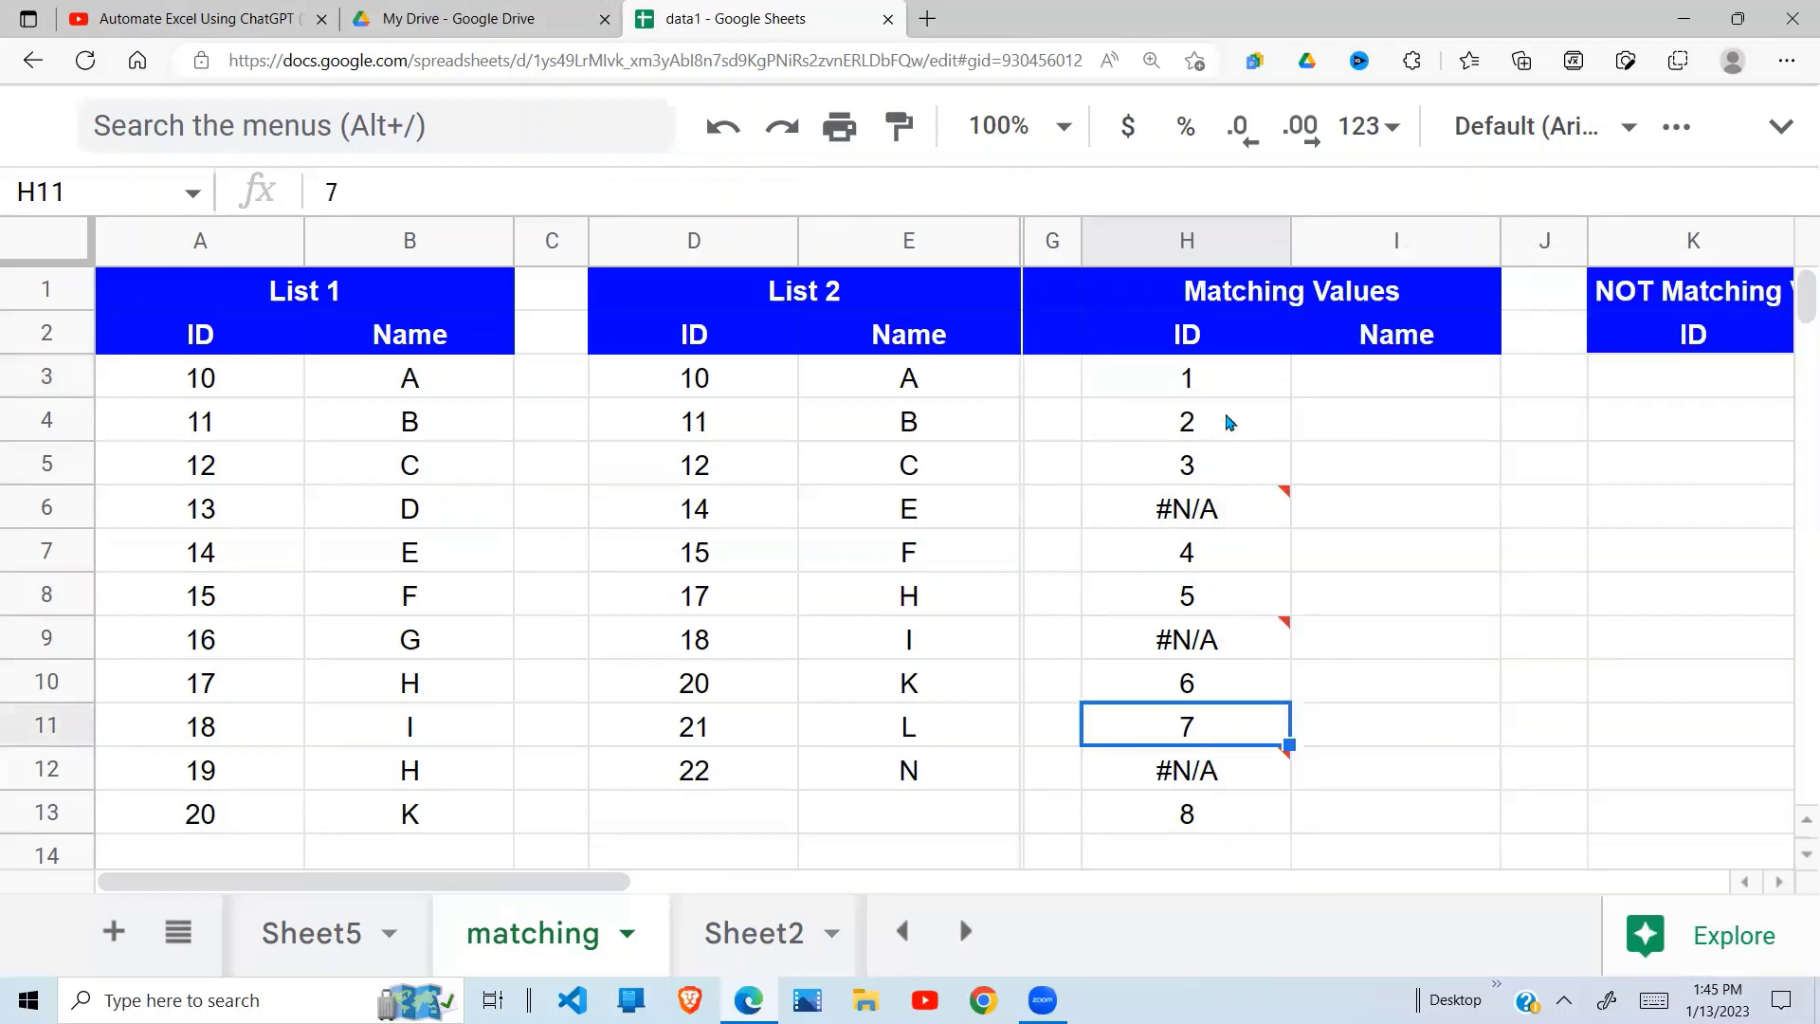
pyautogui.click(1217, 394)
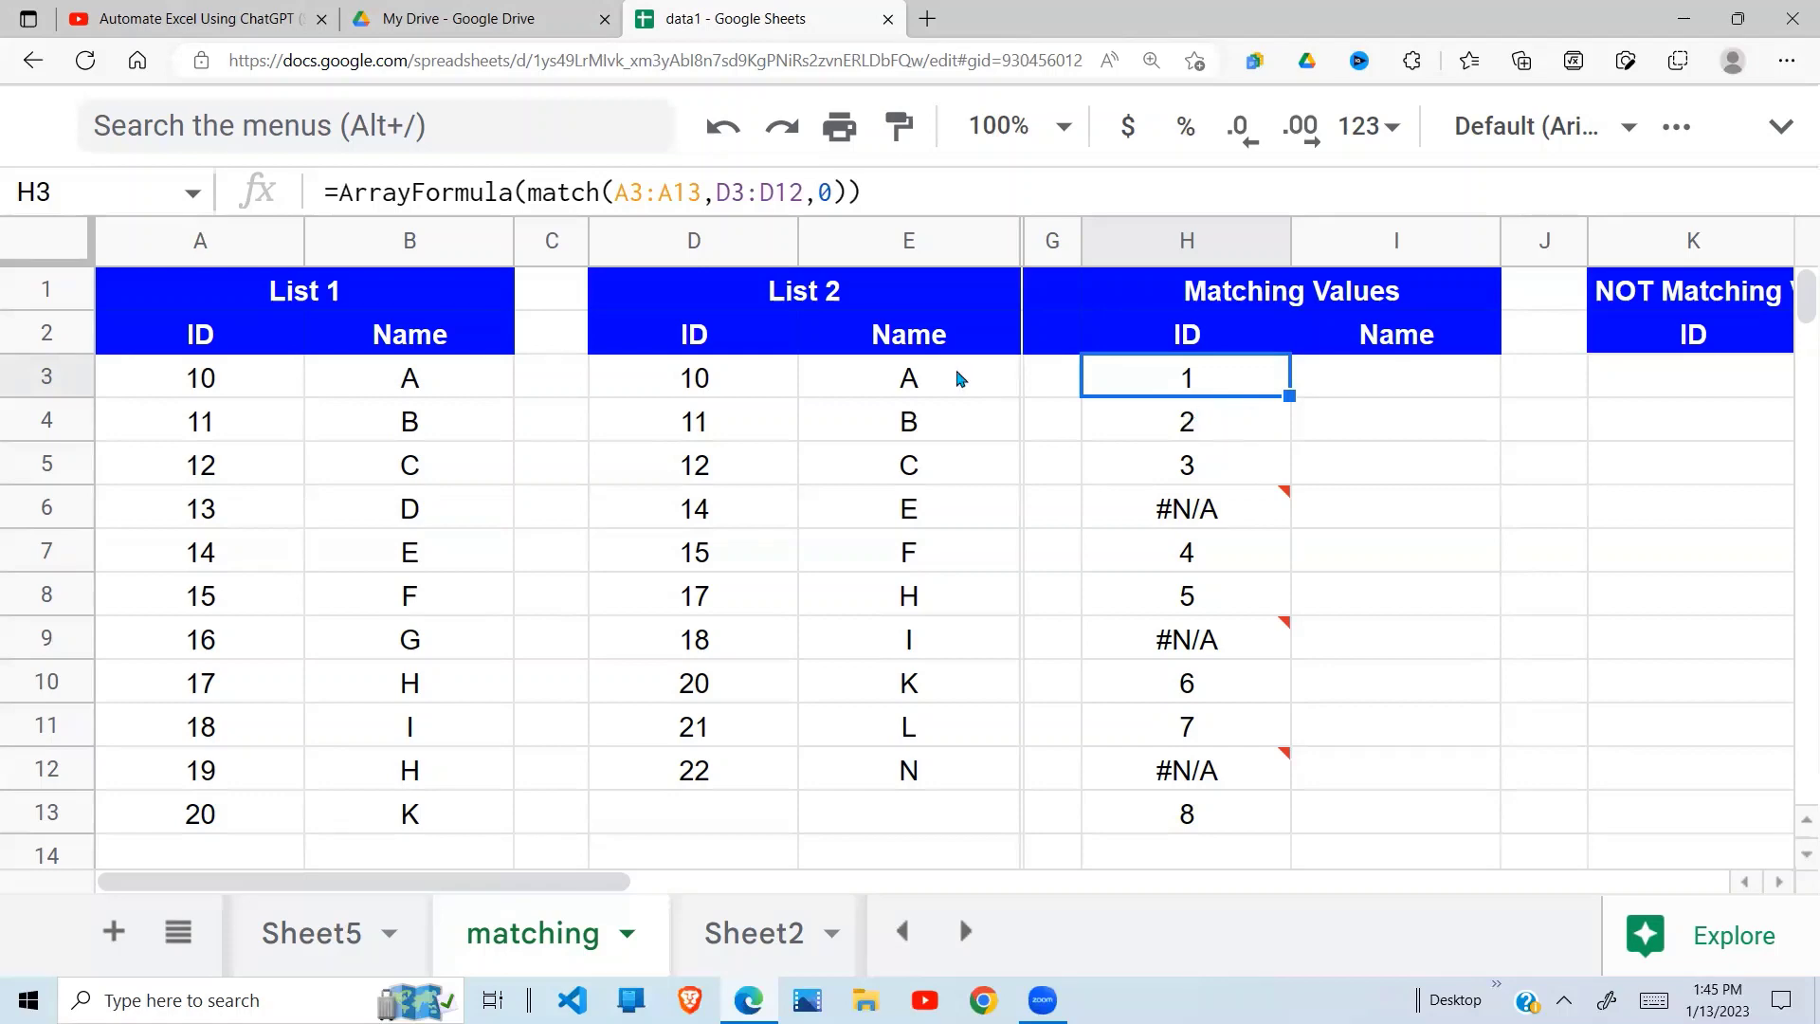
# Wrap the MATCH in H3's formula with isnumber( ) to produce TRUE/FALSE flags
pyautogui.rightClick(528, 194)
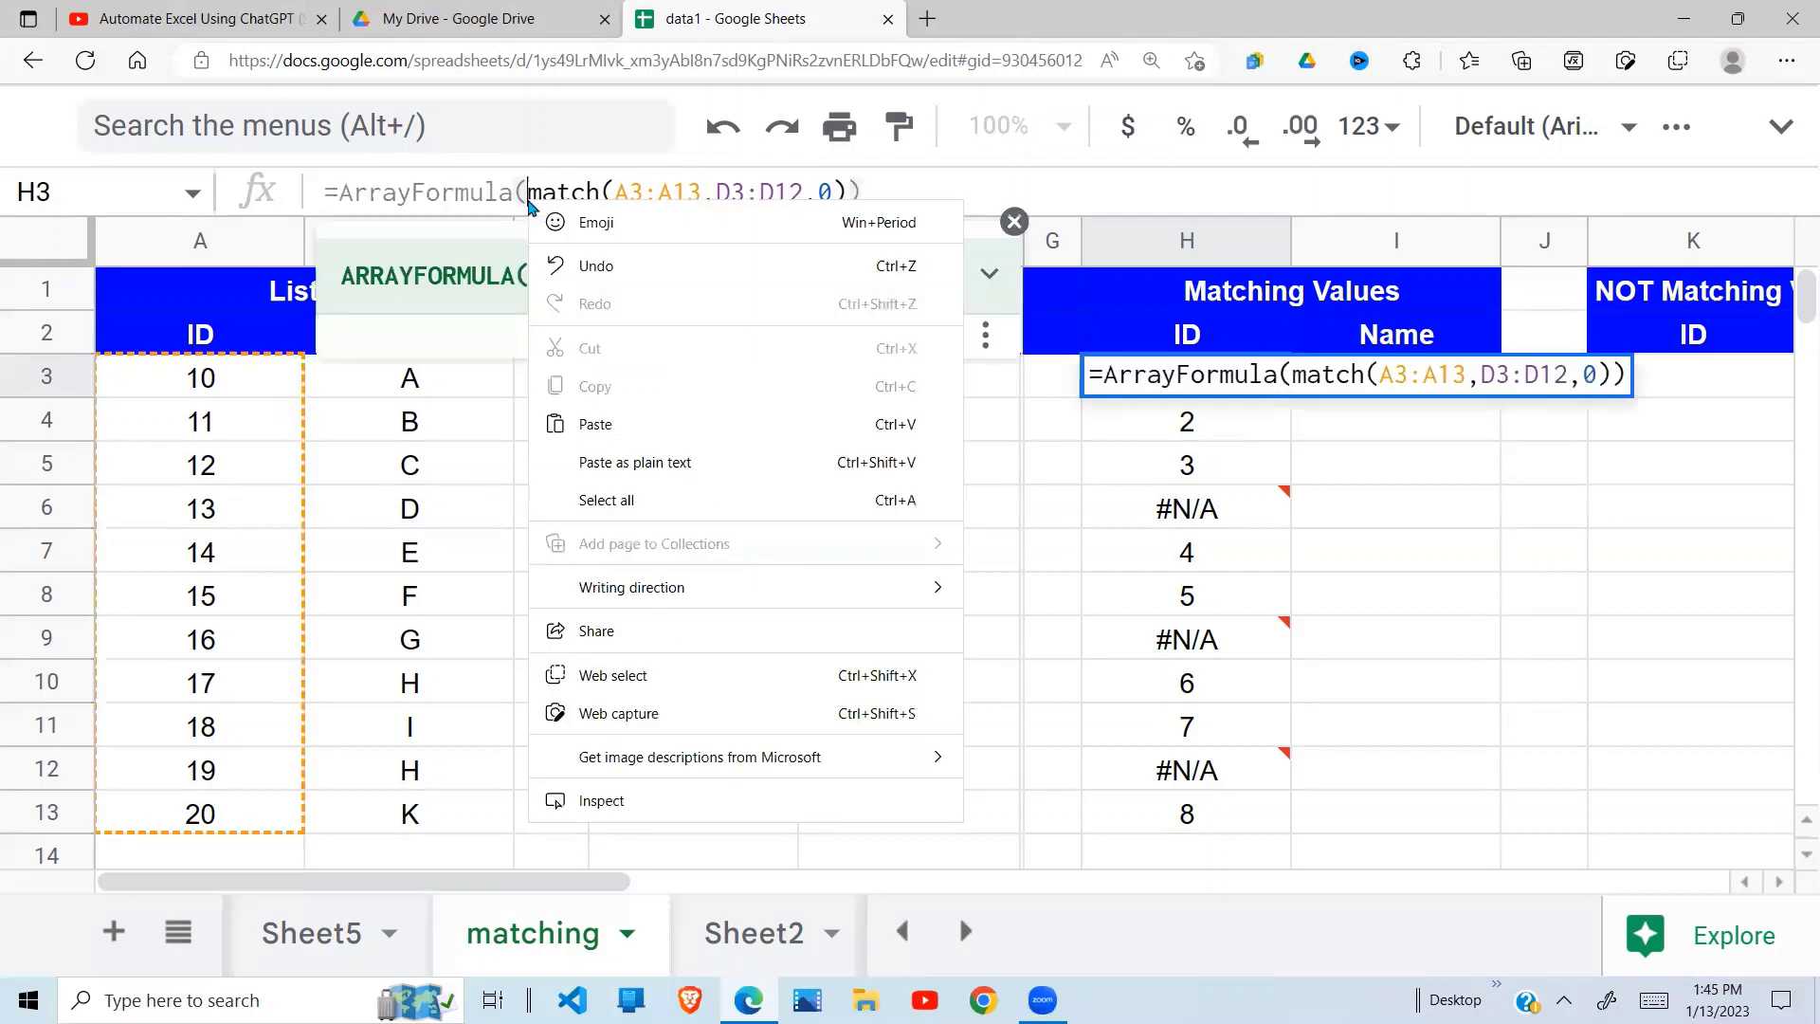
pyautogui.click(528, 194)
pyautogui.write('isnum')
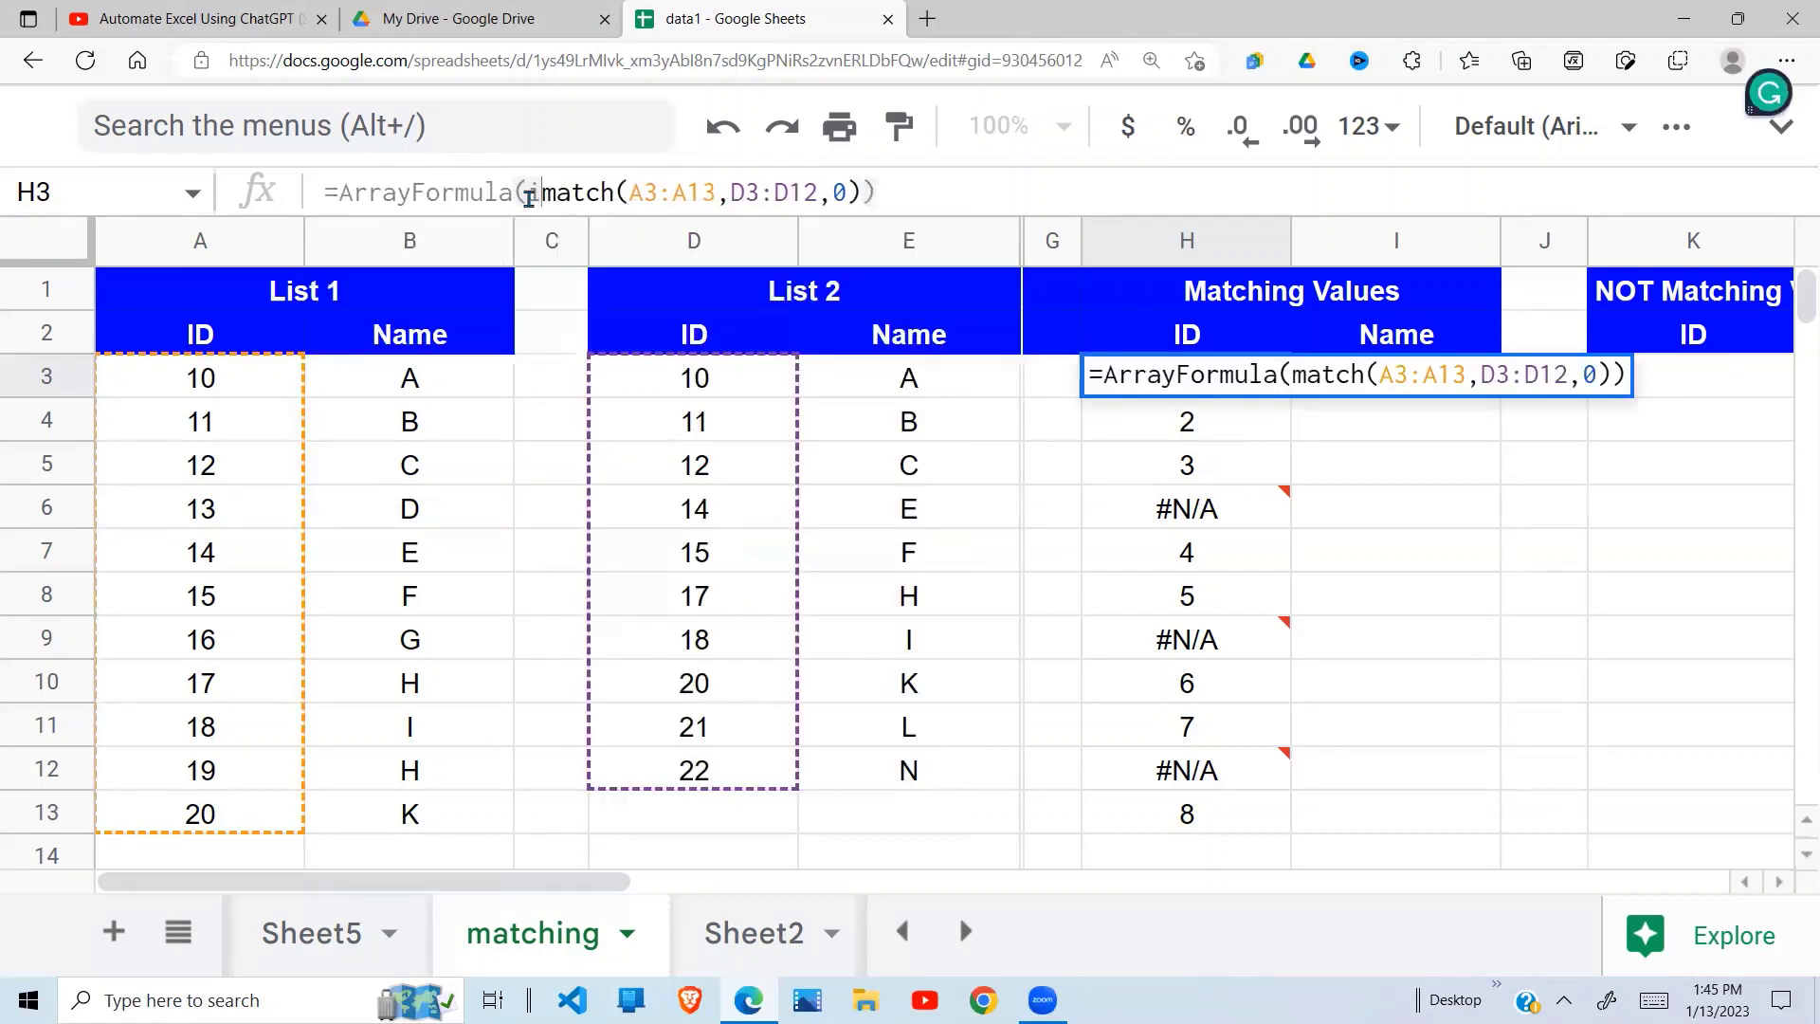
pyautogui.write('ber(')
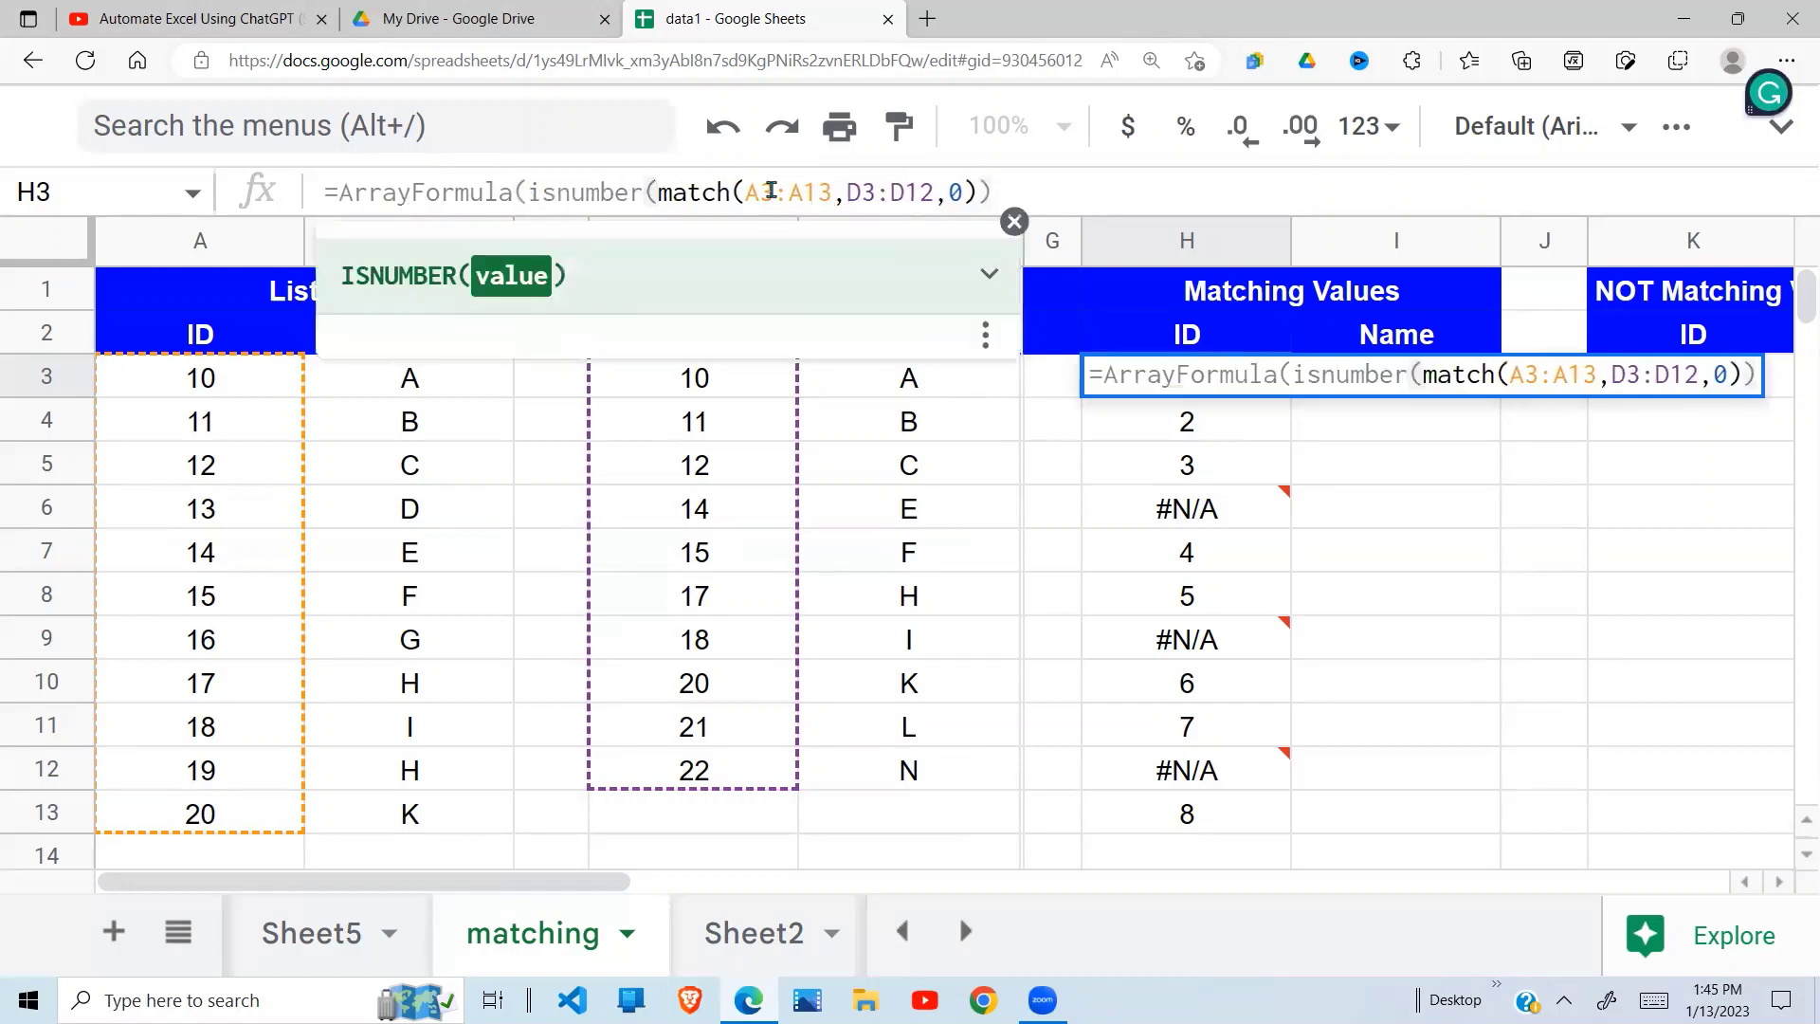
pyautogui.click(979, 192)
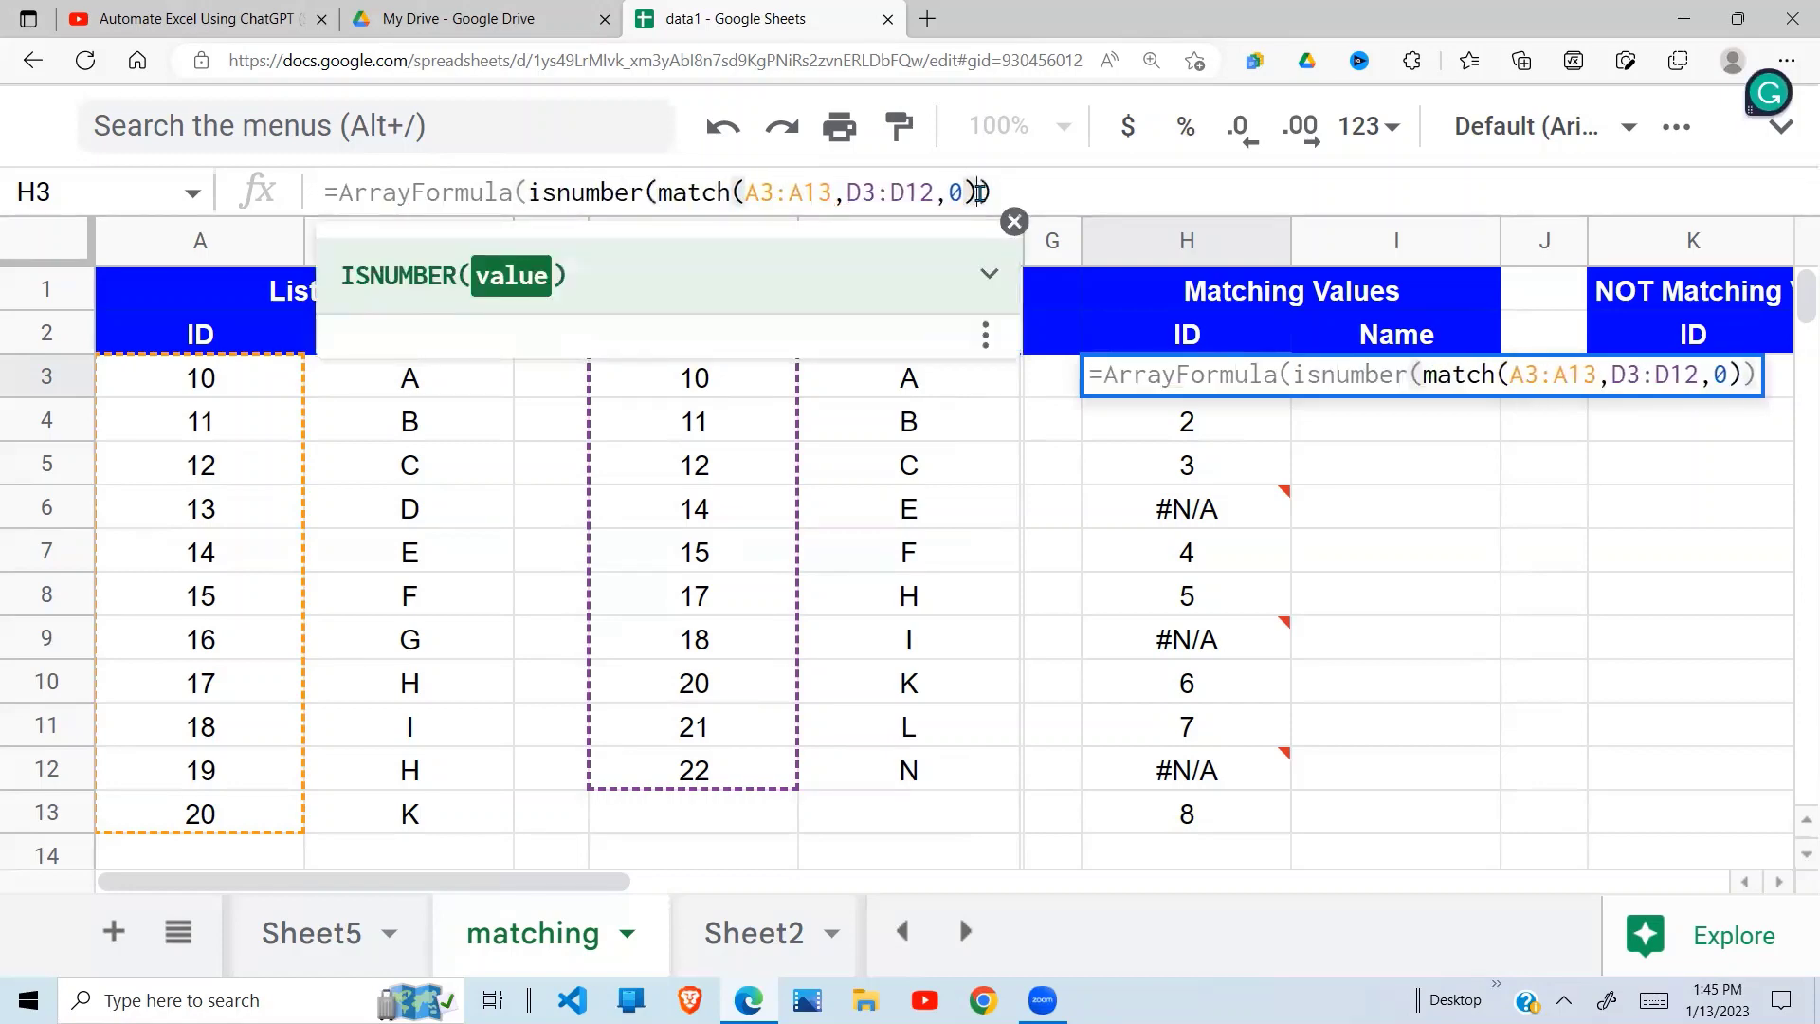
pyautogui.write(')')
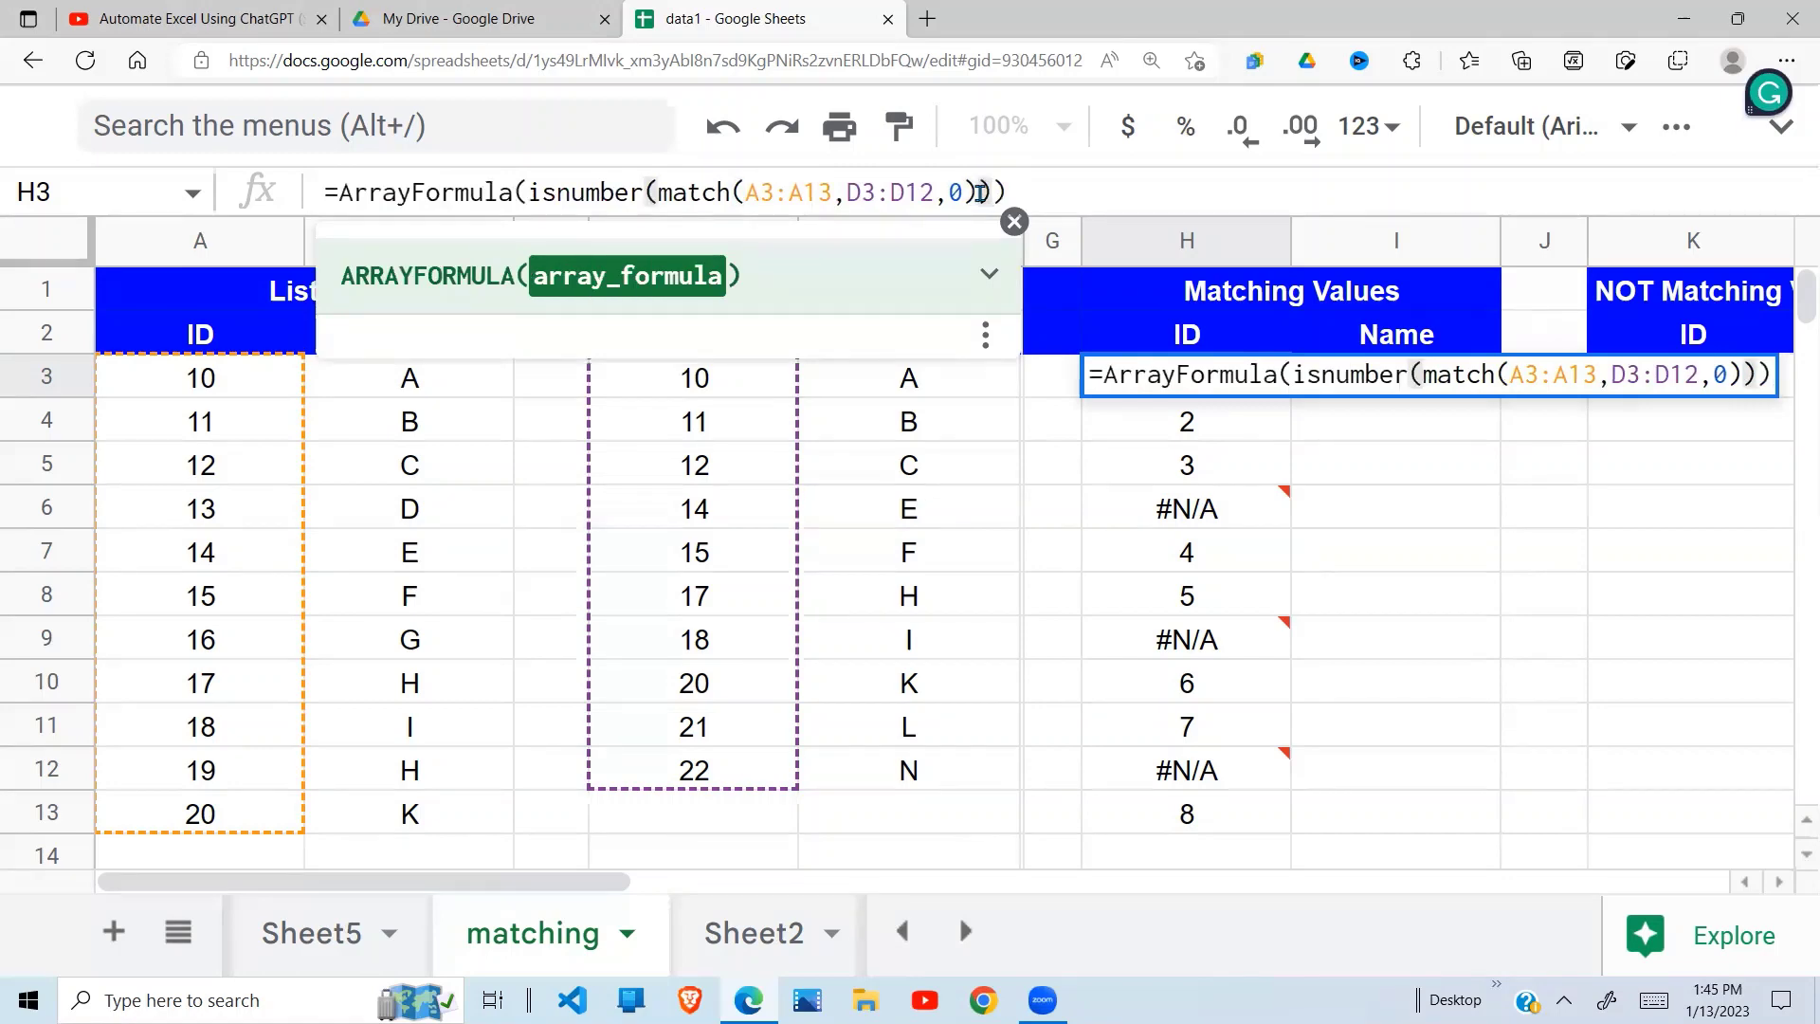
pyautogui.press('Return')
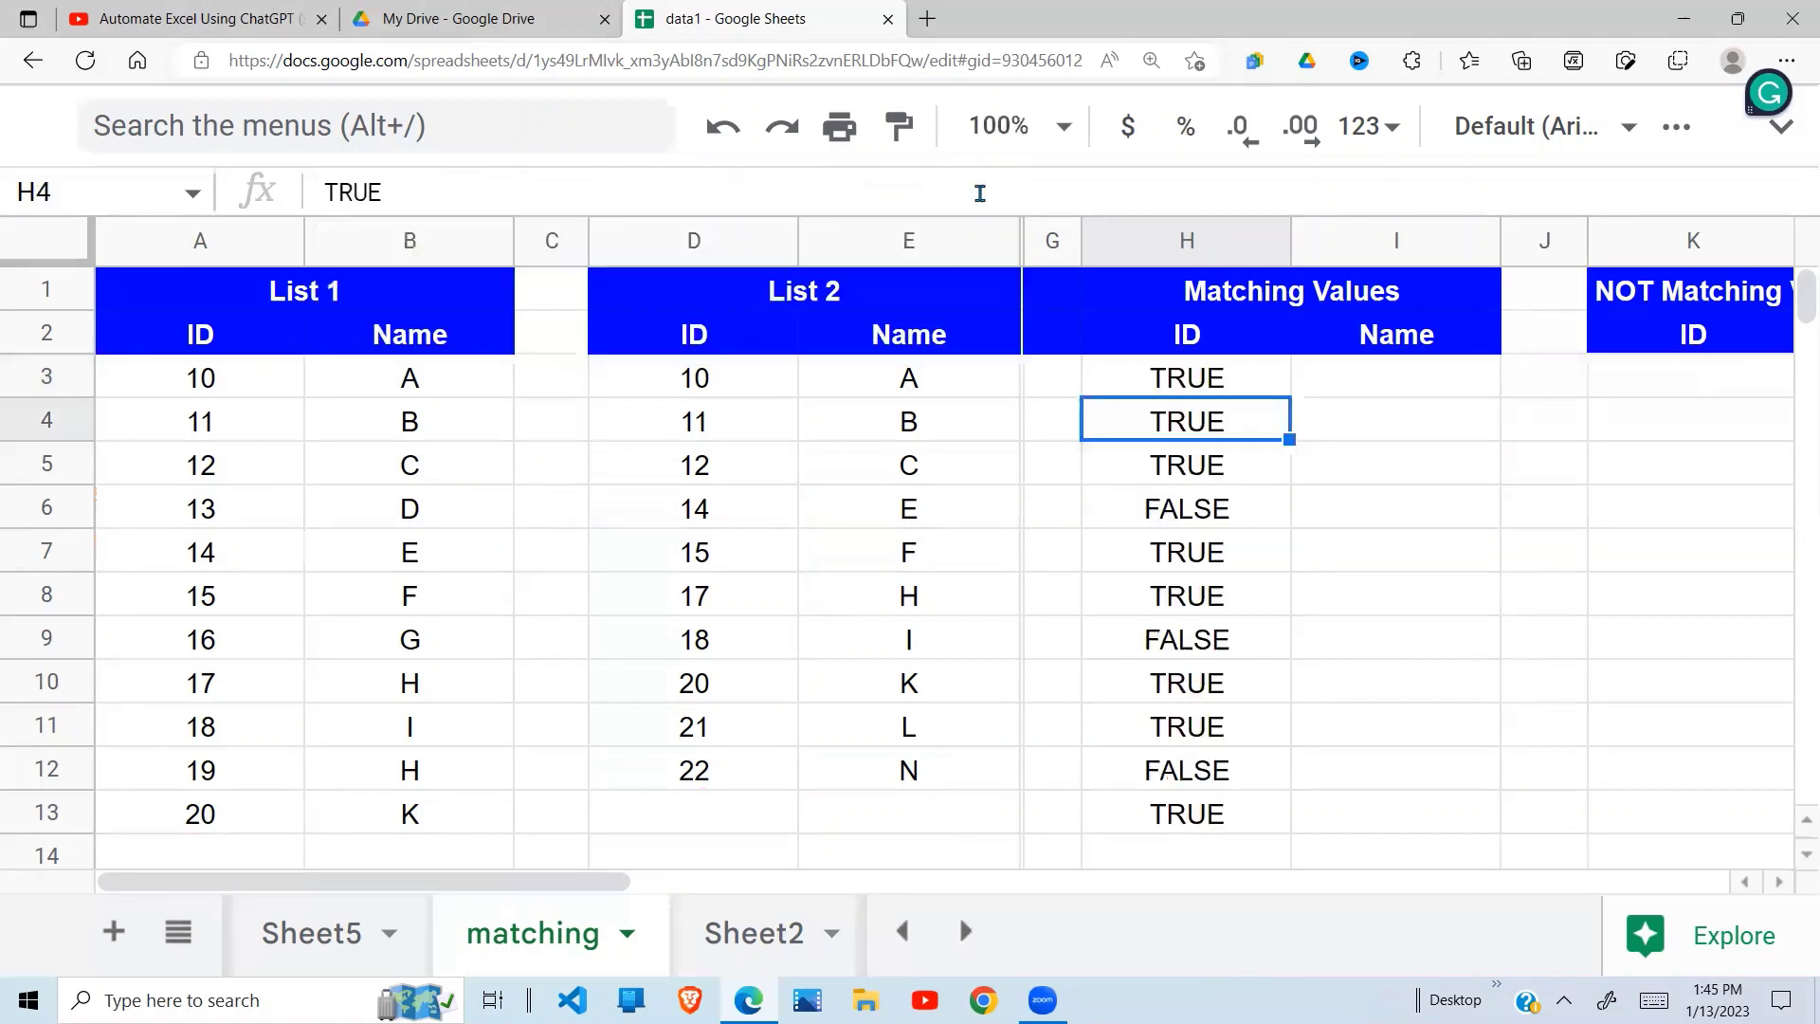
# Check the TRUE/FALSE results in H3:H13, including FALSE for ID 13
pyautogui.click(1365, 545)
pyautogui.click(1237, 522)
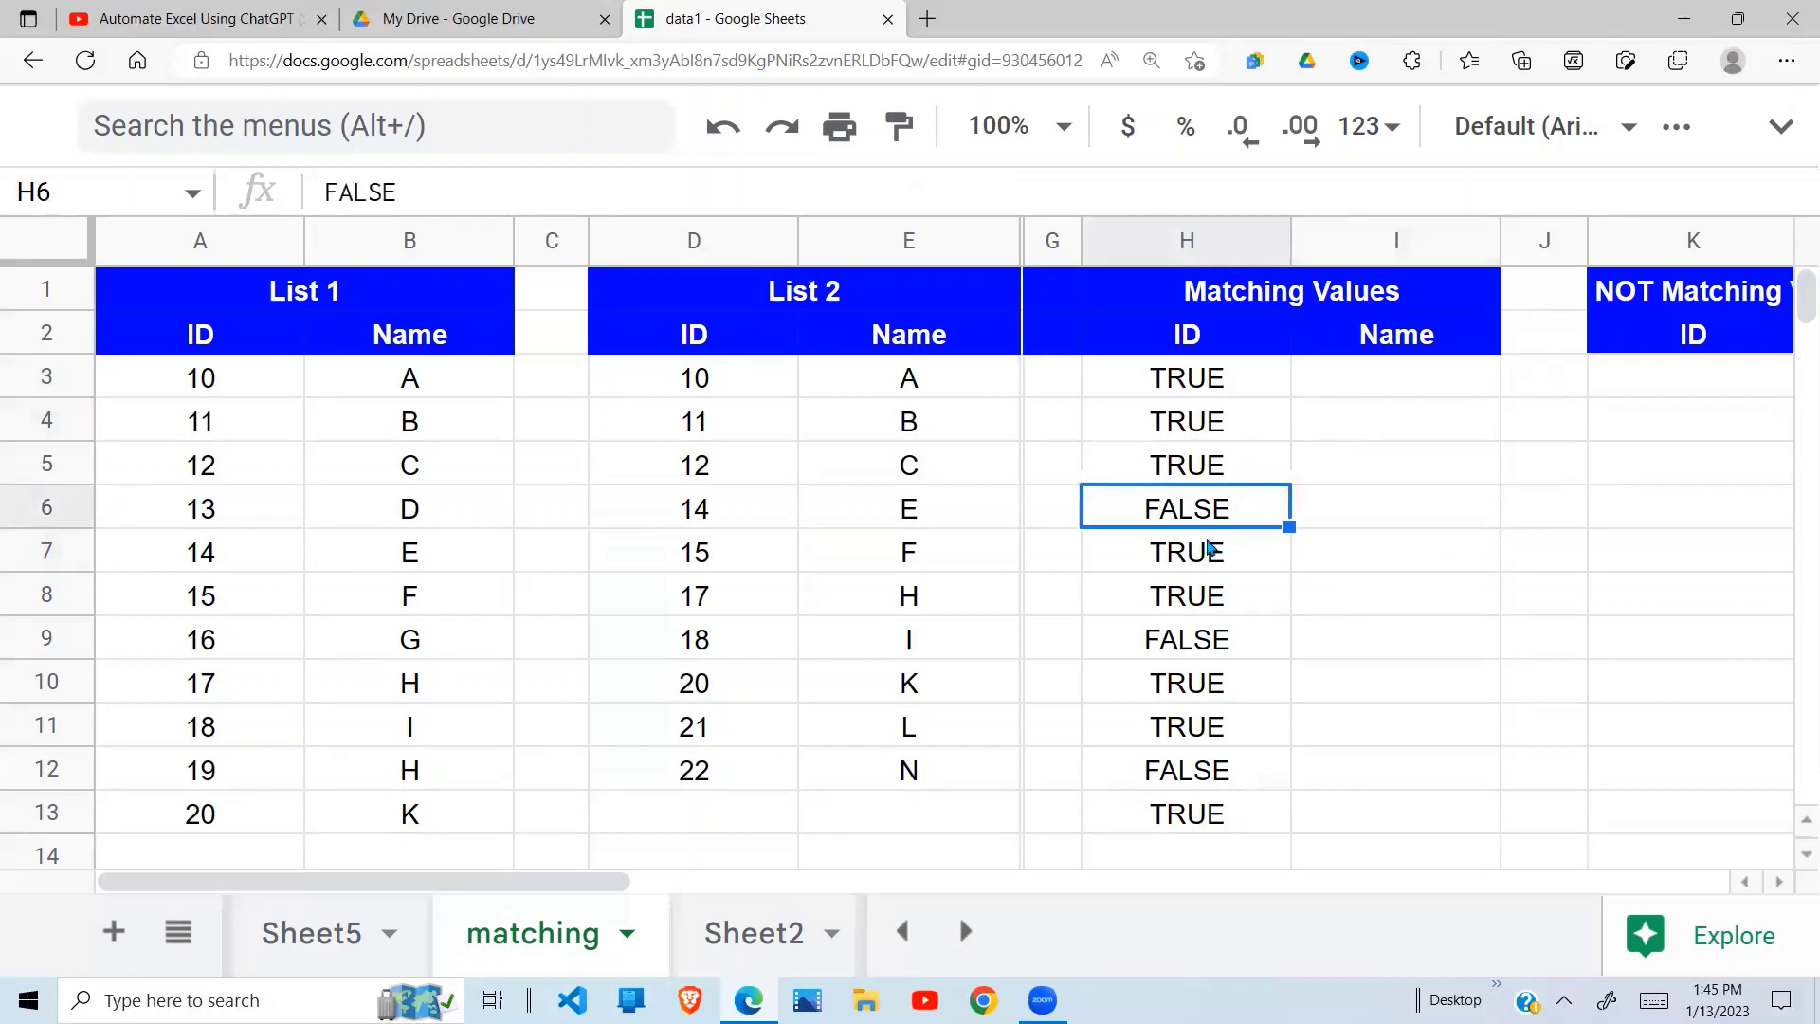
pyautogui.click(1210, 597)
pyautogui.click(1207, 384)
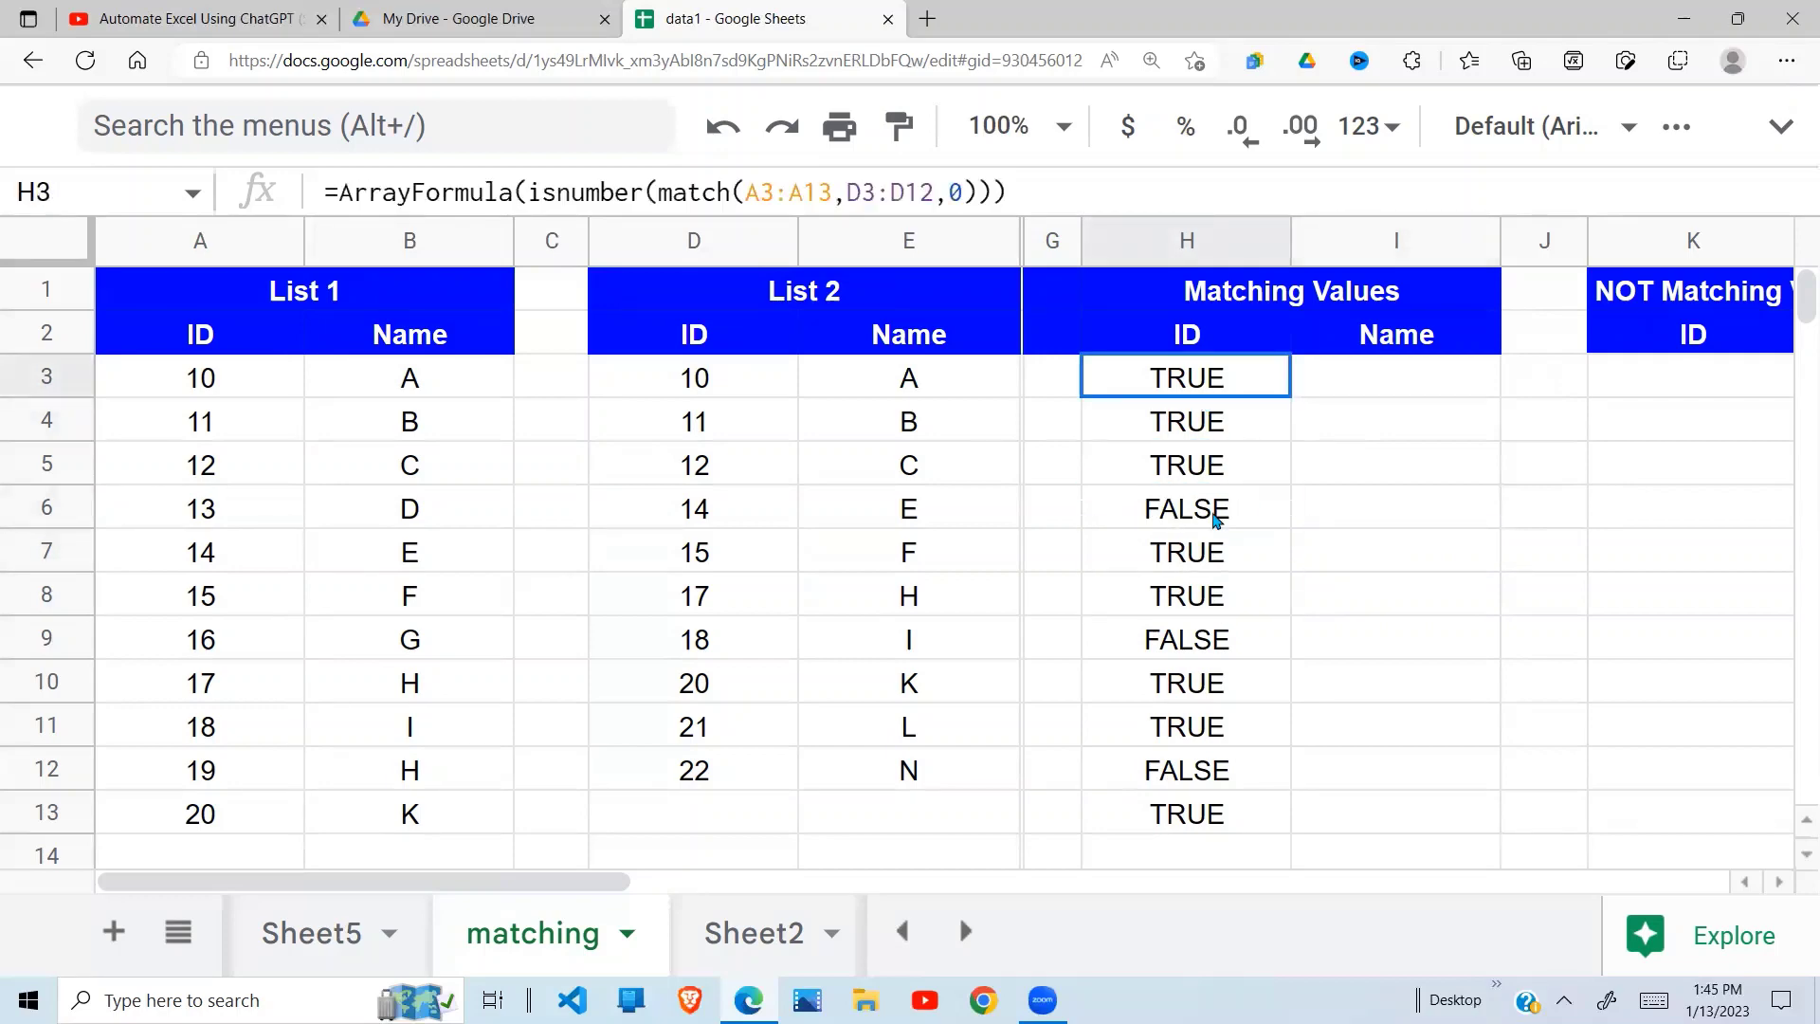
pyautogui.moveTo(1215, 517); pyautogui.dragTo(1220, 818)
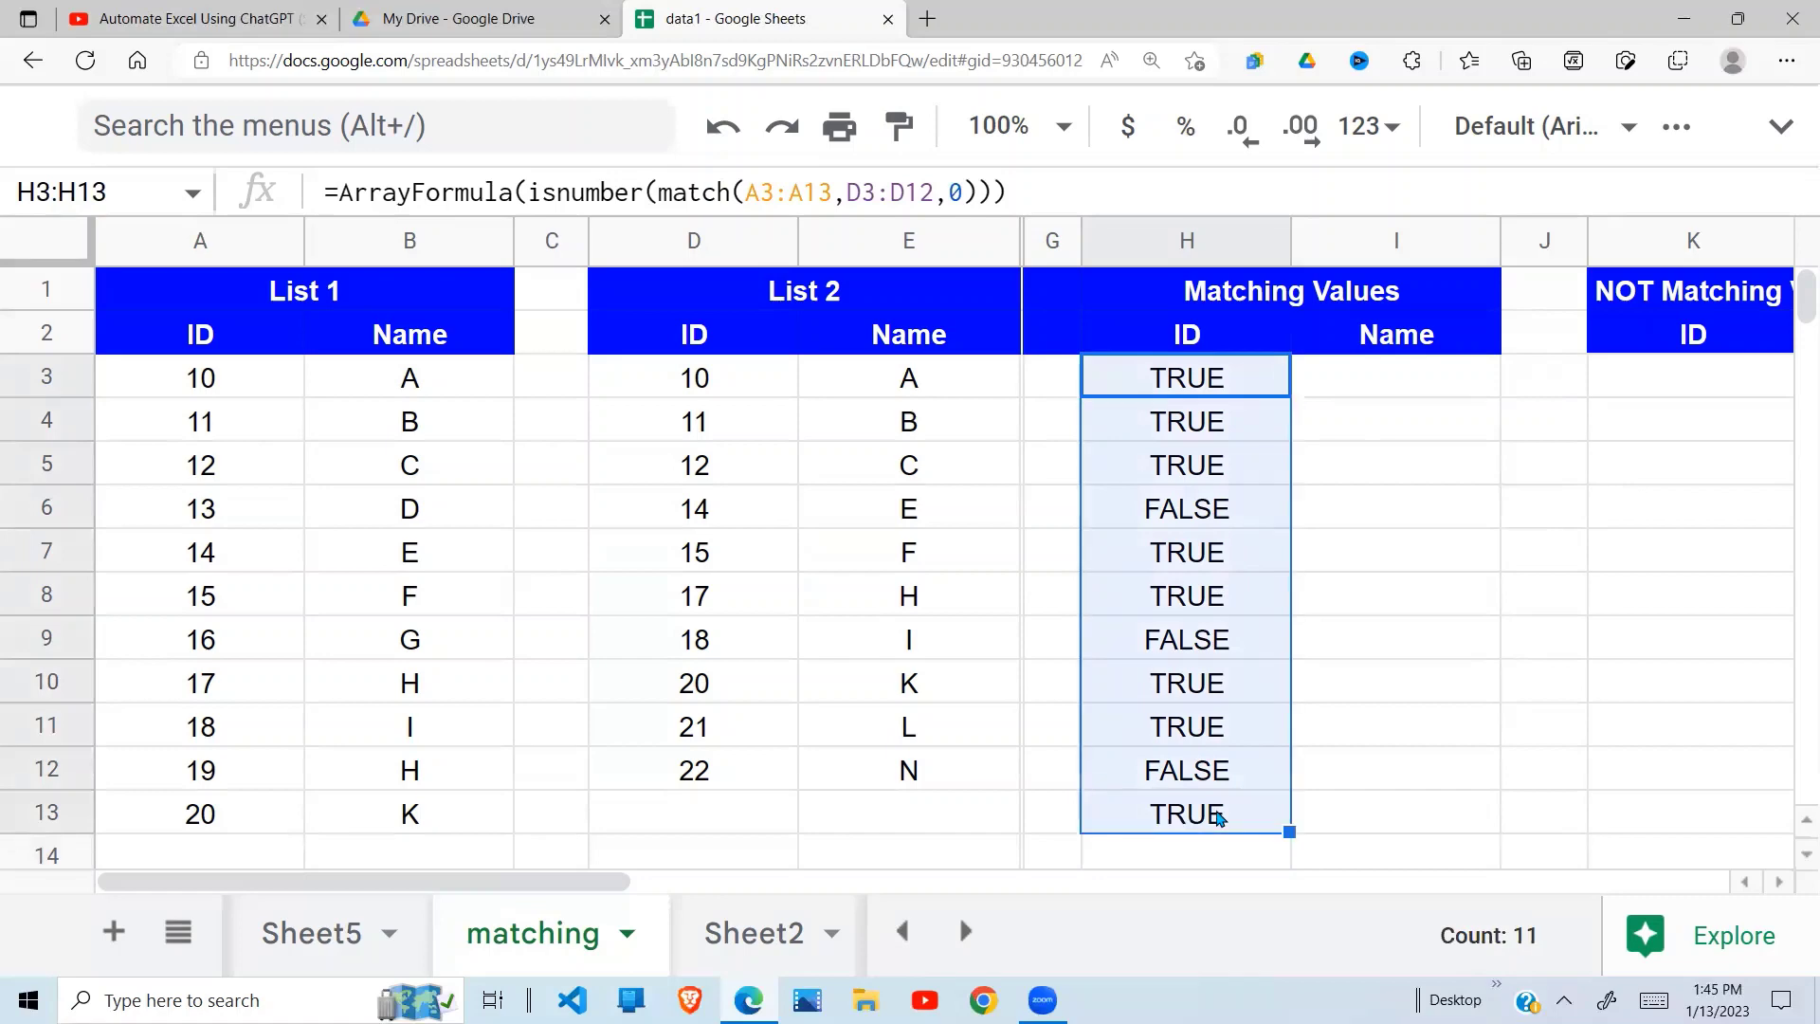
pyautogui.click(1244, 768)
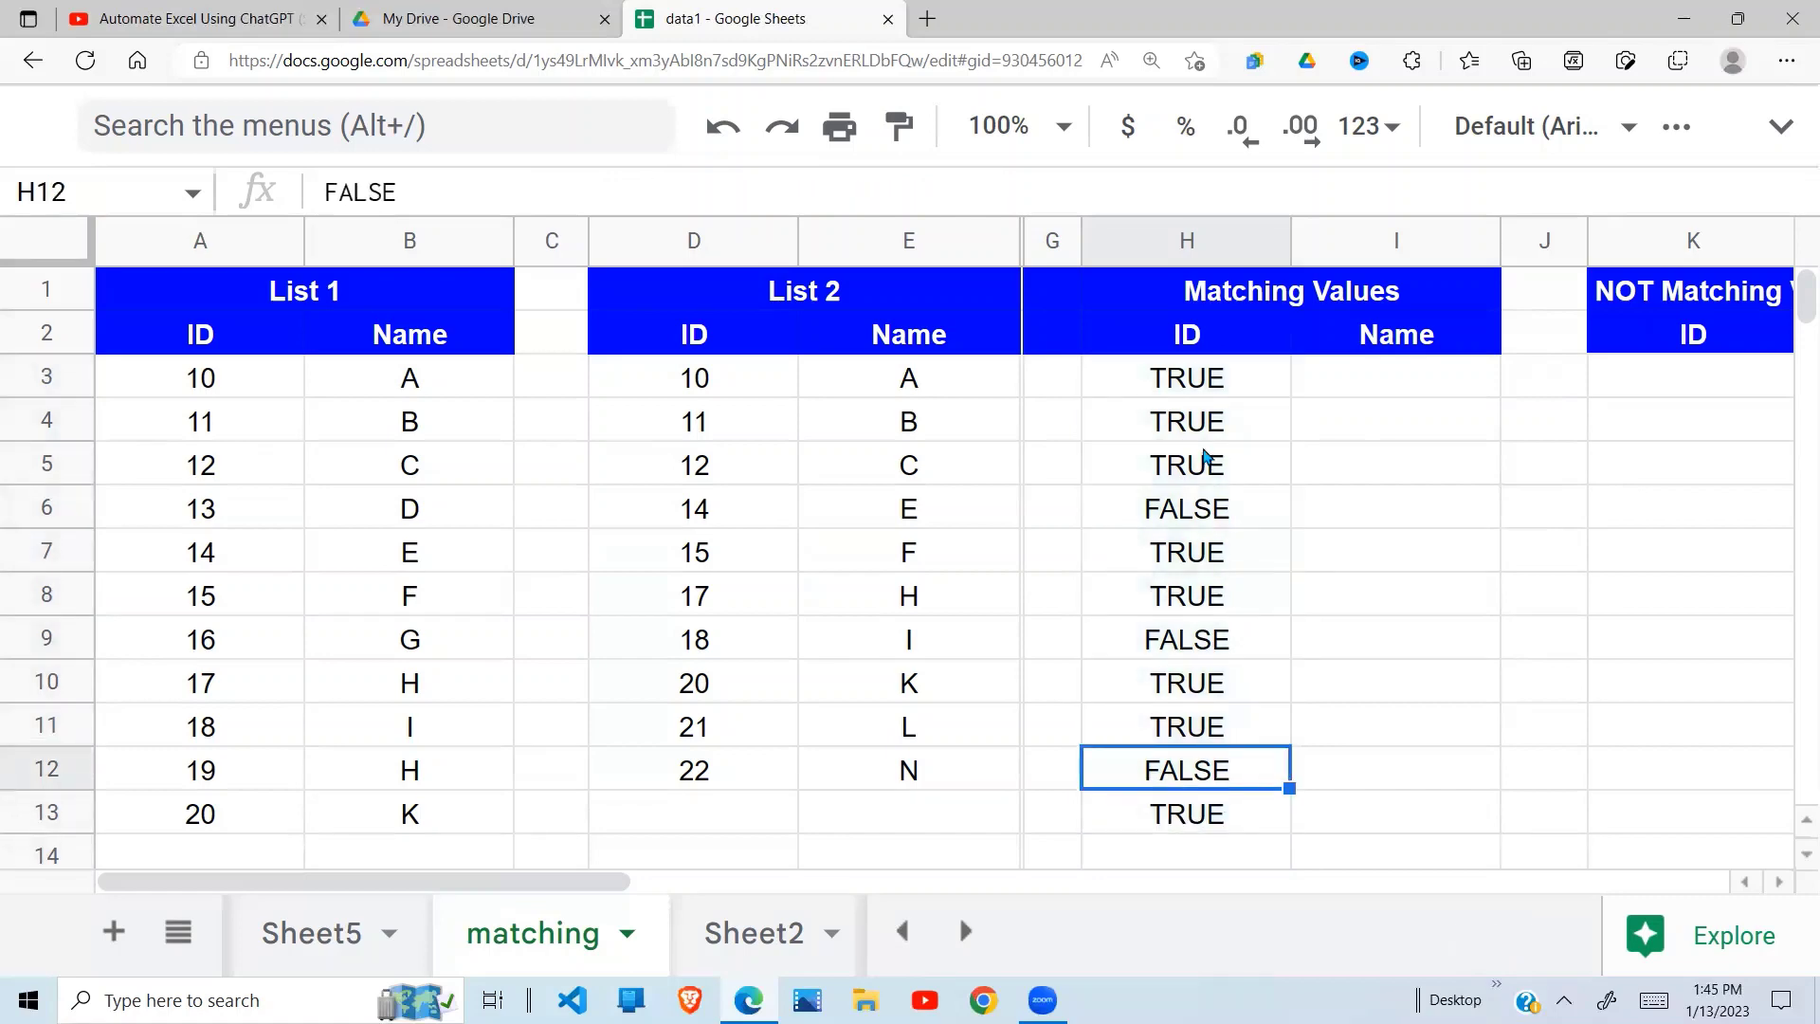
pyautogui.click(1214, 392)
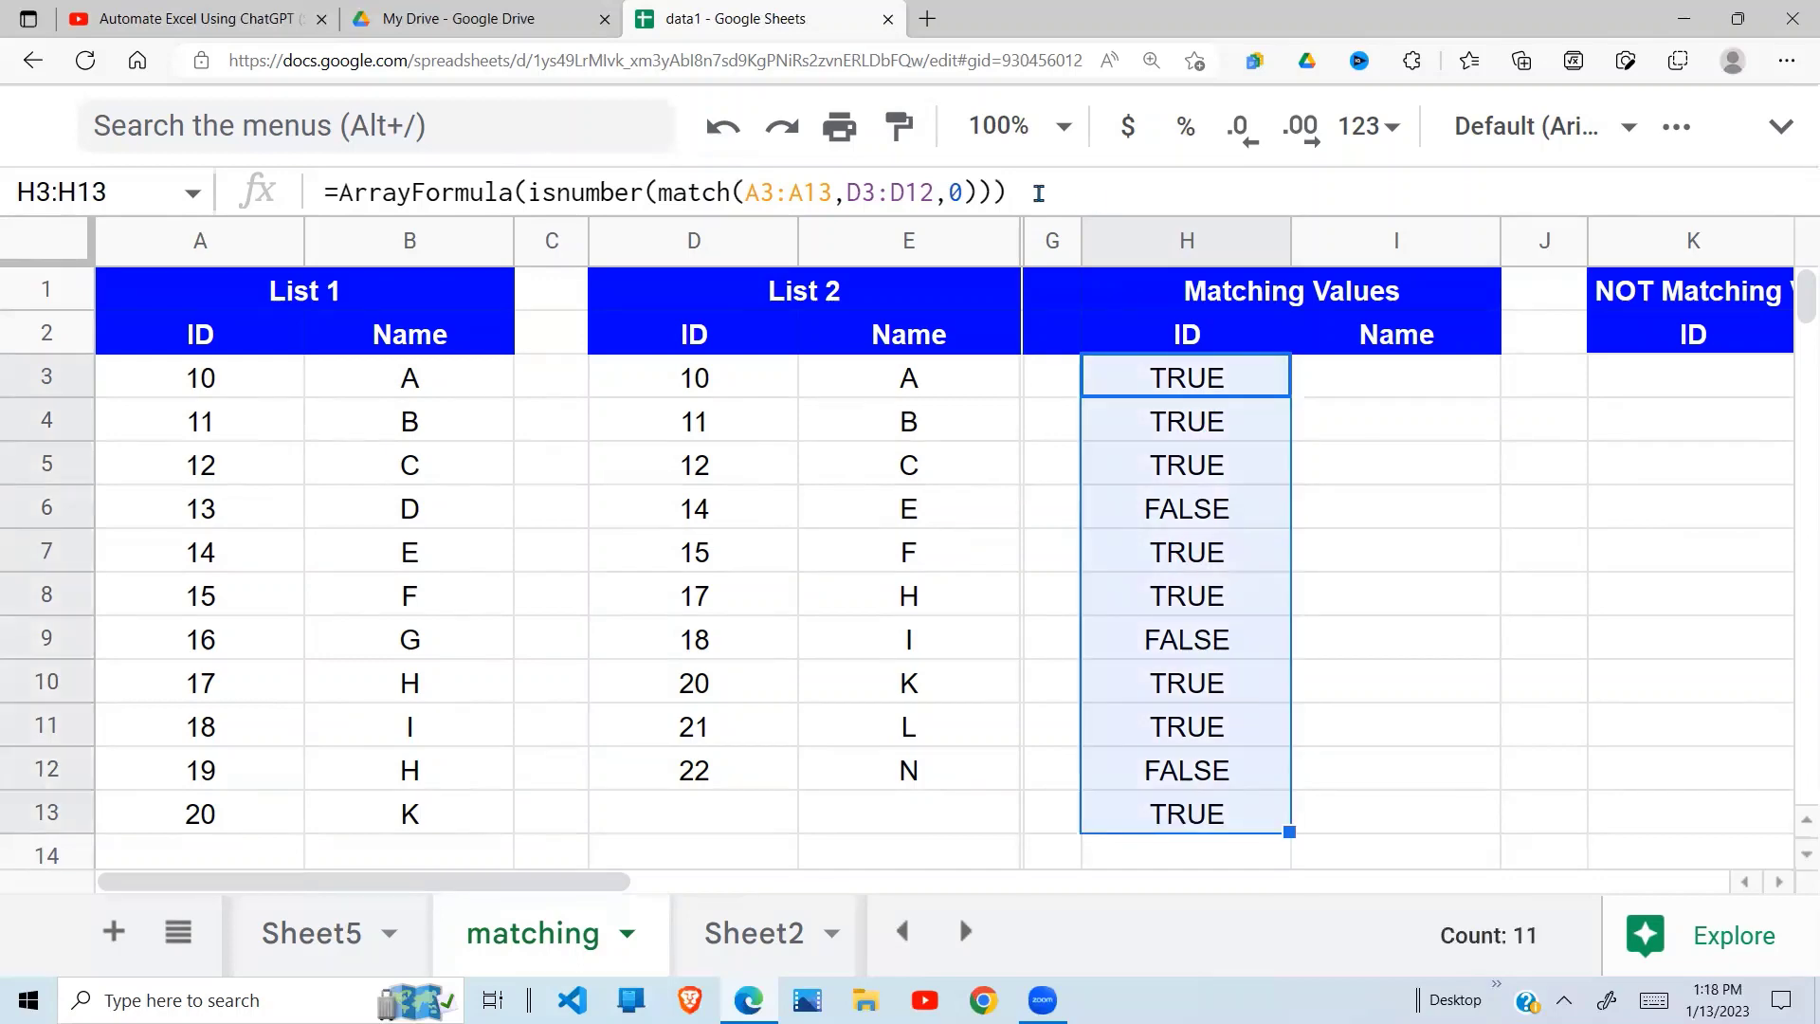
# Replace H3 with =filter(A3:B13, …) using the pasted ISNUMBER(MATCH) array formula as condition
pyautogui.moveTo(1040, 189); pyautogui.dragTo(342, 190)
pyautogui.hotkey('ctrl', 'c')
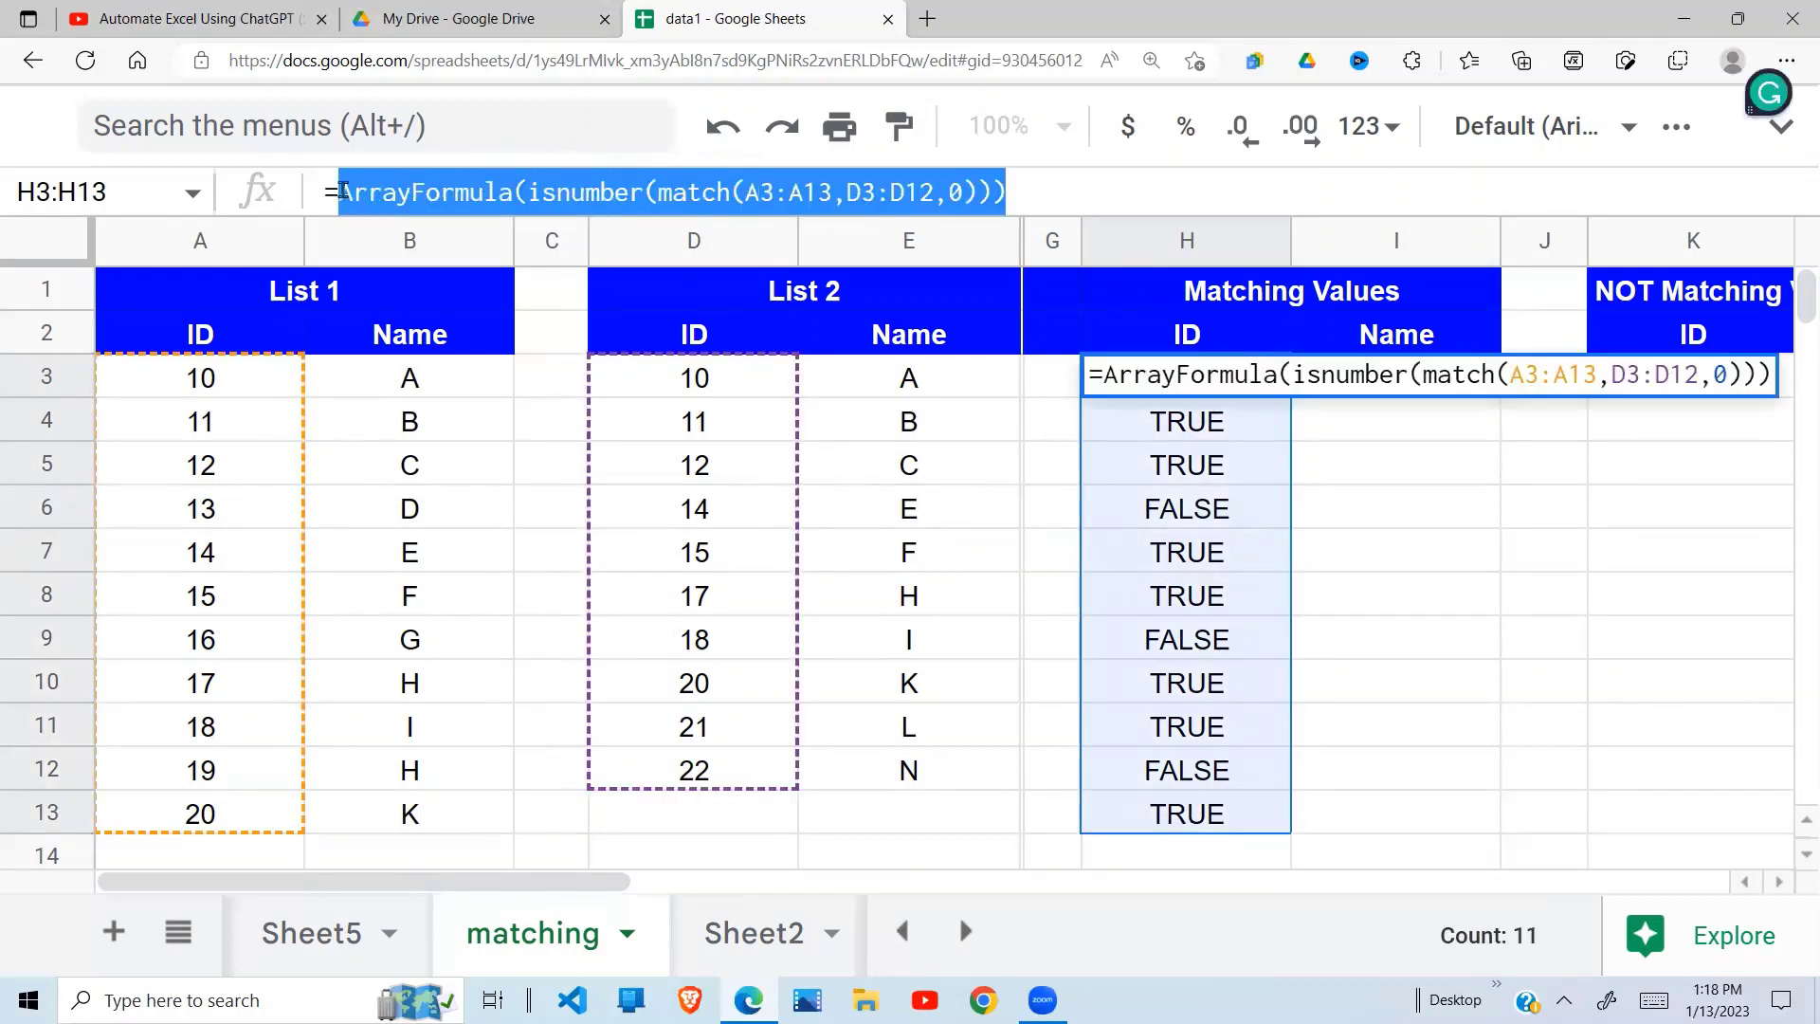
pyautogui.press('BackSpace')
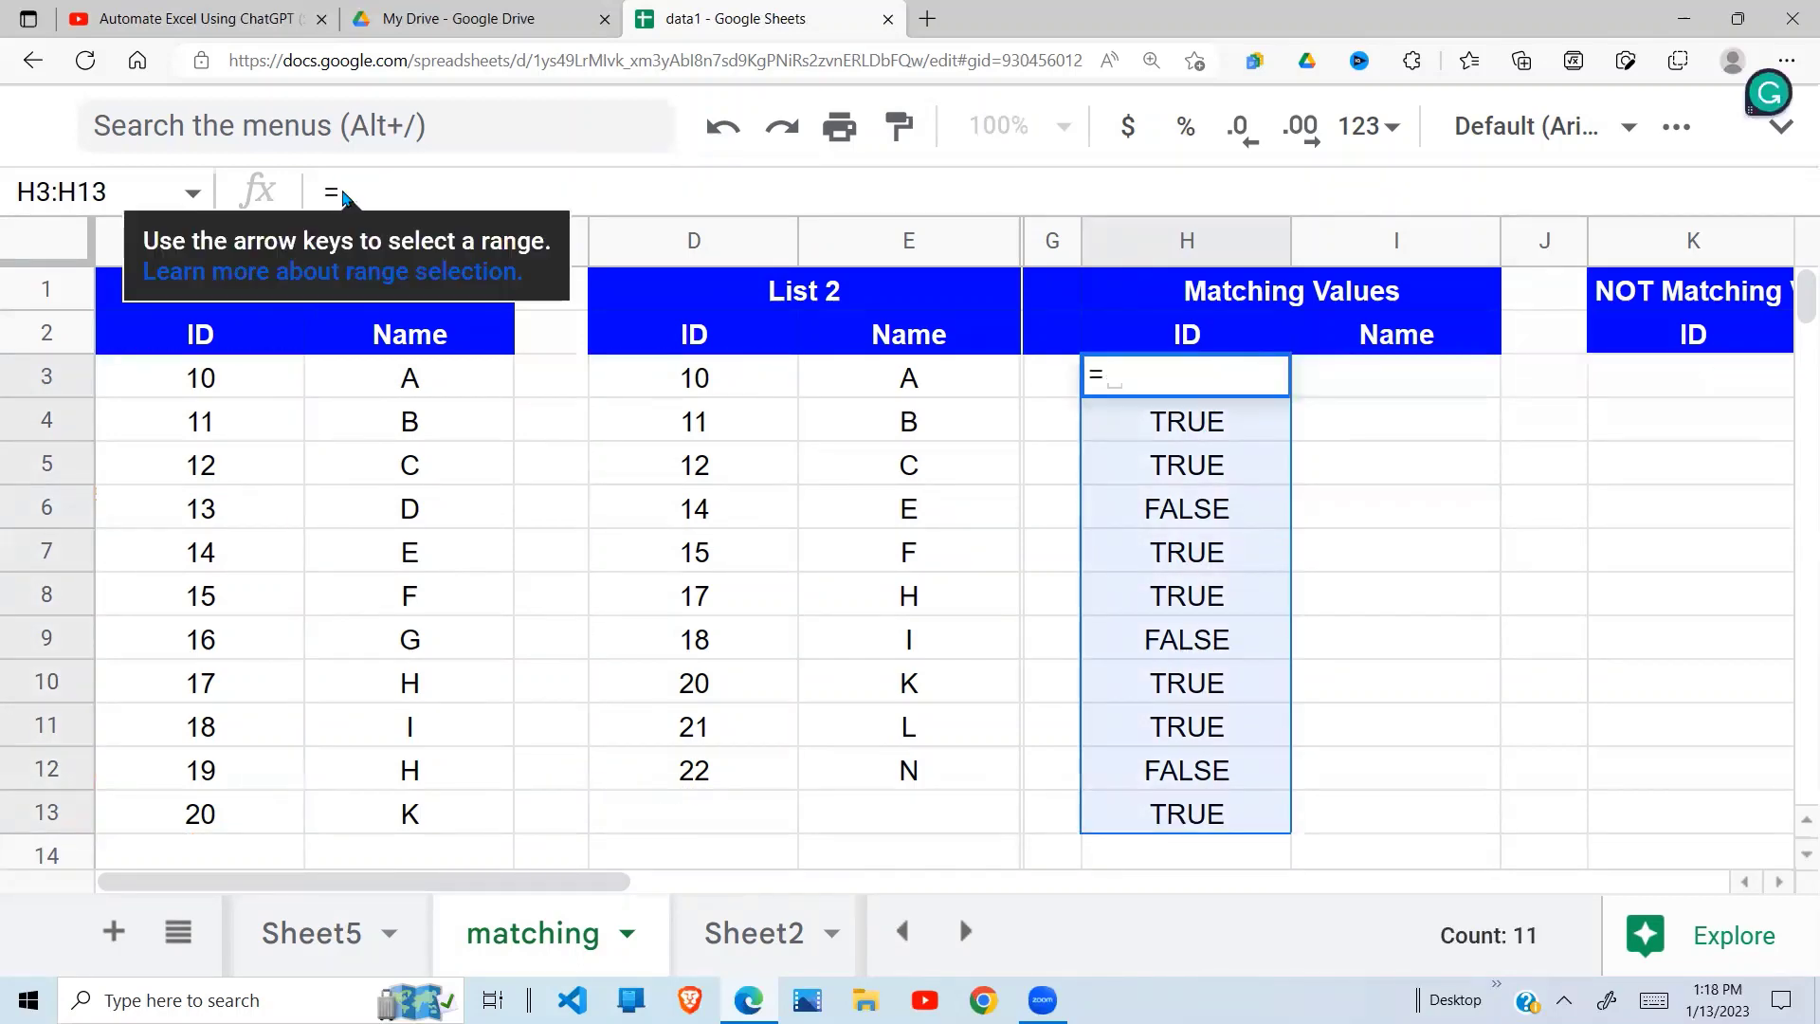
pyautogui.write('filter')
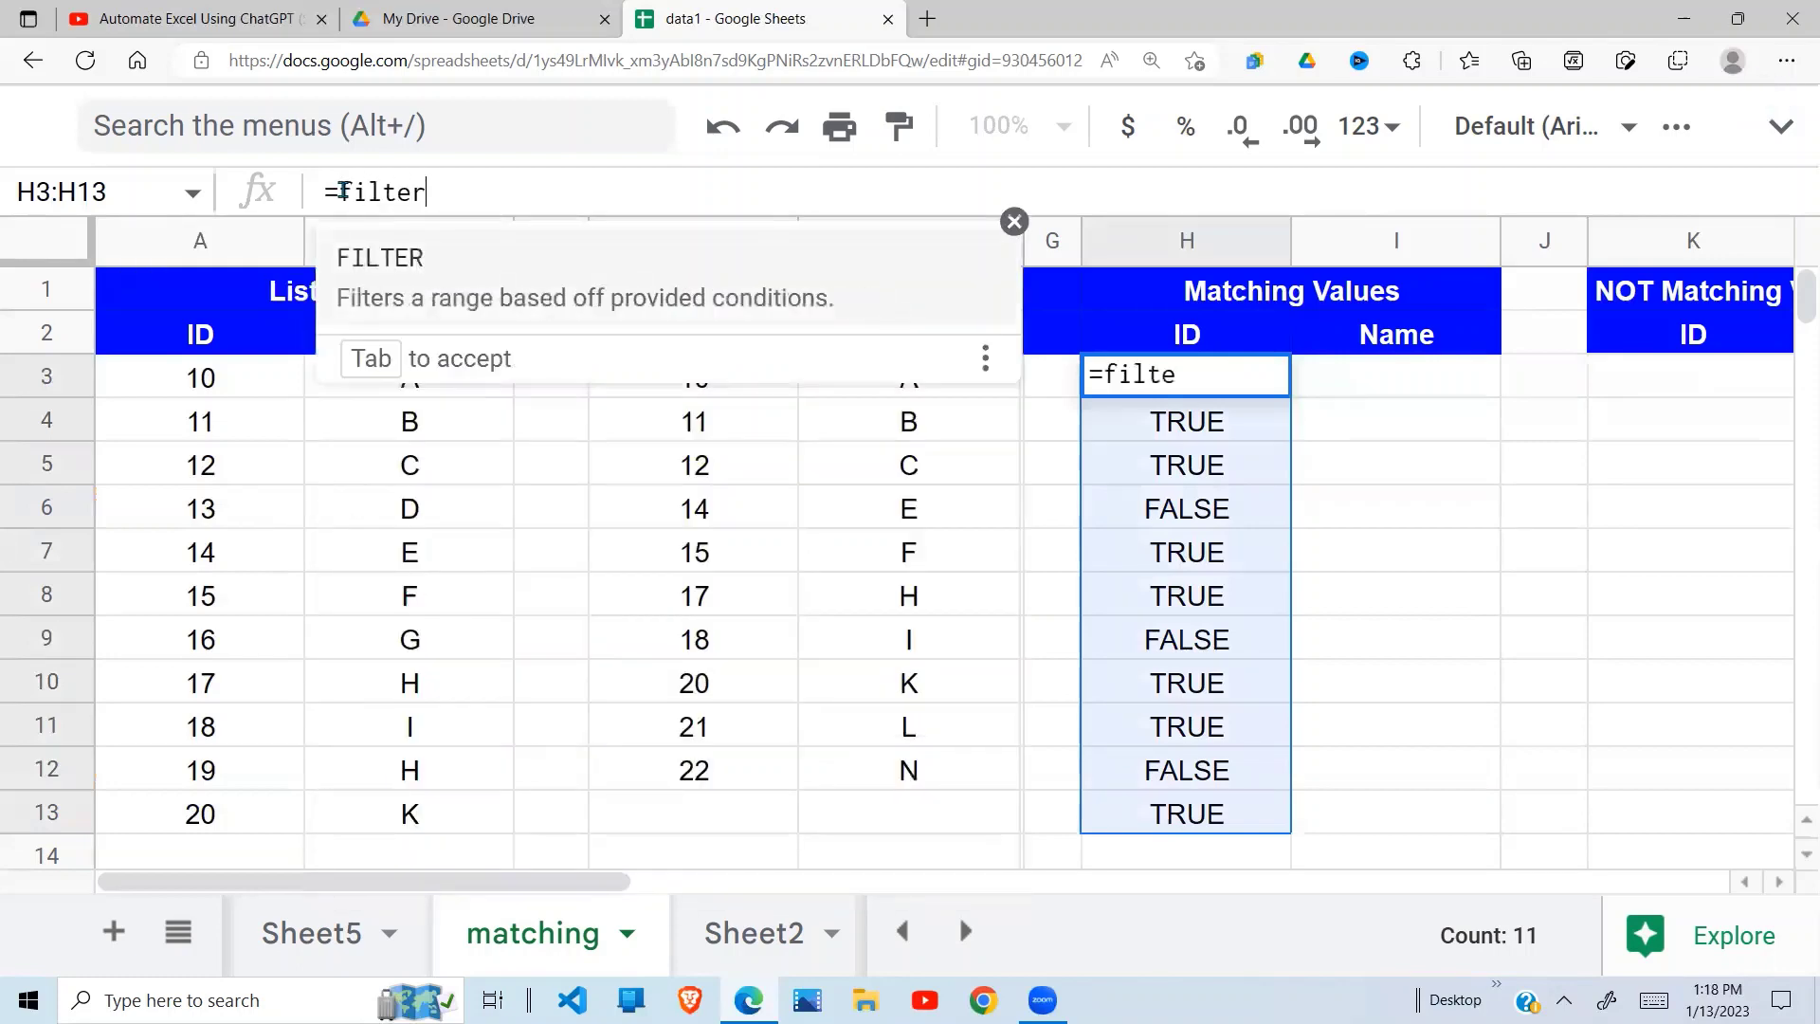
pyautogui.write('(')
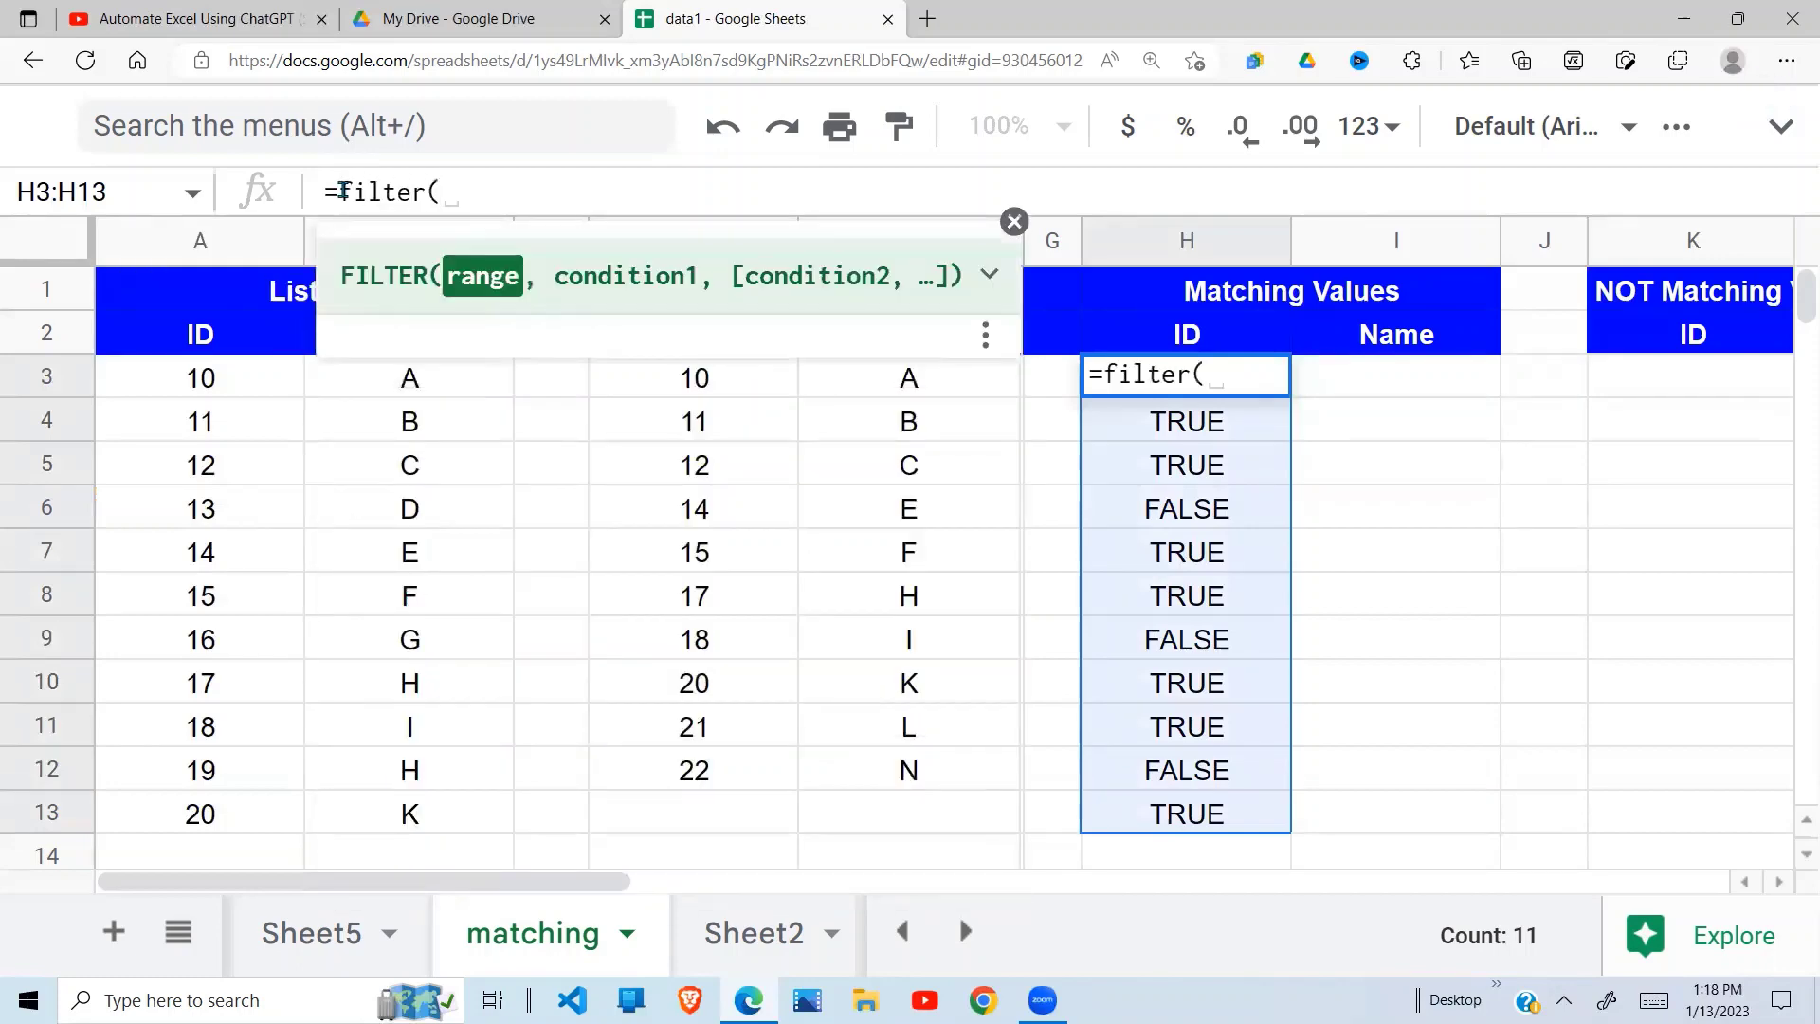
pyautogui.moveTo(202, 380); pyautogui.dragTo(421, 821)
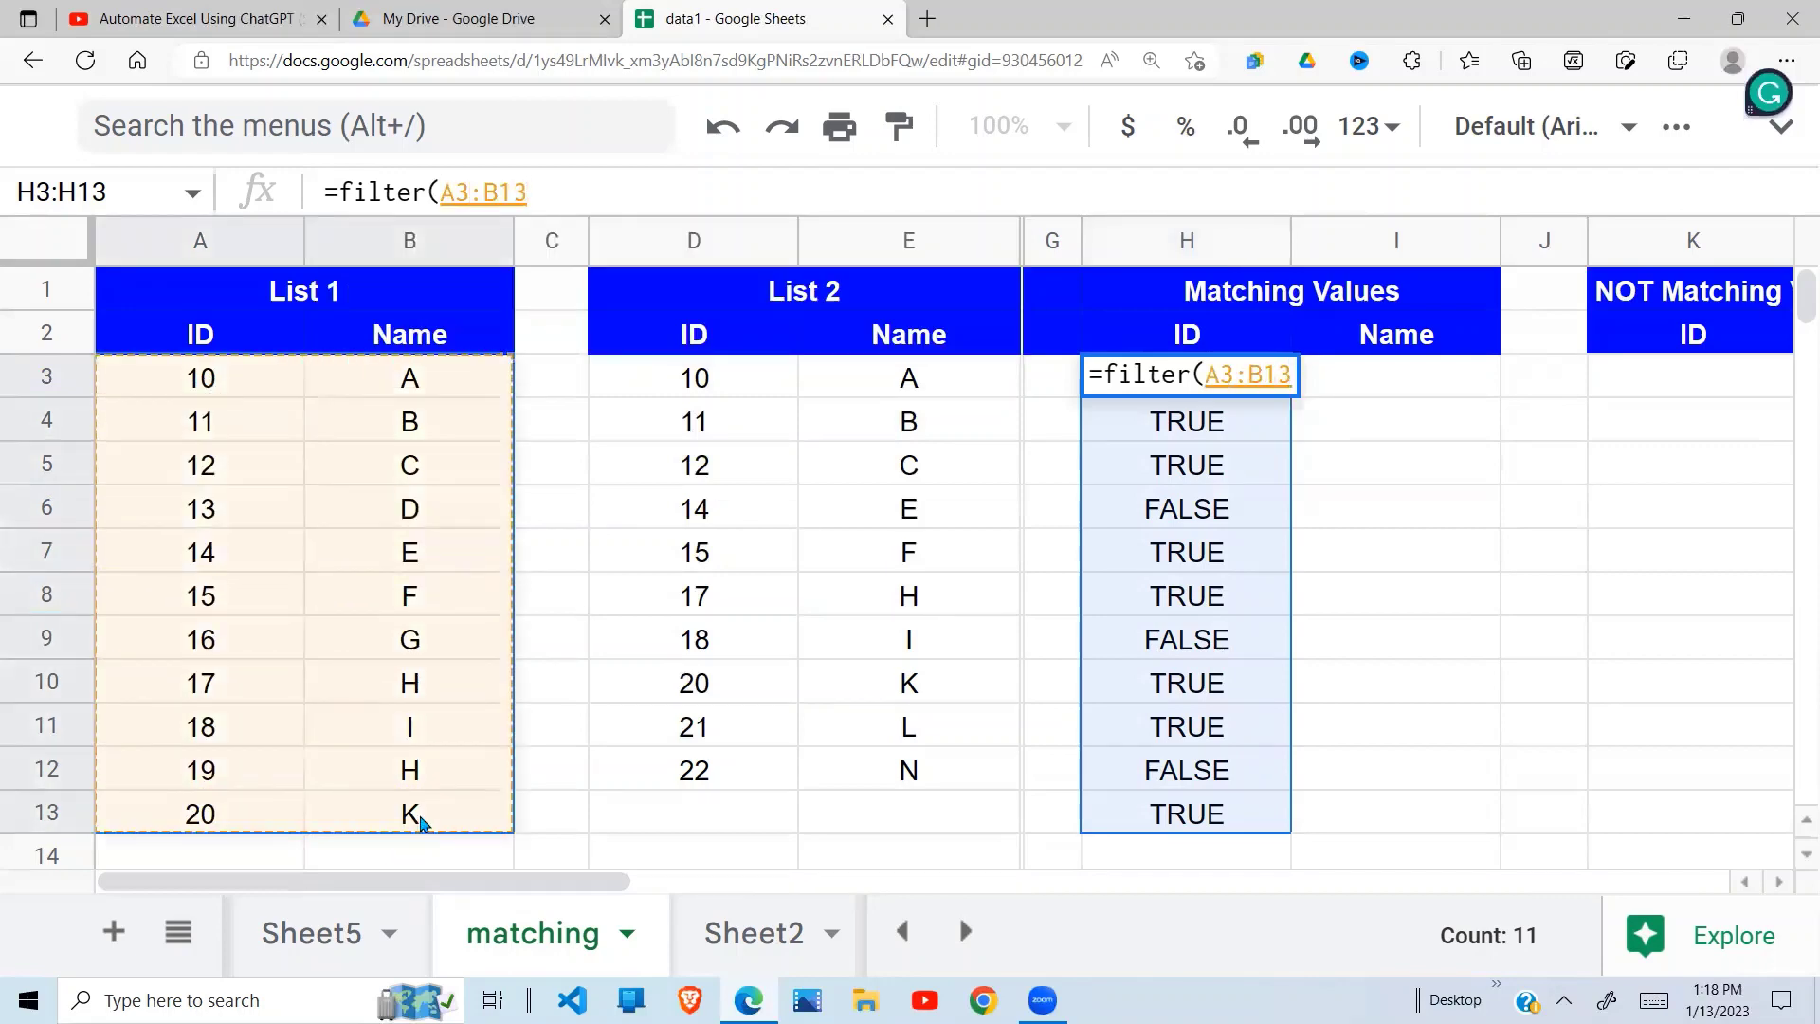
pyautogui.write(',')
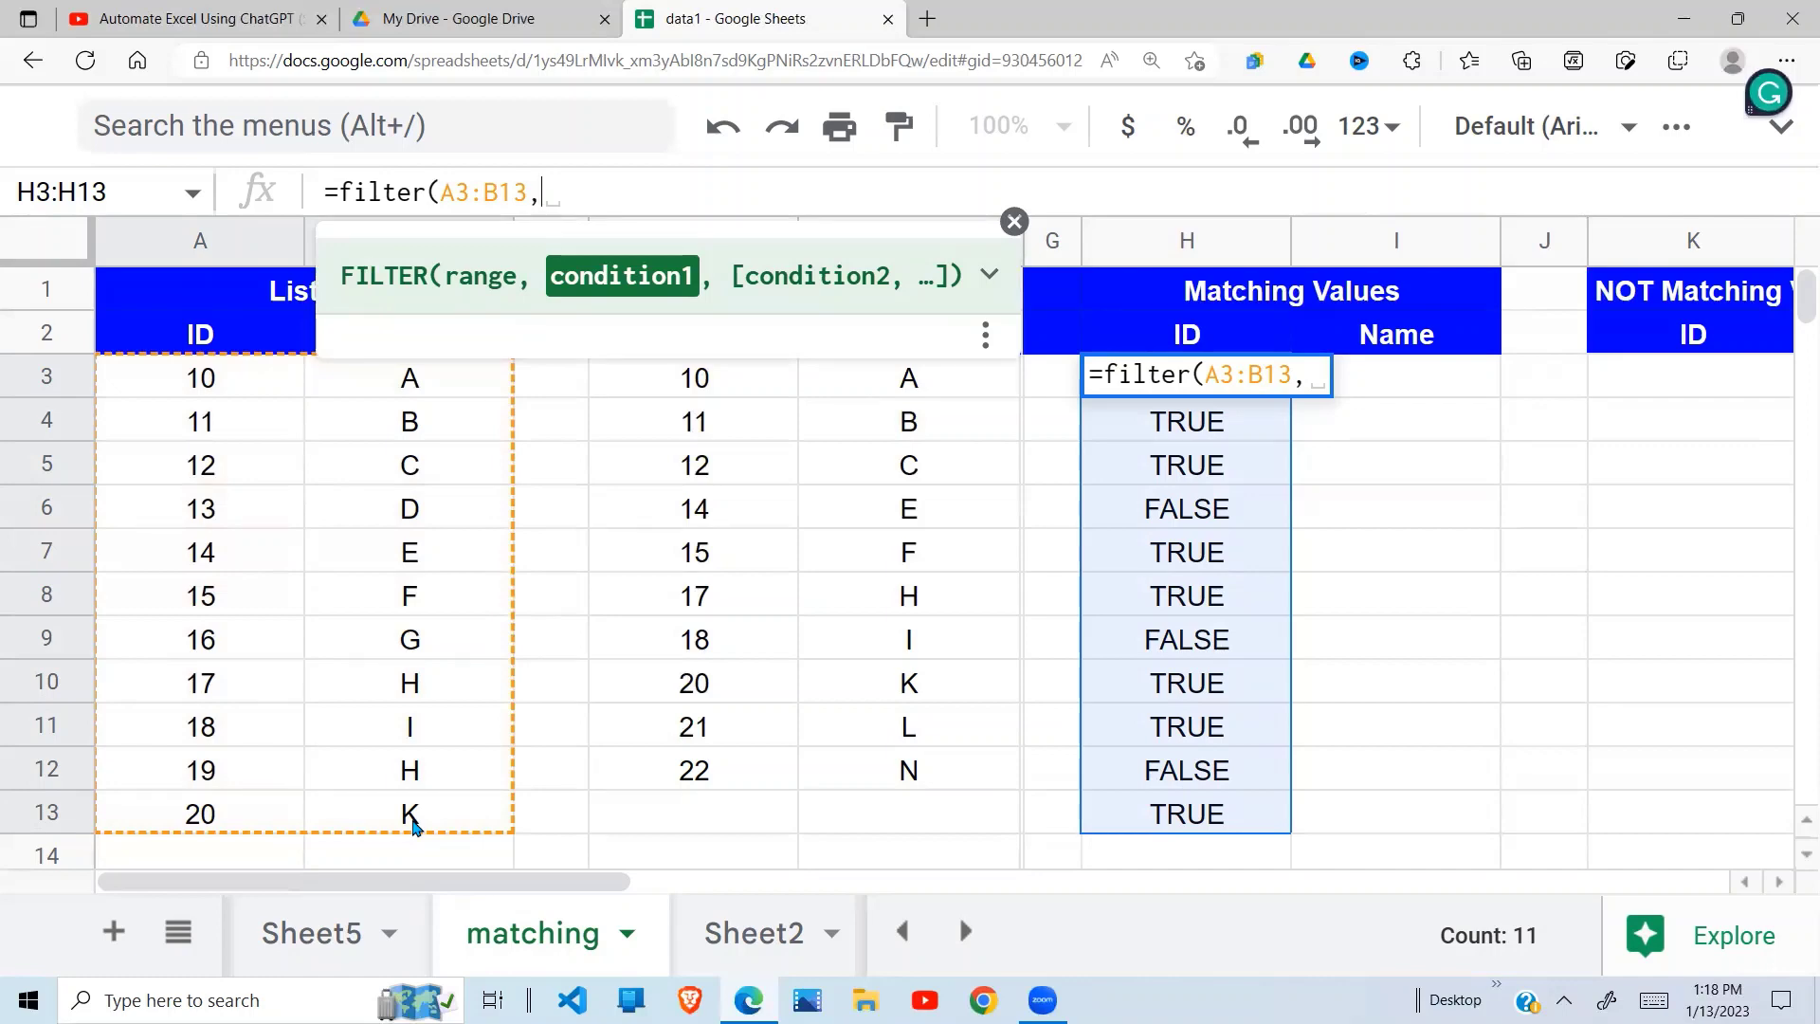
pyautogui.hotkey('ctrl', 'v')
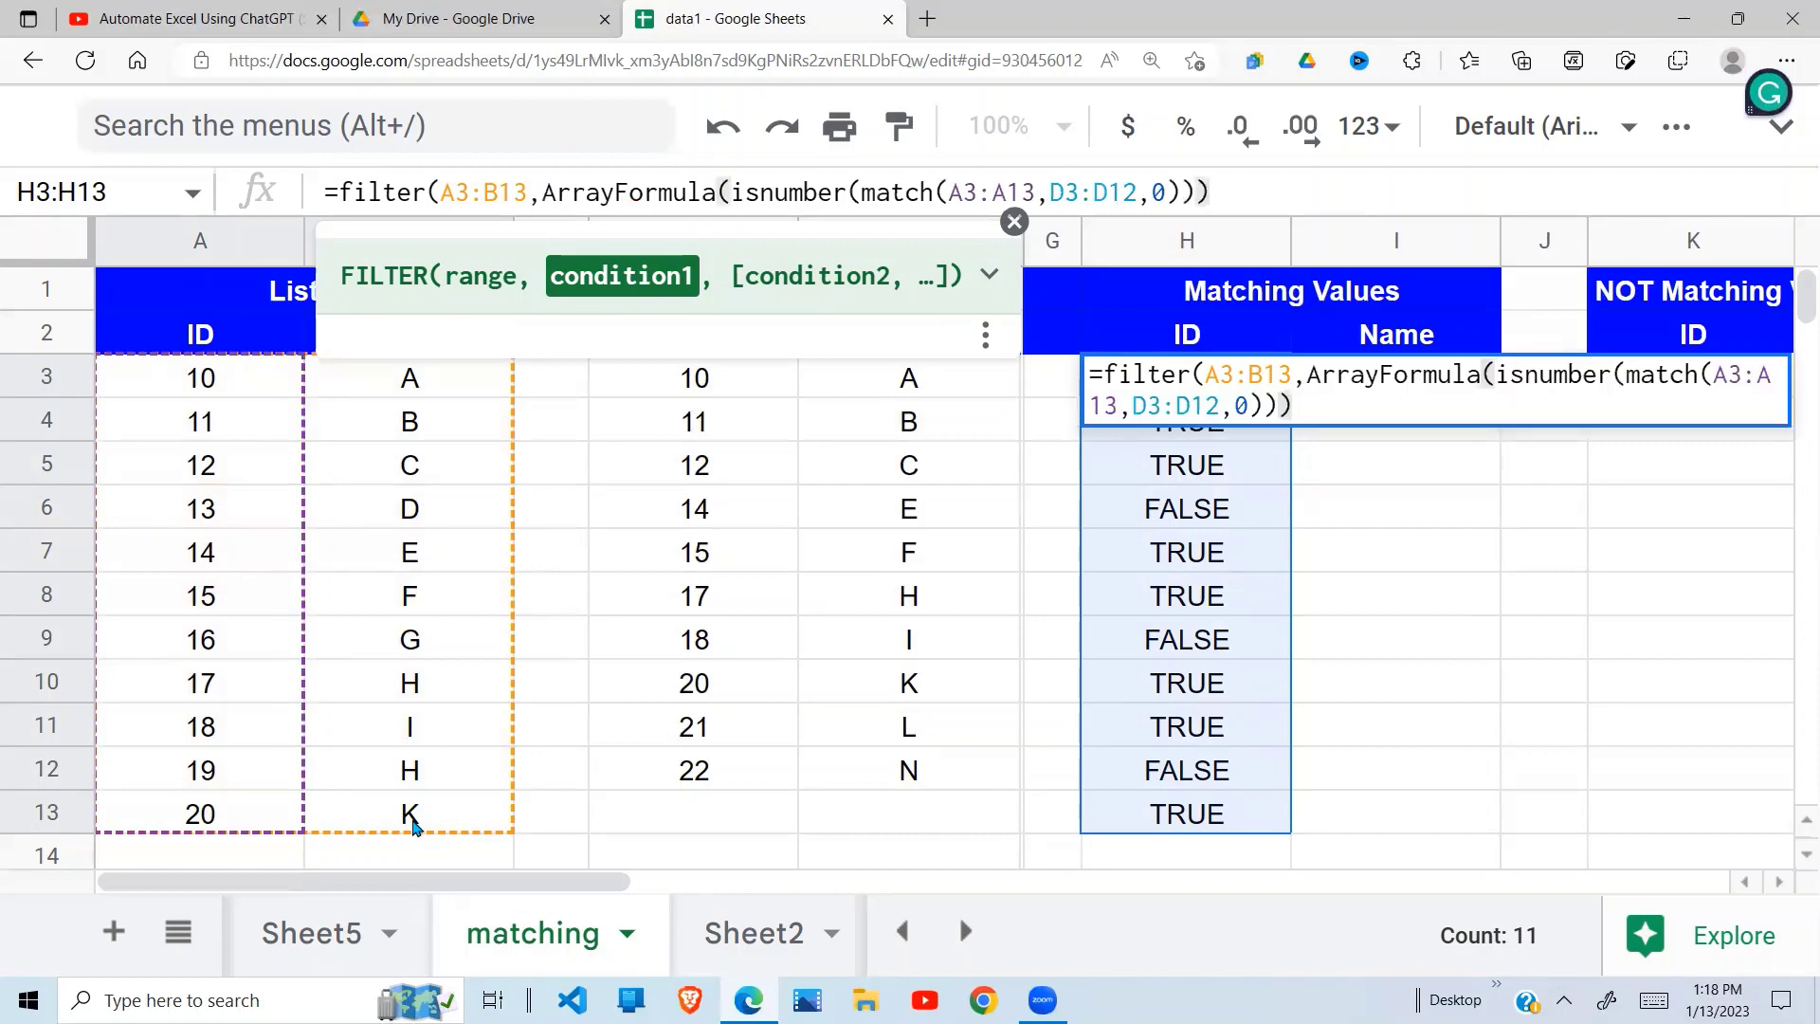
pyautogui.write(')')
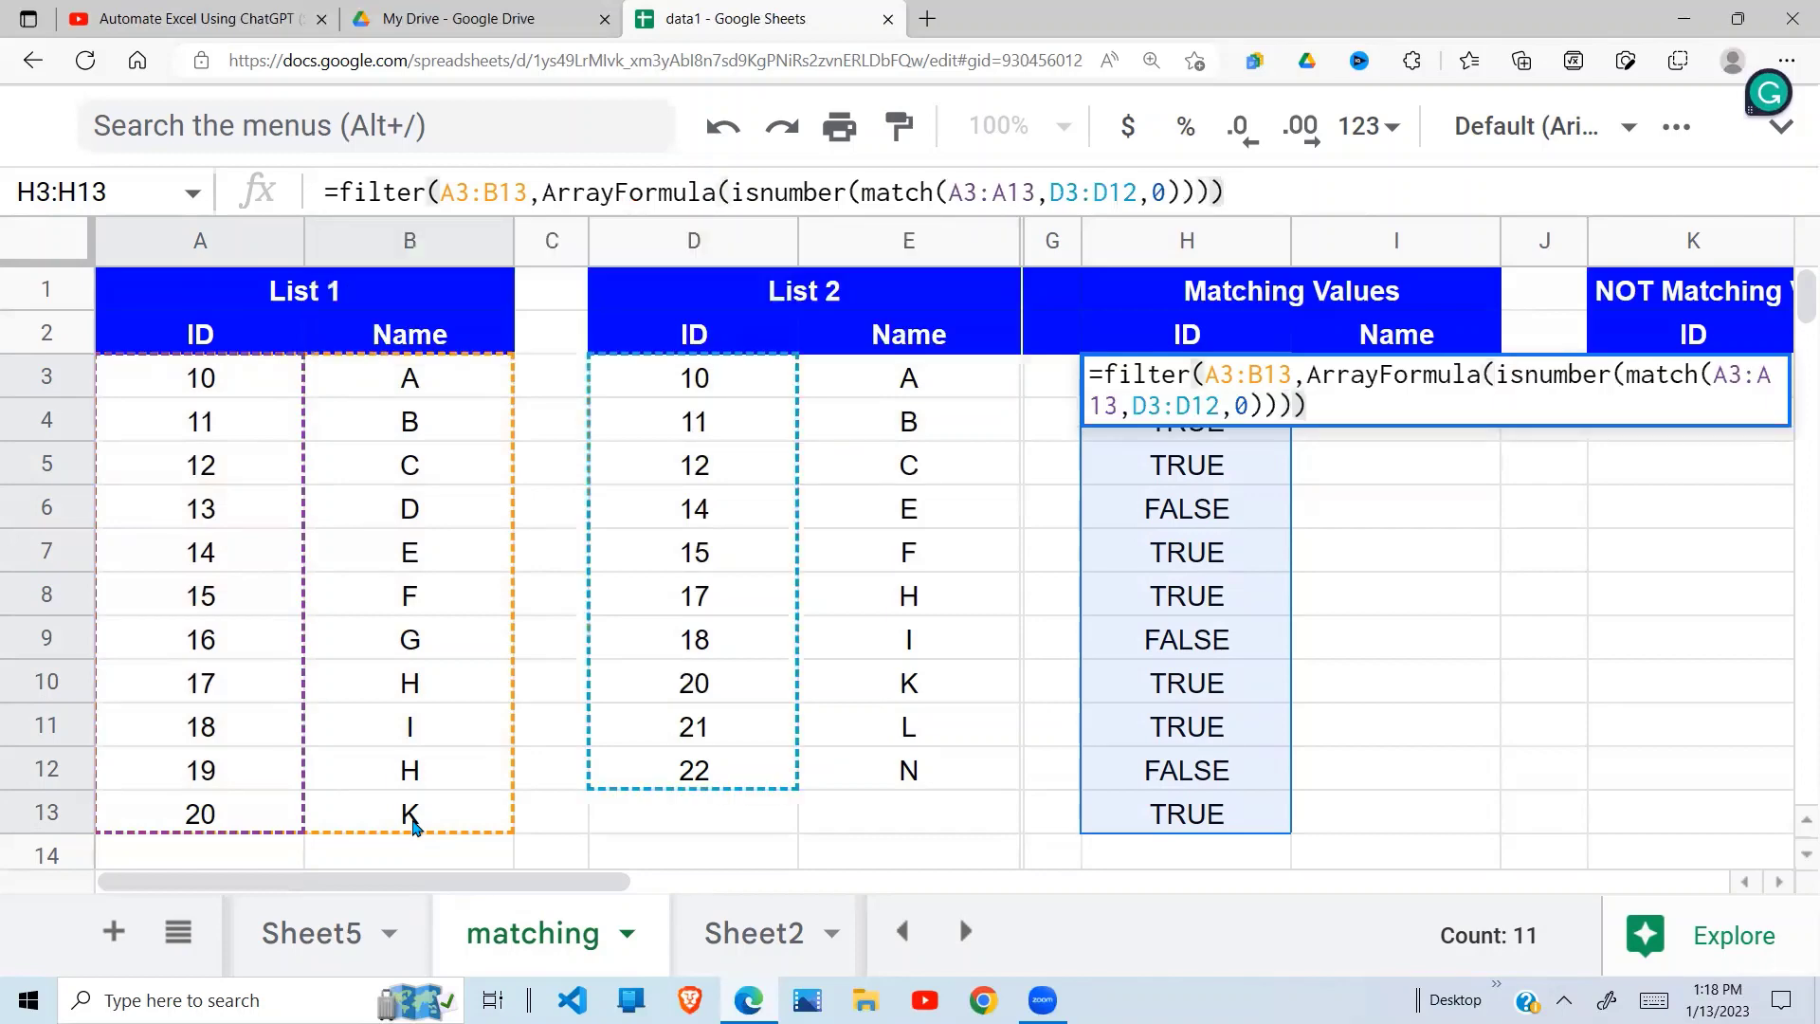
pyautogui.press('Return')
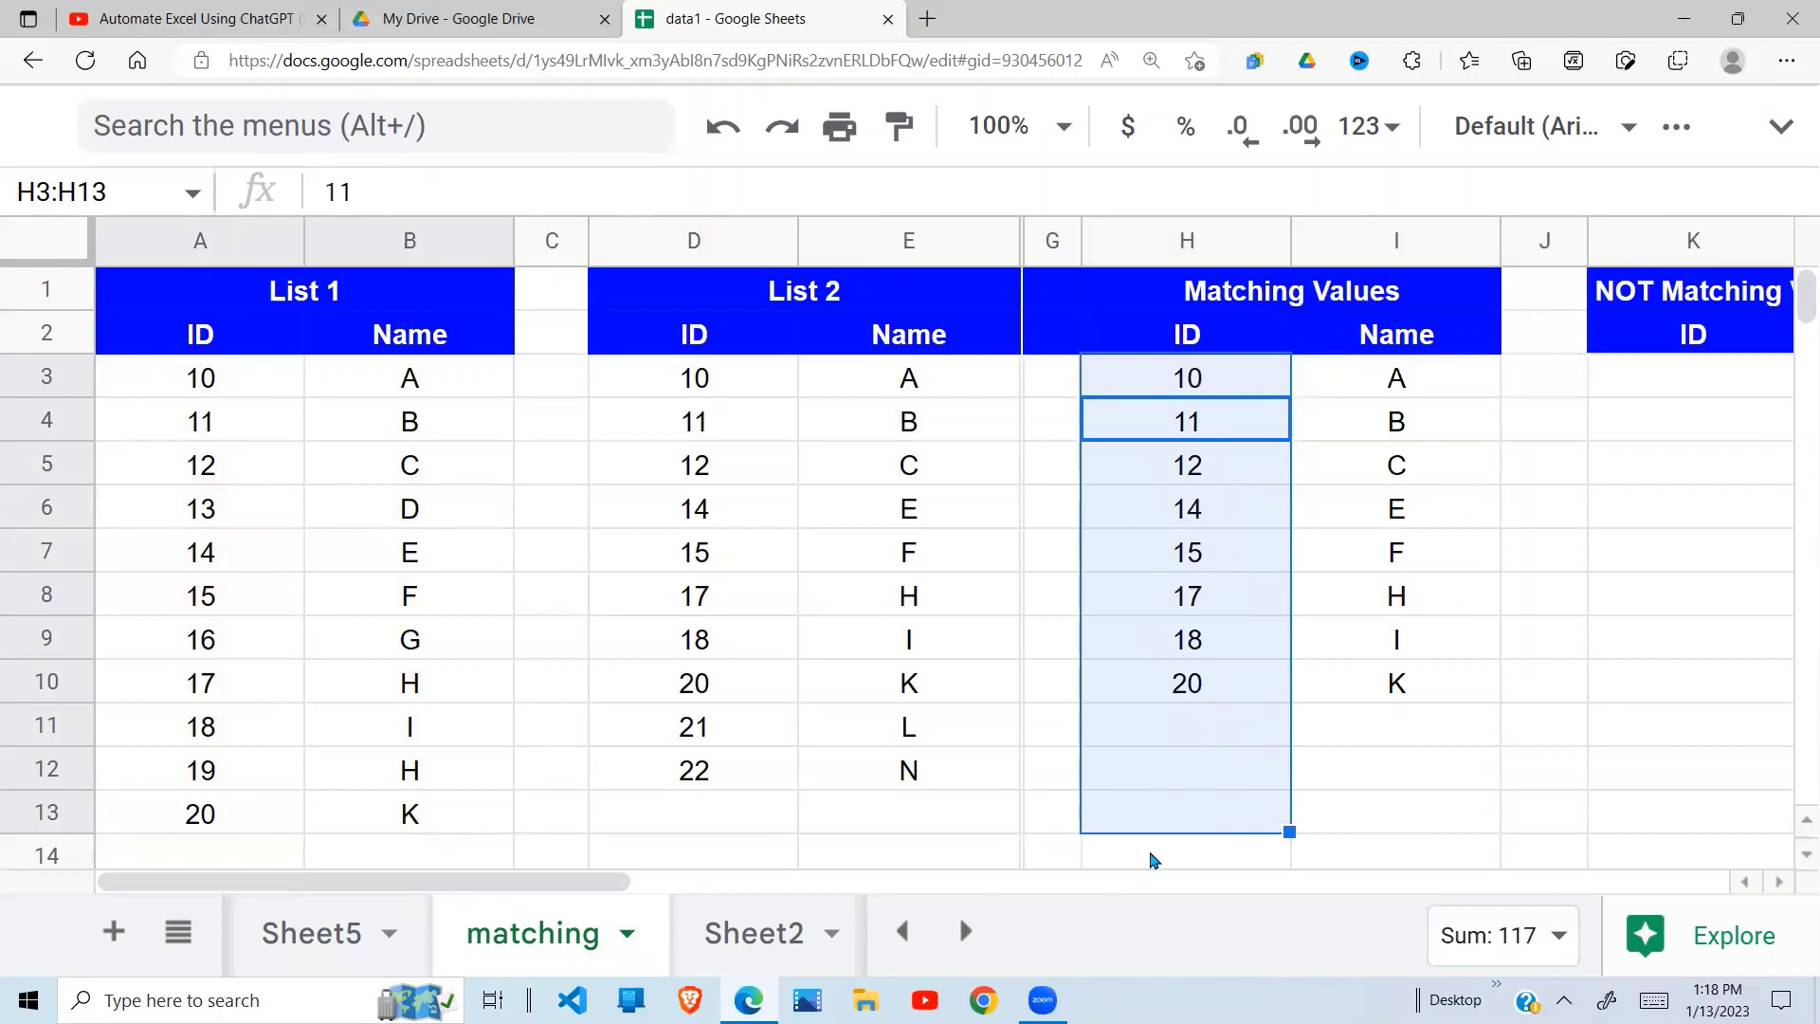
# Check the returned matching IDs and names, such as ID 12 and name H
pyautogui.click(1154, 859)
pyautogui.click(1406, 736)
pyautogui.click(1239, 471)
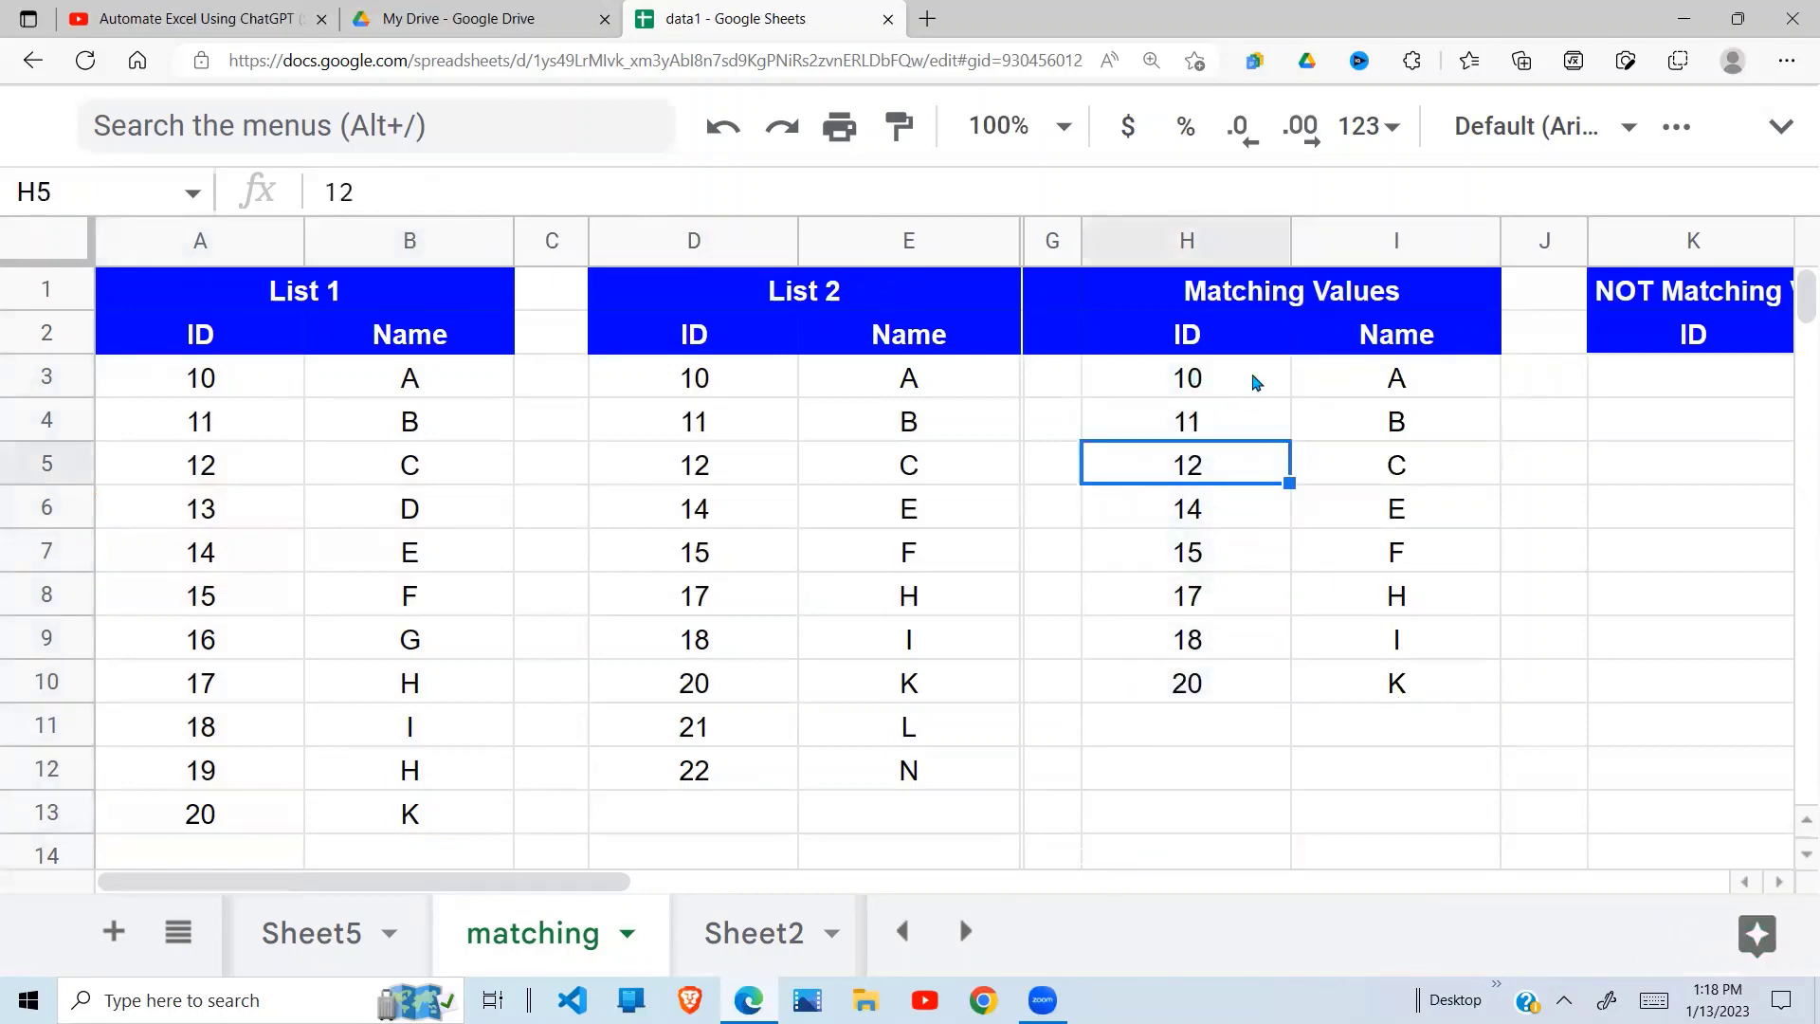
pyautogui.moveTo(1253, 382); pyautogui.dragTo(1394, 682)
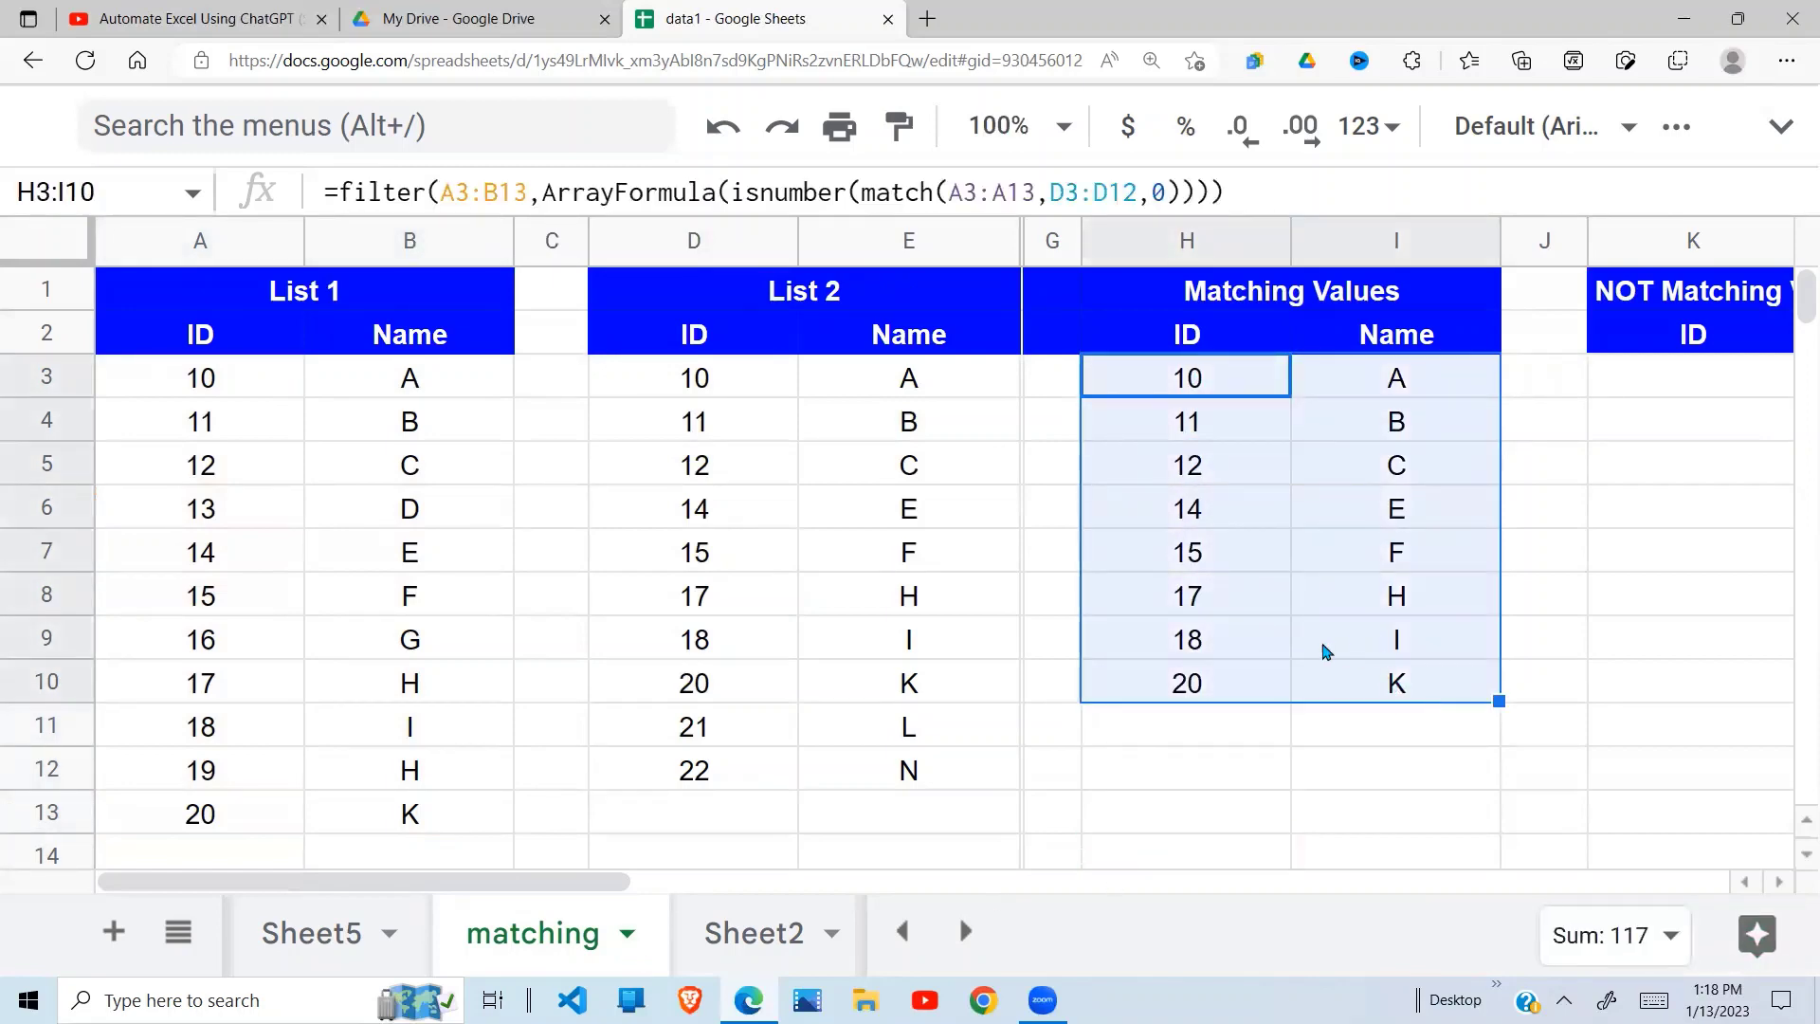
pyautogui.click(1327, 609)
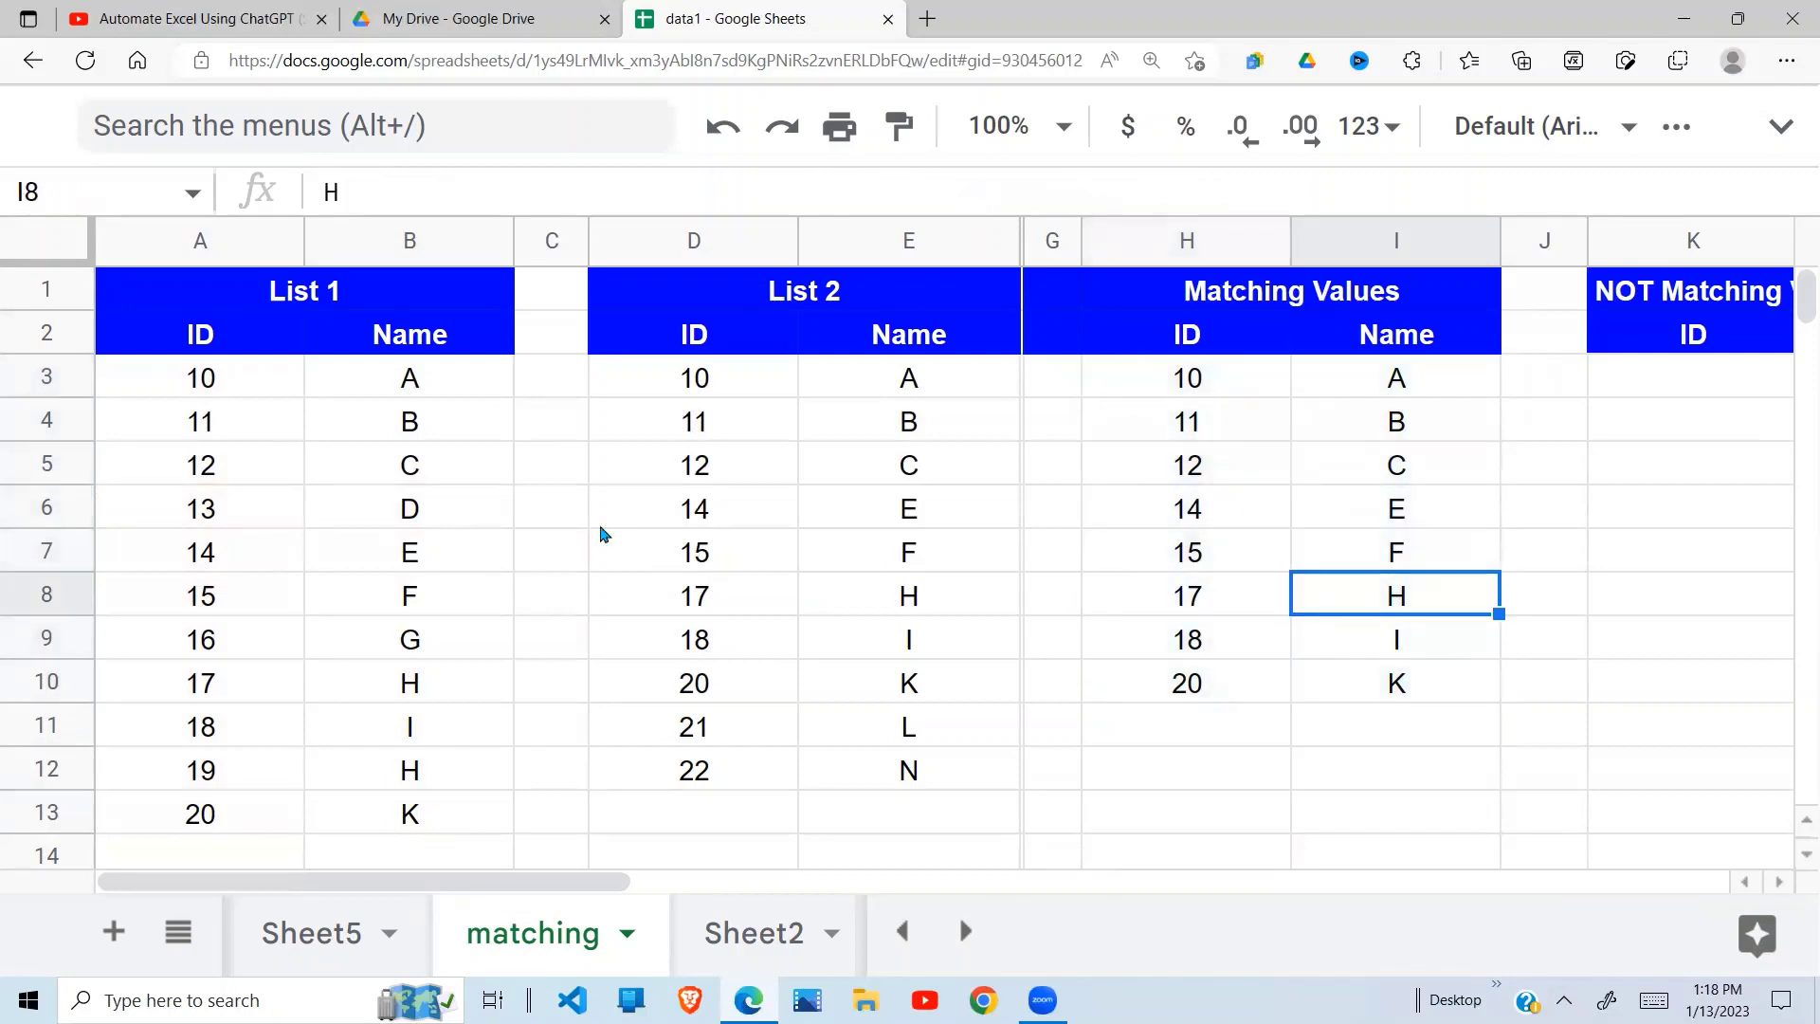
# Compare the List 1 and List 2 data with the eight filtered results, ending at name K
pyautogui.click(603, 520)
pyautogui.moveTo(220, 386); pyautogui.dragTo(408, 815)
pyautogui.click(758, 345)
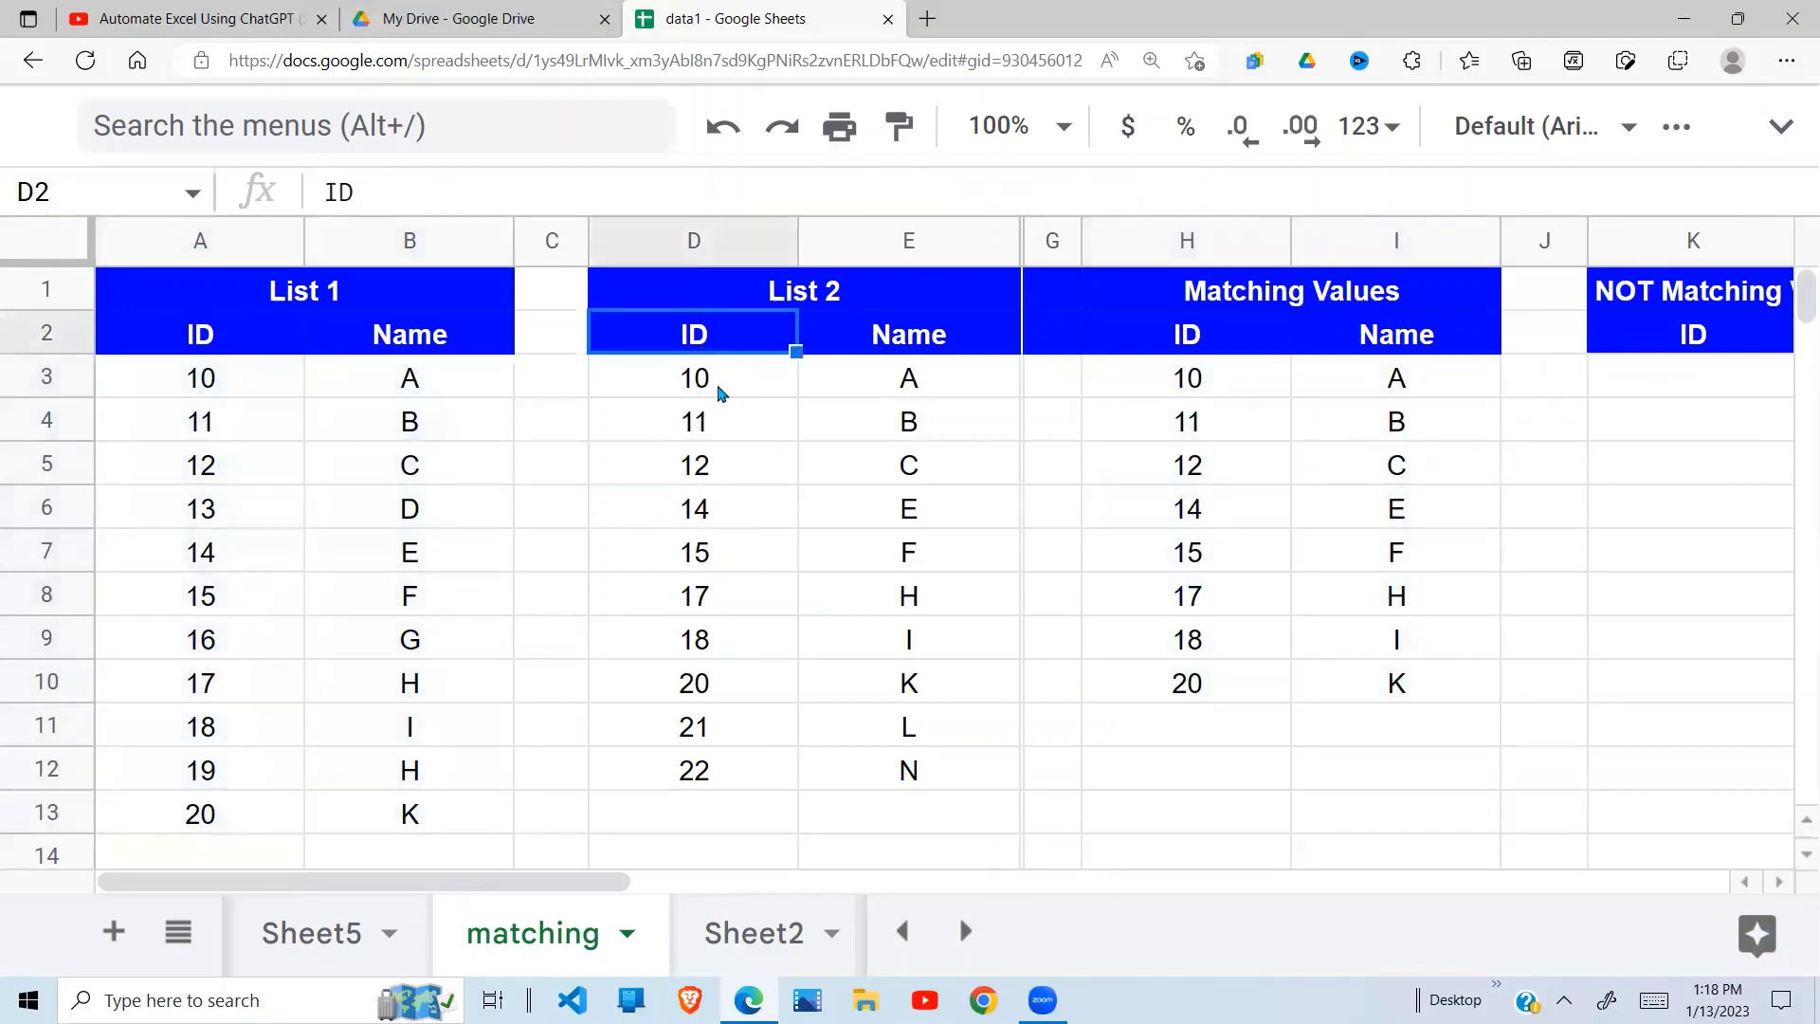
pyautogui.moveTo(716, 384); pyautogui.dragTo(861, 784)
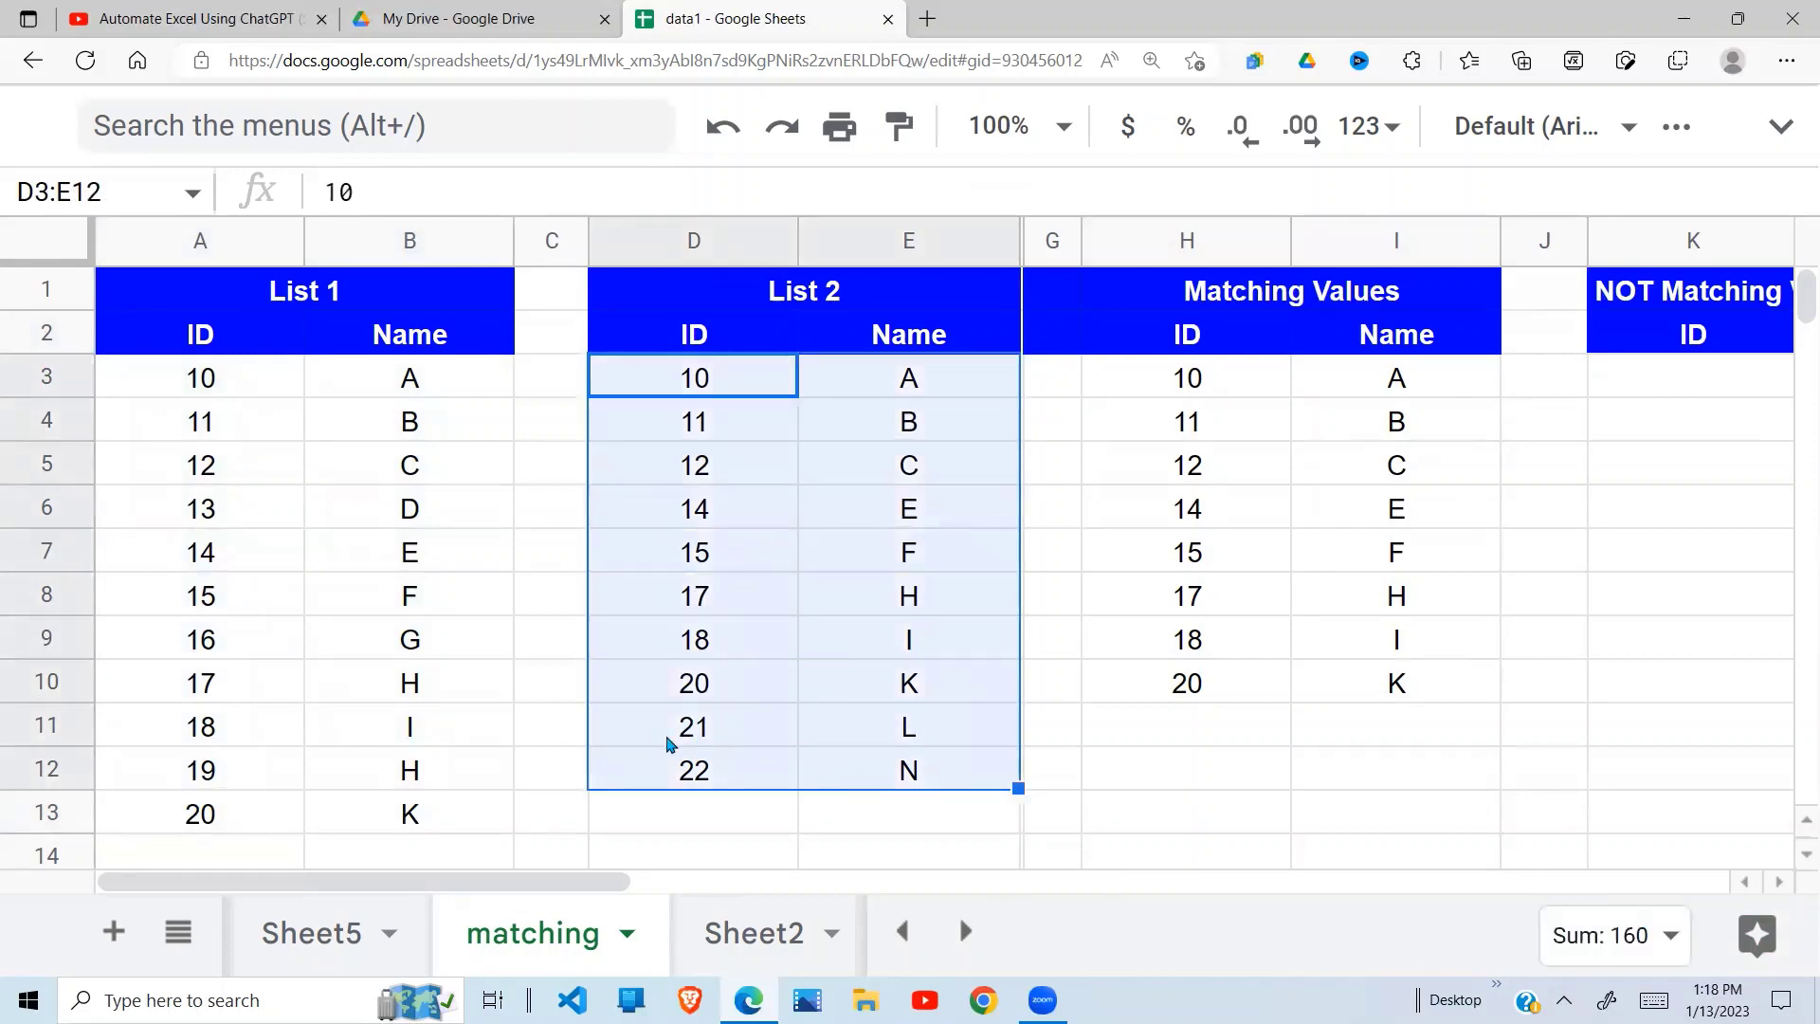
pyautogui.moveTo(670, 735); pyautogui.dragTo(863, 785)
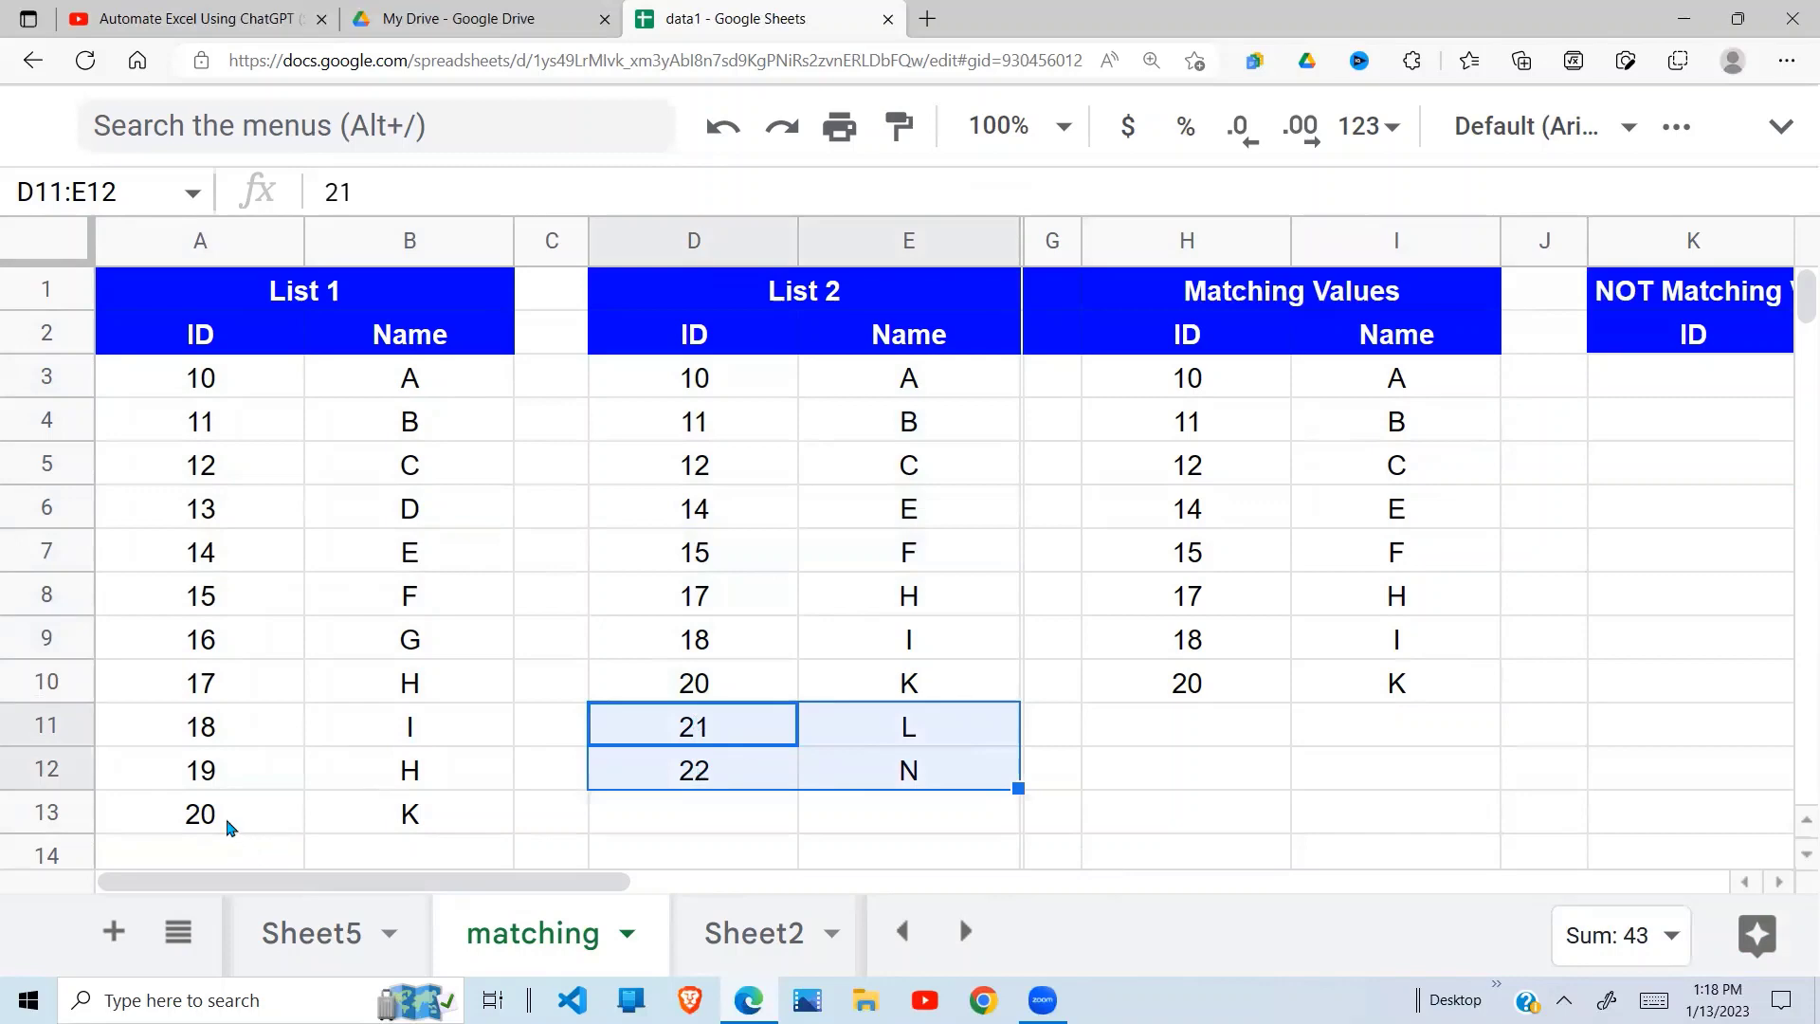
pyautogui.click(1266, 727)
pyautogui.moveTo(1192, 388); pyautogui.dragTo(1393, 683)
pyautogui.click(1265, 759)
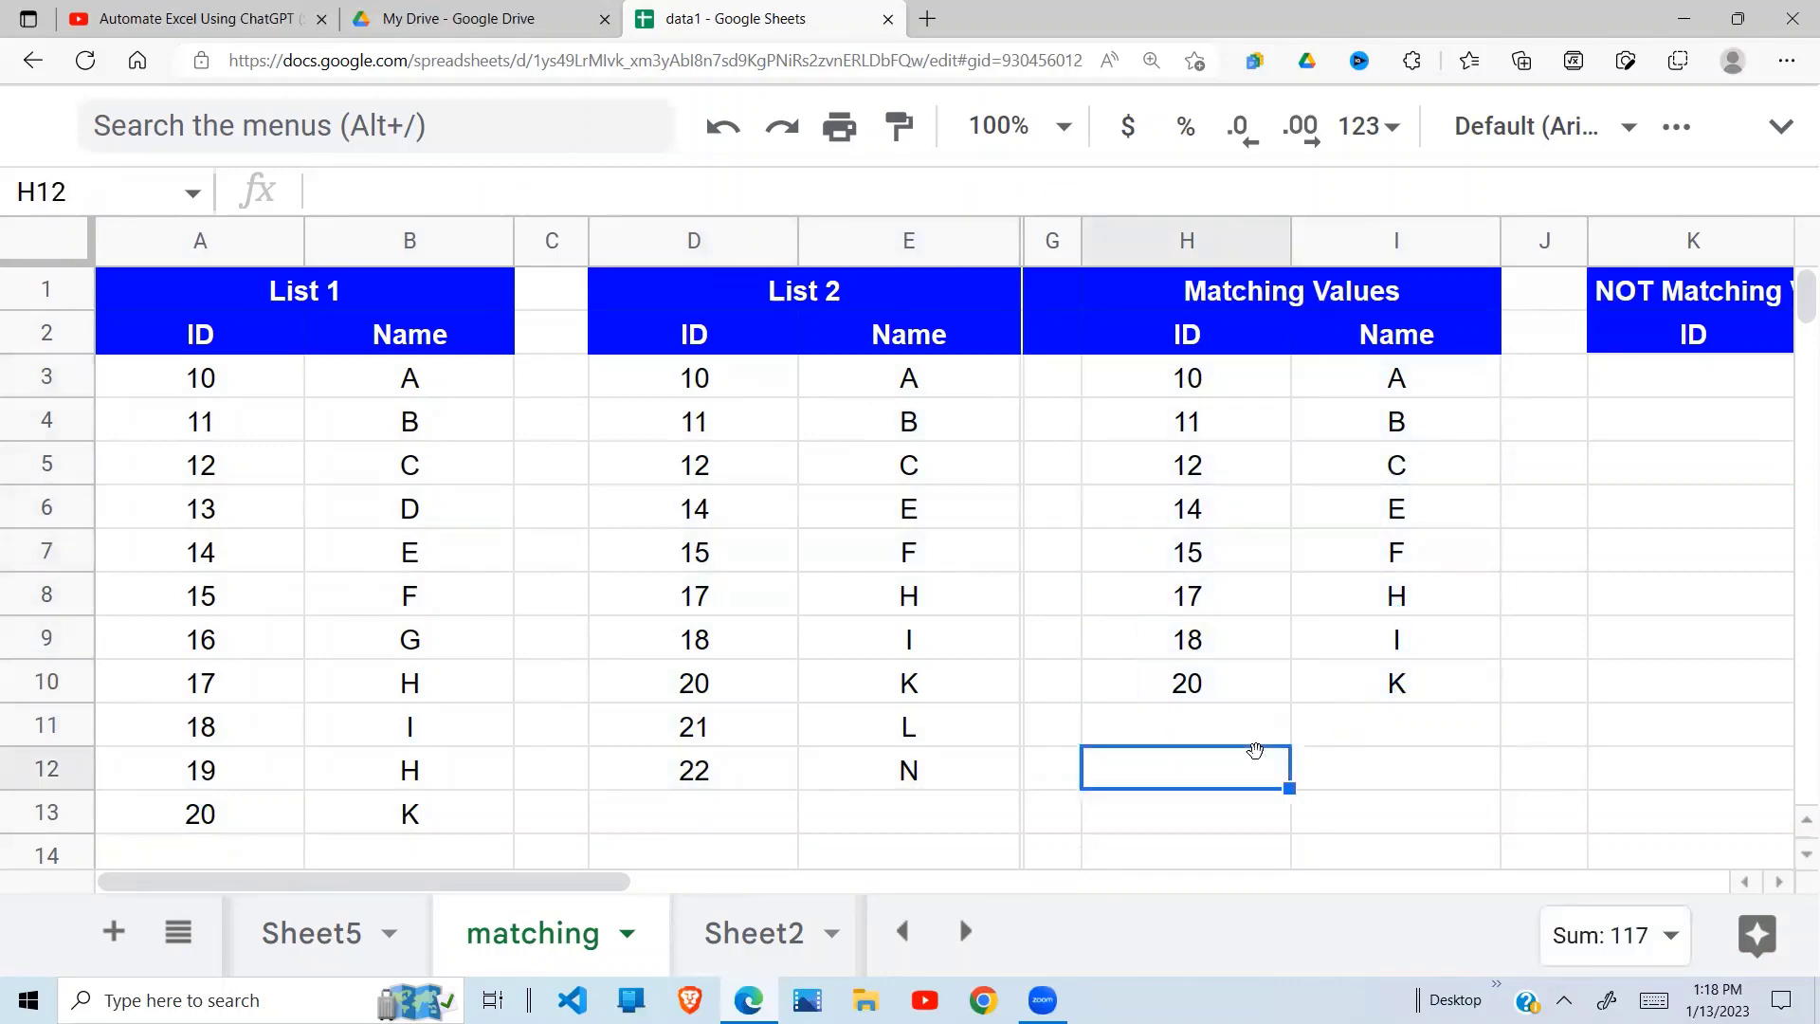
pyautogui.click(1313, 673)
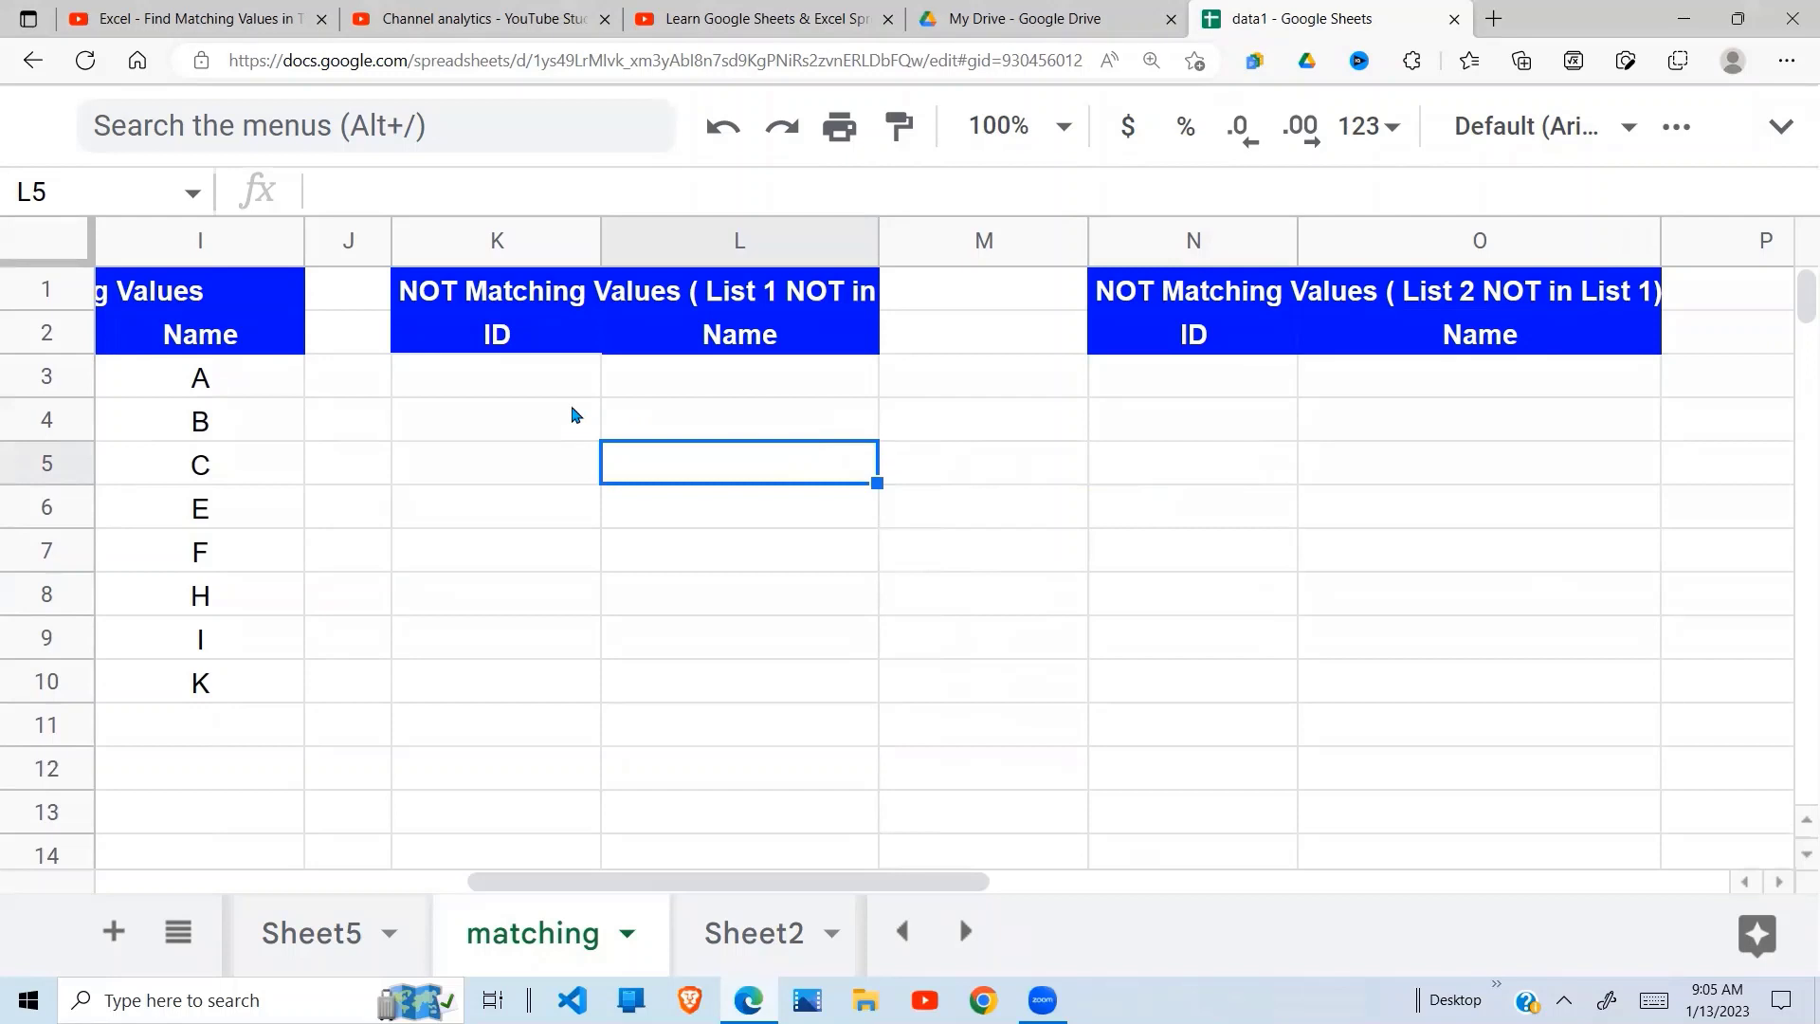
pyautogui.click(578, 416)
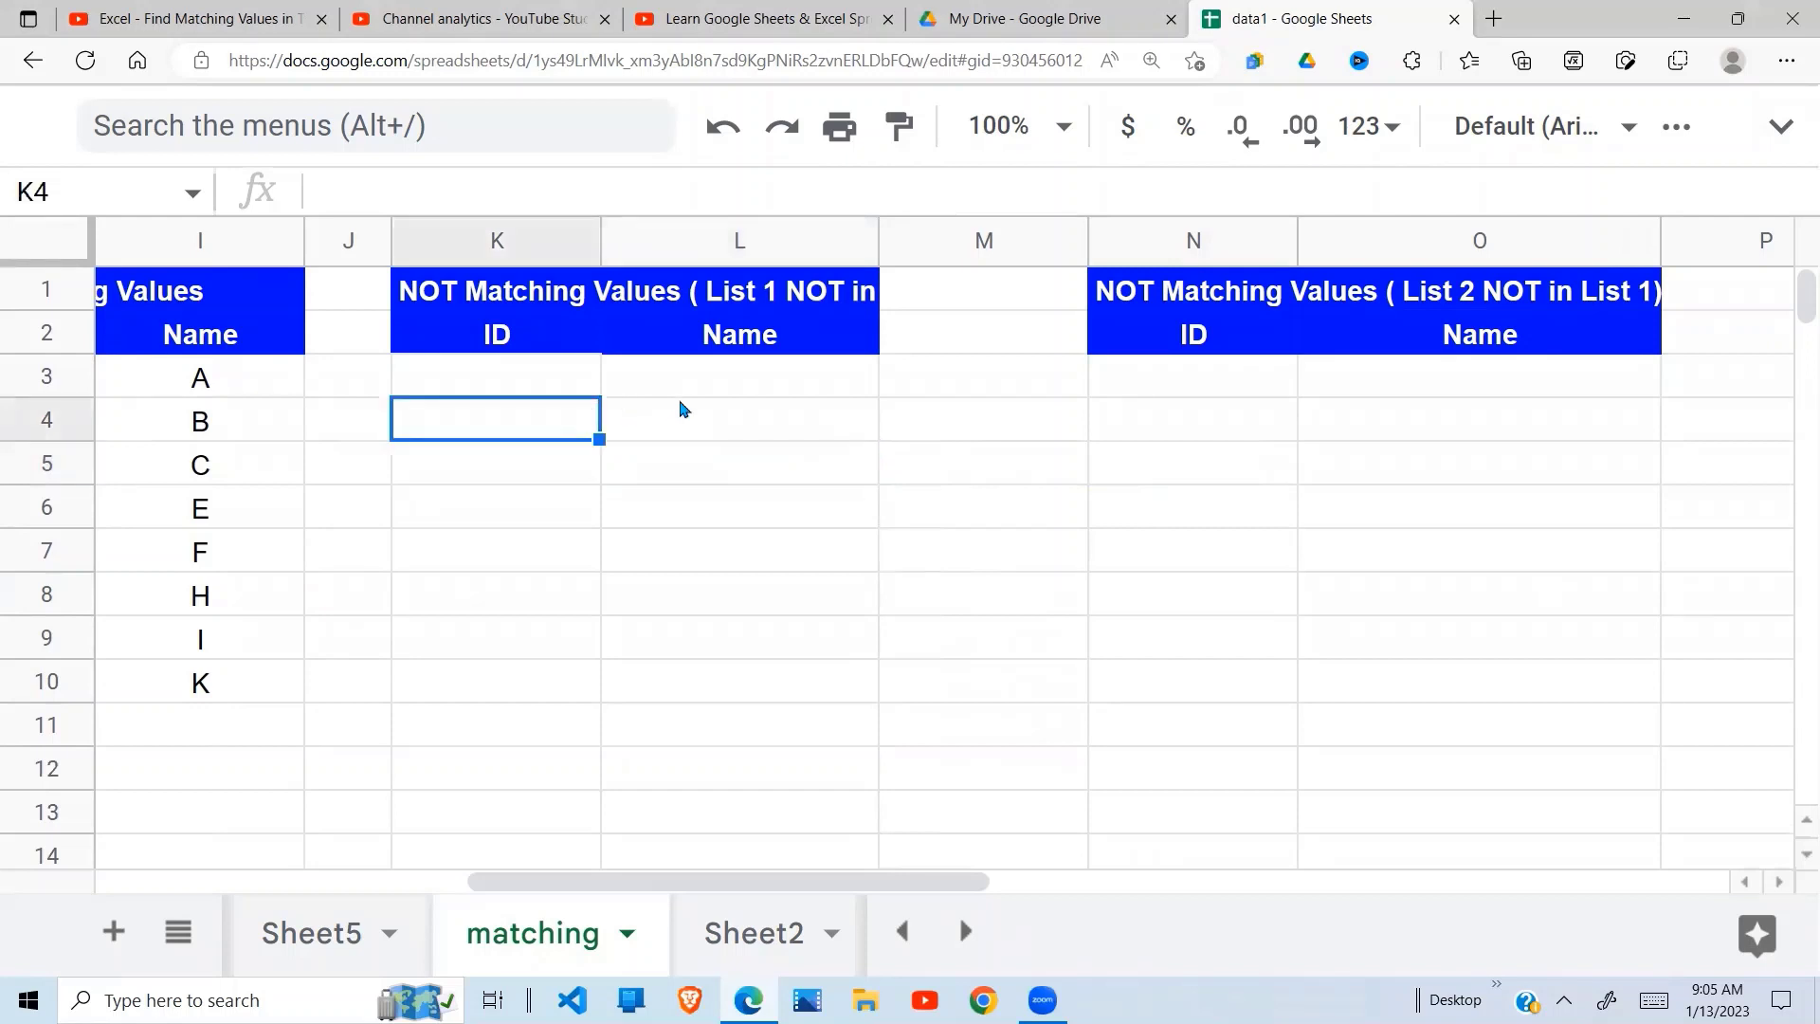
pyautogui.click(595, 461)
pyautogui.click(527, 297)
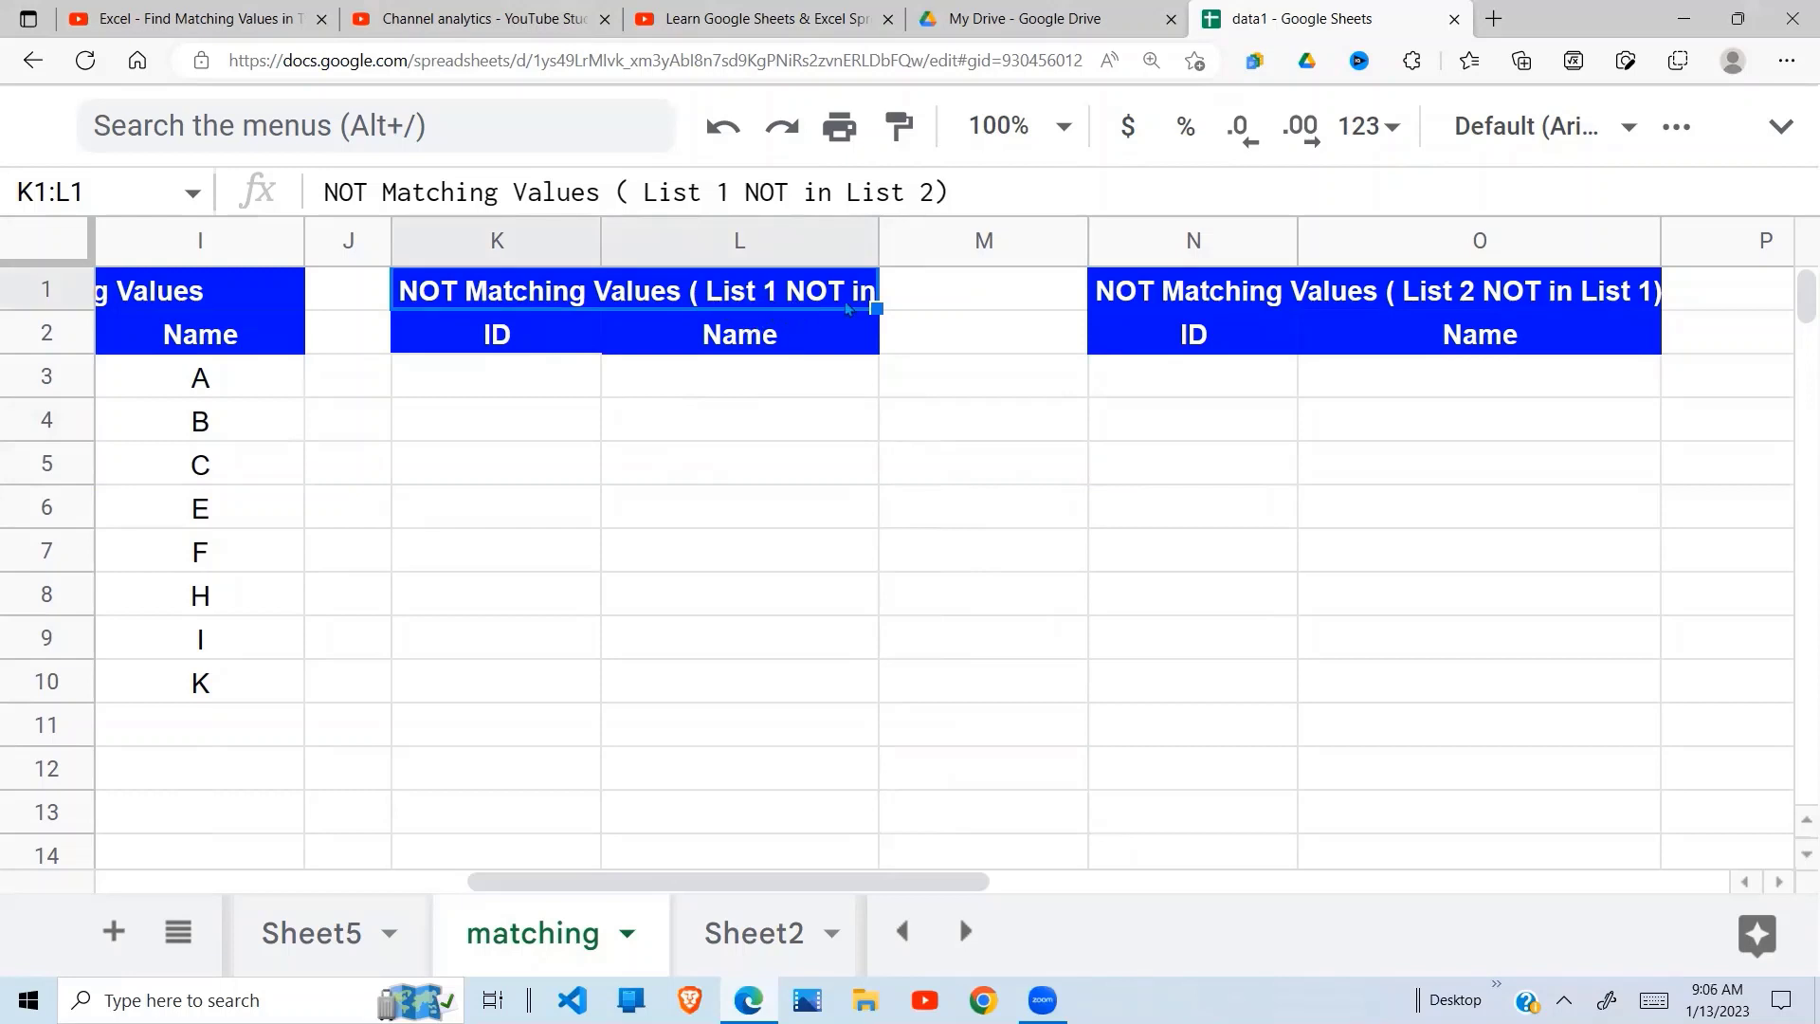
pyautogui.click(533, 381)
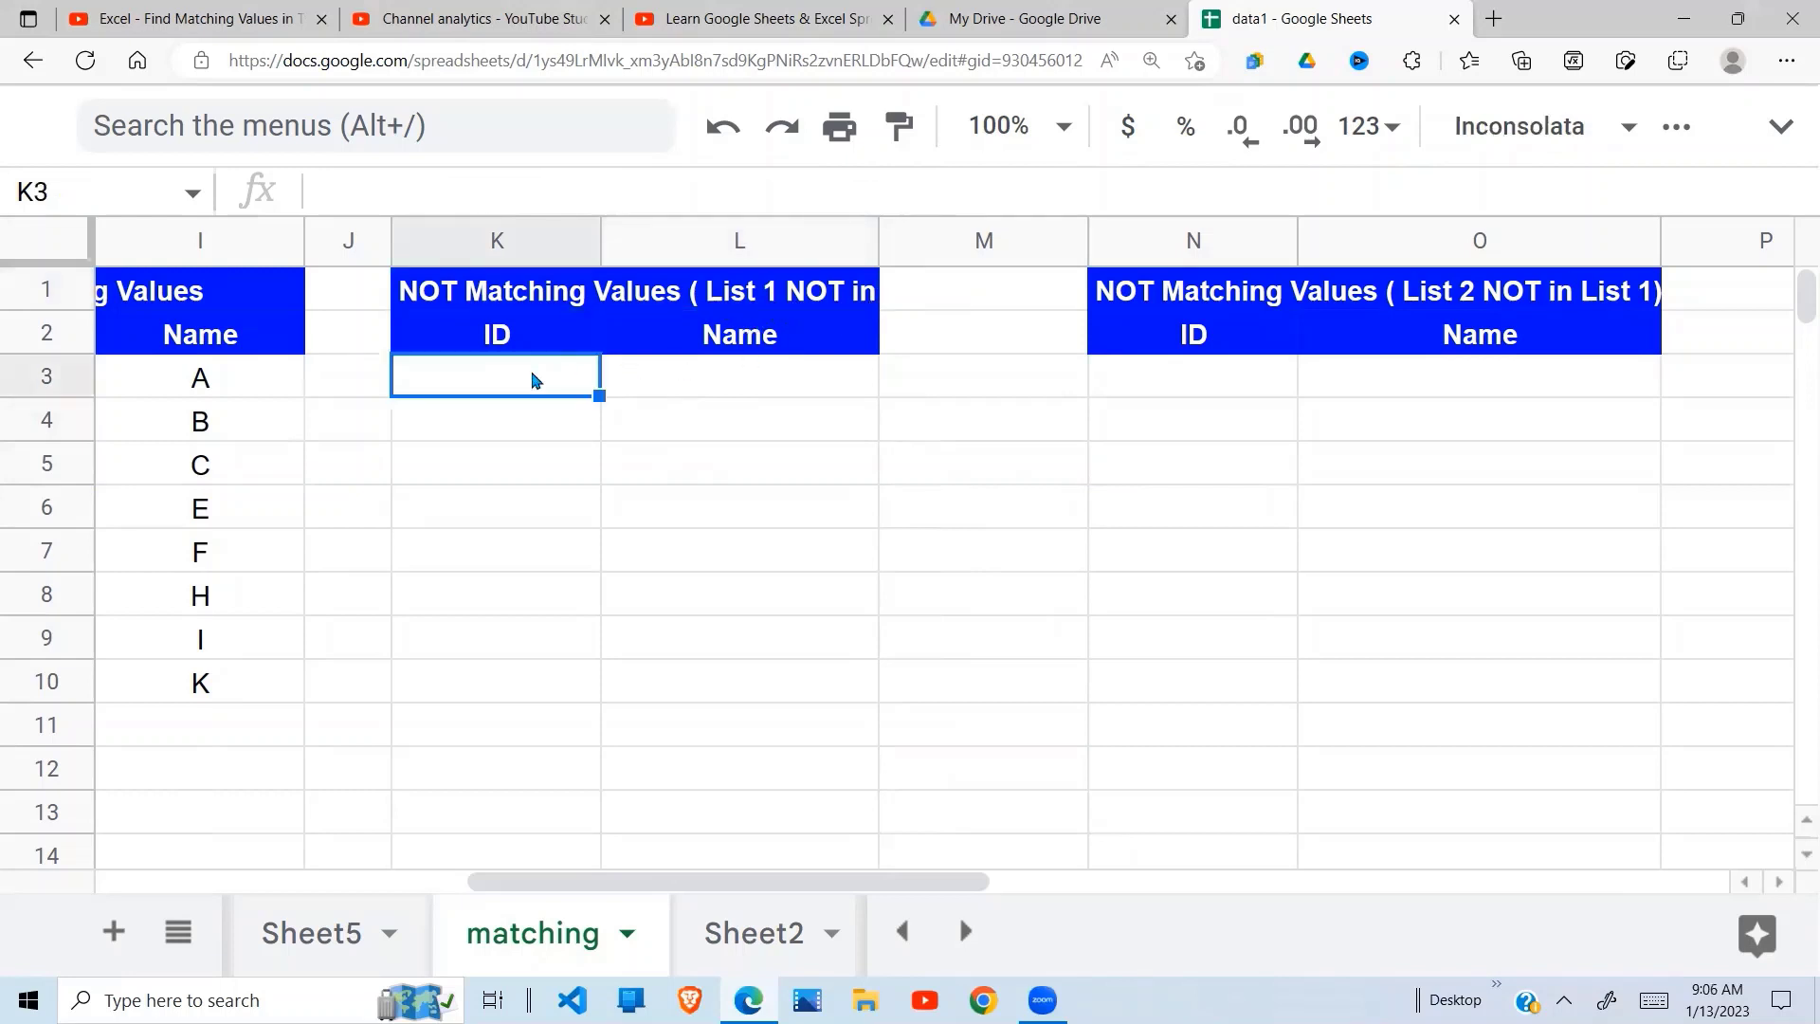
pyautogui.press('Left')
pyautogui.press('Left')
pyautogui.press('Left')
pyautogui.press('Left')
pyautogui.press('Left')
pyautogui.press('Left')
pyautogui.press('Left')
pyautogui.press('Left')
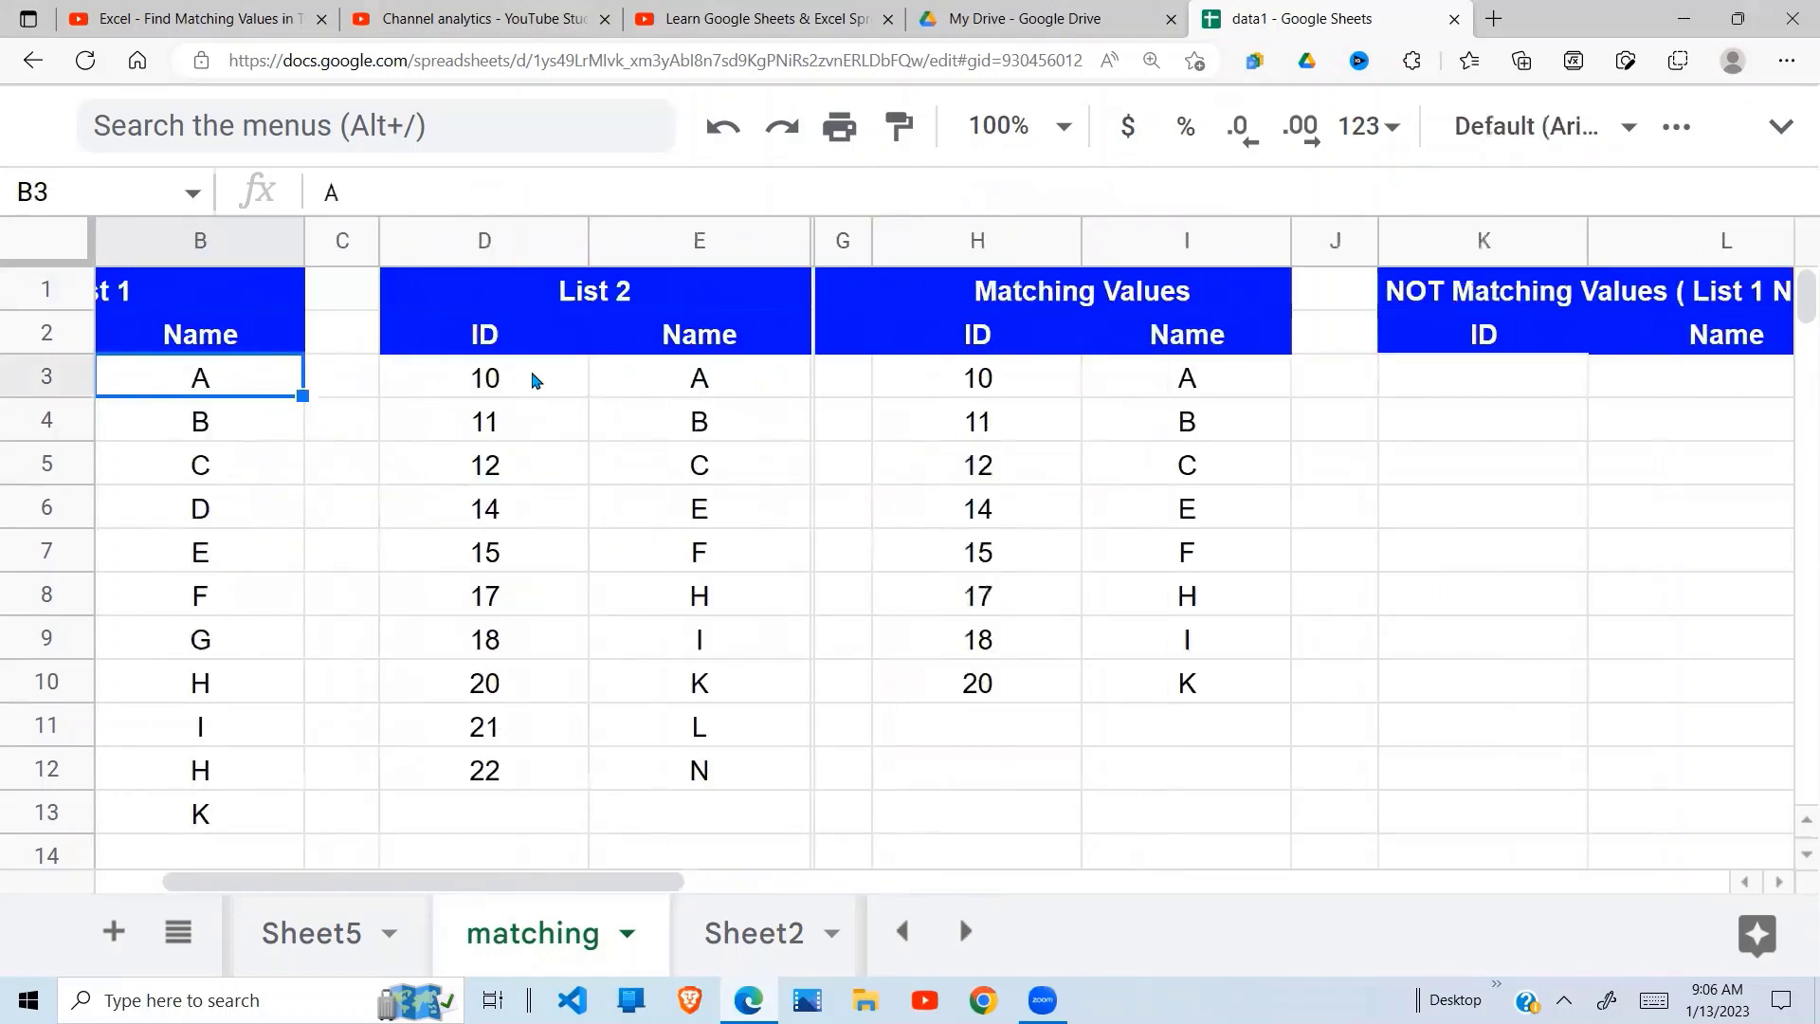
pyautogui.press('Left')
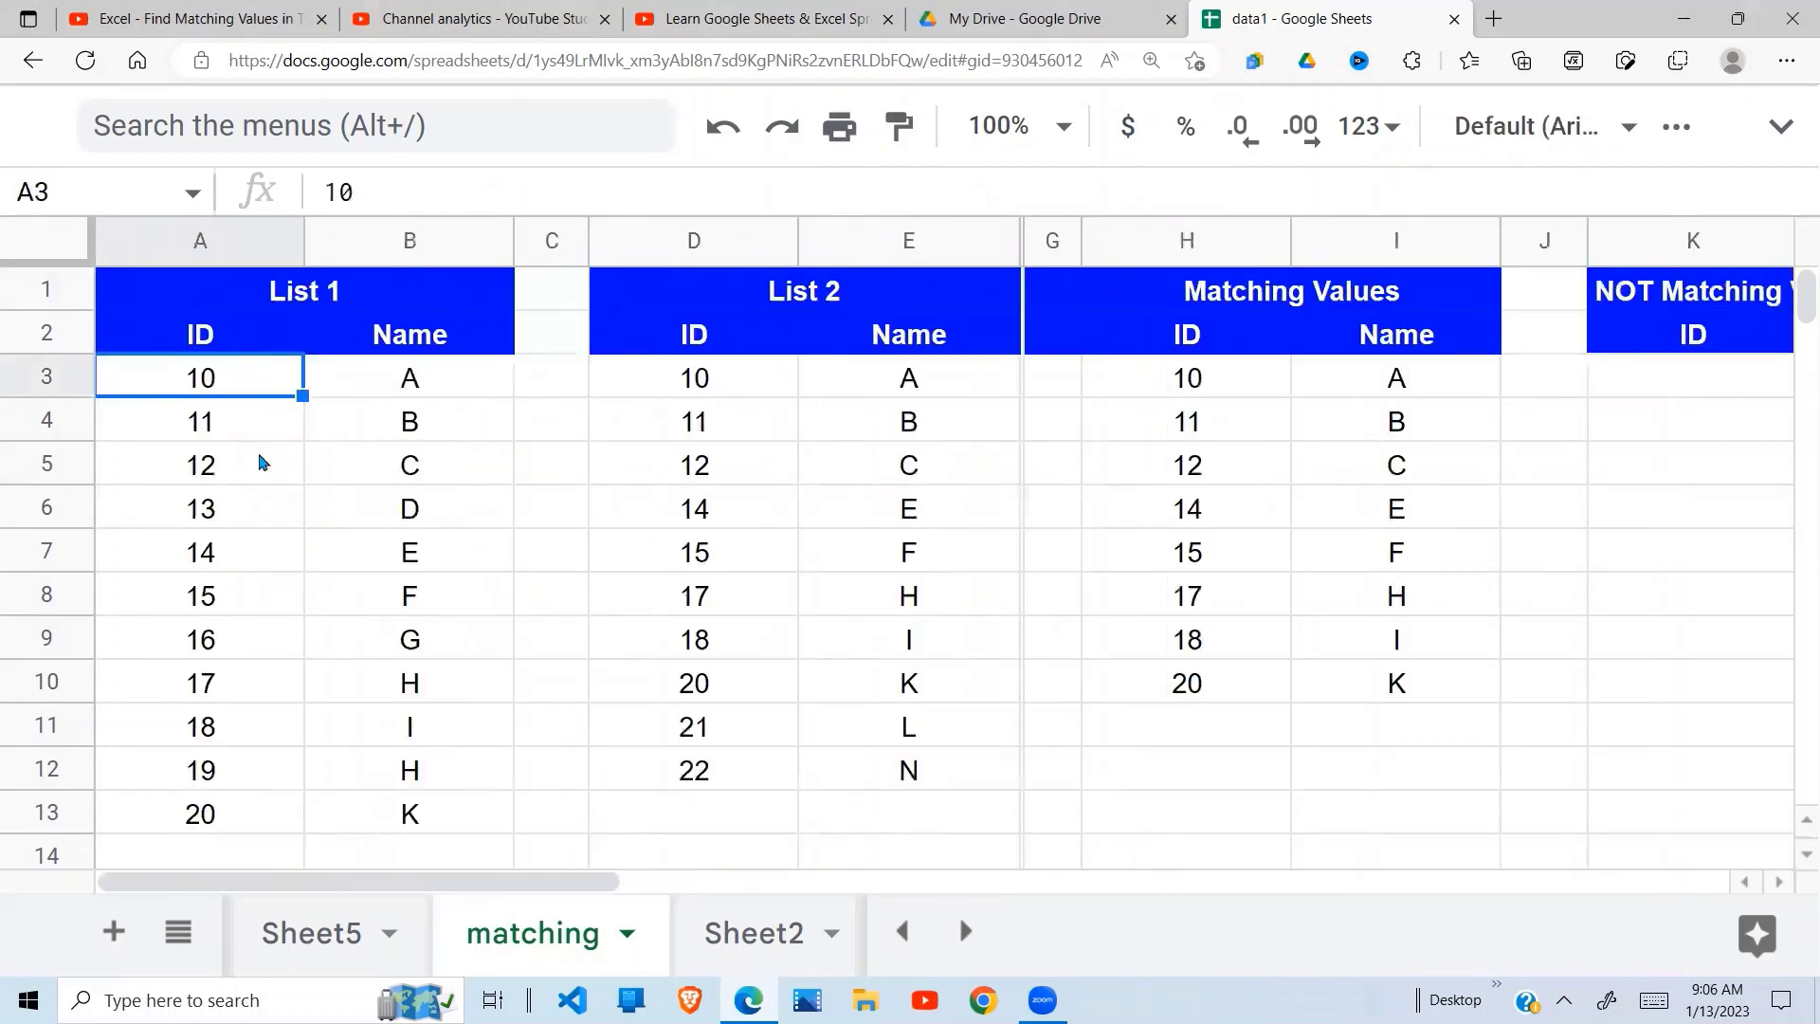
pyautogui.click(237, 484)
pyautogui.click(280, 392)
pyautogui.moveTo(280, 391); pyautogui.dragTo(410, 841)
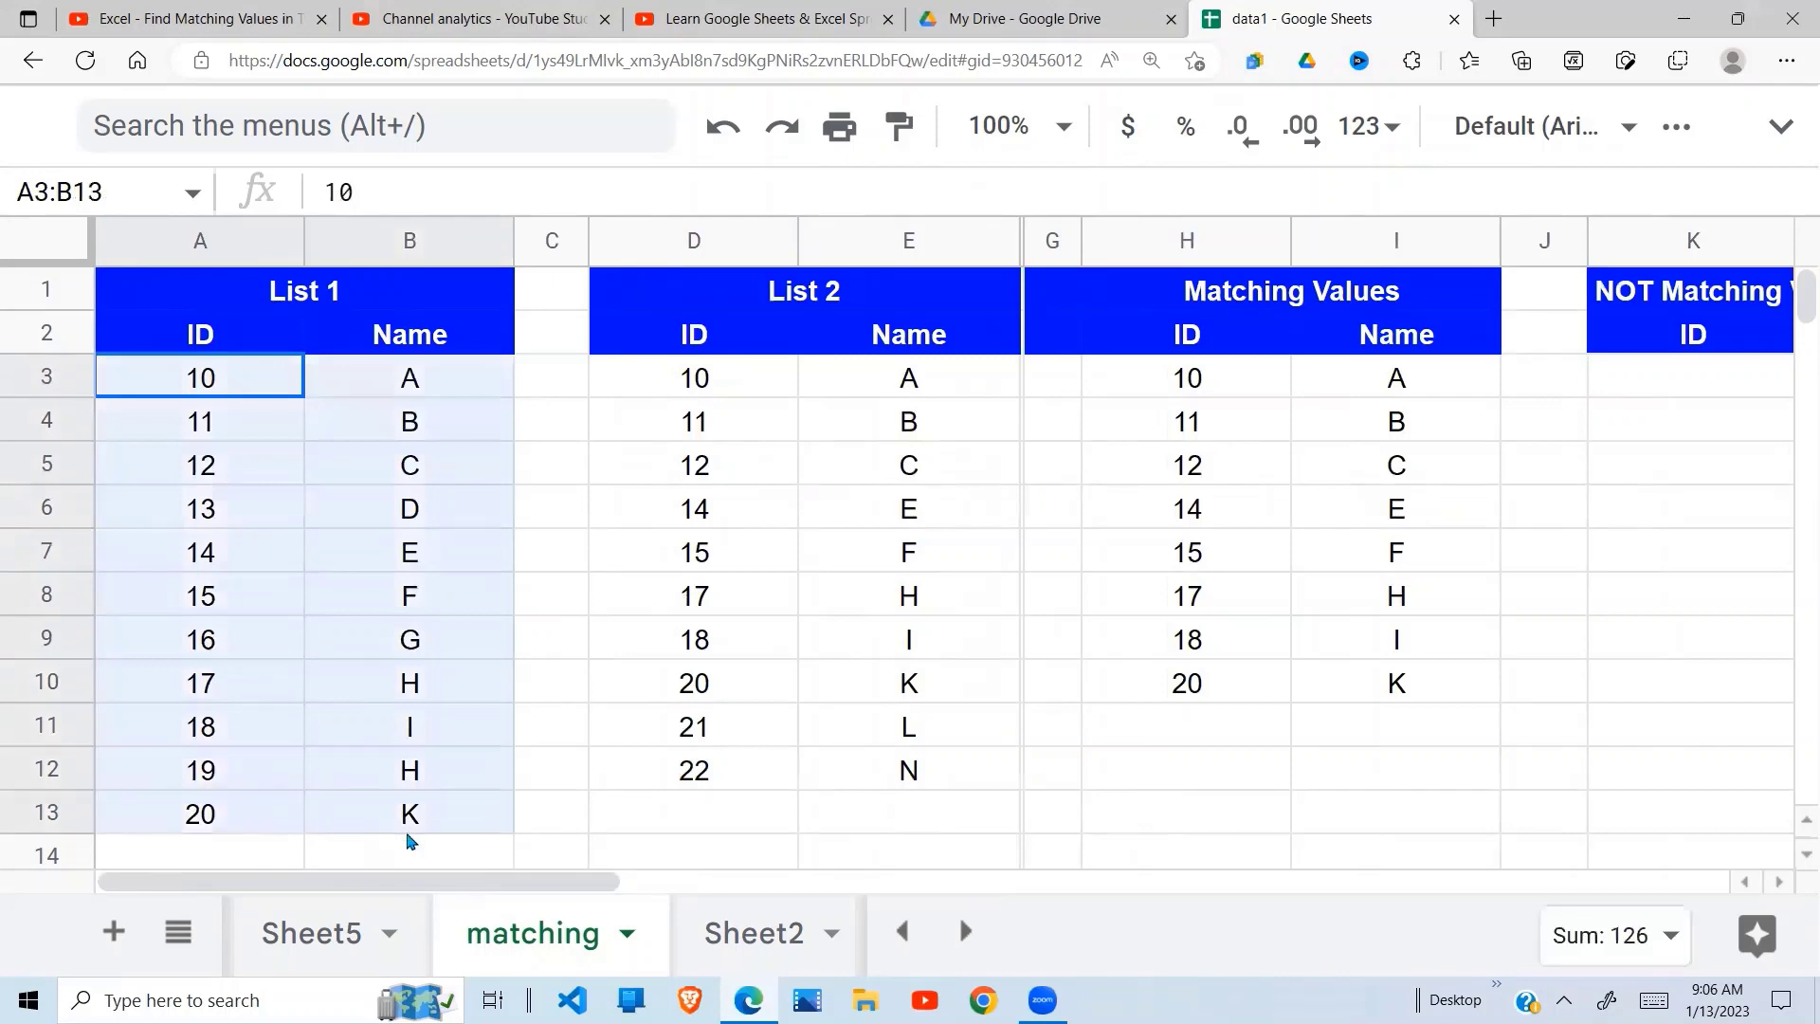
pyautogui.moveTo(699, 386); pyautogui.dragTo(905, 770)
pyautogui.click(284, 602)
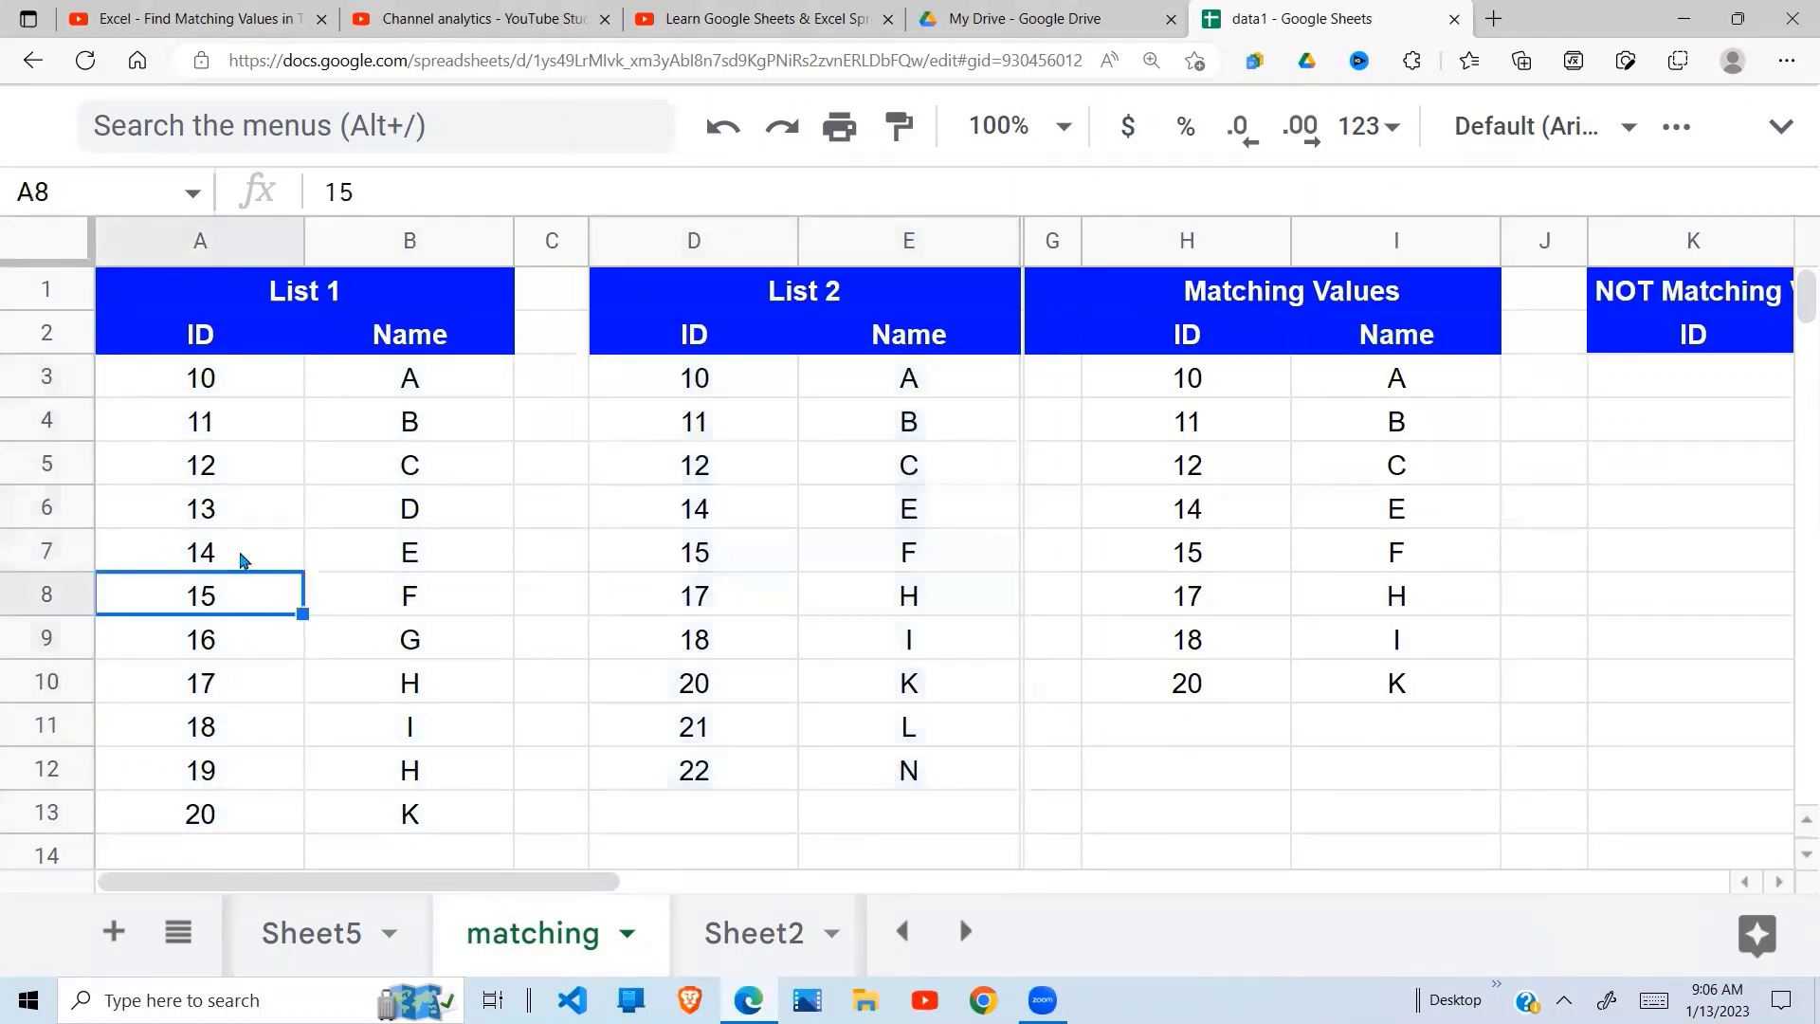
pyautogui.moveTo(203, 516); pyautogui.dragTo(411, 504)
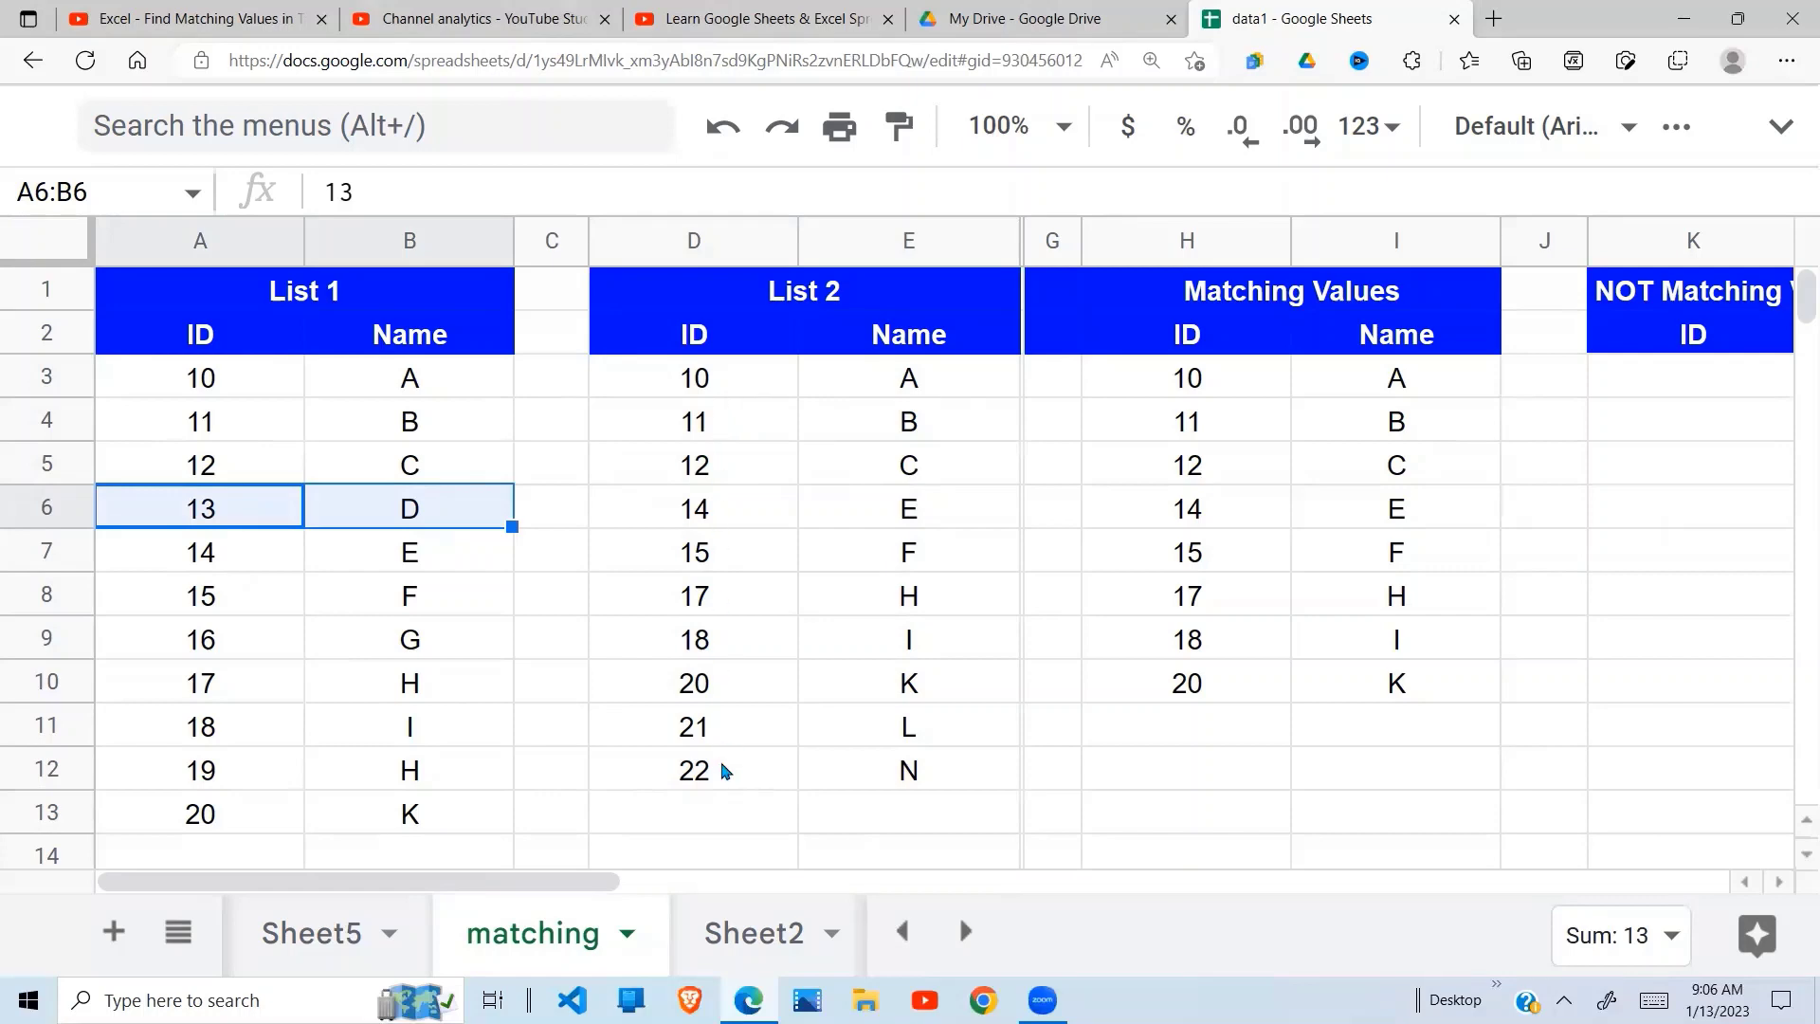
pyautogui.click(223, 727)
pyautogui.click(198, 779)
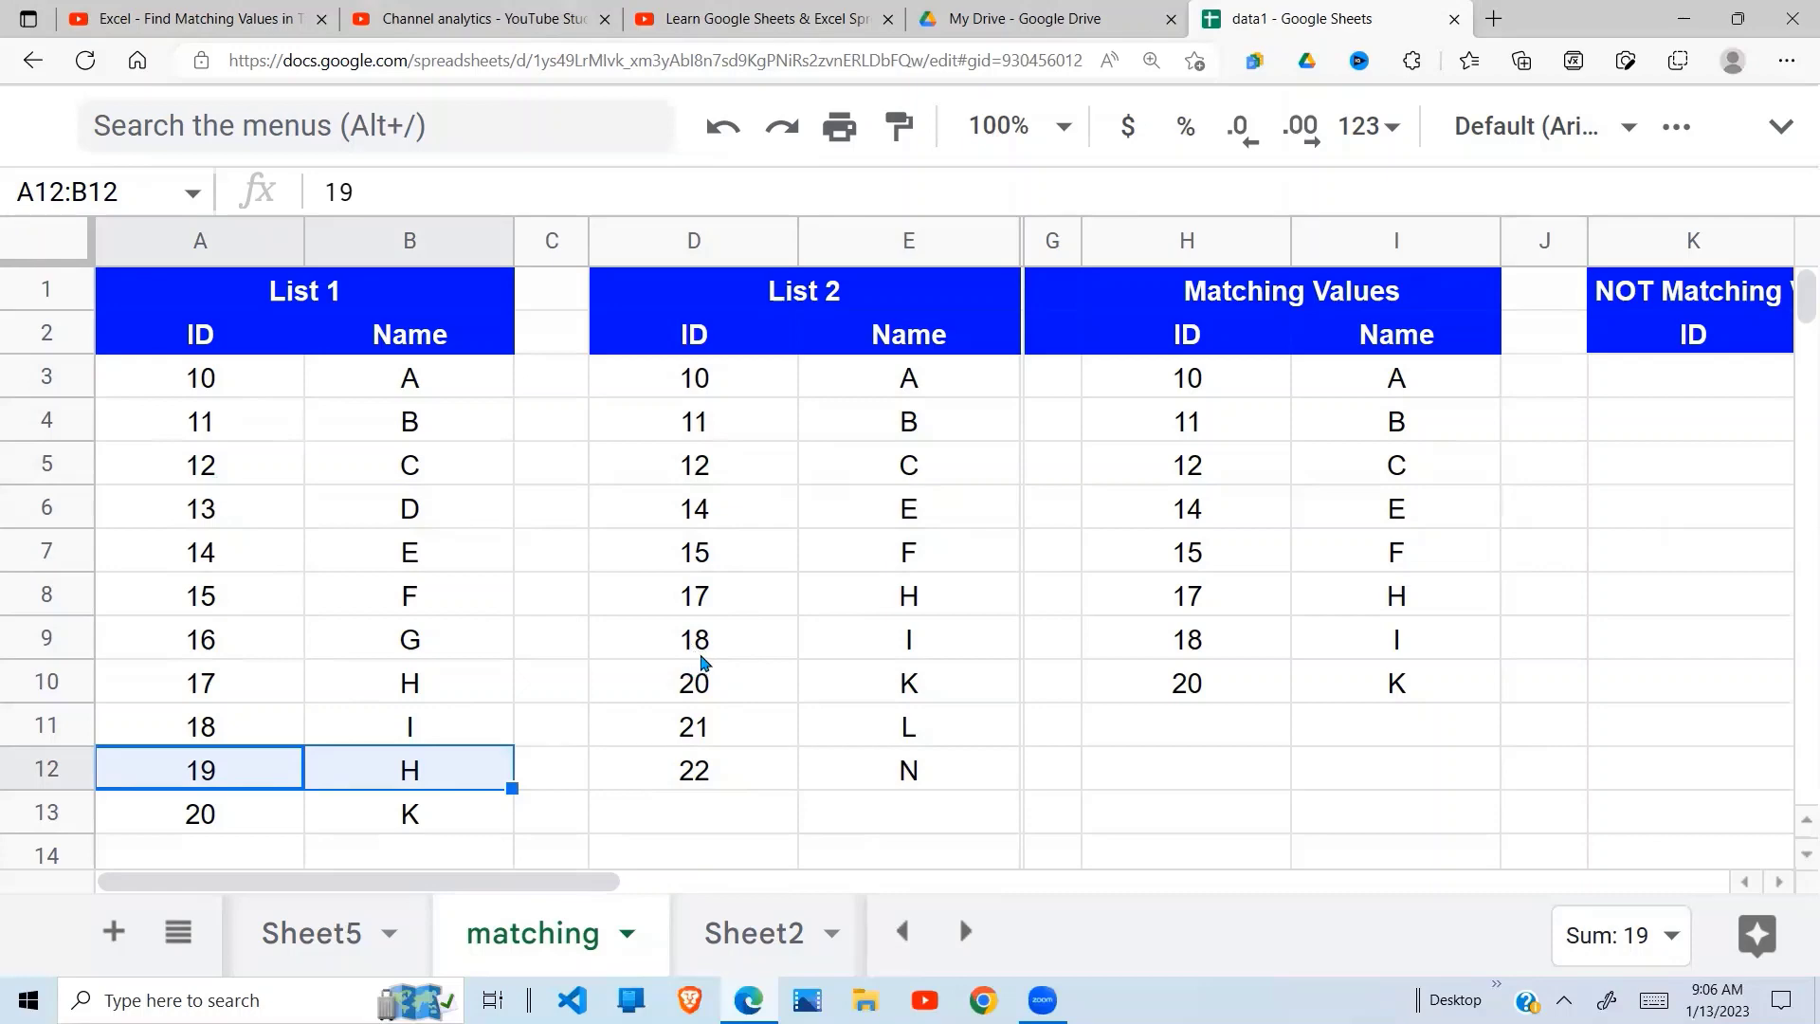
pyautogui.moveTo(703, 381); pyautogui.dragTo(713, 802)
pyautogui.click(728, 698)
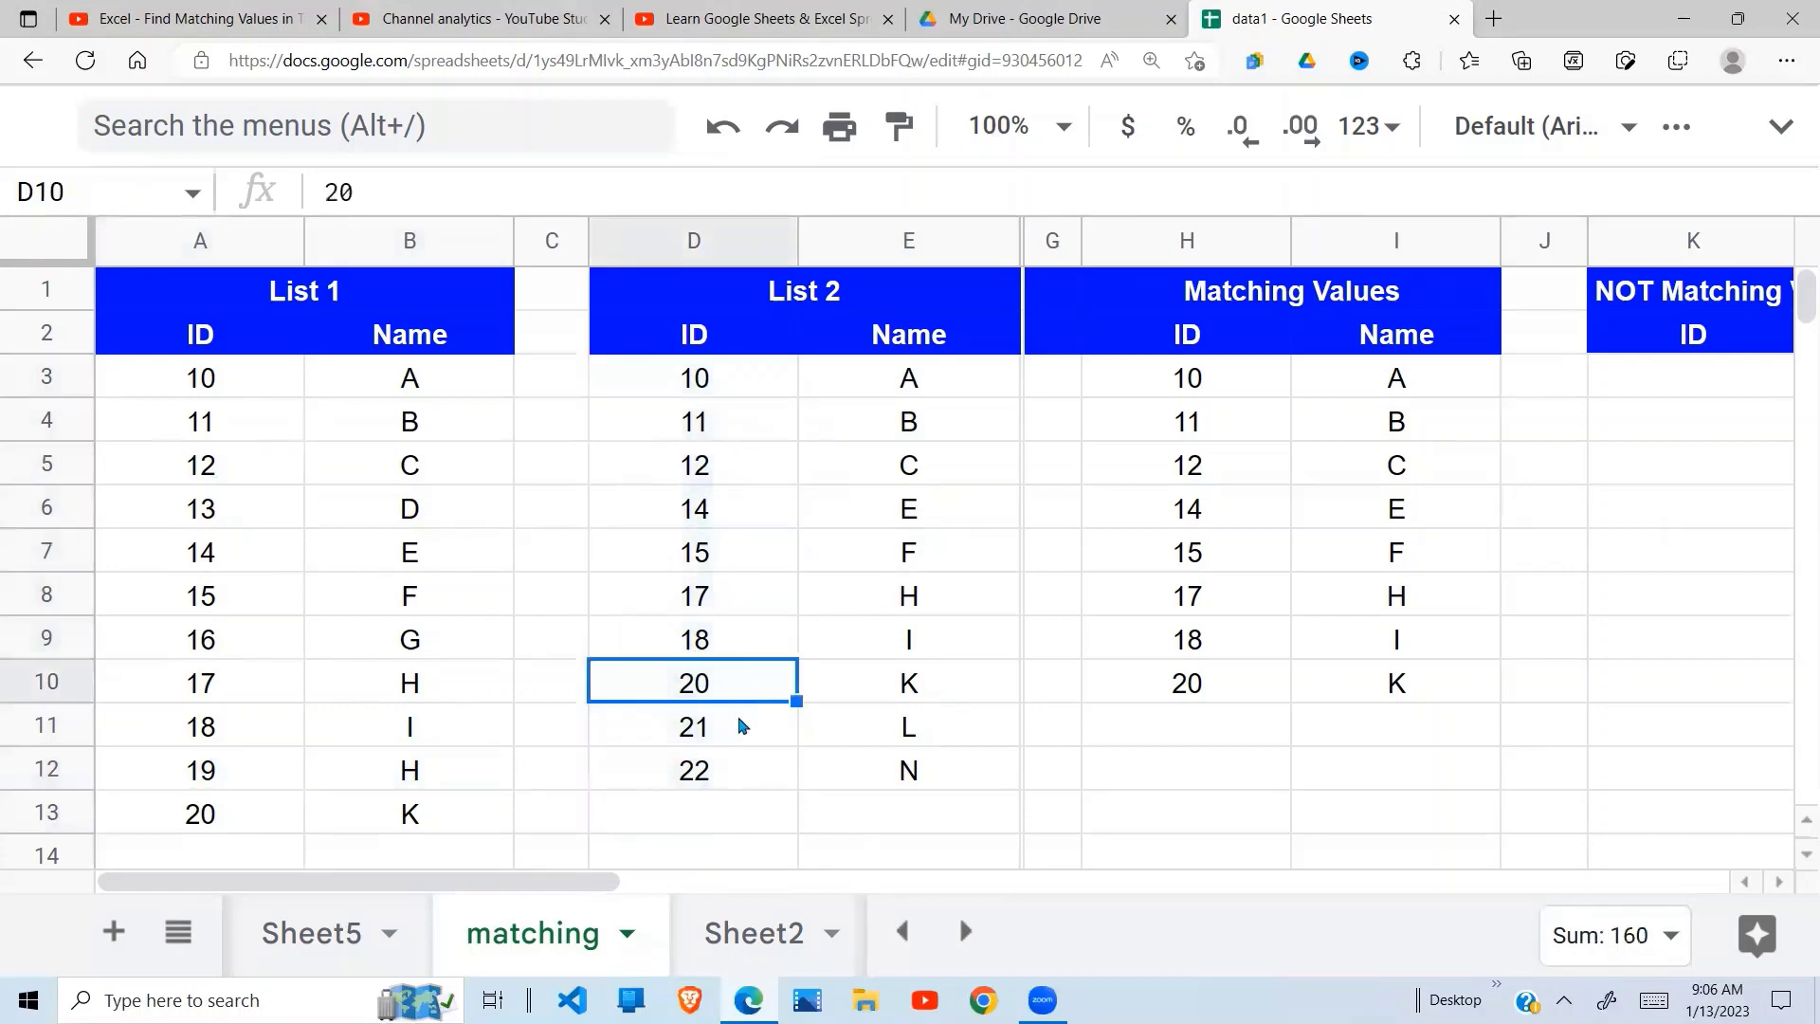
pyautogui.click(1683, 417)
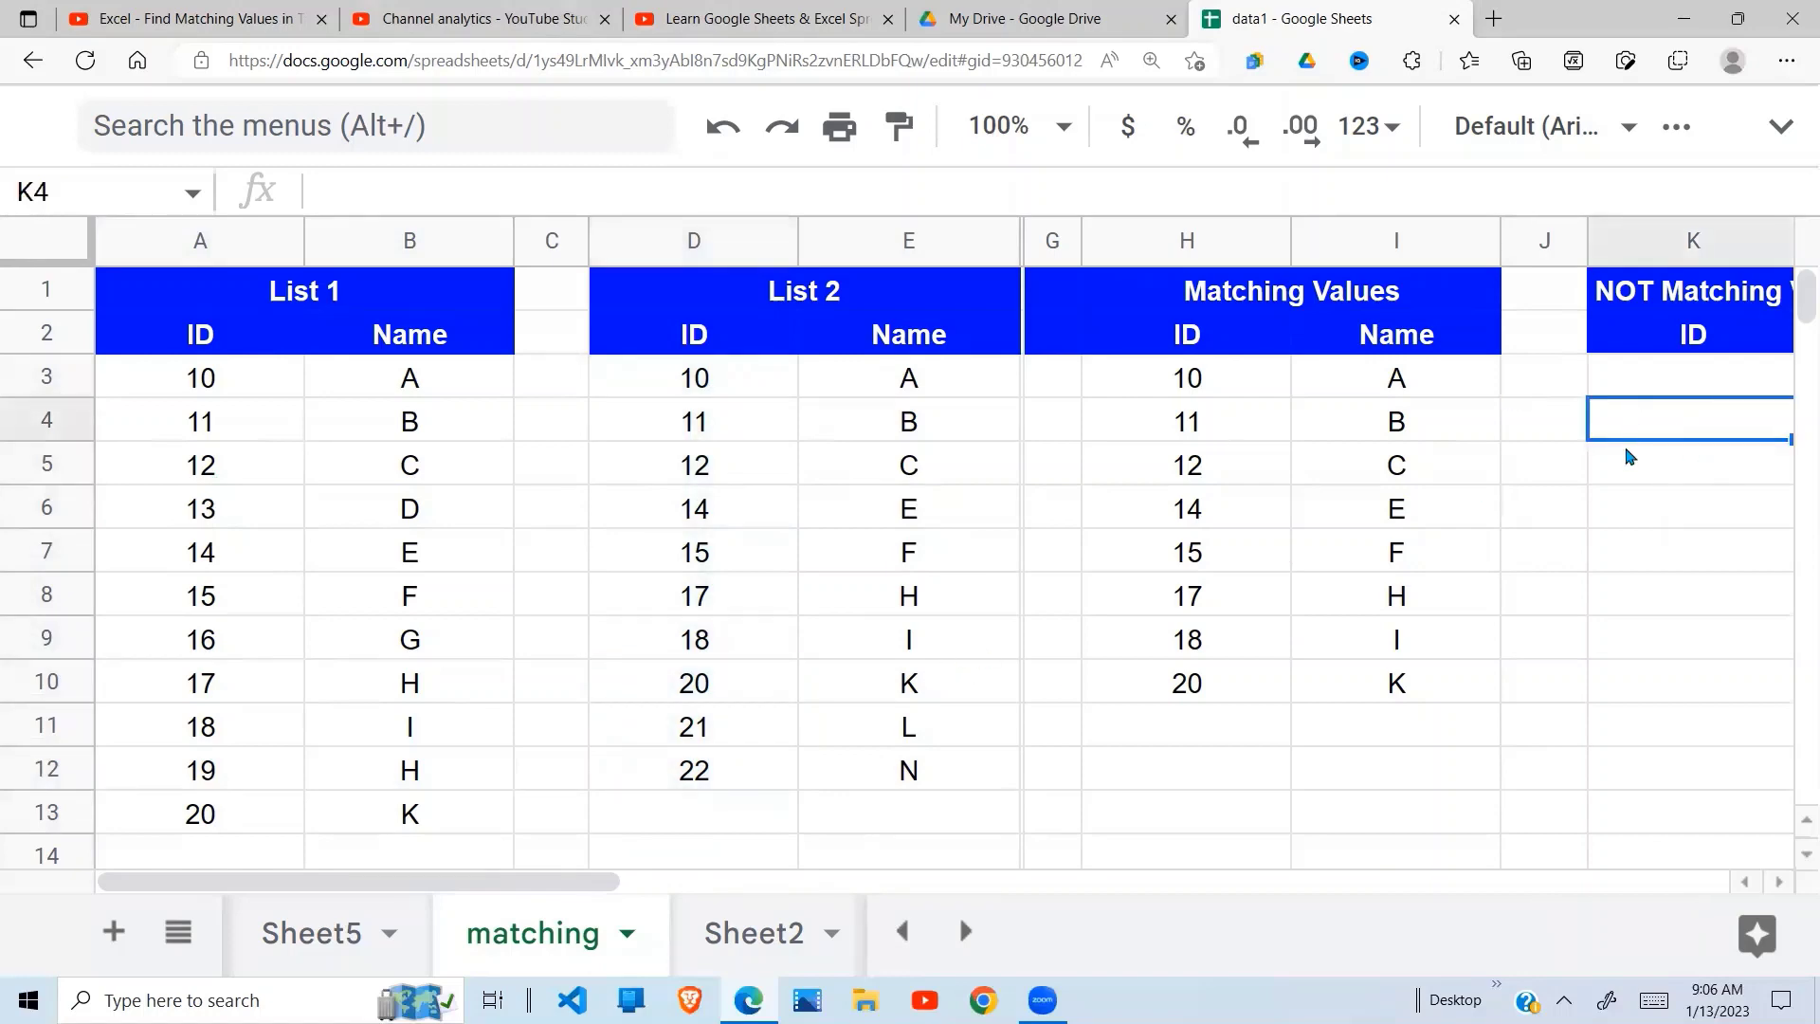
pyautogui.press('Right')
pyautogui.press('Right')
pyautogui.press('Right')
pyautogui.press('Right')
pyautogui.press('Right')
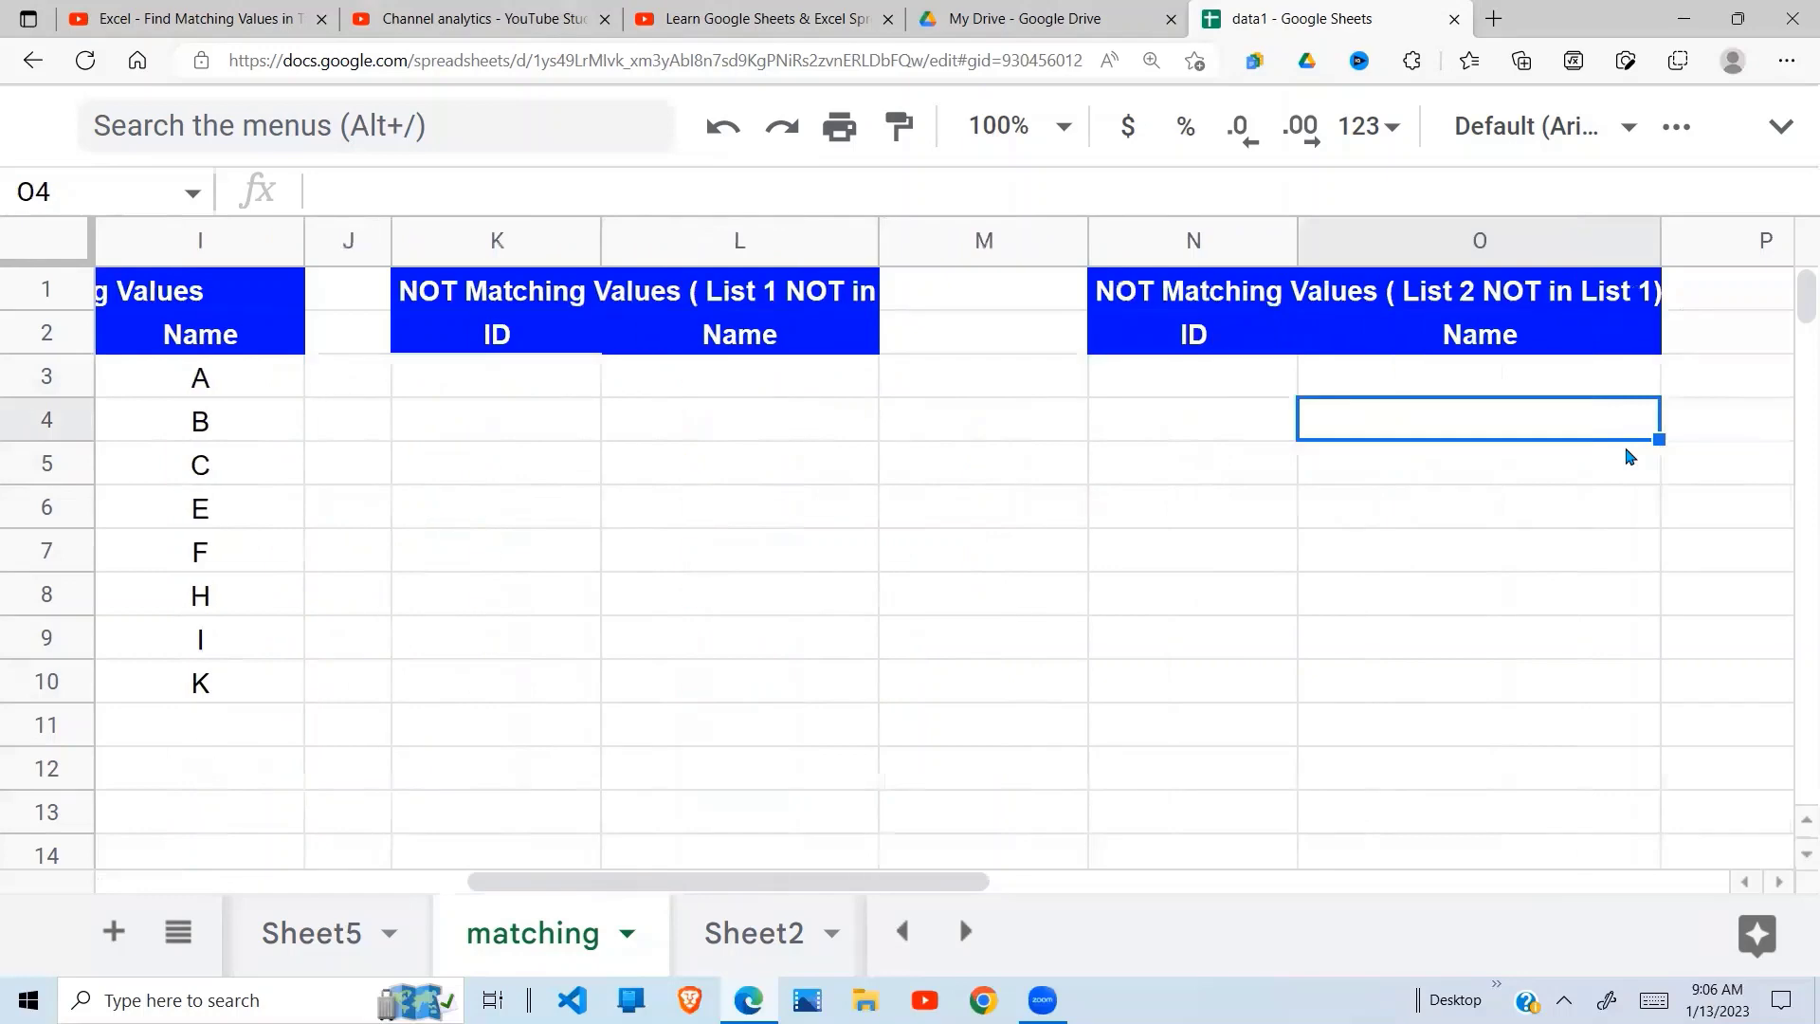
pyautogui.click(1228, 347)
pyautogui.click(989, 385)
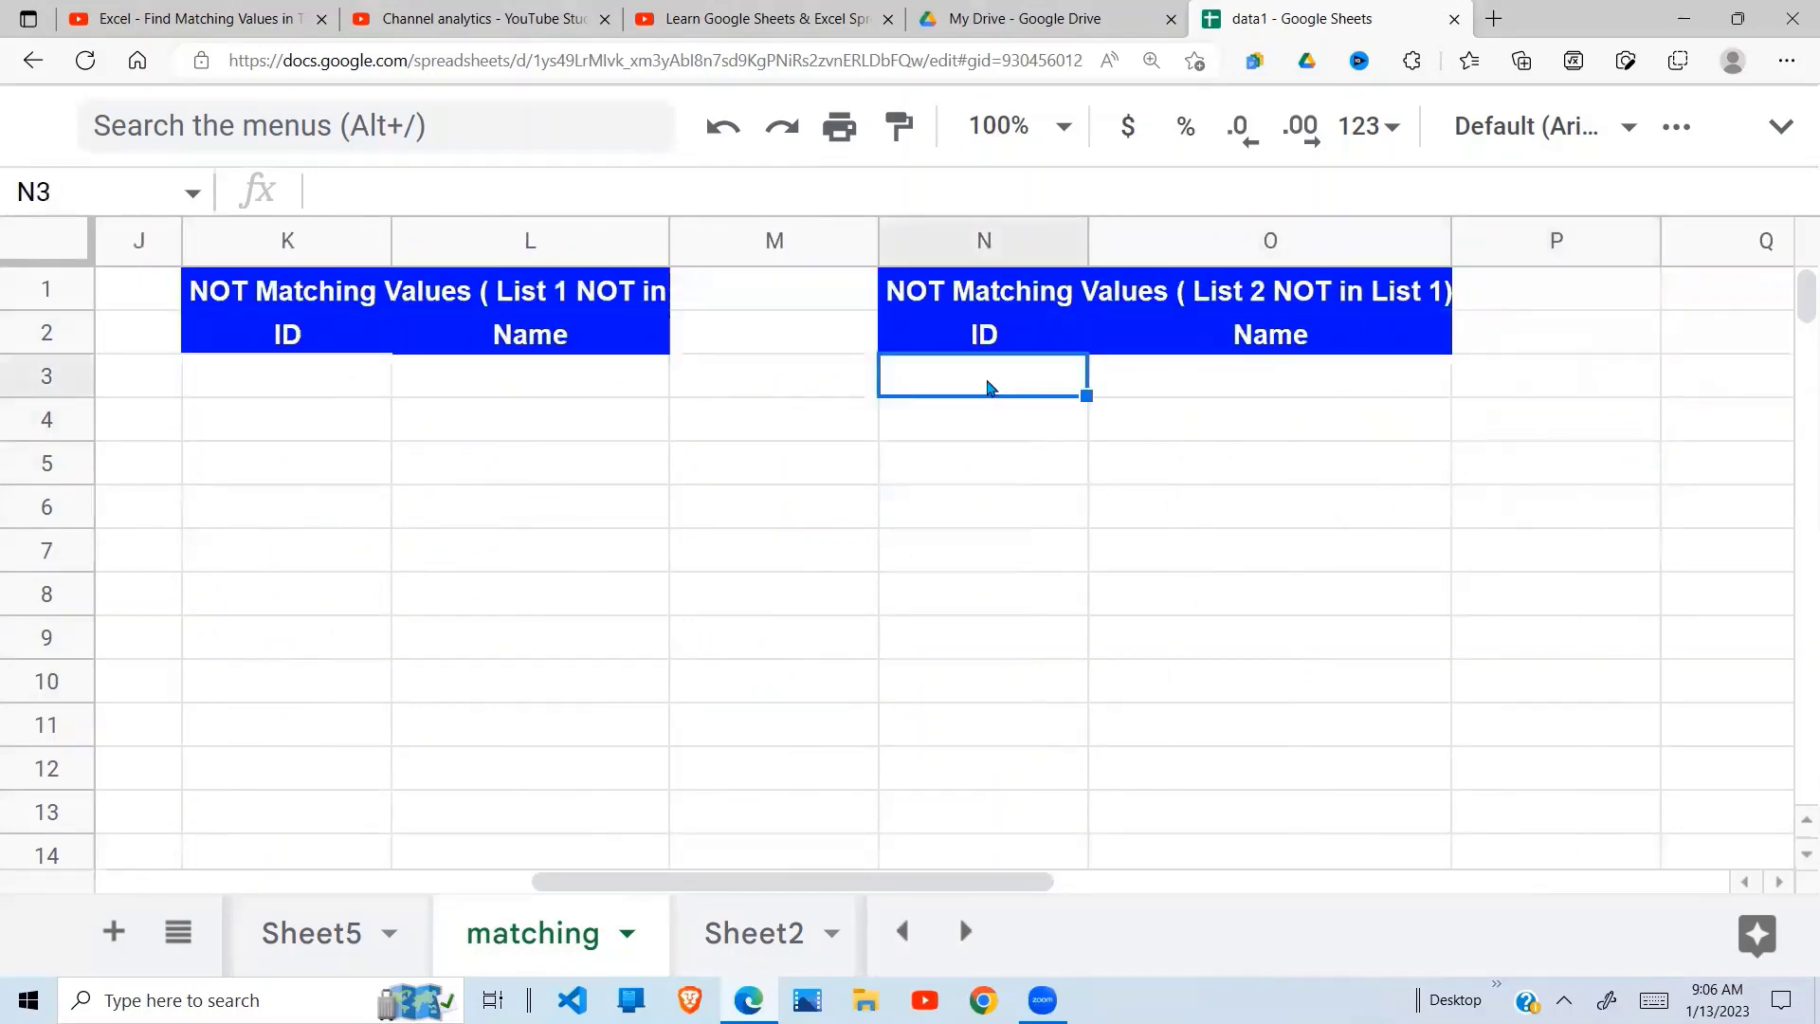
pyautogui.press('Left')
pyautogui.press('Left')
pyautogui.press('Left')
pyautogui.press('Left')
pyautogui.press('Left')
pyautogui.press('Left')
pyautogui.press('Left')
pyautogui.press('Left')
pyautogui.press('Left')
pyautogui.press('Left')
pyautogui.press('Left')
pyautogui.press('Left')
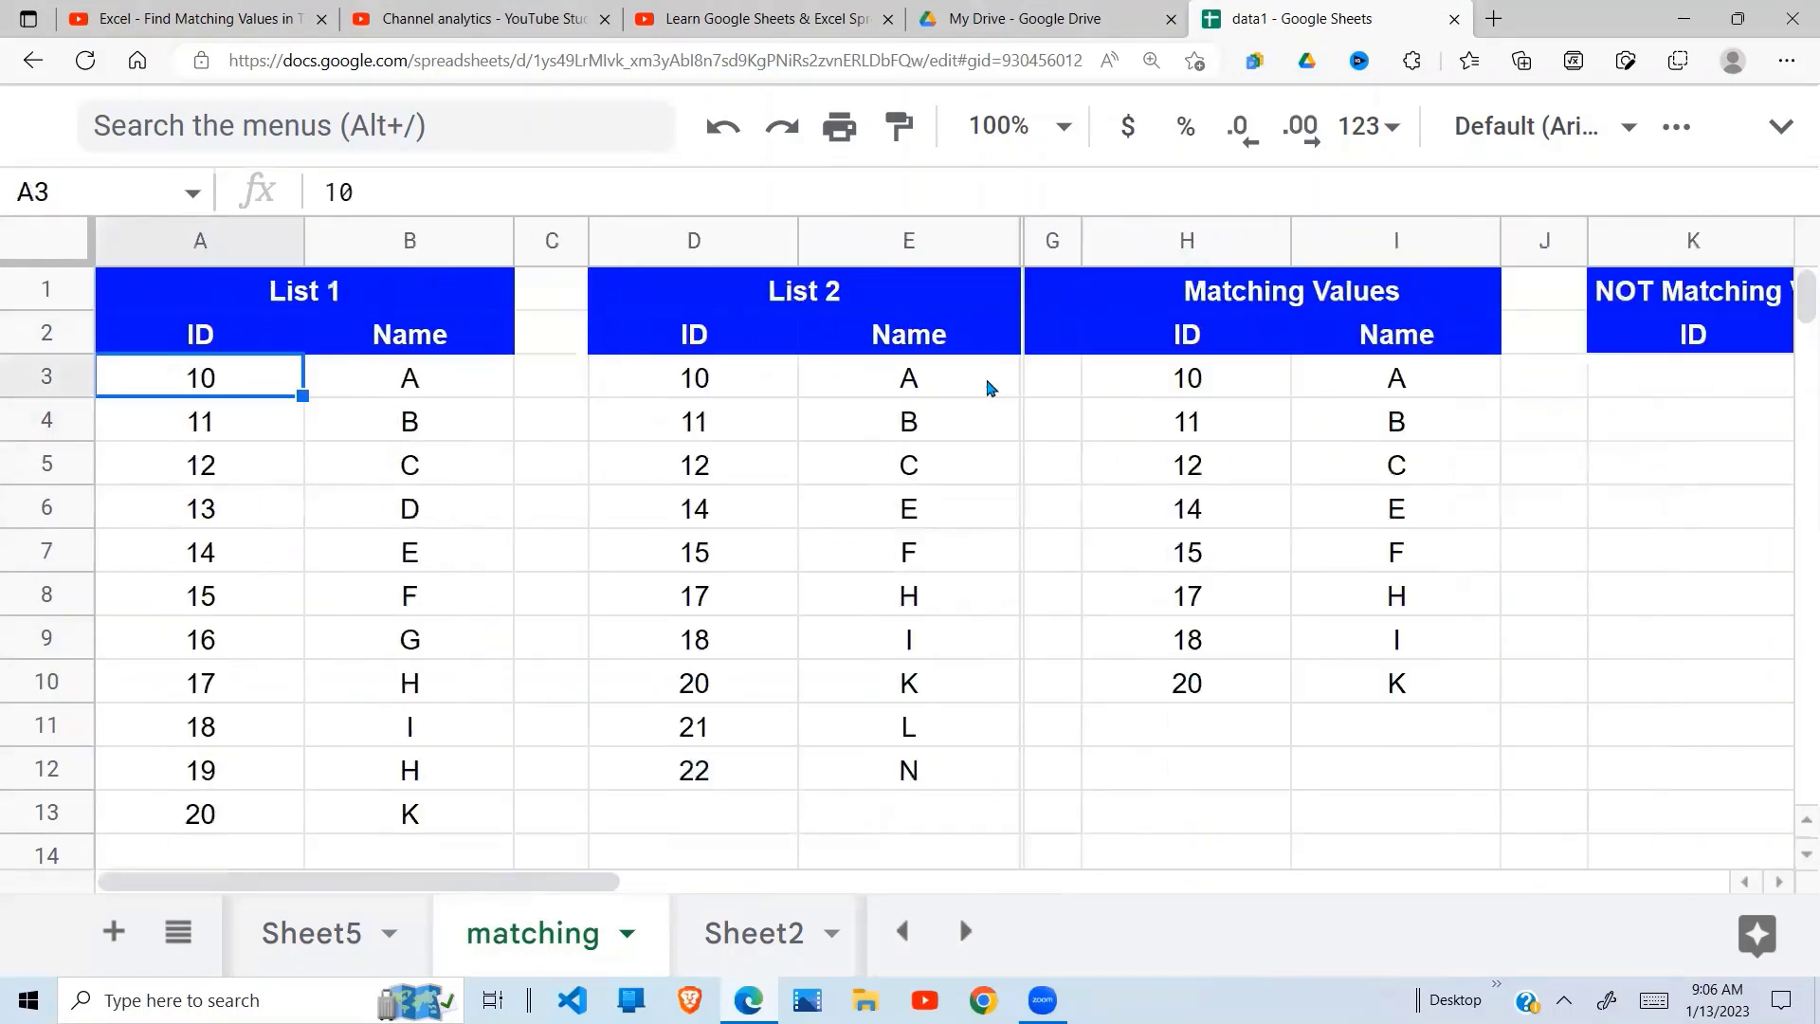
pyautogui.click(724, 406)
pyautogui.moveTo(720, 389); pyautogui.dragTo(891, 781)
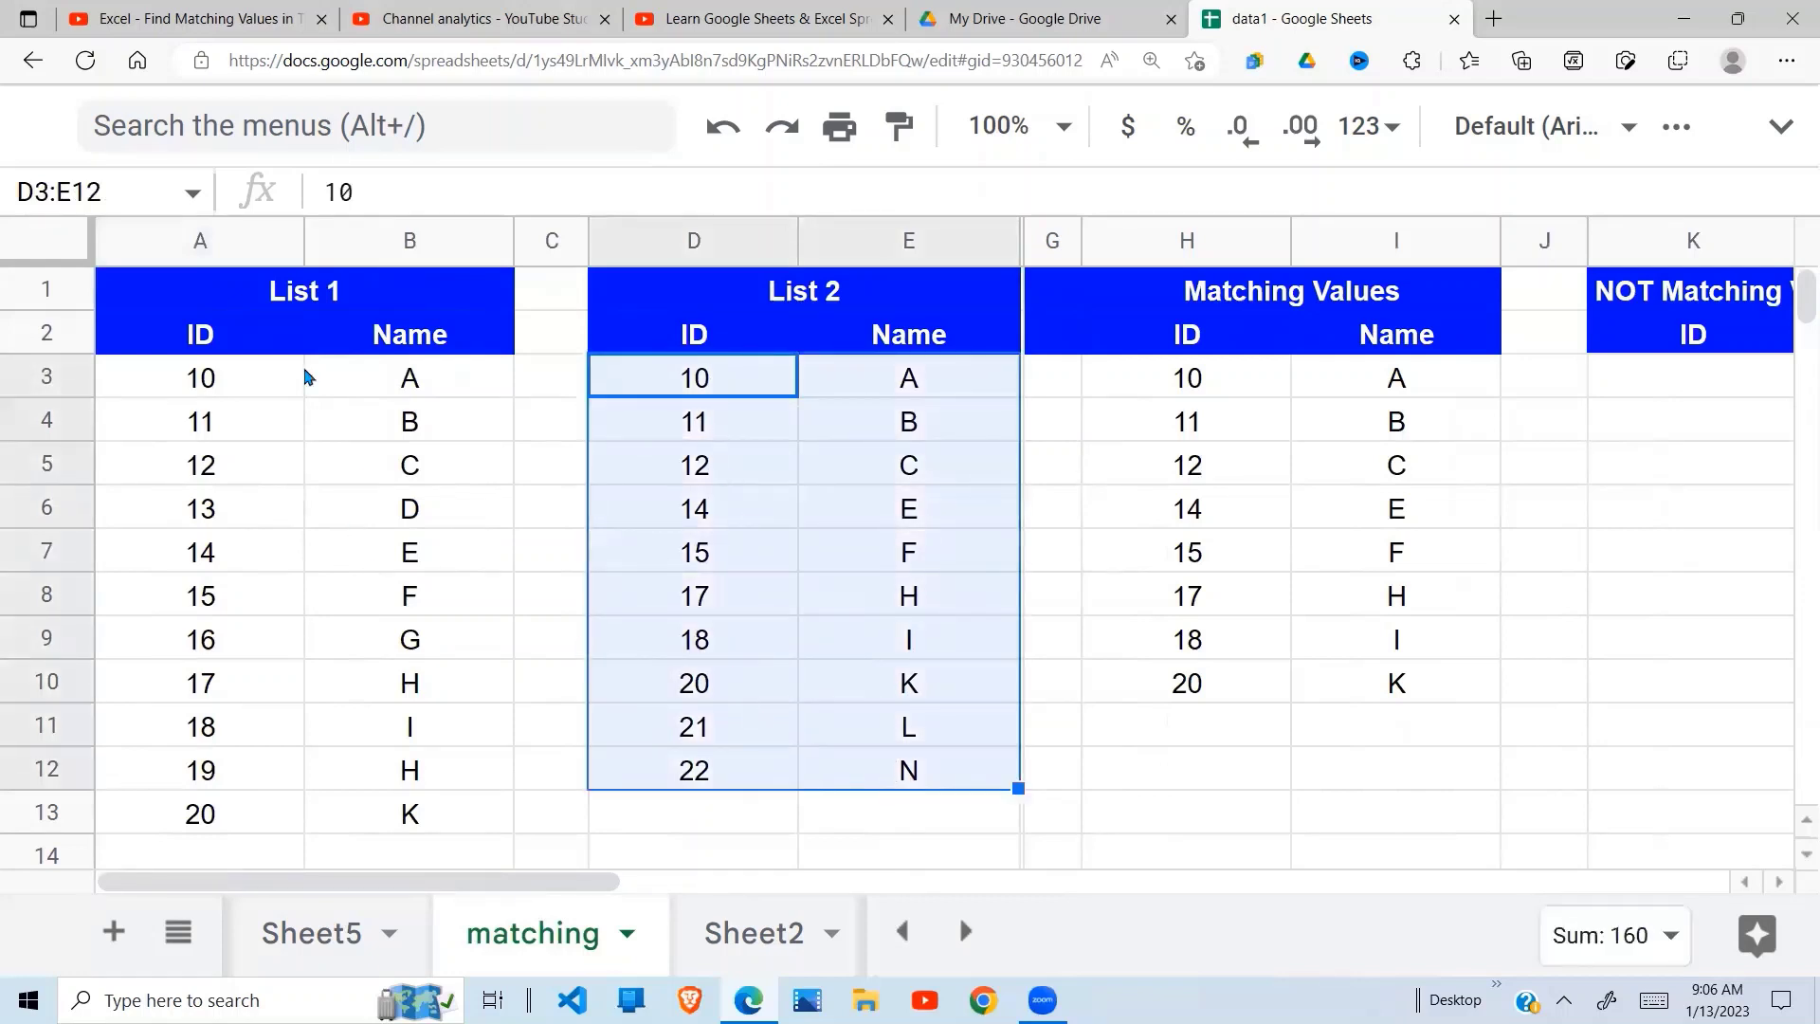
pyautogui.moveTo(272, 379); pyautogui.dragTo(395, 695)
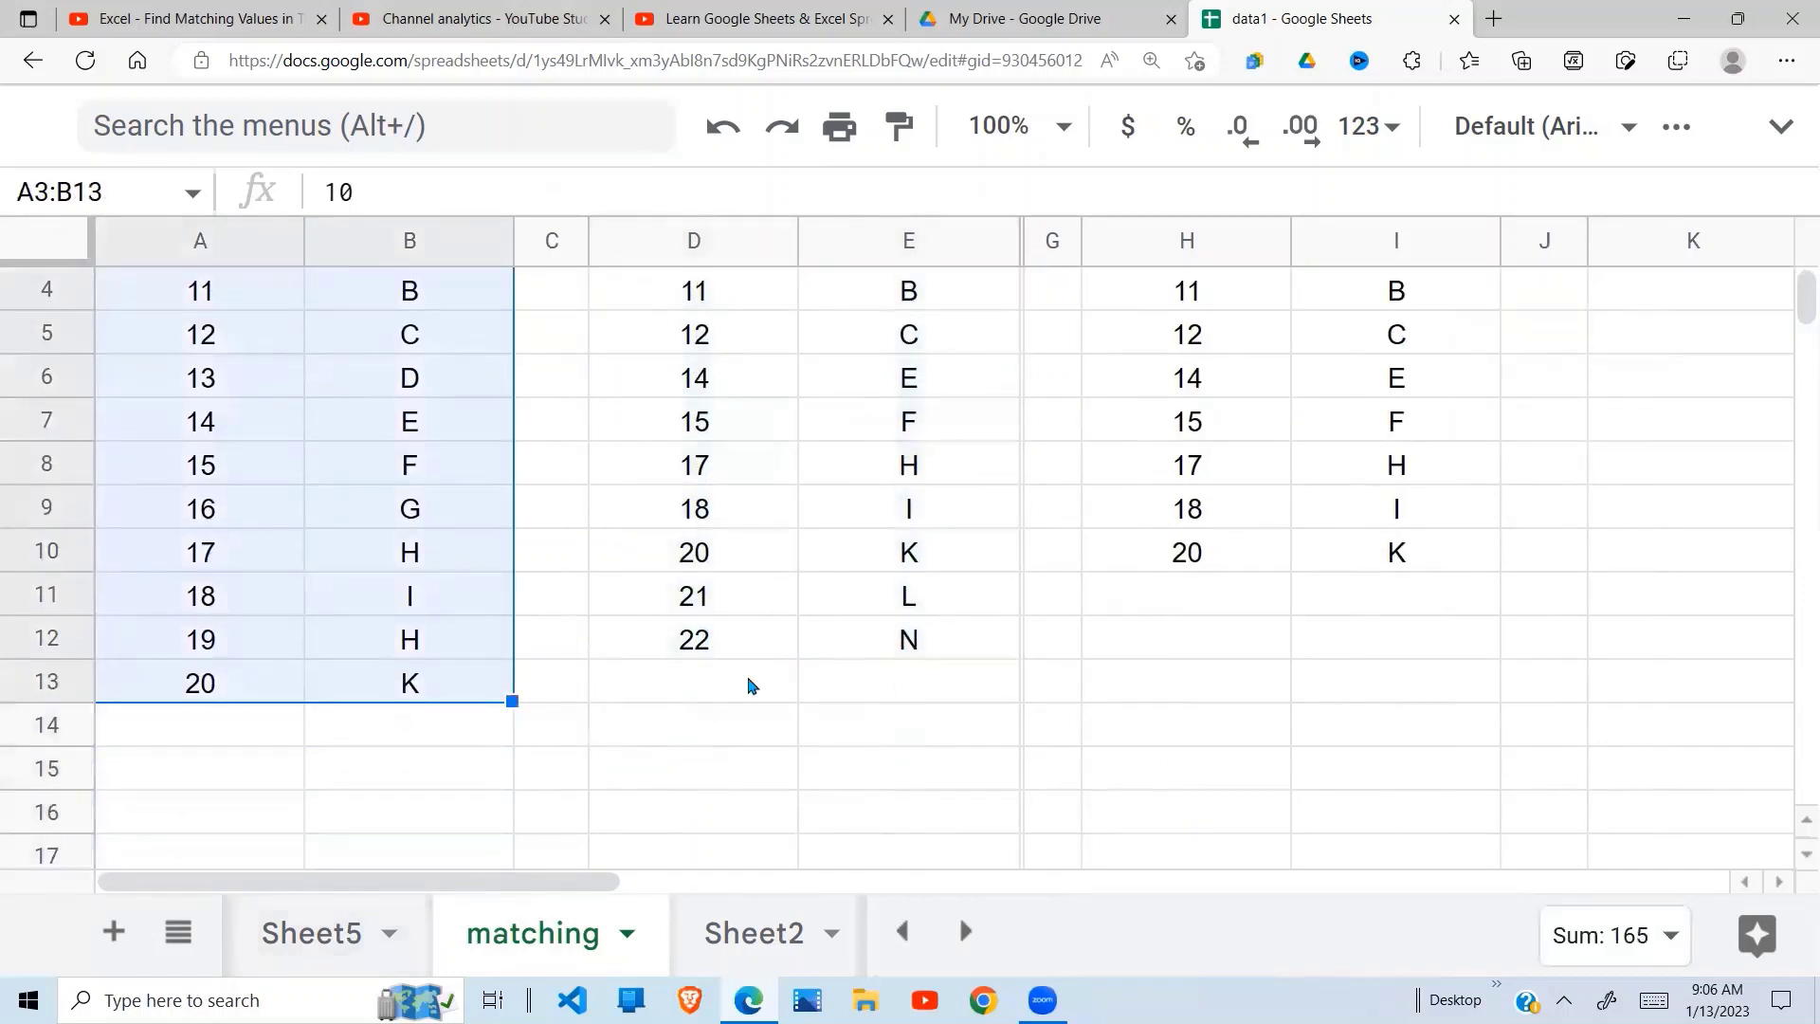
pyautogui.click(679, 669)
pyautogui.moveTo(758, 588); pyautogui.dragTo(886, 645)
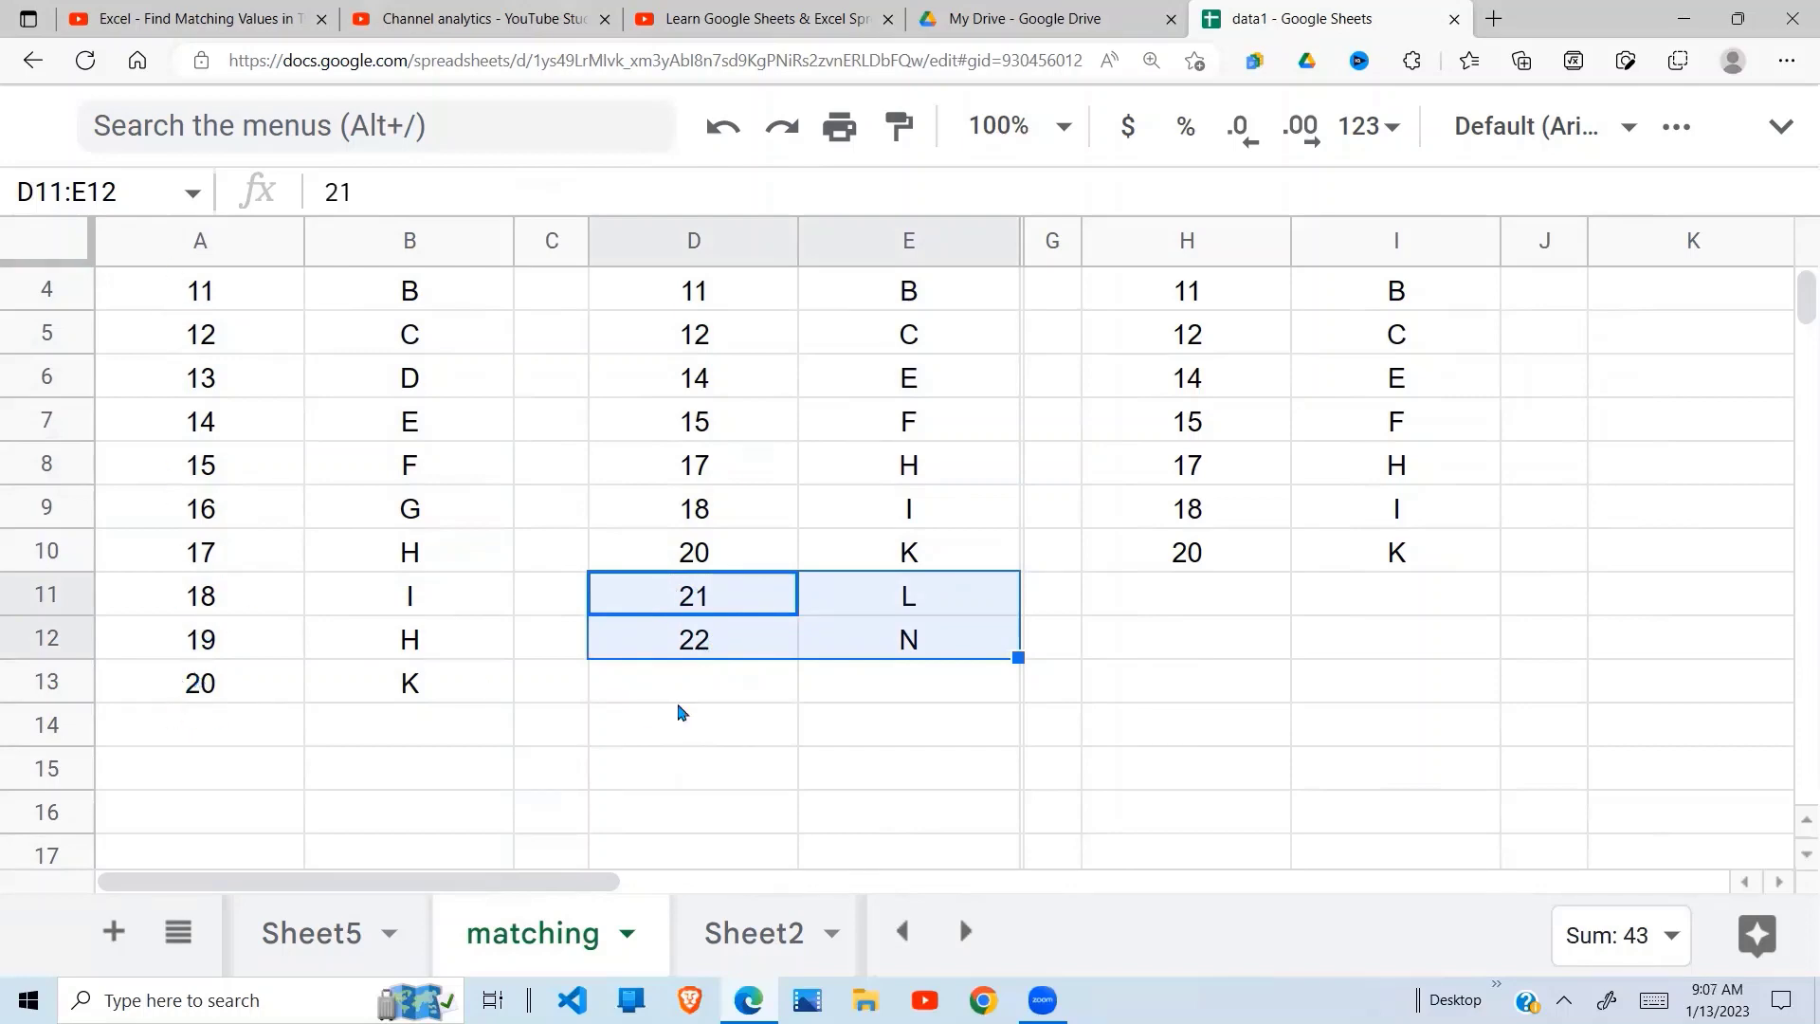
pyautogui.click(740, 639)
pyautogui.moveTo(698, 593); pyautogui.dragTo(930, 645)
pyautogui.click(1178, 607)
pyautogui.hotkey('ctrl', 'Up')
pyautogui.hotkey('ctrl', 'Up')
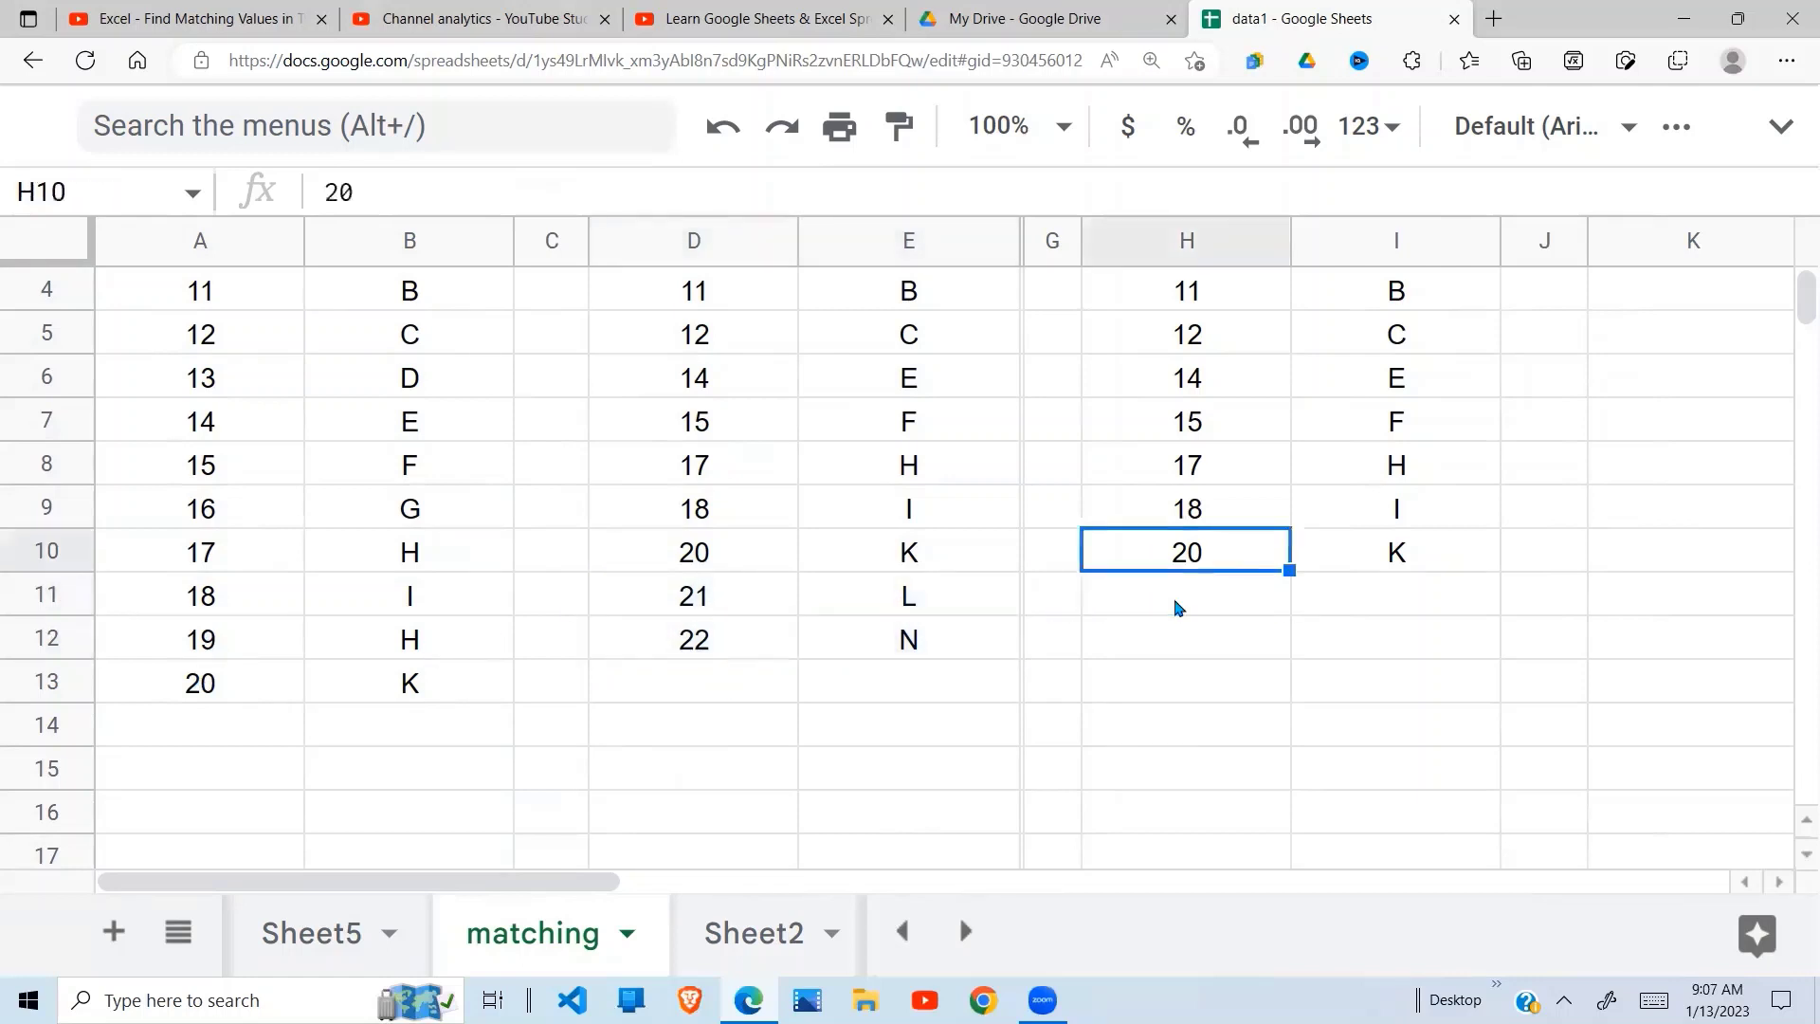
pyautogui.press('Down')
pyautogui.press('Down')
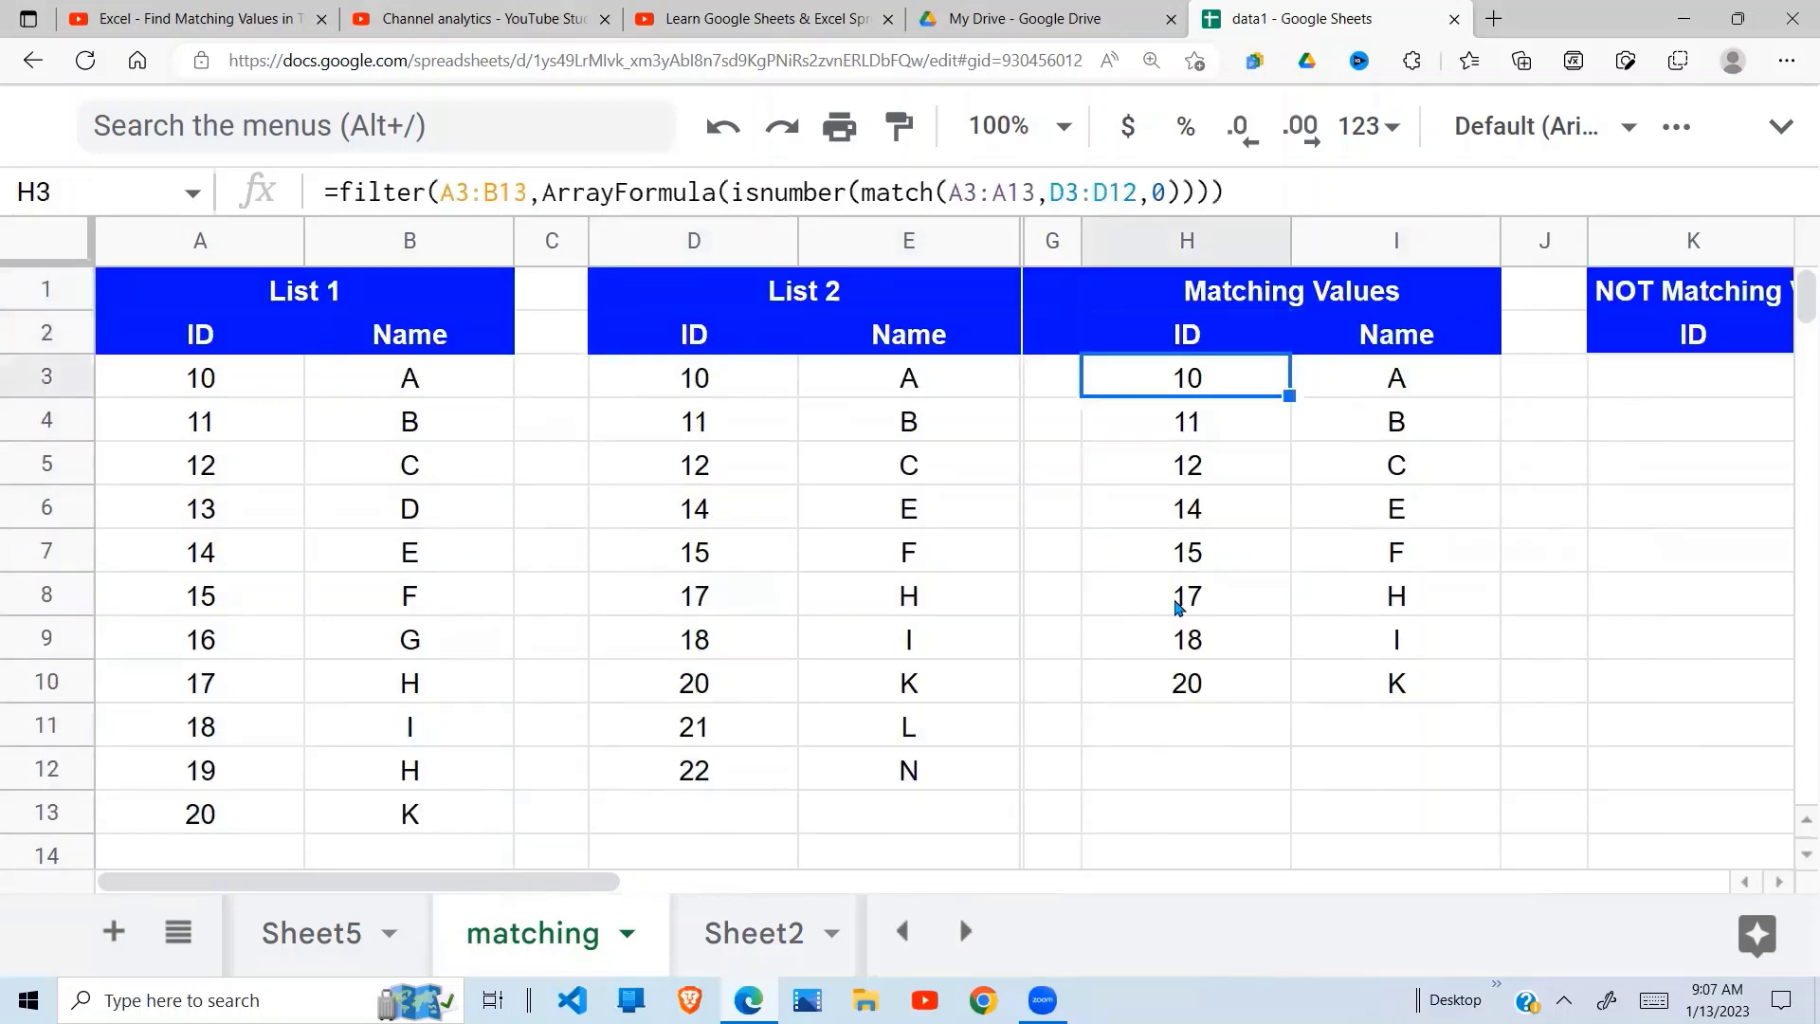
pyautogui.press('Right')
pyautogui.press('Right')
pyautogui.press('Right')
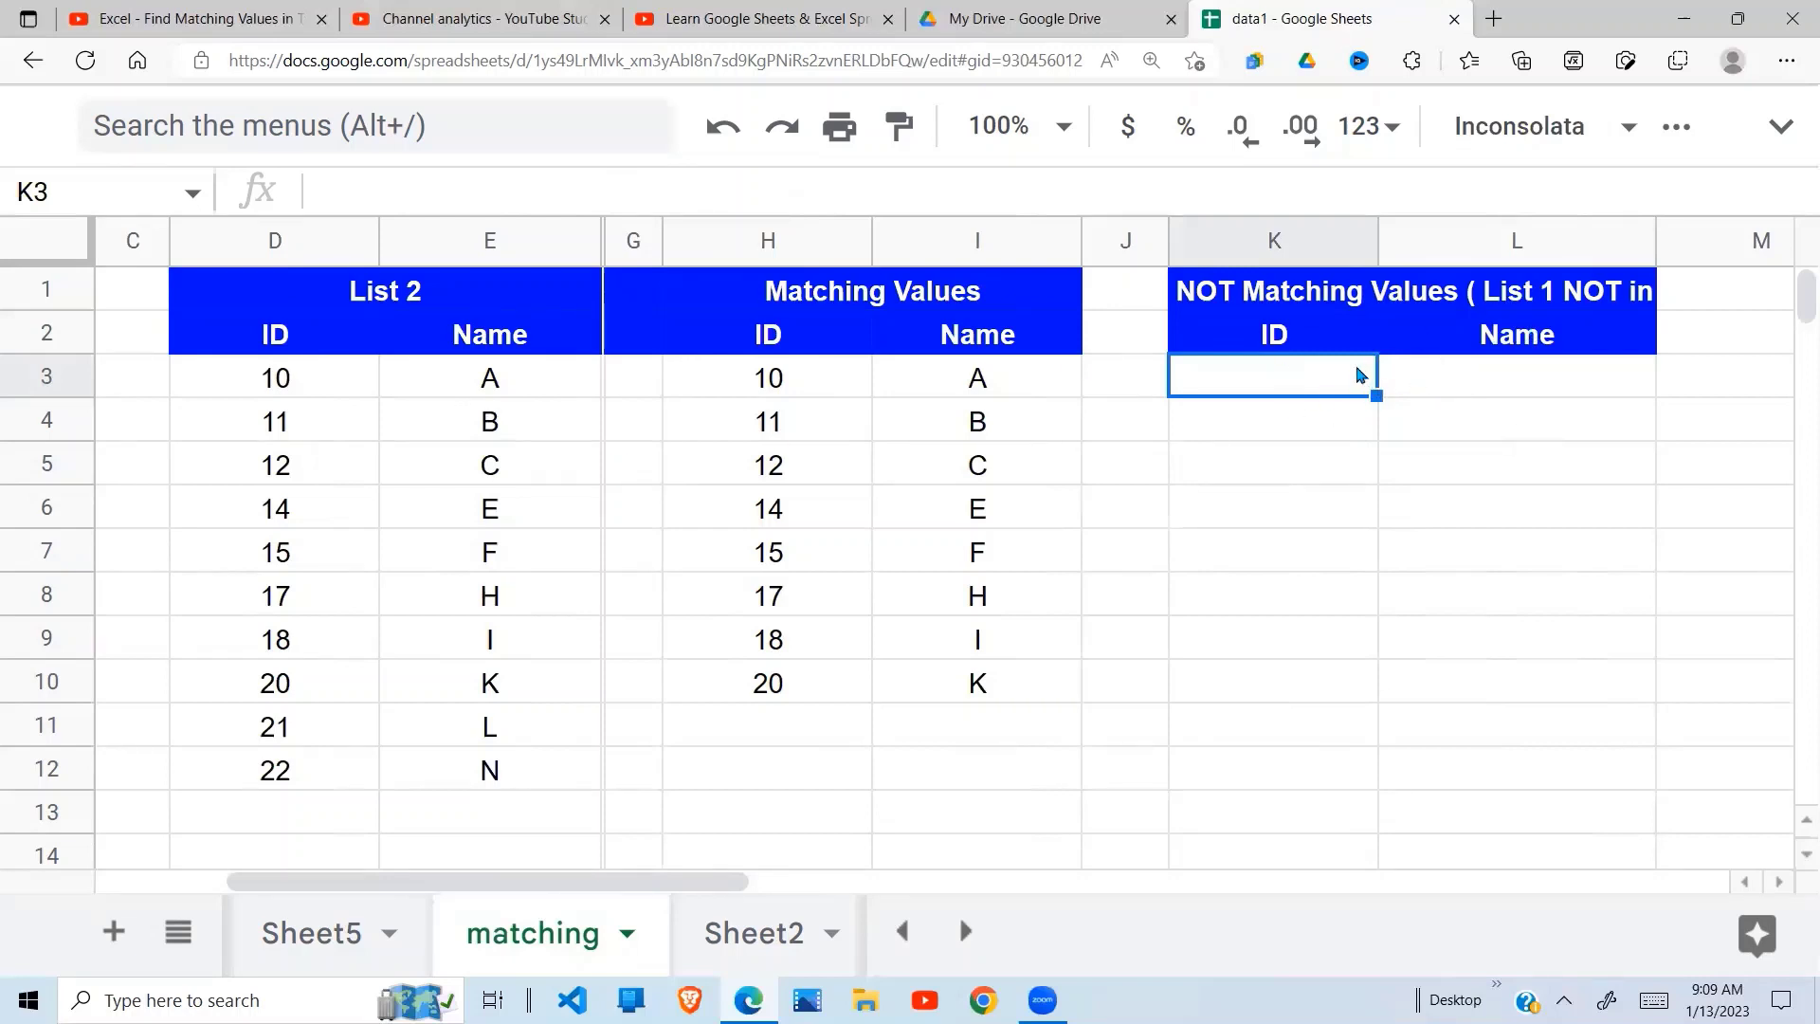
pyautogui.click(345, 431)
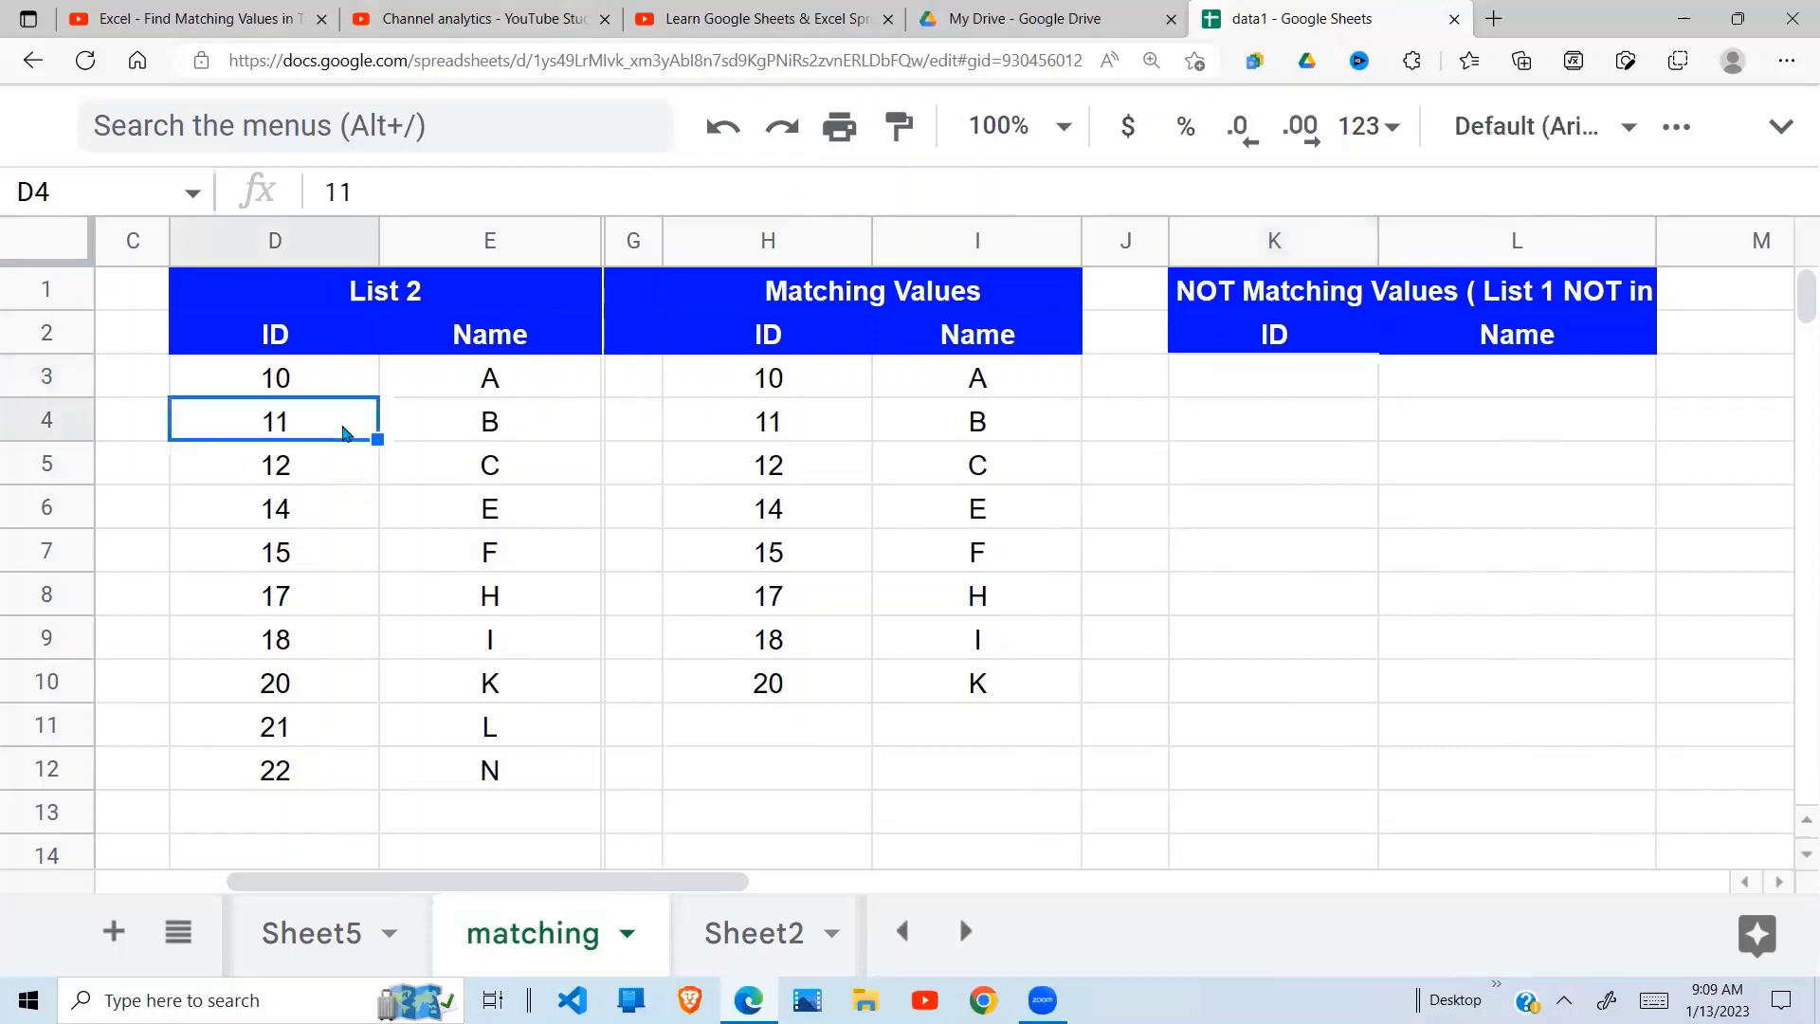
pyautogui.press('Home')
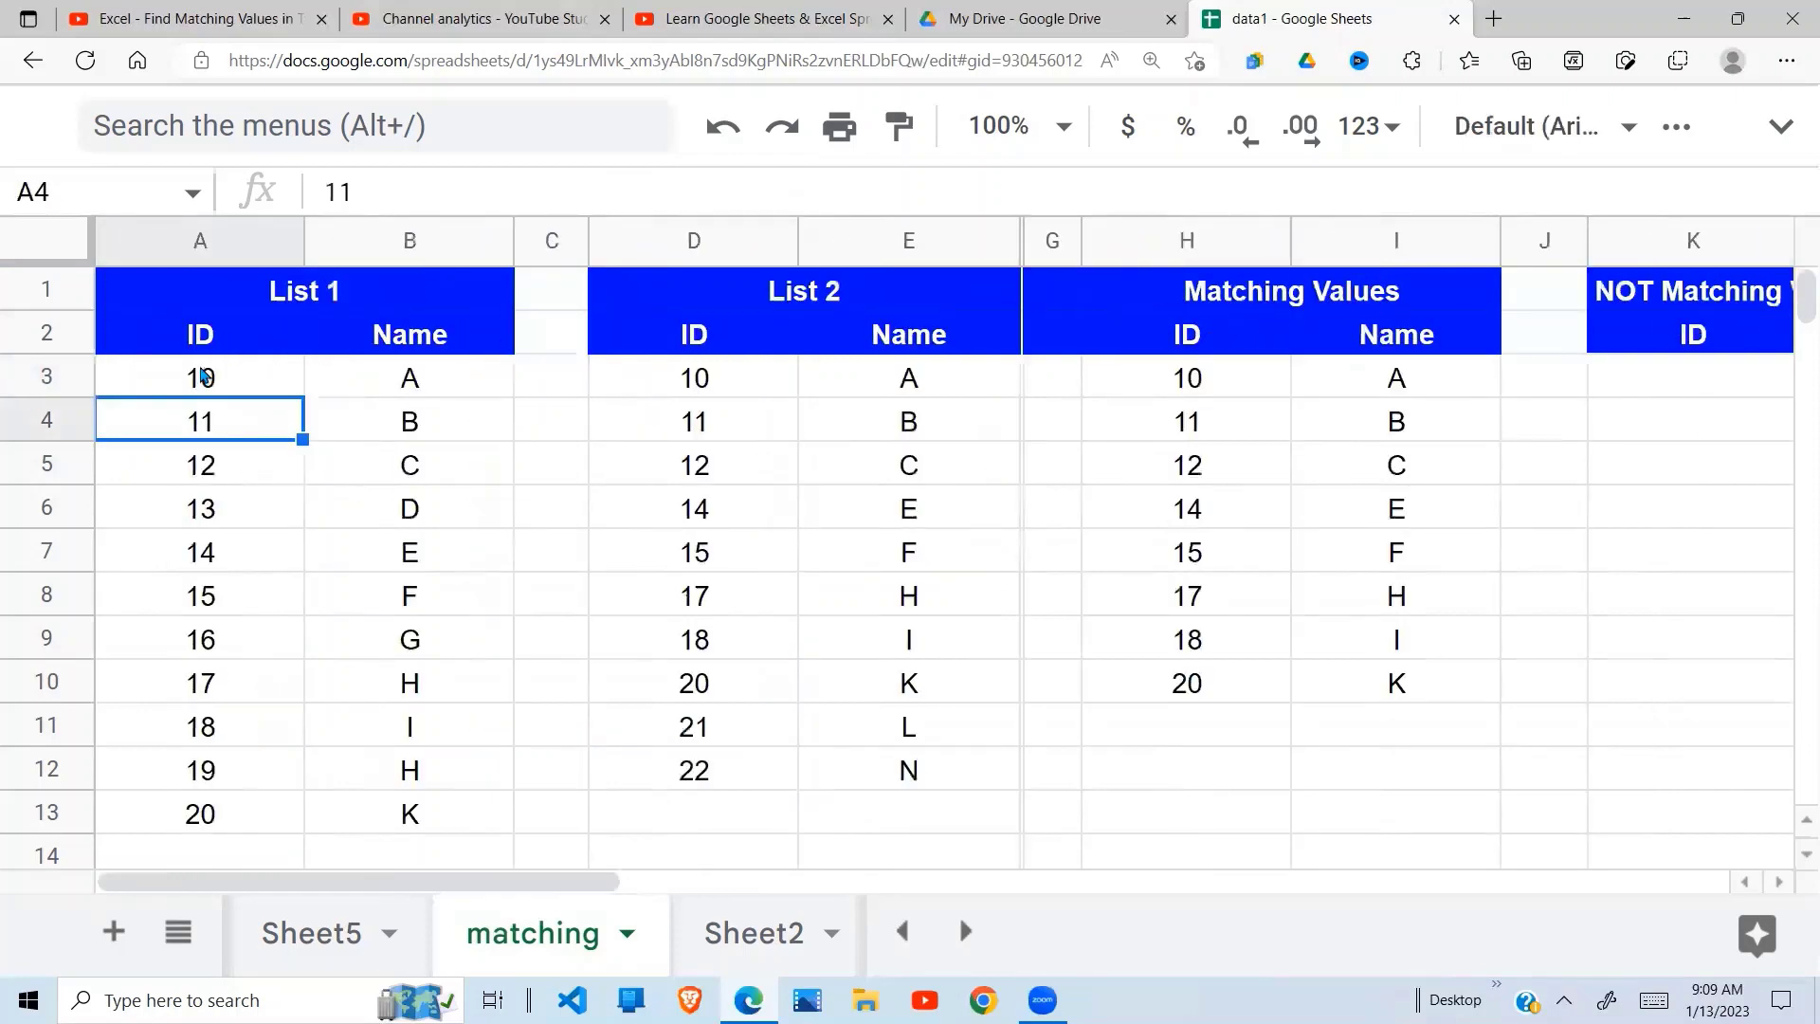
pyautogui.moveTo(202, 375); pyautogui.dragTo(393, 805)
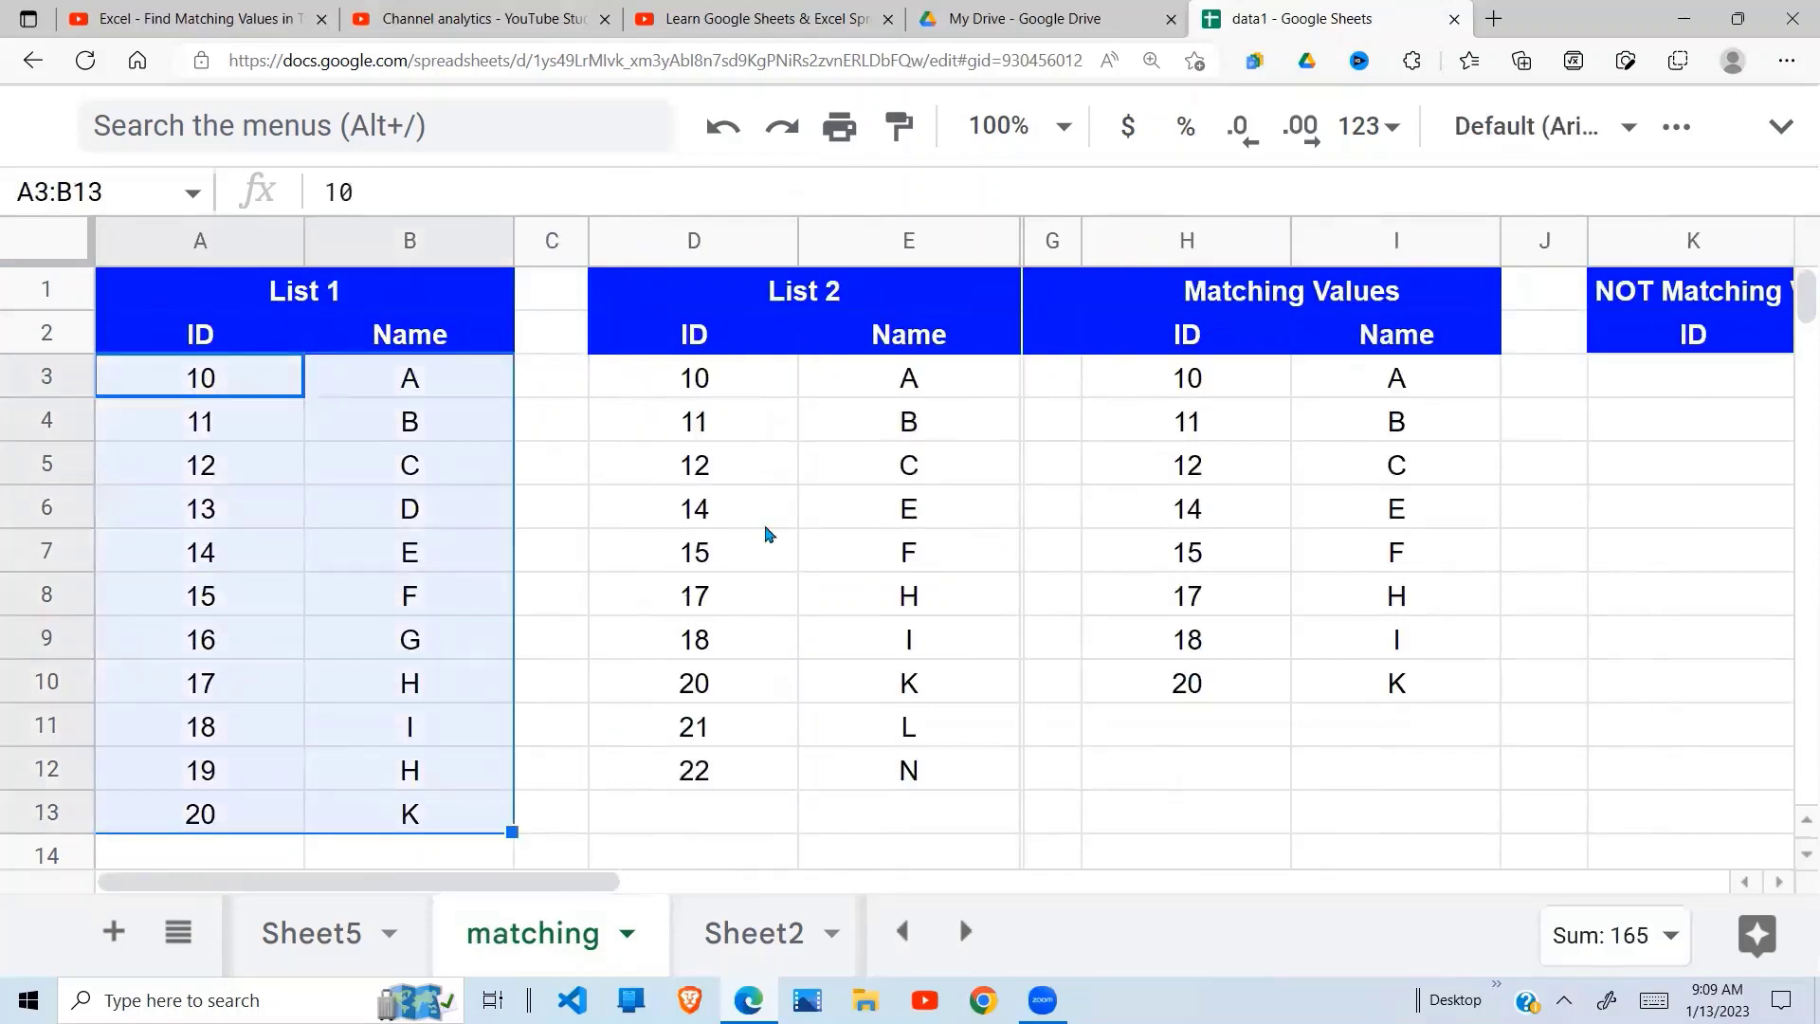
pyautogui.moveTo(768, 395); pyautogui.dragTo(896, 772)
pyautogui.click(466, 656)
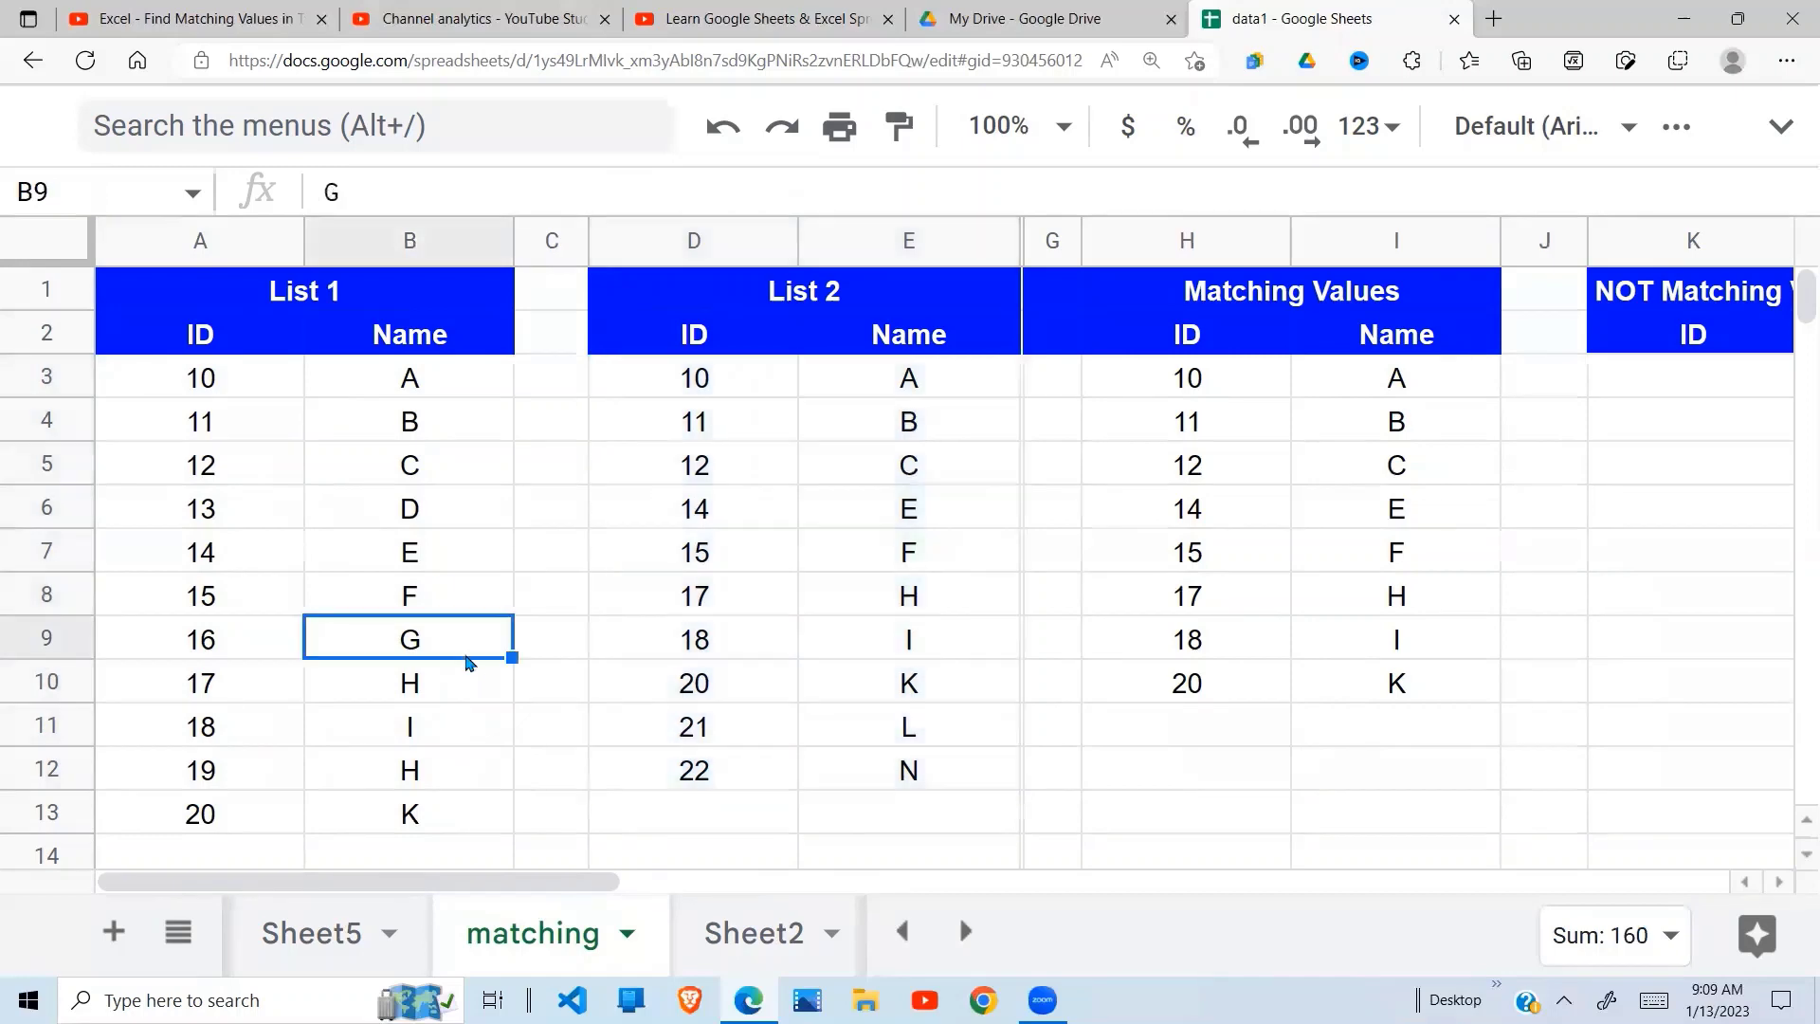
pyautogui.moveTo(210, 518); pyautogui.dragTo(447, 520)
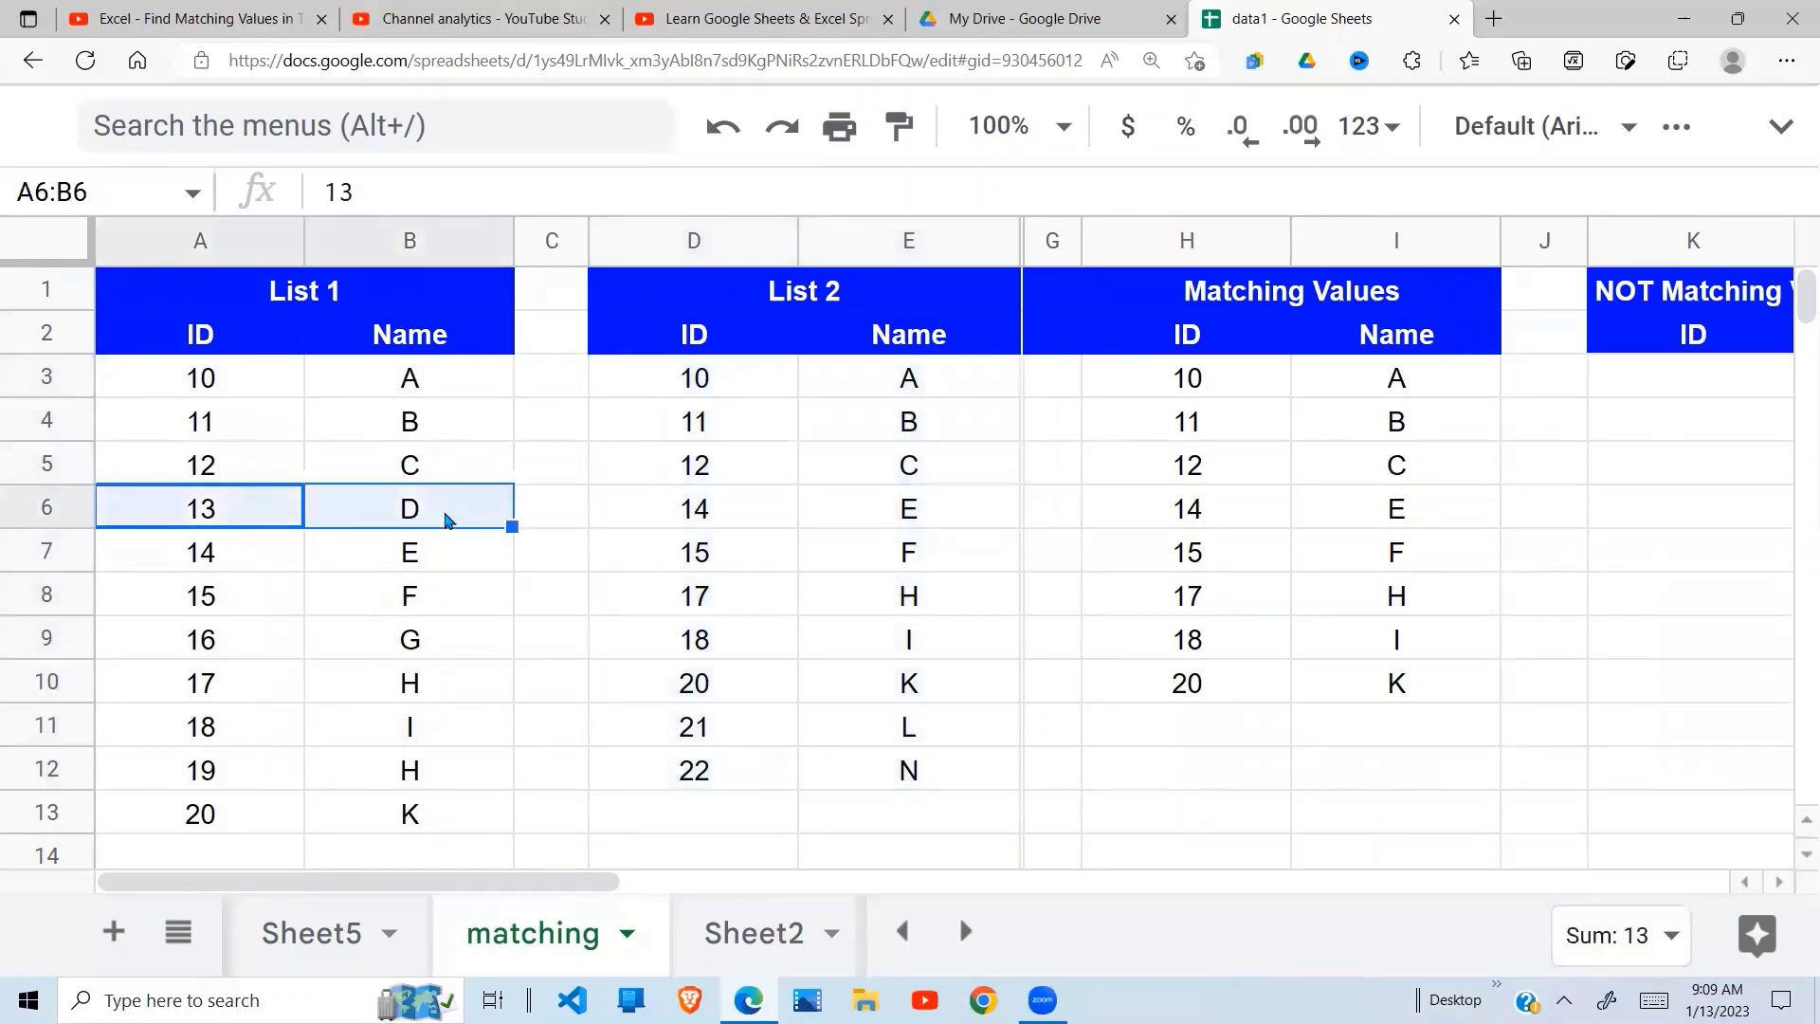
pyautogui.moveTo(693, 513); pyautogui.dragTo(891, 504)
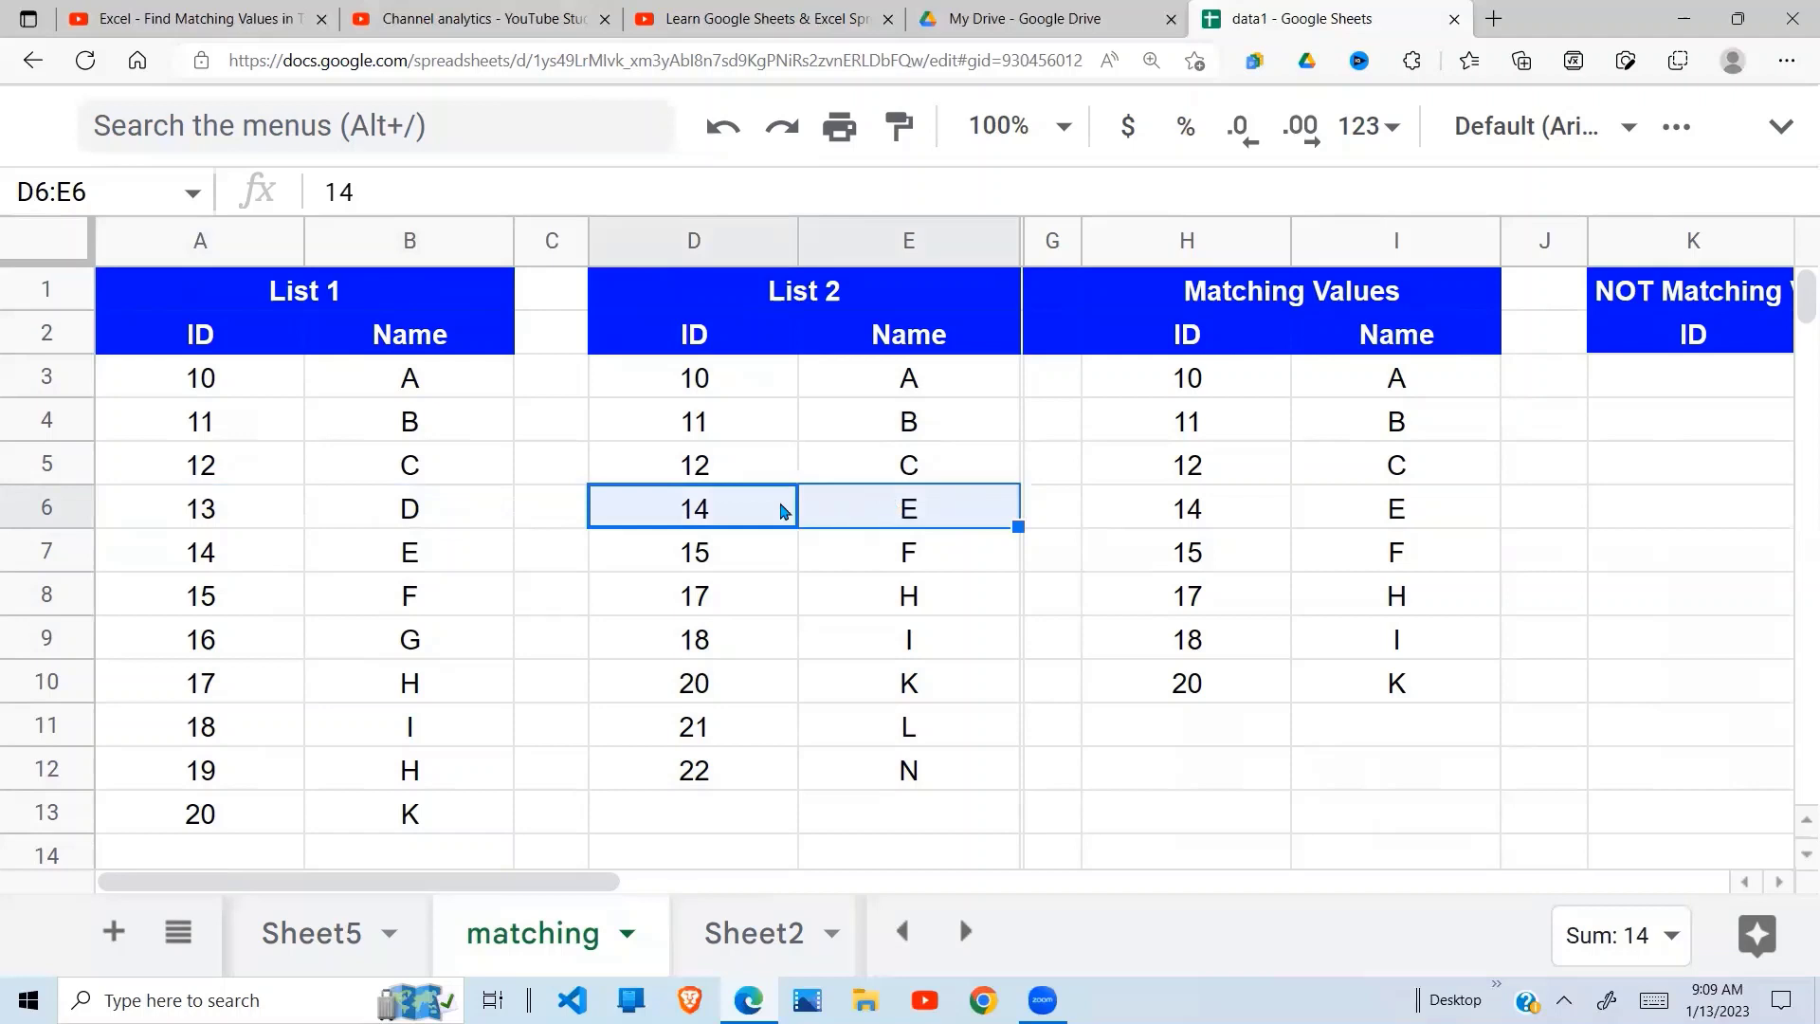
pyautogui.click(211, 381)
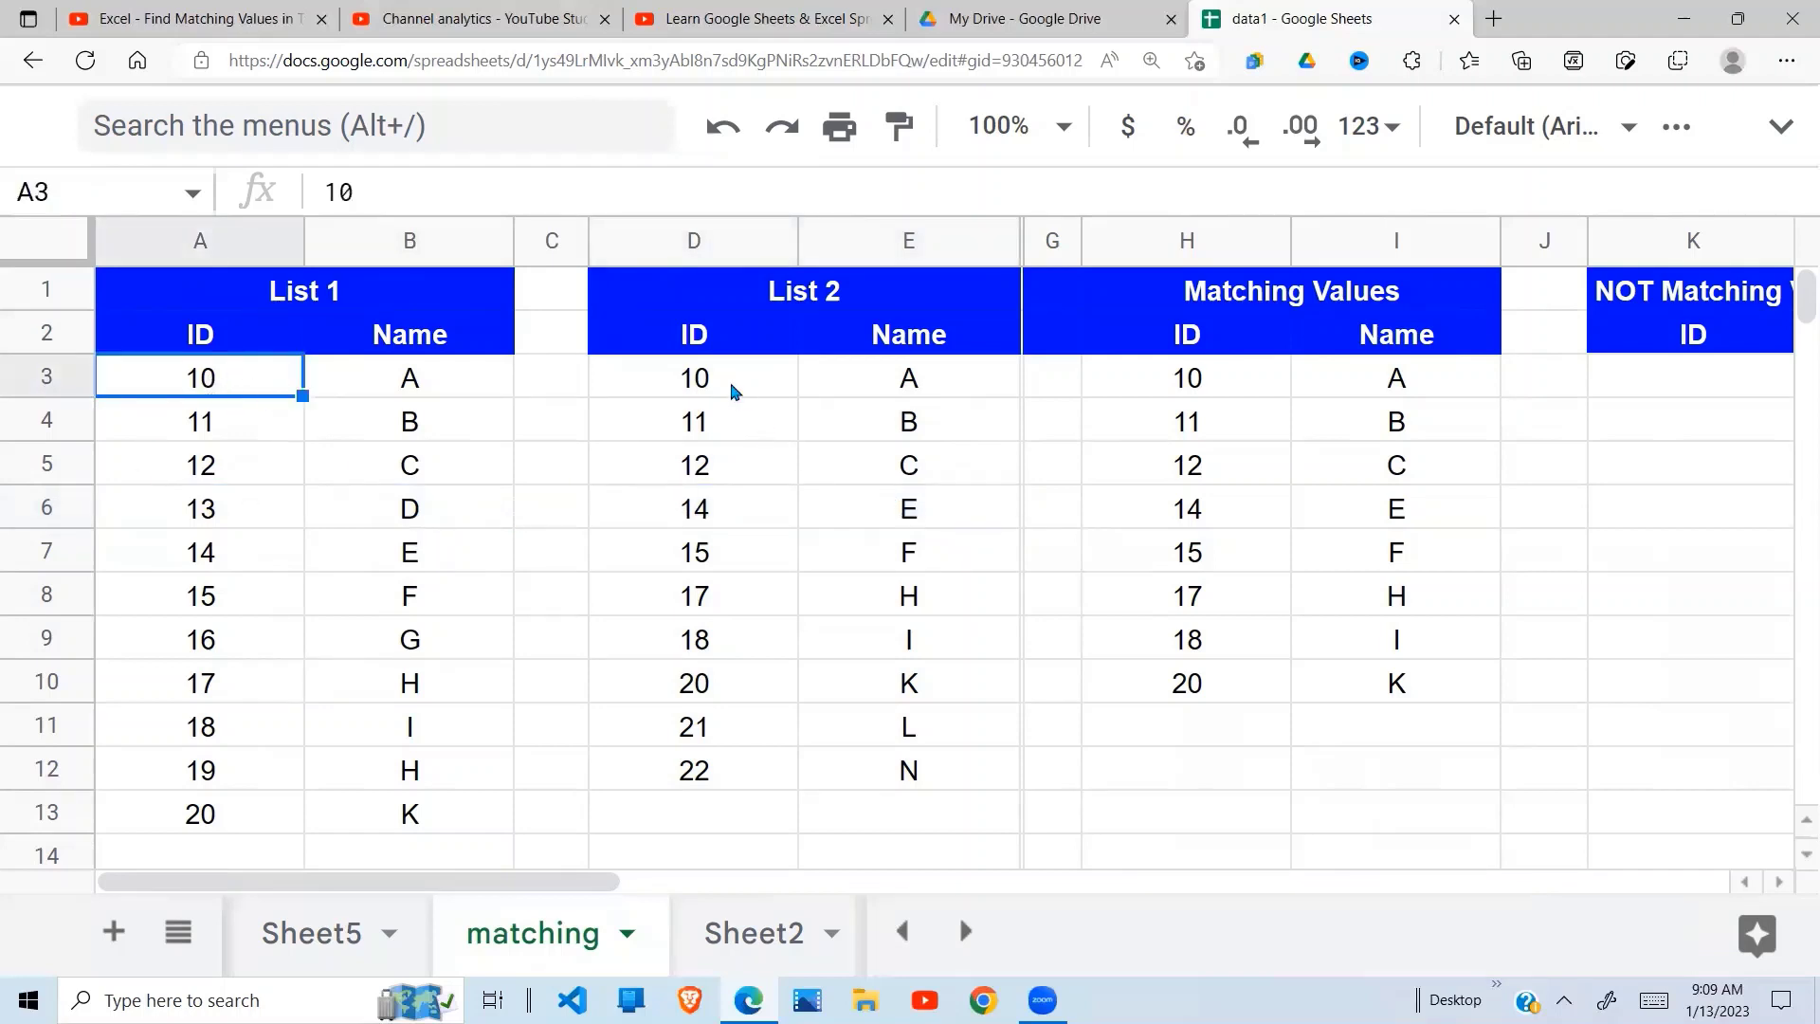
pyautogui.moveTo(733, 391); pyautogui.dragTo(744, 783)
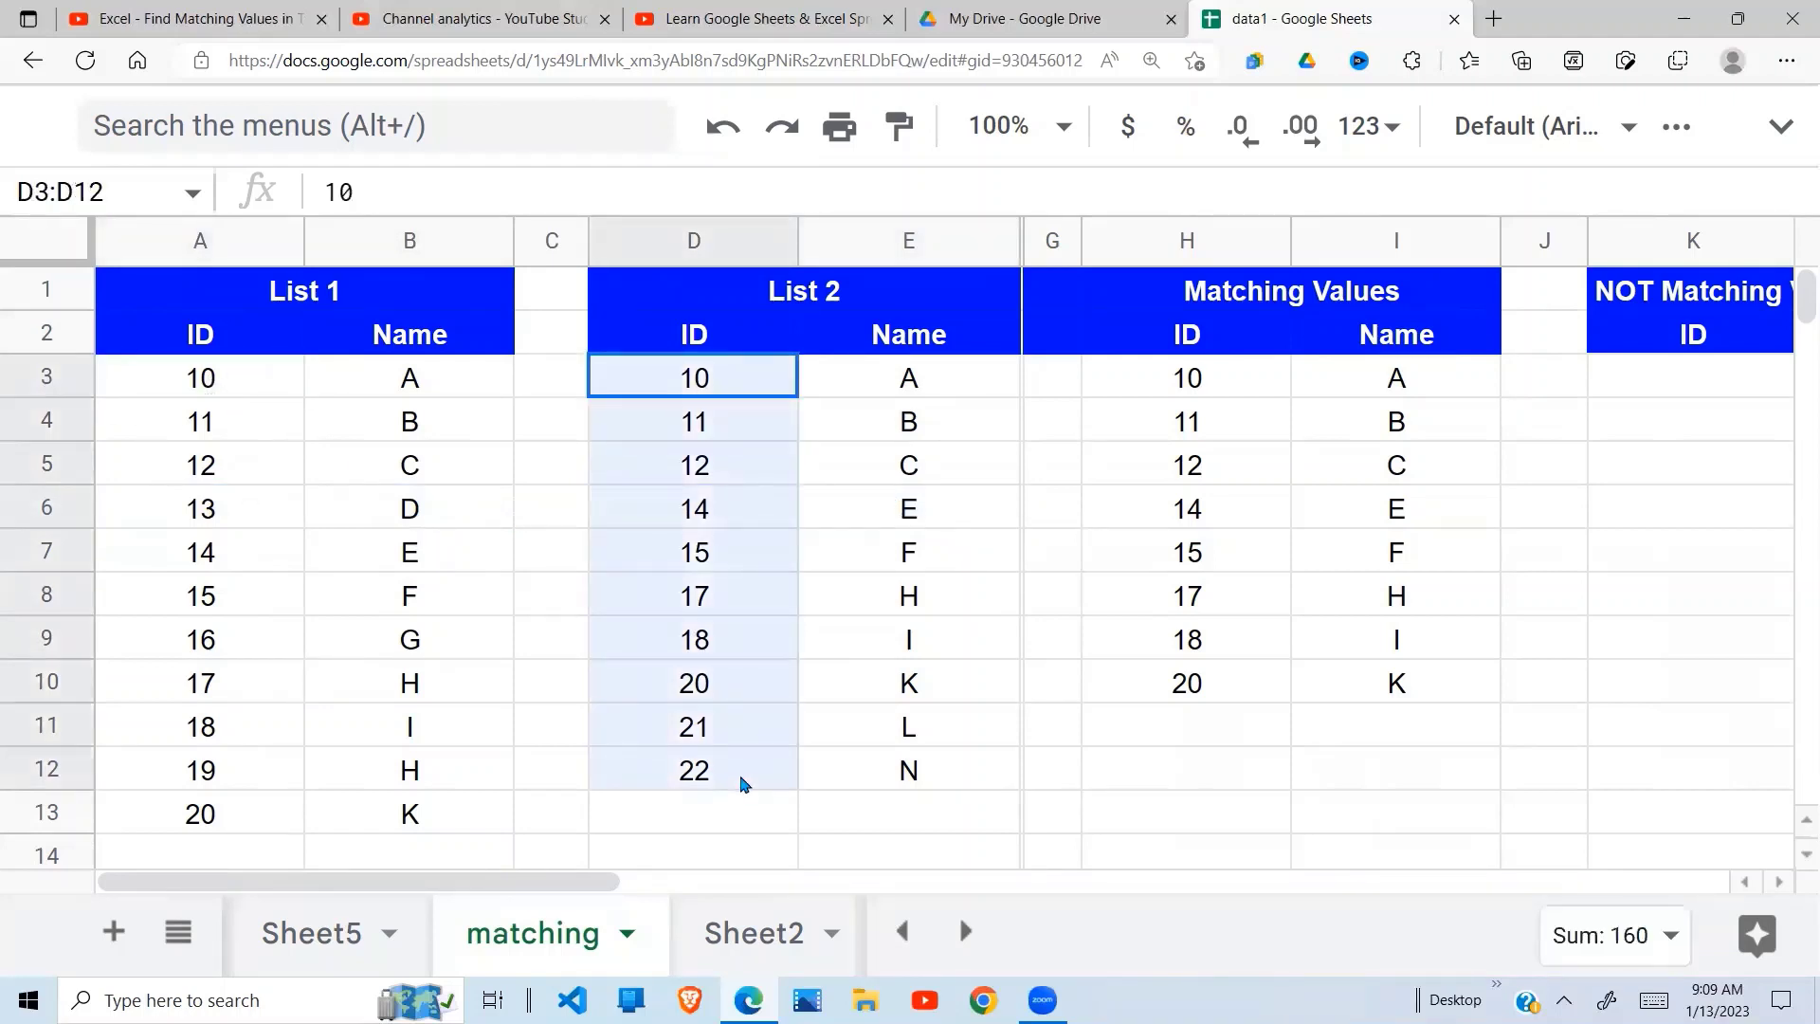
pyautogui.moveTo(741, 783); pyautogui.dragTo(742, 783)
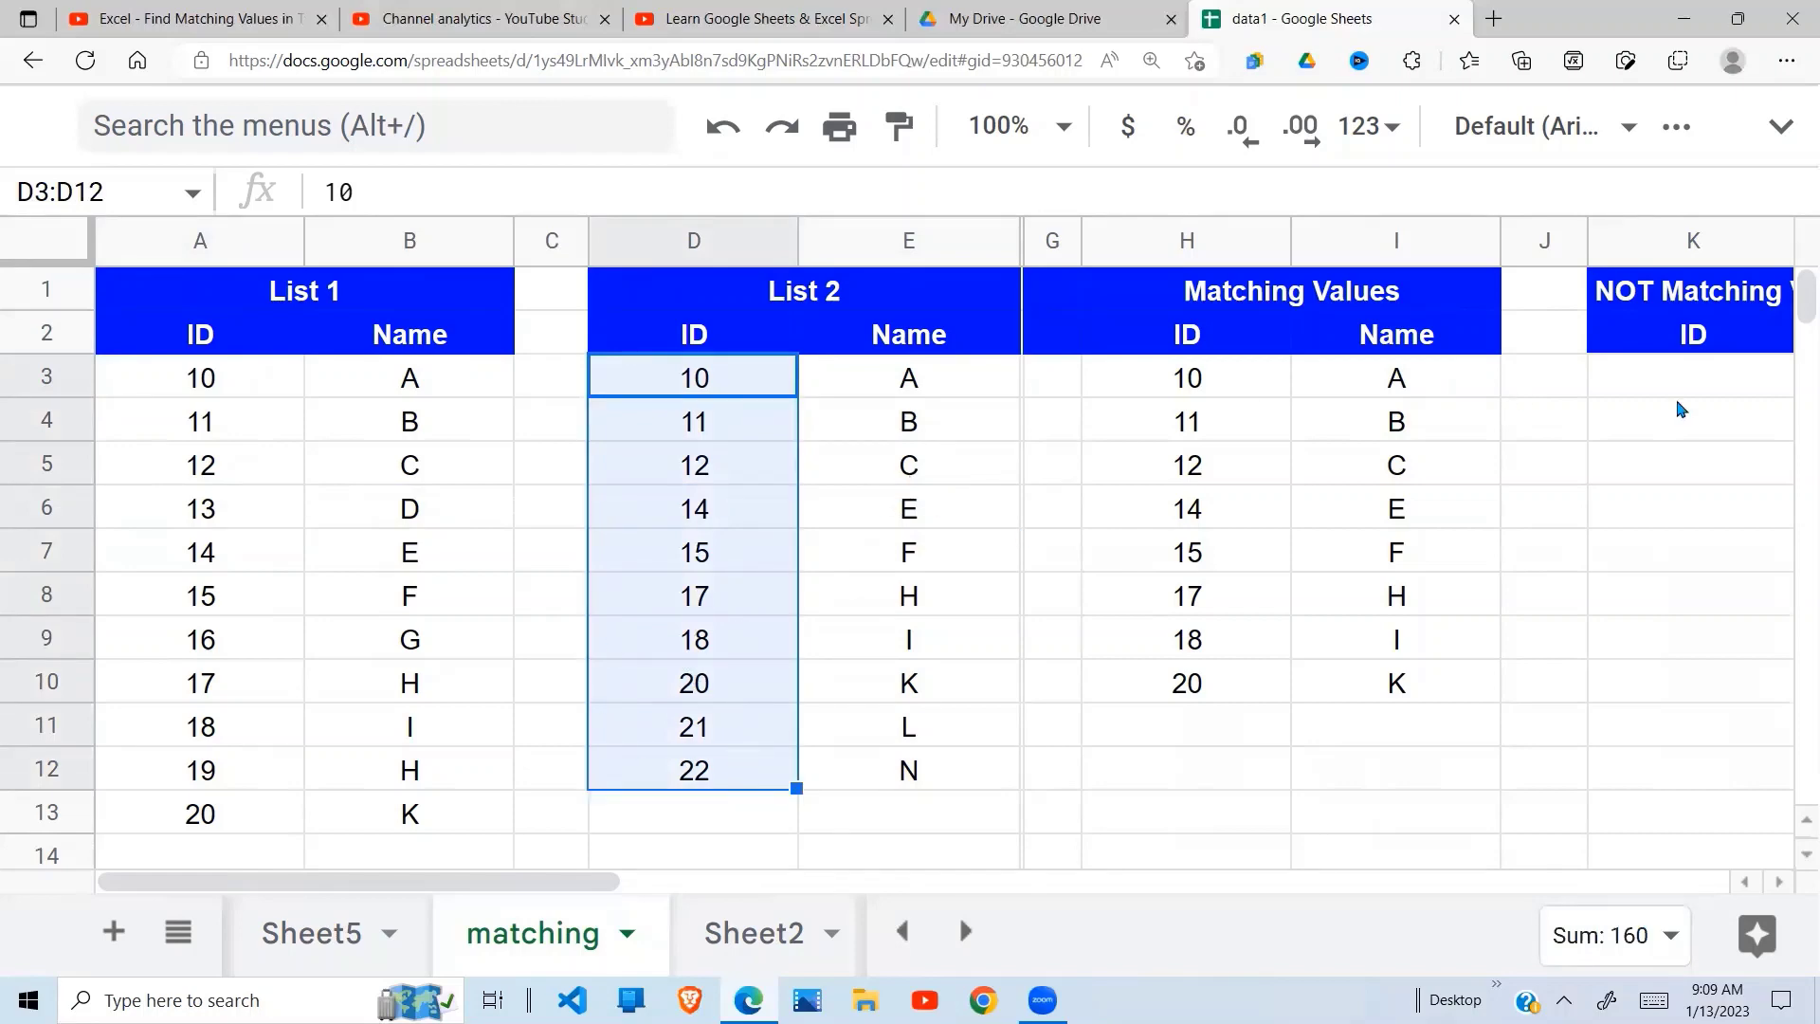
pyautogui.click(1617, 412)
pyautogui.click(1661, 375)
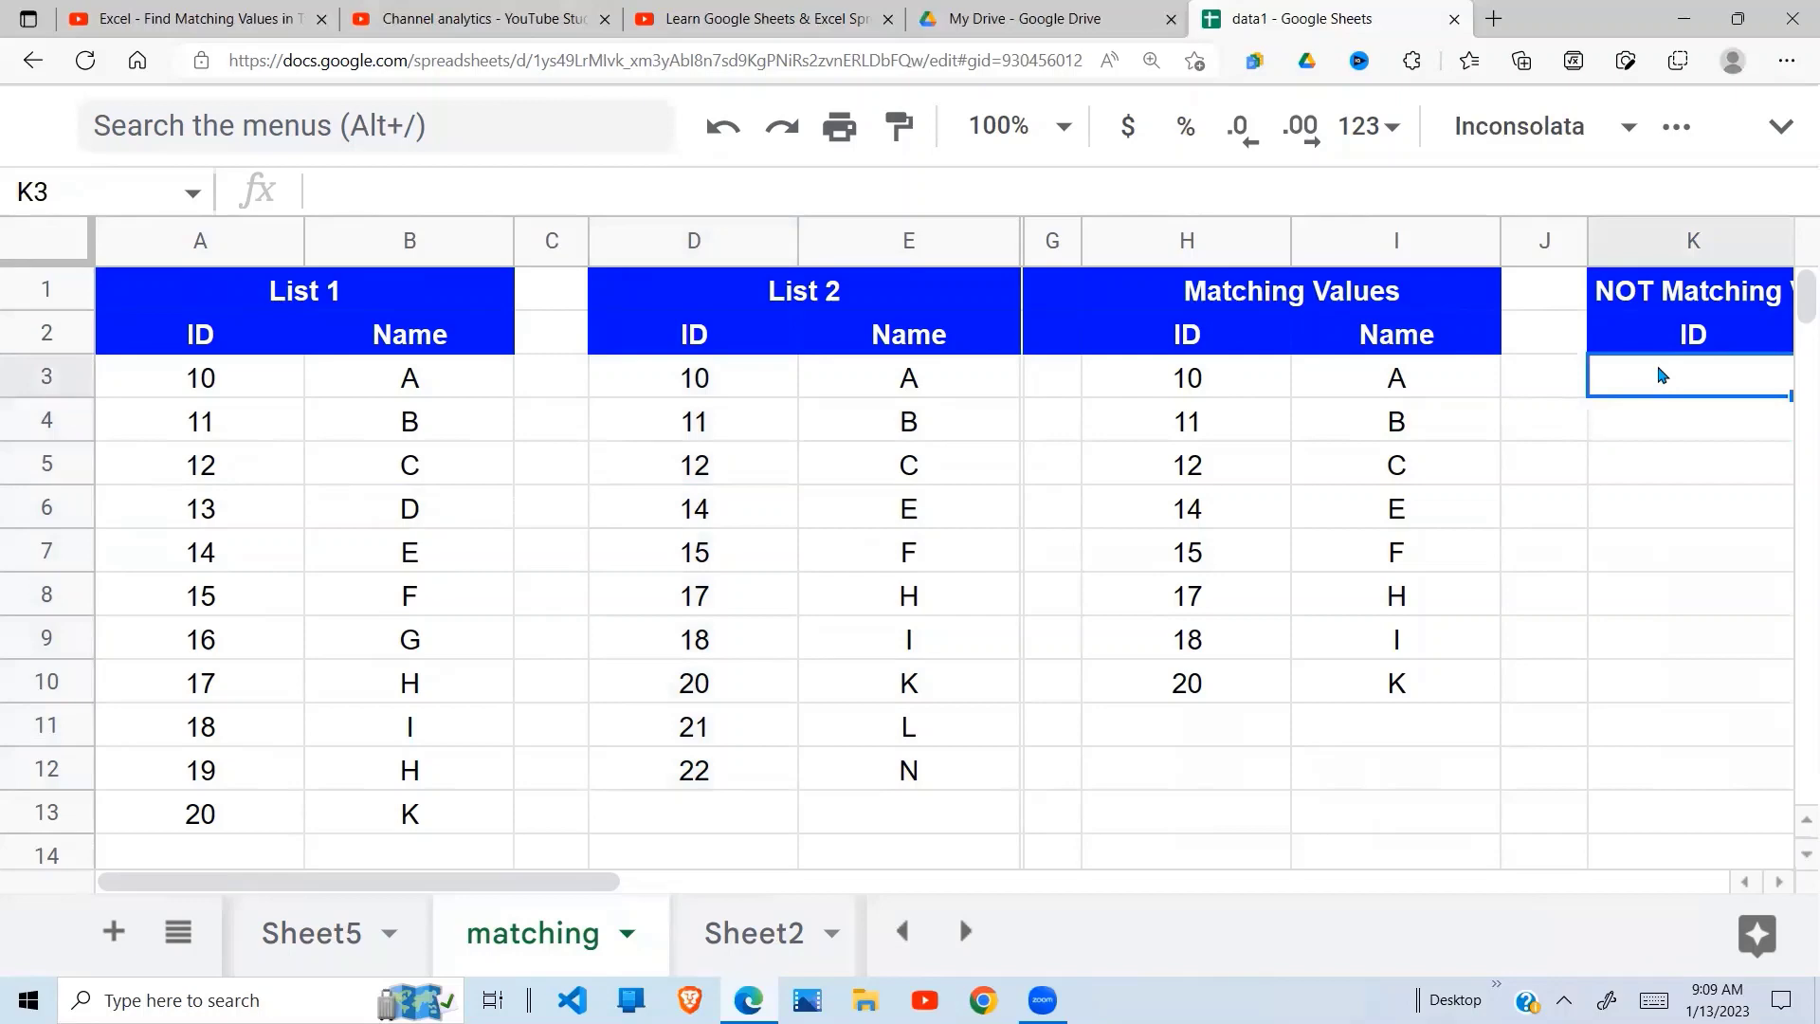
pyautogui.press('Right')
pyautogui.press('Right')
pyautogui.press('Right')
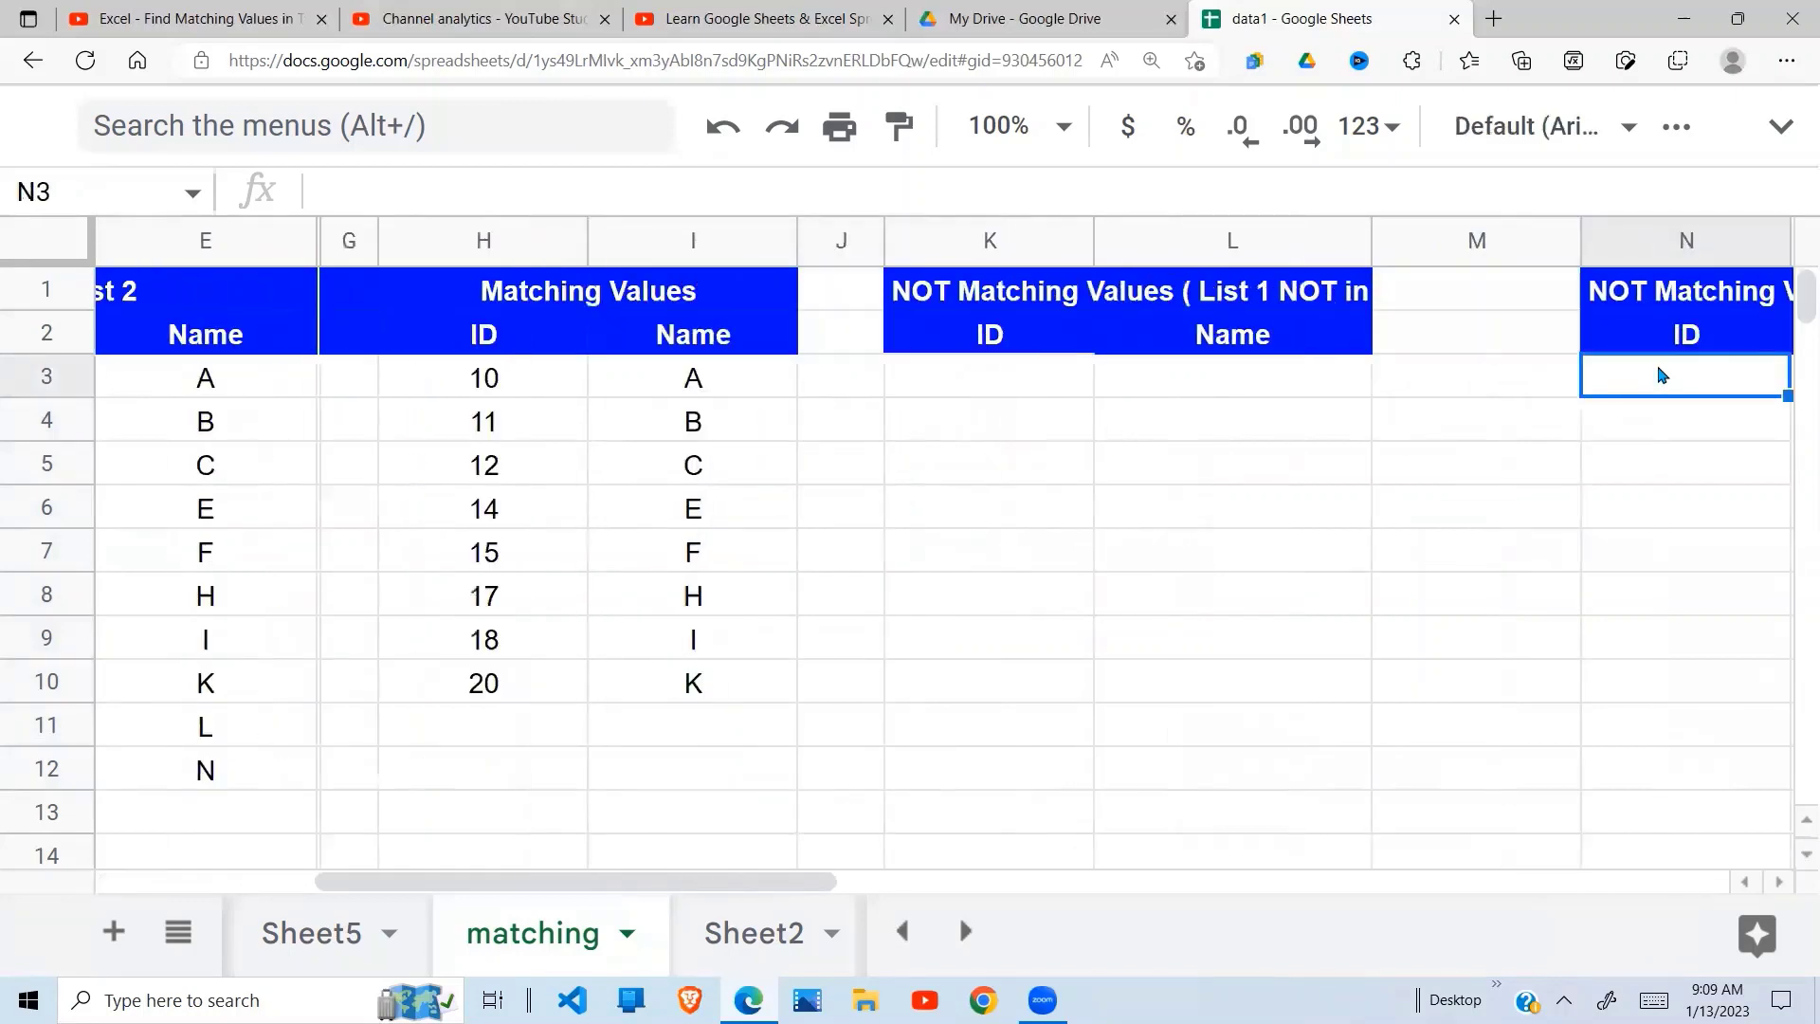
pyautogui.click(1704, 295)
pyautogui.click(470, 393)
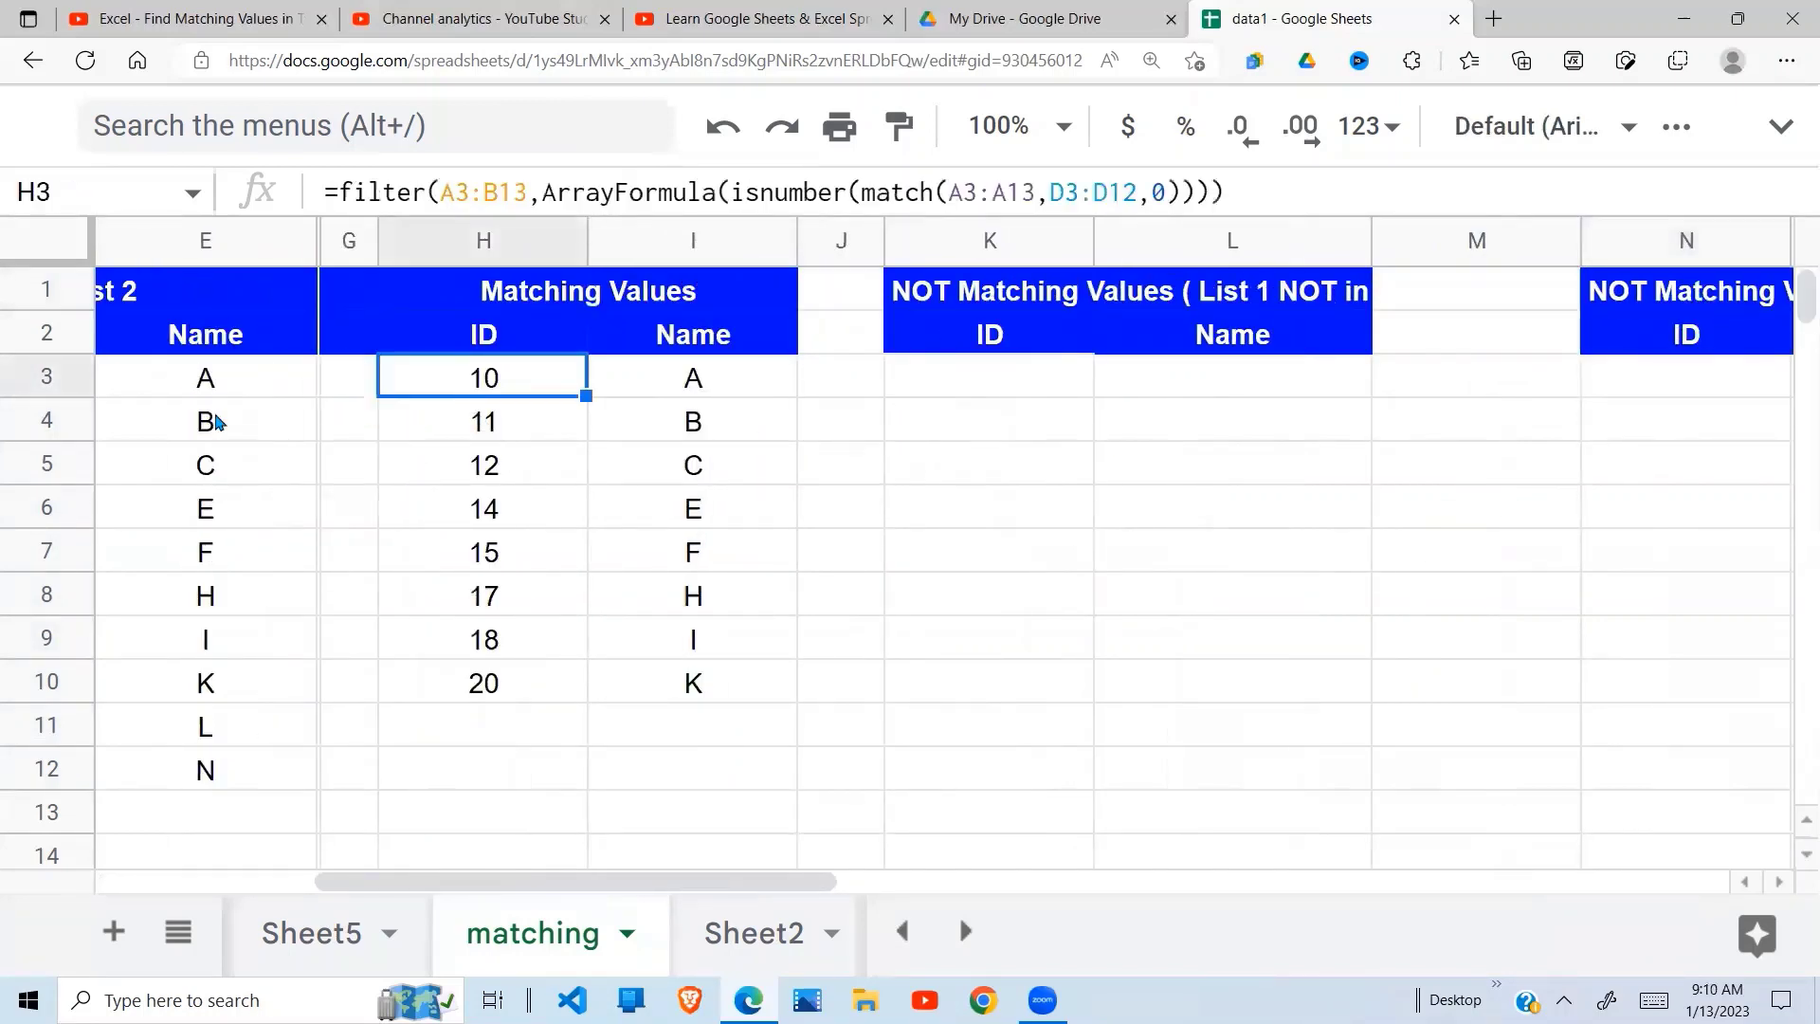
pyautogui.press('Left')
pyautogui.press('Left')
pyautogui.press('Left')
pyautogui.press('Left')
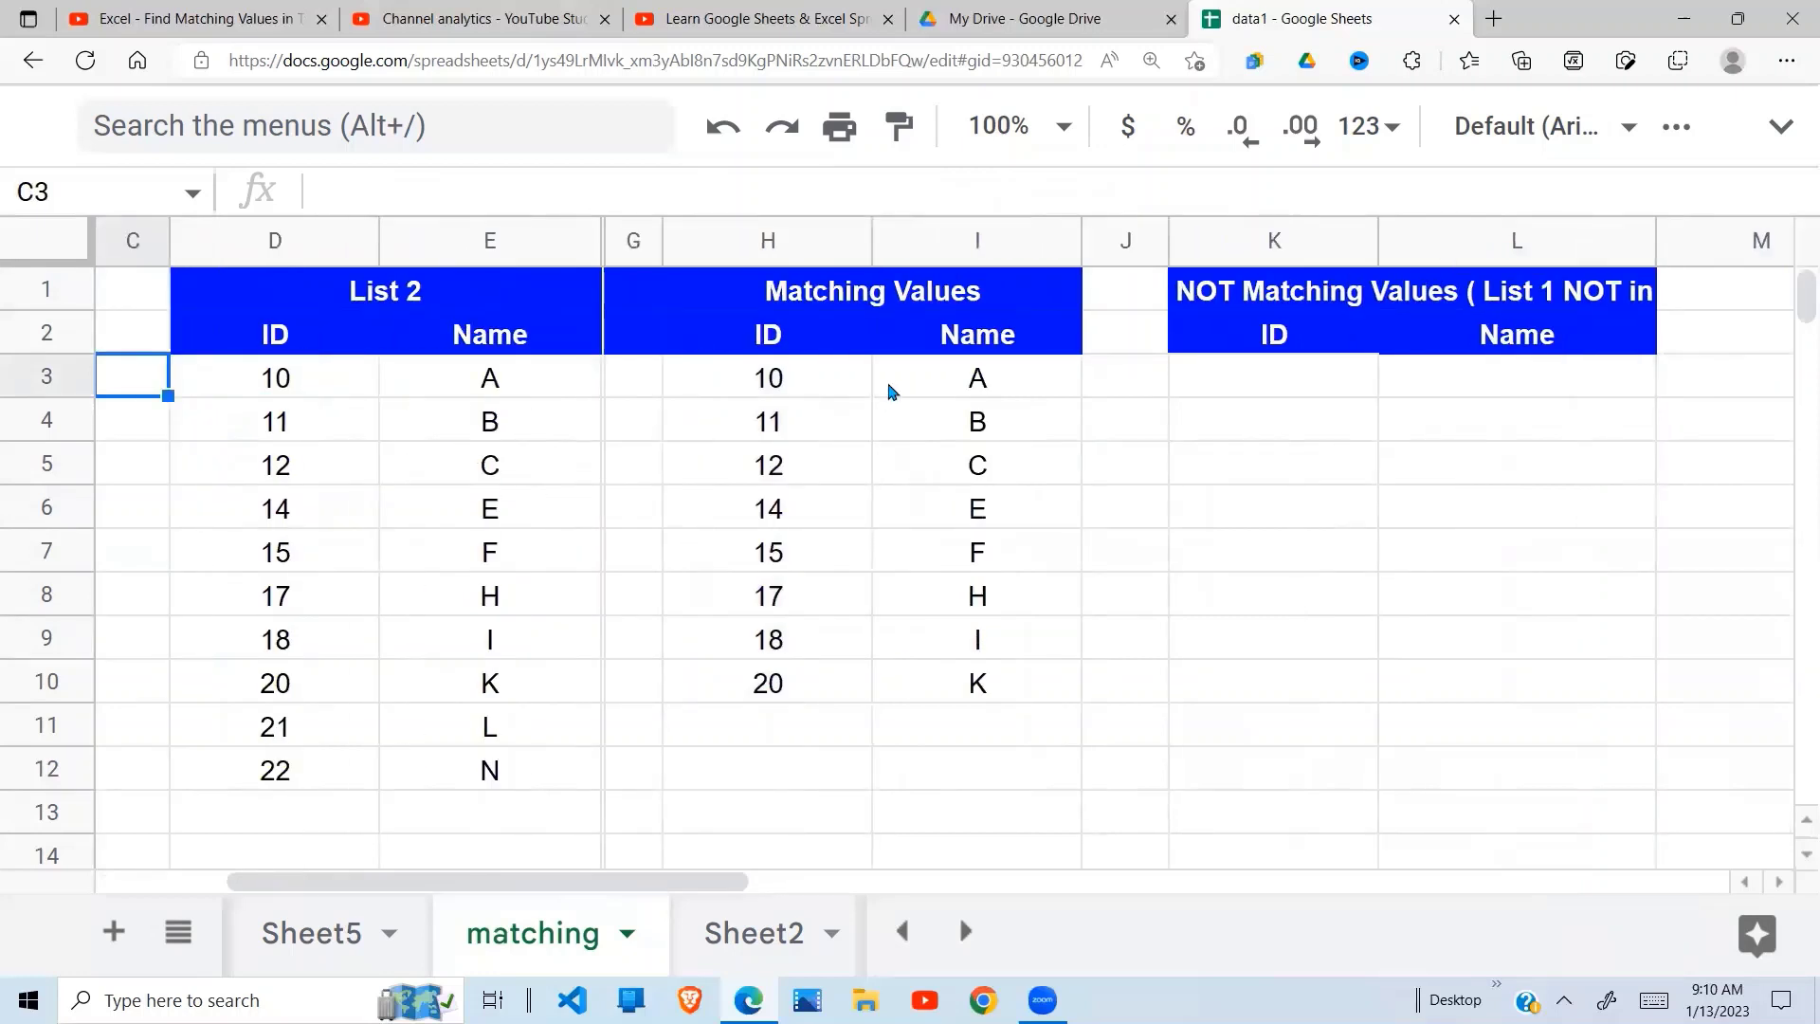
pyautogui.moveTo(325, 375); pyautogui.dragTo(528, 785)
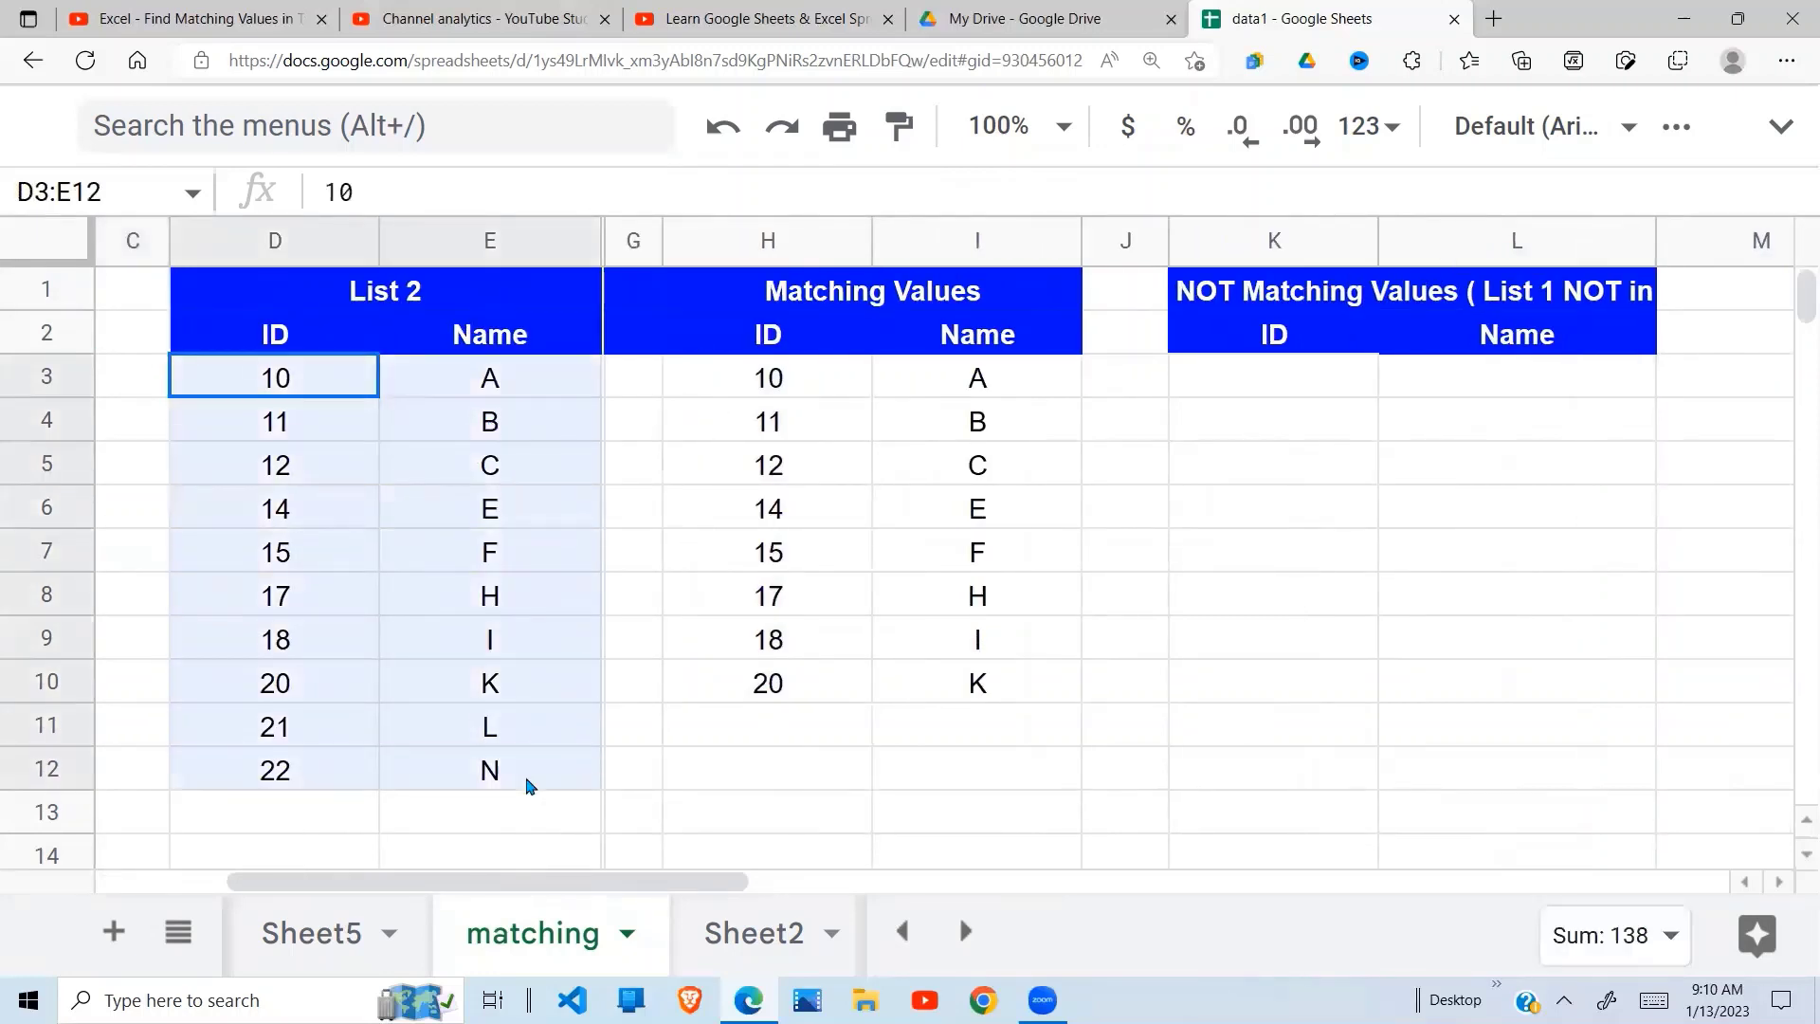
pyautogui.click(313, 451)
pyautogui.press('Left')
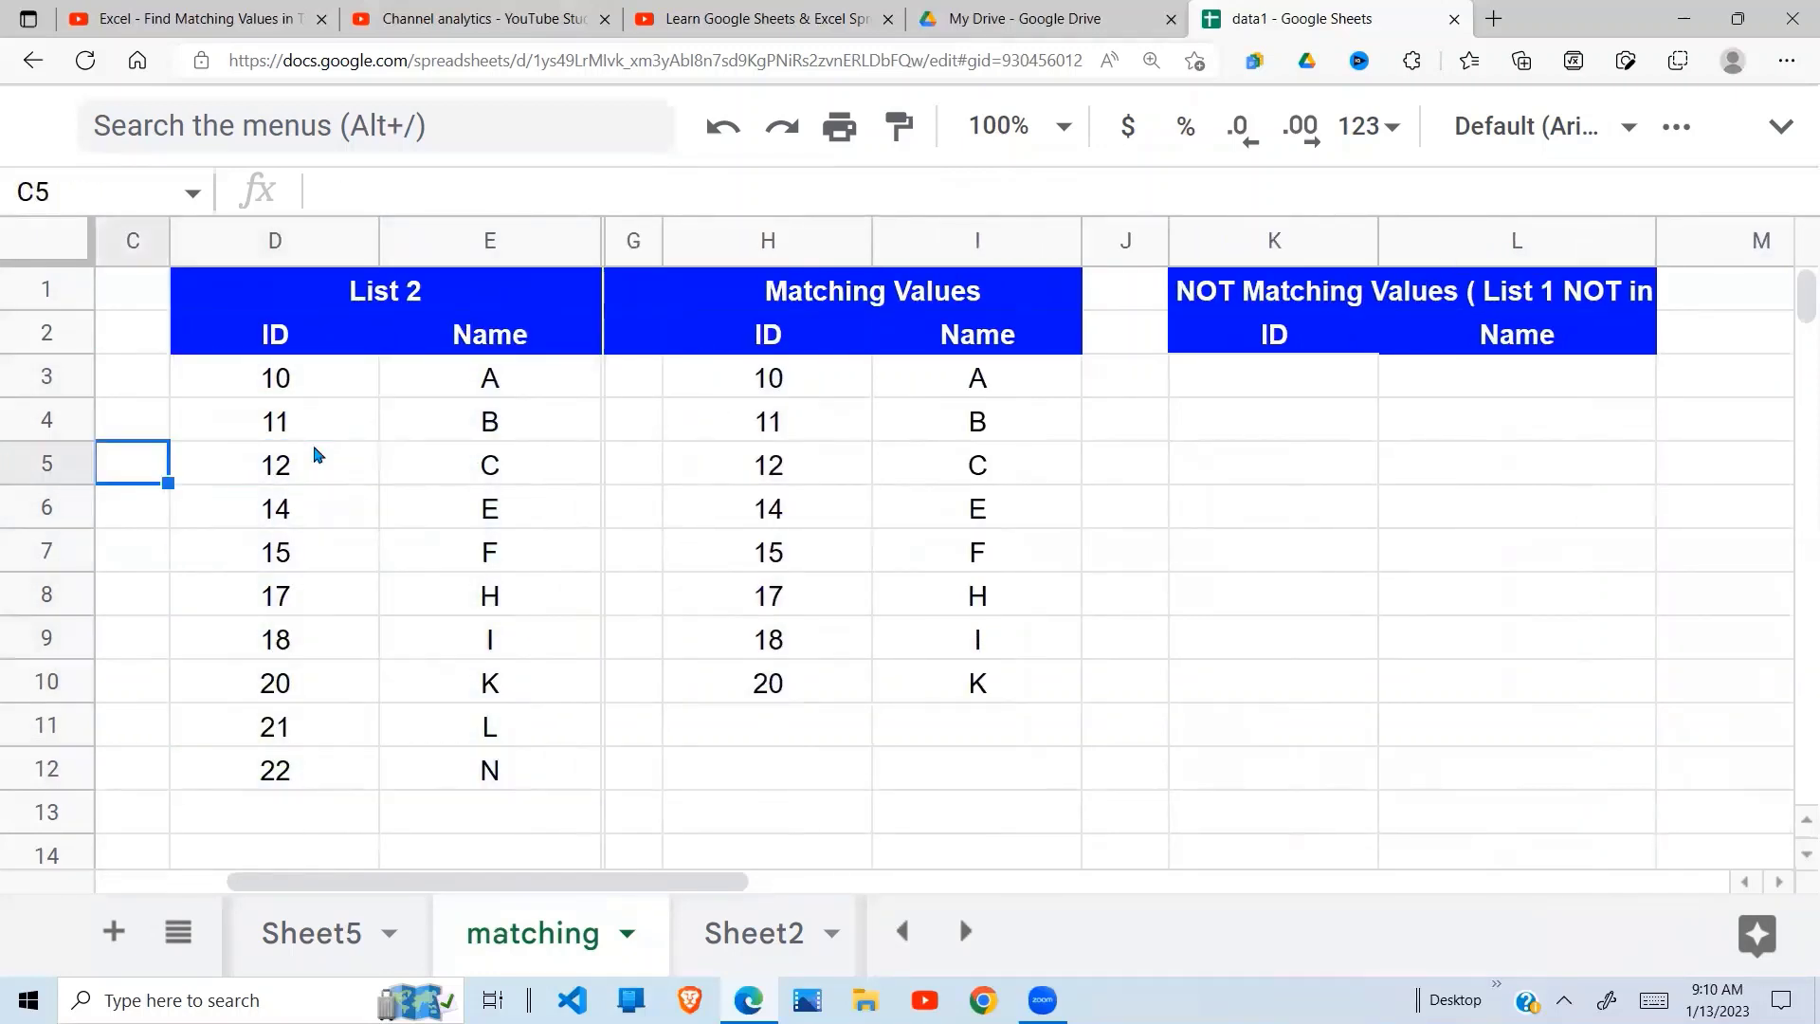
pyautogui.press('Left')
pyautogui.press('Left')
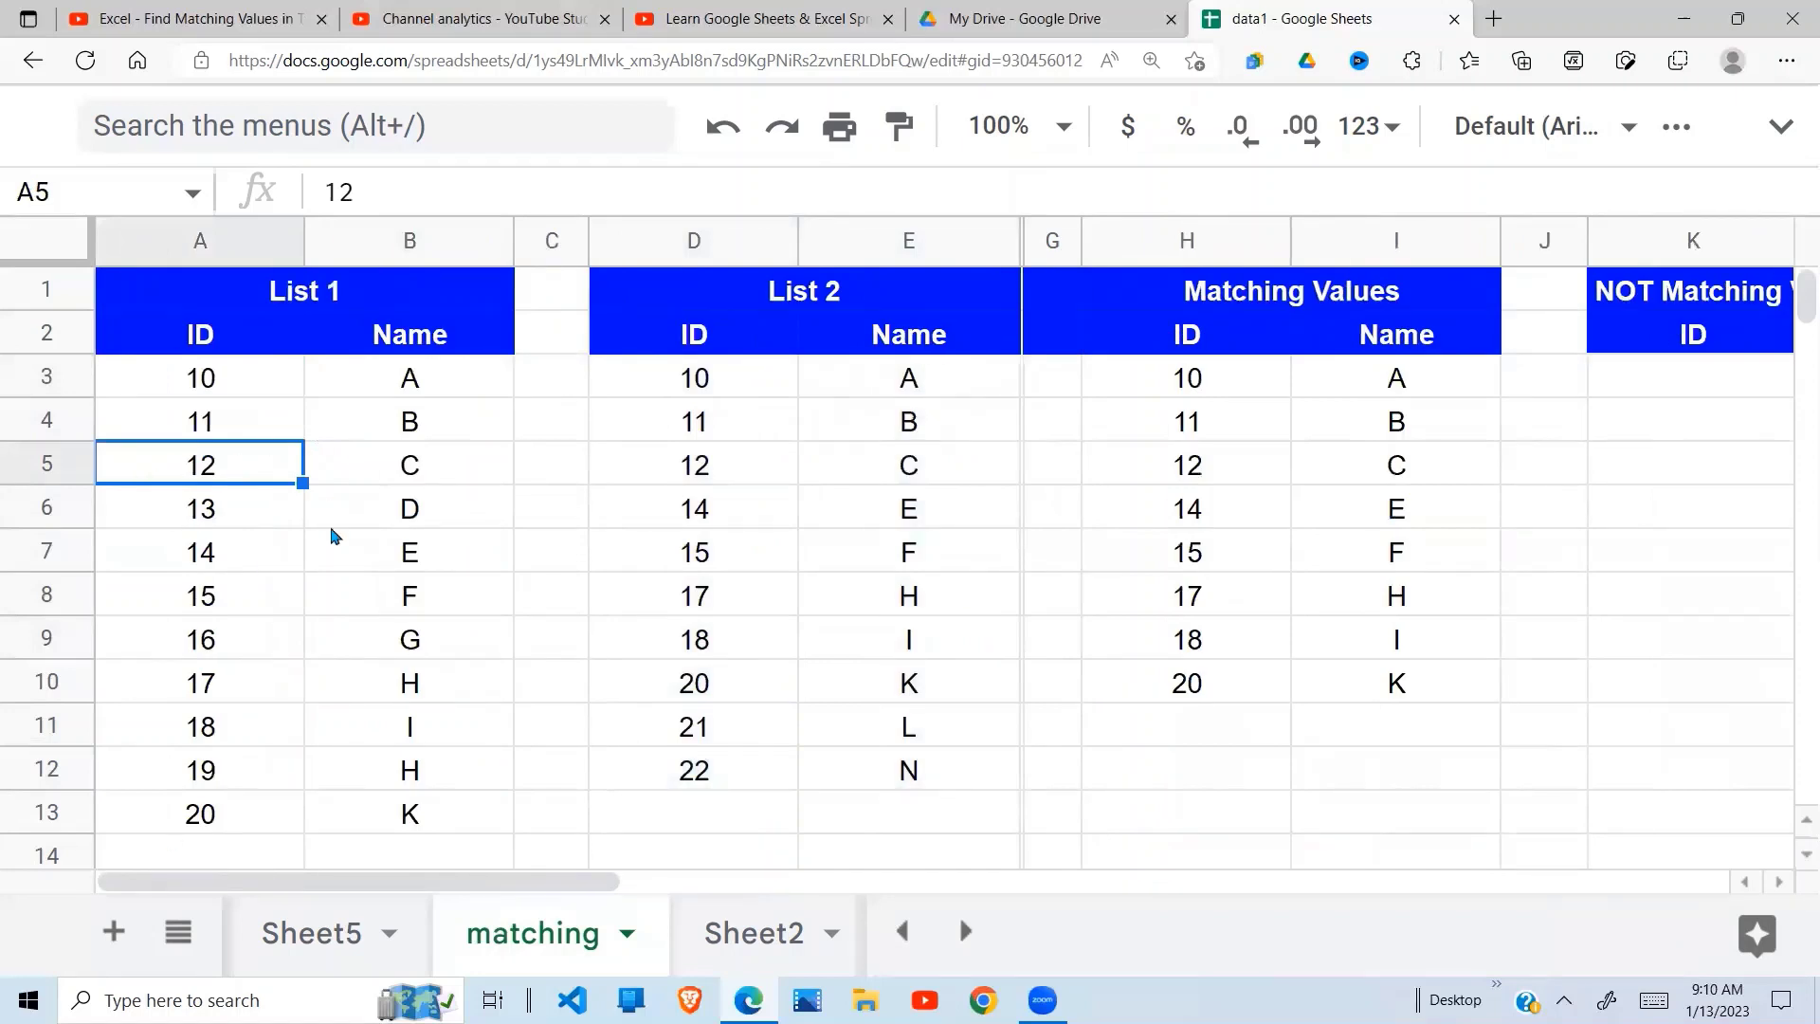
pyautogui.moveTo(686, 721); pyautogui.dragTo(900, 768)
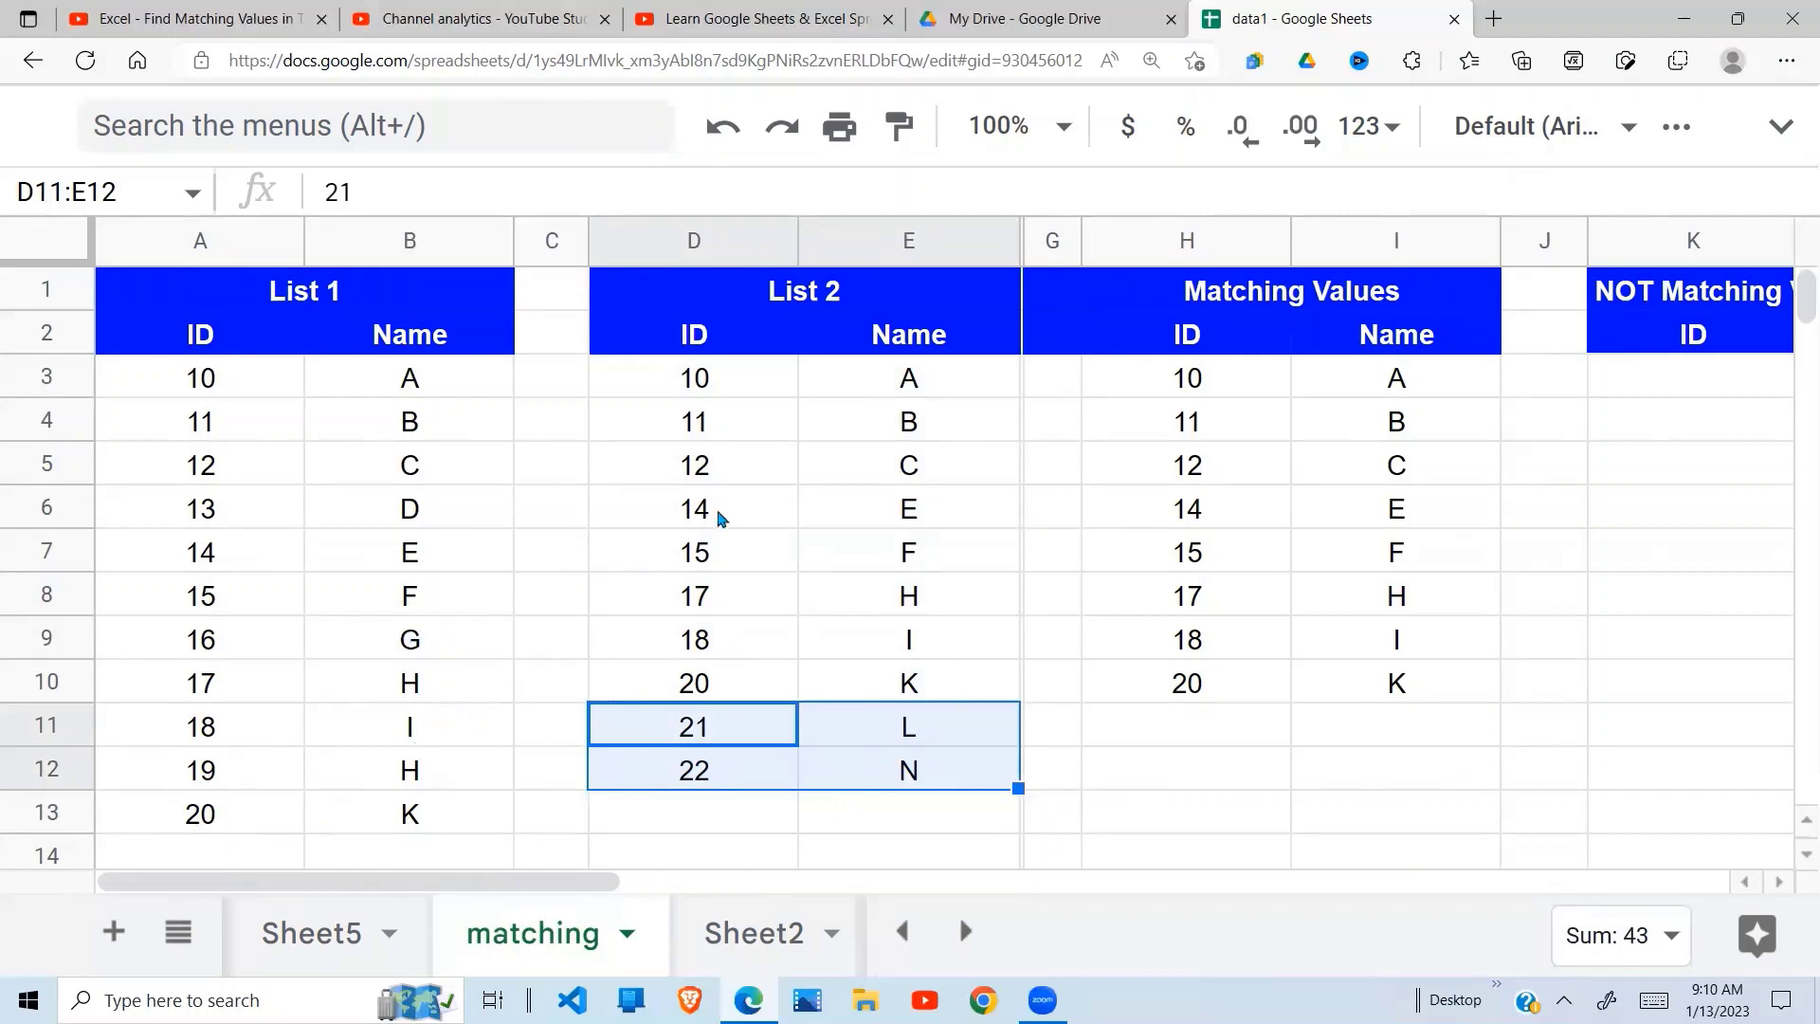
pyautogui.click(658, 479)
pyautogui.click(697, 420)
pyautogui.click(725, 378)
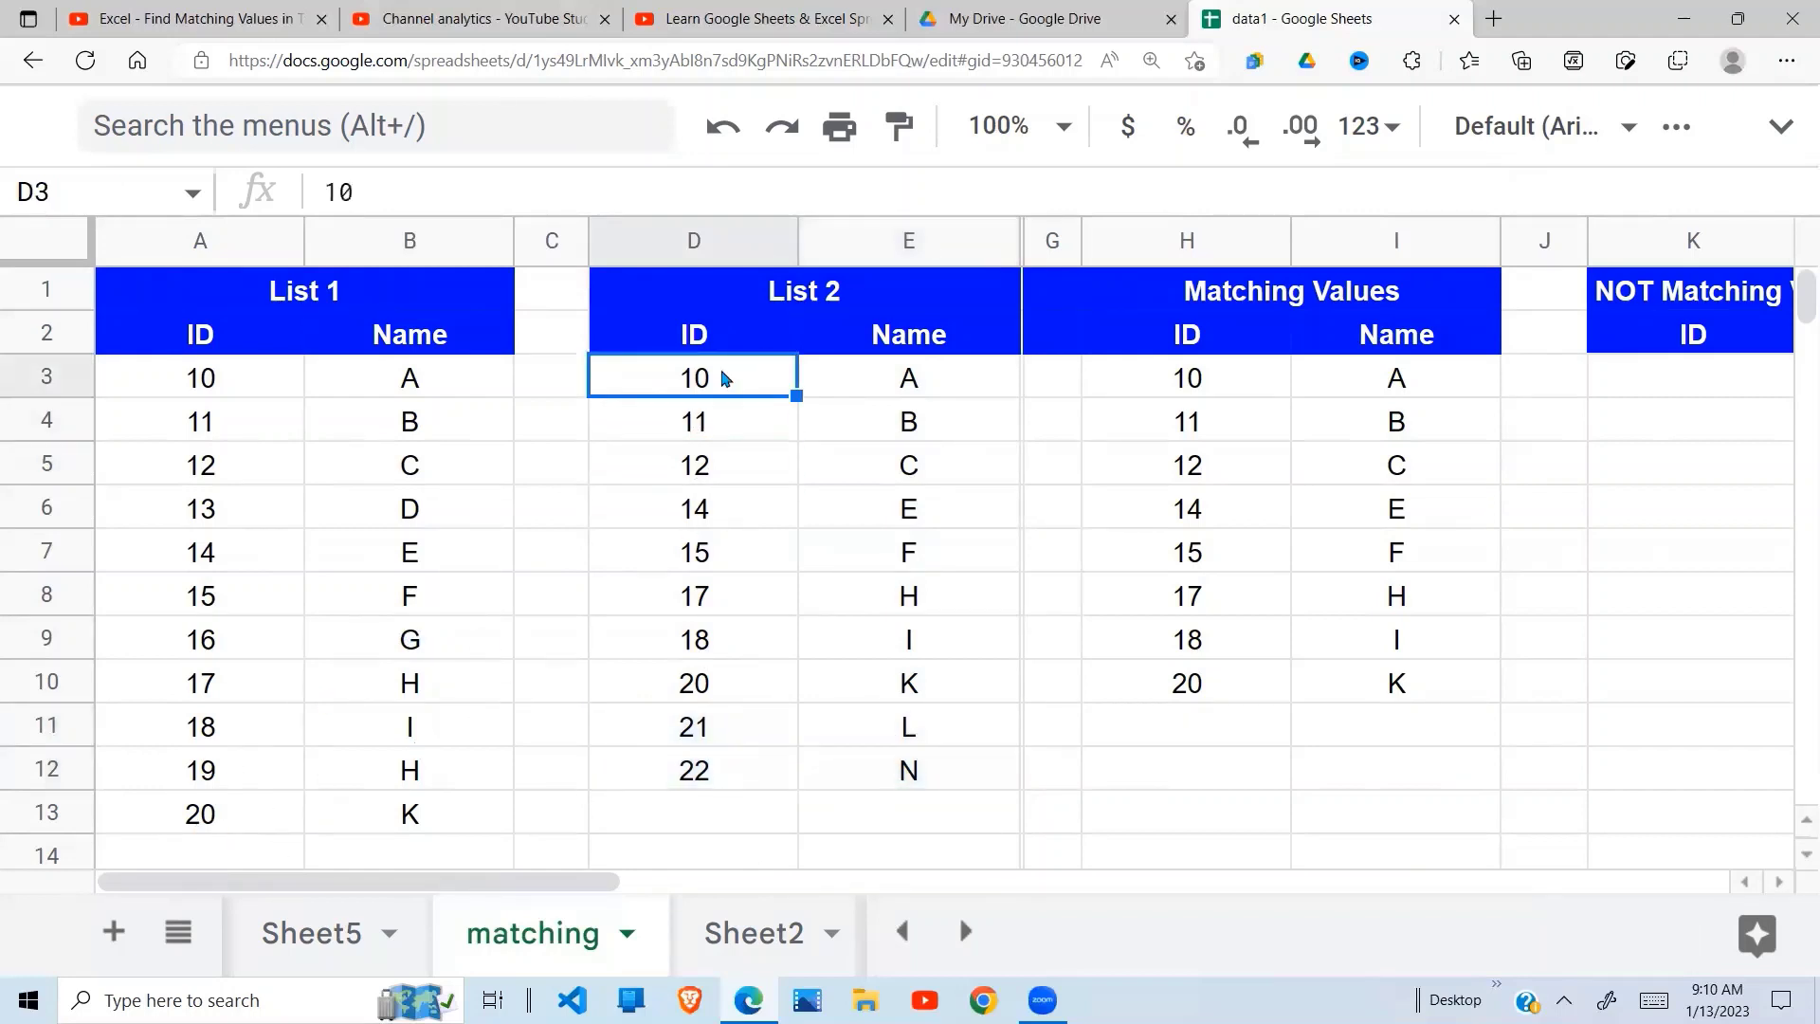
pyautogui.press('Right')
pyautogui.press('Right')
pyautogui.press('Right')
pyautogui.press('Right')
pyautogui.press('Right')
pyautogui.press('Right')
pyautogui.press('Right')
pyautogui.press('Right')
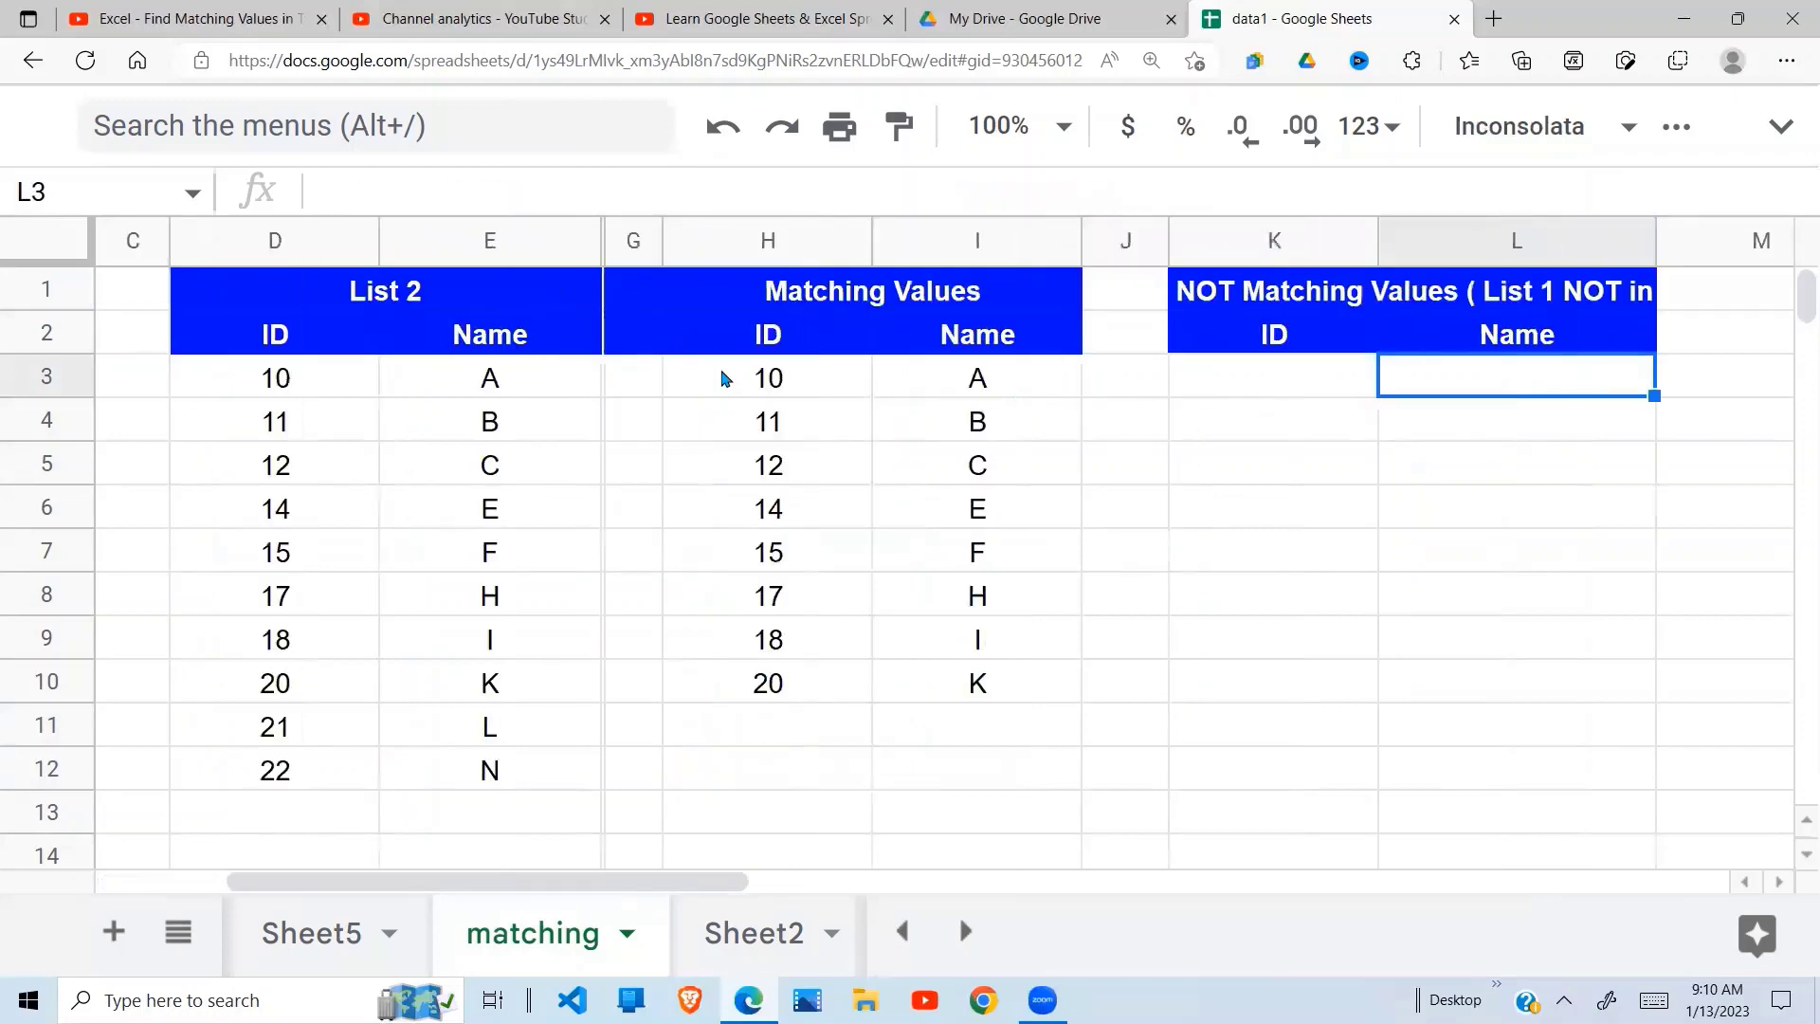
pyautogui.press('Left')
pyautogui.press('Left')
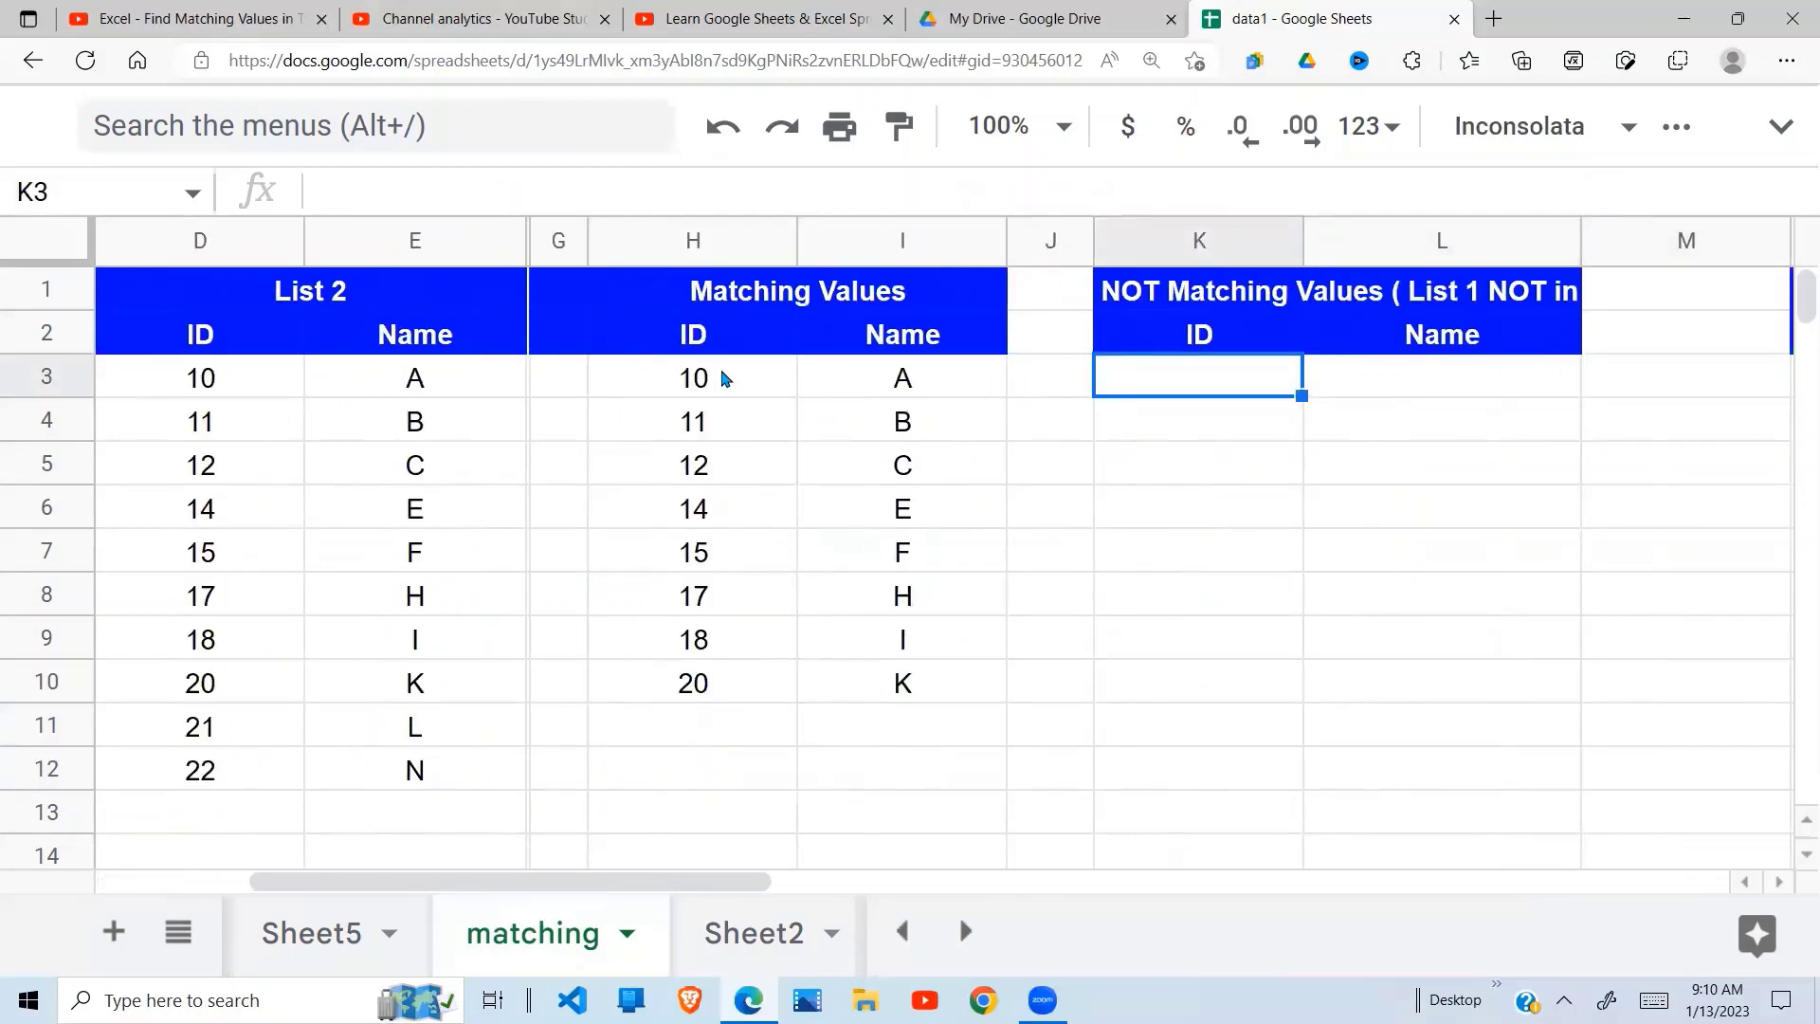
# Enter =MATCH(A3:A13,D3:D12,0) in K3, returning 1
pyautogui.write('=')
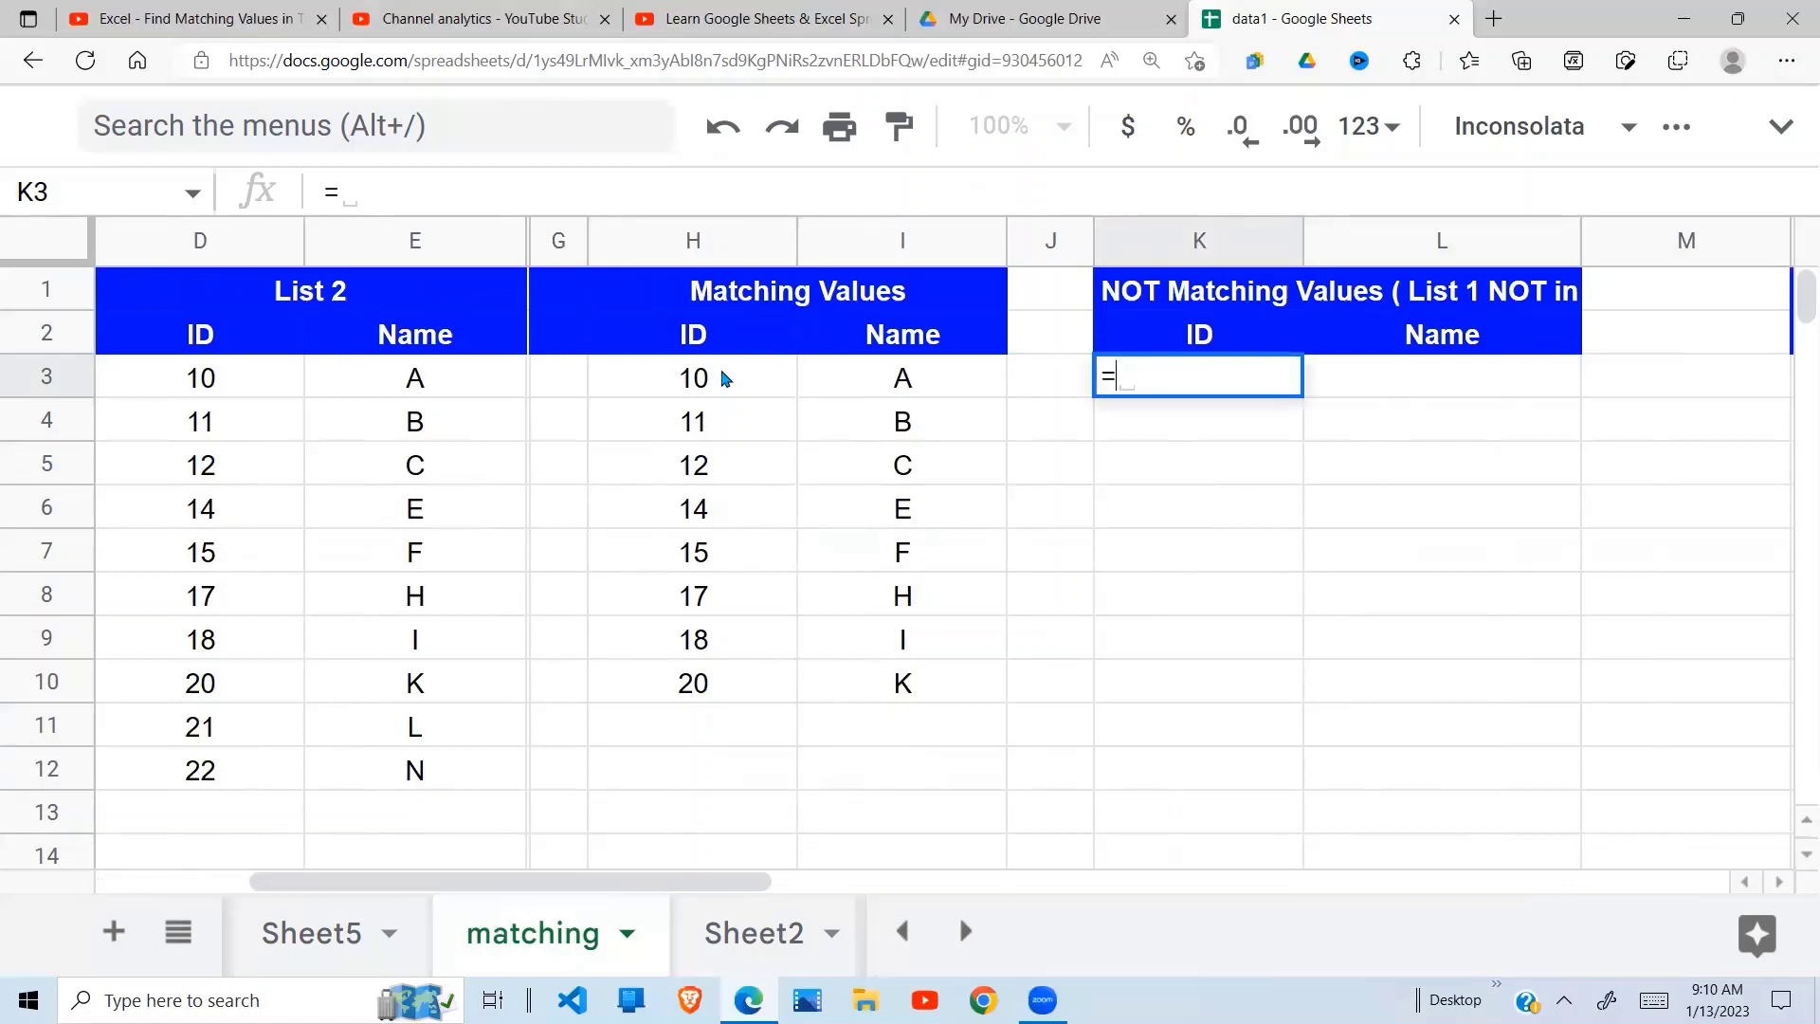
pyautogui.write('MATCH')
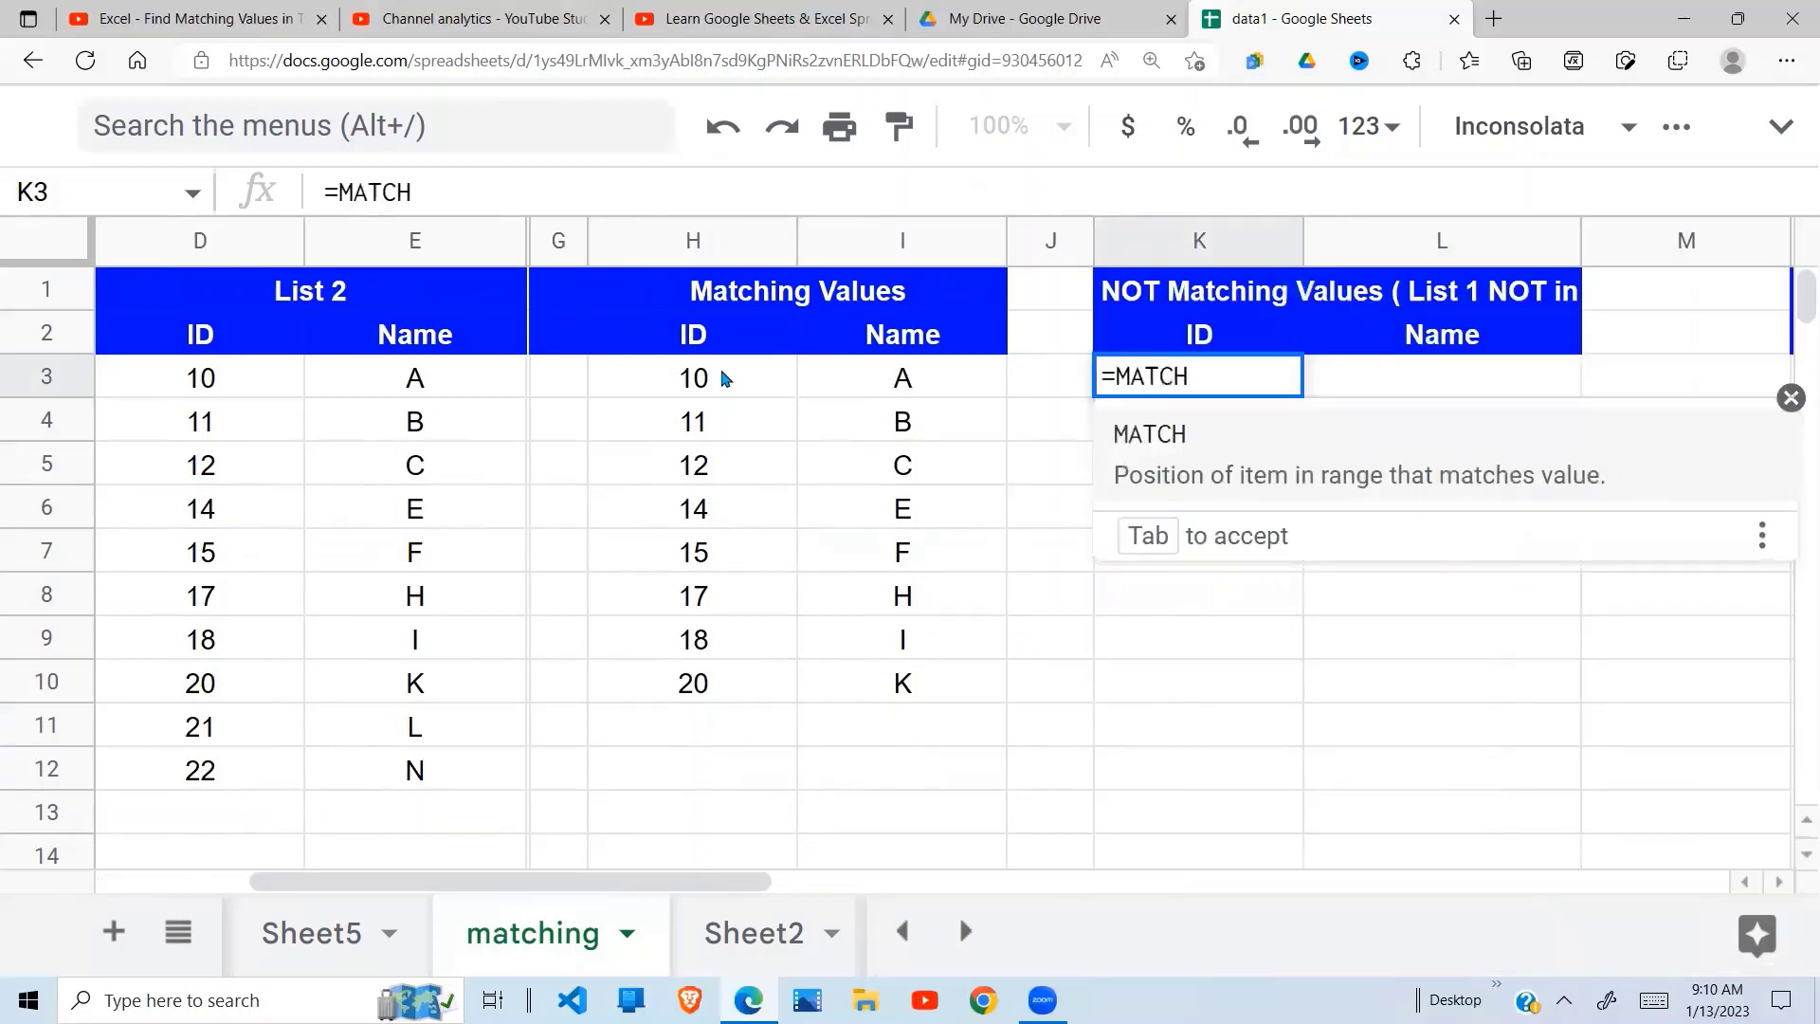
pyautogui.press('Tab')
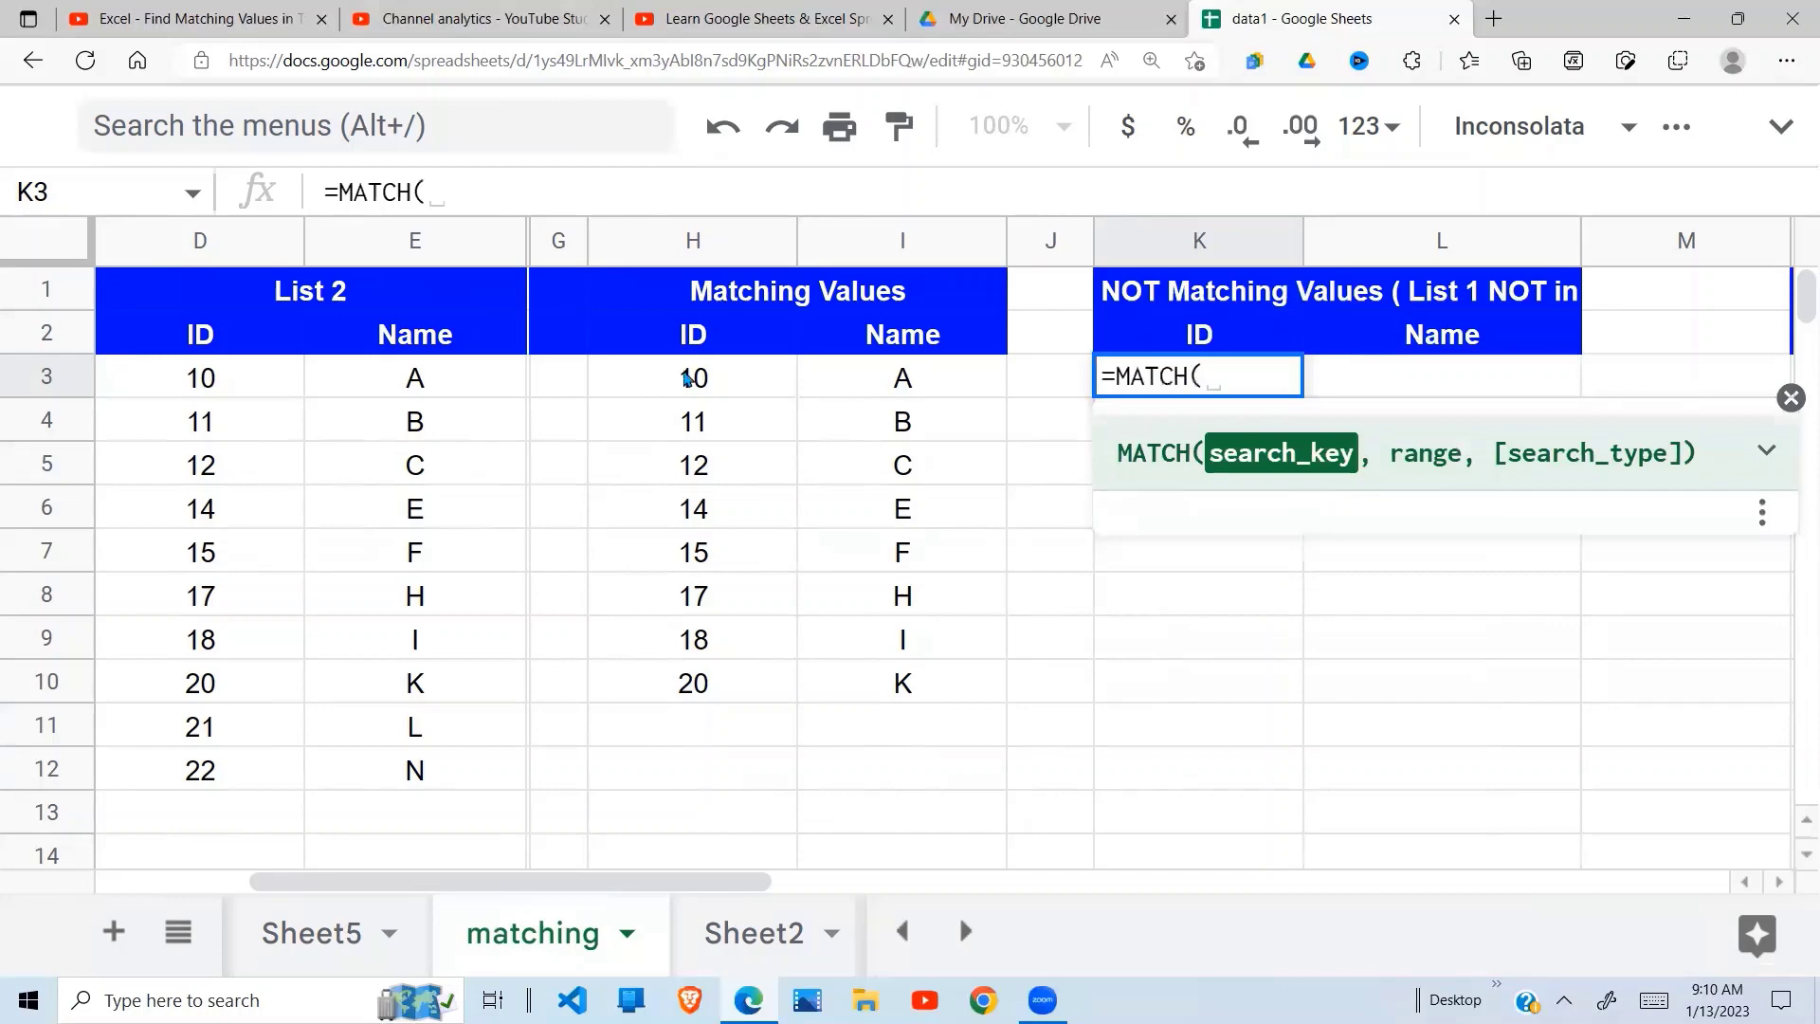
pyautogui.click(264, 390)
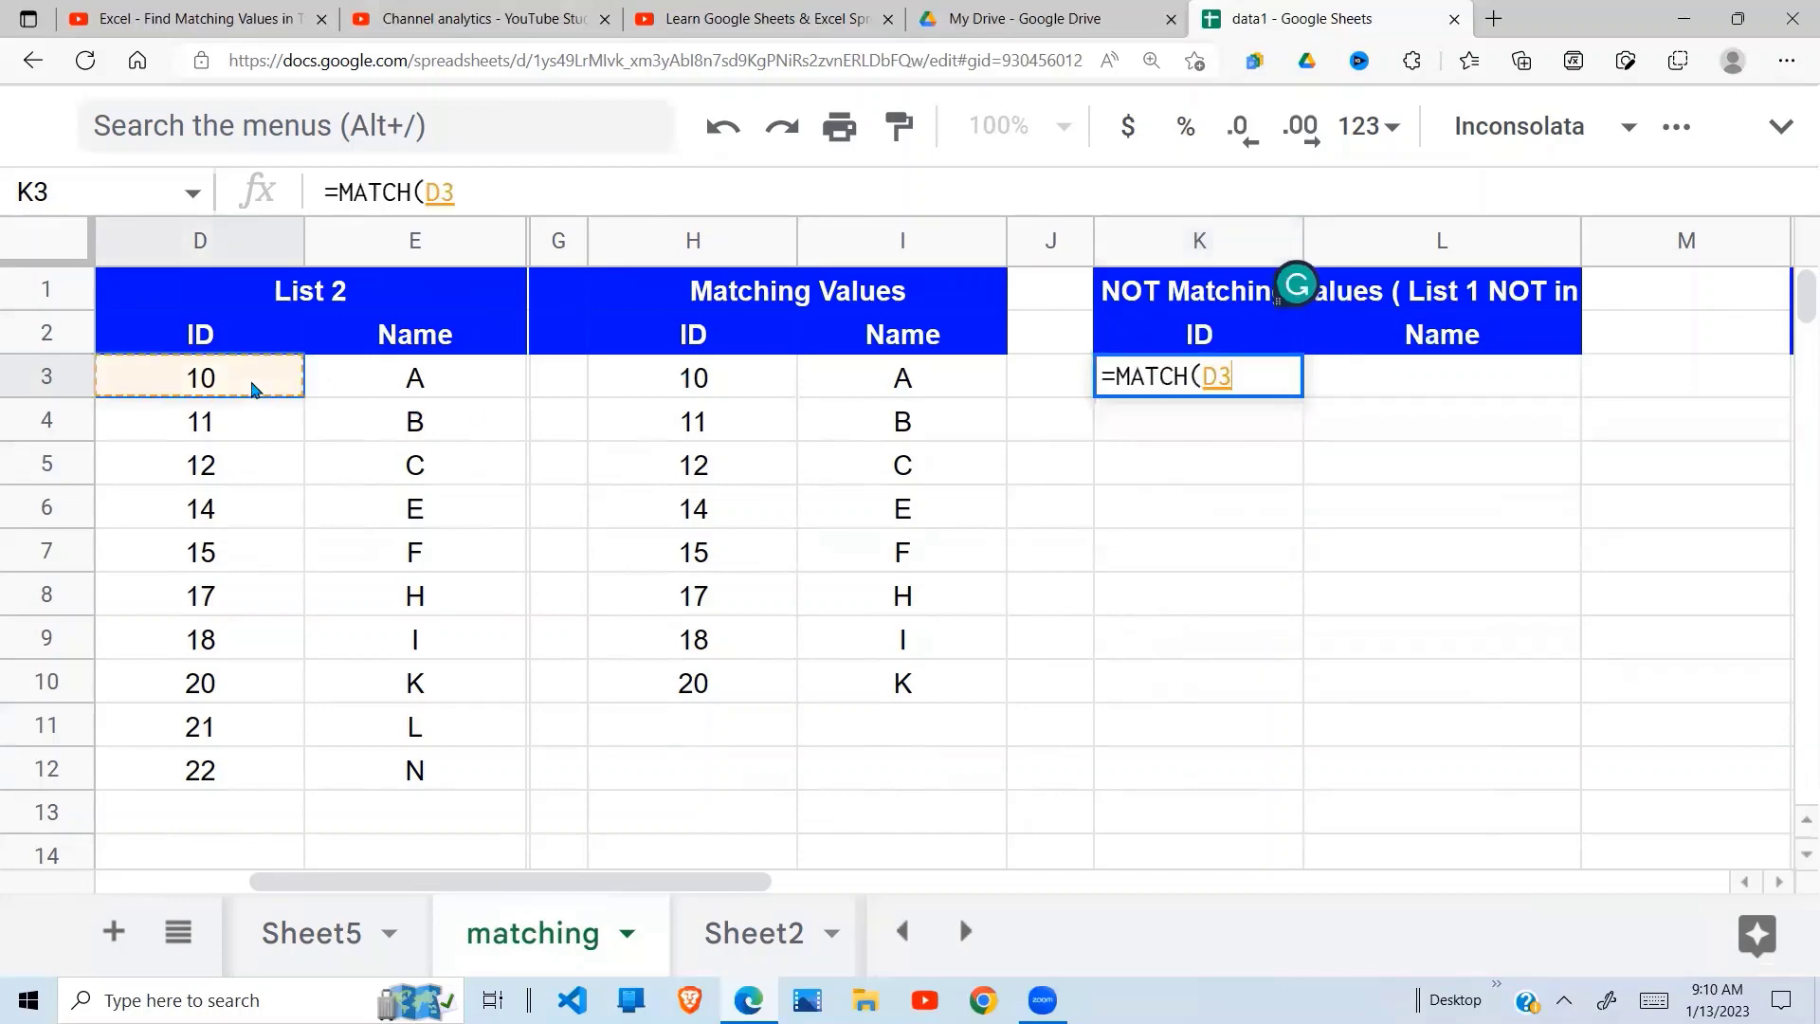
pyautogui.press('Left')
pyautogui.press('Left')
pyautogui.press('Left')
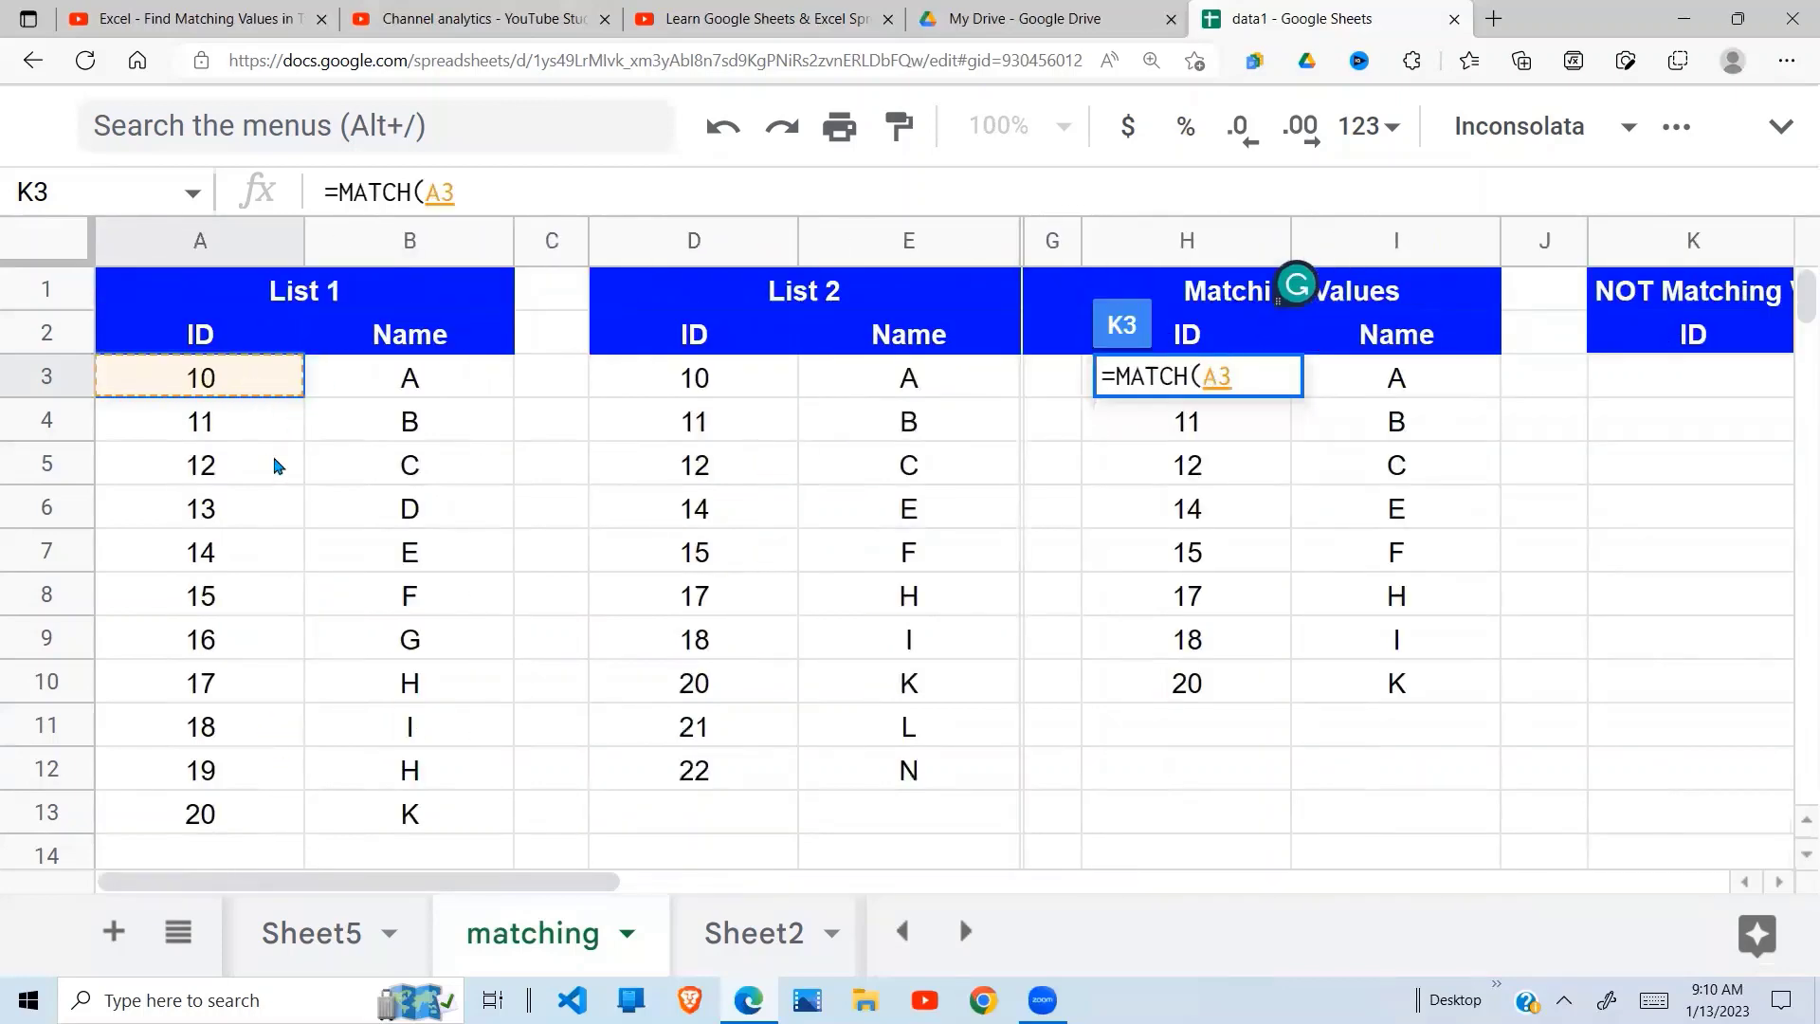
pyautogui.moveTo(275, 386); pyautogui.dragTo(285, 749)
pyautogui.moveTo(282, 843); pyautogui.dragTo(275, 829)
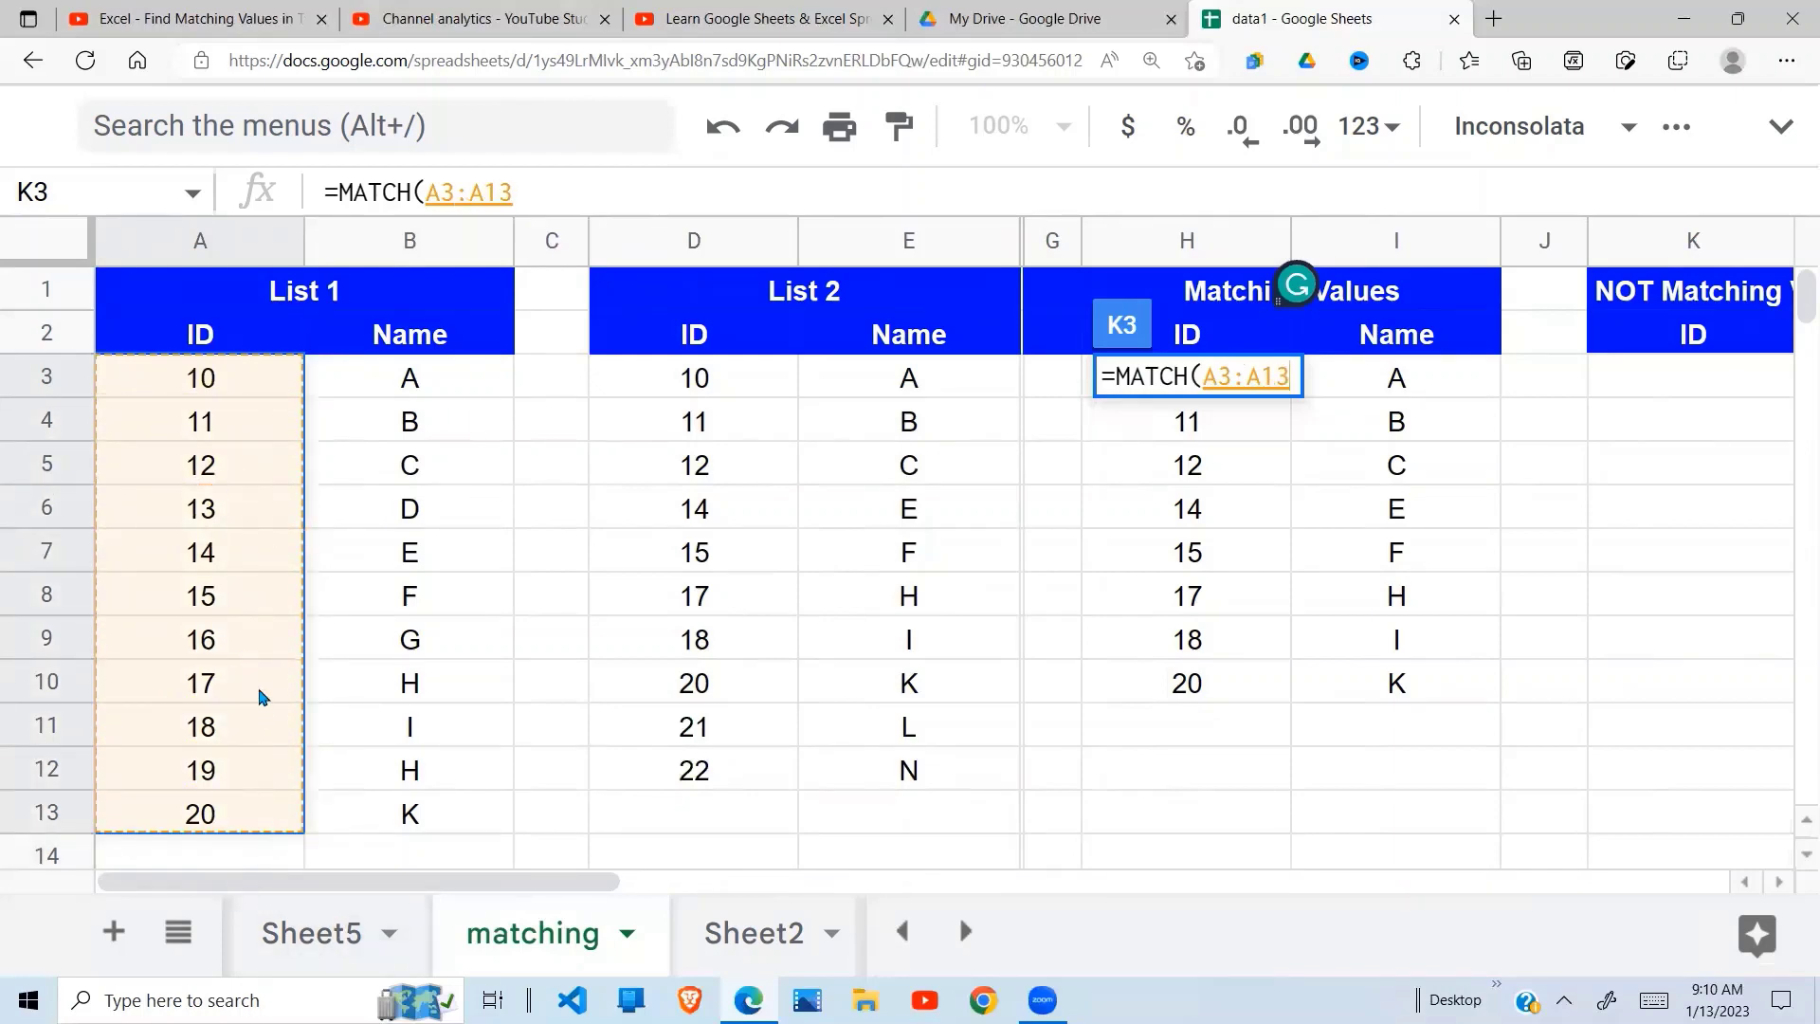
pyautogui.write(',')
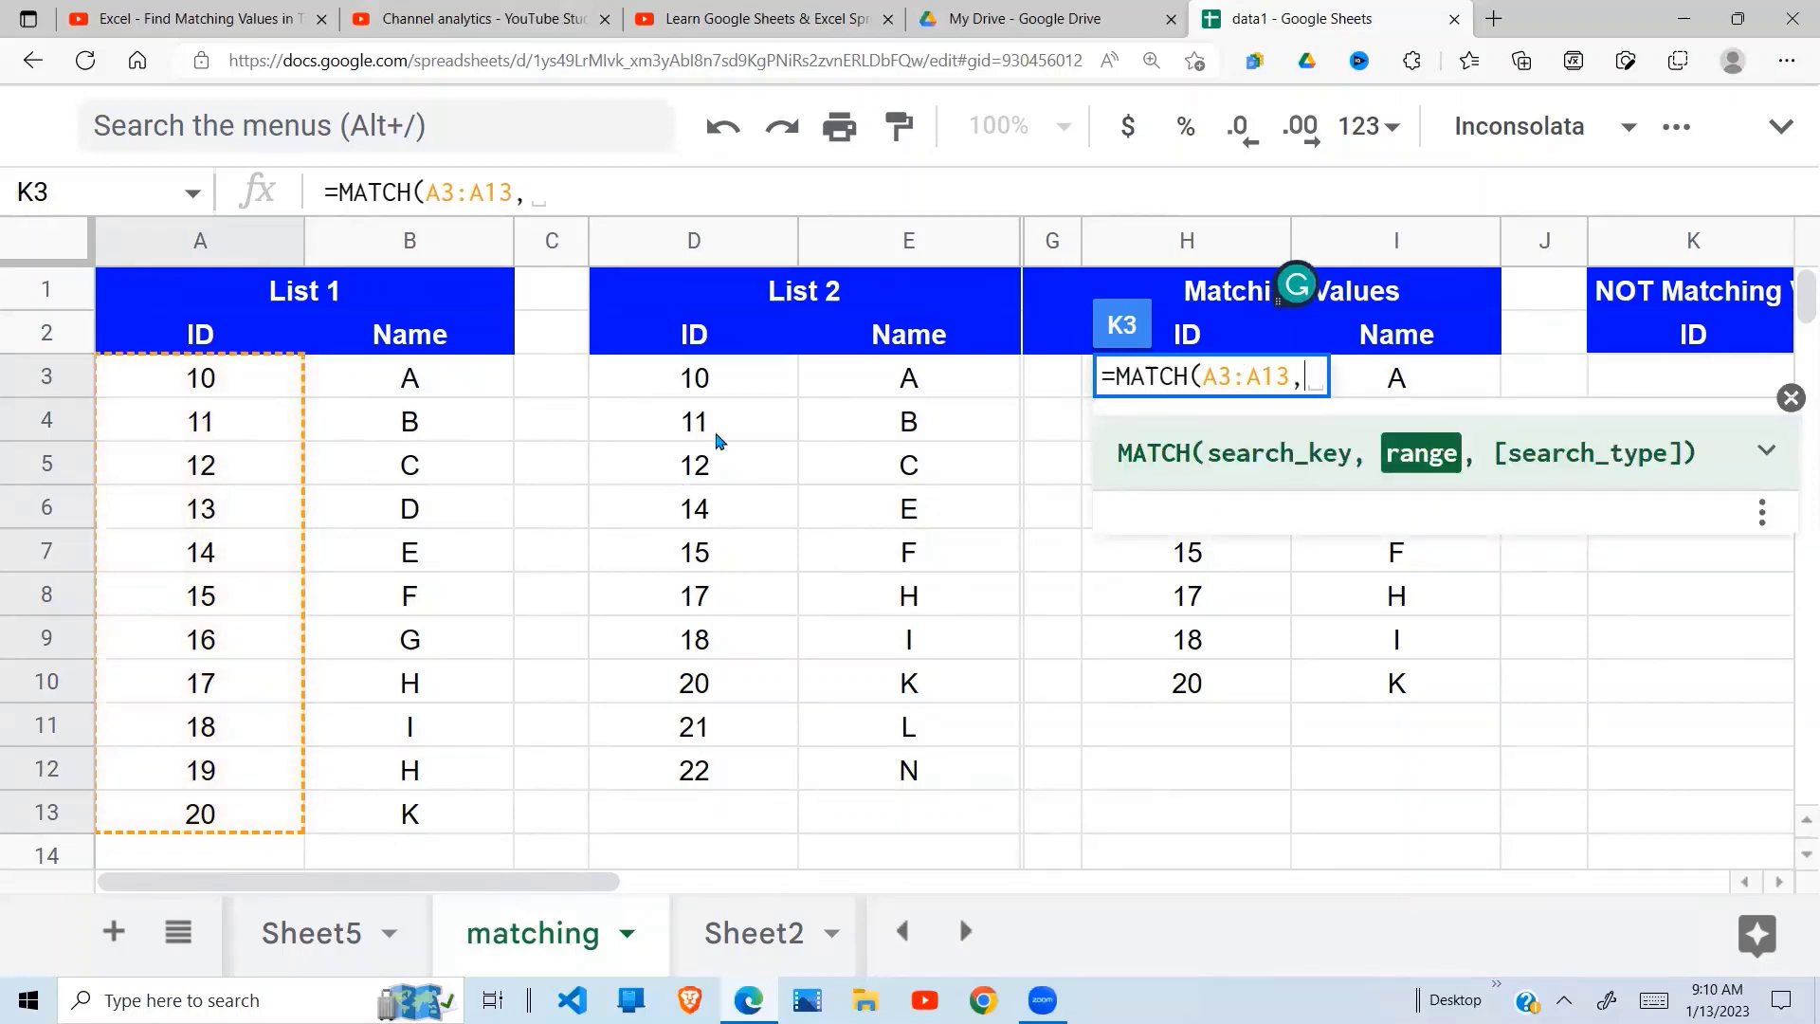
pyautogui.moveTo(744, 386); pyautogui.dragTo(742, 469)
pyautogui.moveTo(741, 705); pyautogui.dragTo(739, 773)
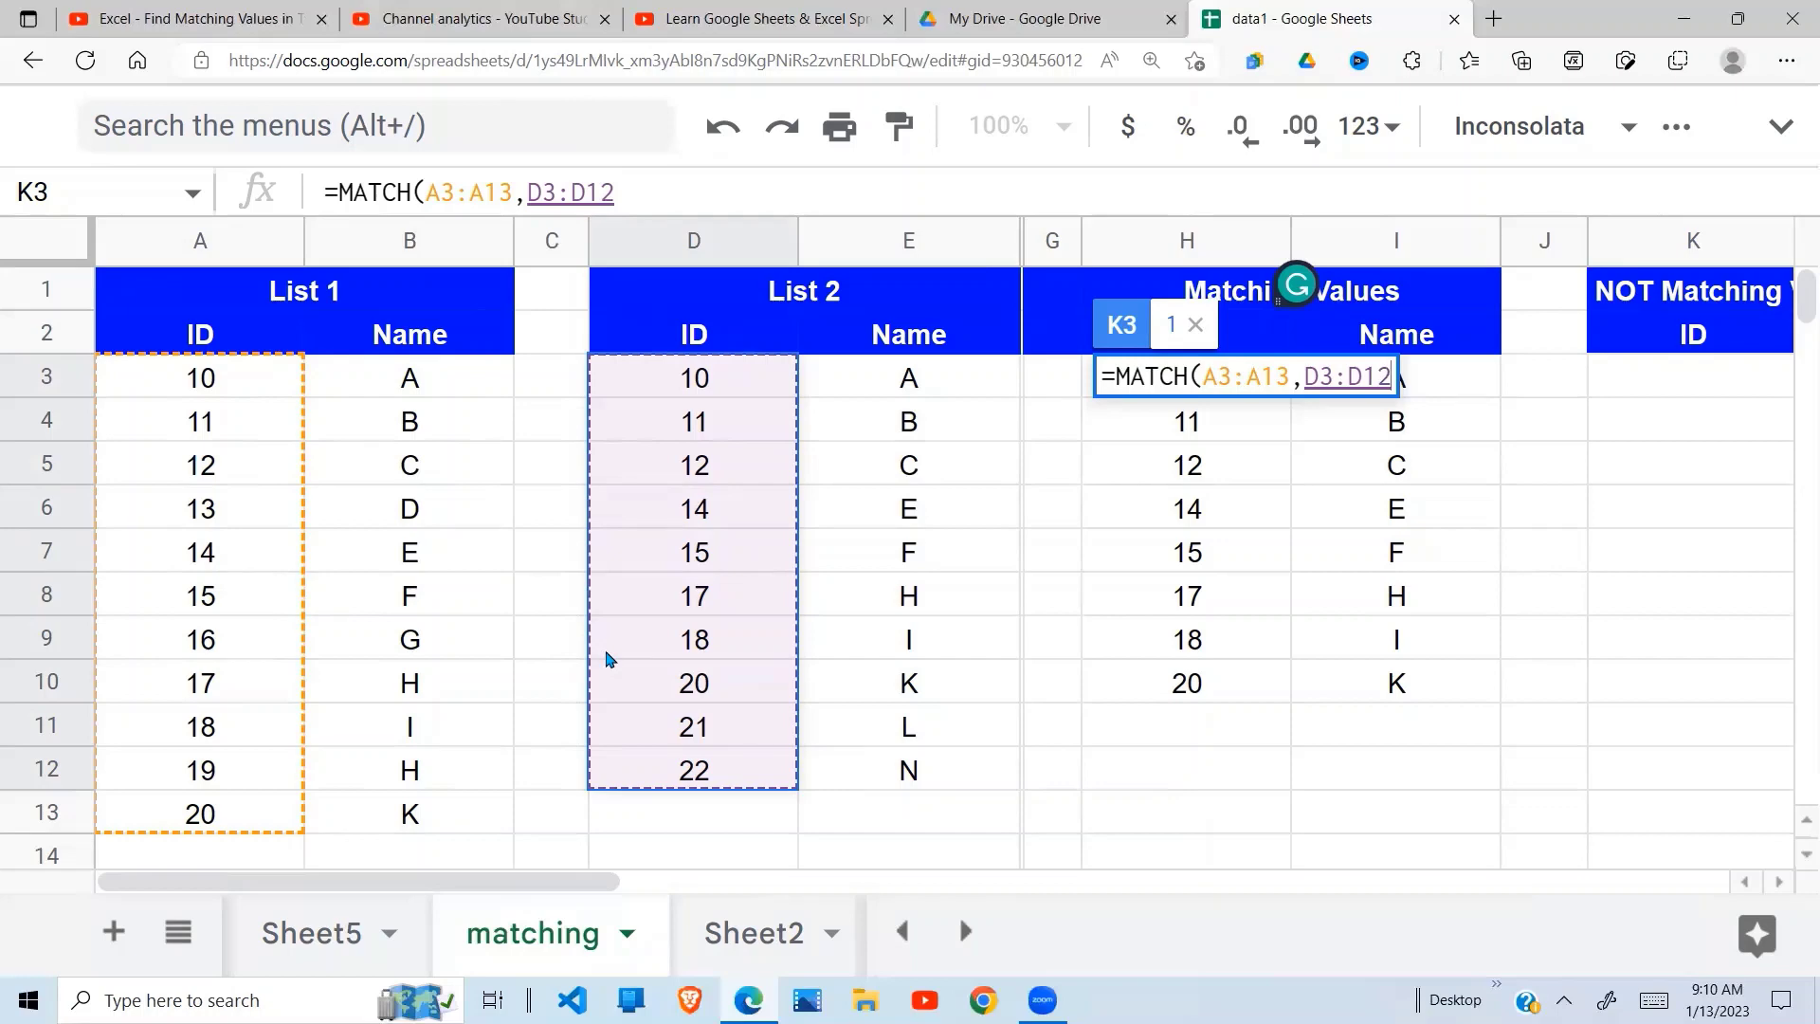
pyautogui.write(',0')
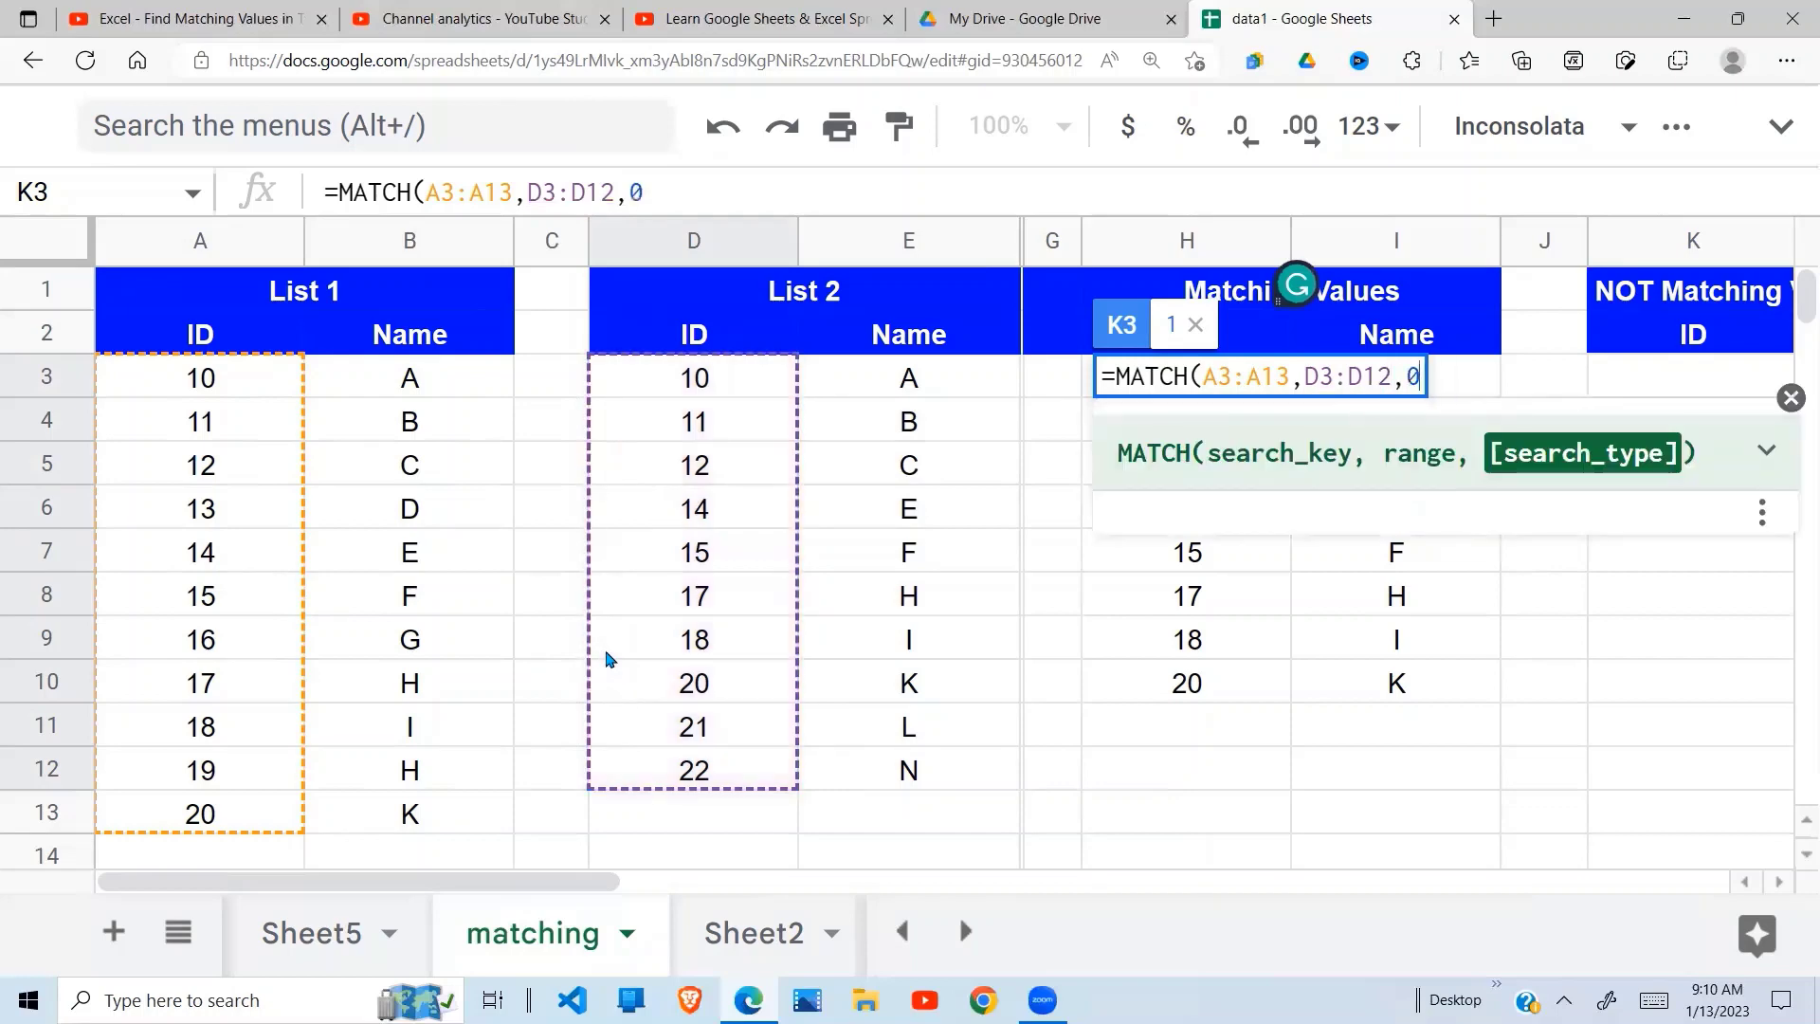
pyautogui.write(')')
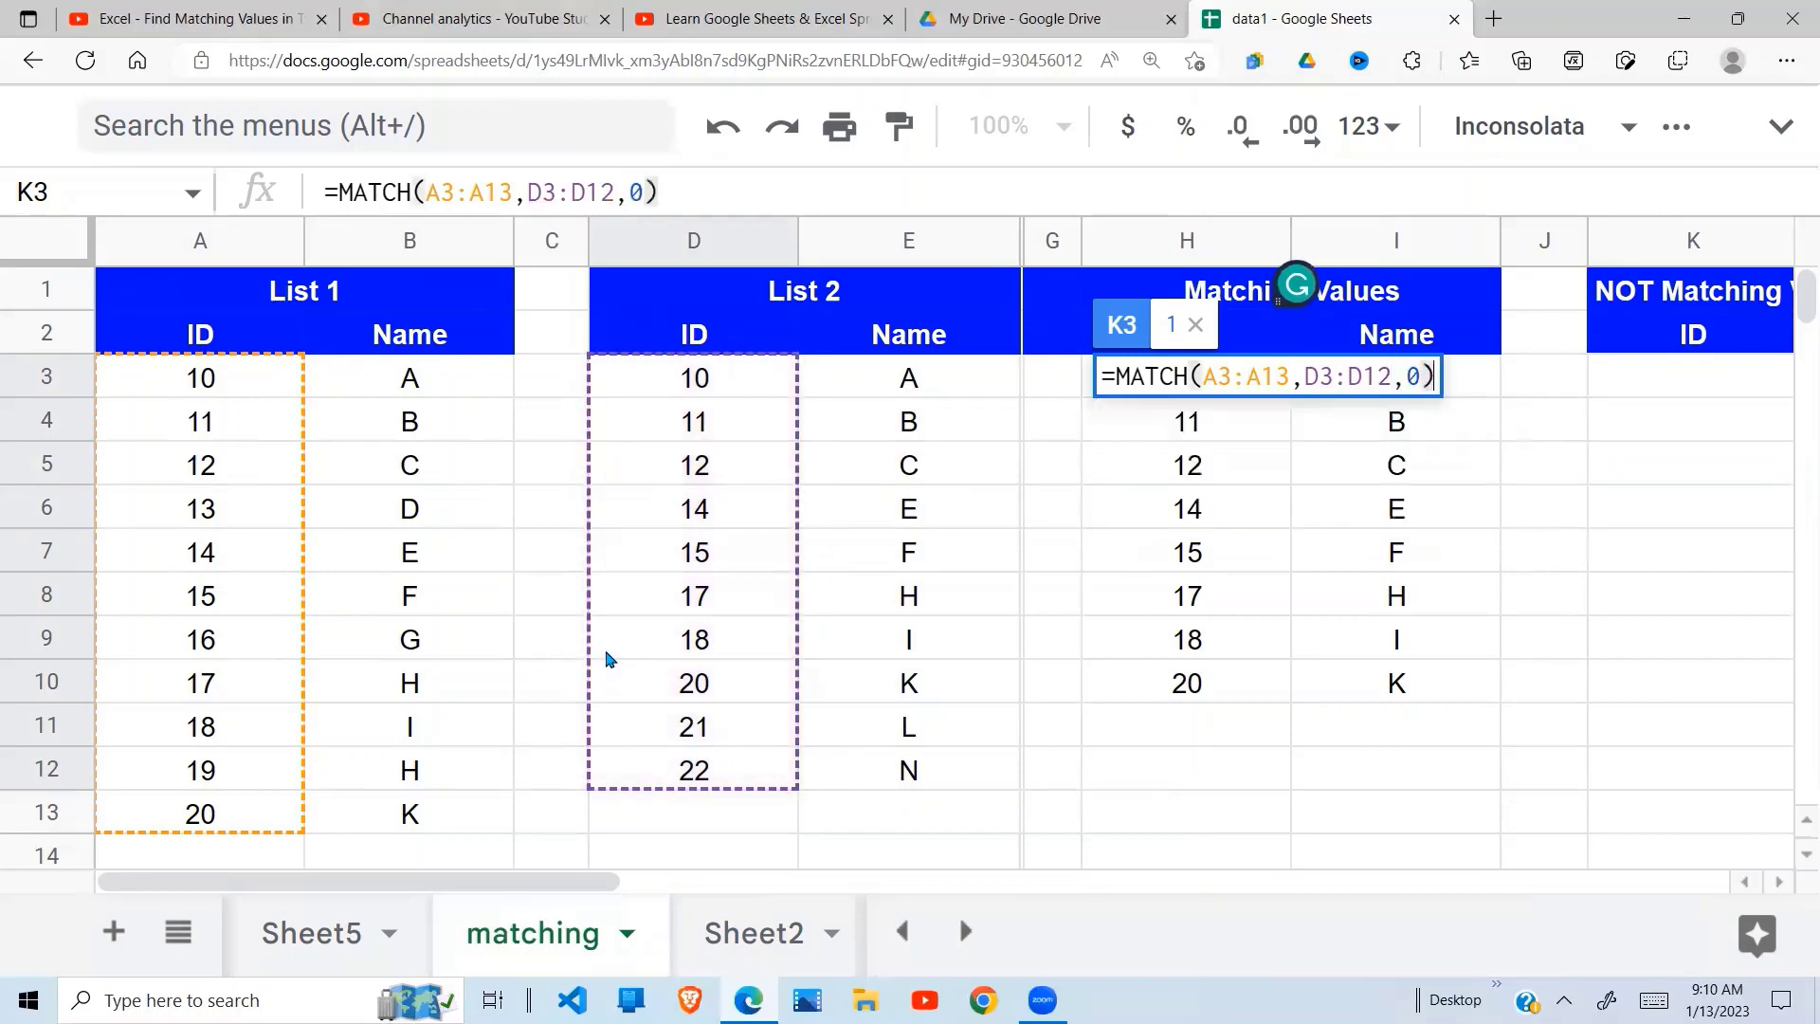
pyautogui.press('Return')
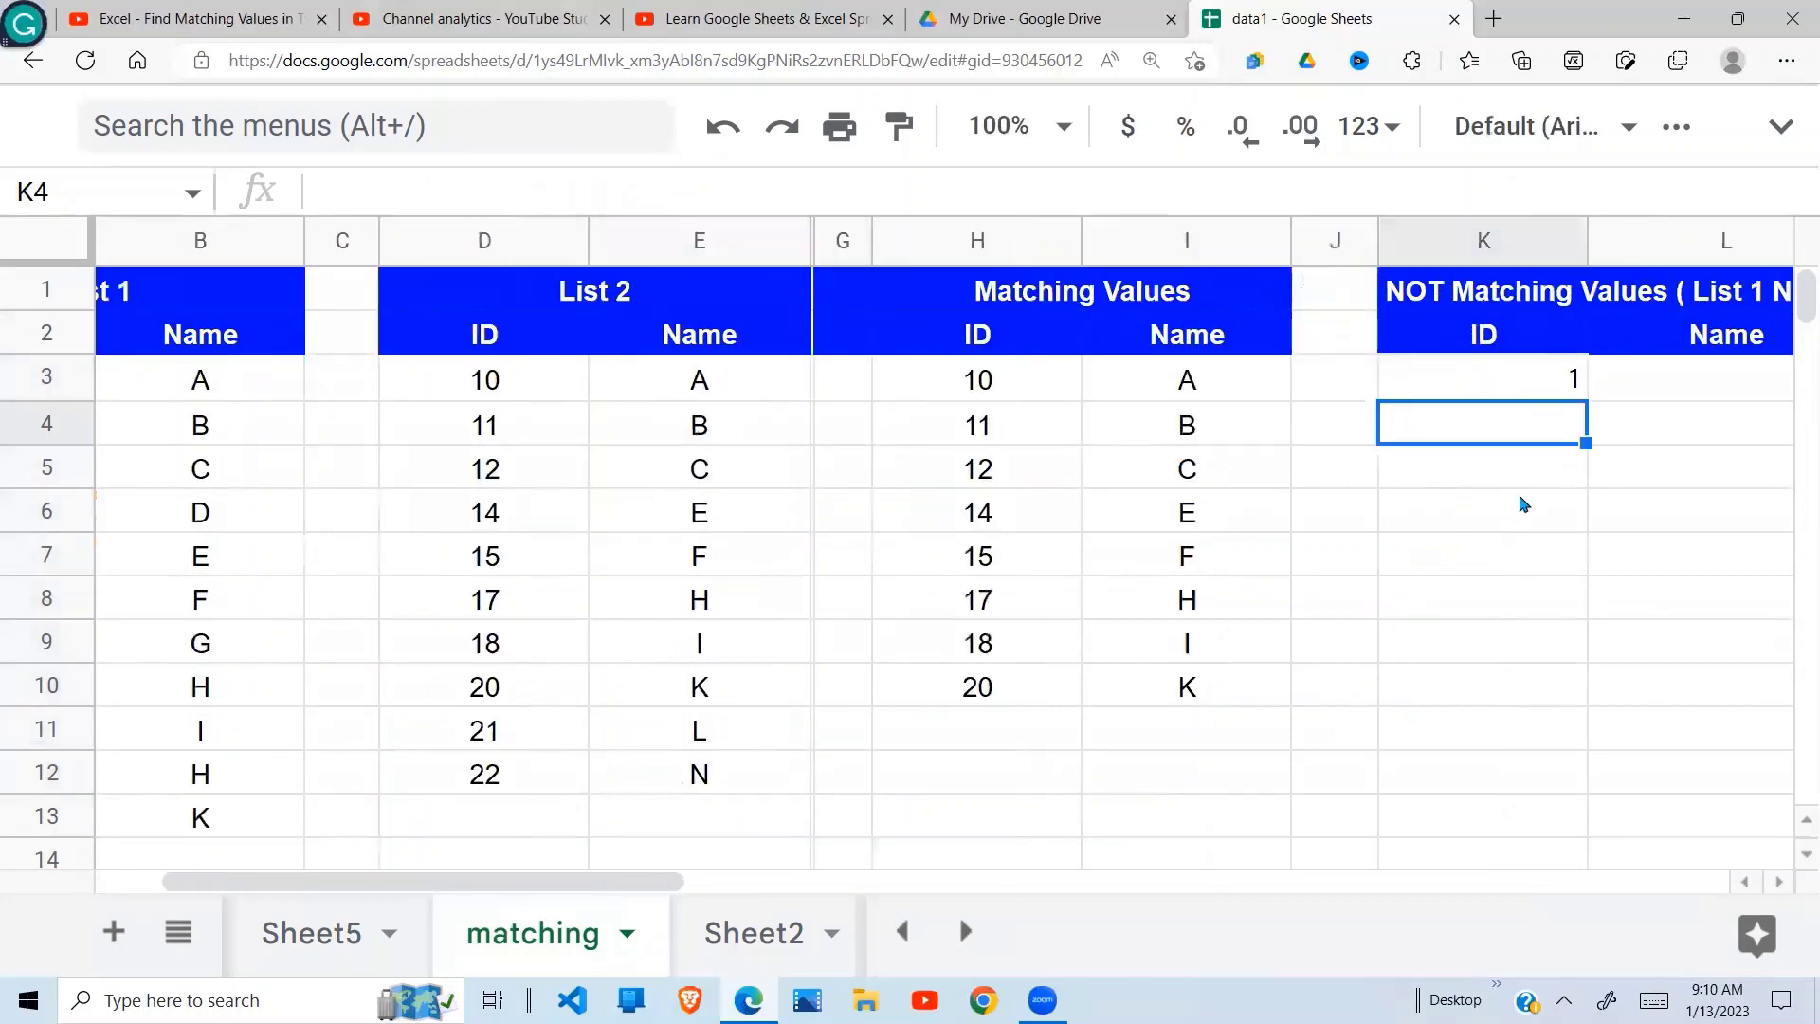
# Wrap K3's MATCH in ArrayFormula so positions fill K3:K13
pyautogui.click(1515, 392)
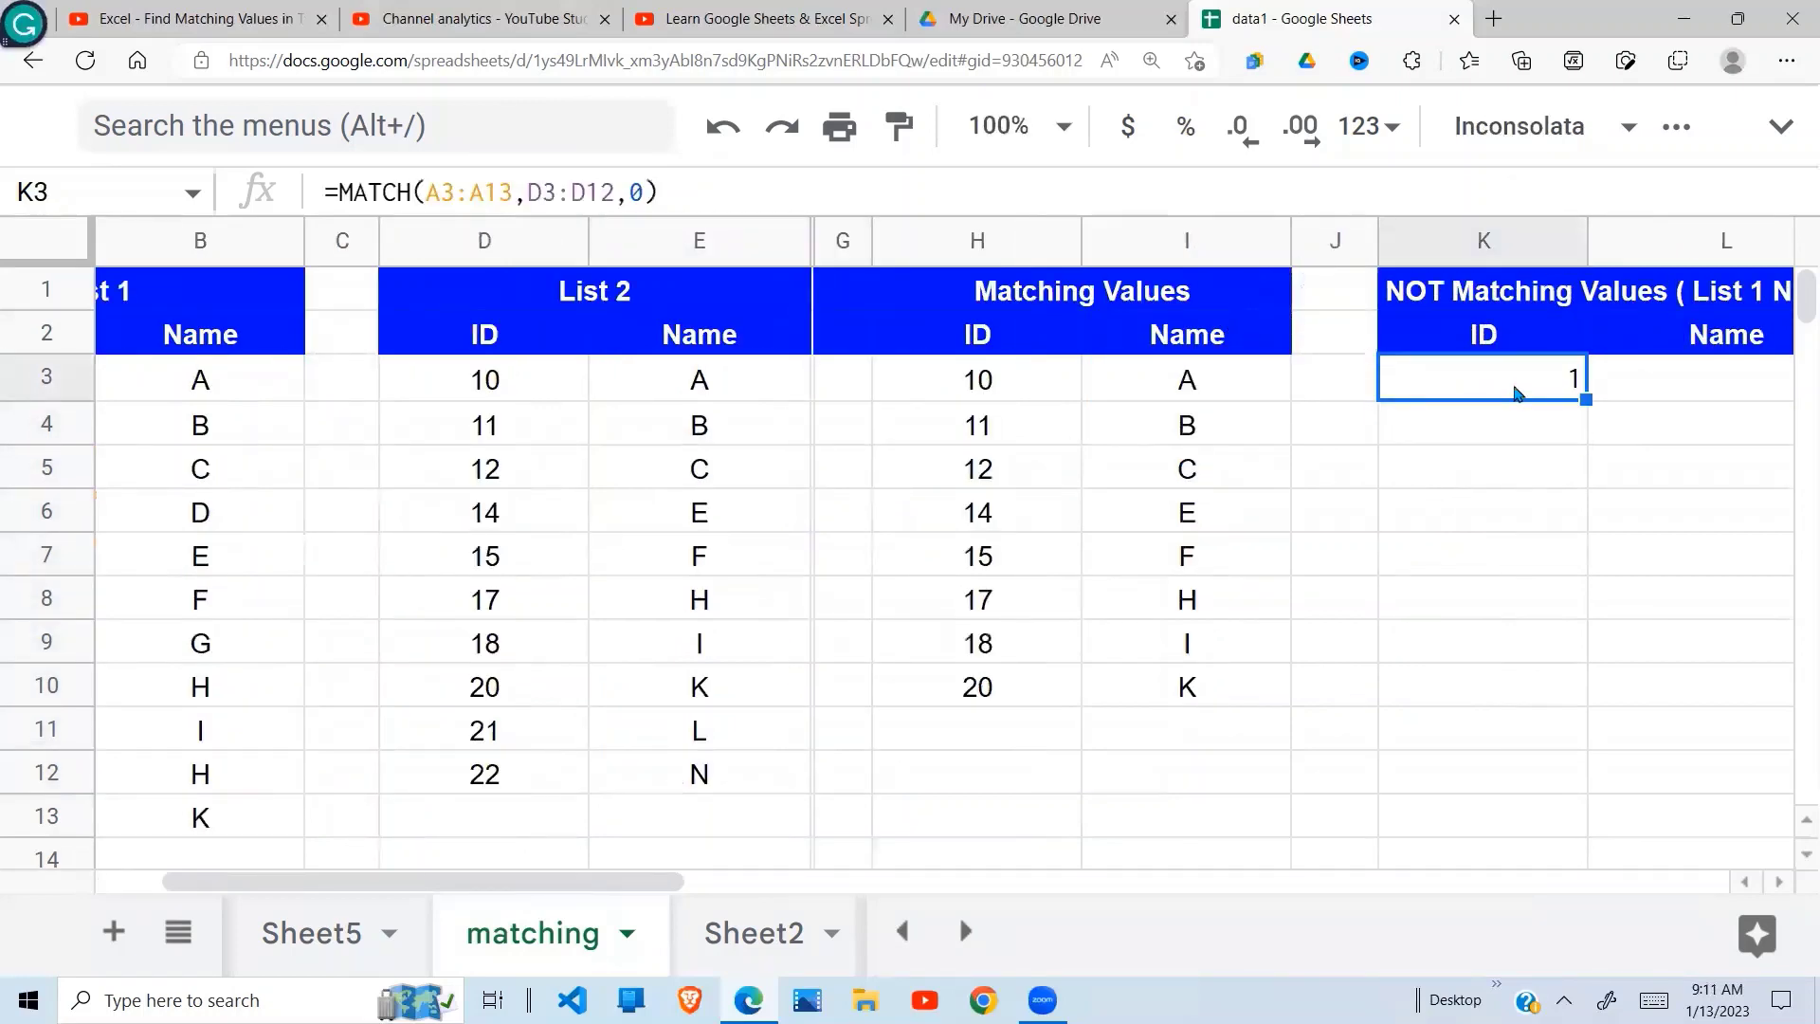
pyautogui.press('Right')
pyautogui.press('Right')
pyautogui.press('Right')
pyautogui.click(1057, 389)
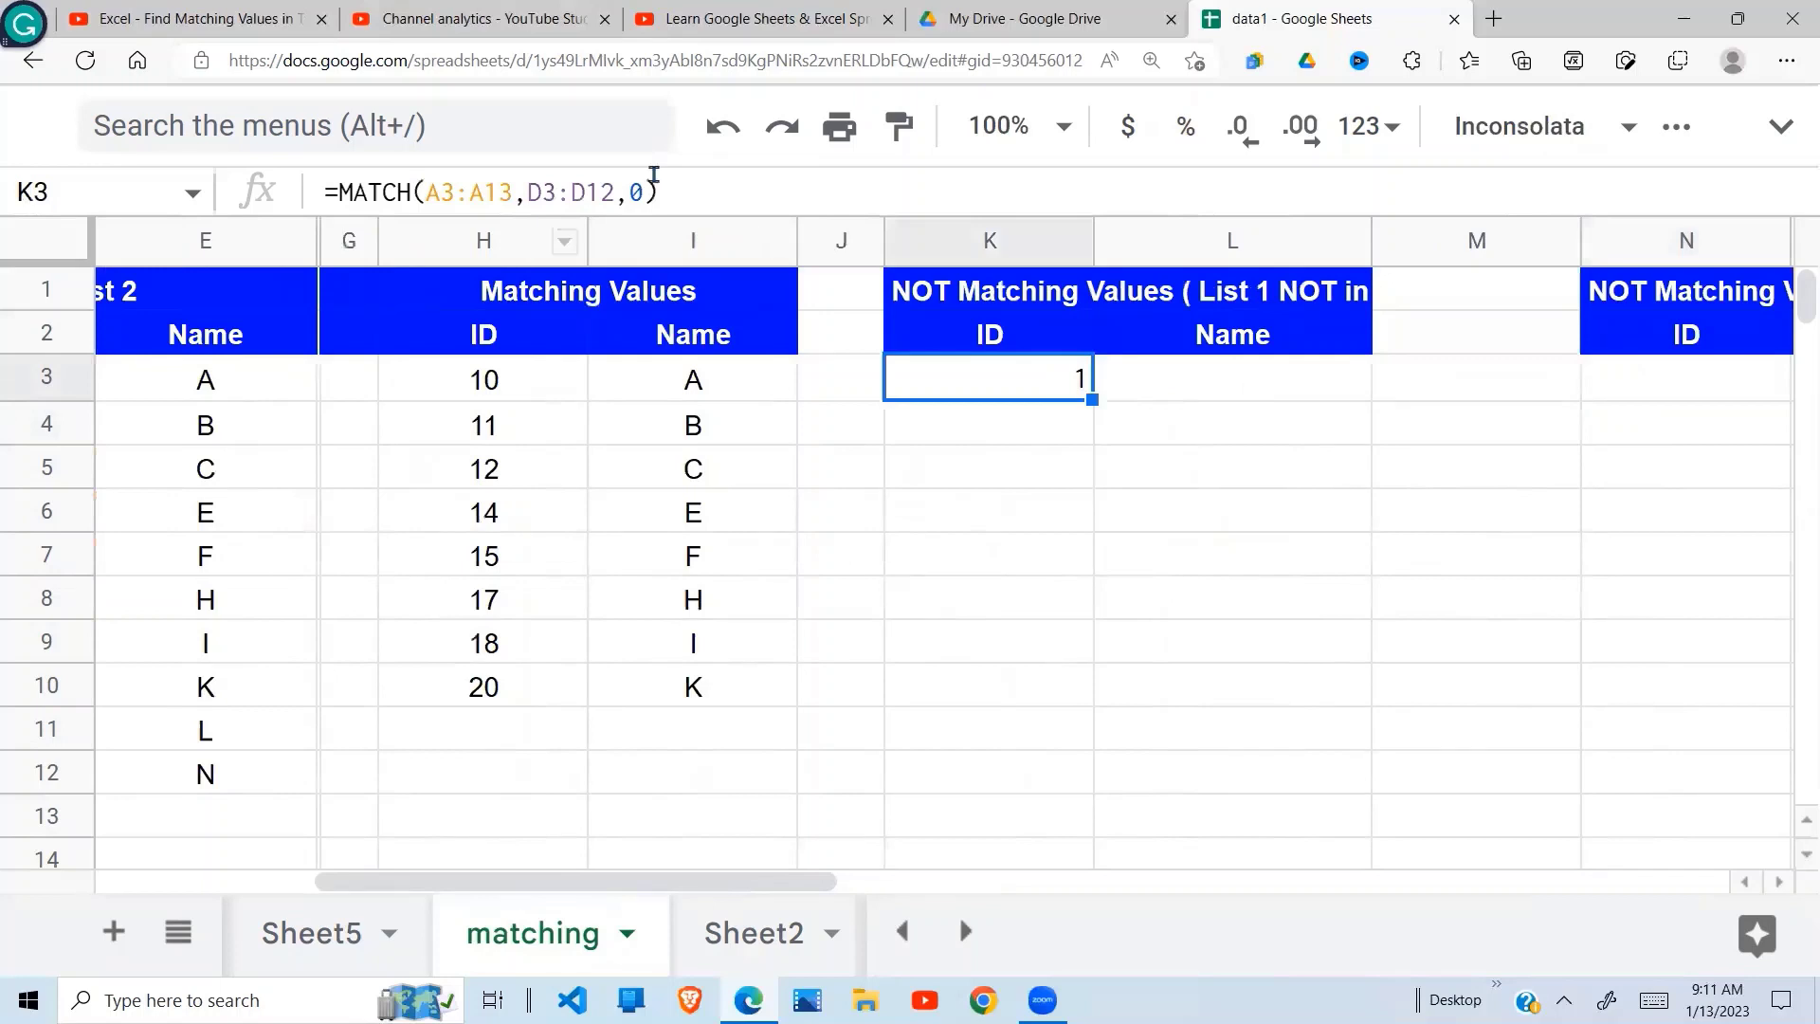
pyautogui.moveTo(654, 193); pyautogui.dragTo(342, 195)
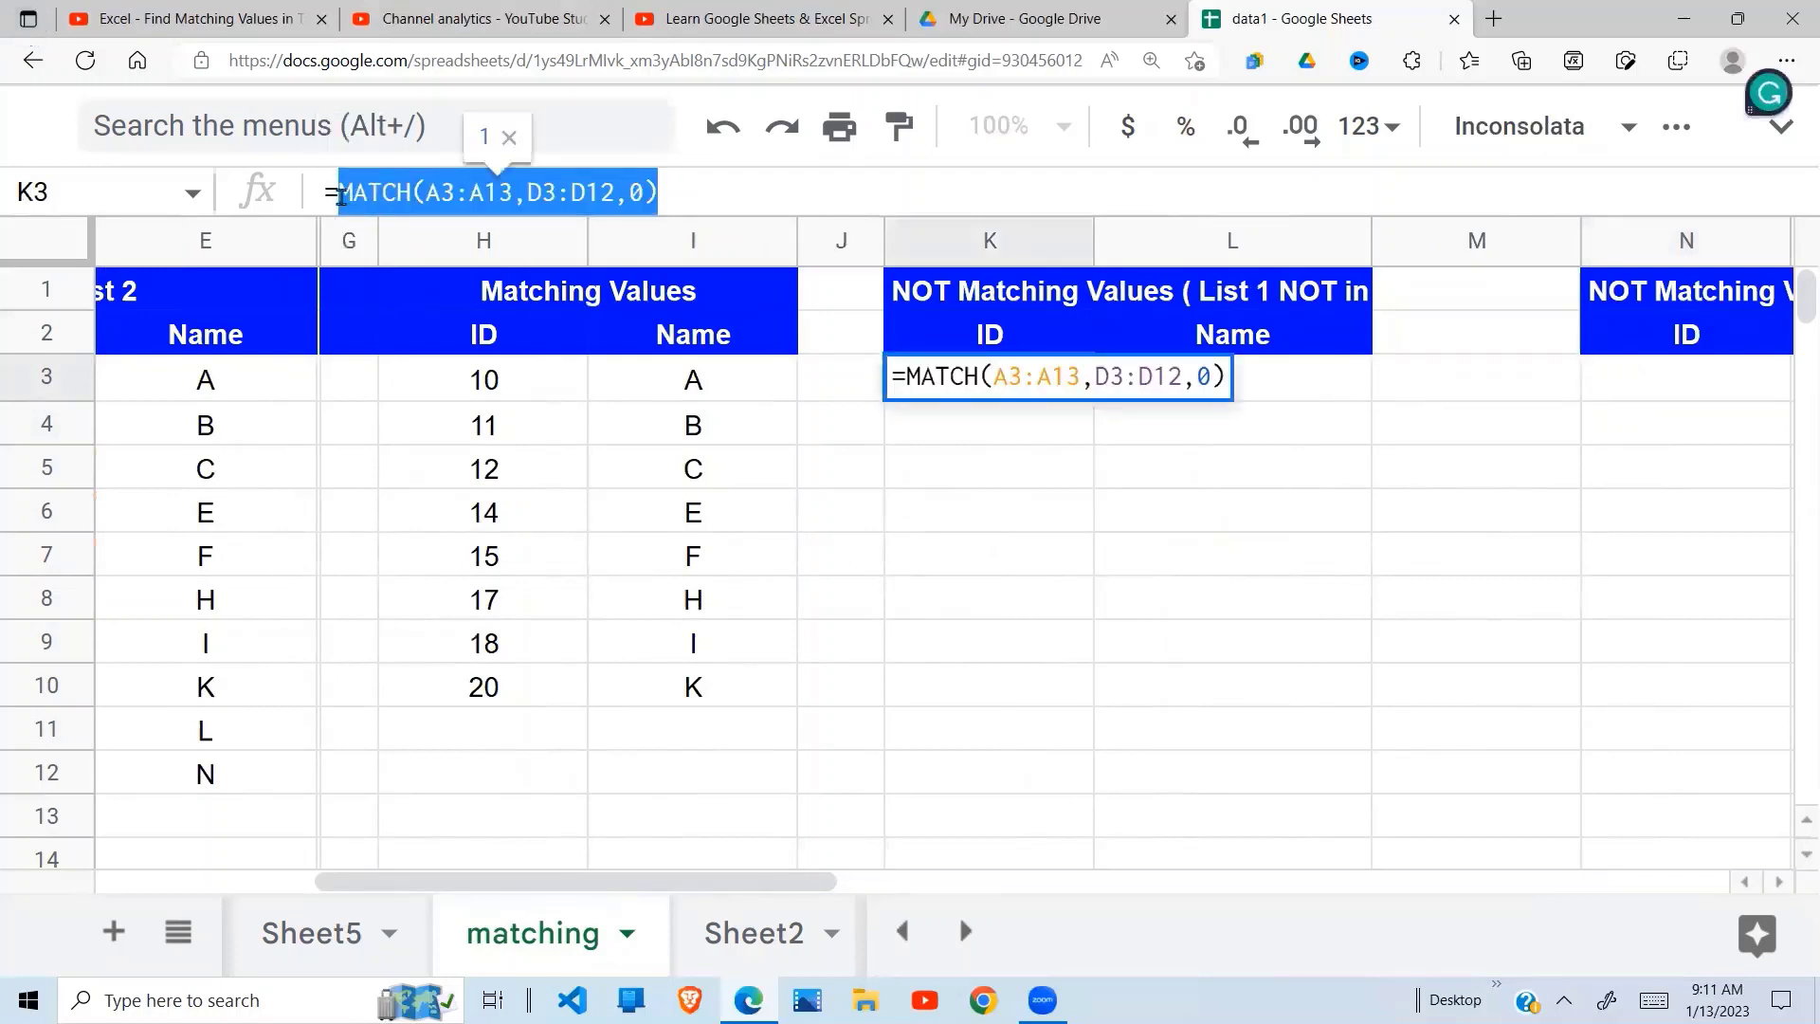
pyautogui.hotkey('ctrl', 'shift', 'Return')
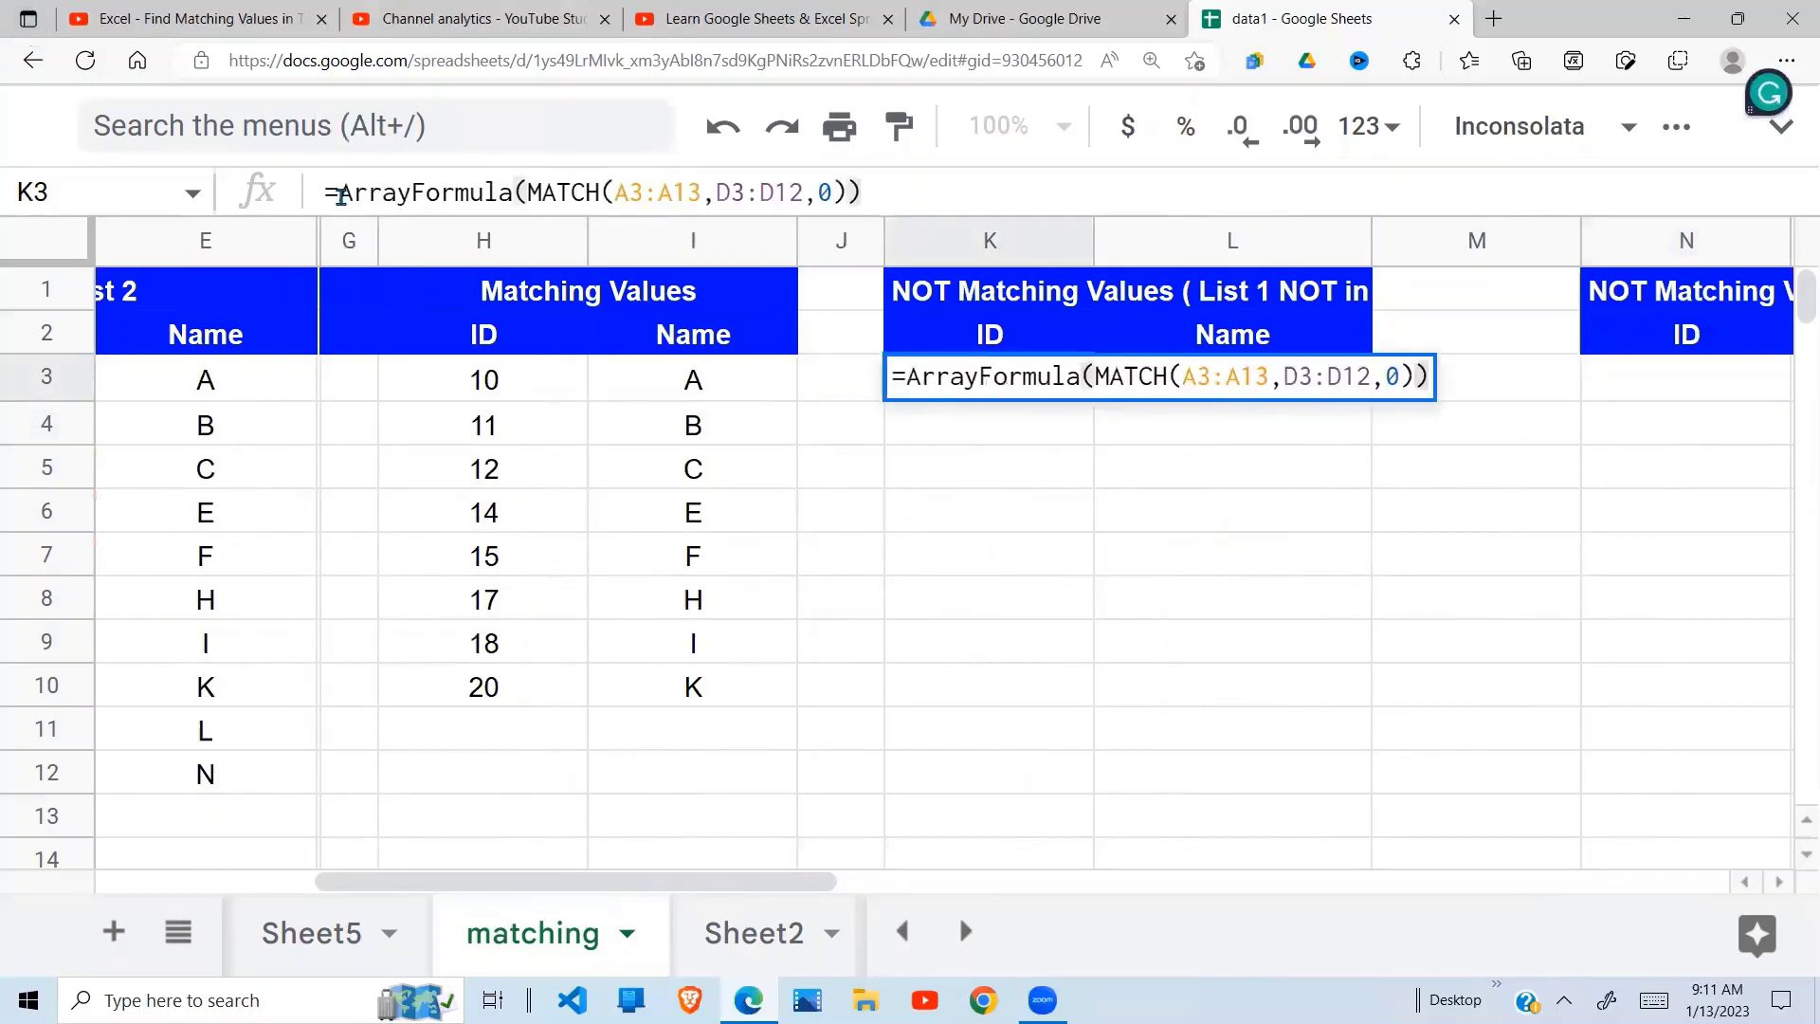
pyautogui.press('Return')
# Trace K6's #N/A back to ID 13 and confirm it is missing from D3:D12
pyautogui.click(1043, 526)
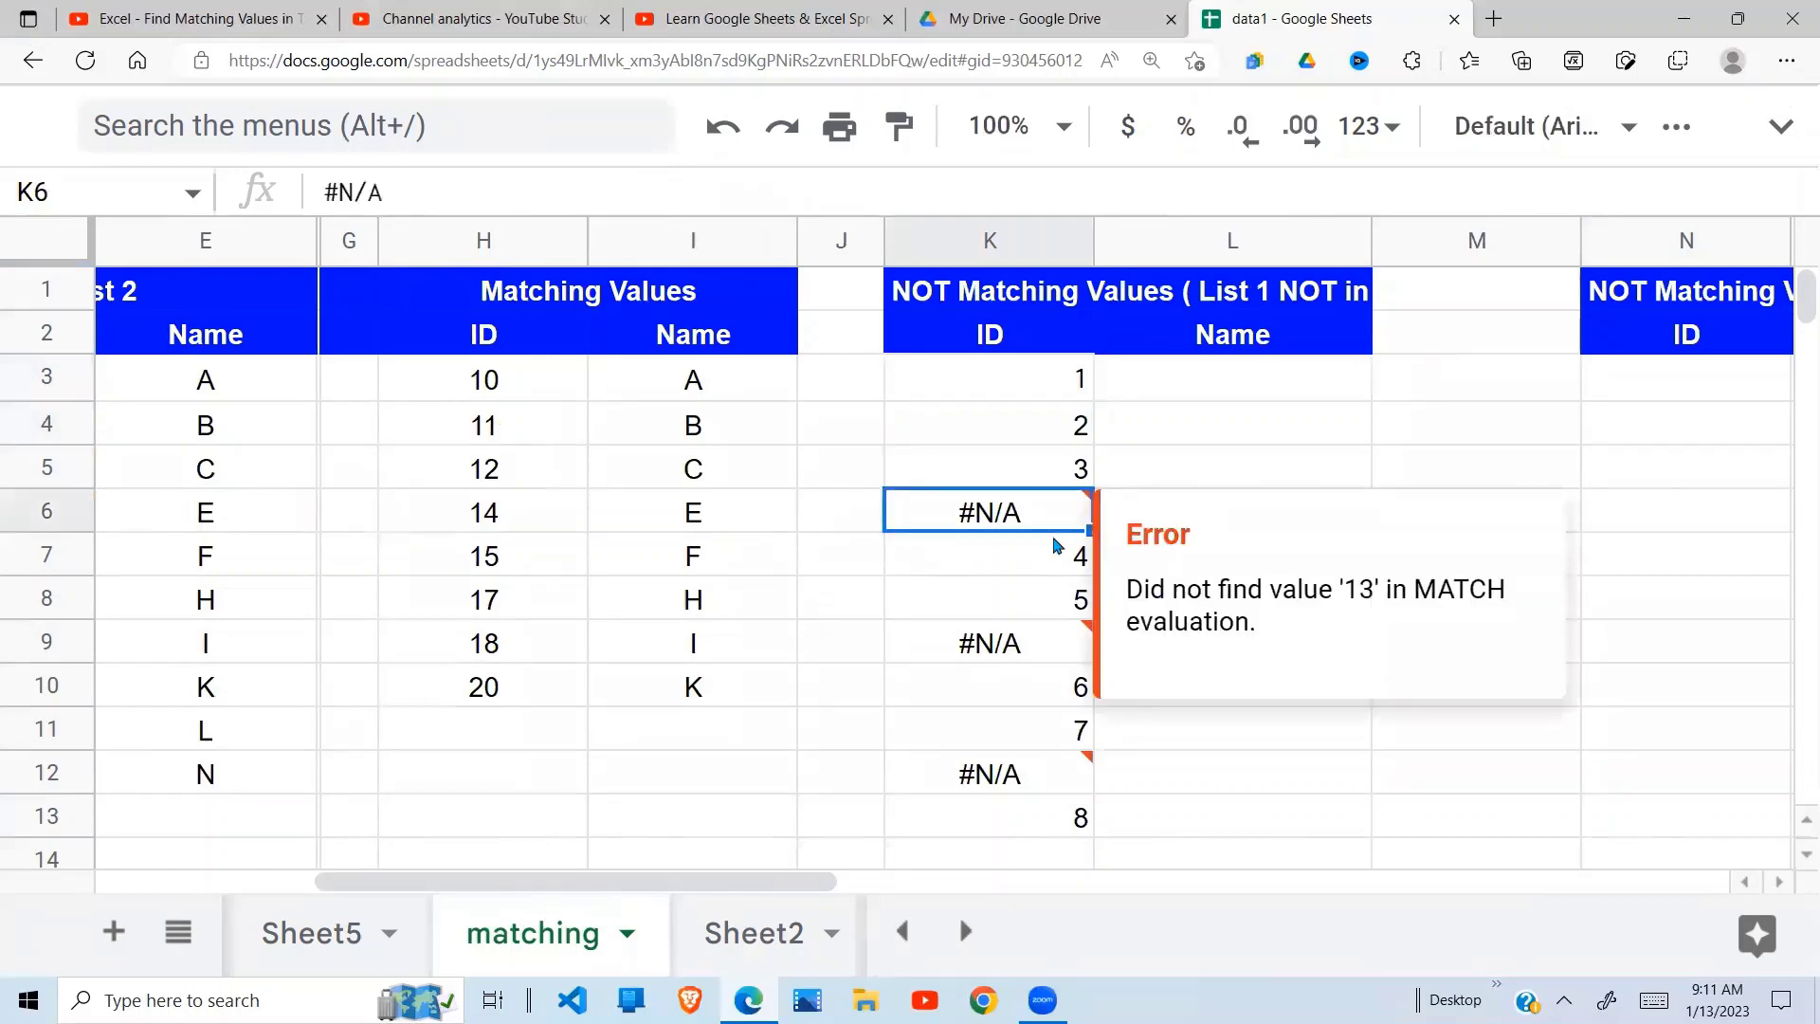
pyautogui.click(1026, 775)
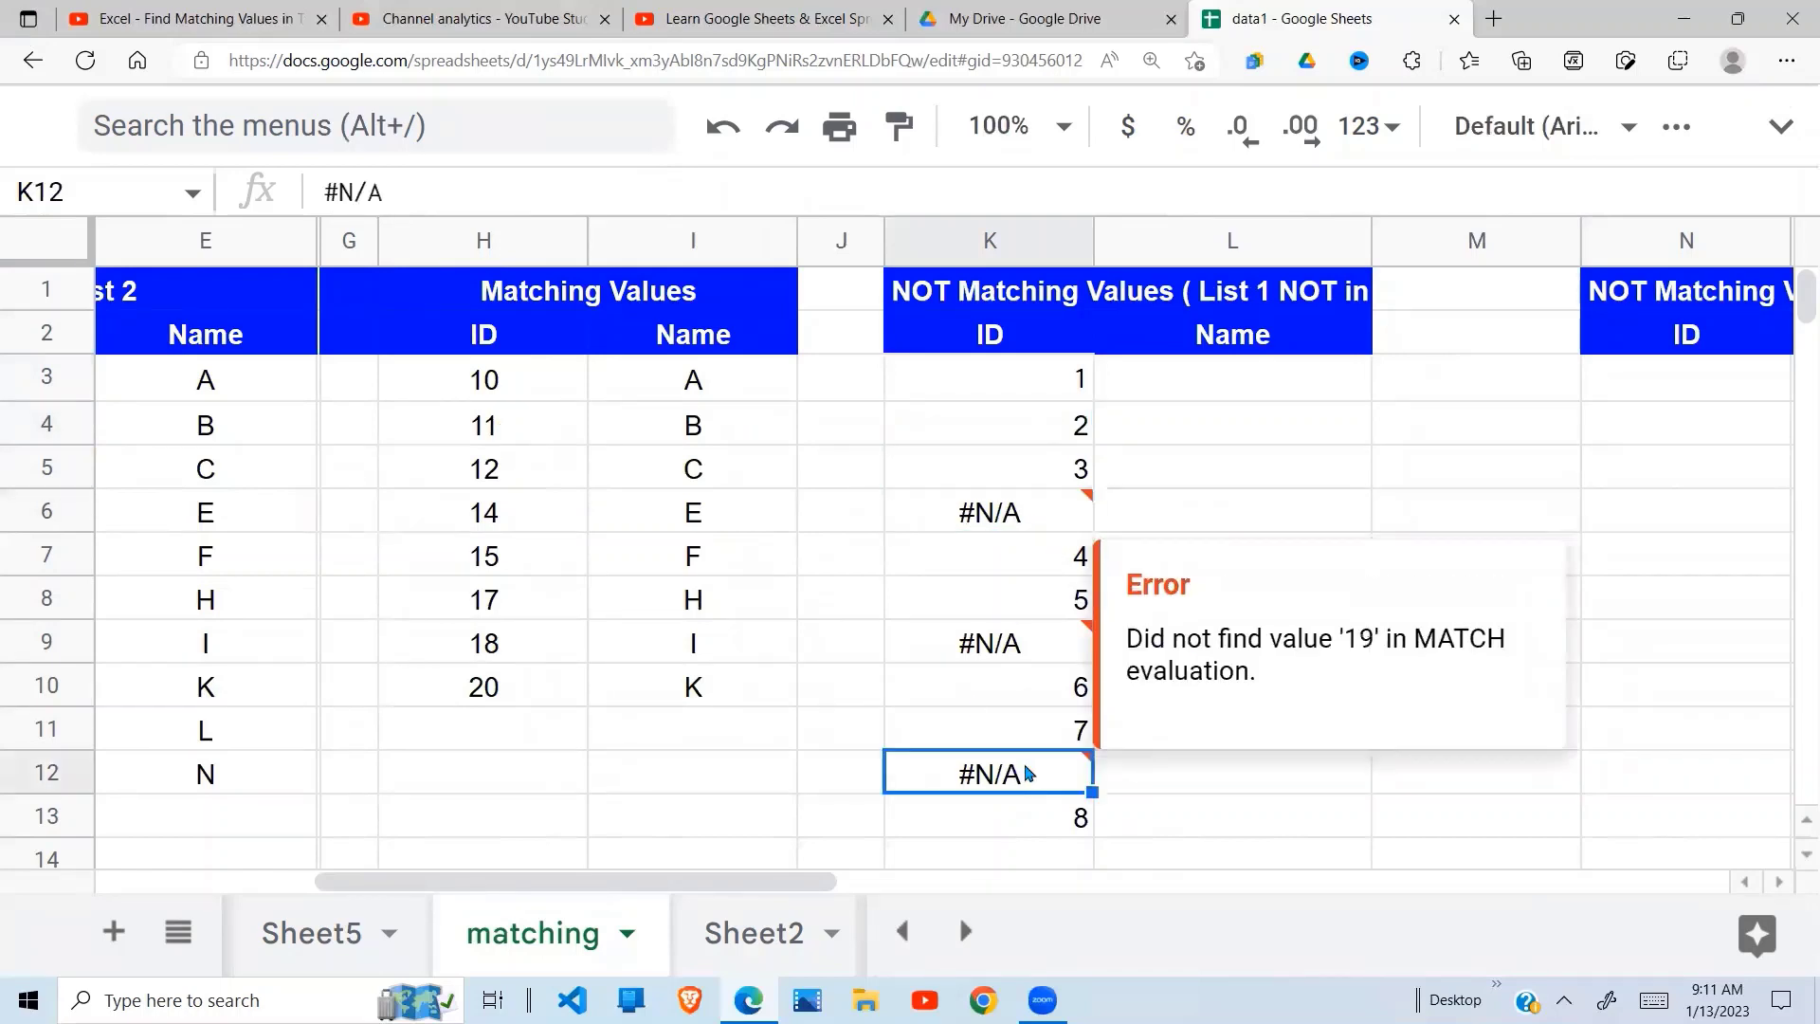
pyautogui.click(1043, 526)
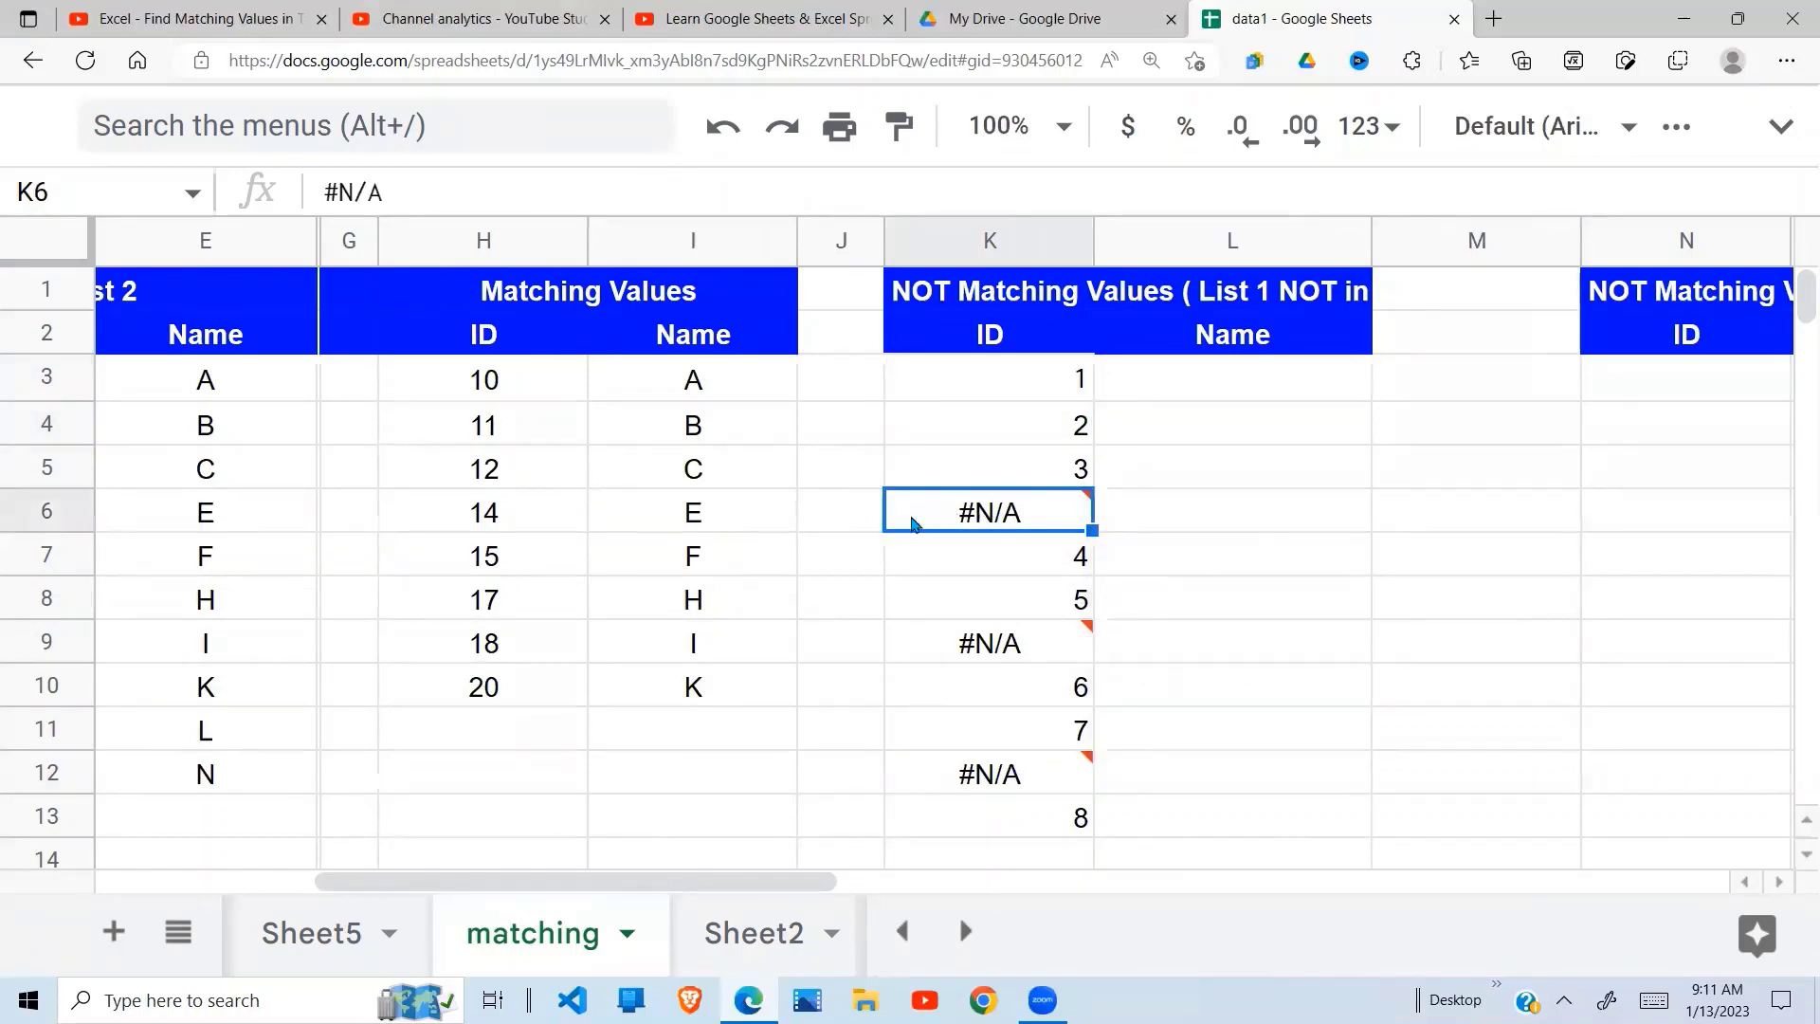
pyautogui.press('Left')
pyautogui.press('Left')
pyautogui.press('Left')
pyautogui.press('Left')
pyautogui.press('Left')
pyautogui.press('Left')
pyautogui.press('Left')
pyautogui.press('Left')
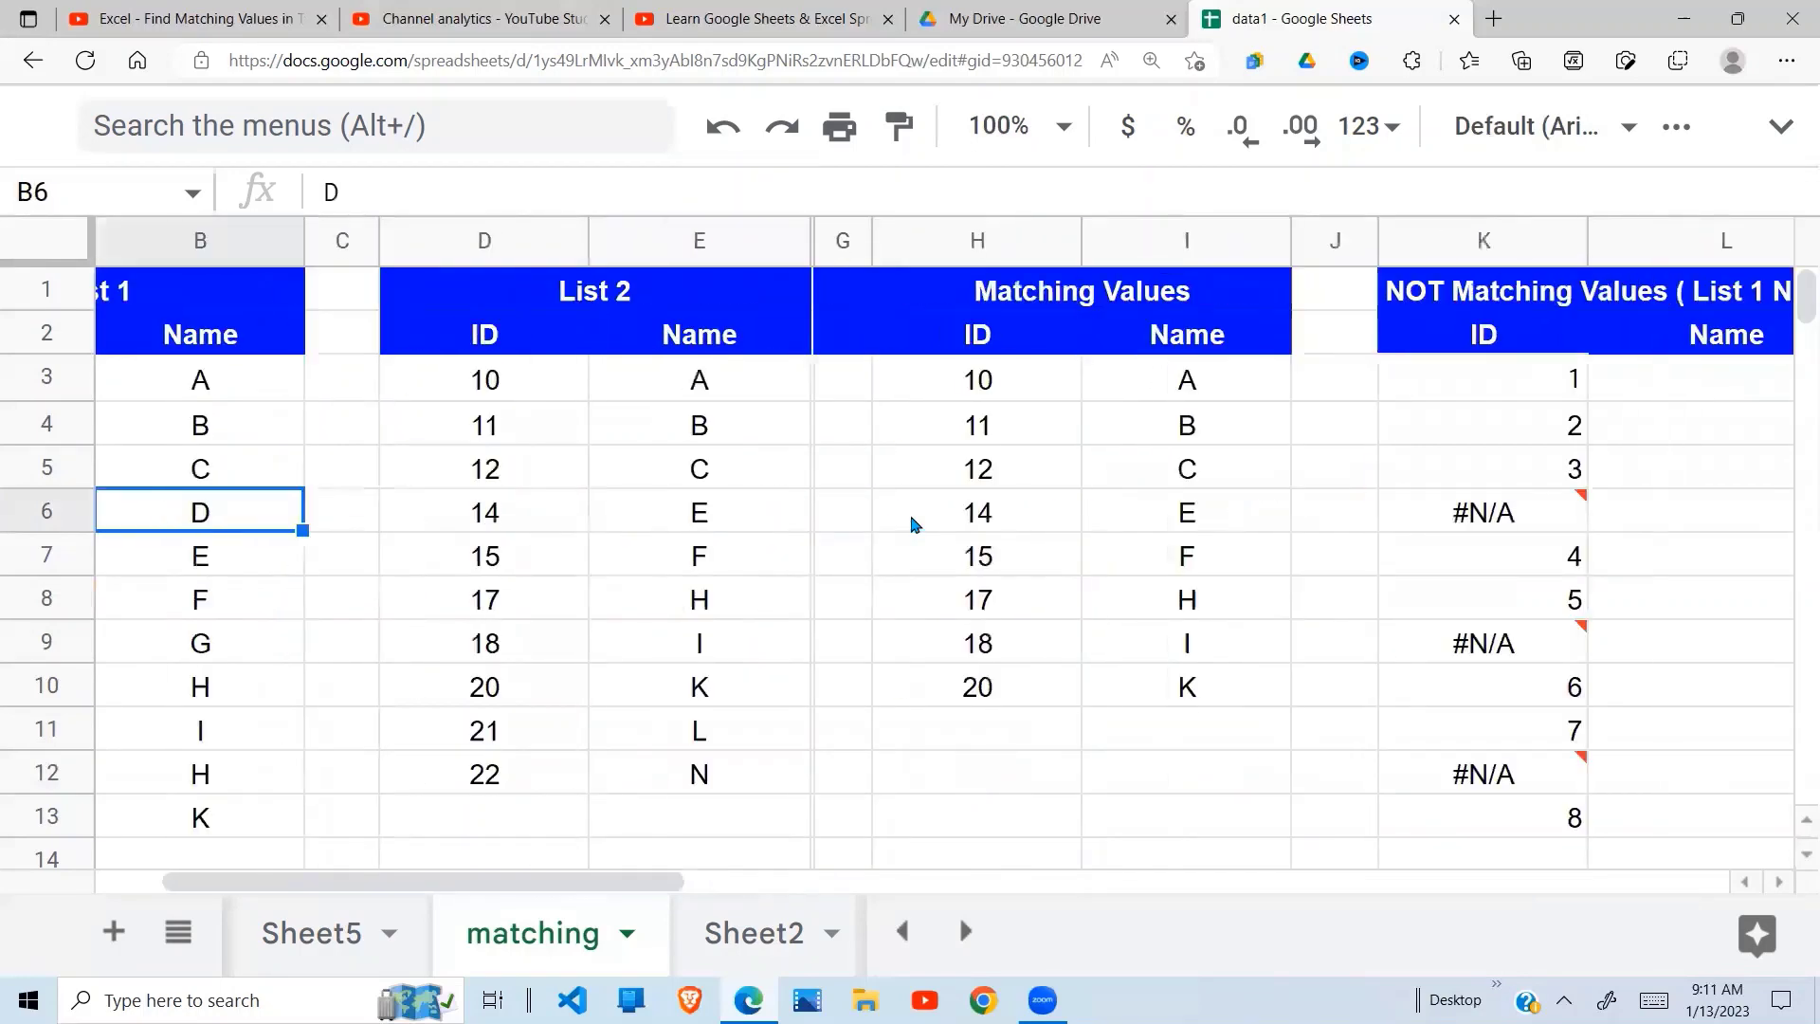
pyautogui.press('Left')
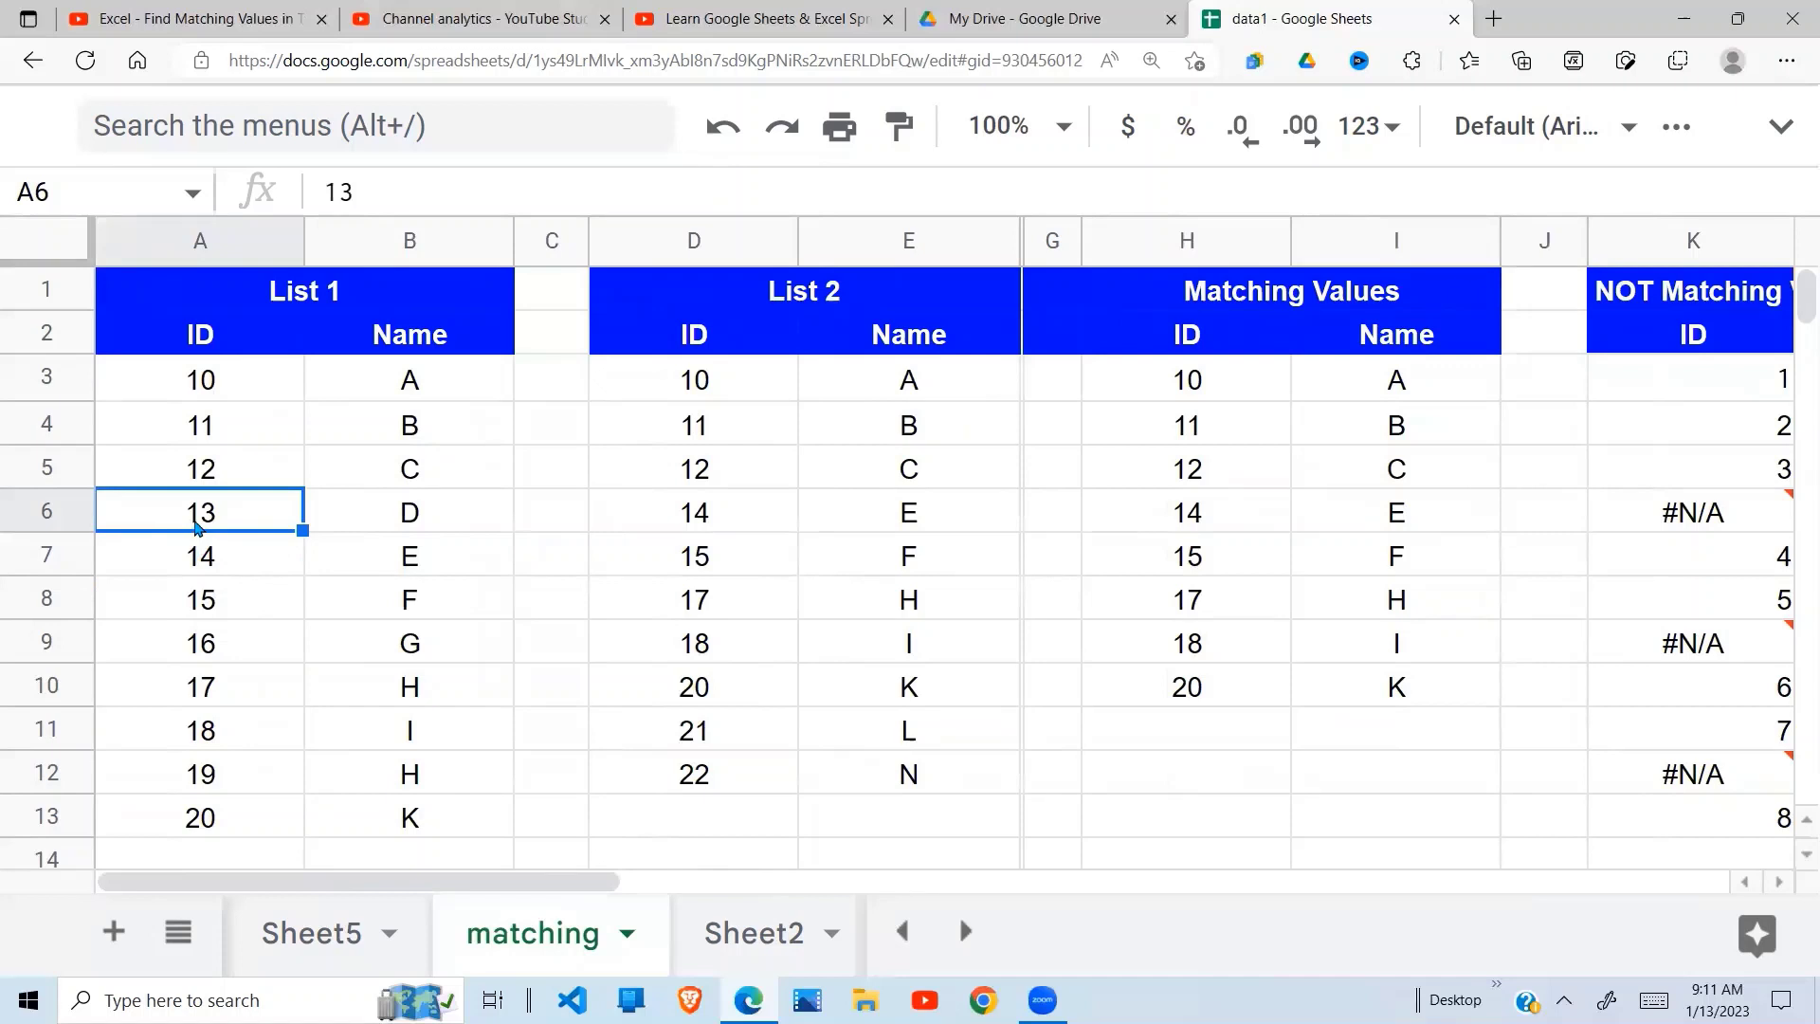
pyautogui.moveTo(731, 379); pyautogui.dragTo(733, 787)
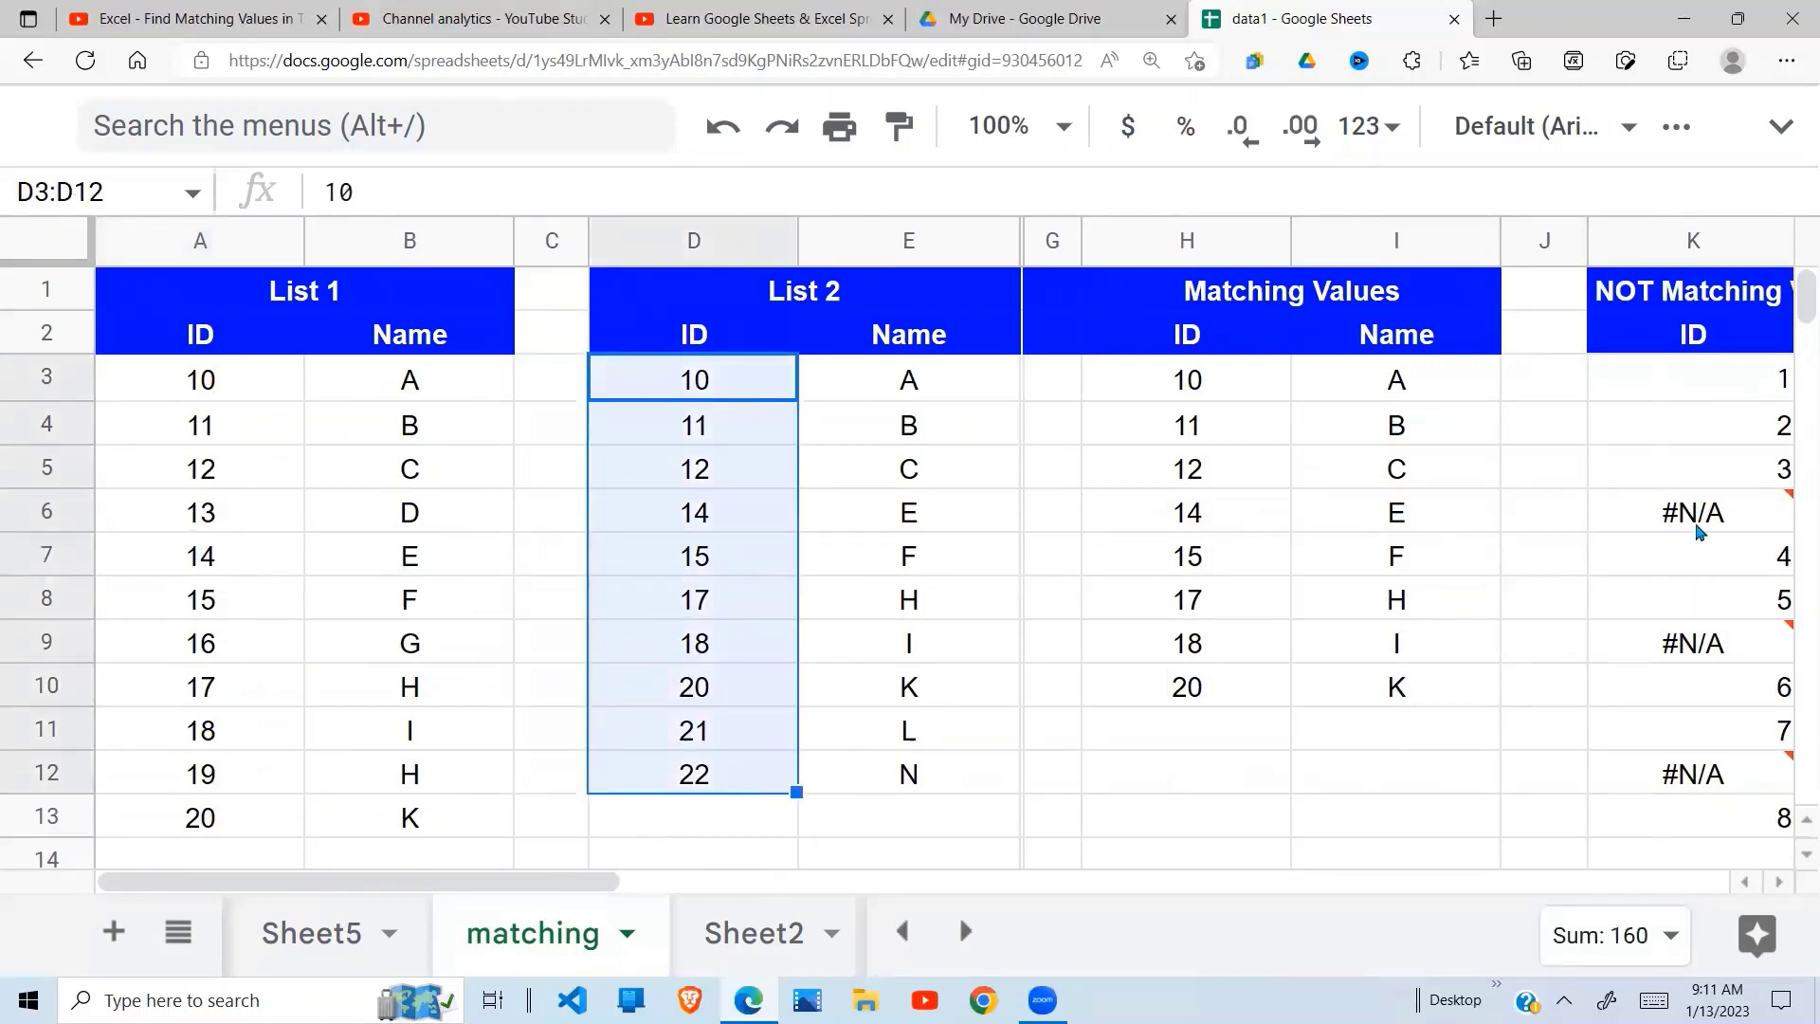
pyautogui.click(1749, 522)
pyautogui.press('Right')
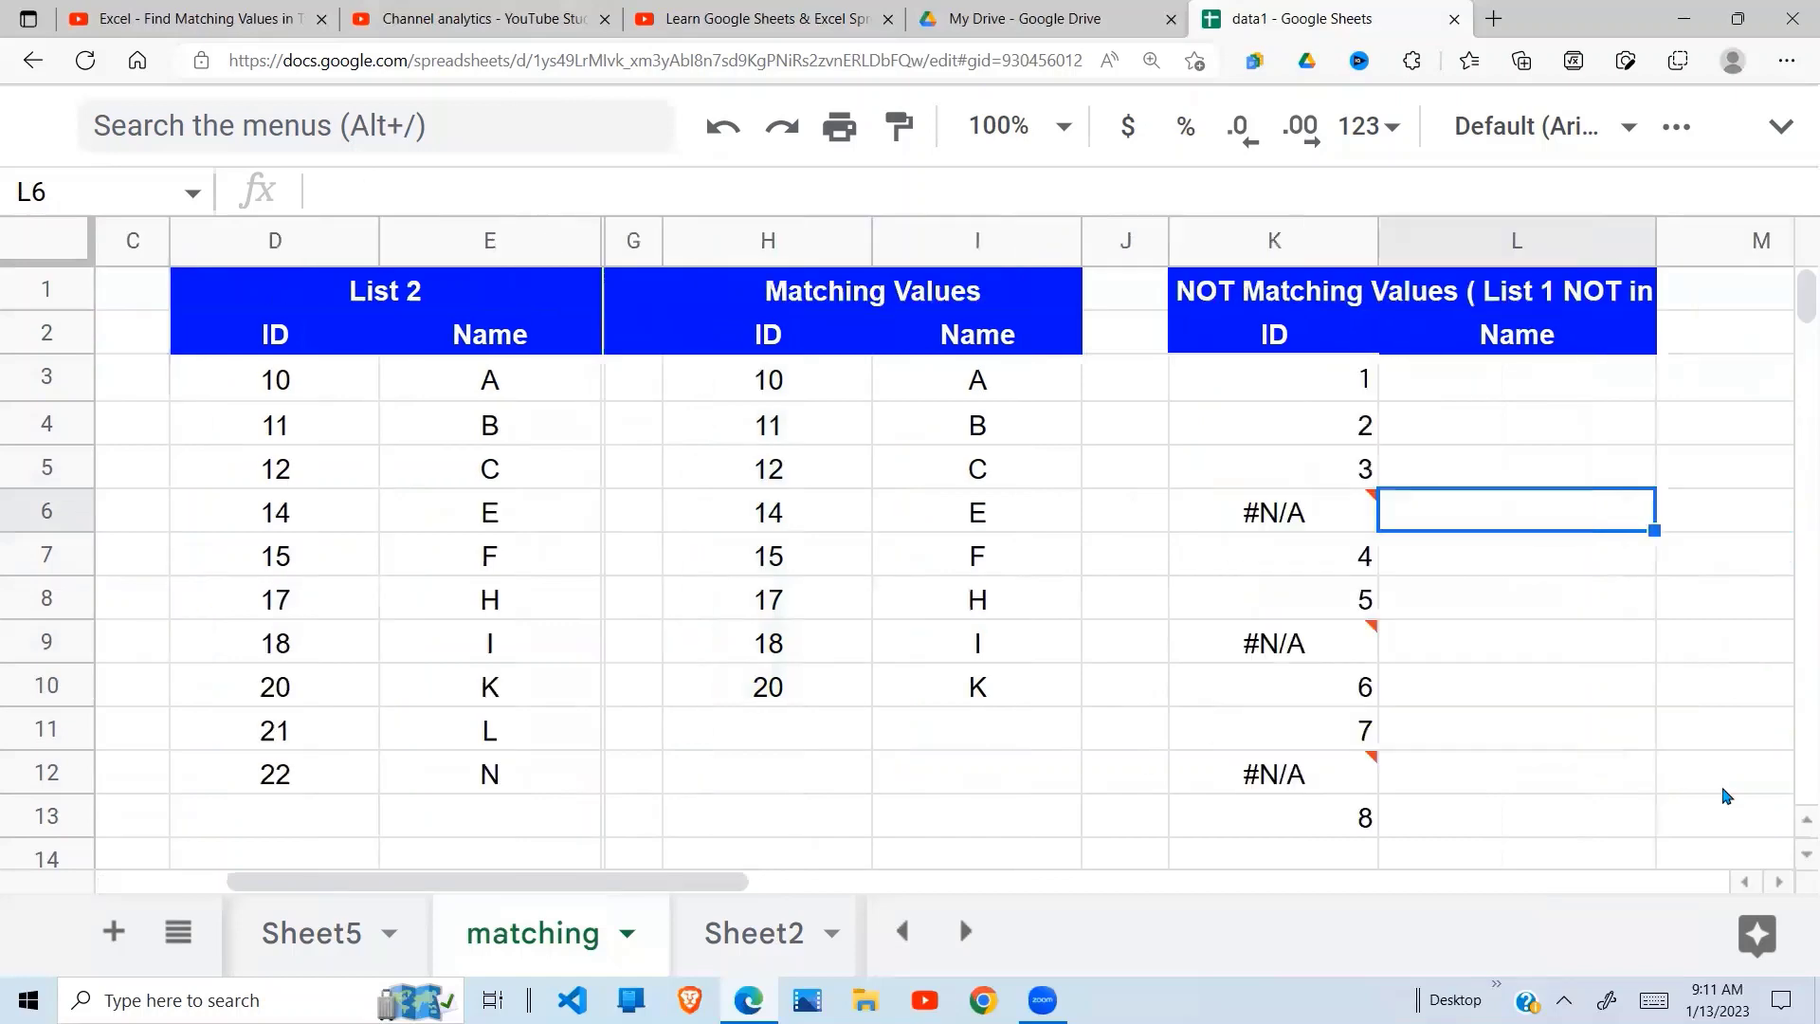
pyautogui.press('Right')
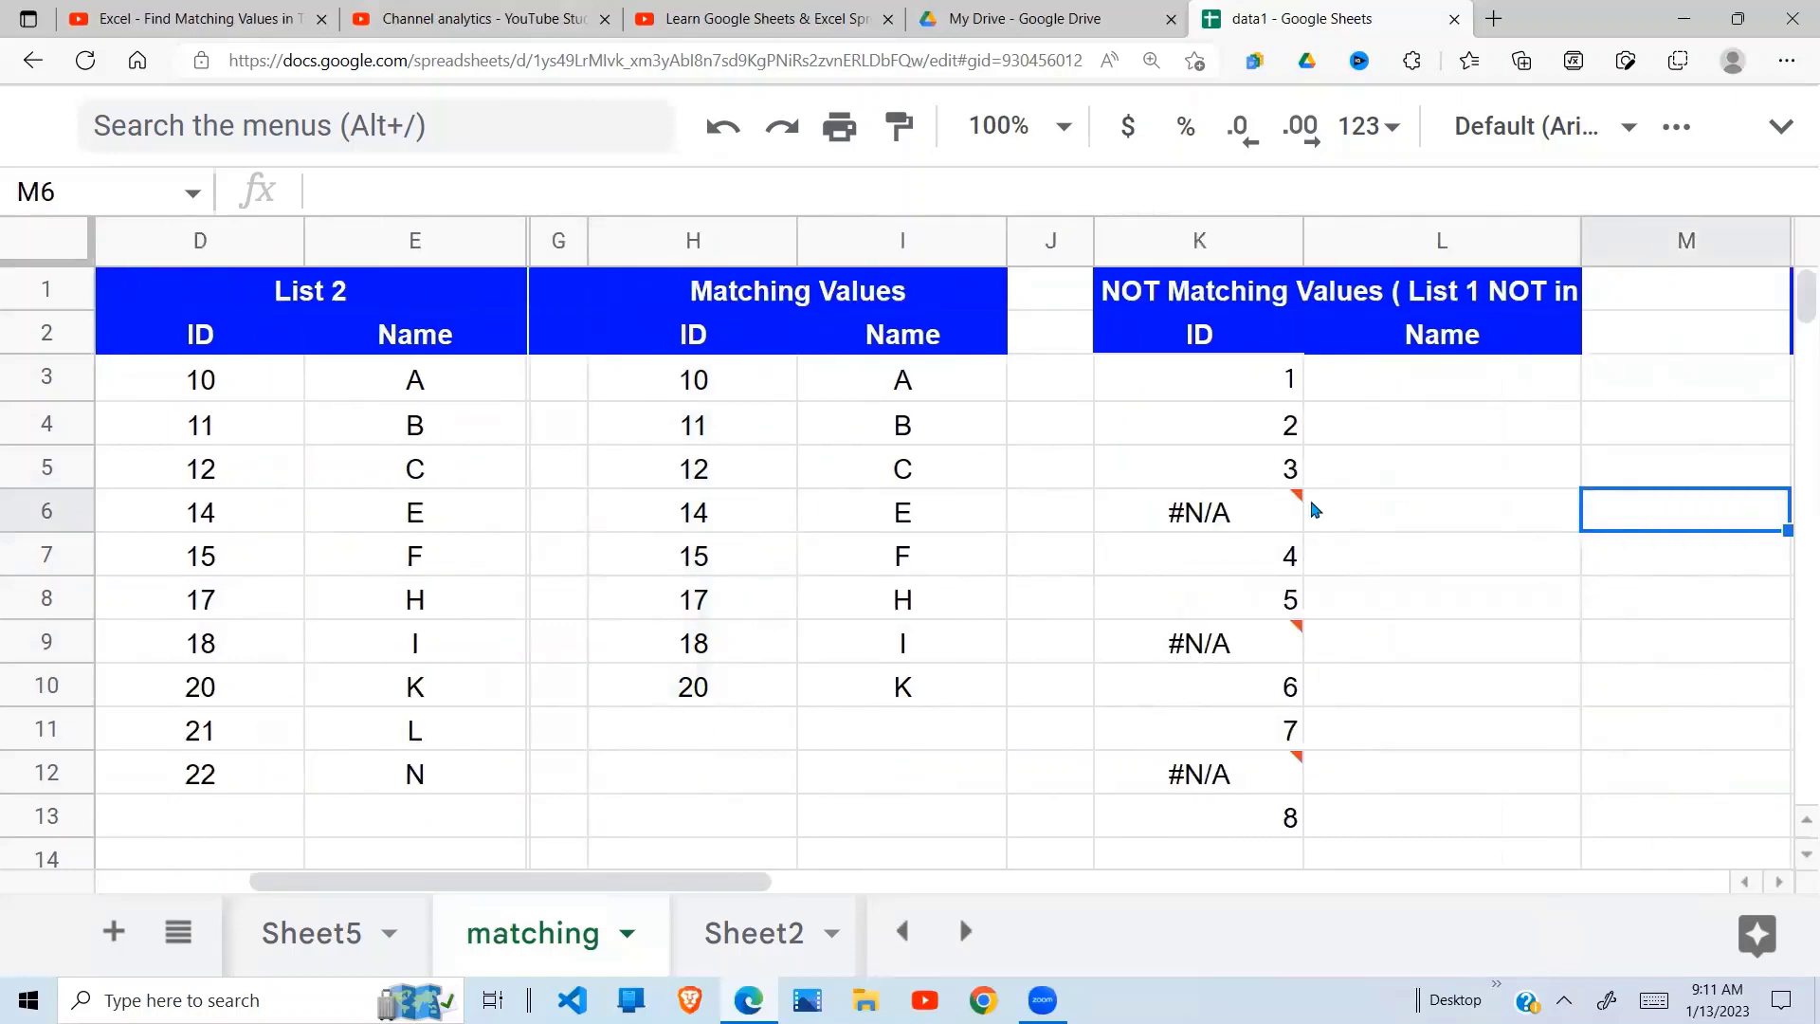
pyautogui.click(1254, 512)
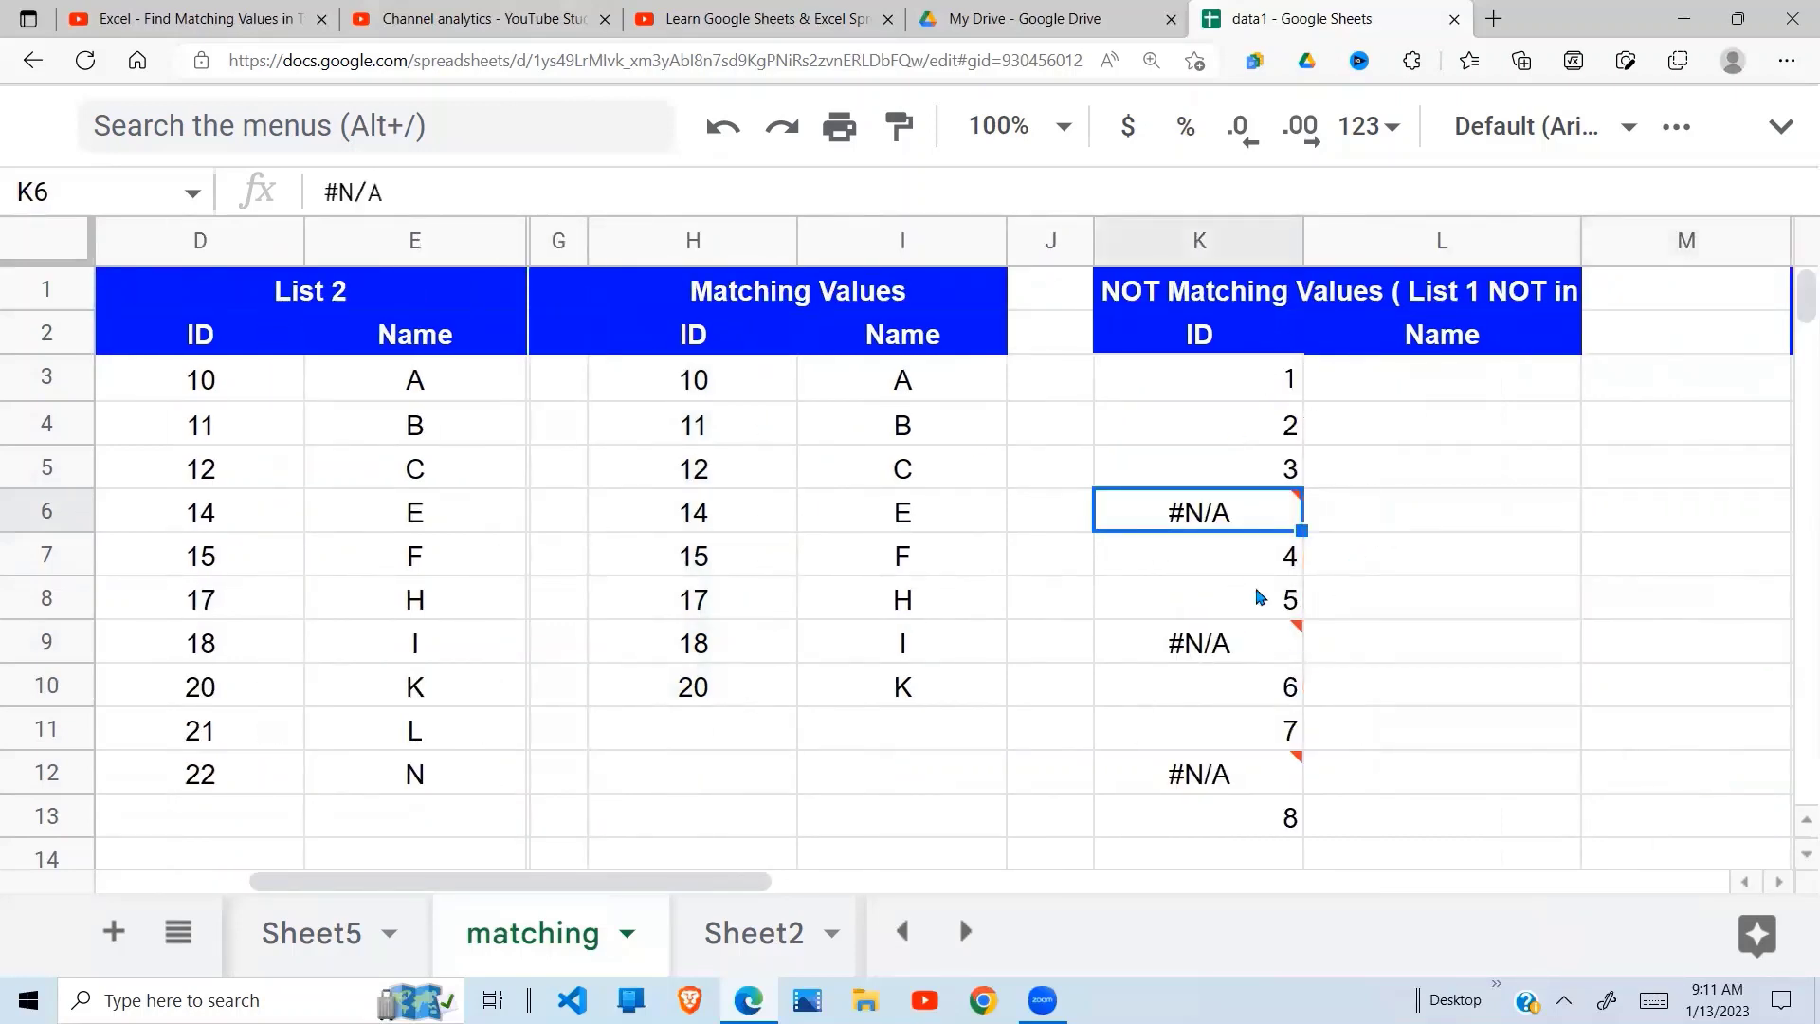
# Review K3's ArrayFormula and the #N/A errors in K6 and K9 for values 13 and 16
pyautogui.click(1232, 390)
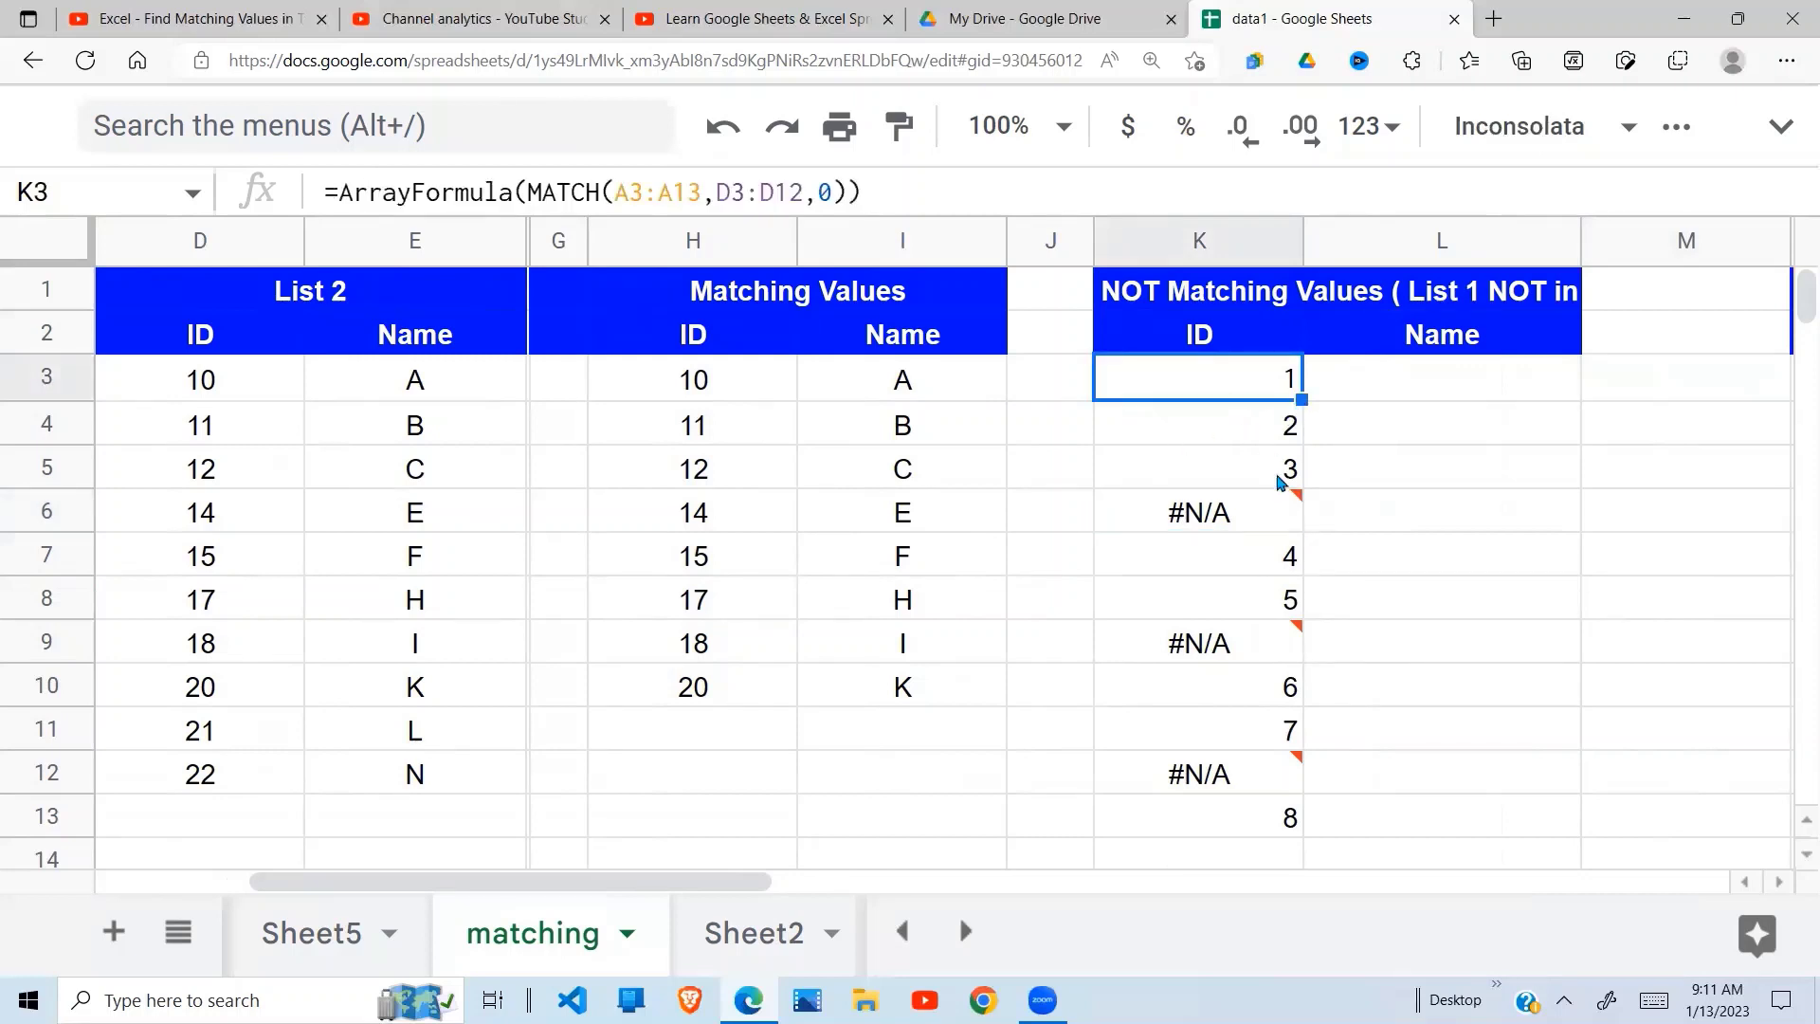
pyautogui.click(1225, 515)
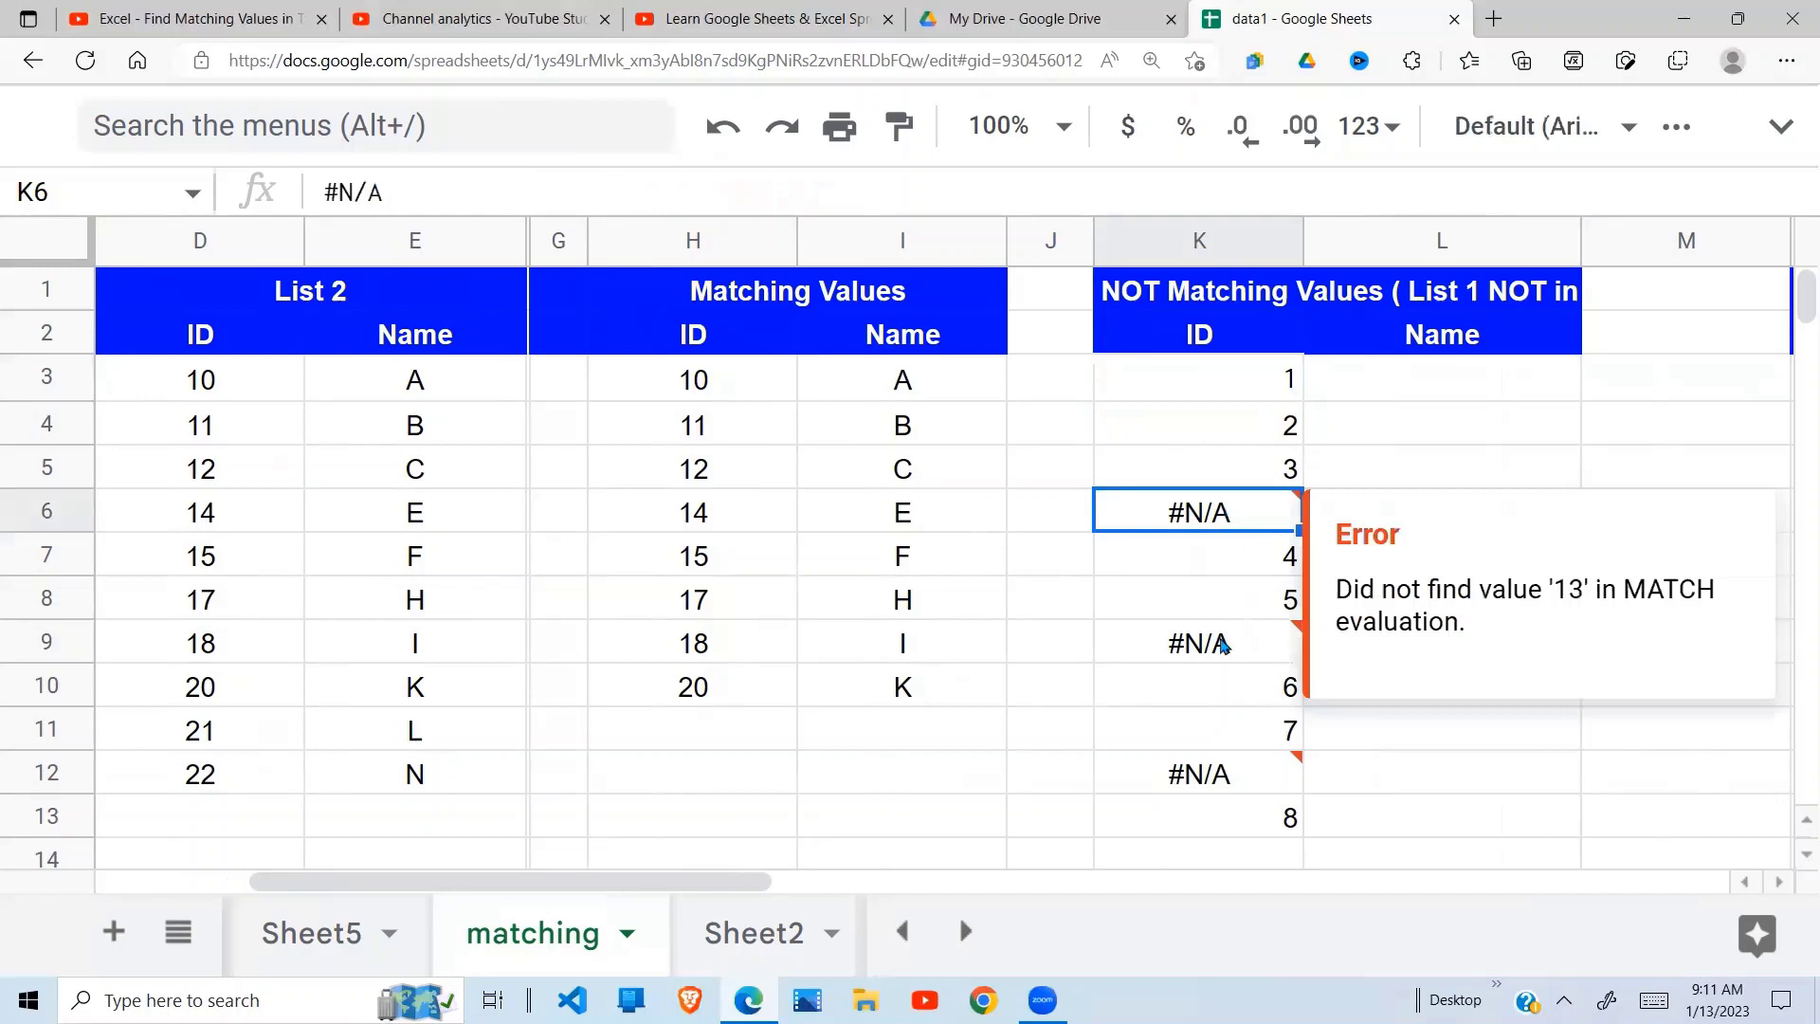
pyautogui.click(1225, 645)
pyautogui.click(1214, 529)
pyautogui.click(1222, 377)
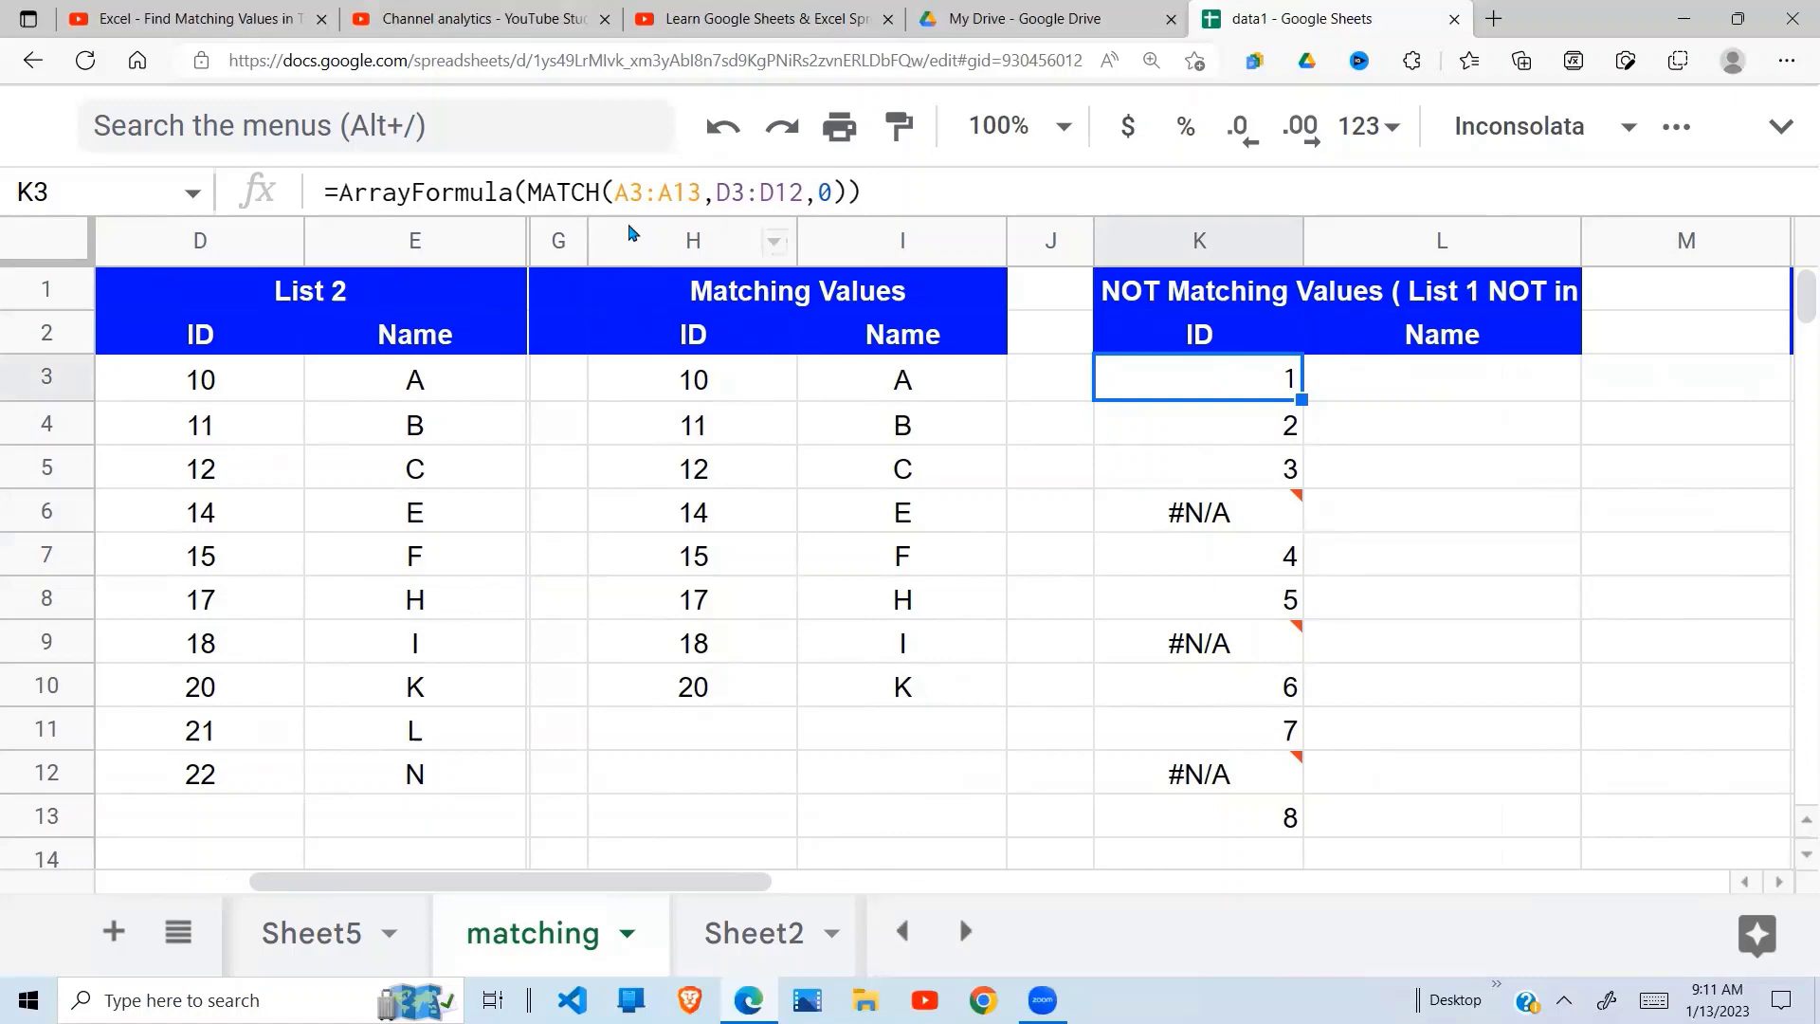
# Wrap K3's MATCH in ISNA so List 1 IDs missing from List 2 show TRUE
pyautogui.click(528, 193)
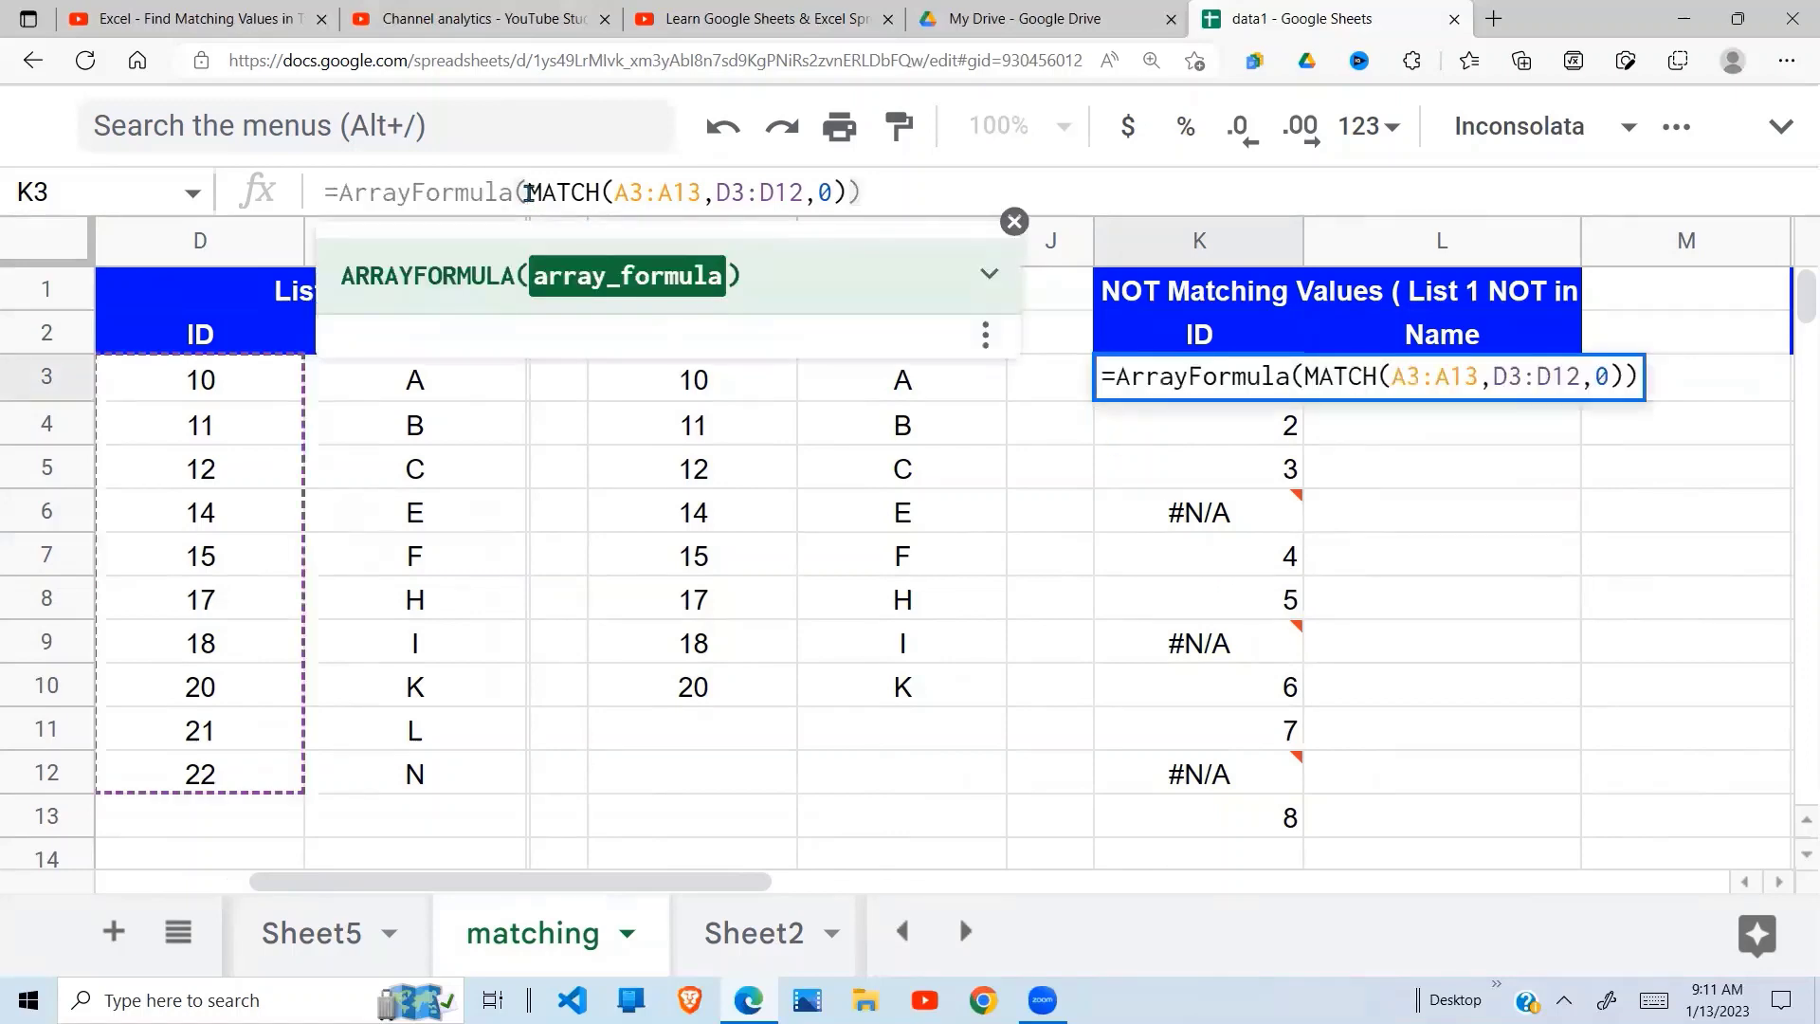
pyautogui.write('IS')
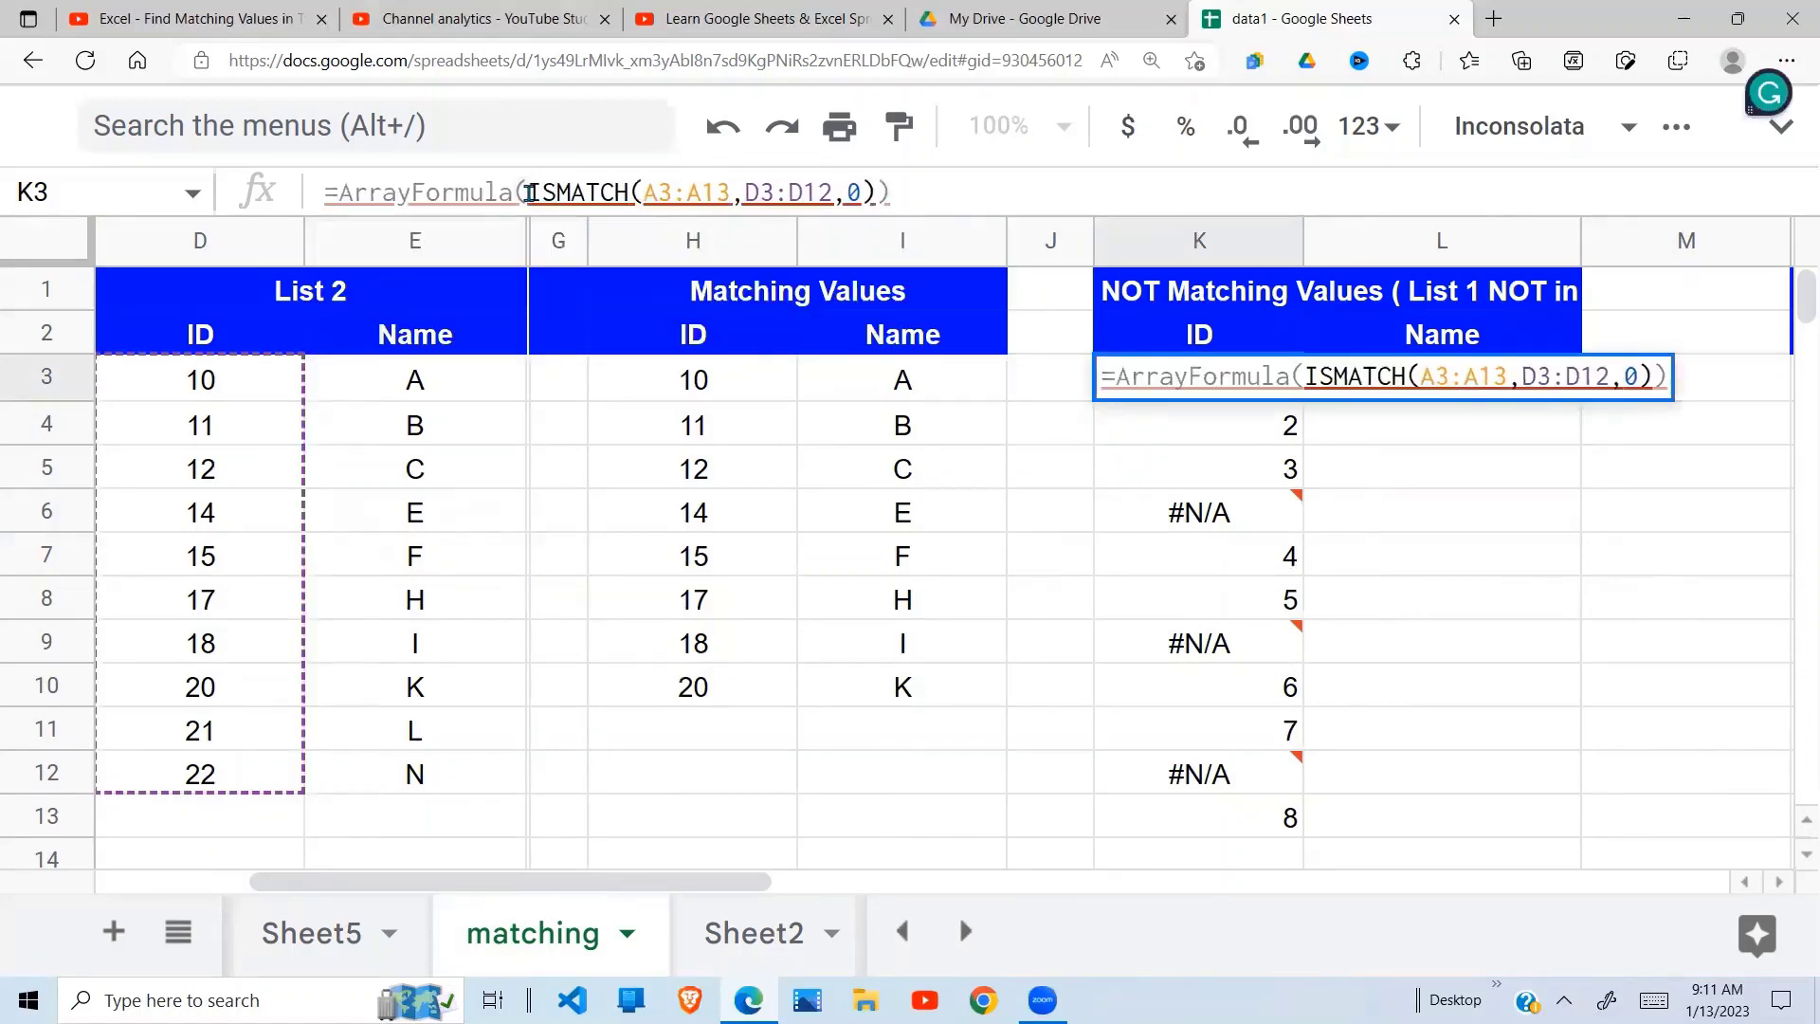
pyautogui.write('NA')
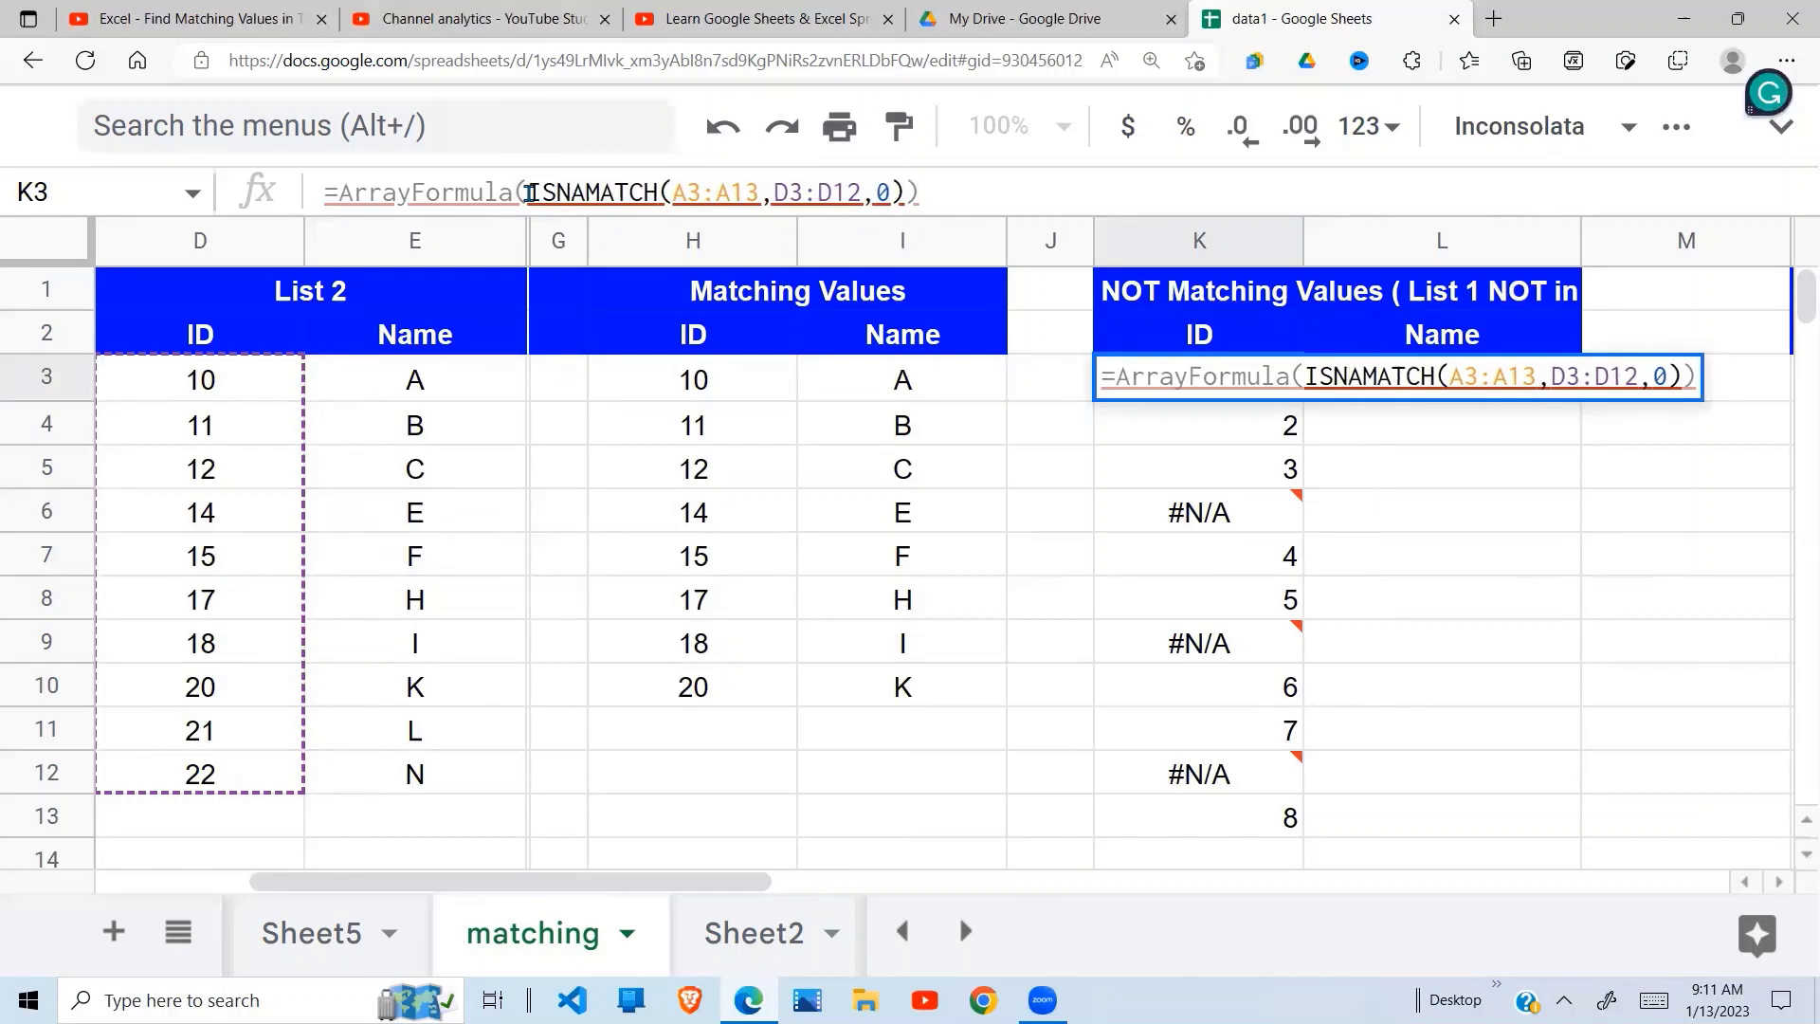
pyautogui.write('(')
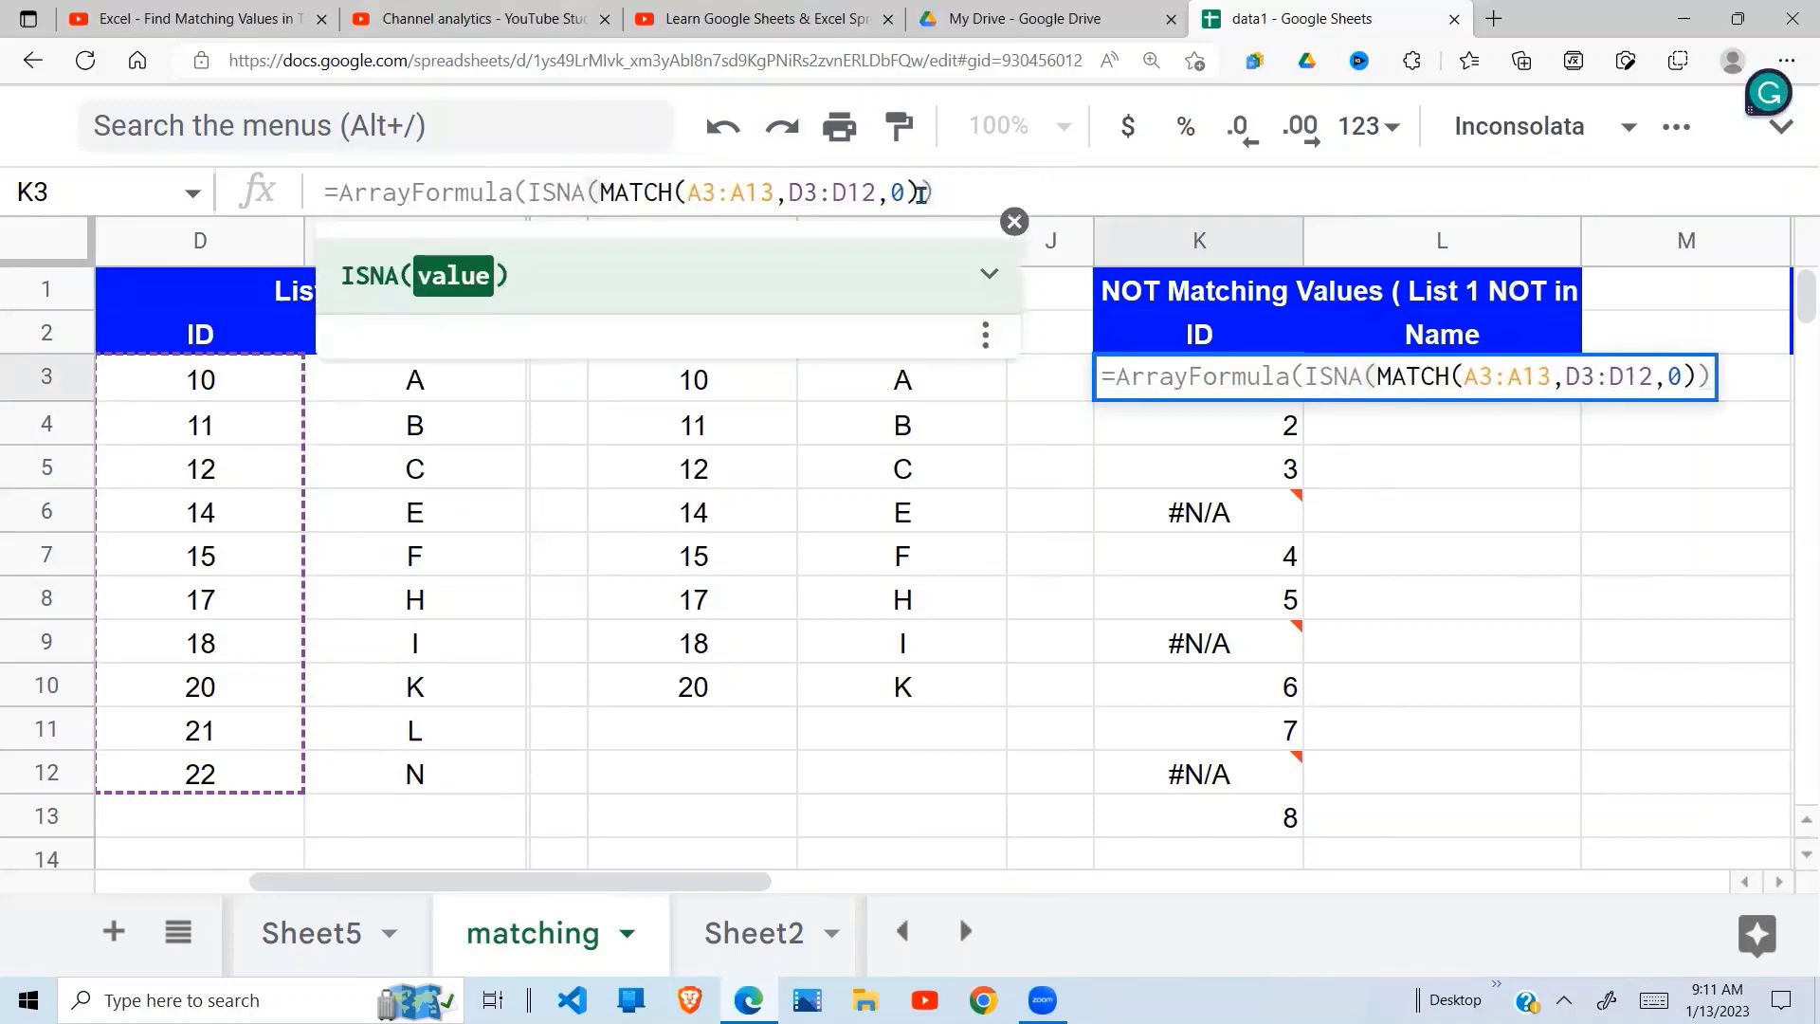
pyautogui.write(')')
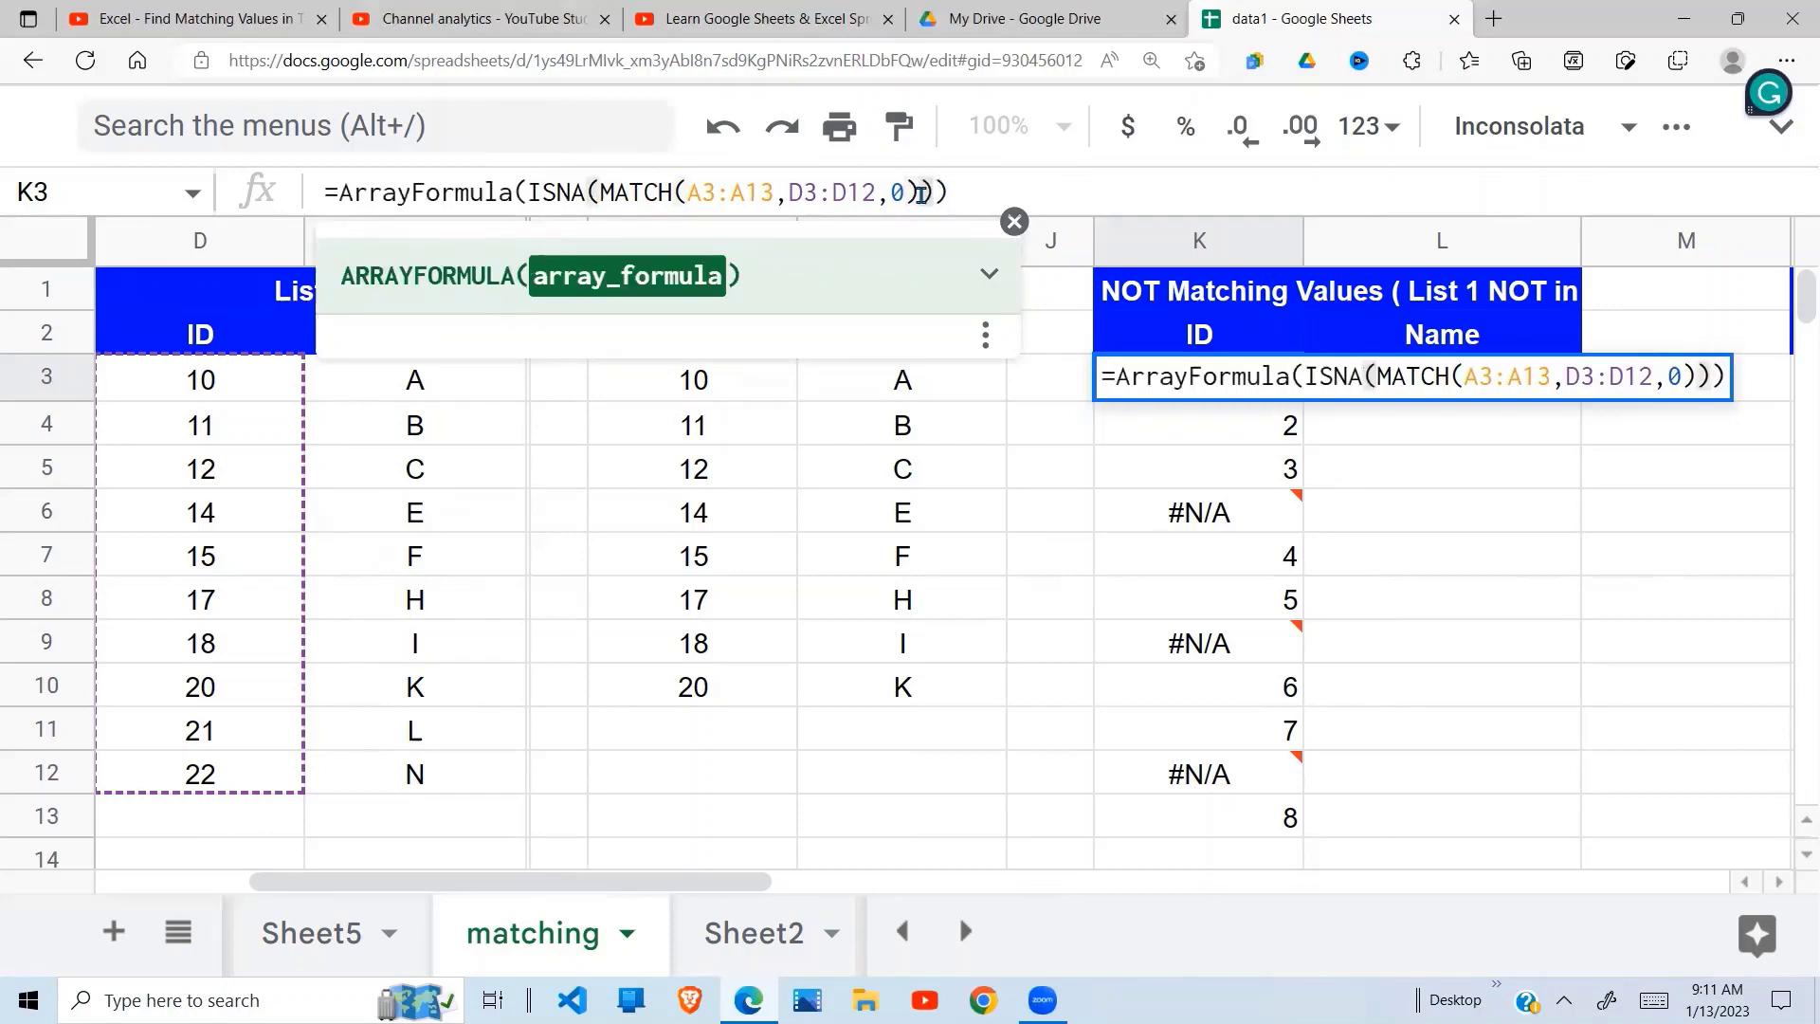
pyautogui.press('Return')
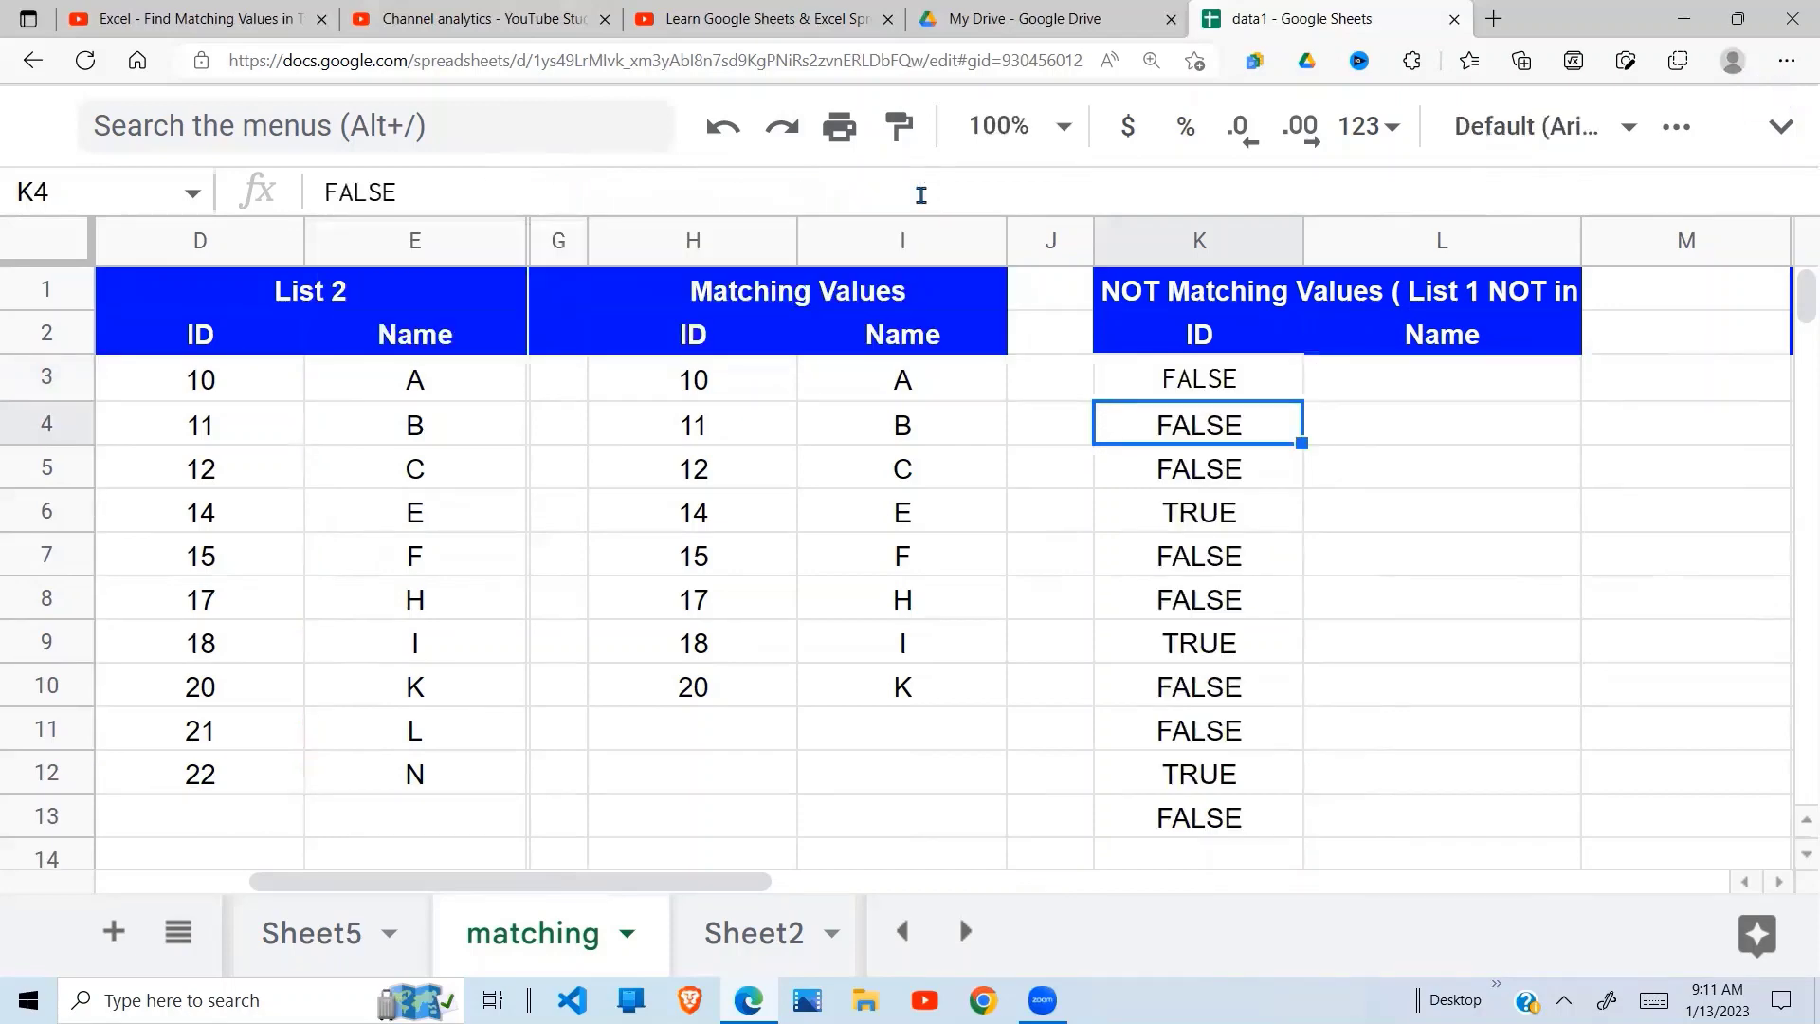
# Check row 6's TRUE result by comparing List 1 entry 13 D with List 2 entry 14 E
pyautogui.click(1254, 491)
pyautogui.click(1254, 520)
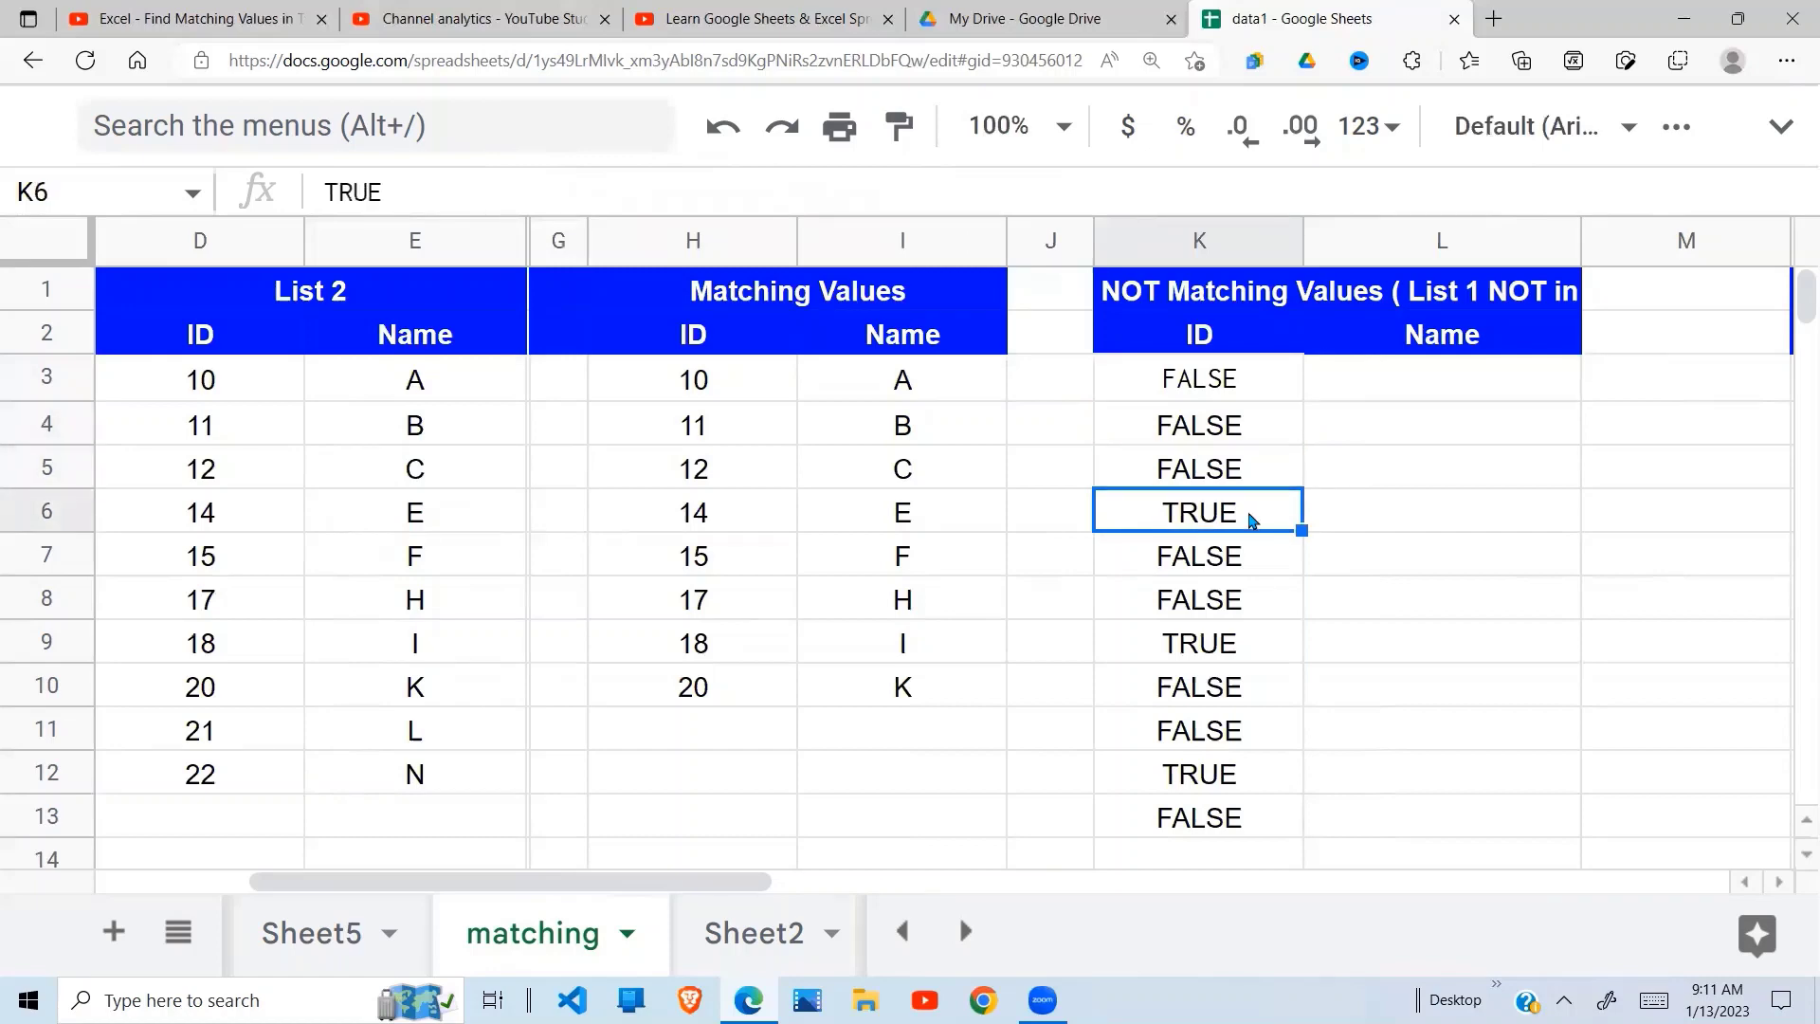
pyautogui.press('Left')
pyautogui.press('Left')
pyautogui.press('Left')
pyautogui.press('Left')
pyautogui.press('Left')
pyautogui.press('Left')
pyautogui.press('Left')
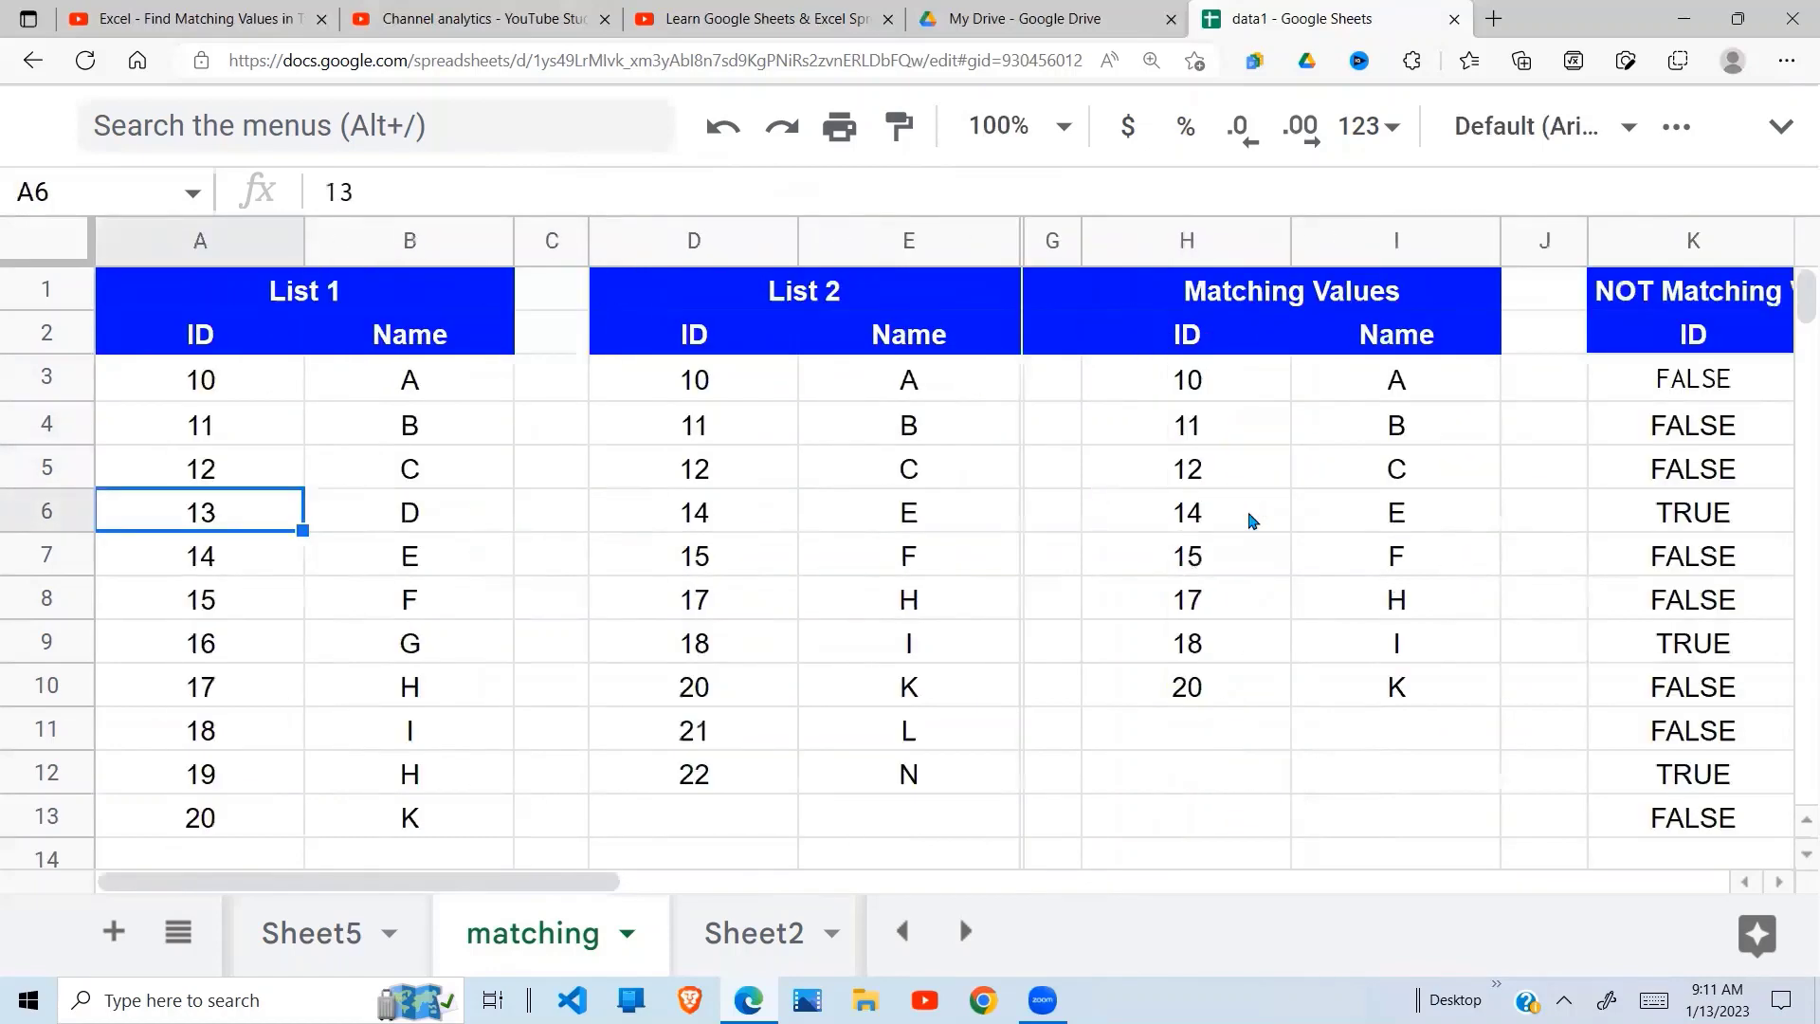
pyautogui.keyDown('shift'); pyautogui.click(451, 518); pyautogui.keyUp('shift')
pyautogui.moveTo(702, 516); pyautogui.dragTo(874, 521)
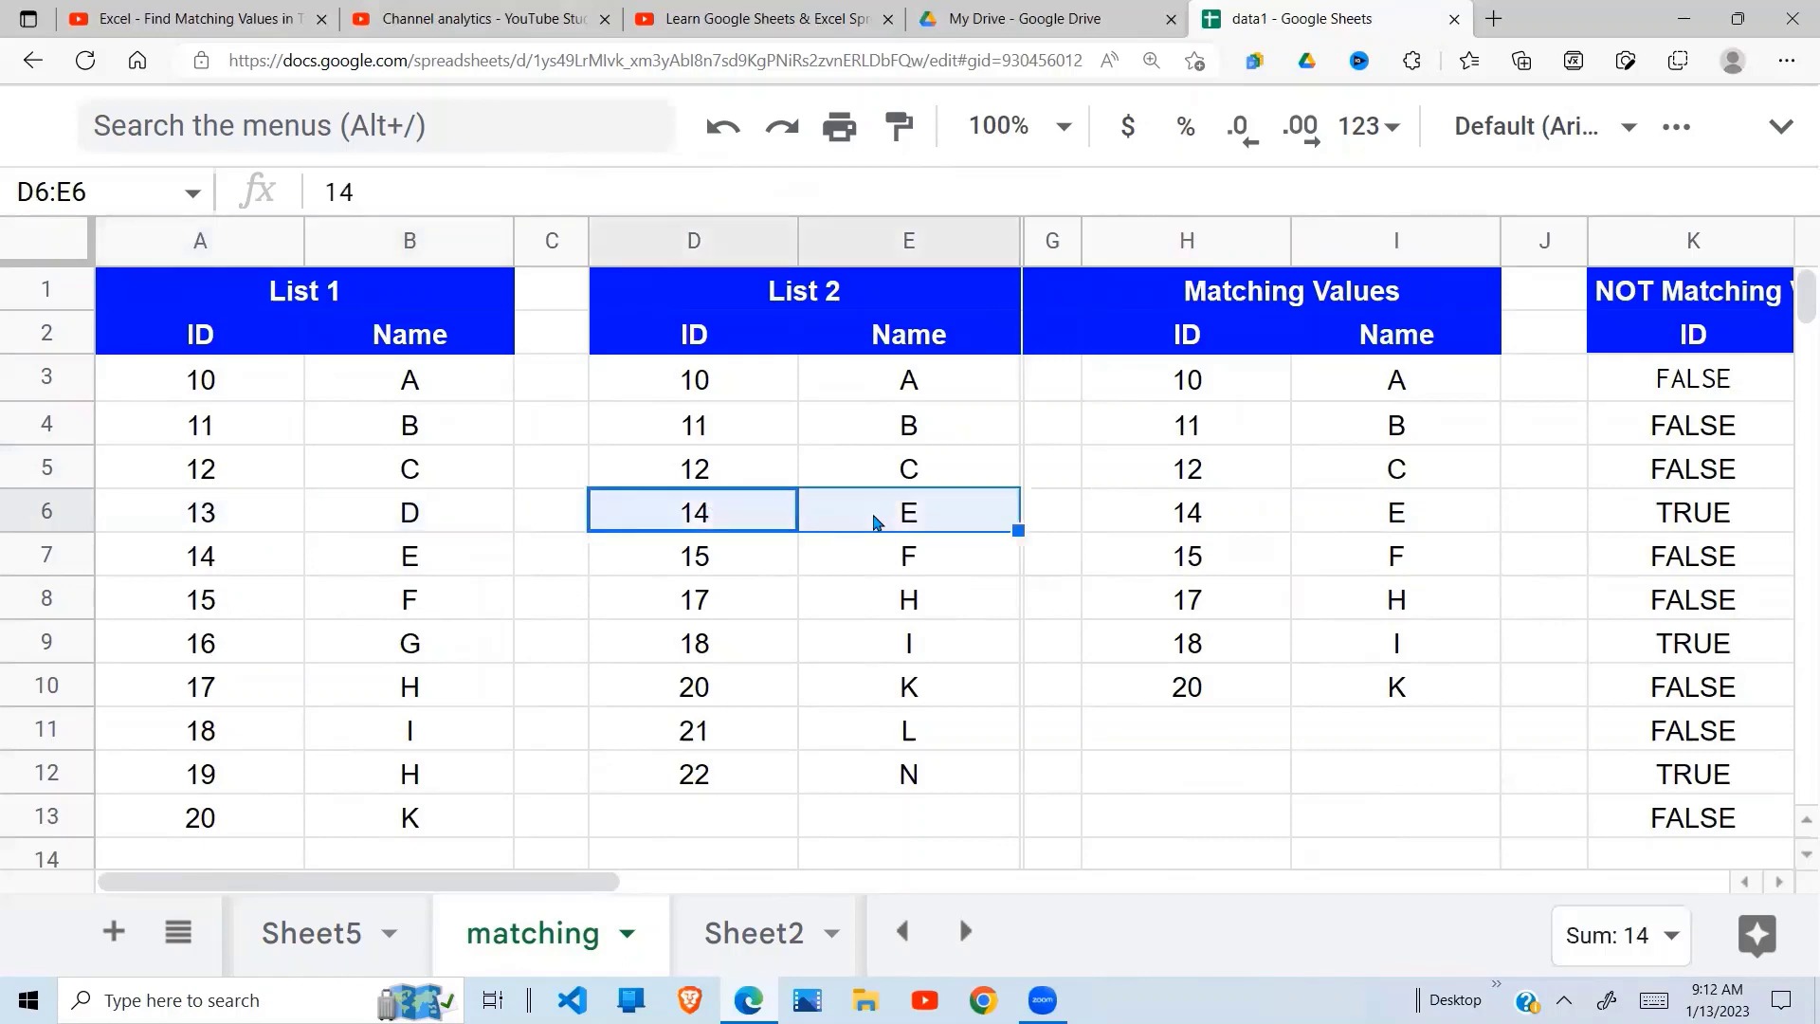
pyautogui.click(213, 516)
pyautogui.press('Right')
pyautogui.press('Right')
pyautogui.press('Right')
pyautogui.press('Right')
pyautogui.press('Right')
pyautogui.press('Right')
pyautogui.press('Right')
pyautogui.press('Right')
pyautogui.press('Right')
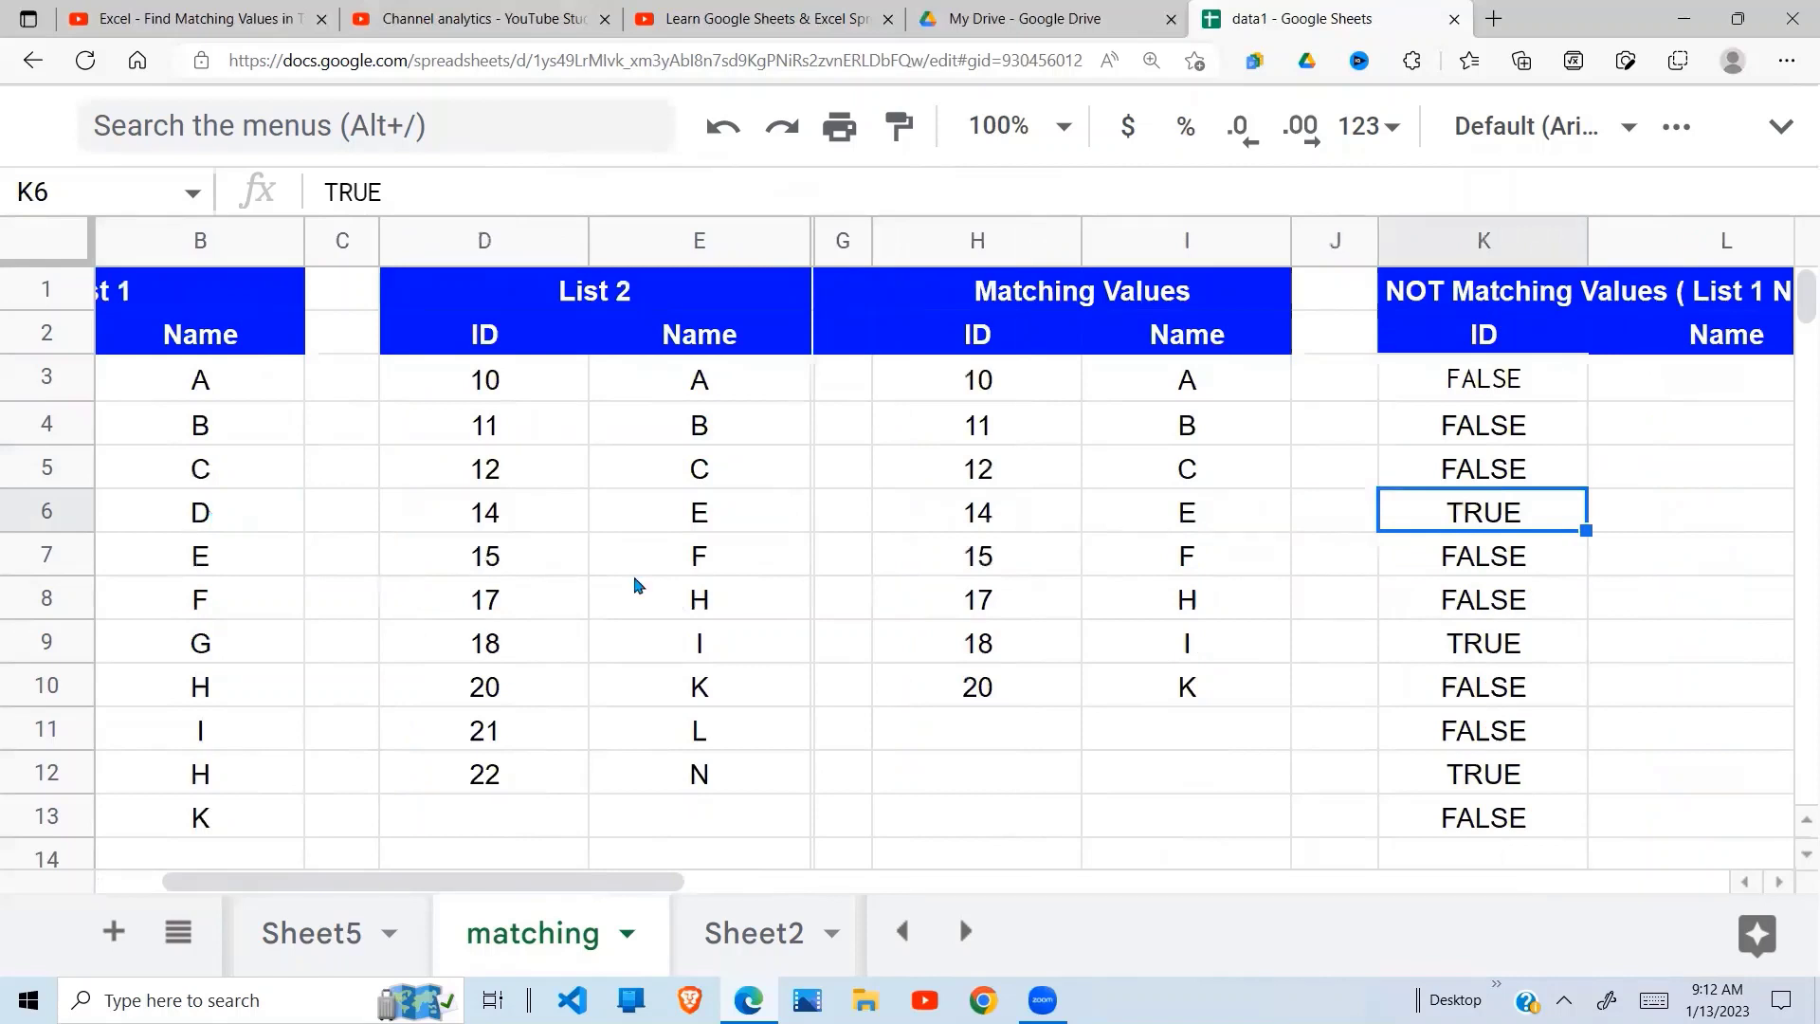
# Select K3's old formula text in the formula bar for replacement
pyautogui.click(1499, 347)
pyautogui.click(1511, 388)
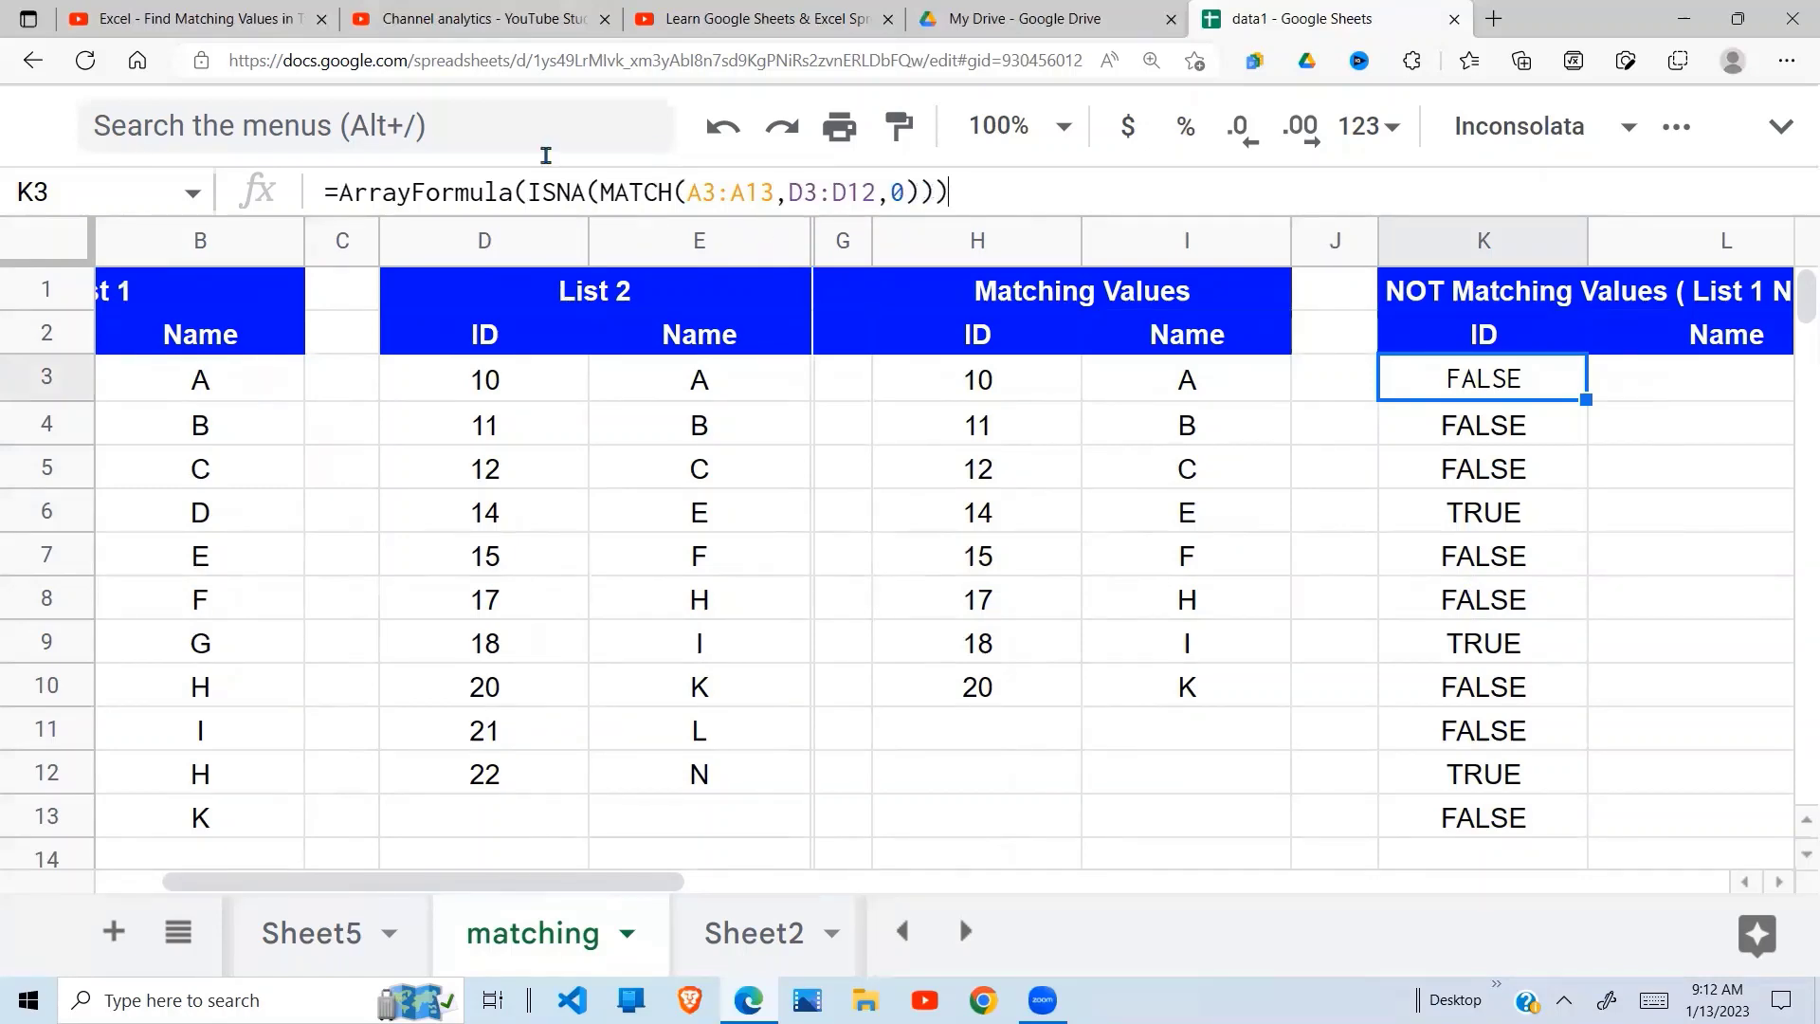
pyautogui.moveTo(963, 190); pyautogui.dragTo(339, 190)
pyautogui.hotkey('ctrl', 'c')
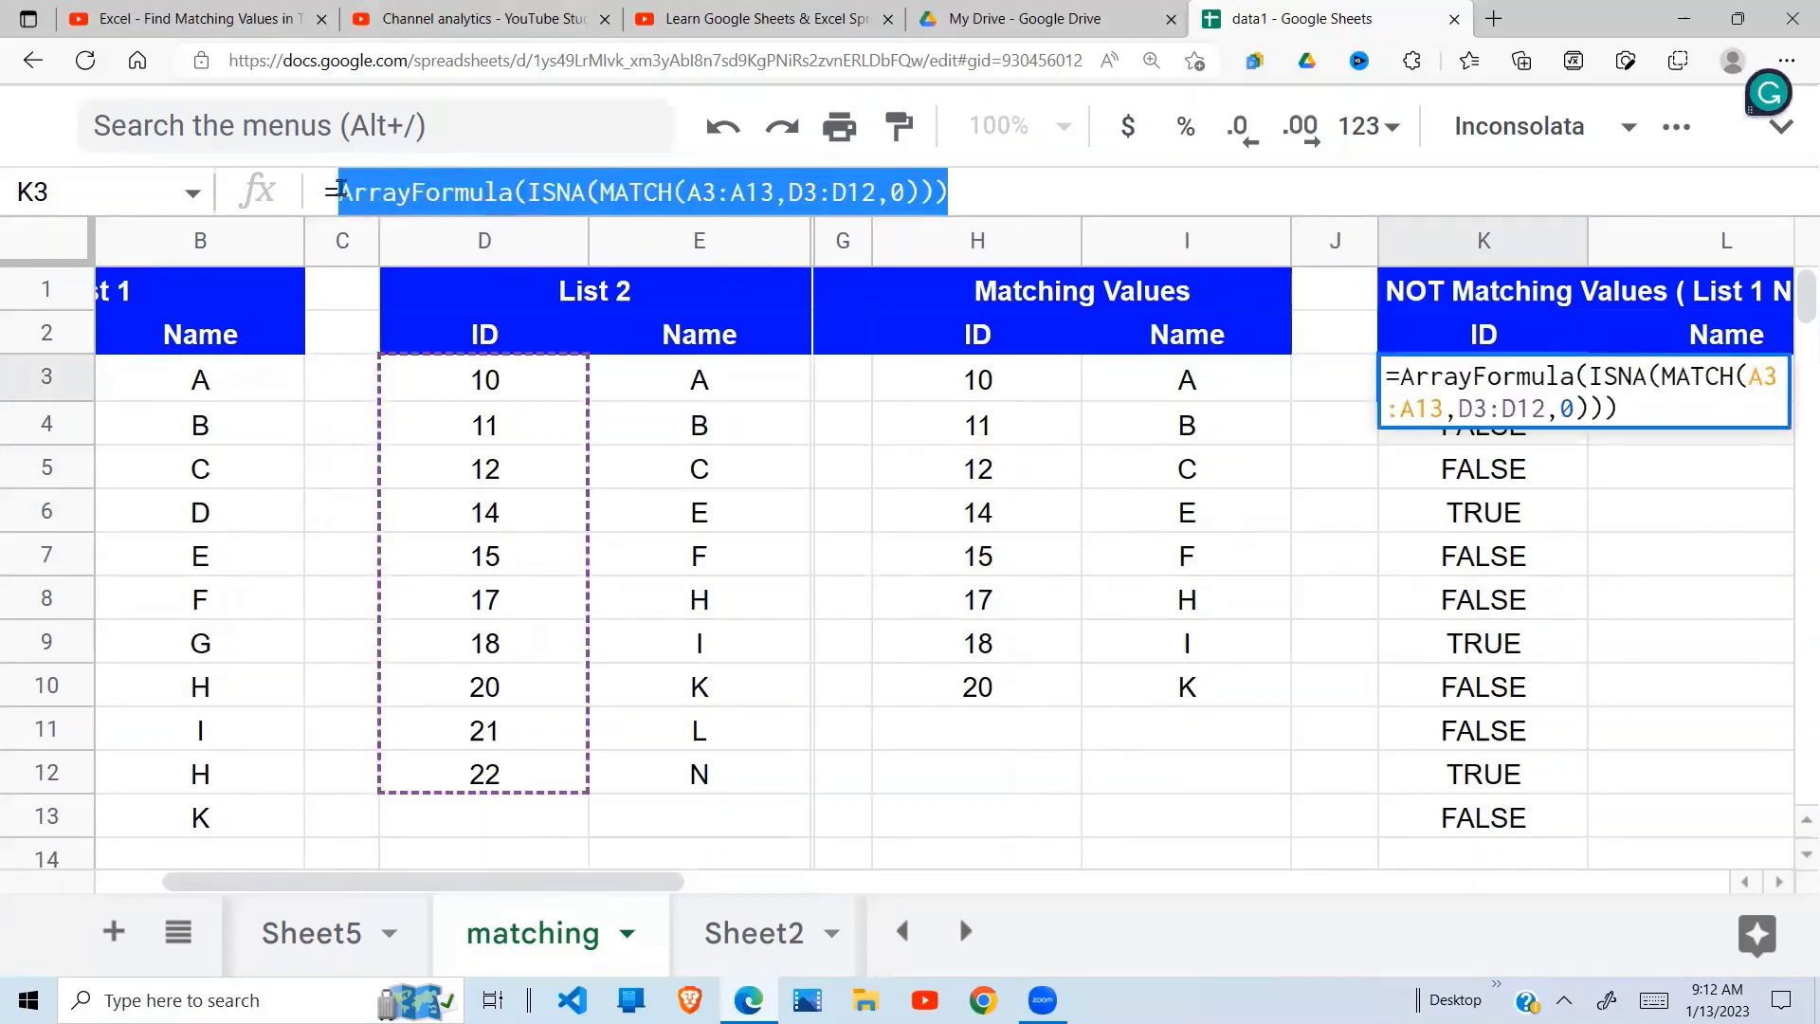
# Replace K3 with =FILTER(A3:B13,ArrayFormula(ISNA(MATCH(A3:A13,D3:D12,0)))) to list 13 D, 16 G, 19 H
pyautogui.press('BackSpace')
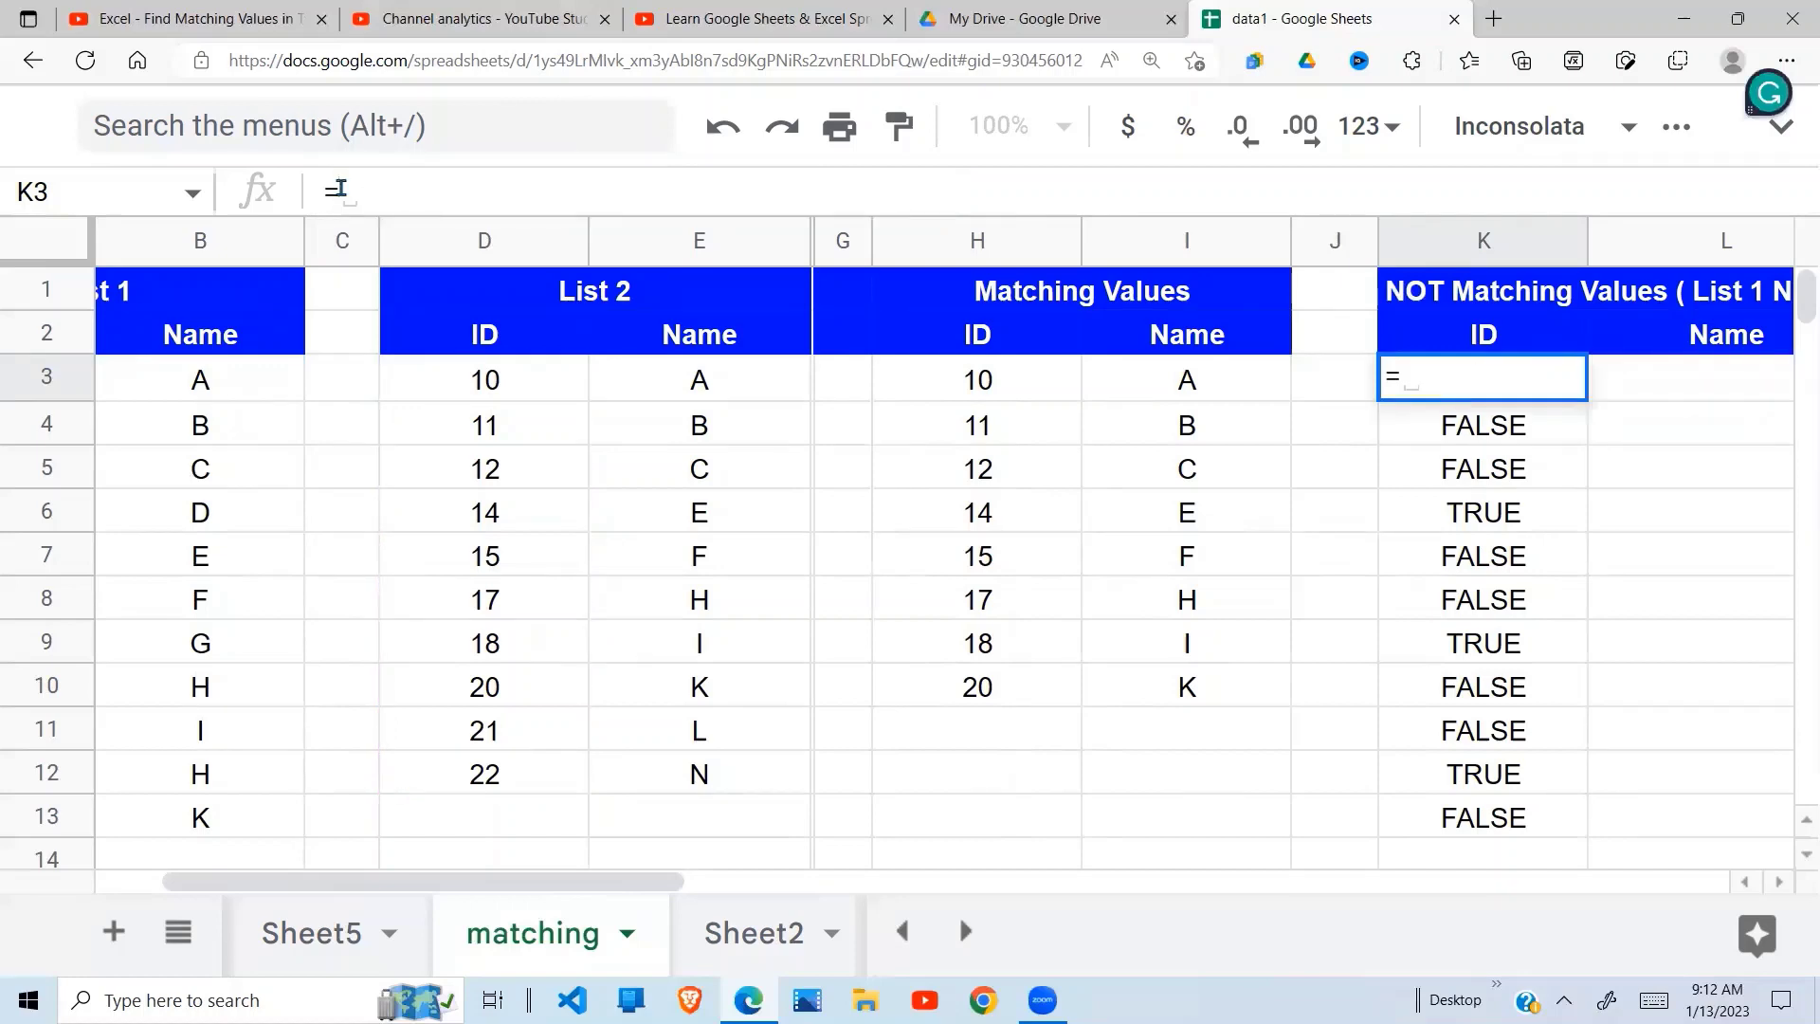
pyautogui.write('FILTE')
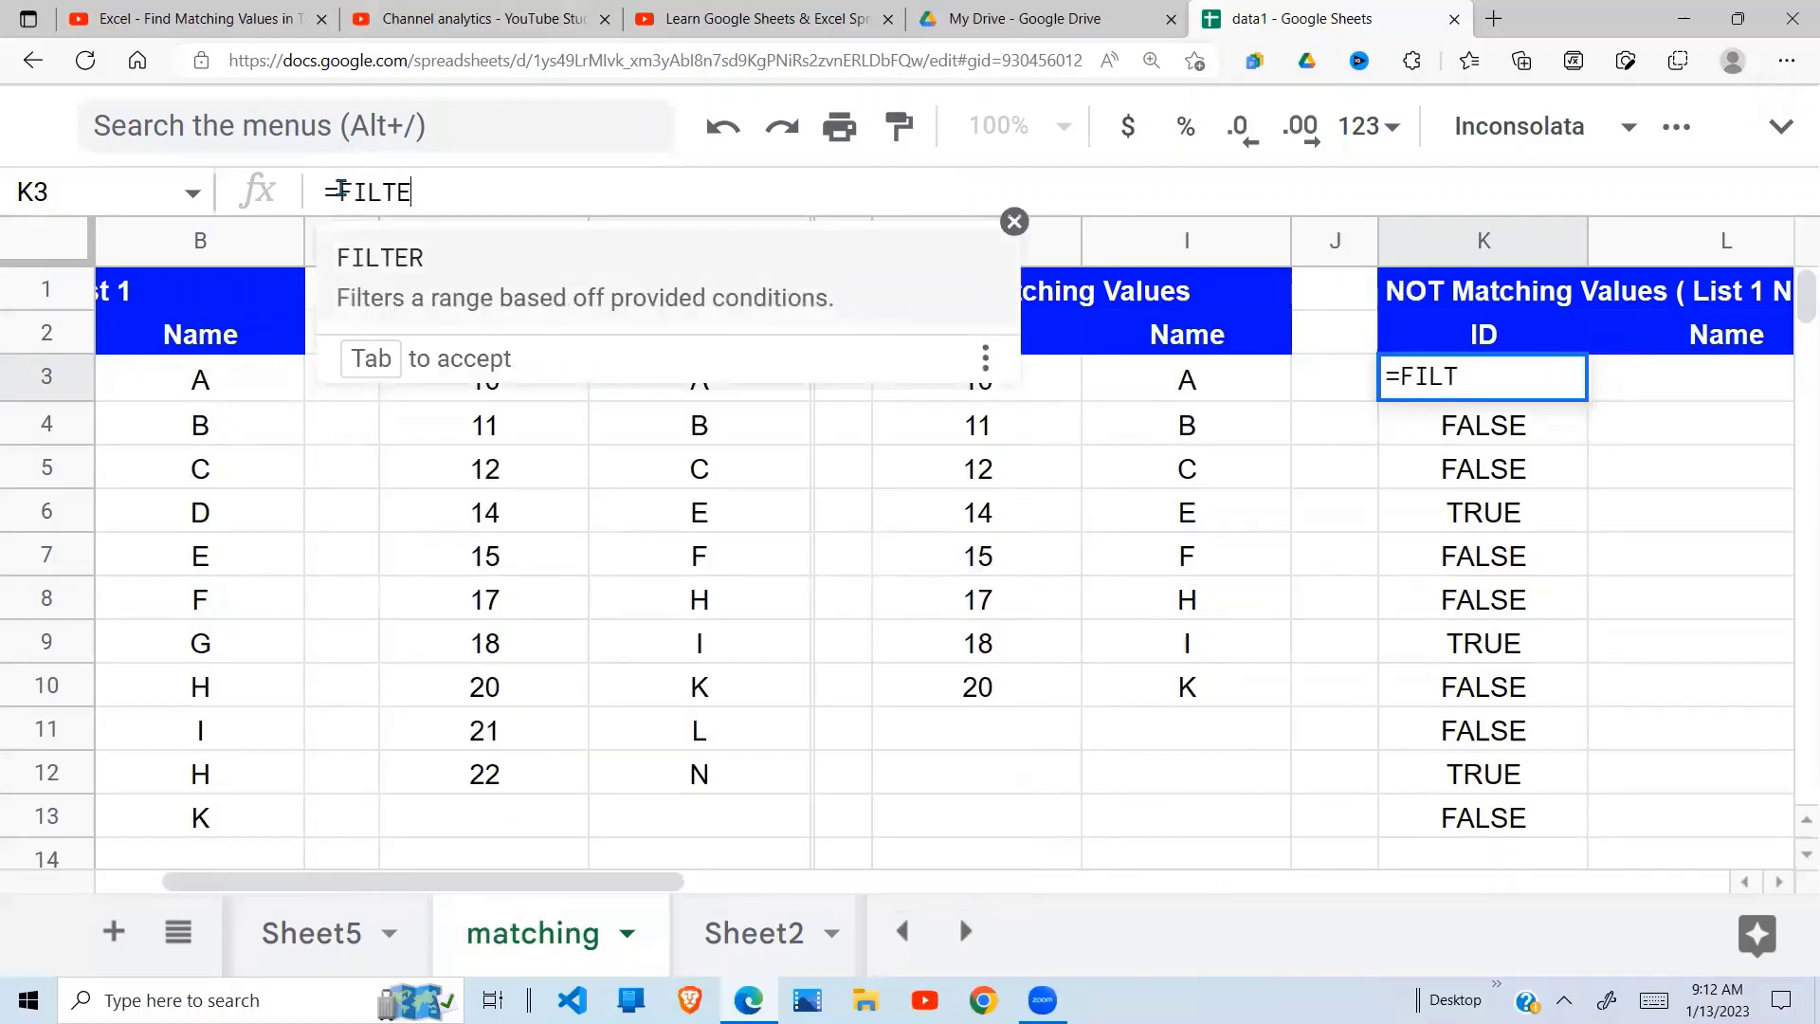
pyautogui.write('R(')
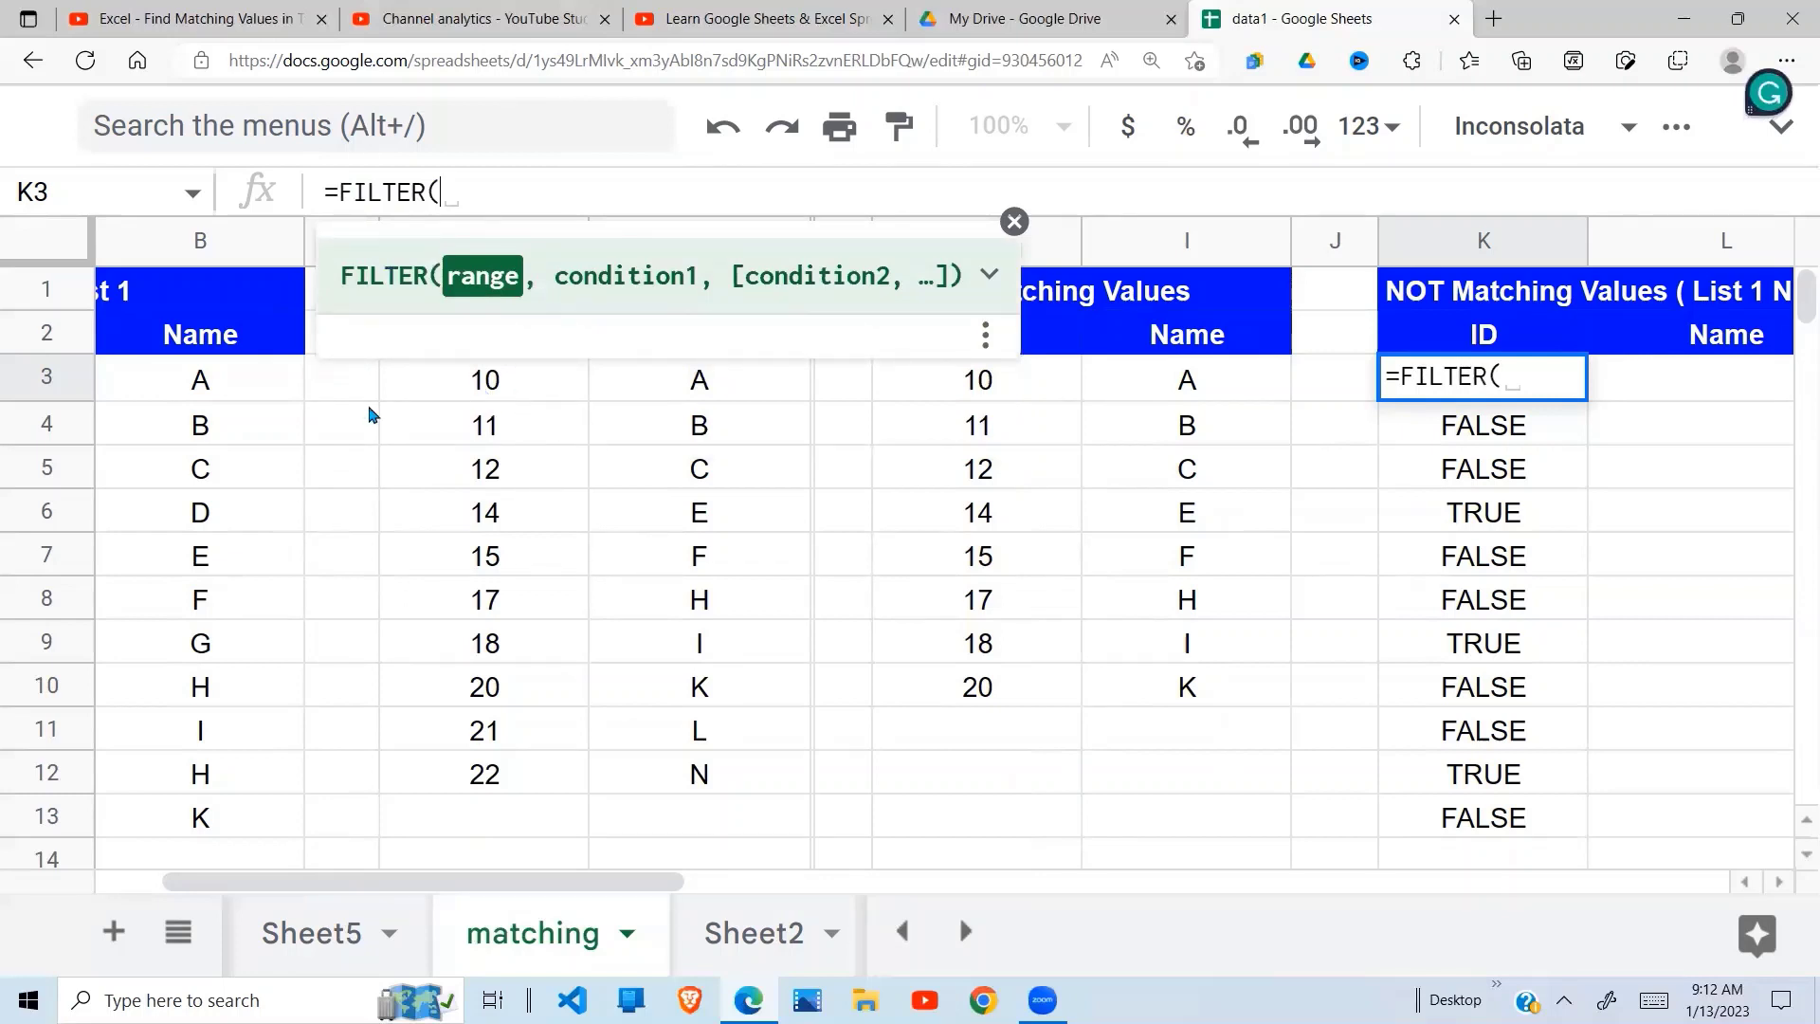
pyautogui.click(239, 387)
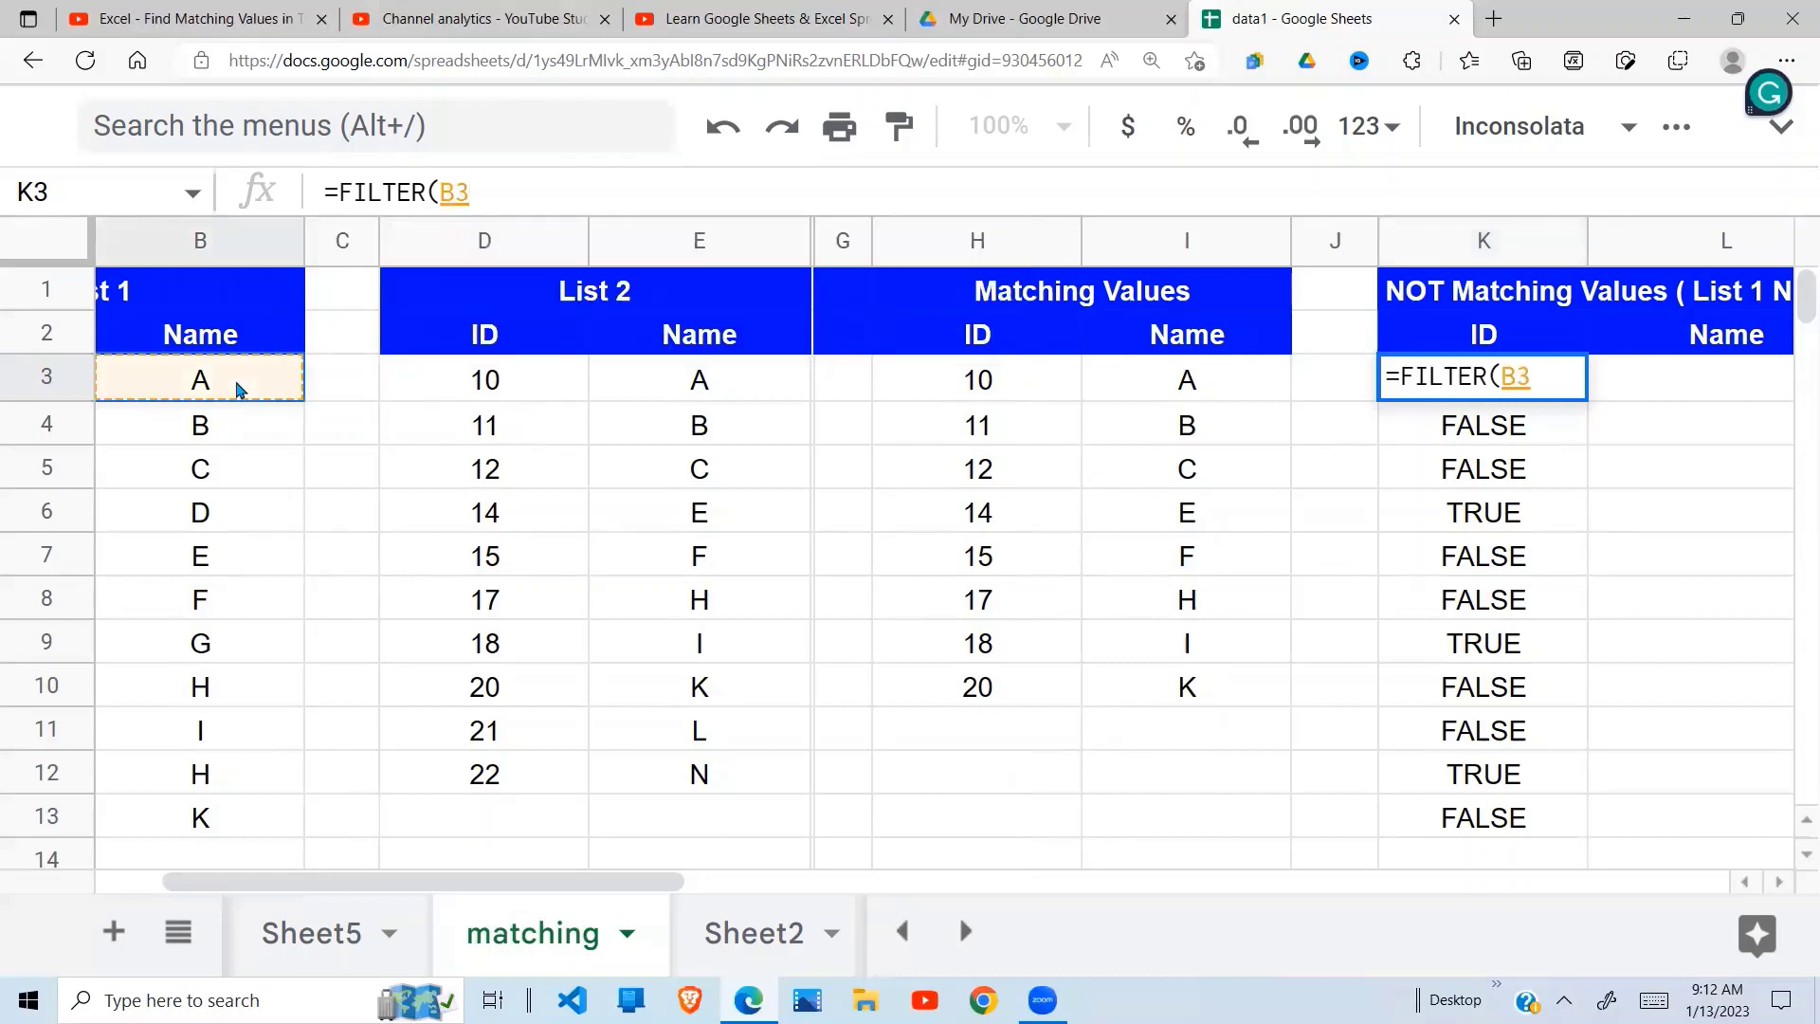
pyautogui.click(347, 397)
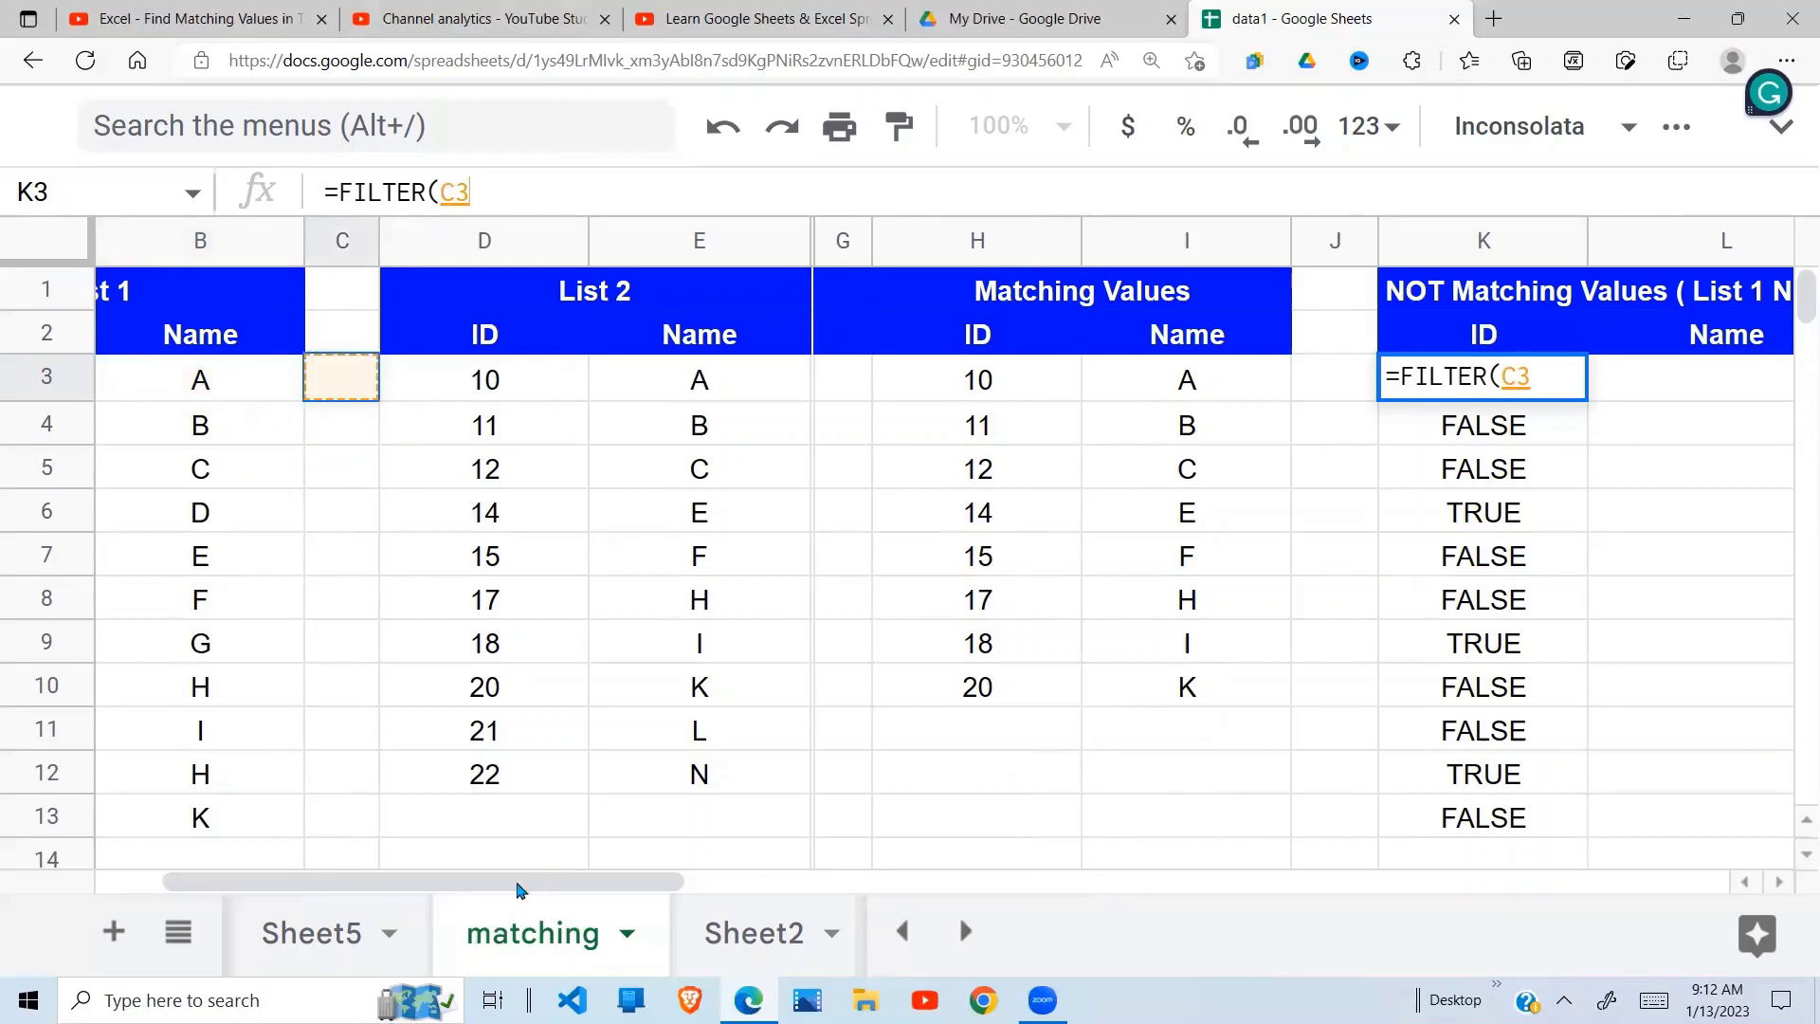
pyautogui.moveTo(423, 877); pyautogui.dragTo(196, 874)
pyautogui.moveTo(236, 385); pyautogui.dragTo(438, 821)
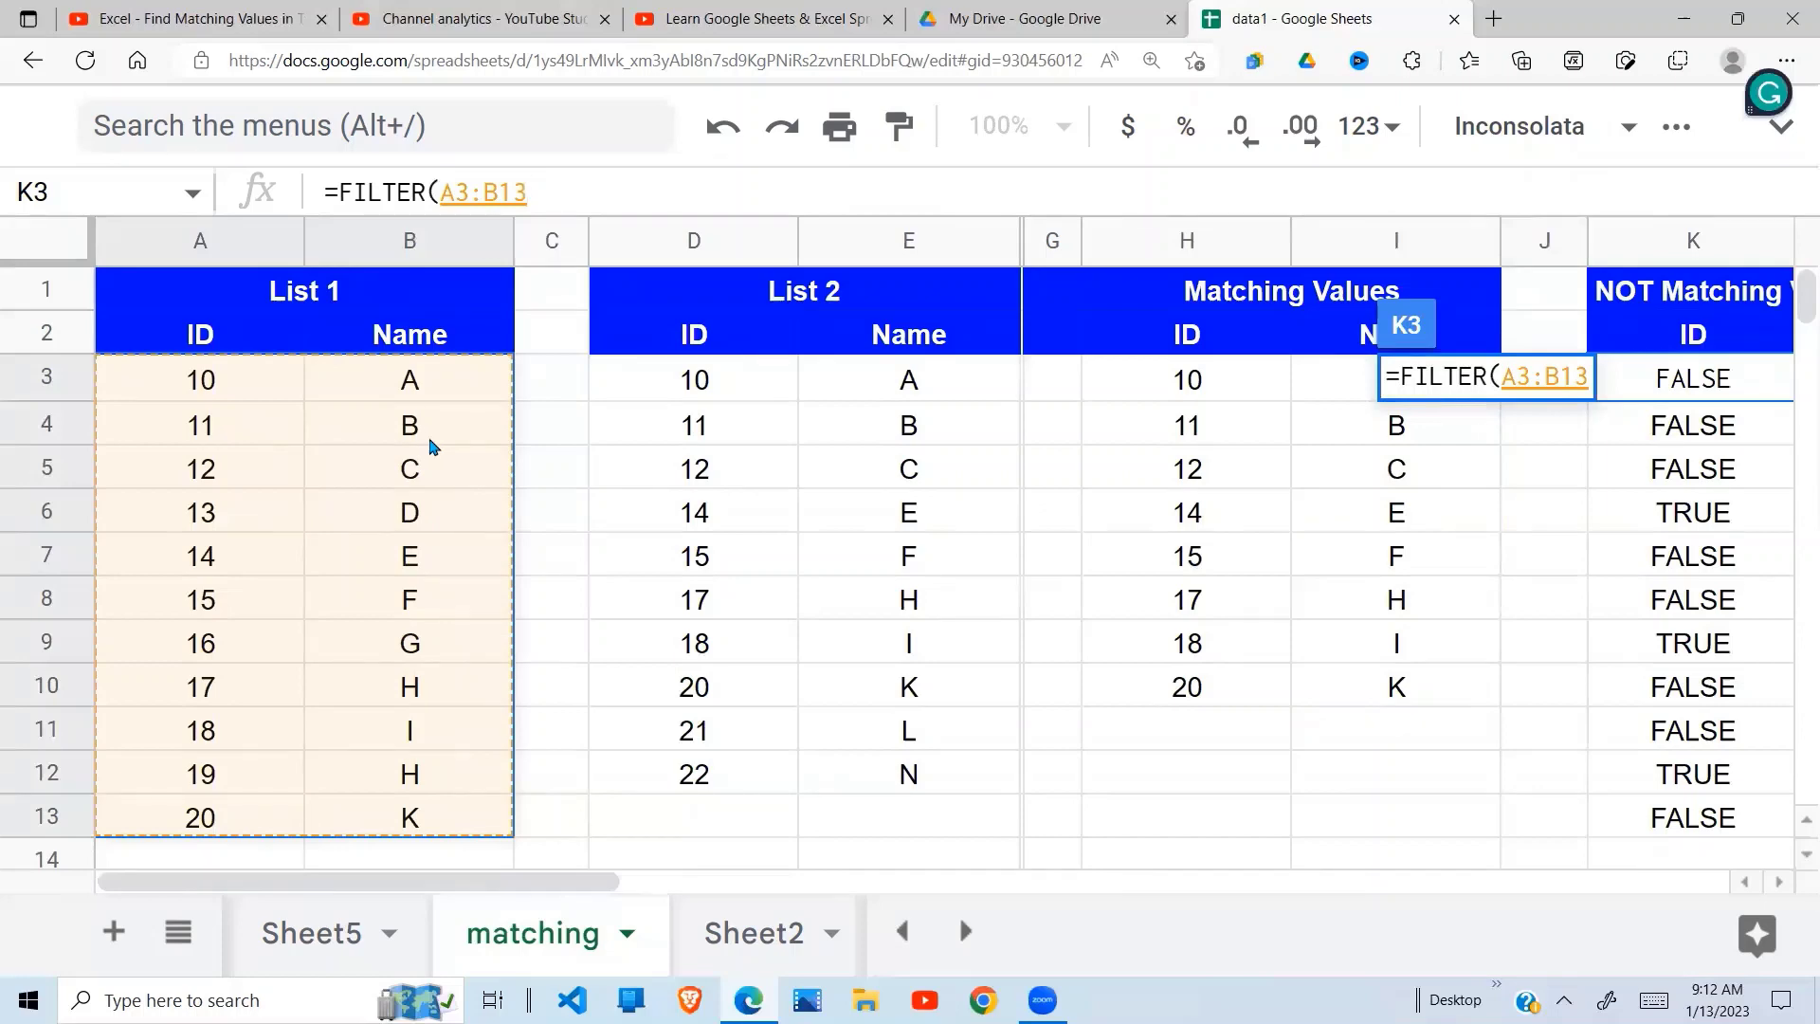
pyautogui.write(',')
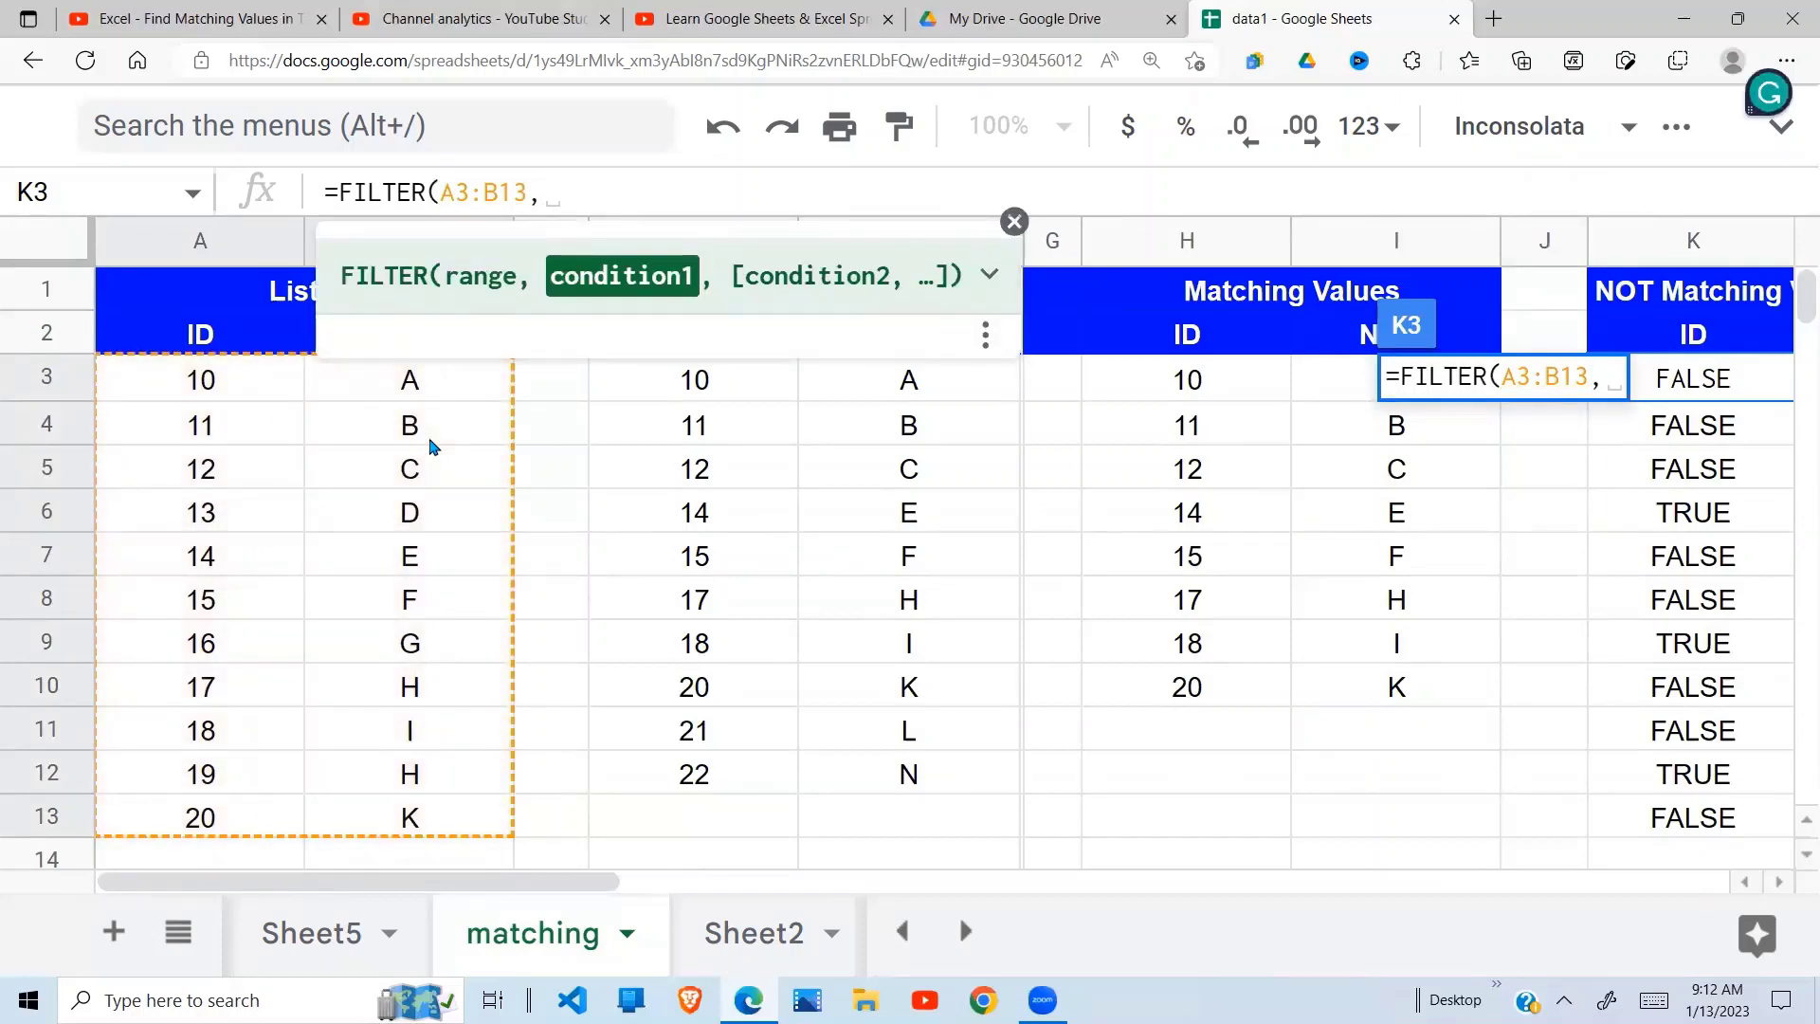
pyautogui.hotkey('ctrl', 'v')
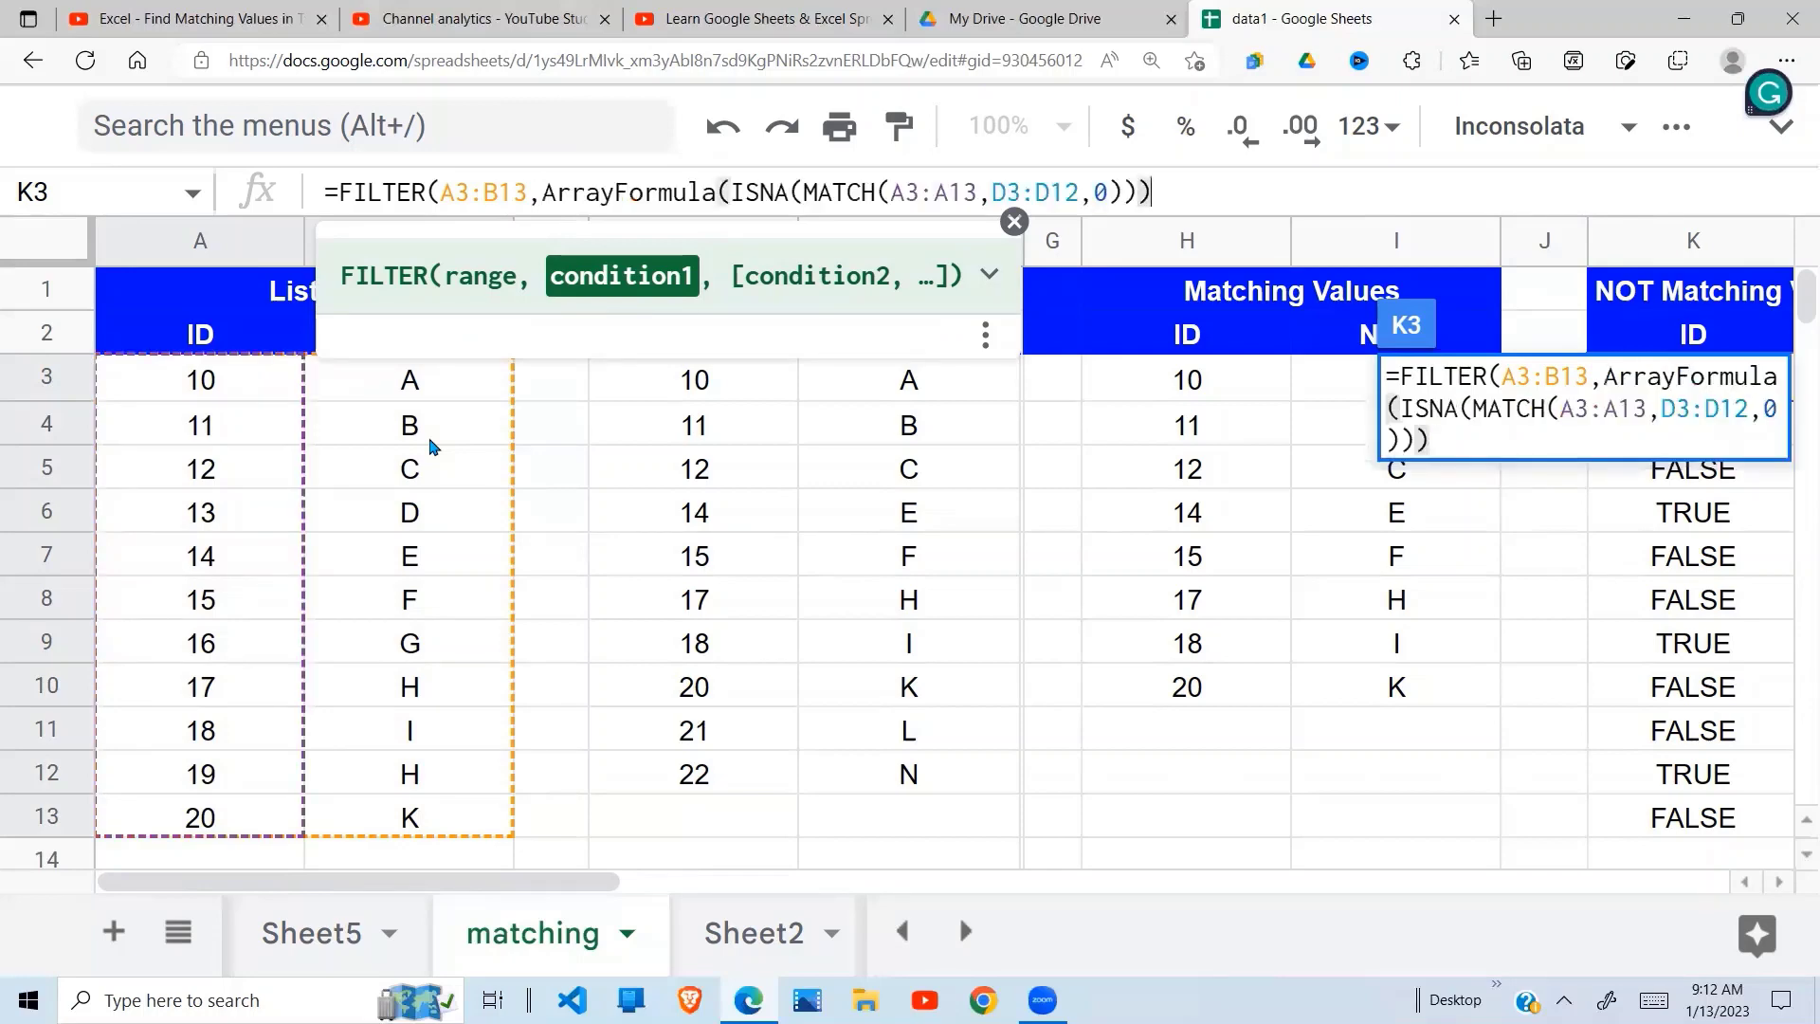
pyautogui.write(')')
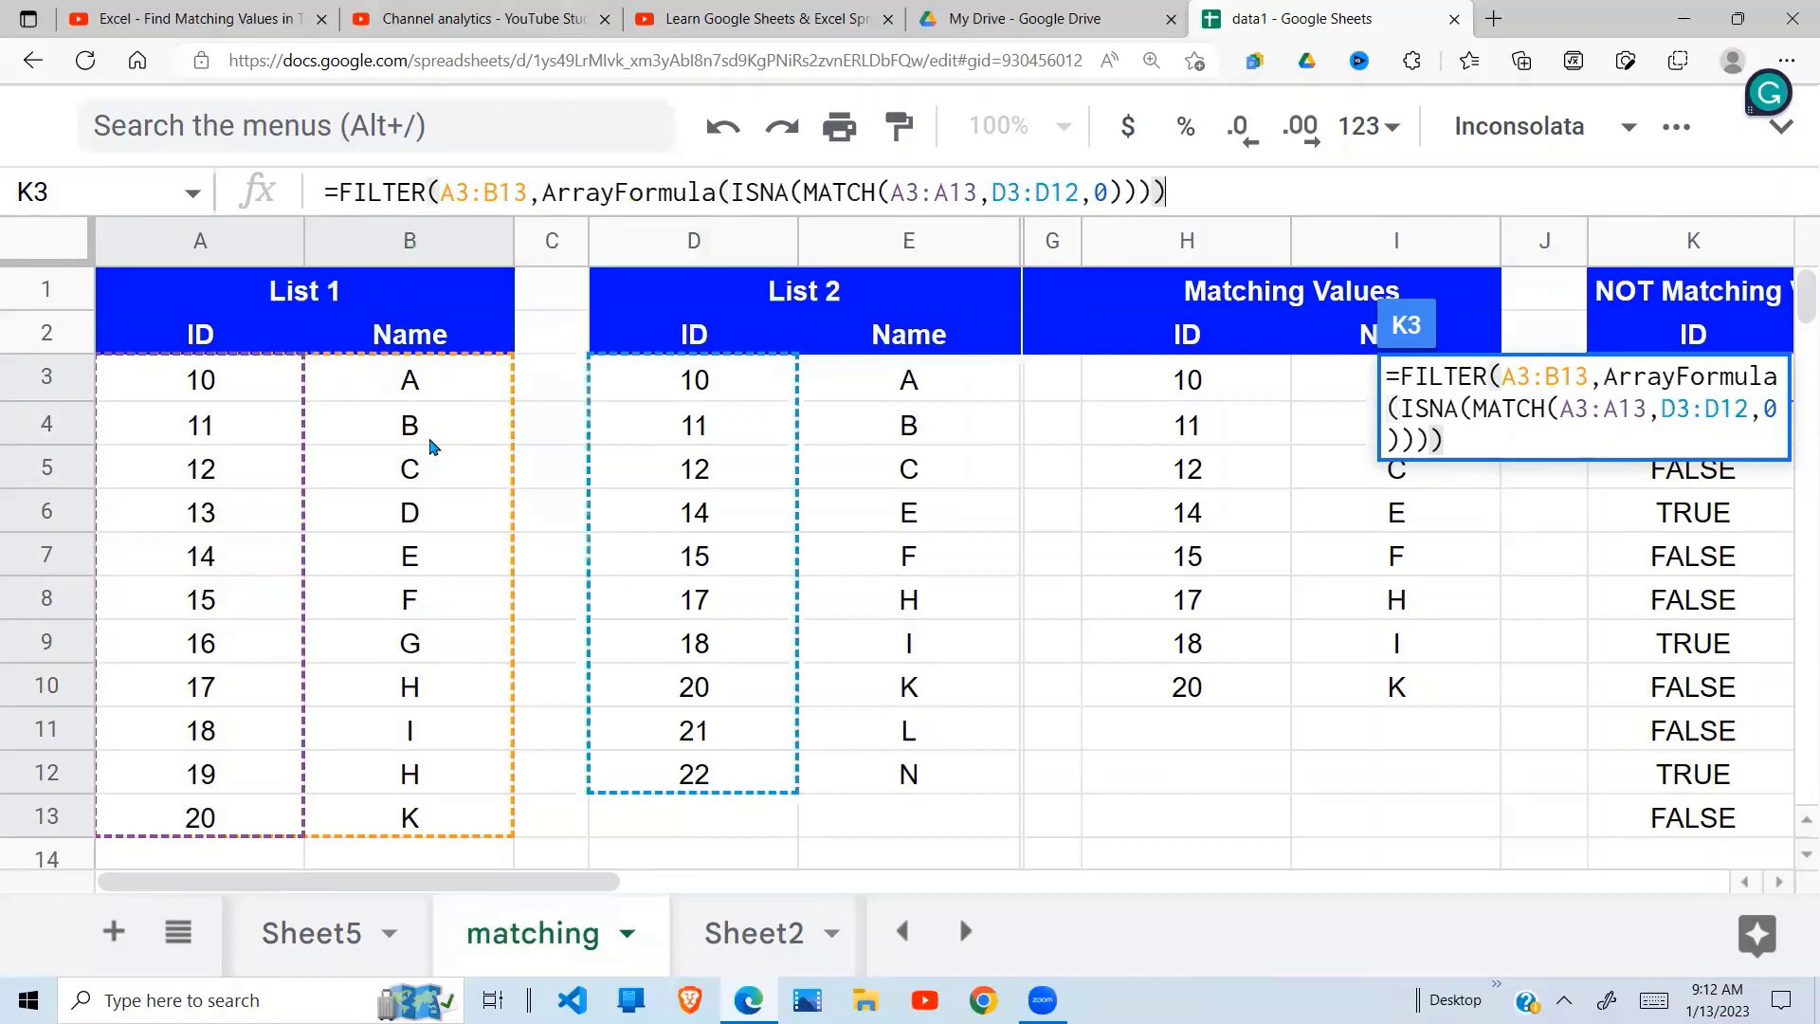
pyautogui.press('Return')
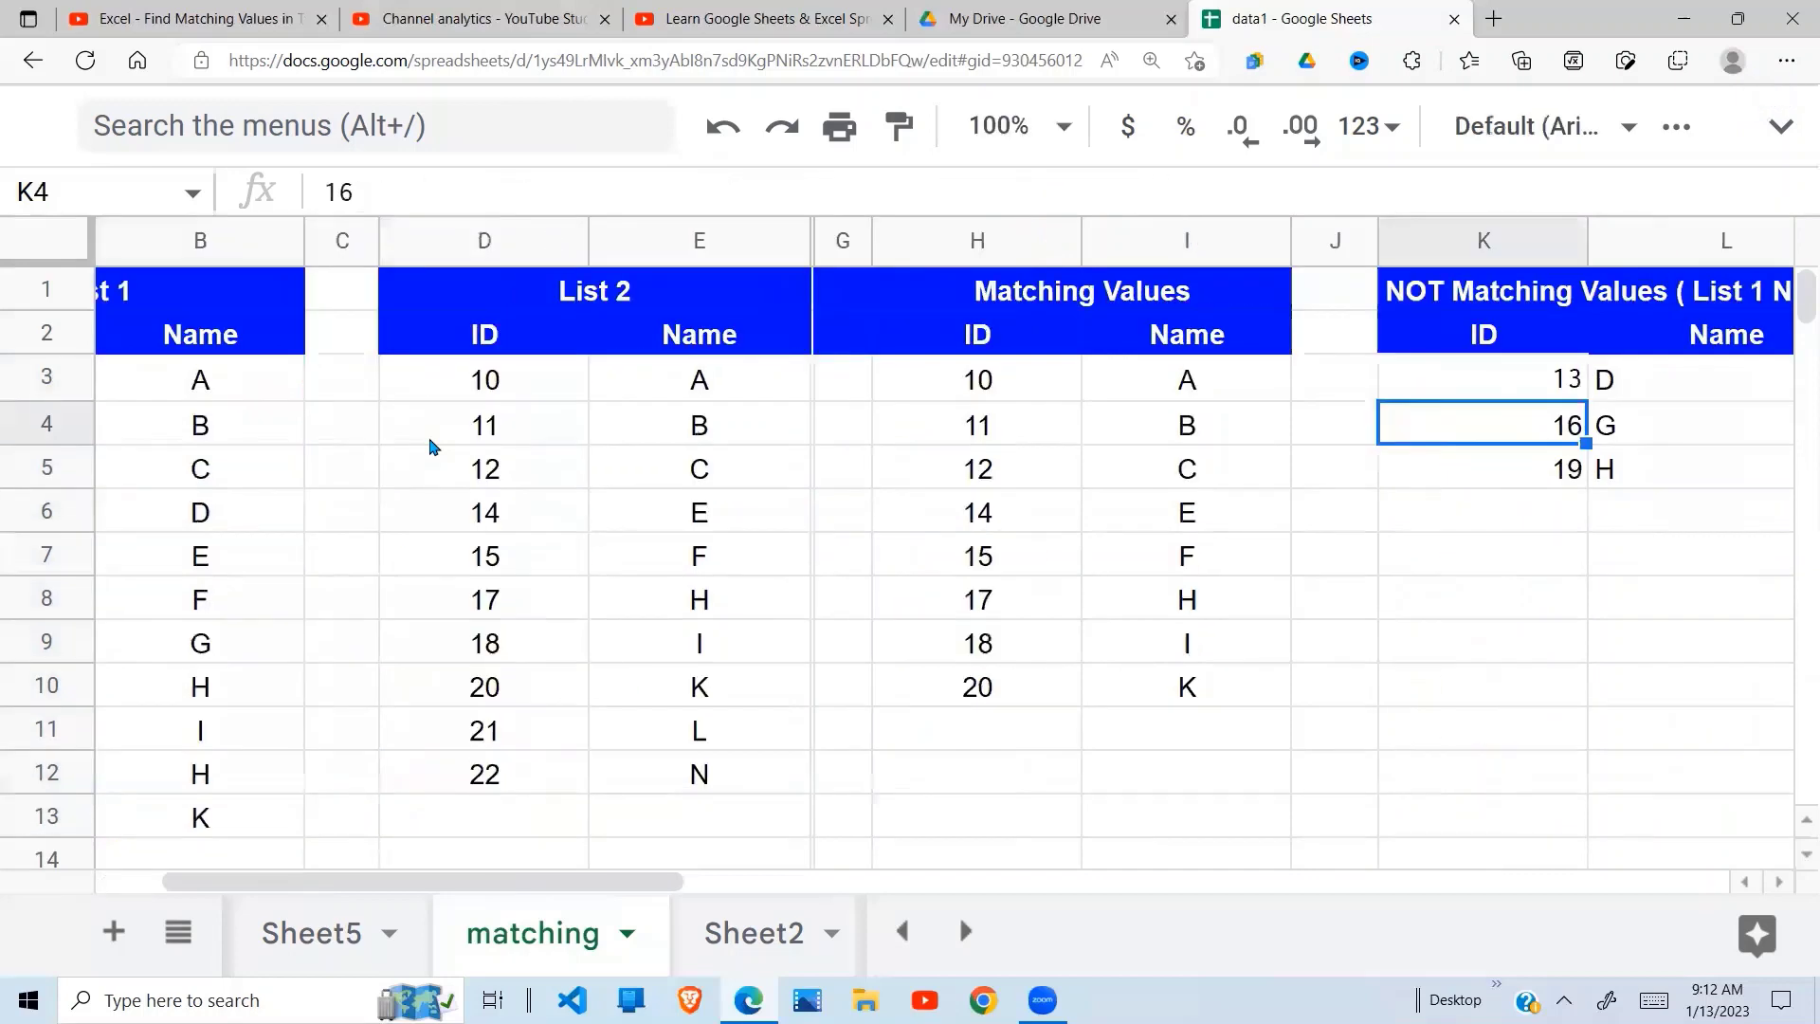
pyautogui.moveTo(1588, 599); pyautogui.dragTo(1551, 465)
pyautogui.click(1551, 464)
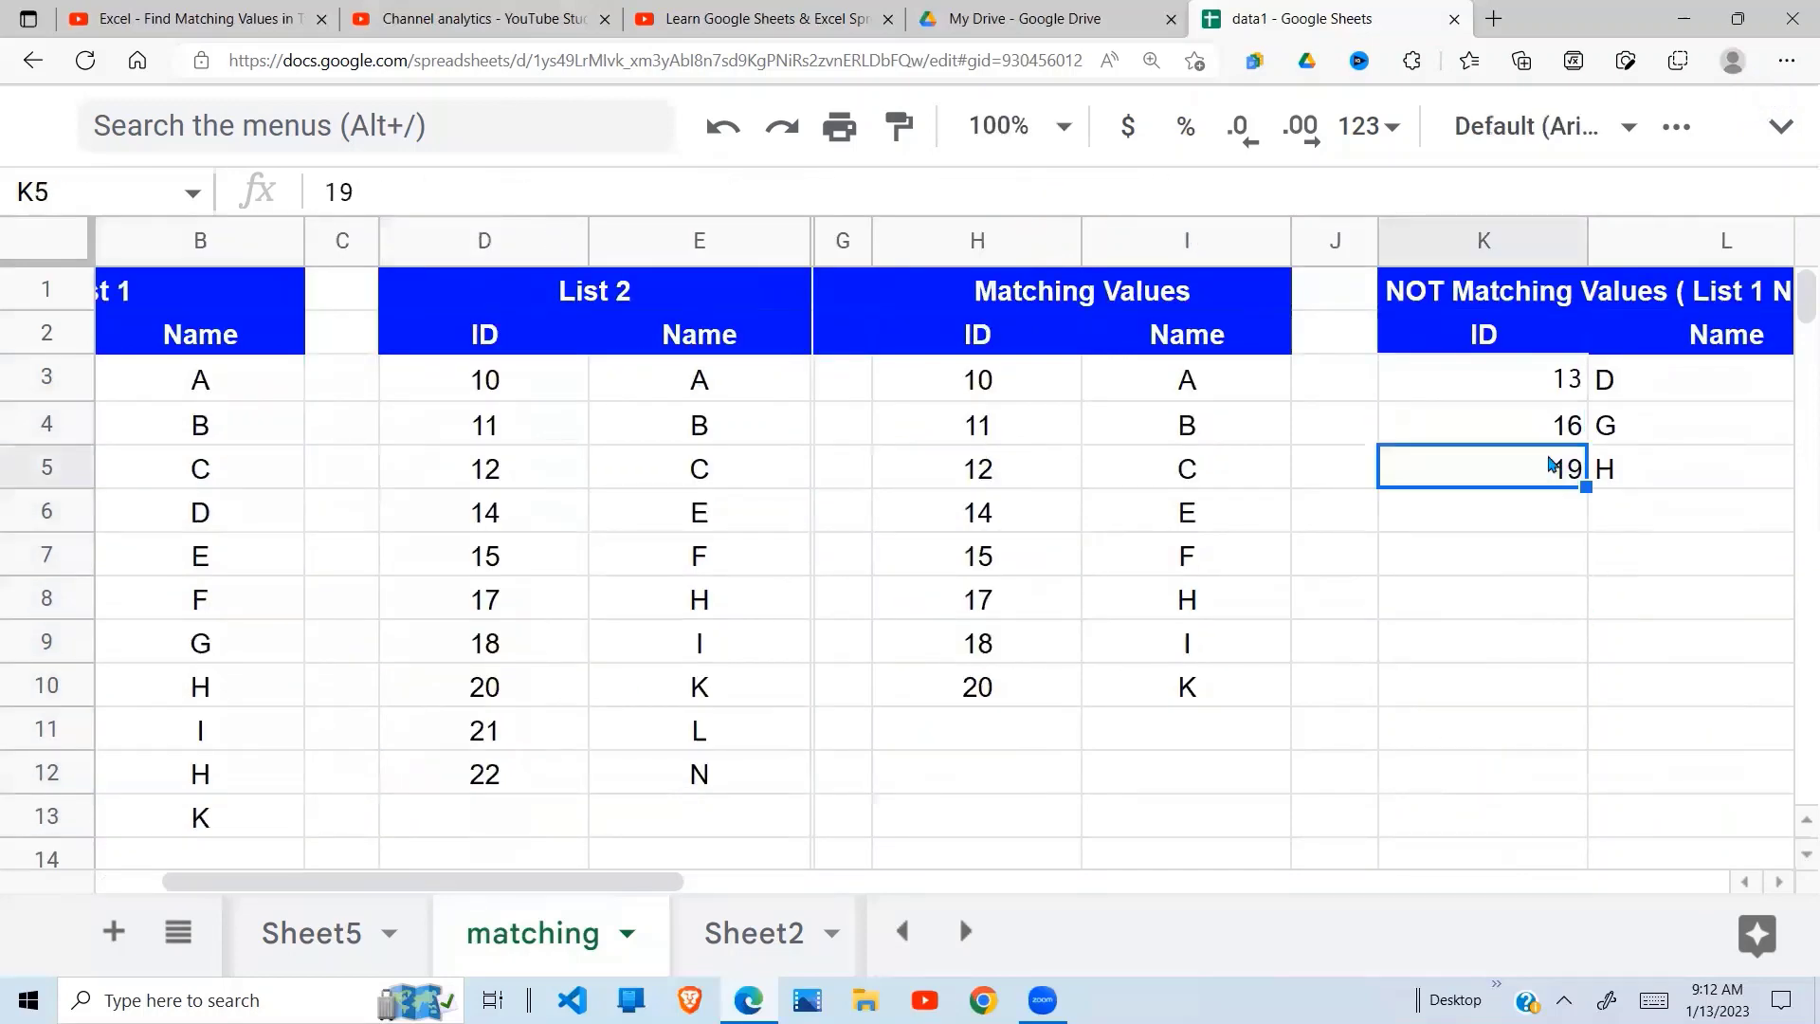
pyautogui.press('Right')
pyautogui.press('Right')
pyautogui.press('Right')
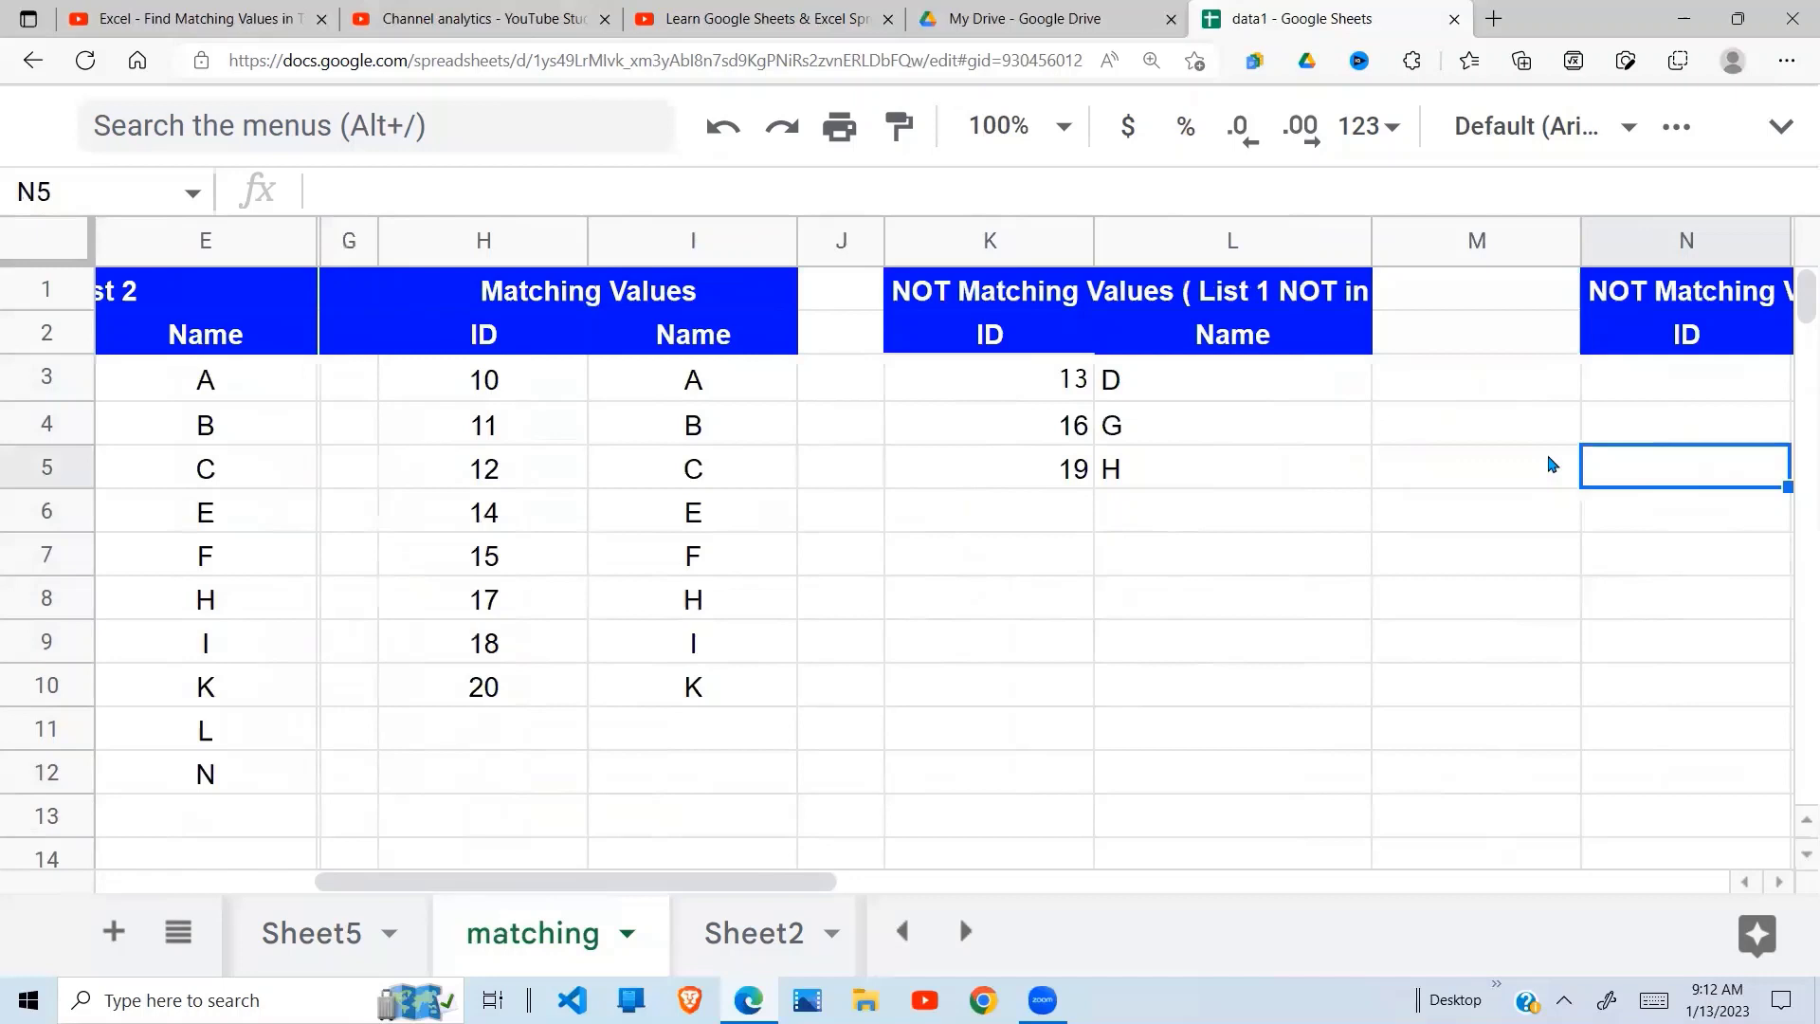
pyautogui.click(1069, 353)
pyautogui.click(1067, 378)
pyautogui.click(1069, 418)
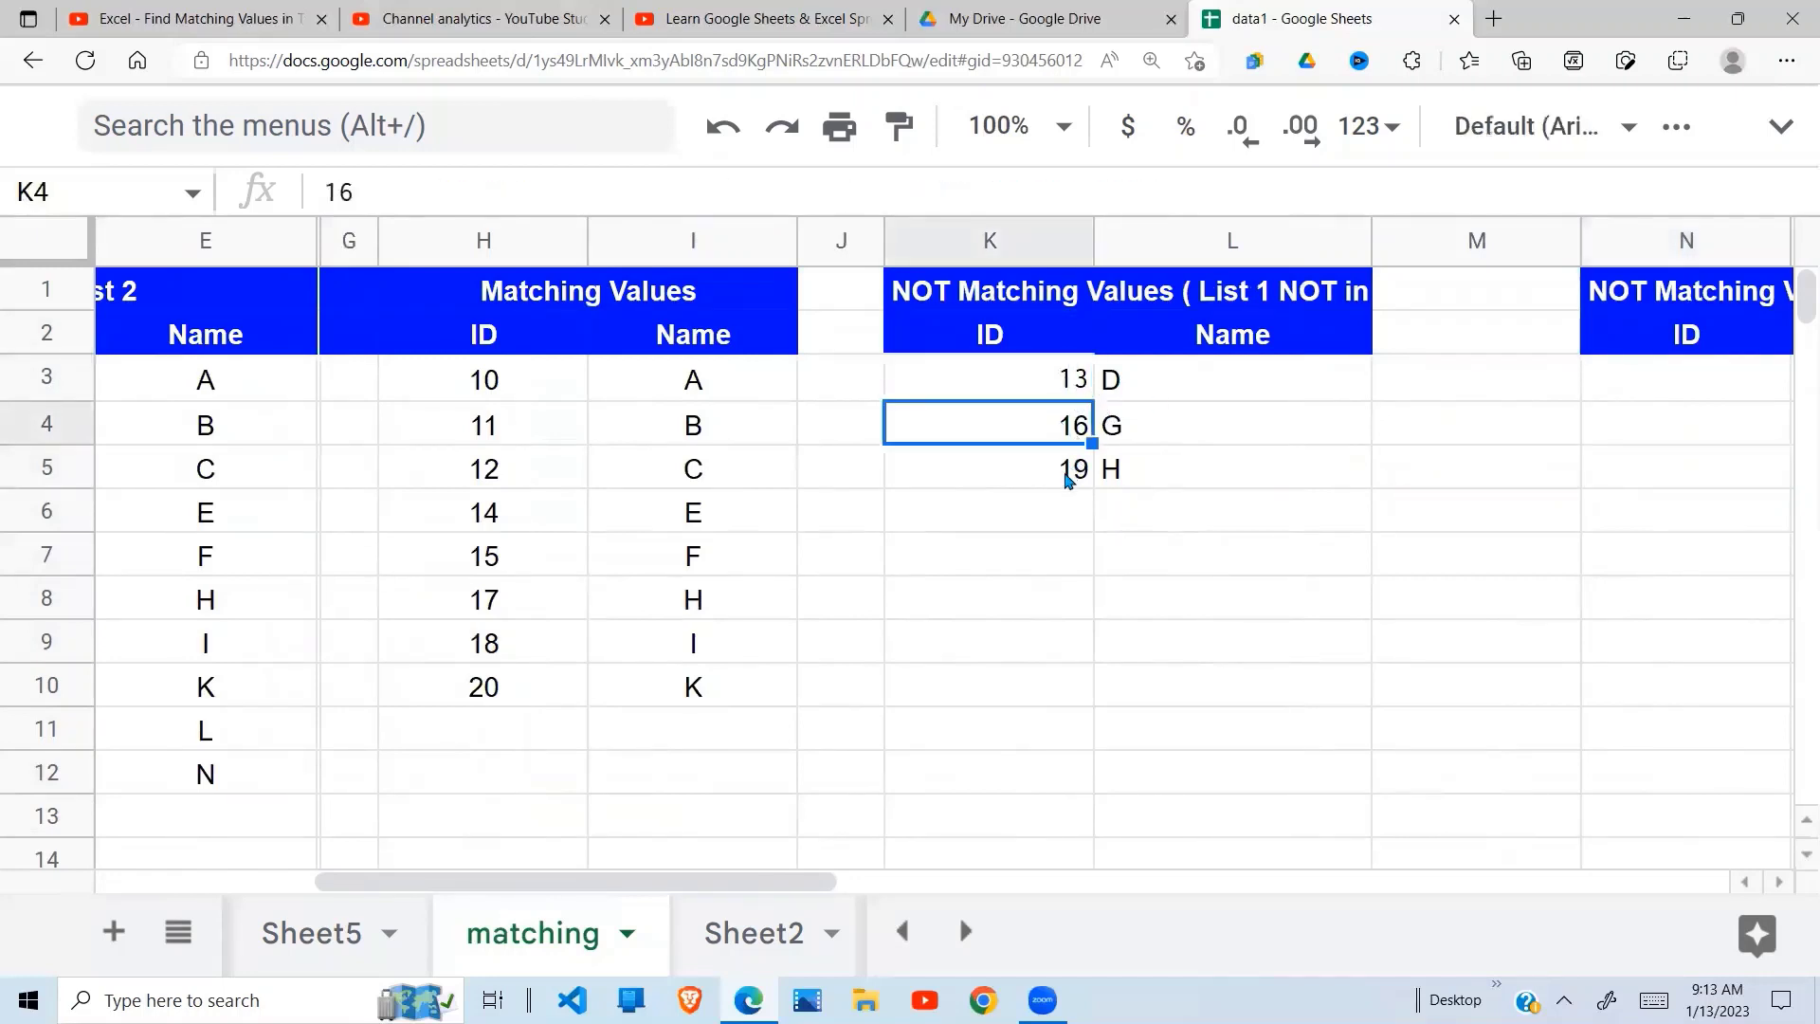
pyautogui.click(1069, 478)
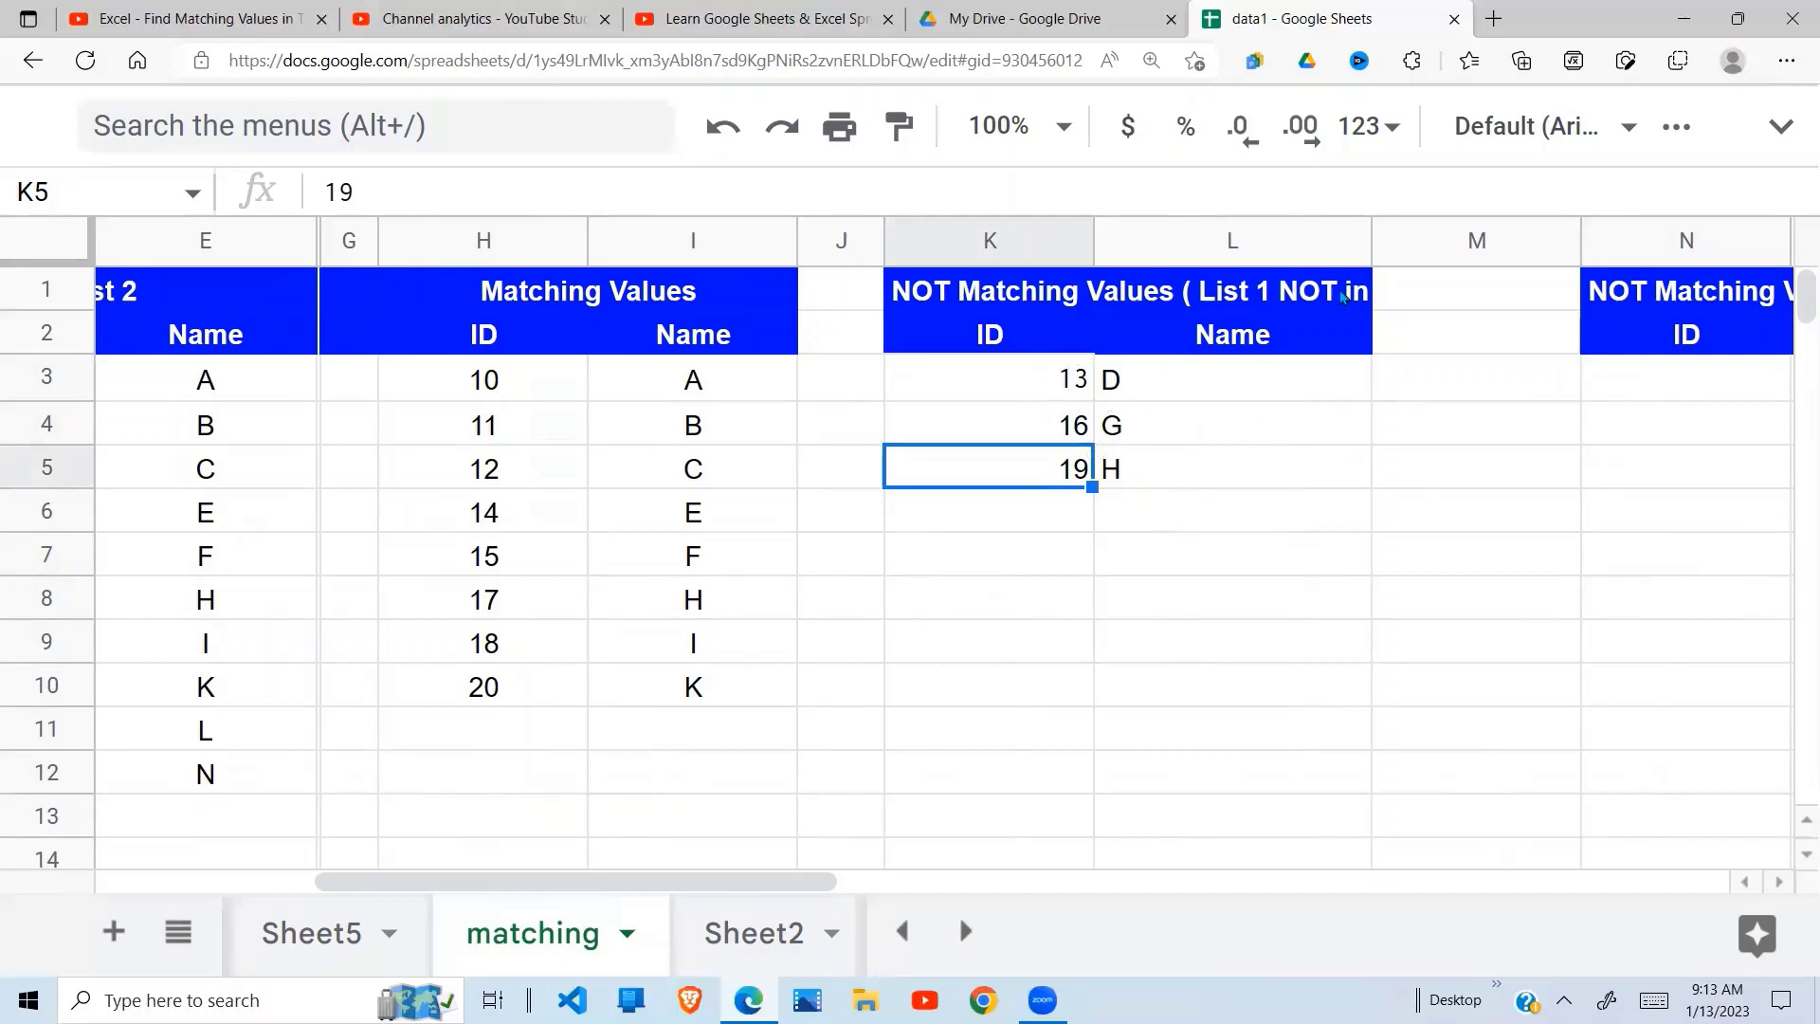
pyautogui.click(502, 596)
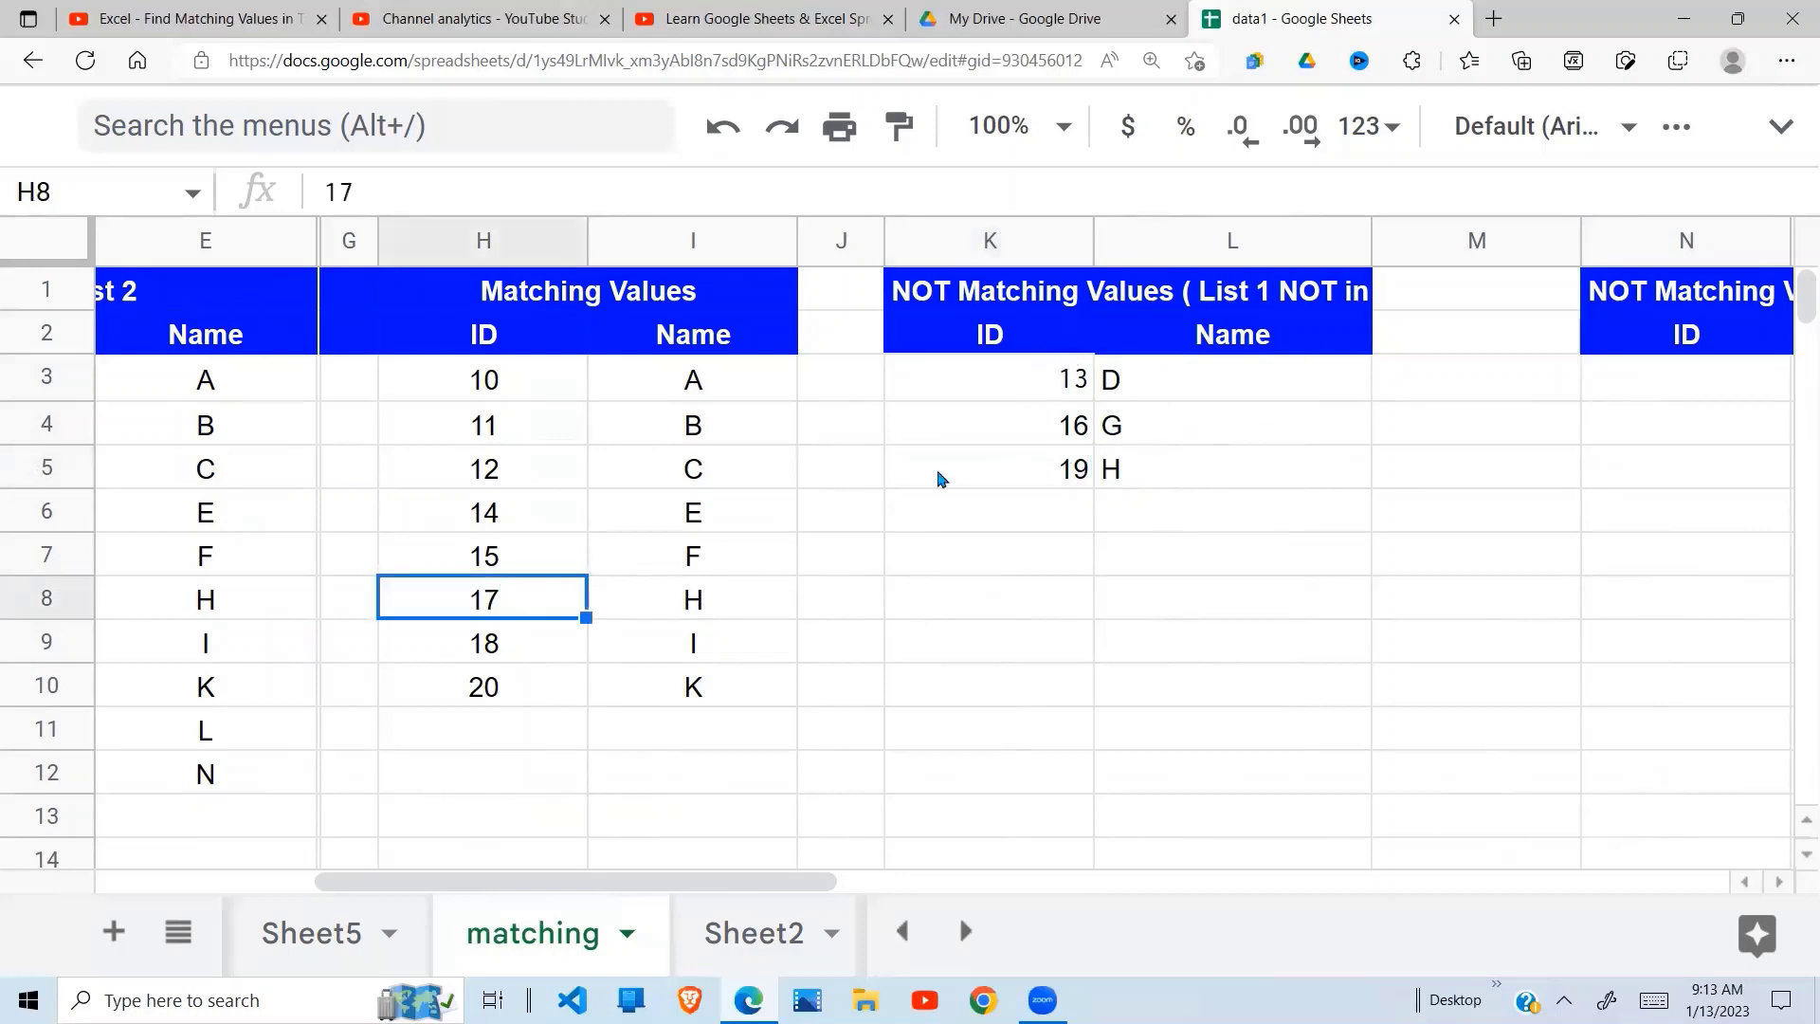
pyautogui.press('Left')
pyautogui.press('Left')
pyautogui.press('Left')
pyautogui.press('Left')
pyautogui.press('Left')
pyautogui.press('Left')
pyautogui.press('Left')
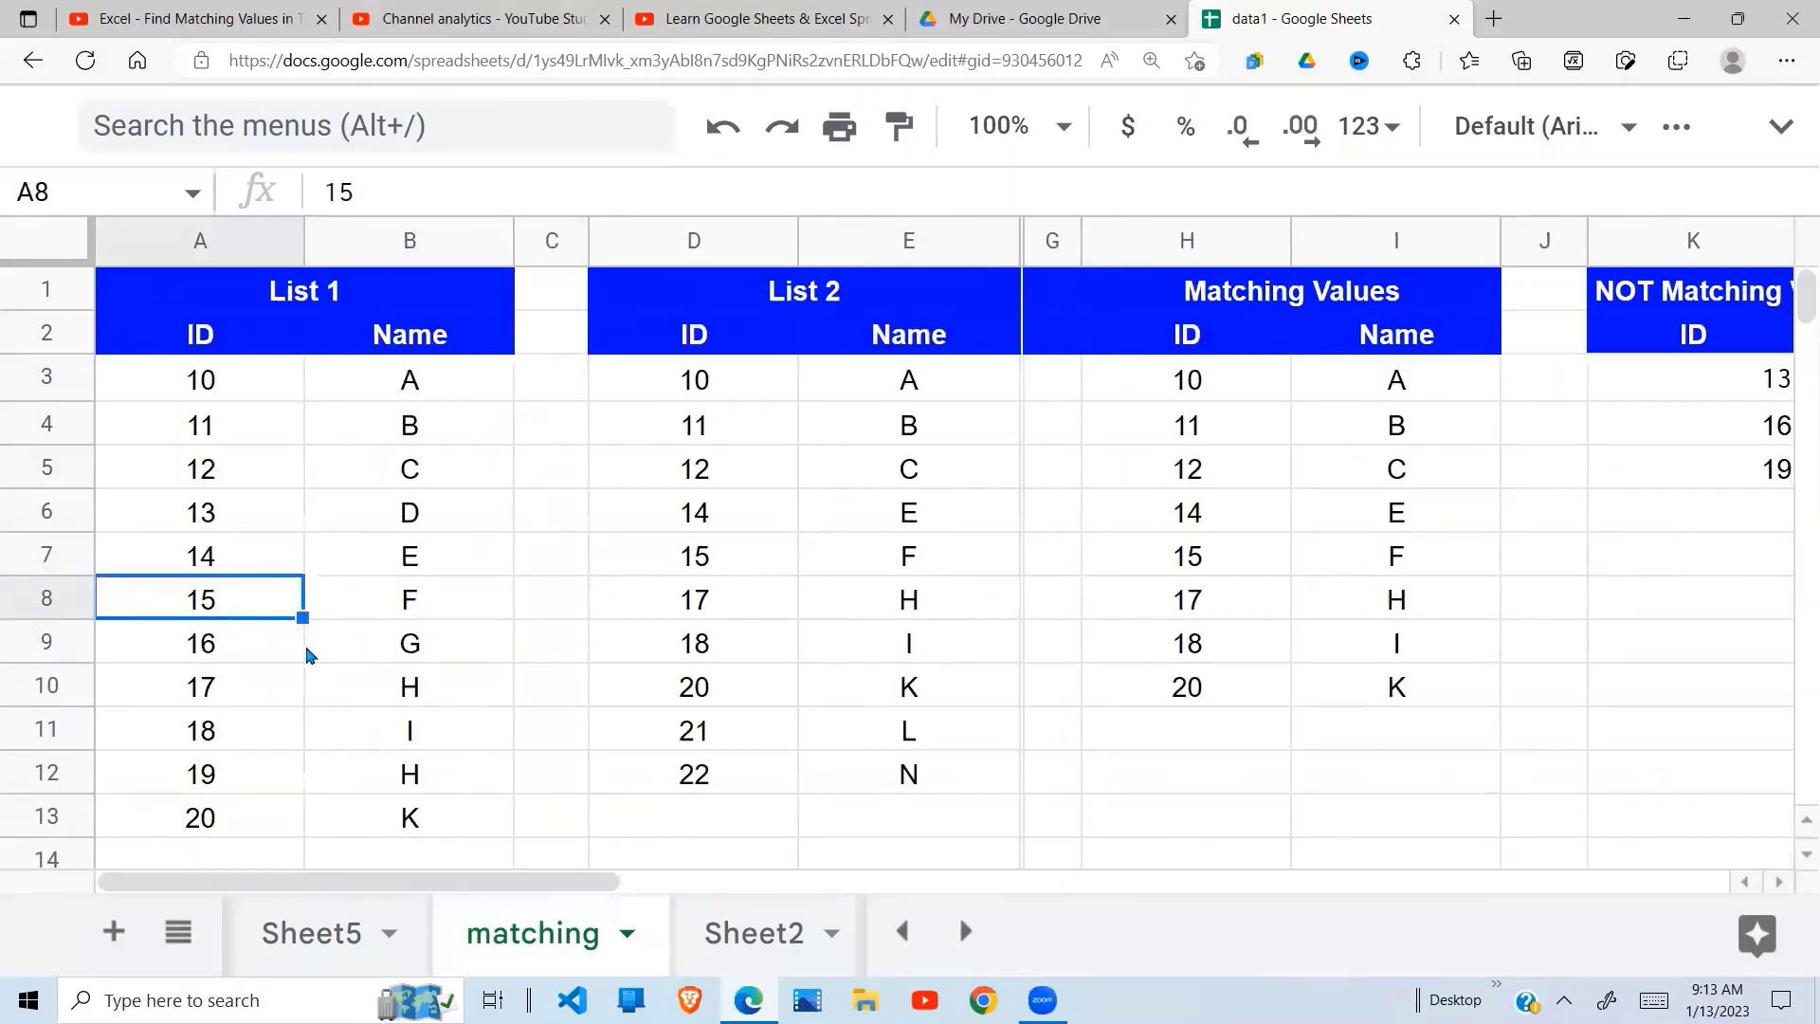
pyautogui.press('Down')
pyautogui.click(233, 519)
pyautogui.keyDown('shift'); pyautogui.click(442, 528); pyautogui.keyUp('shift')
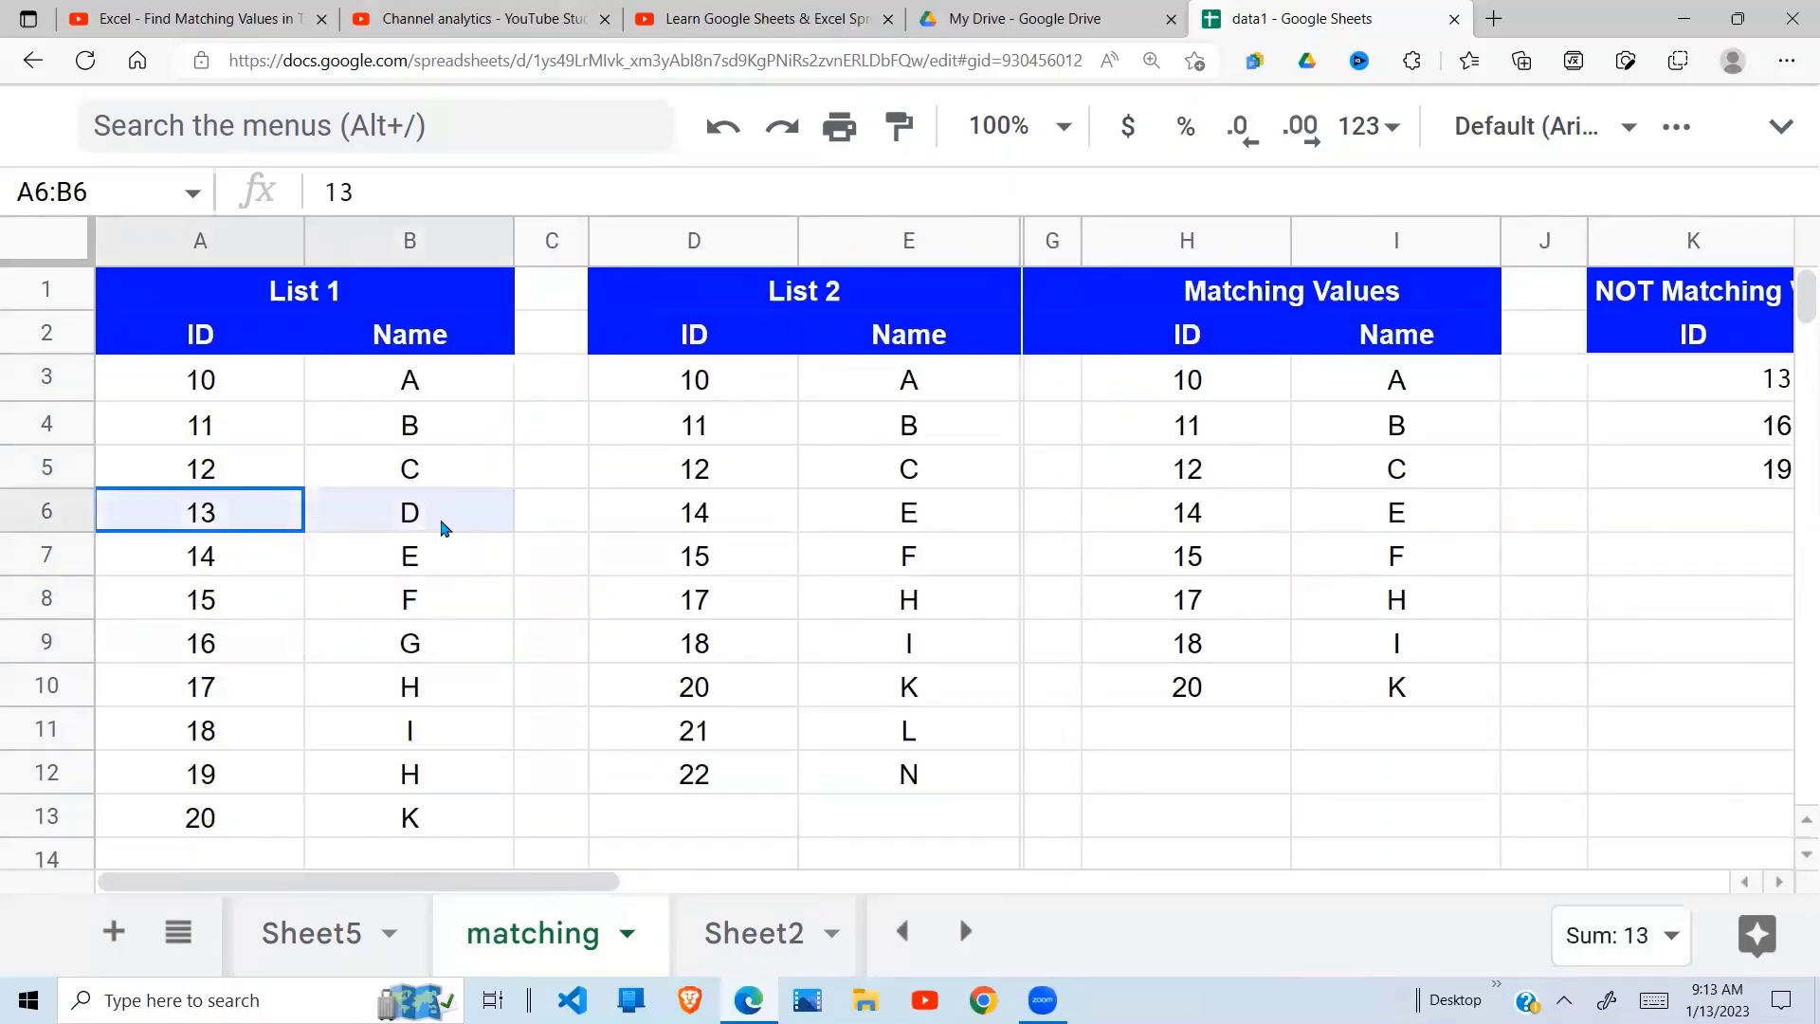
pyautogui.click(716, 521)
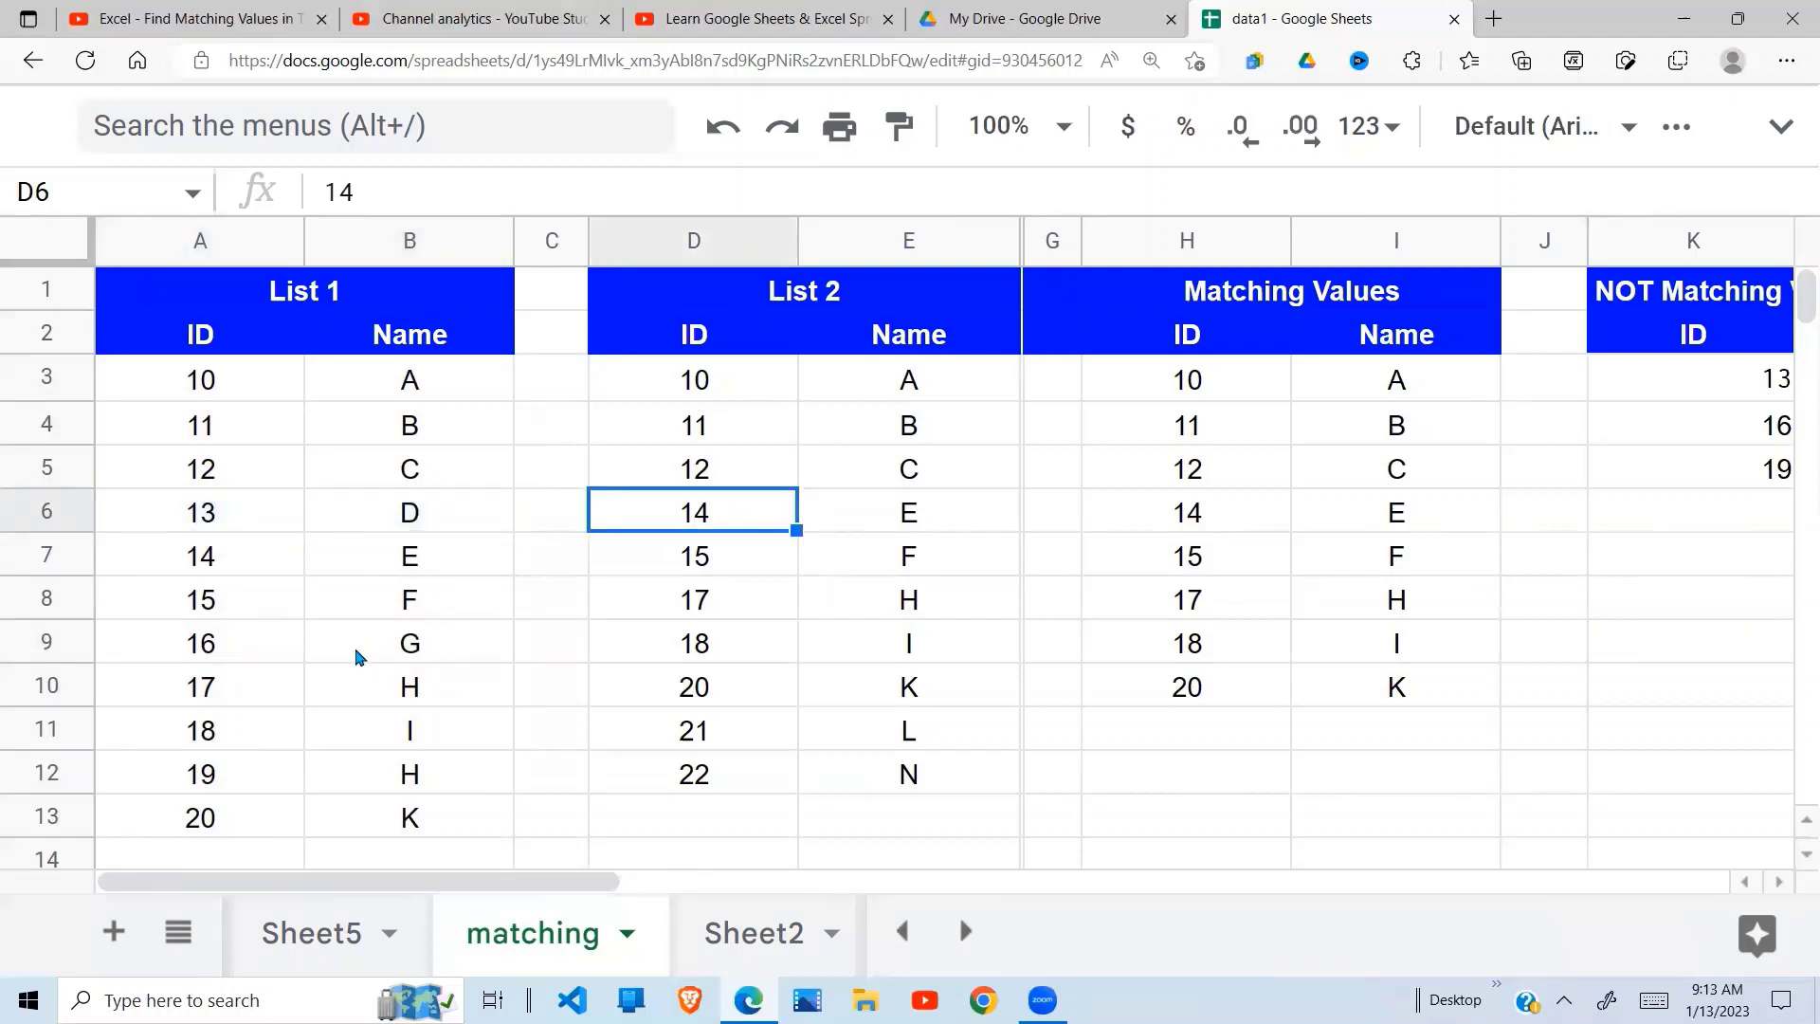
pyautogui.click(249, 641)
pyautogui.keyDown('shift'); pyautogui.click(417, 640); pyautogui.keyUp('shift')
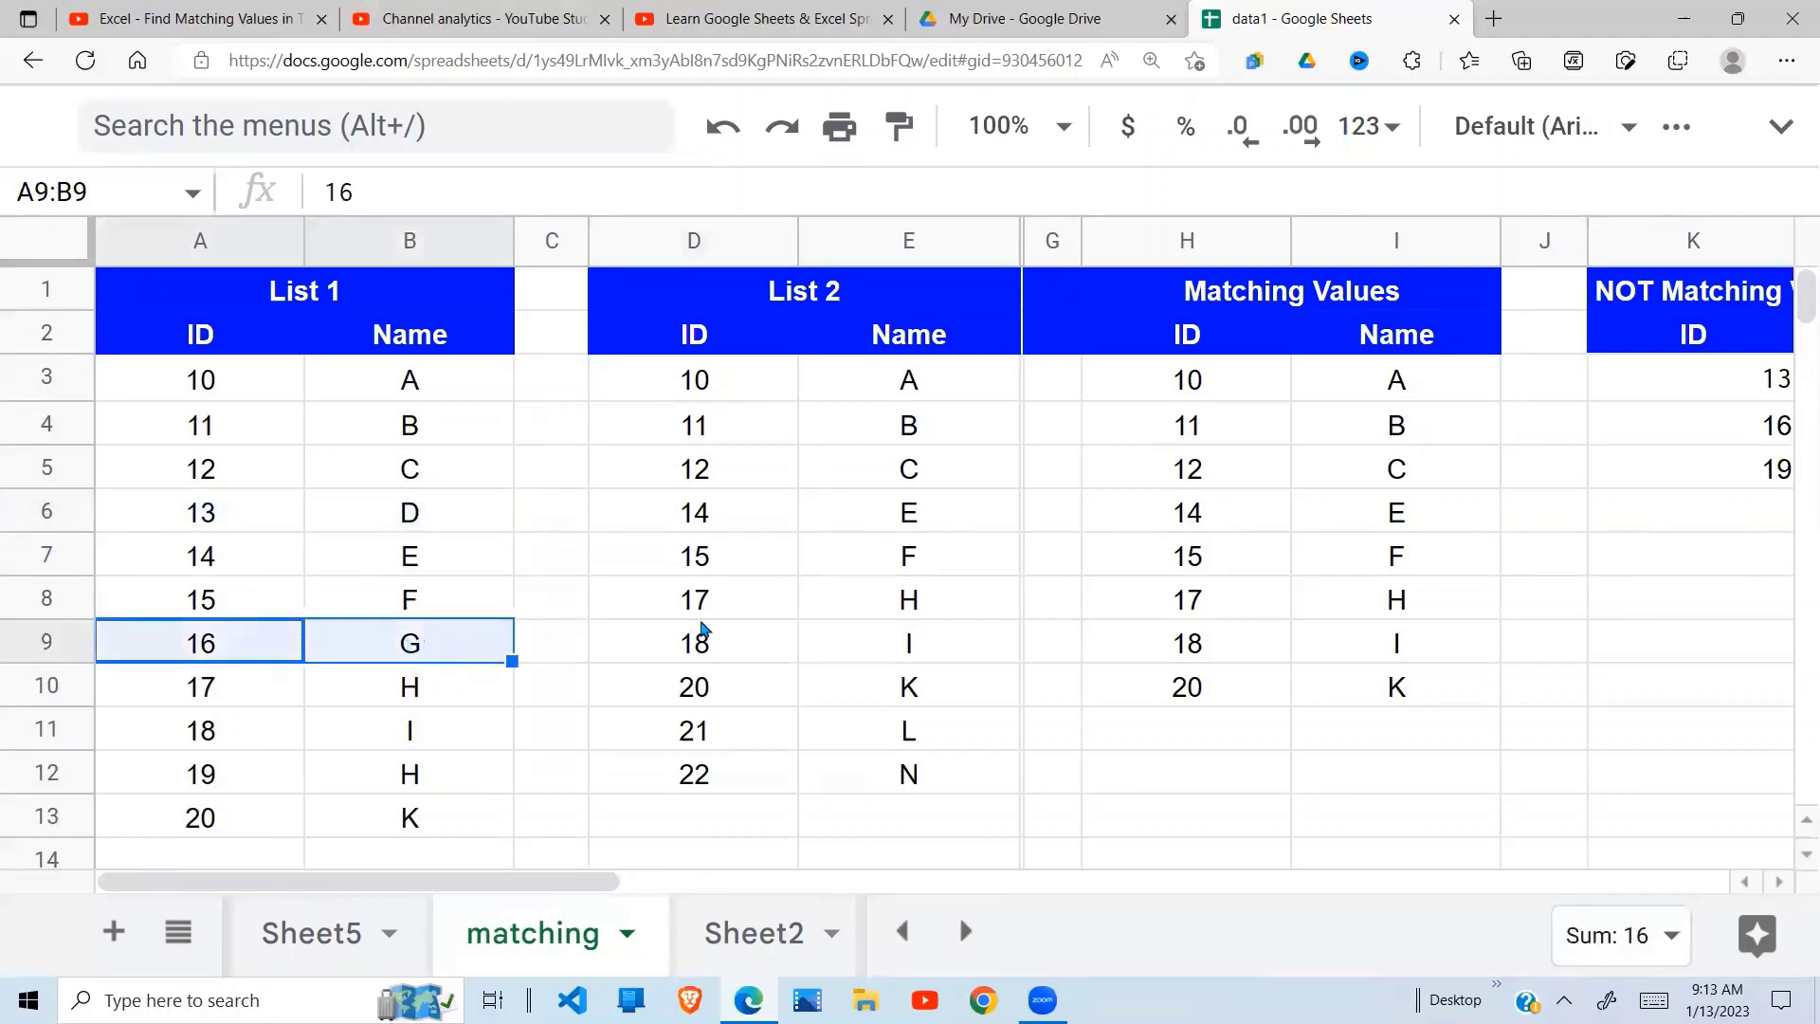
pyautogui.moveTo(701, 592); pyautogui.dragTo(710, 654)
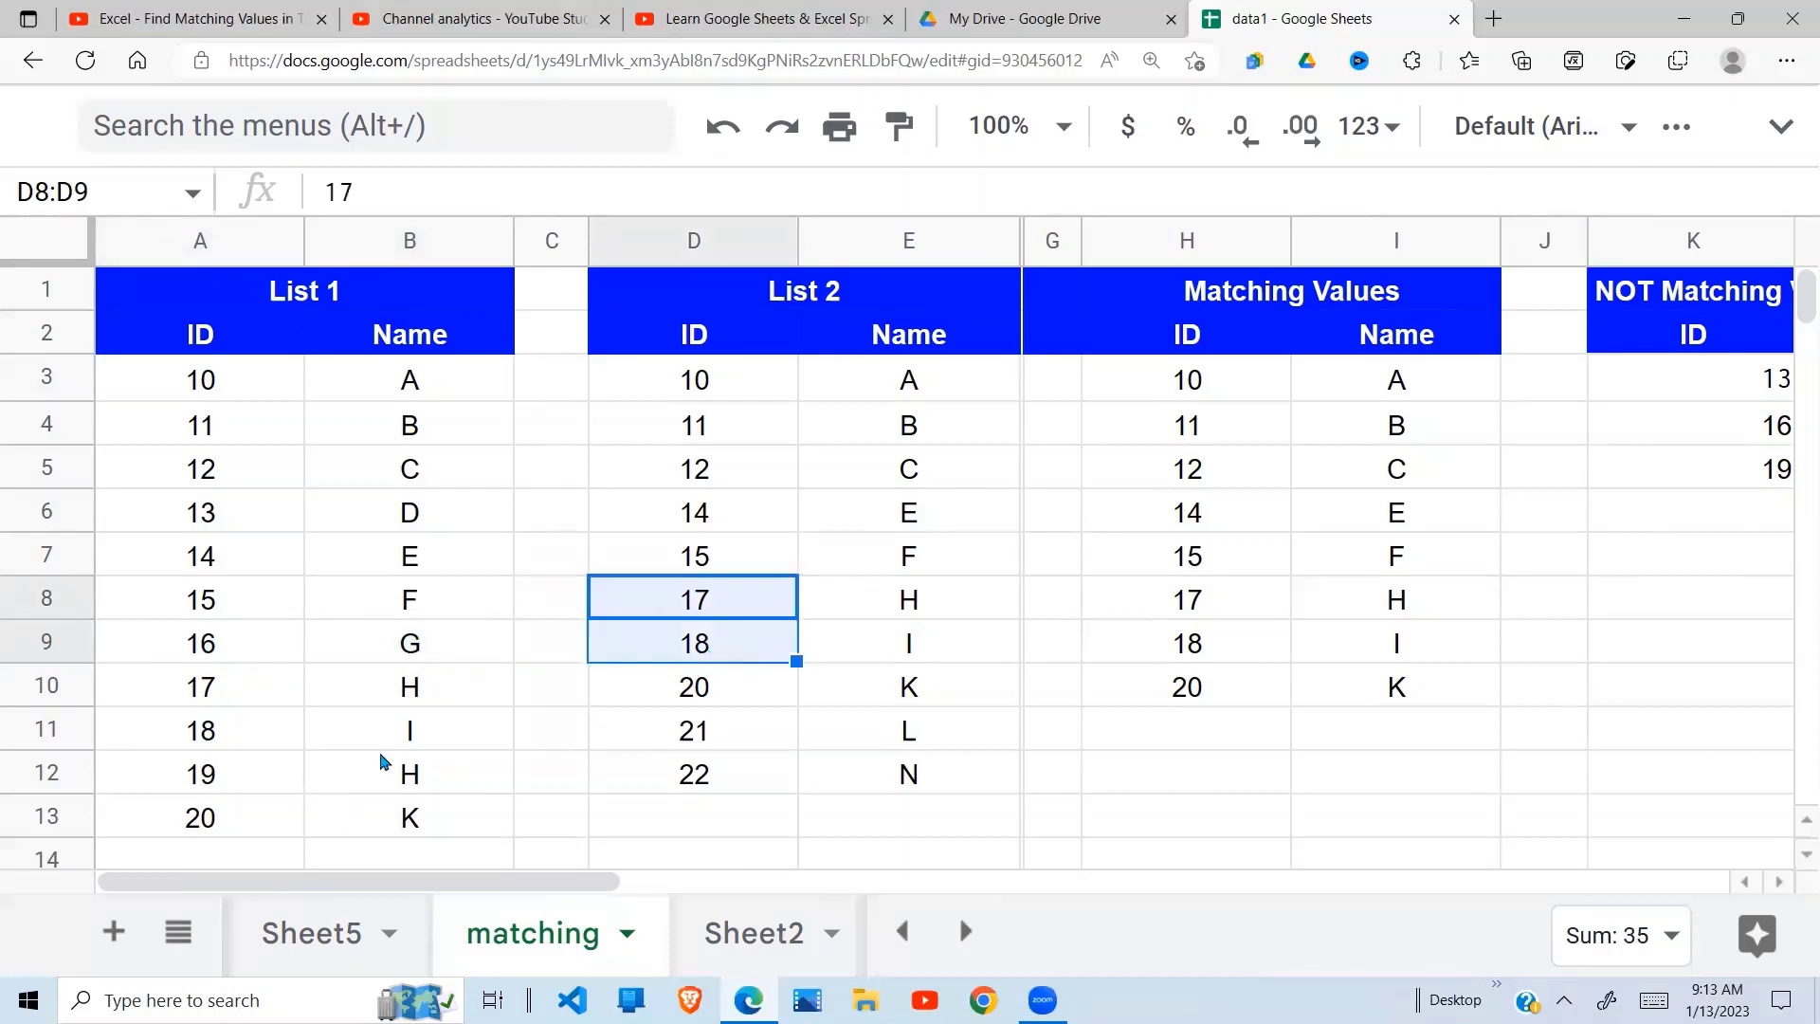
pyautogui.click(204, 789)
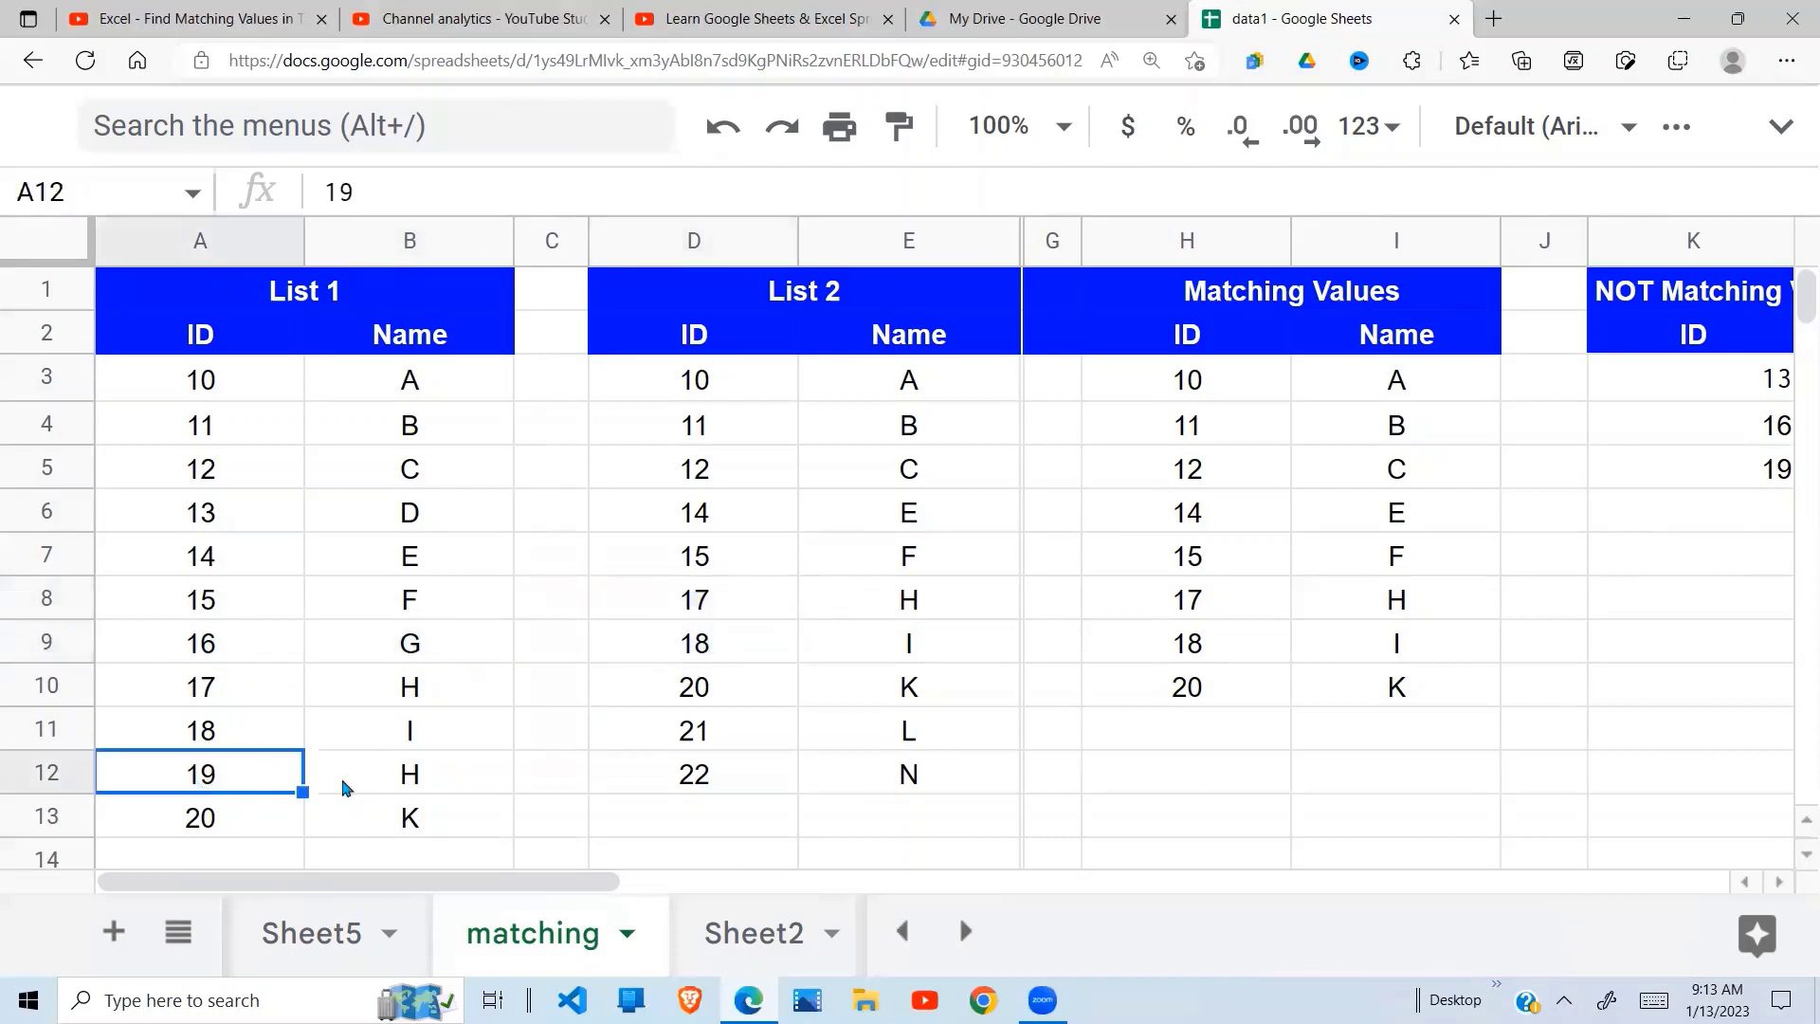
pyautogui.moveTo(706, 657); pyautogui.dragTo(723, 742)
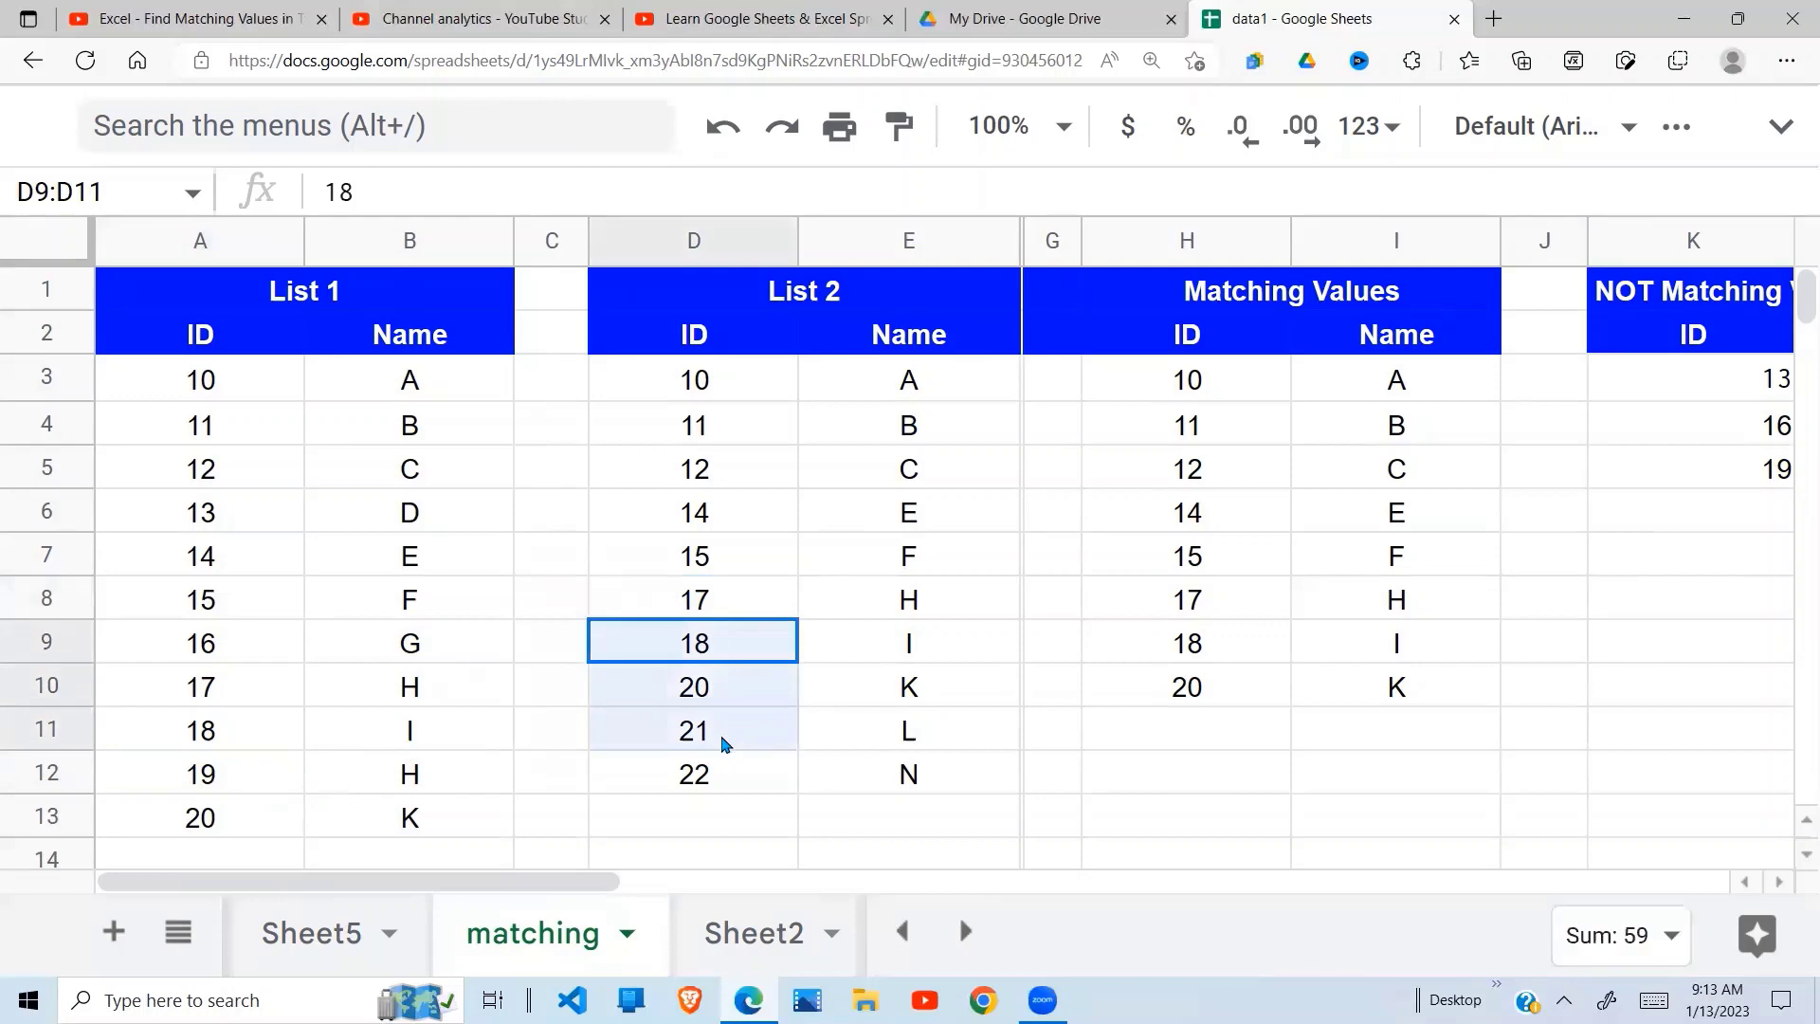
pyautogui.click(1736, 478)
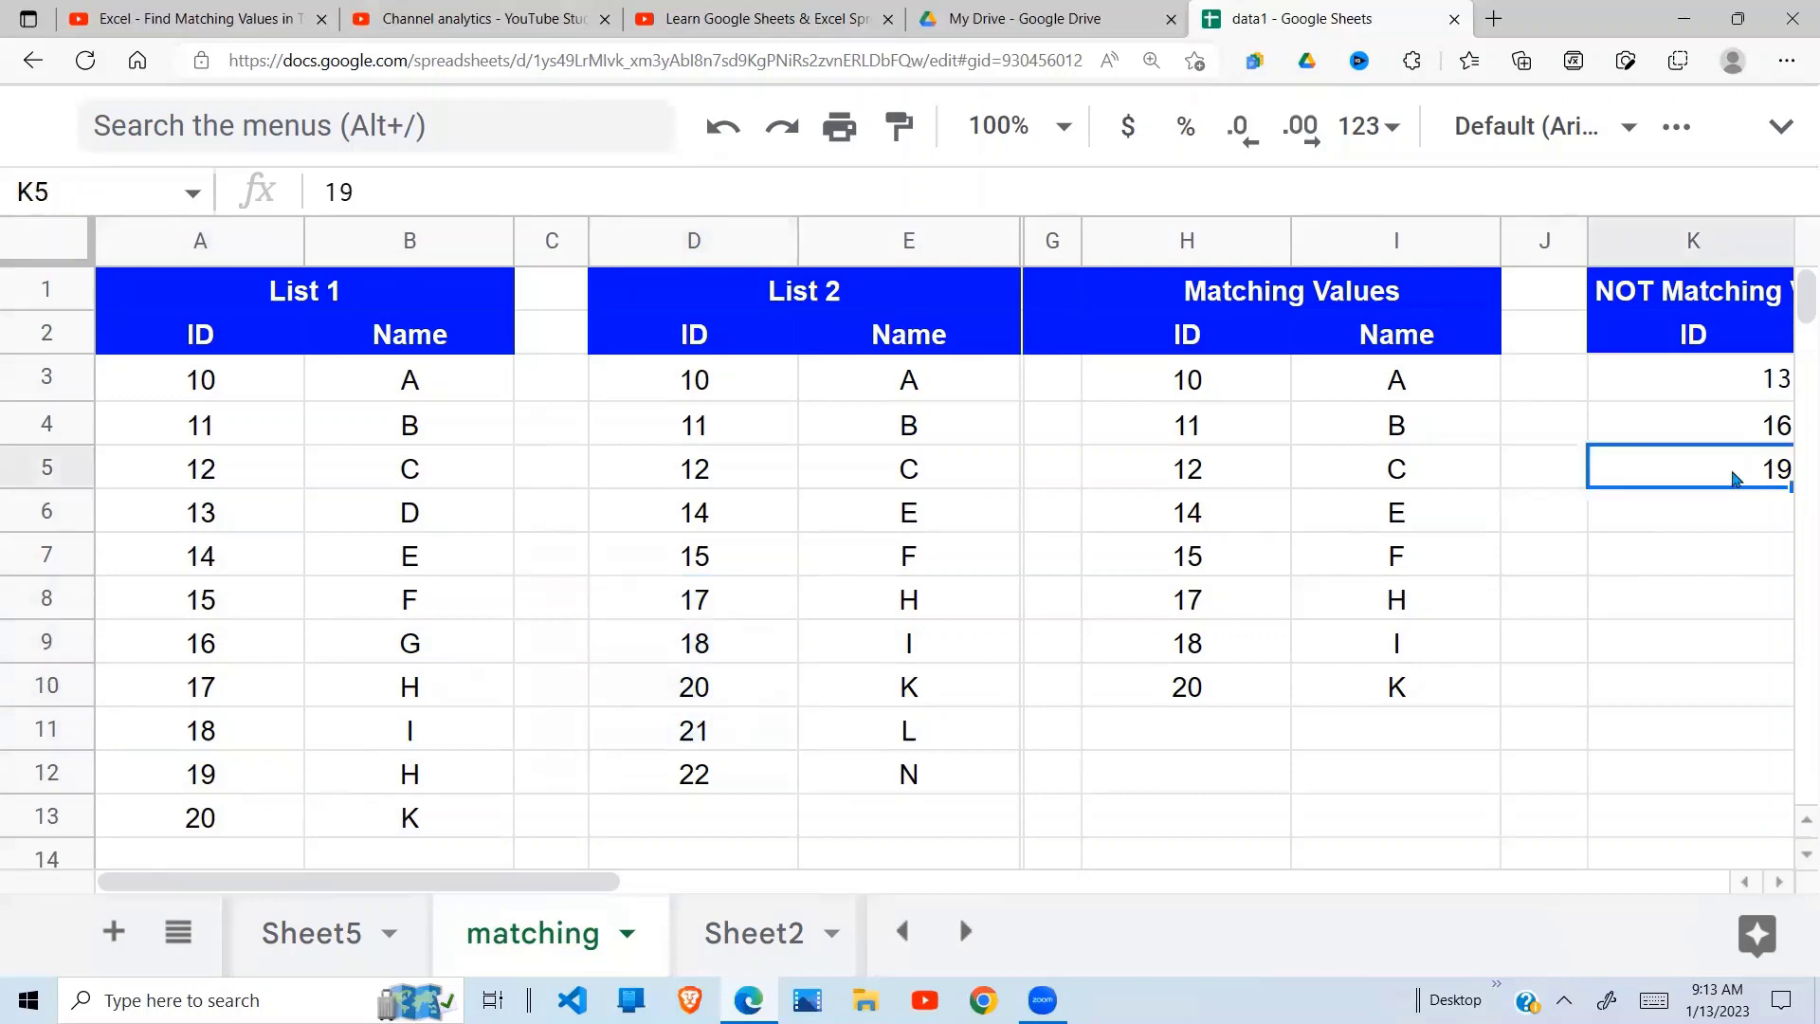
pyautogui.press('Right')
pyautogui.press('Right')
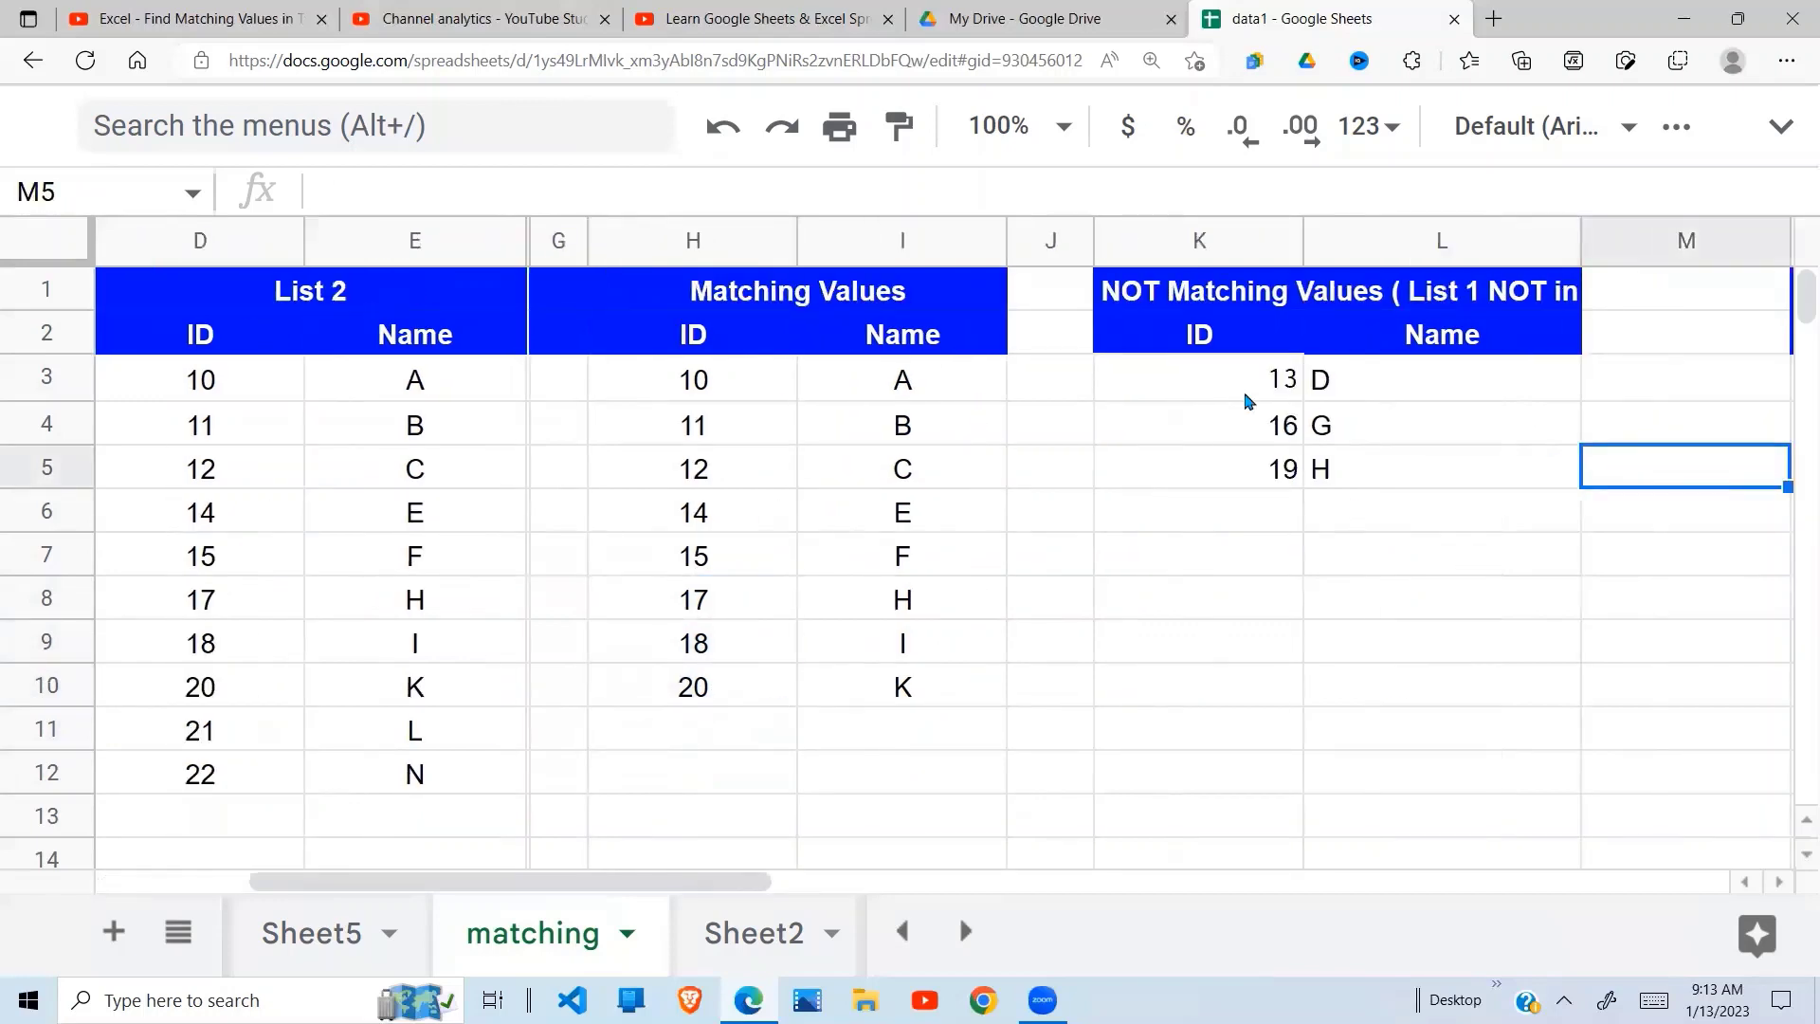
pyautogui.moveTo(1257, 396); pyautogui.dragTo(1365, 472)
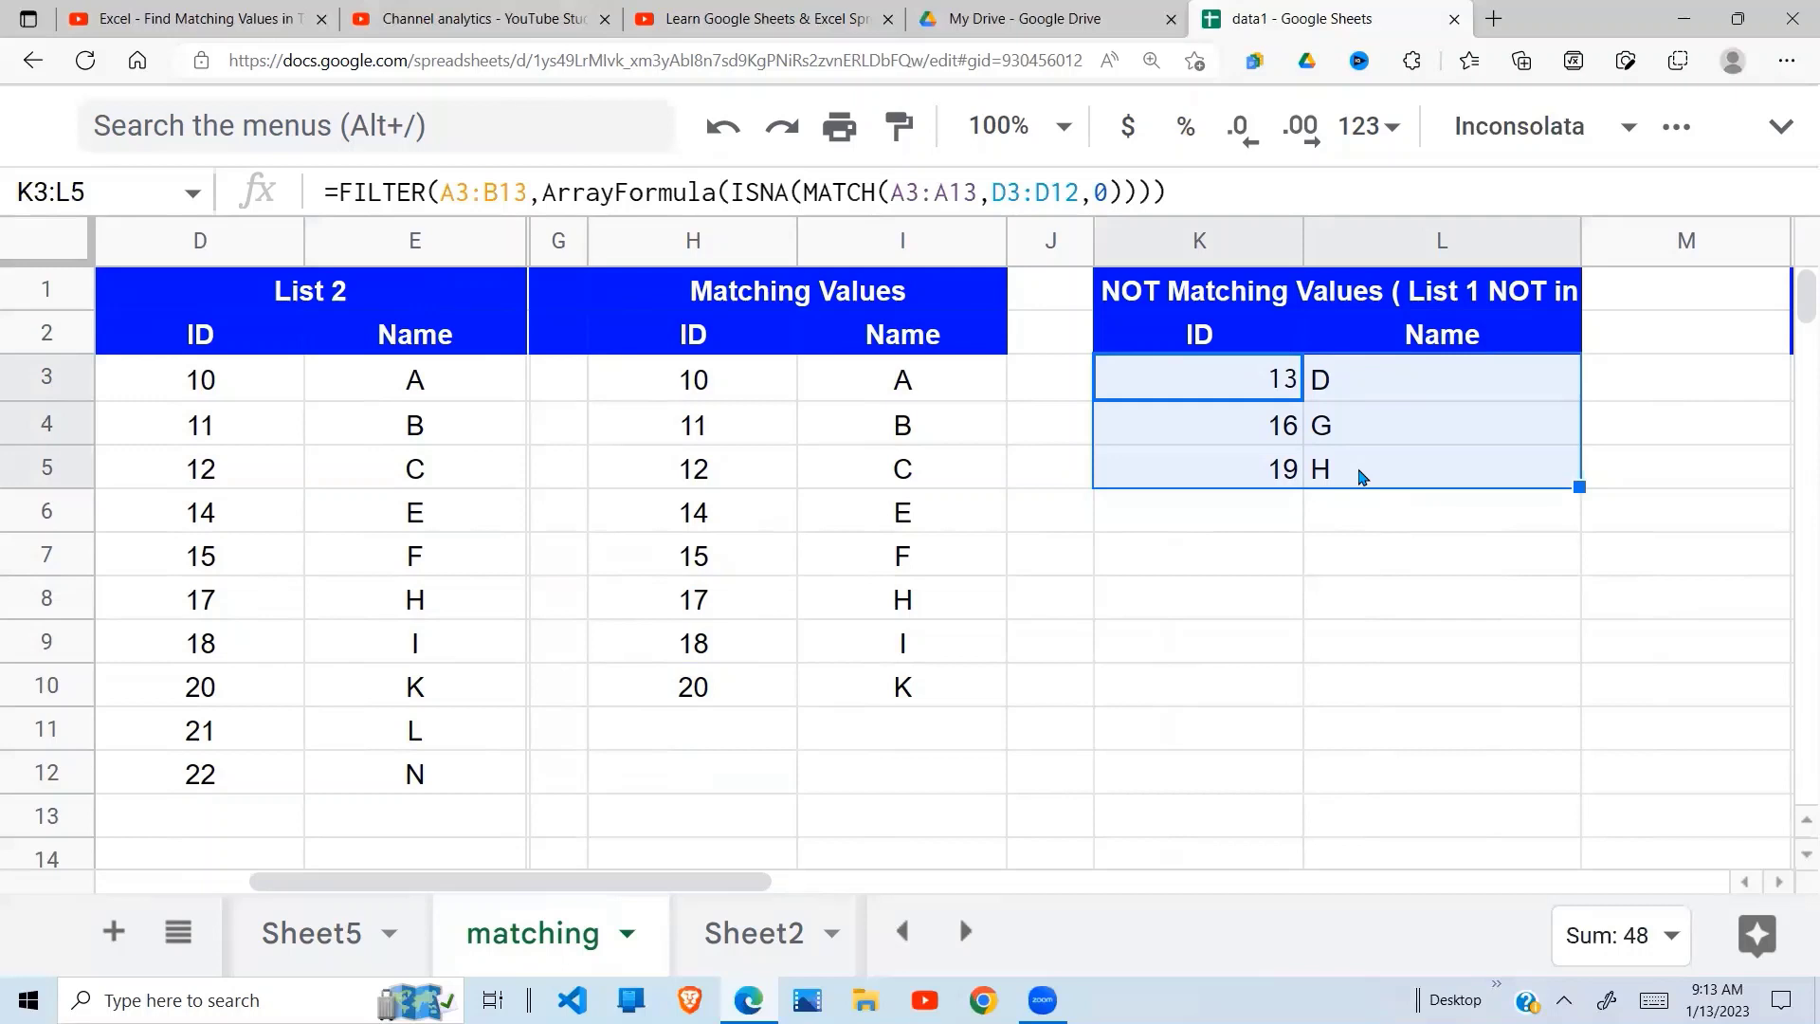
pyautogui.moveTo(190, 398); pyautogui.dragTo(441, 778)
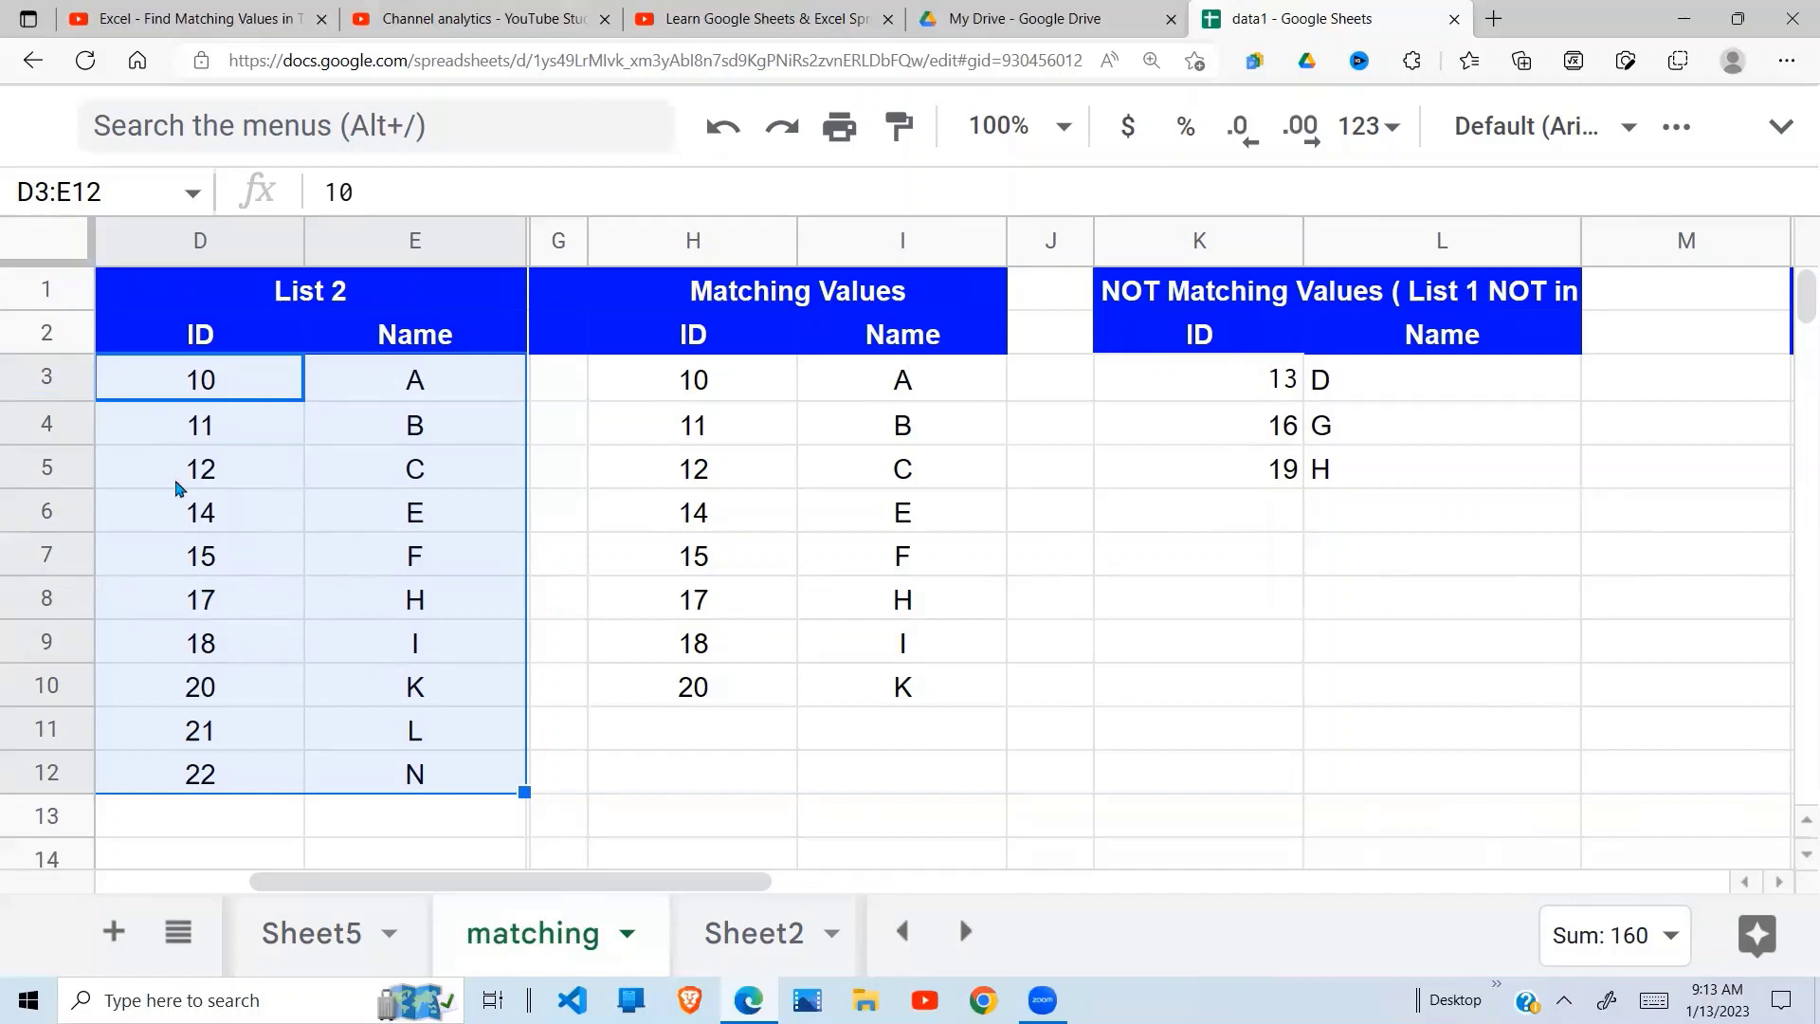
pyautogui.click(1362, 393)
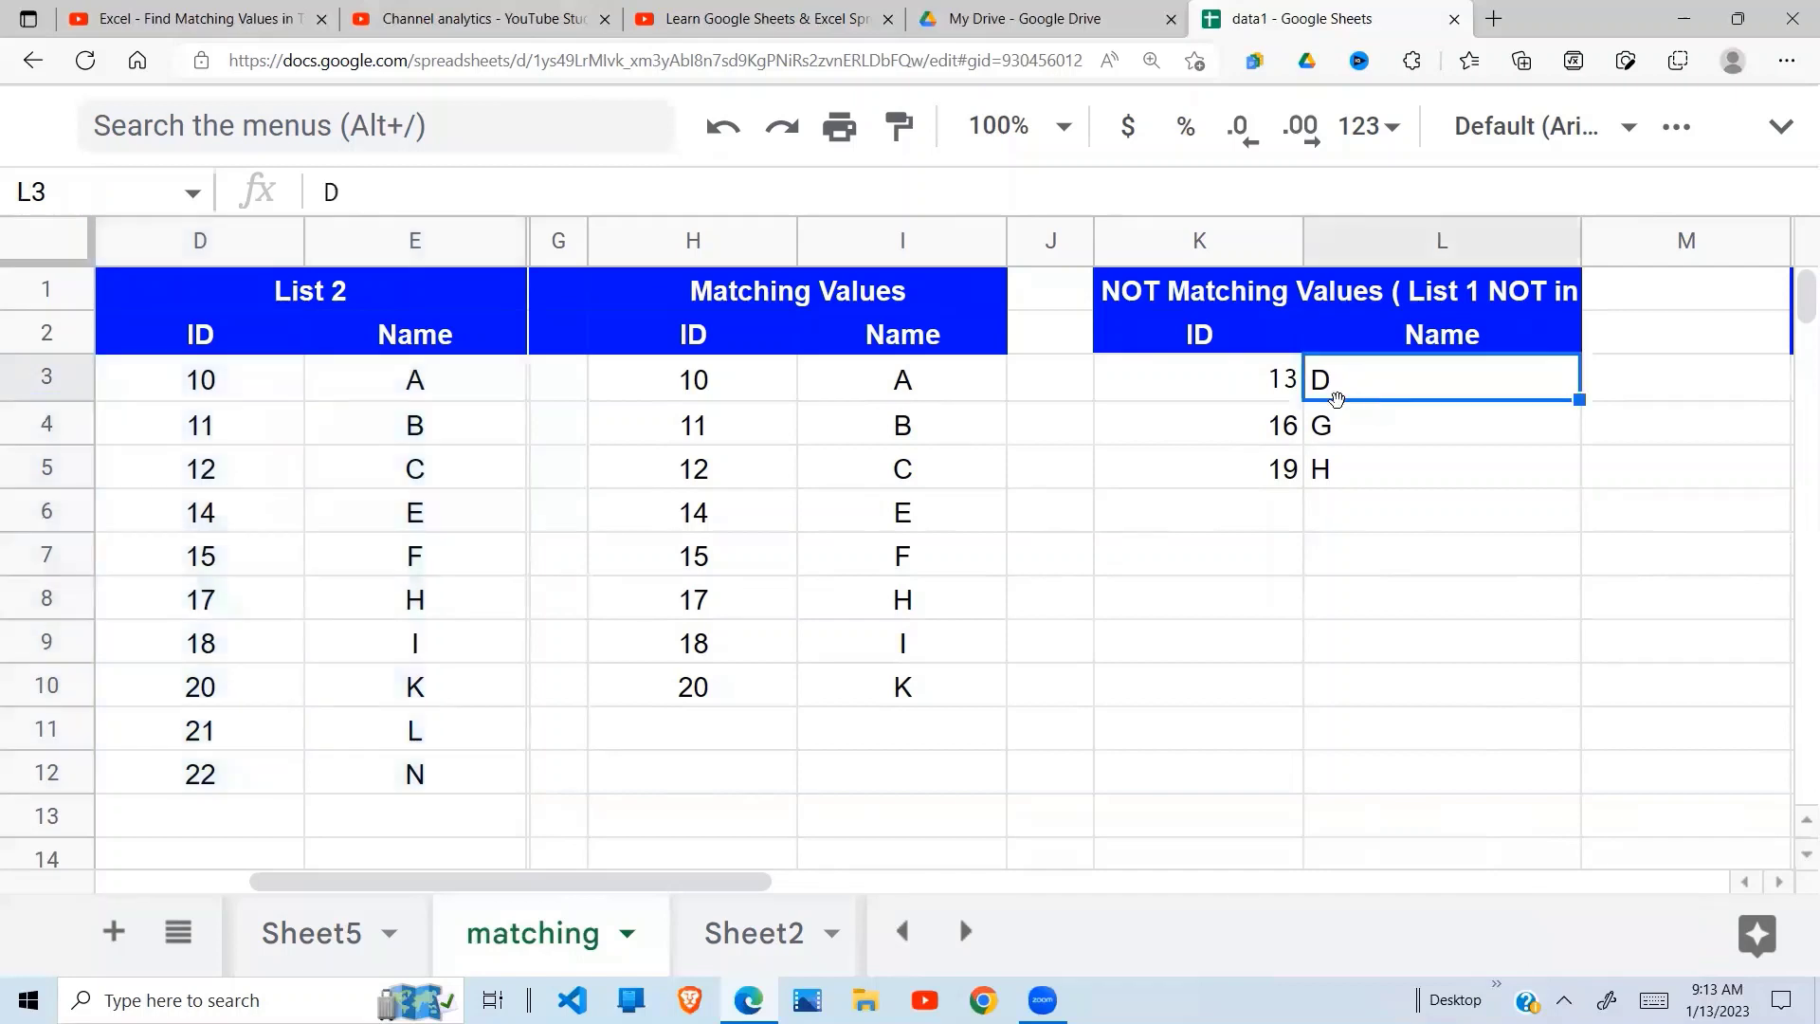
pyautogui.click(1262, 395)
pyautogui.press('Right')
pyautogui.press('Right')
pyautogui.press('Right')
pyautogui.press('Right')
pyautogui.press('Right')
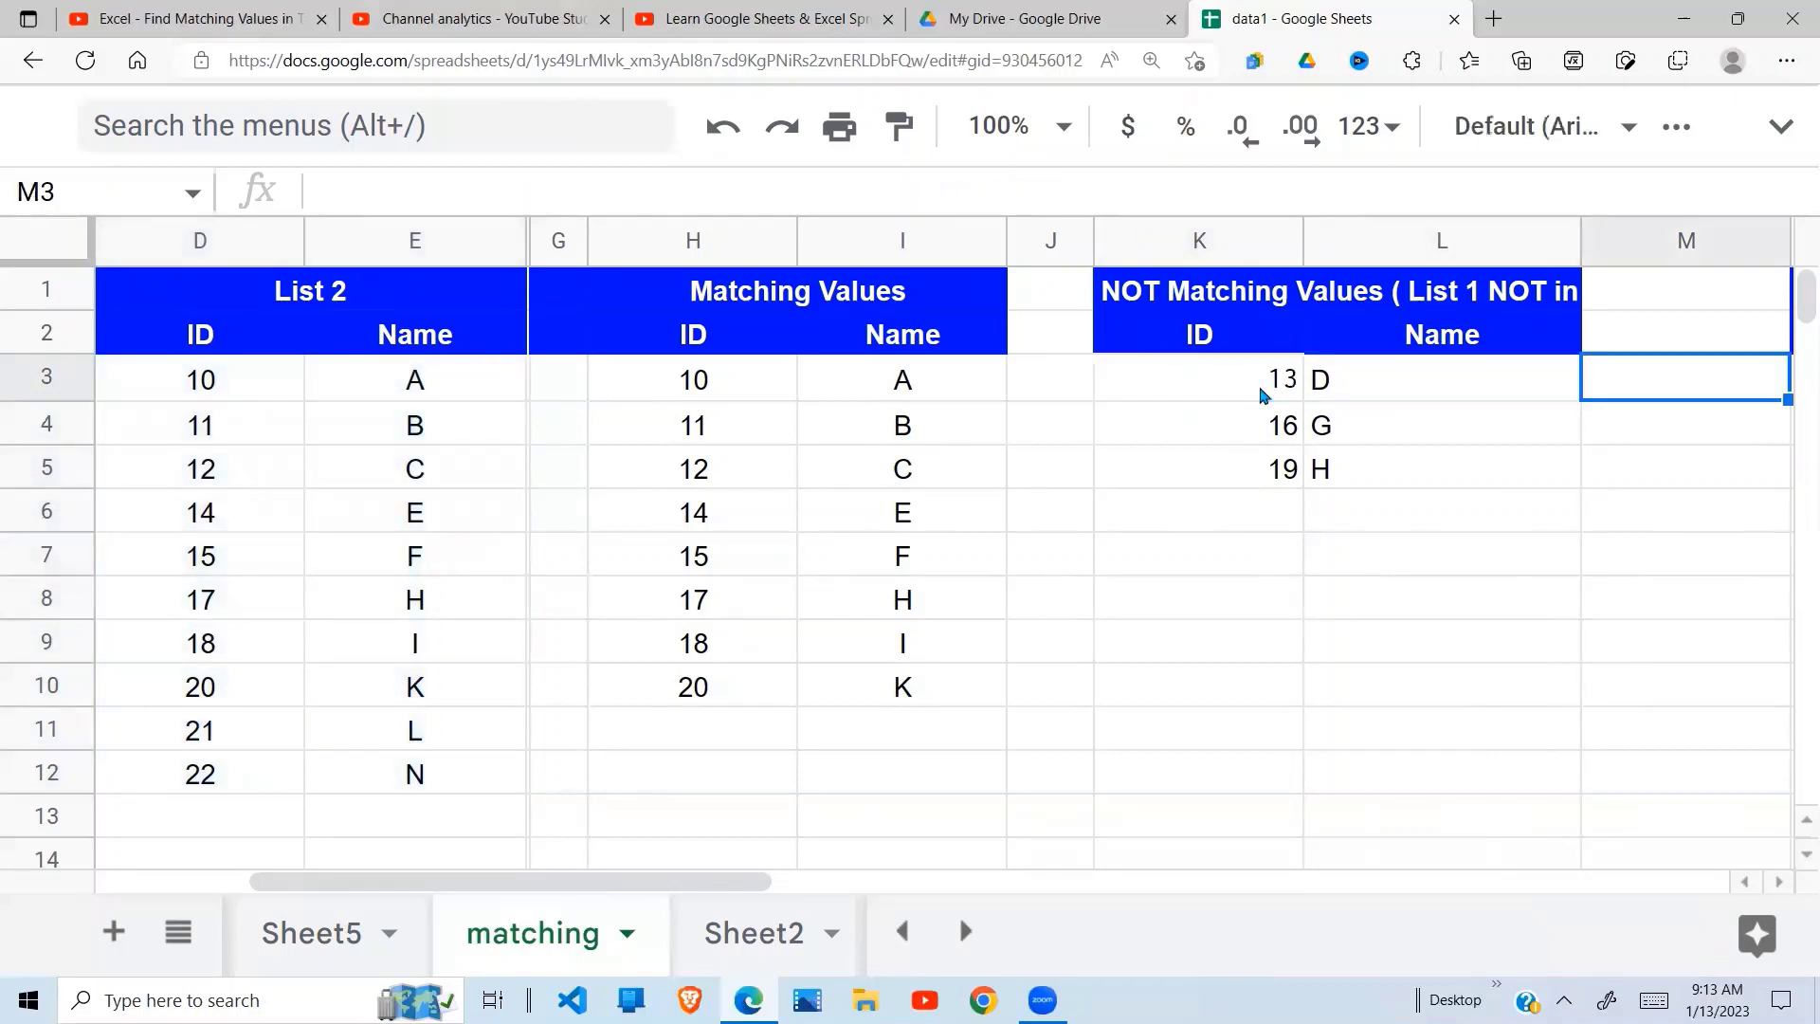
# Enter =MATCH(D3:D12,A3:A13,0) in N3, looking up List 2 IDs in List 1 IDs
pyautogui.click(1002, 396)
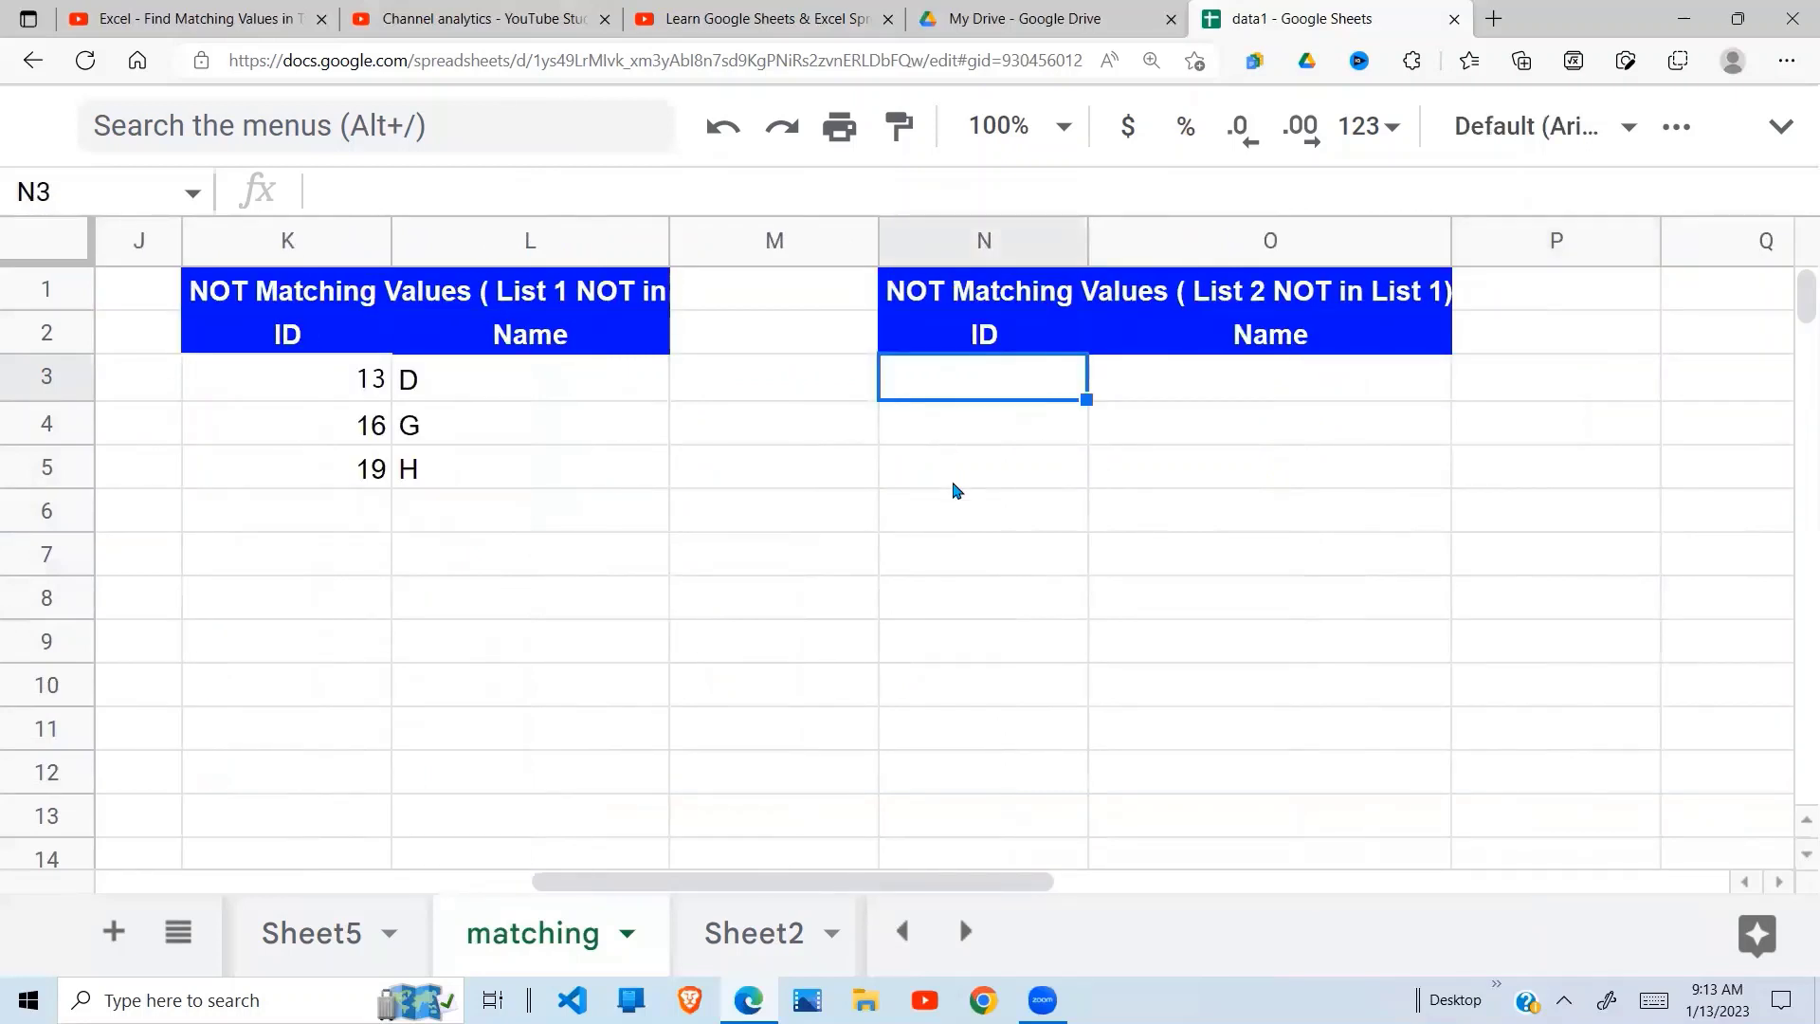
pyautogui.write('=')
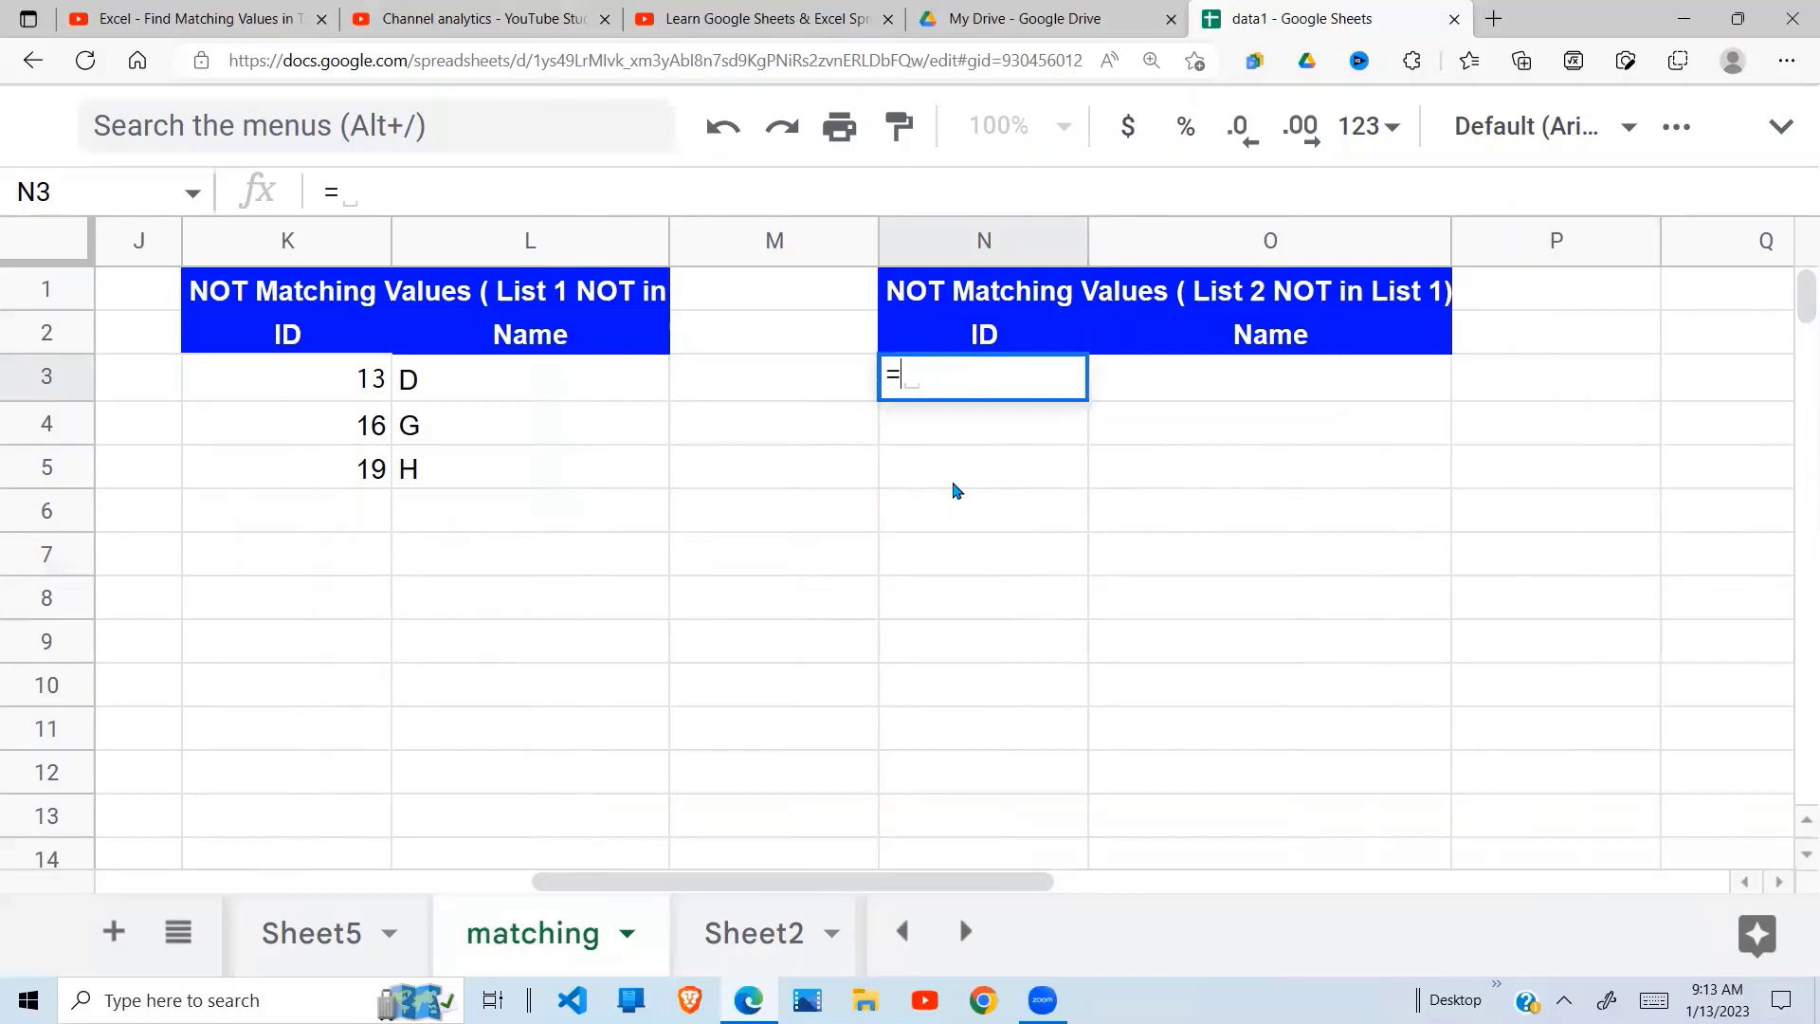
pyautogui.write('MATCH')
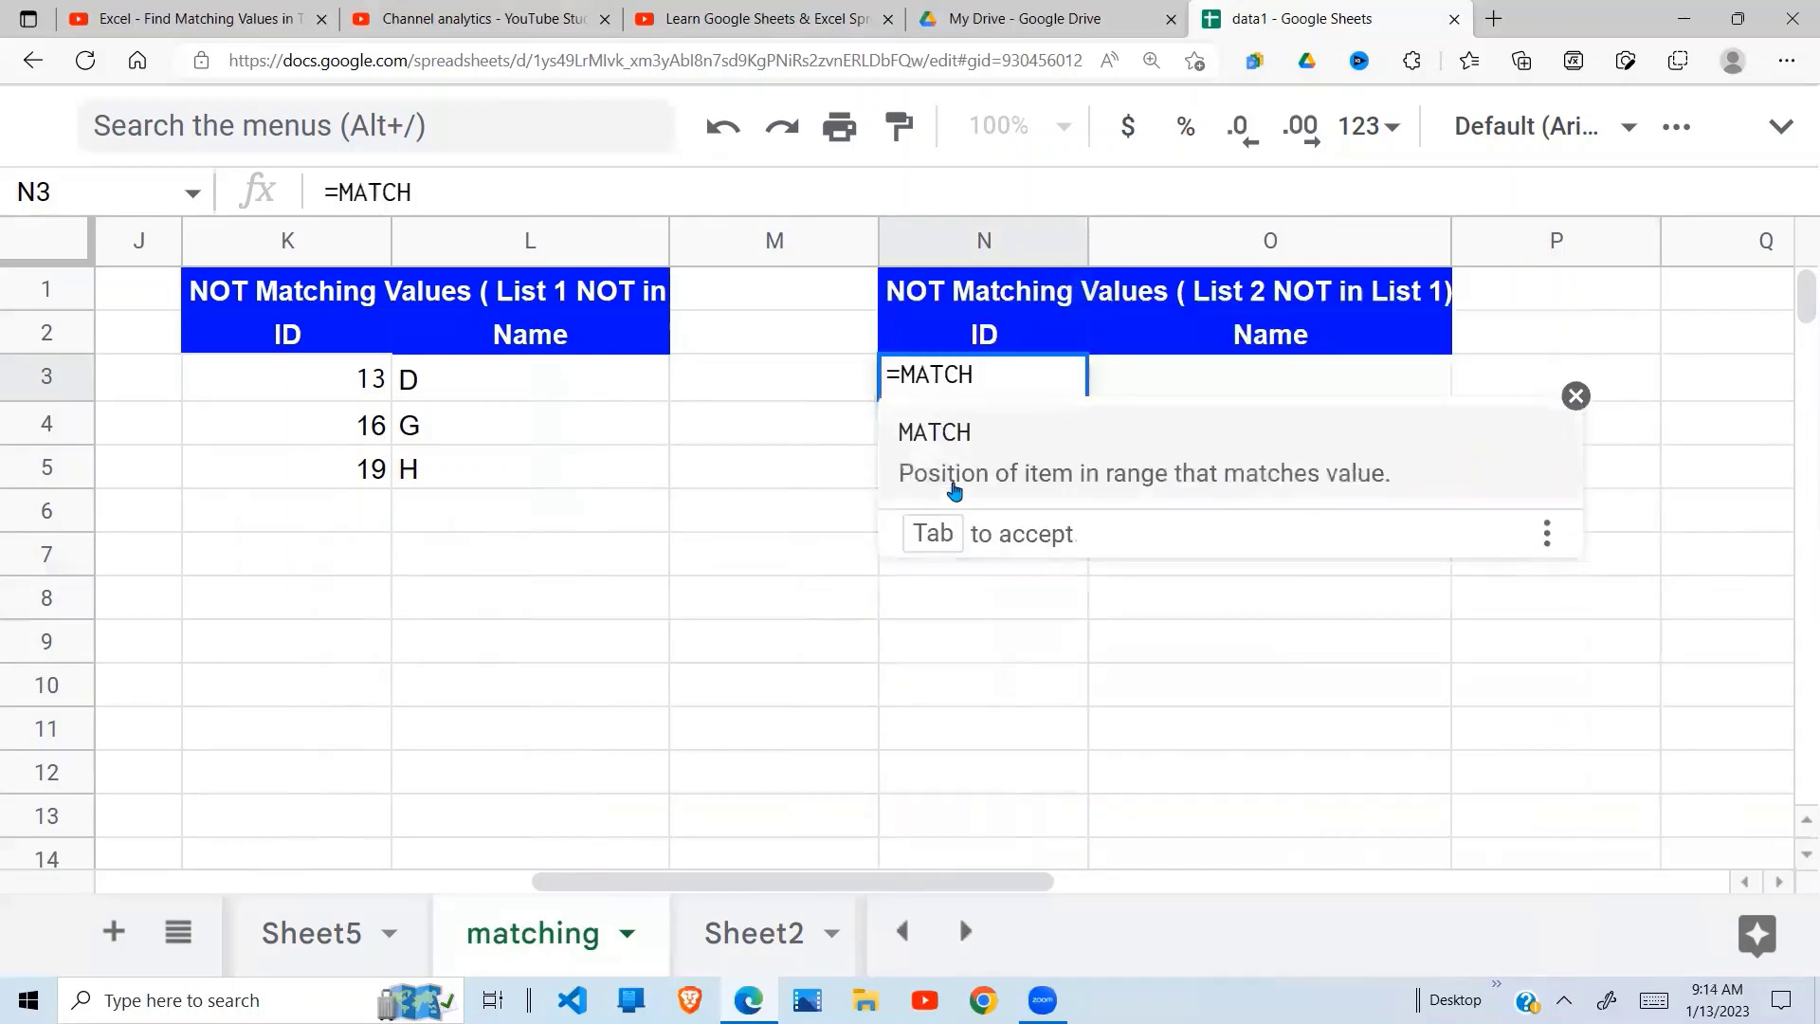
pyautogui.write('(')
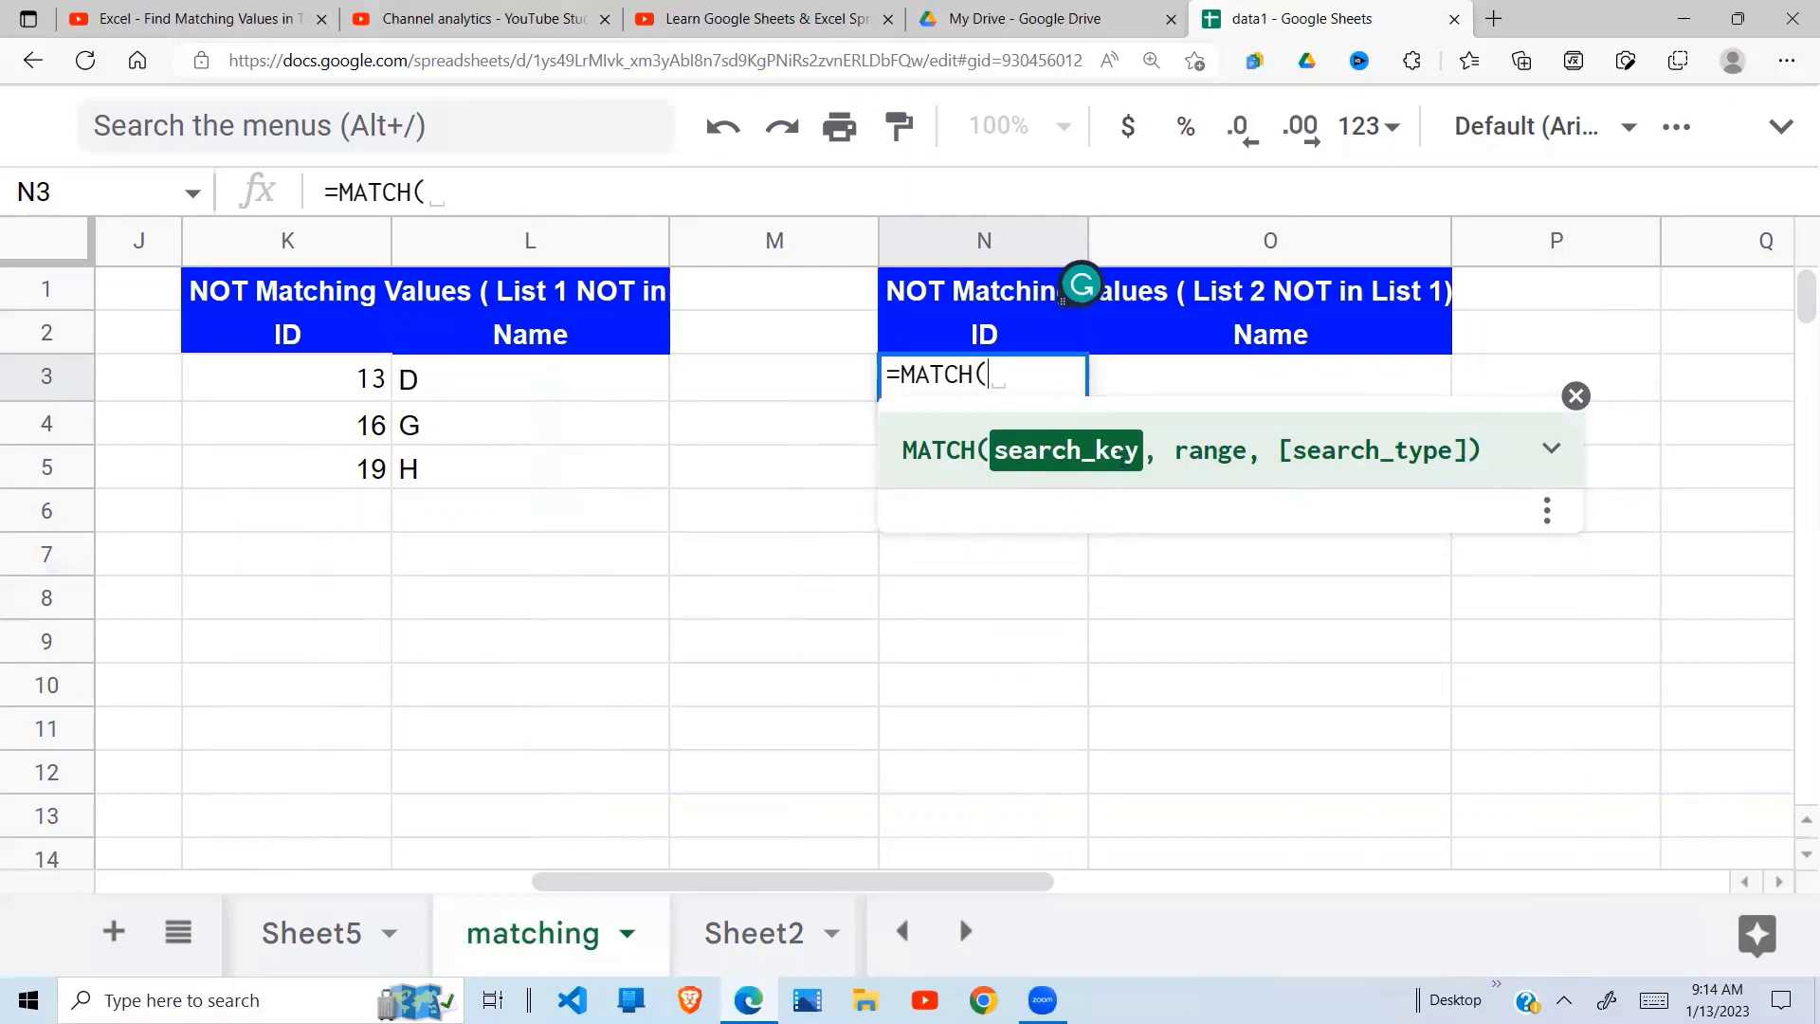
pyautogui.click(555, 400)
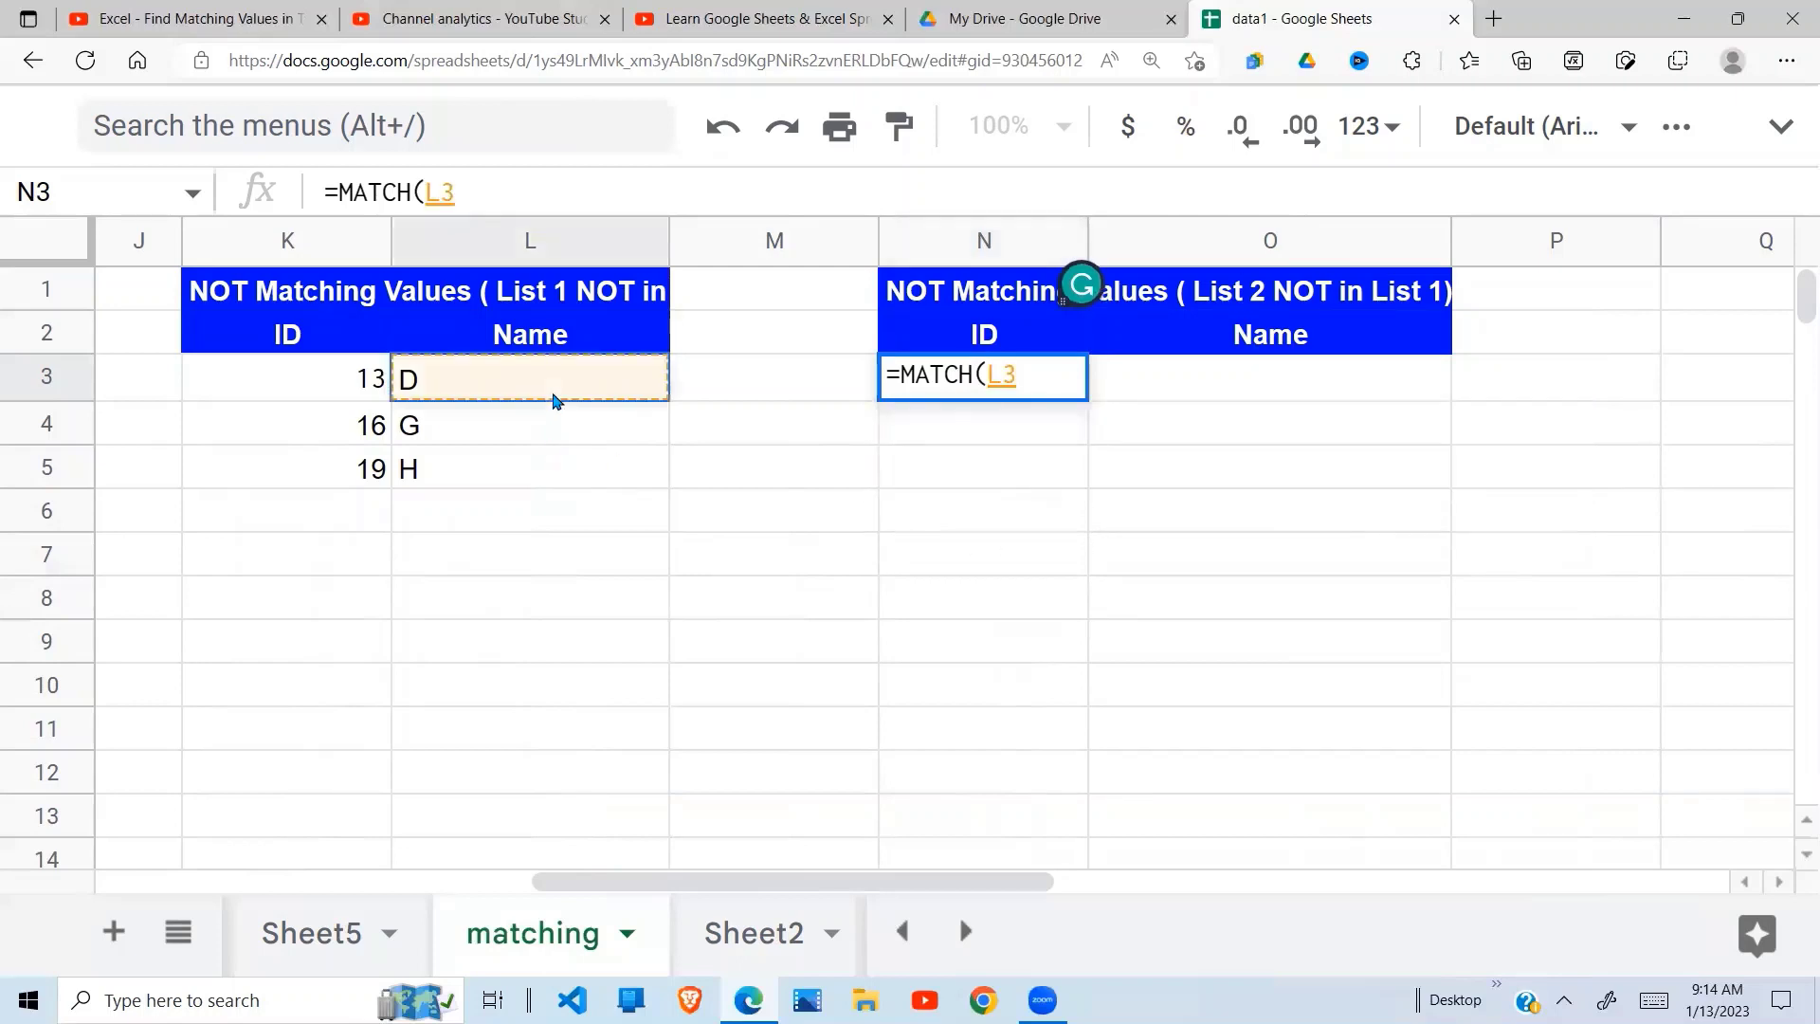
pyautogui.press('Left')
pyautogui.press('Left')
pyautogui.press('Left')
pyautogui.press('Left')
pyautogui.press('Left')
pyautogui.press('Left')
pyautogui.press('Left')
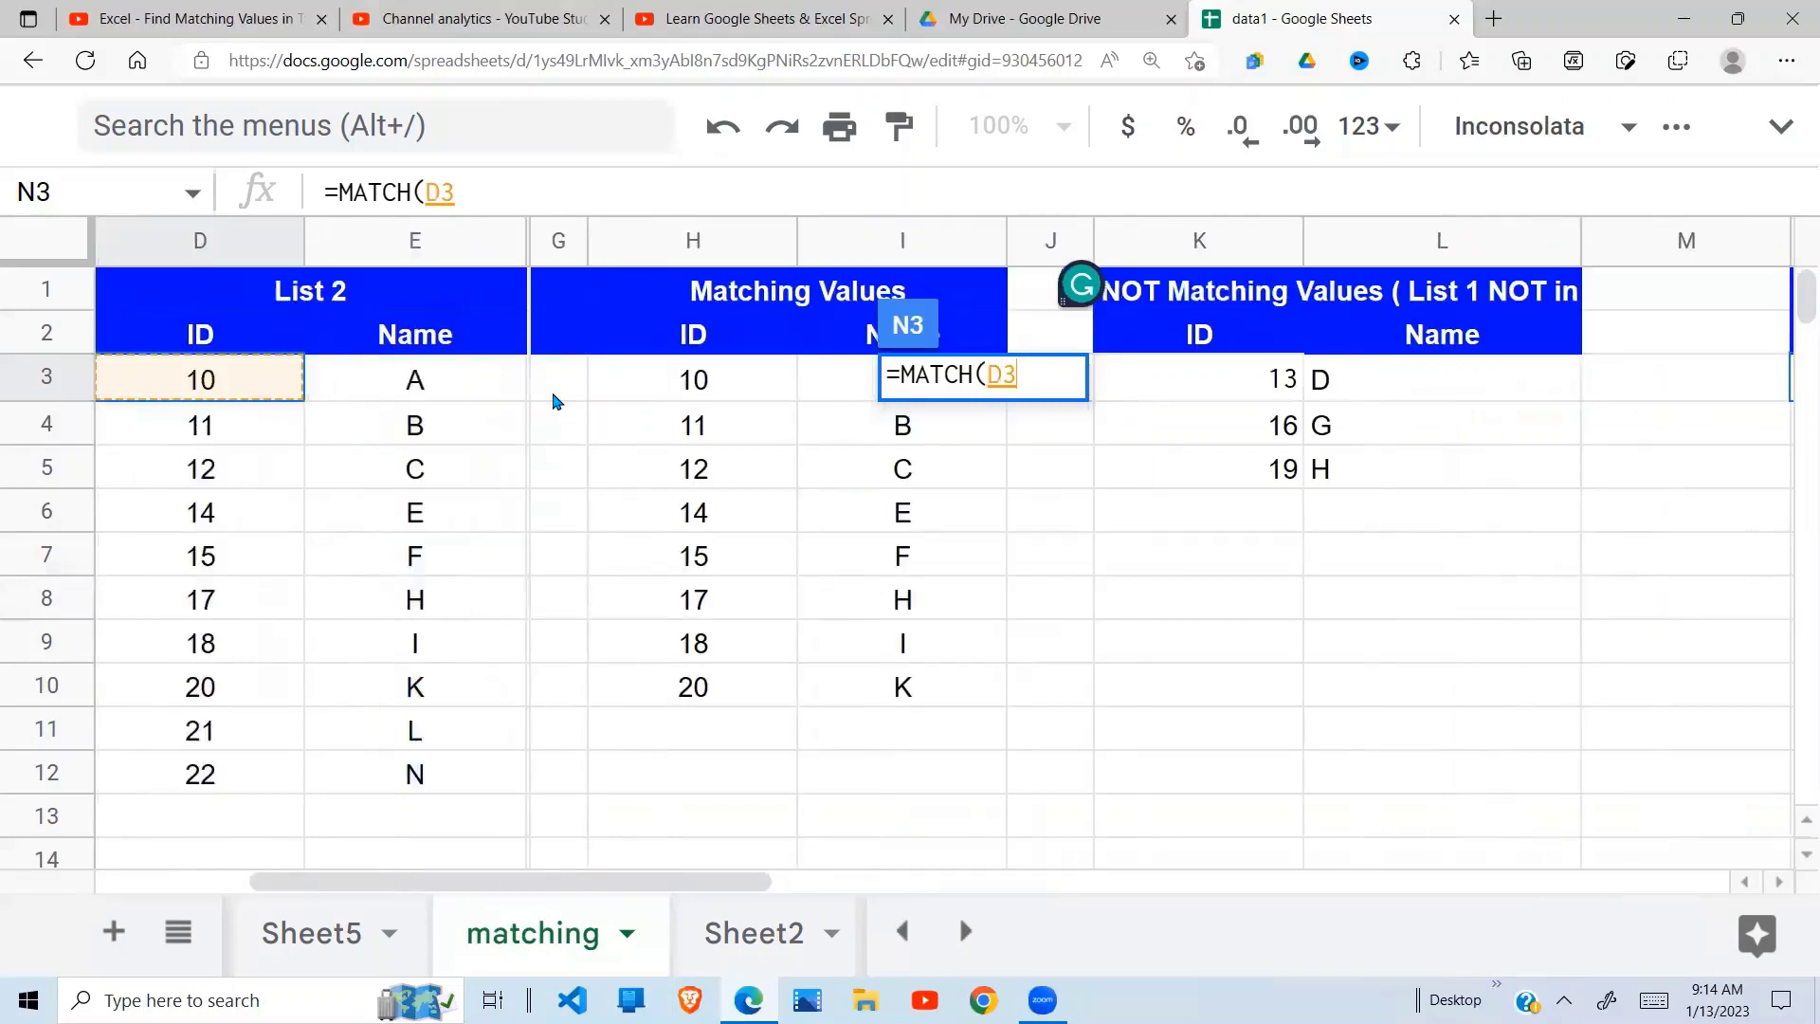
pyautogui.press('Left')
pyautogui.press('Left')
pyautogui.press('Left')
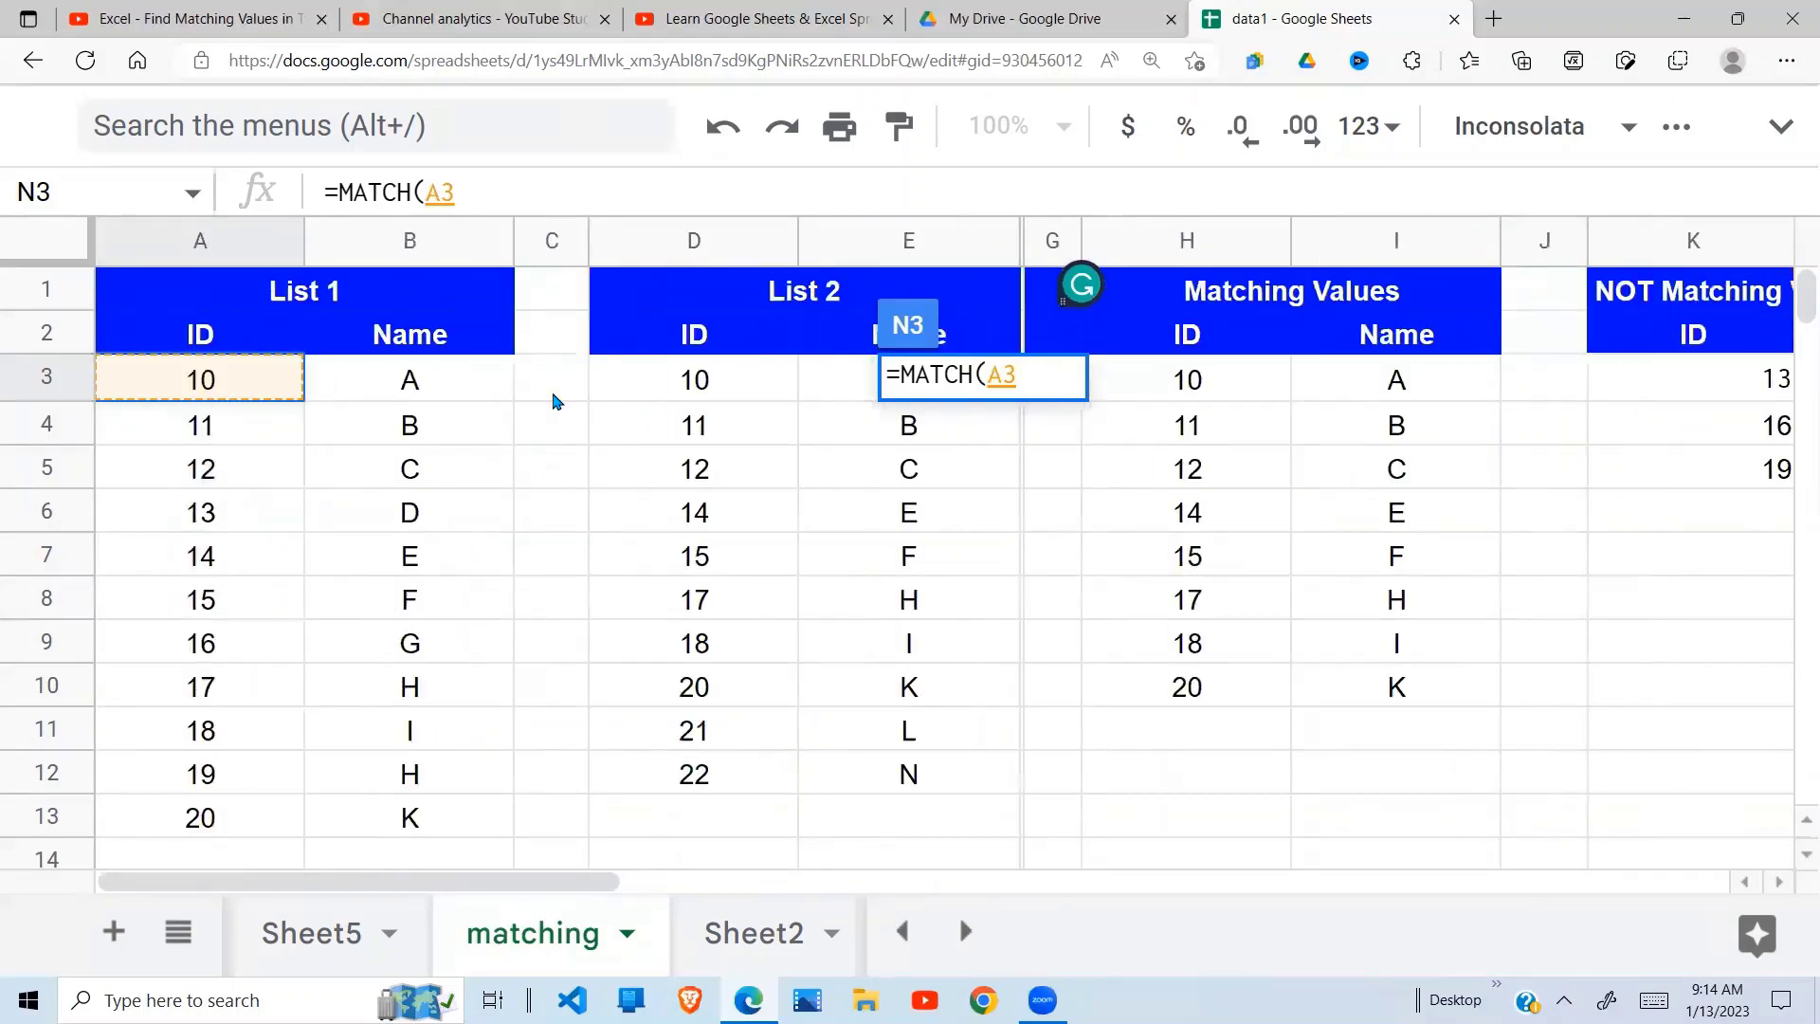
pyautogui.moveTo(718, 383); pyautogui.dragTo(706, 782)
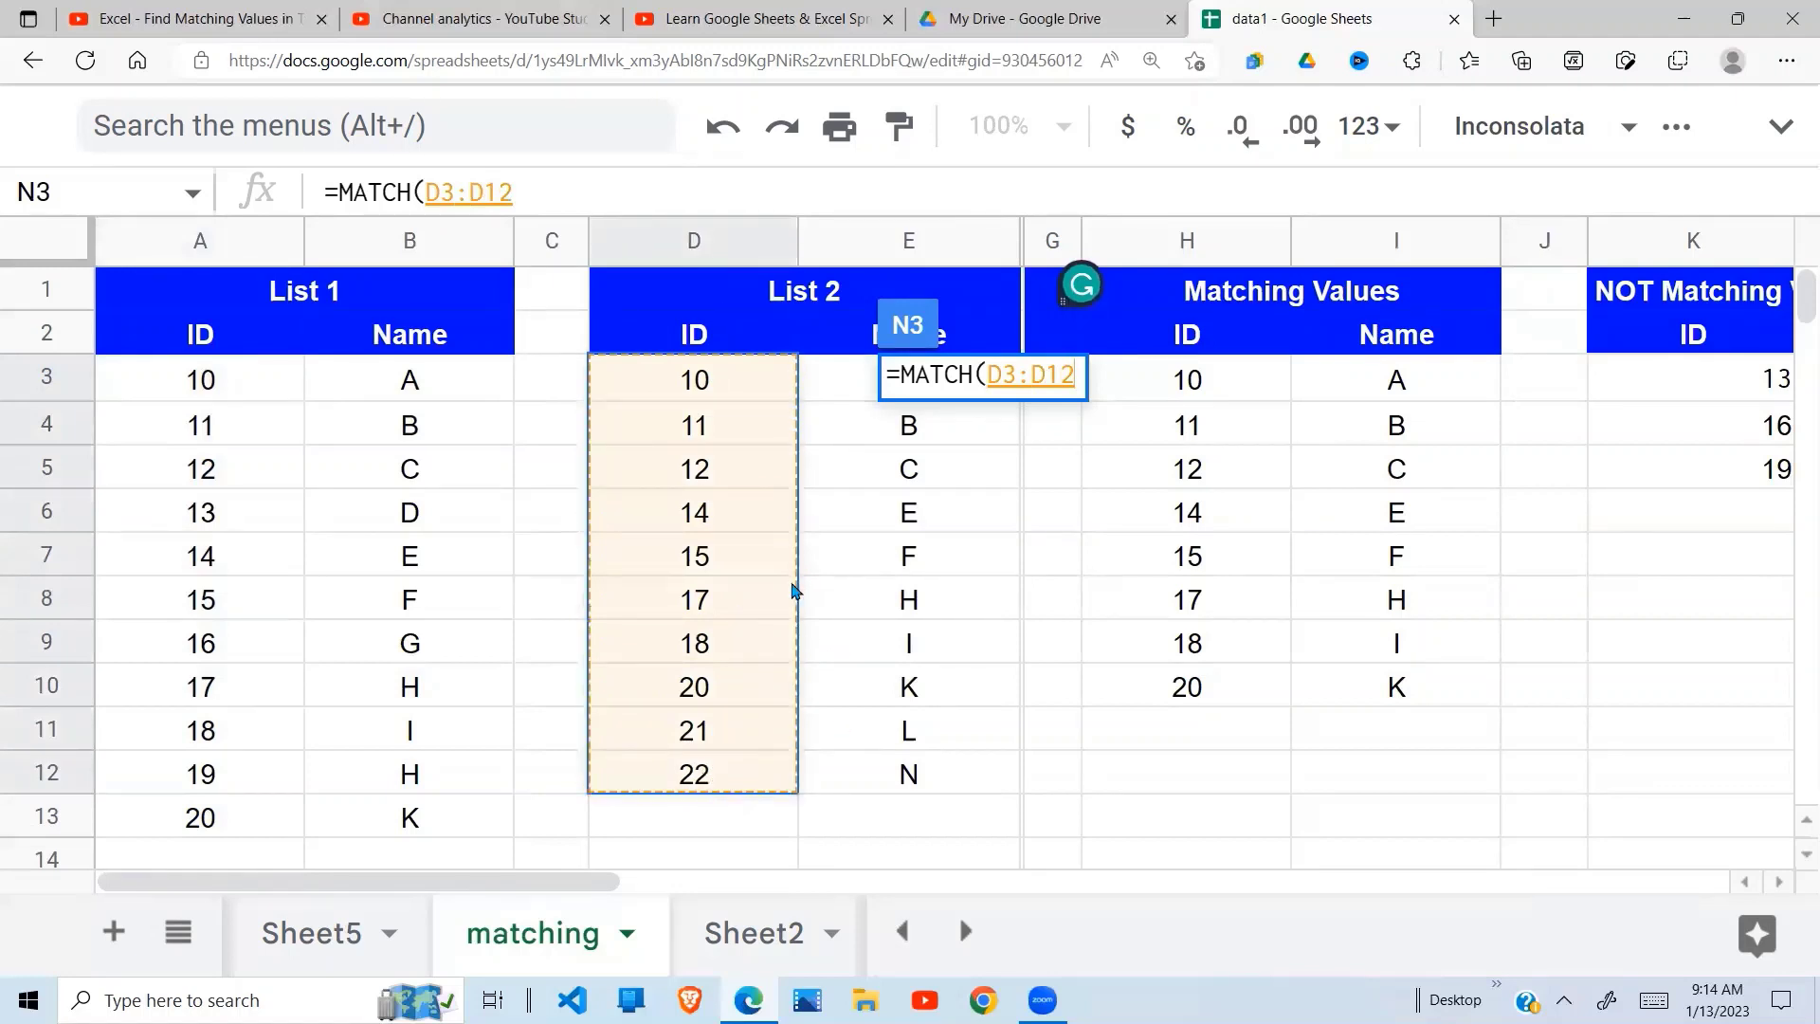
pyautogui.write(',')
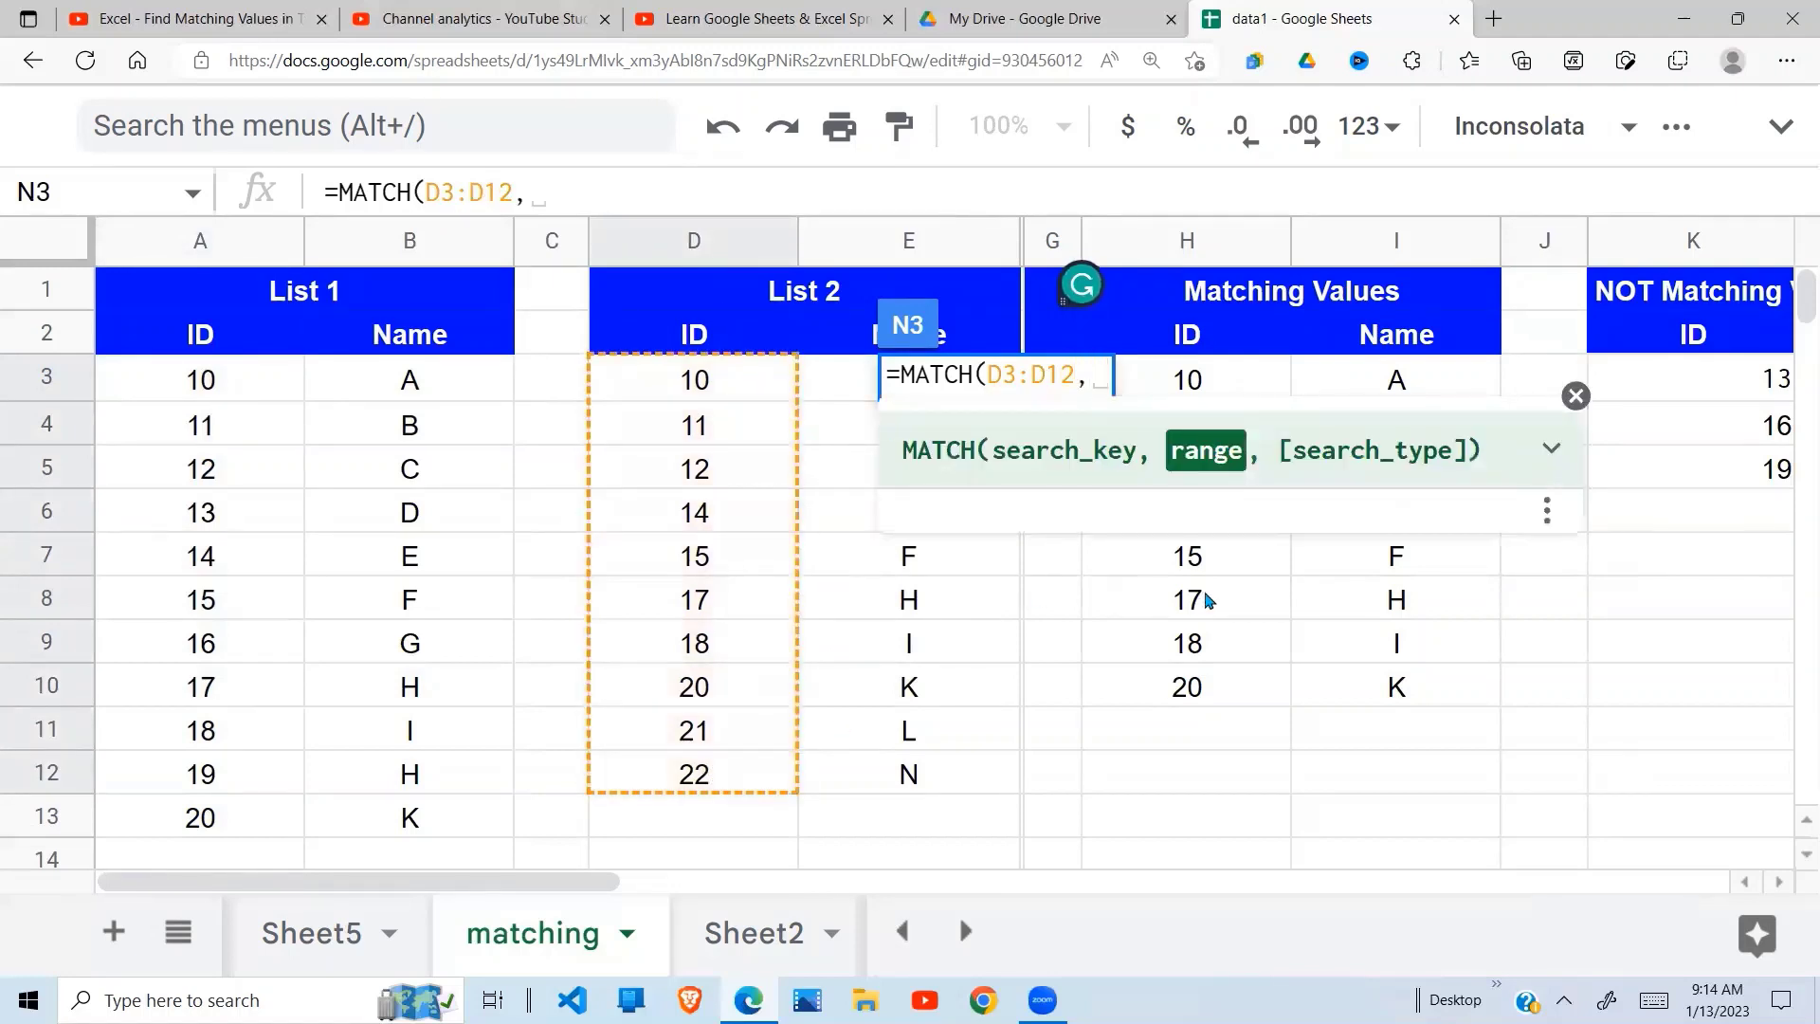
pyautogui.moveTo(269, 390); pyautogui.dragTo(264, 815)
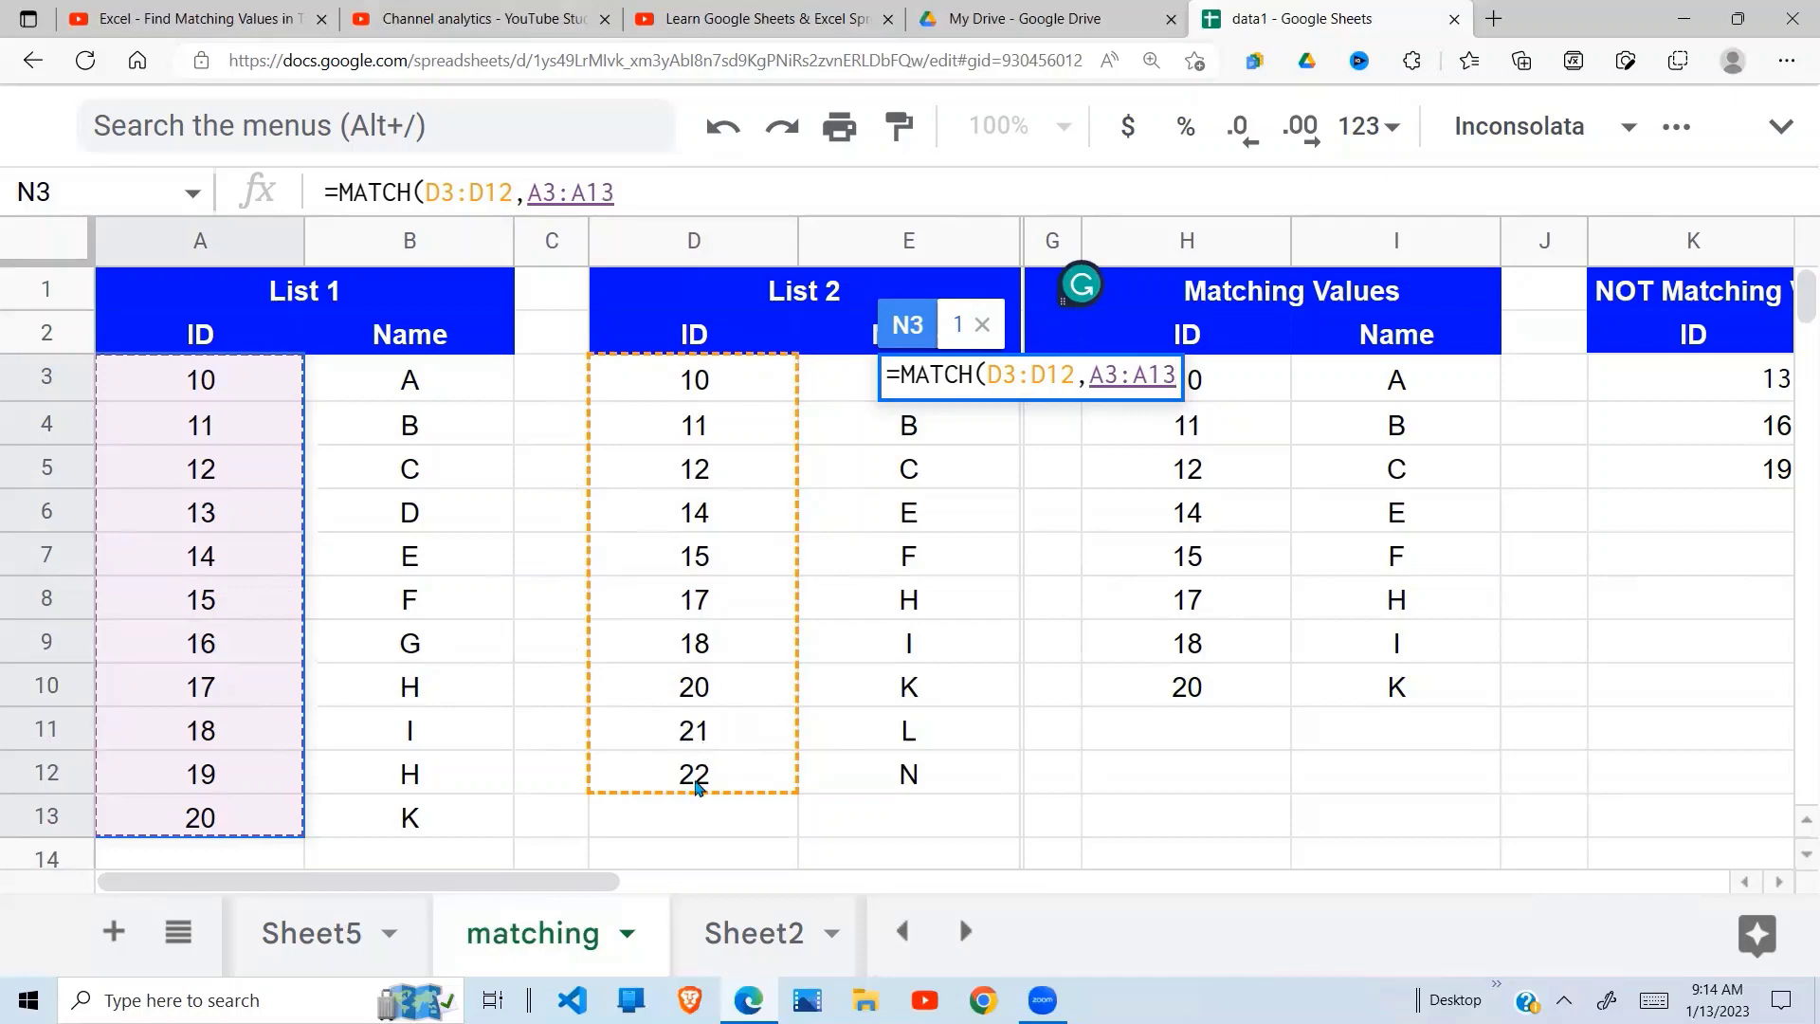
pyautogui.write(',0')
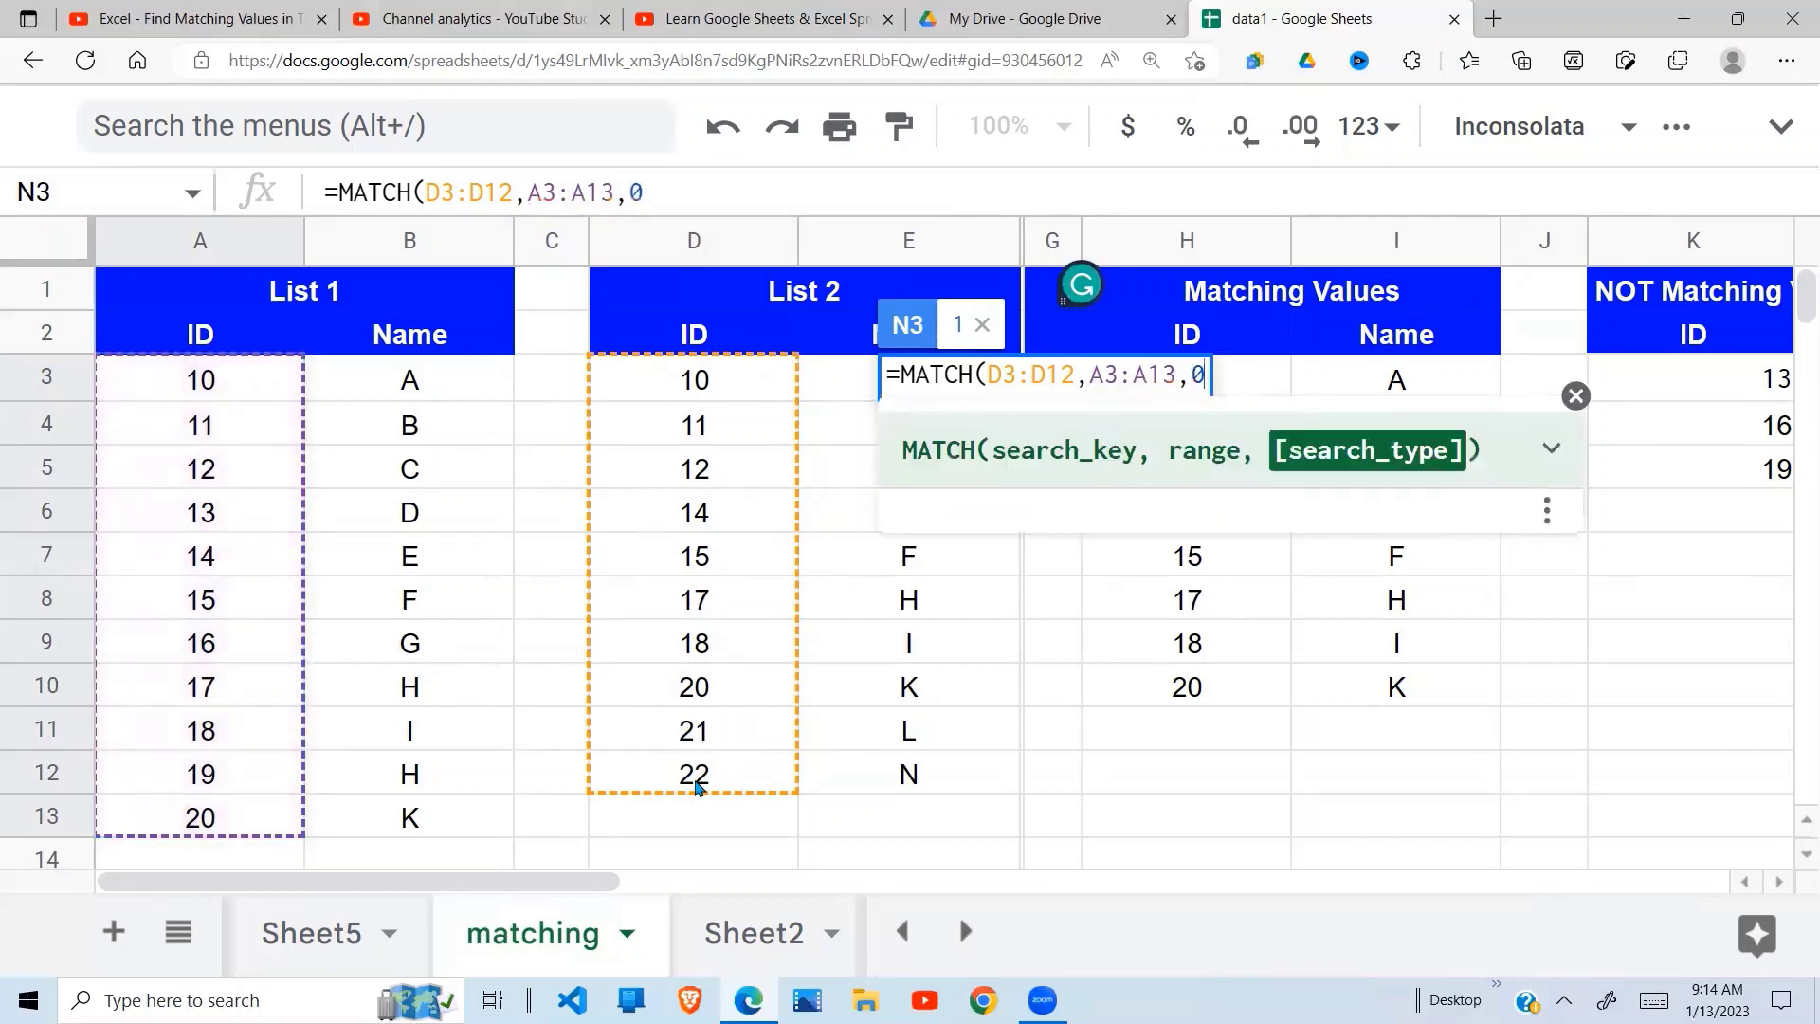
pyautogui.write(')')
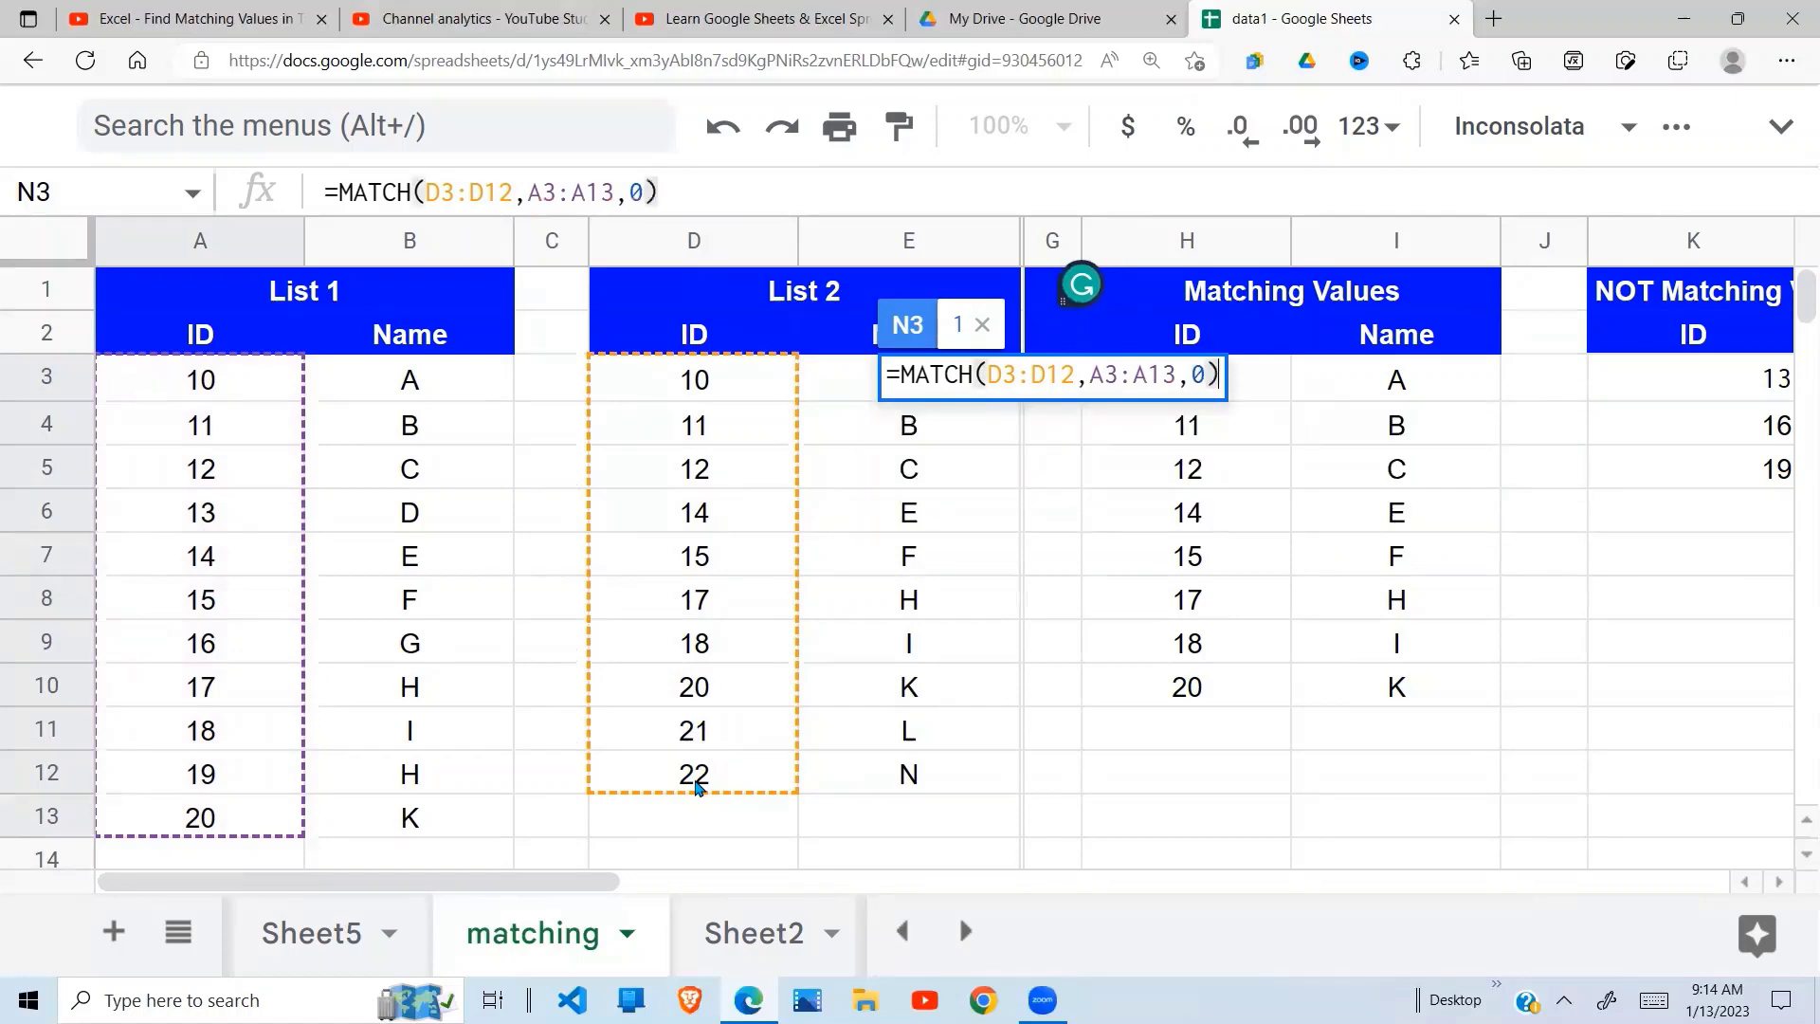
pyautogui.press('Return')
pyautogui.click(1738, 396)
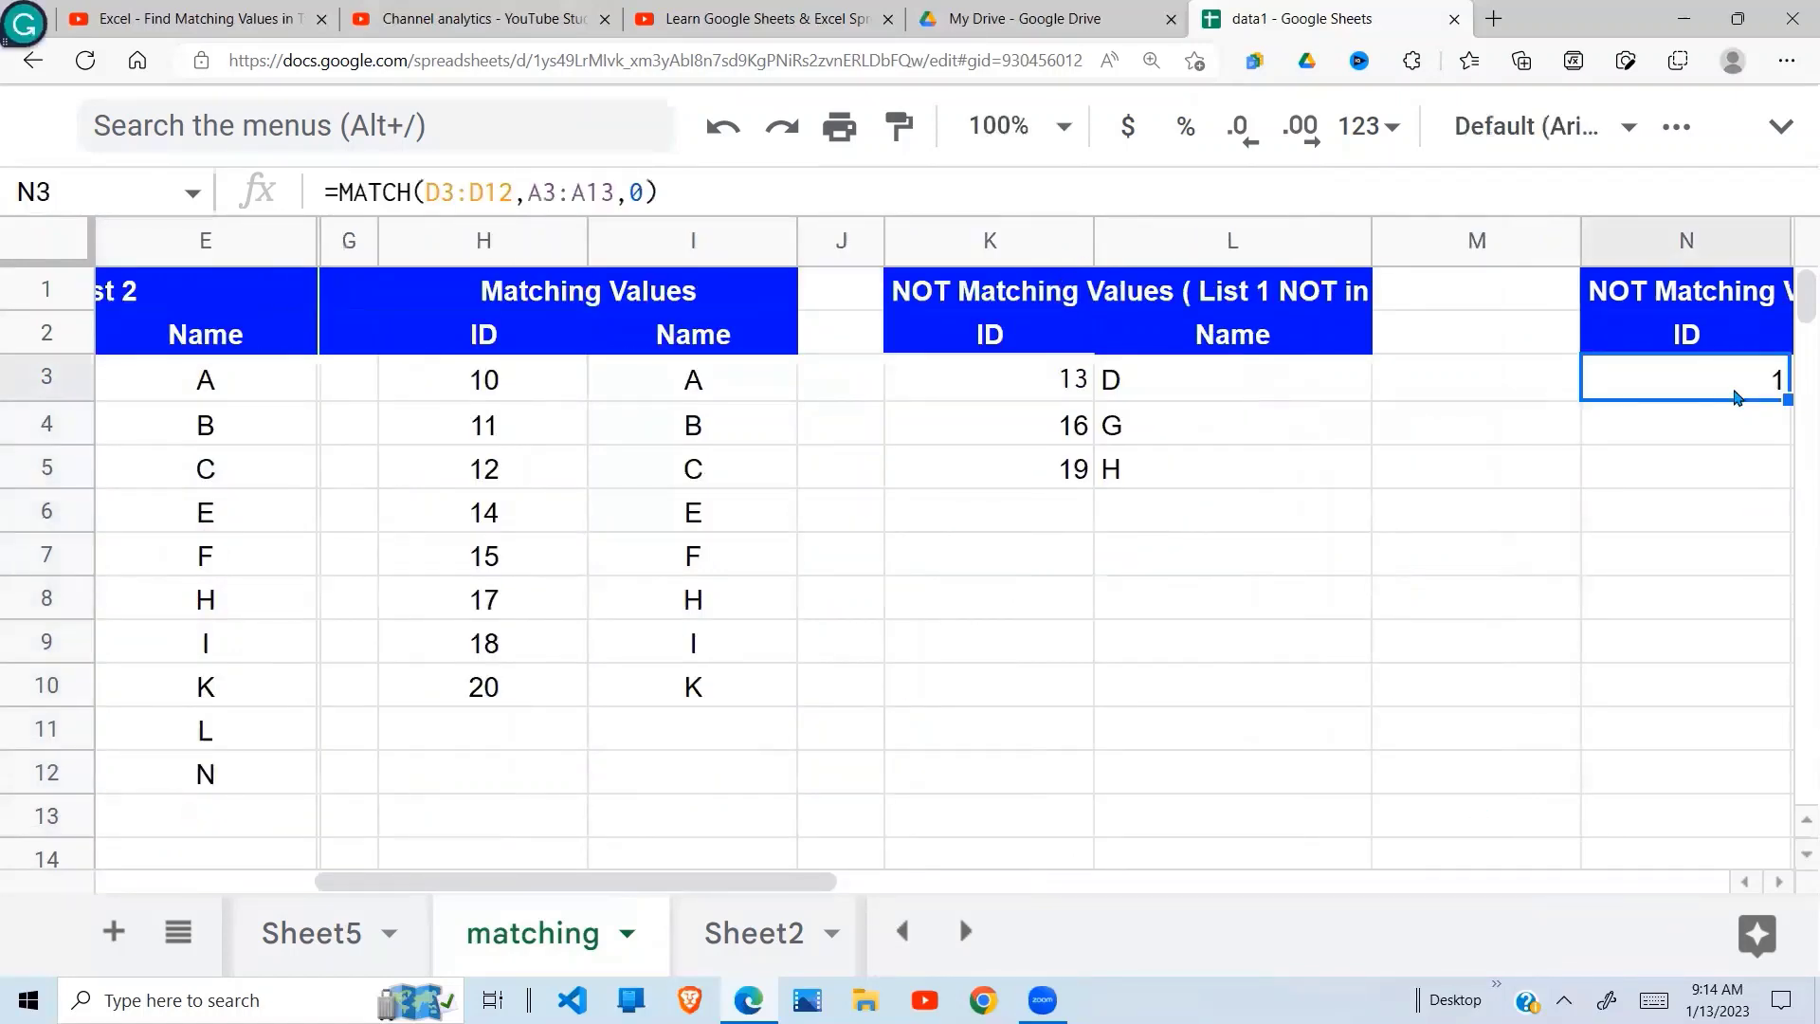
pyautogui.press('Right')
pyautogui.press('Right')
pyautogui.press('Right')
pyautogui.press('Right')
pyautogui.press('Right')
pyautogui.press('Right')
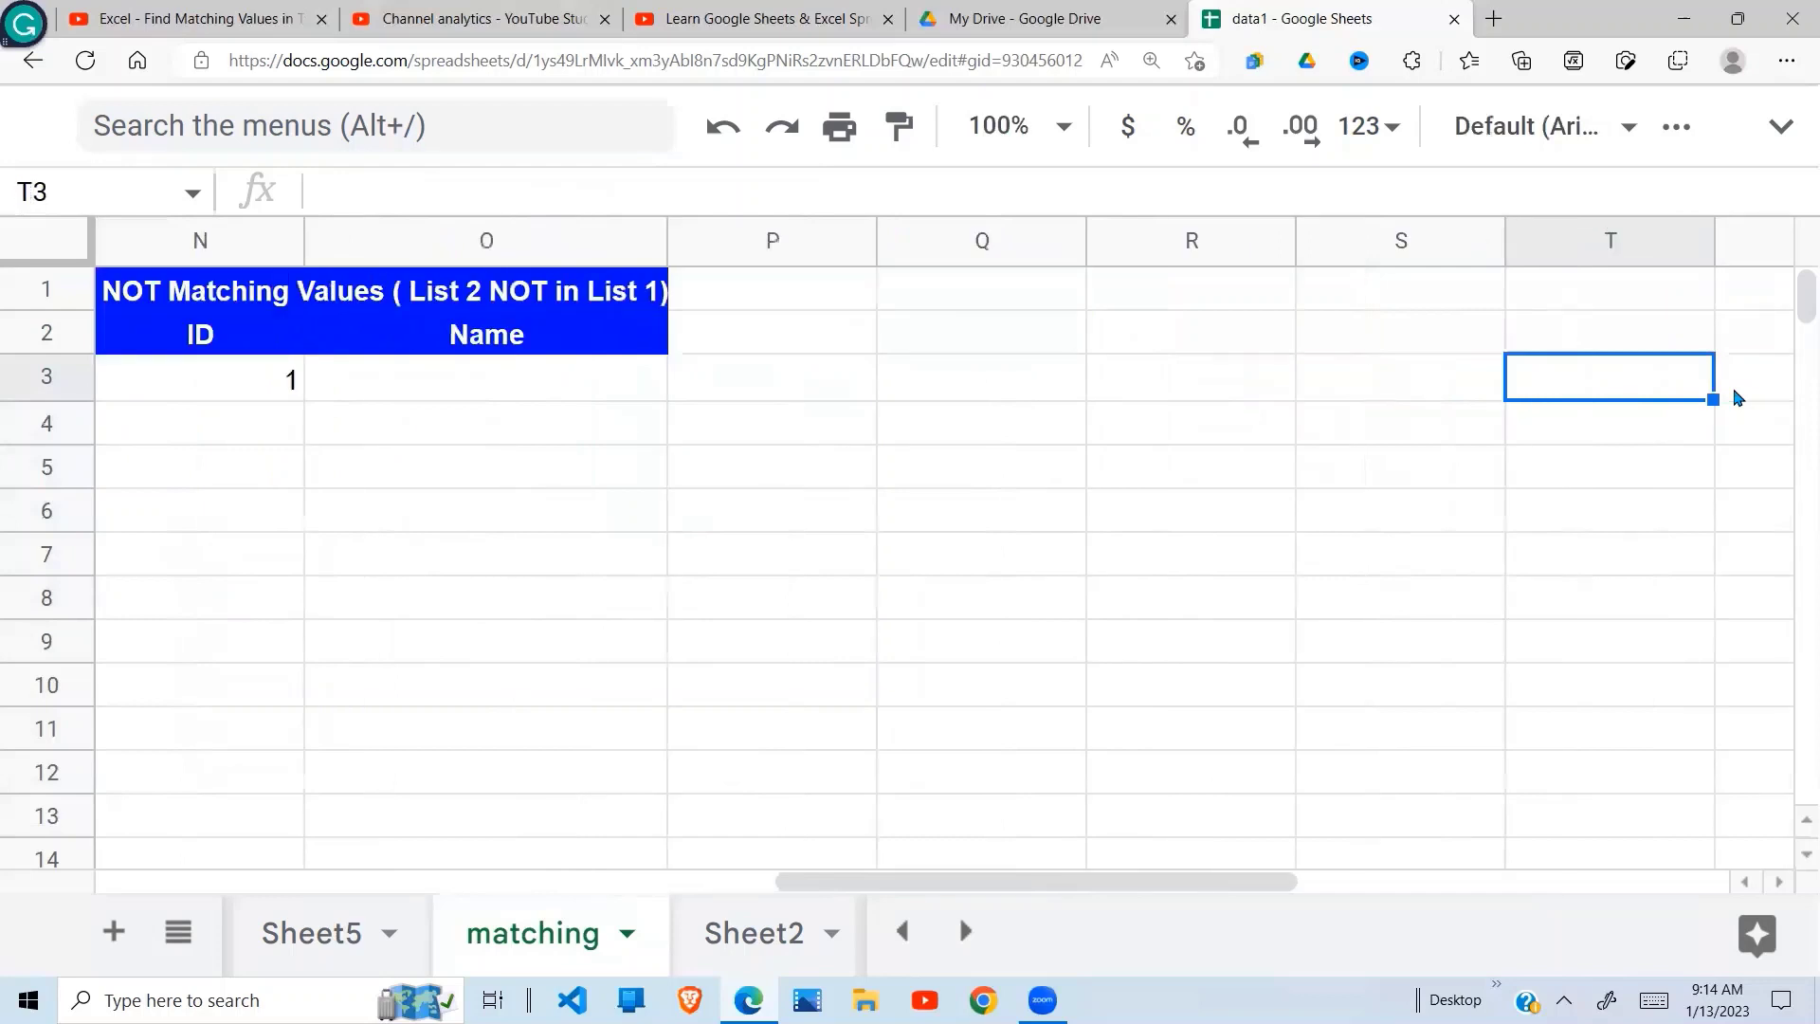
# Wrap N3's MATCH in ArrayFormula so results fill N3:N12
pyautogui.click(227, 389)
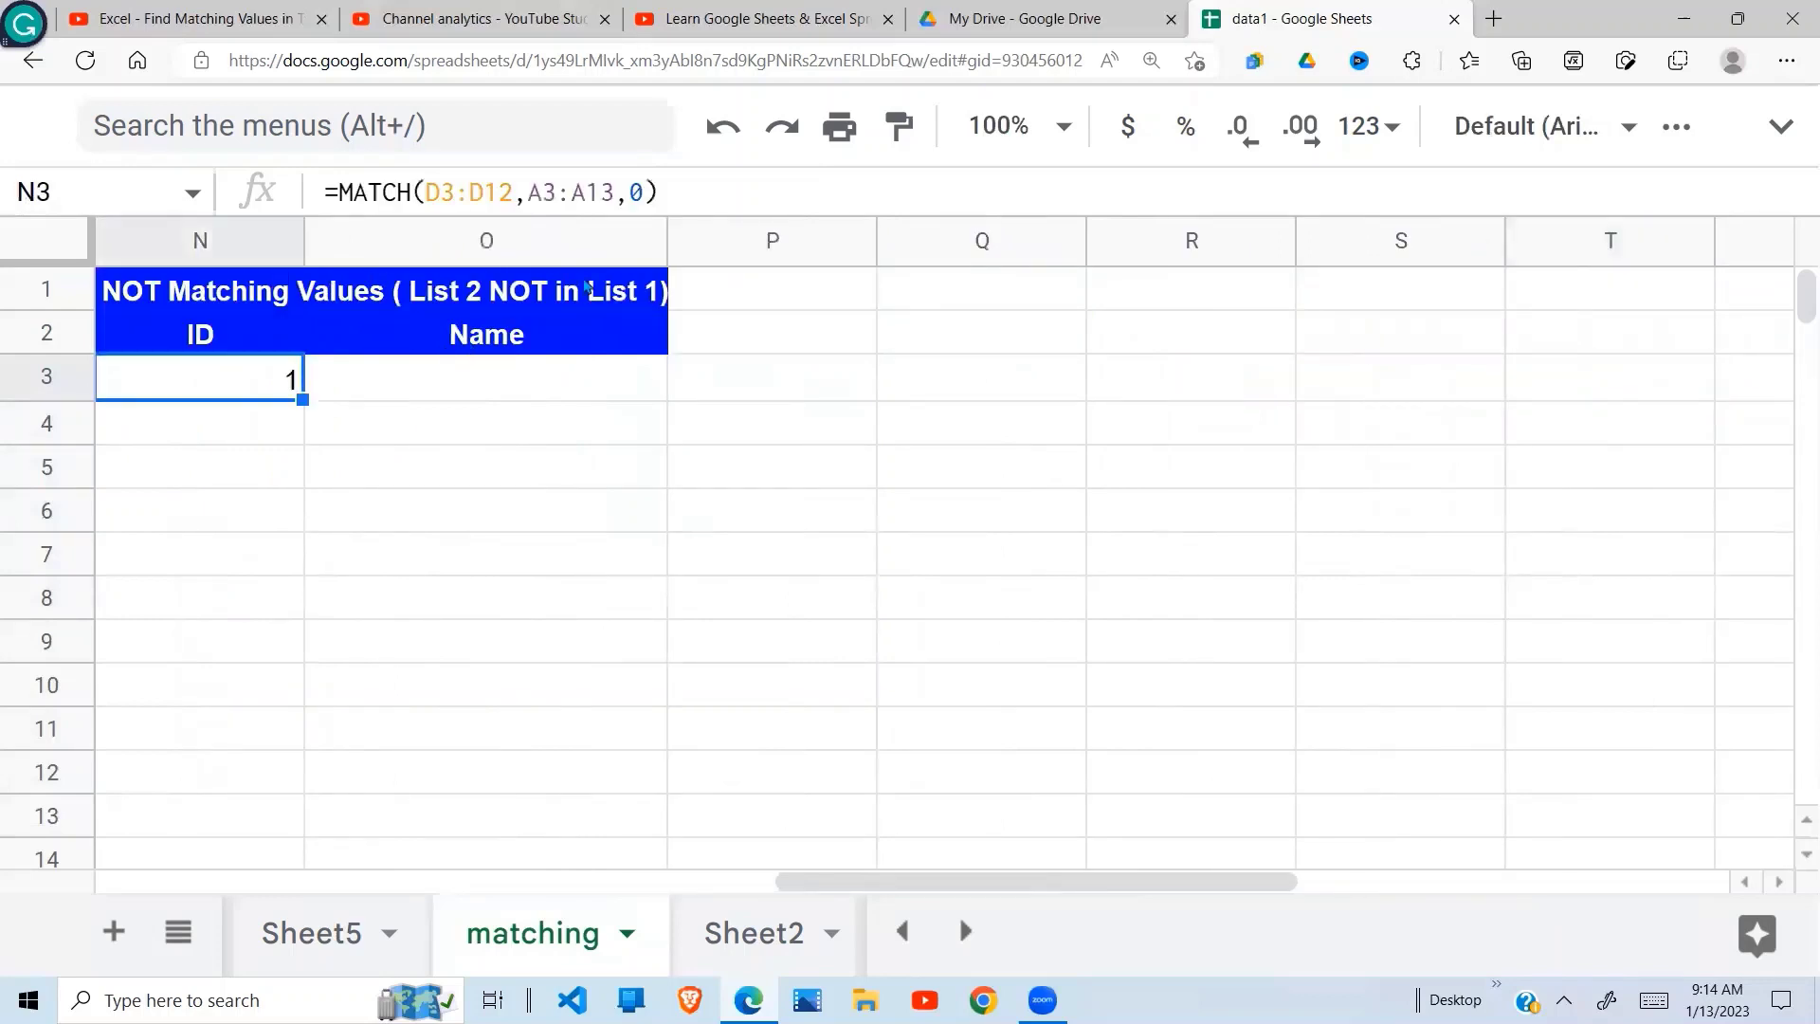
pyautogui.keyDown('shift'); pyautogui.click(341, 195); pyautogui.keyUp('shift')
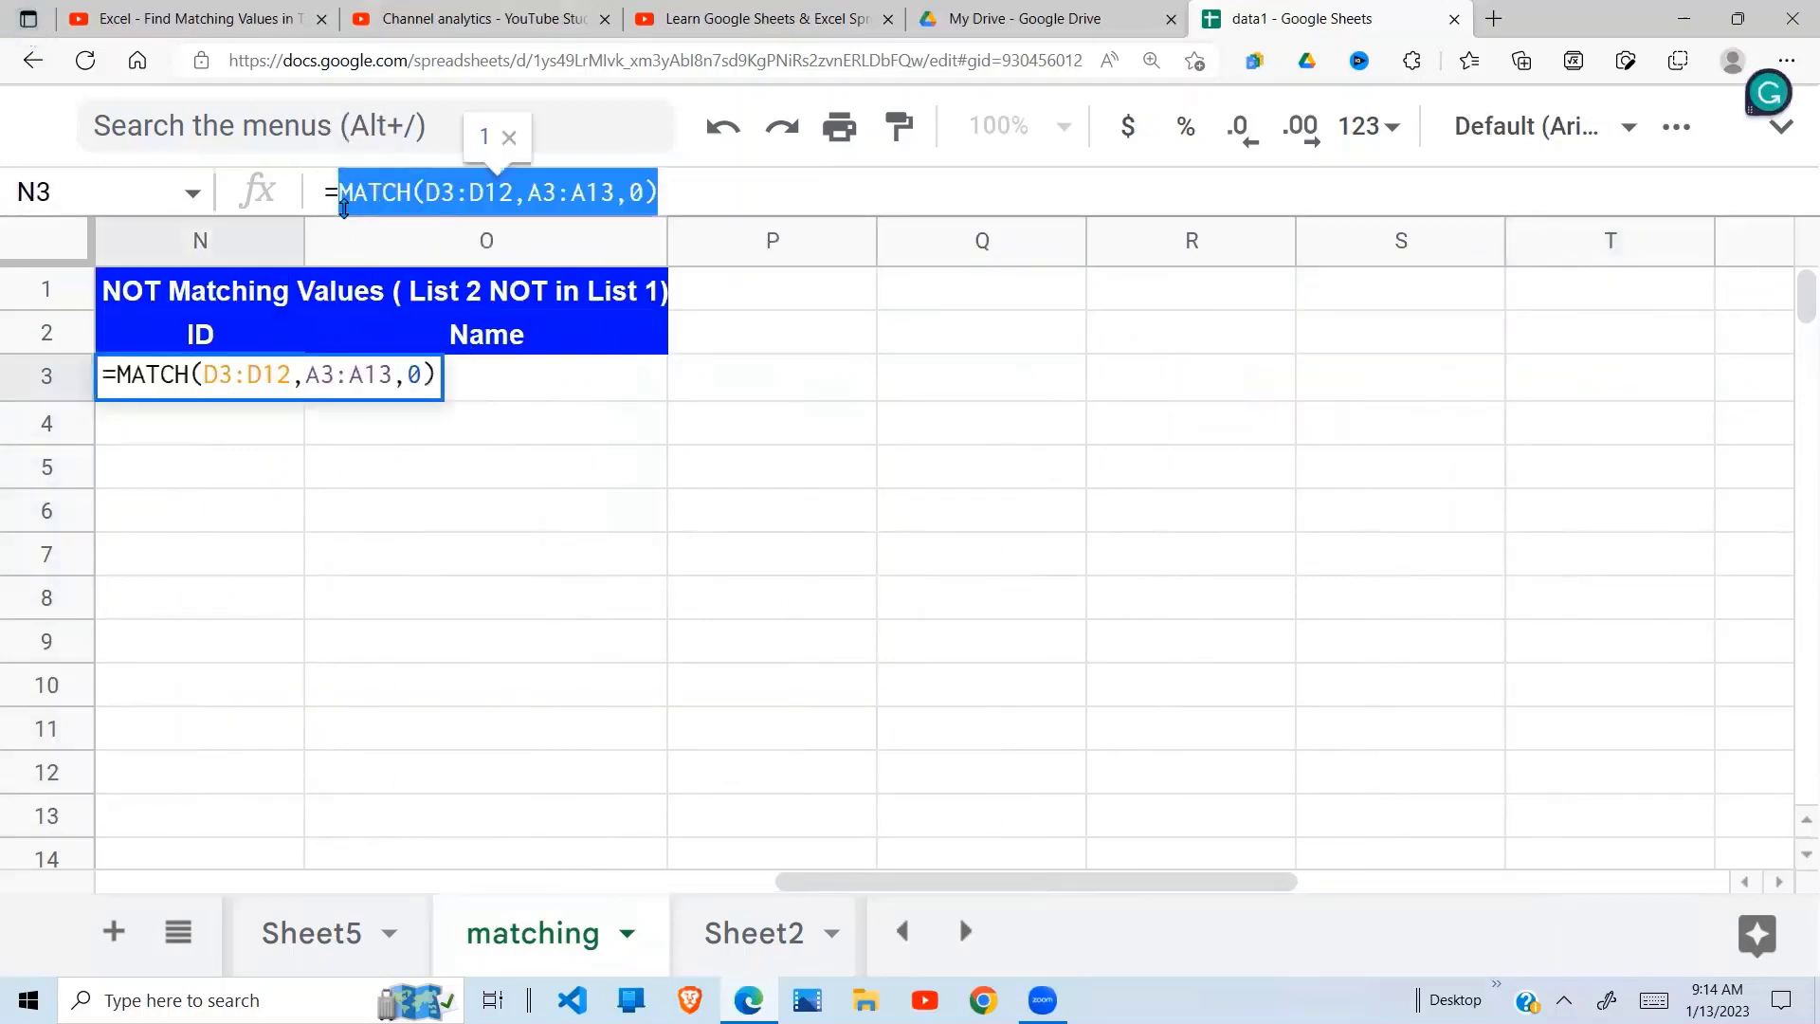
pyautogui.hotkey('ctrl', 'shift', 'Return')
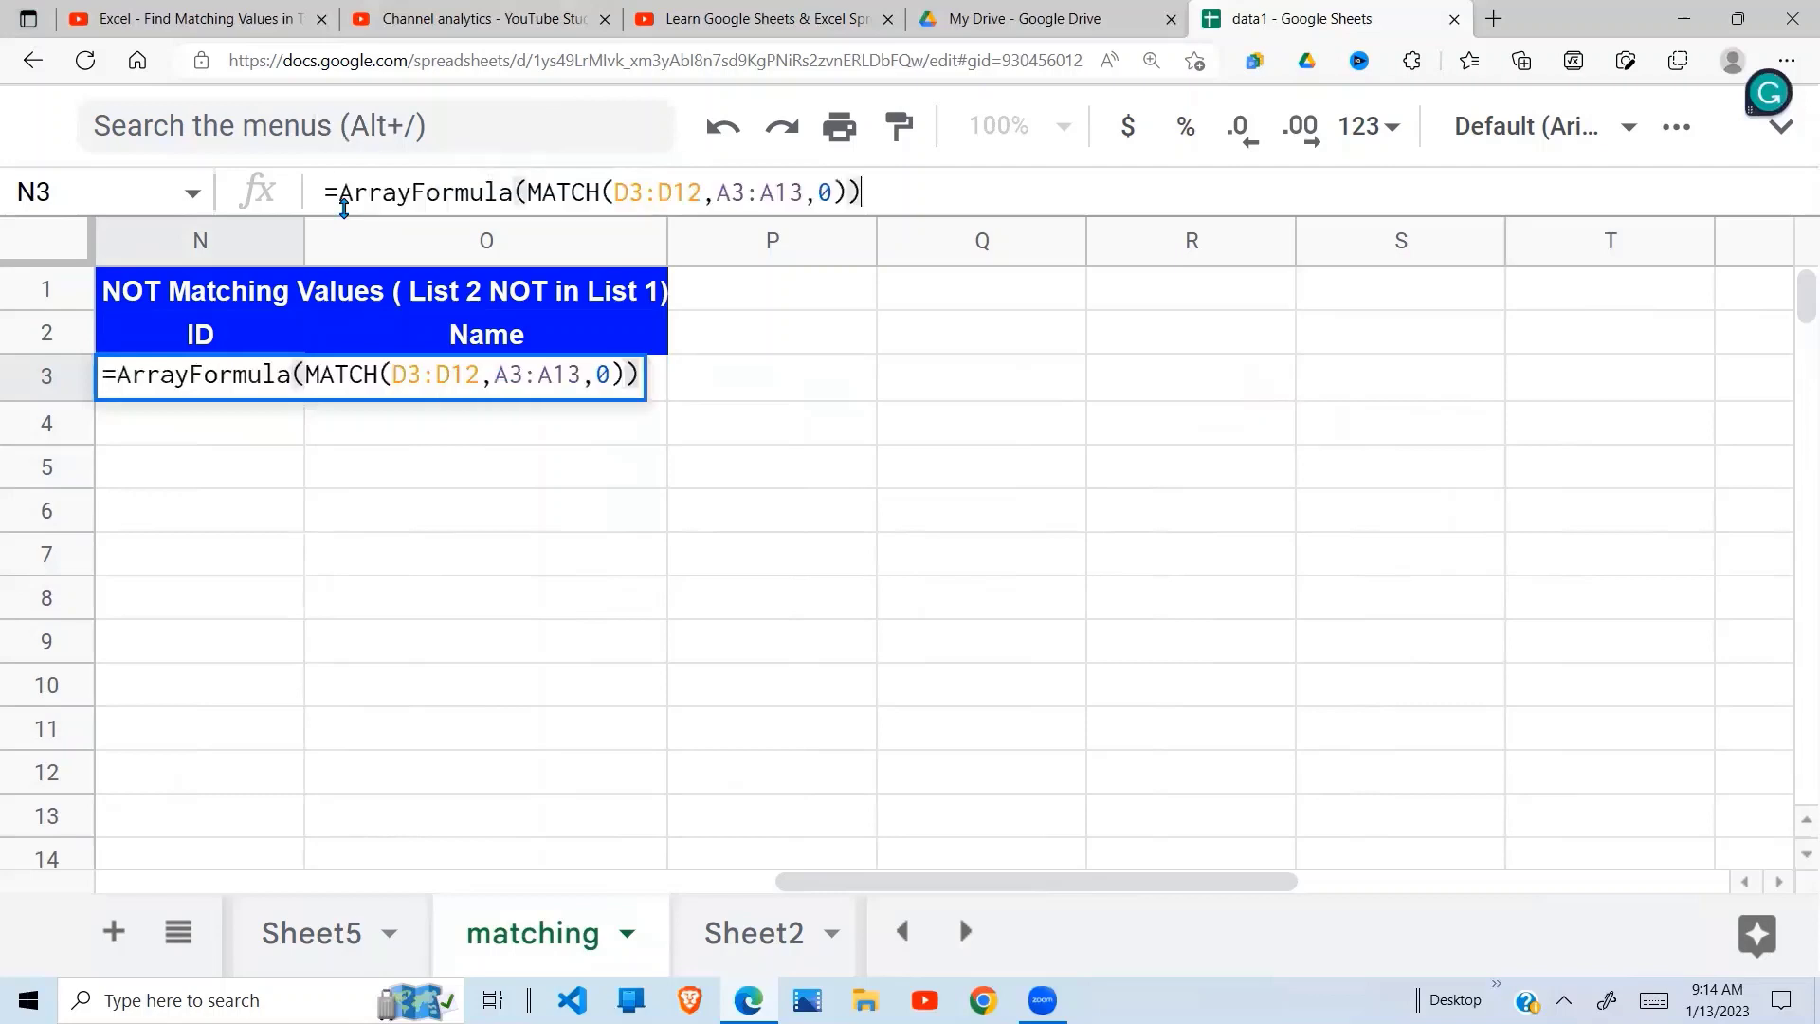
pyautogui.press('Return')
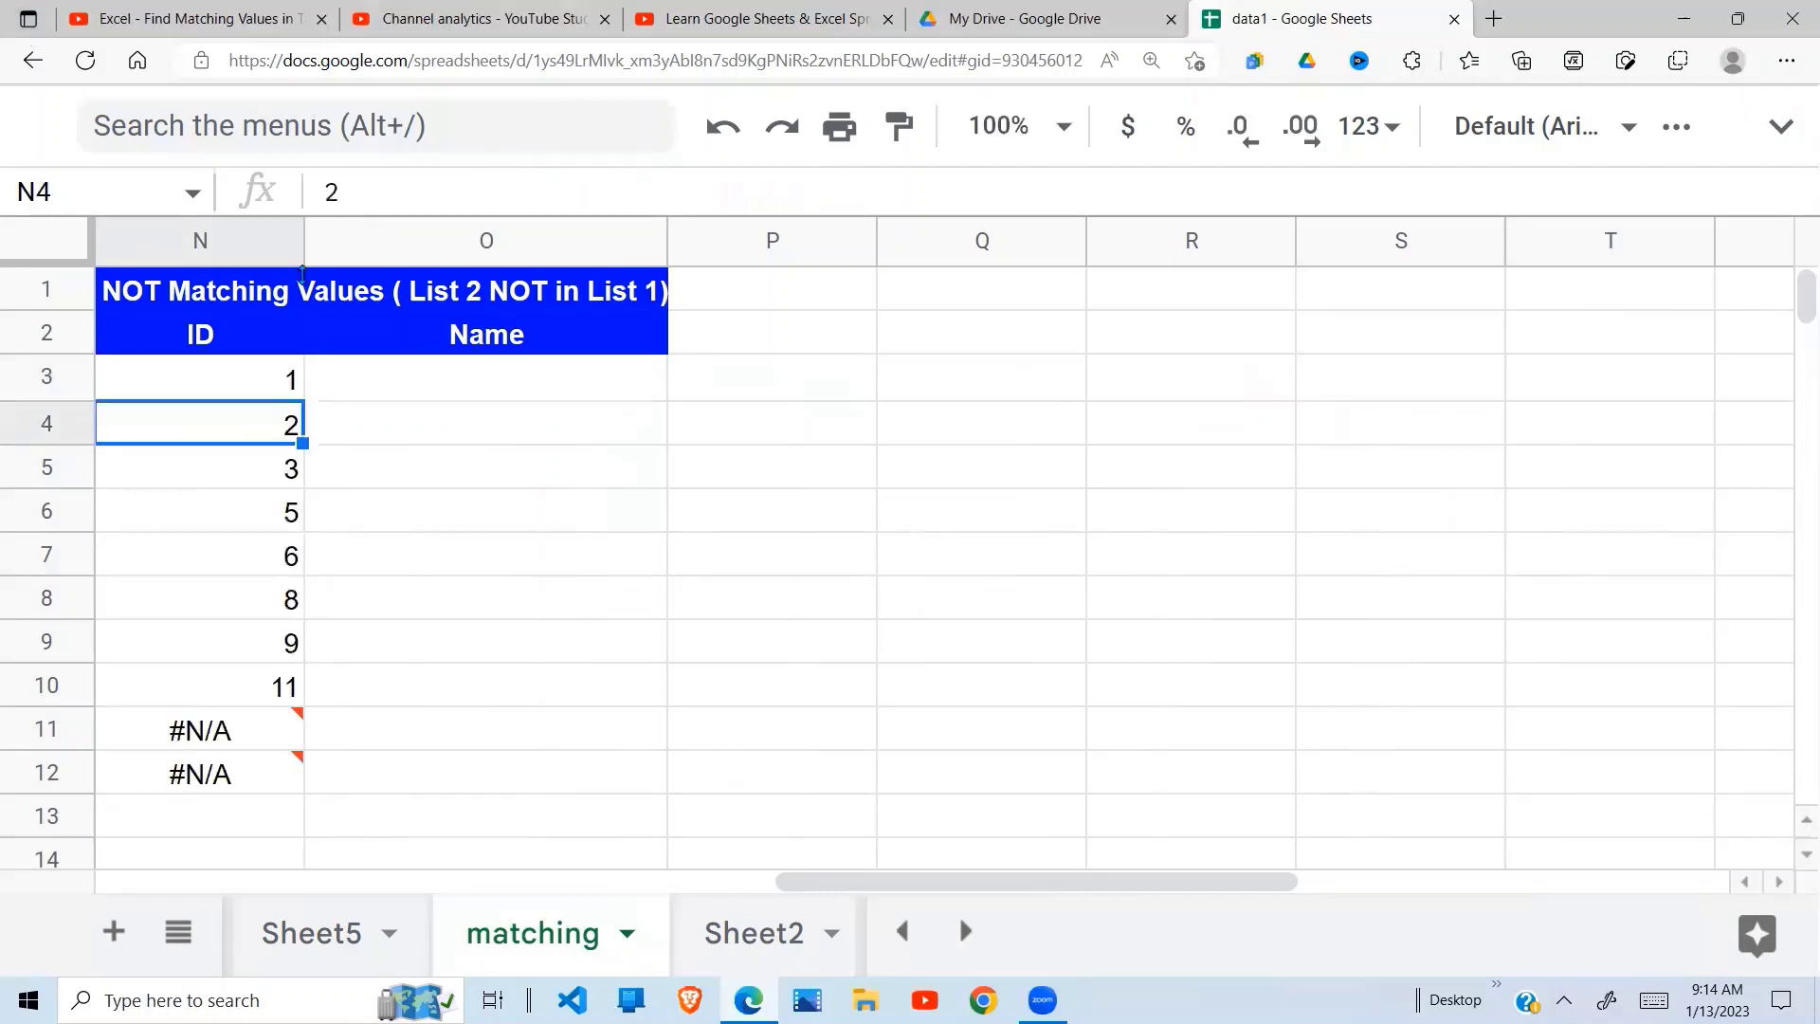
# Inspect the #N/A errors in N11 and N12 for List 2 IDs 21 and 22
pyautogui.click(269, 654)
pyautogui.click(289, 725)
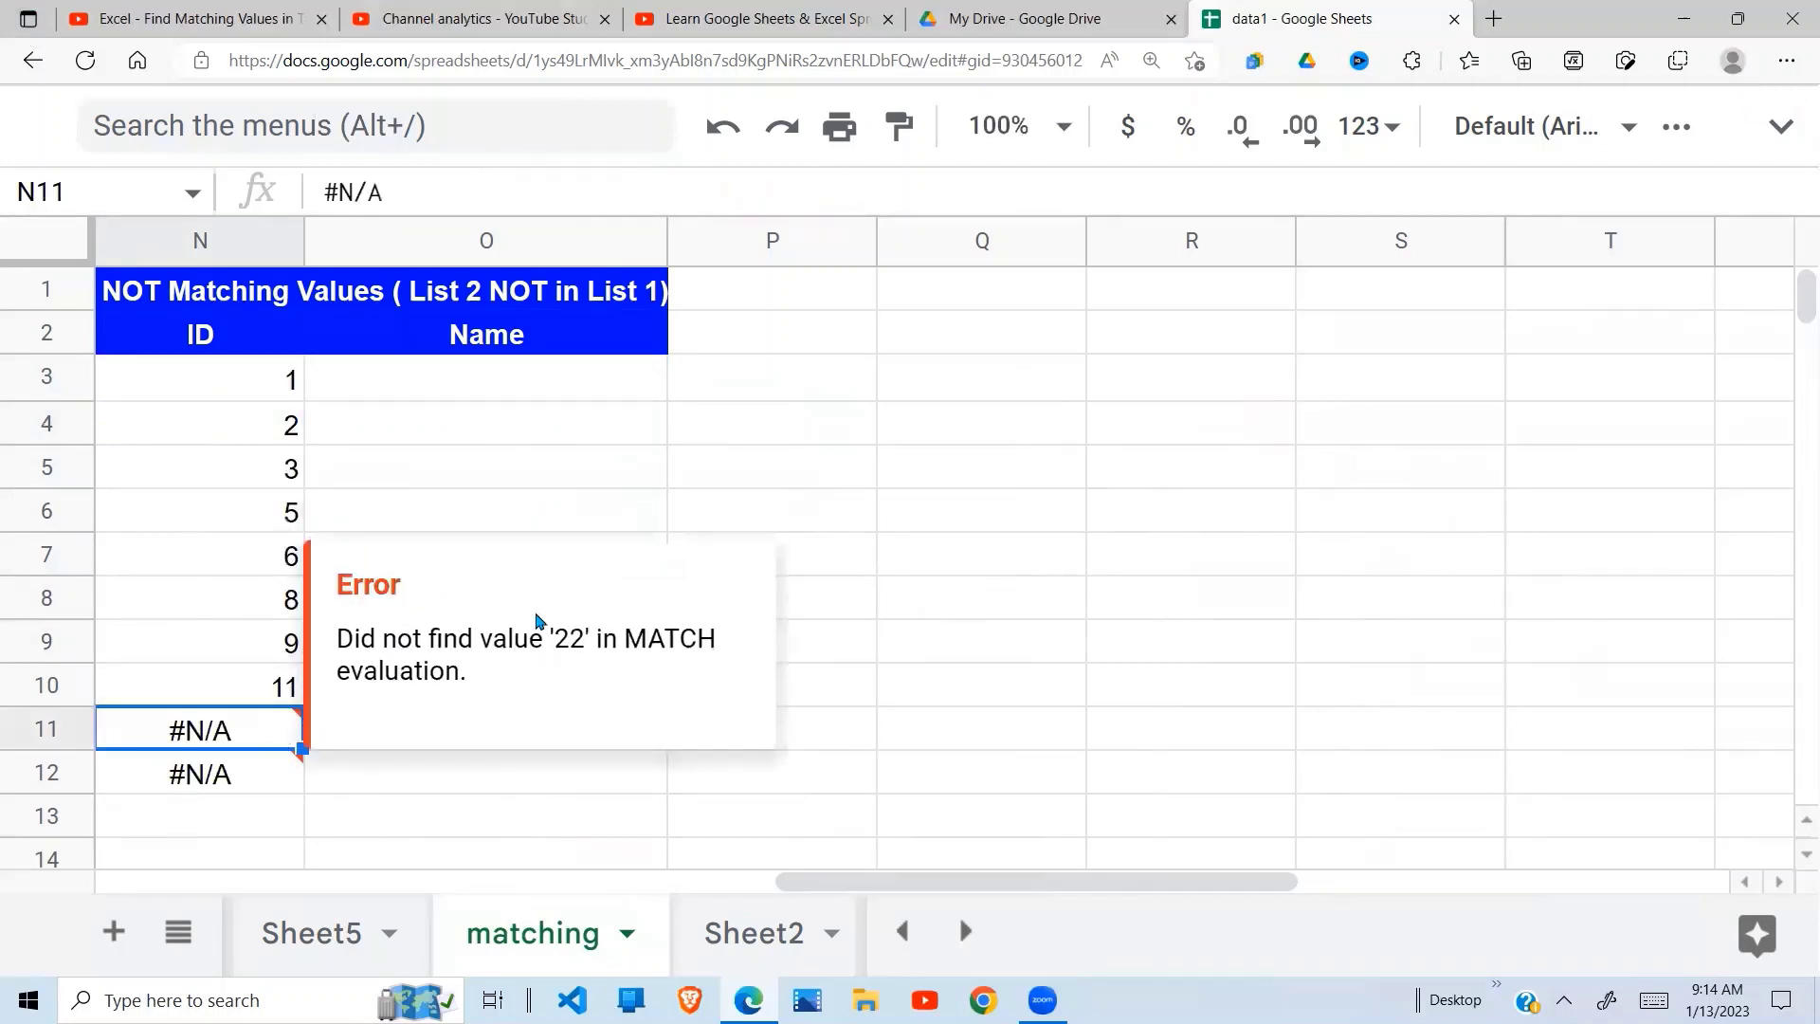
pyautogui.click(228, 795)
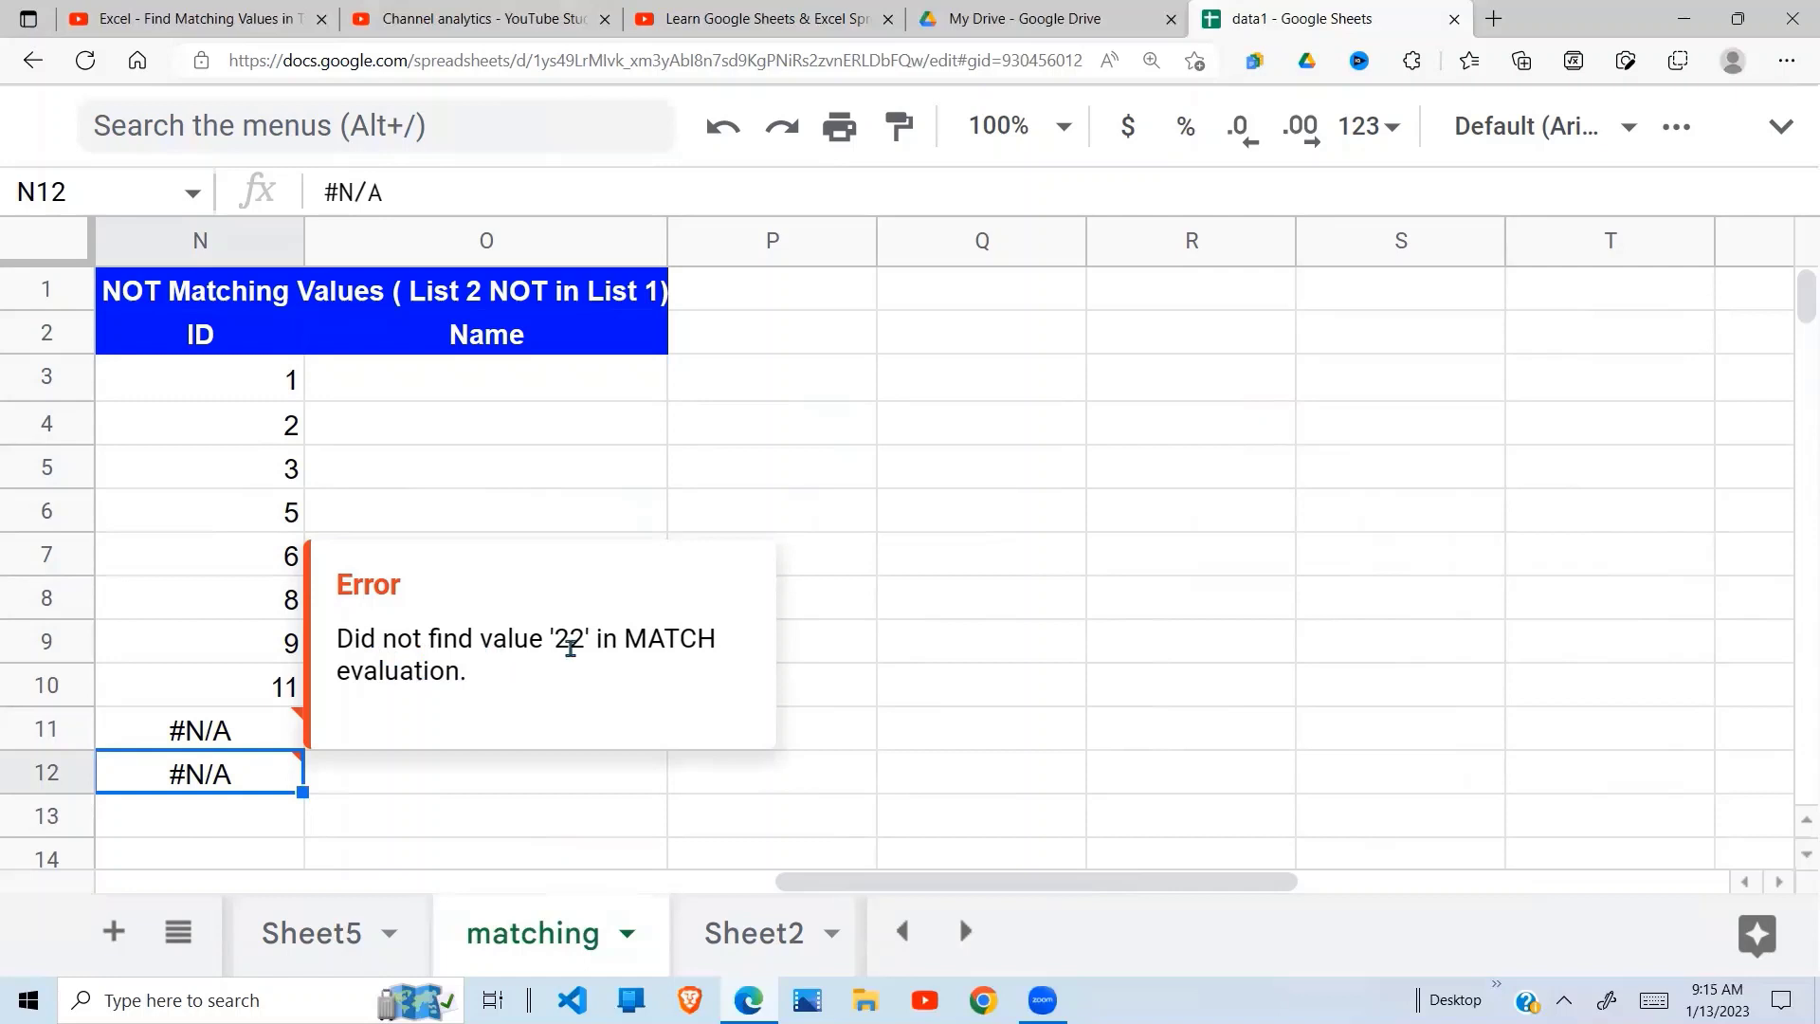
pyautogui.click(261, 738)
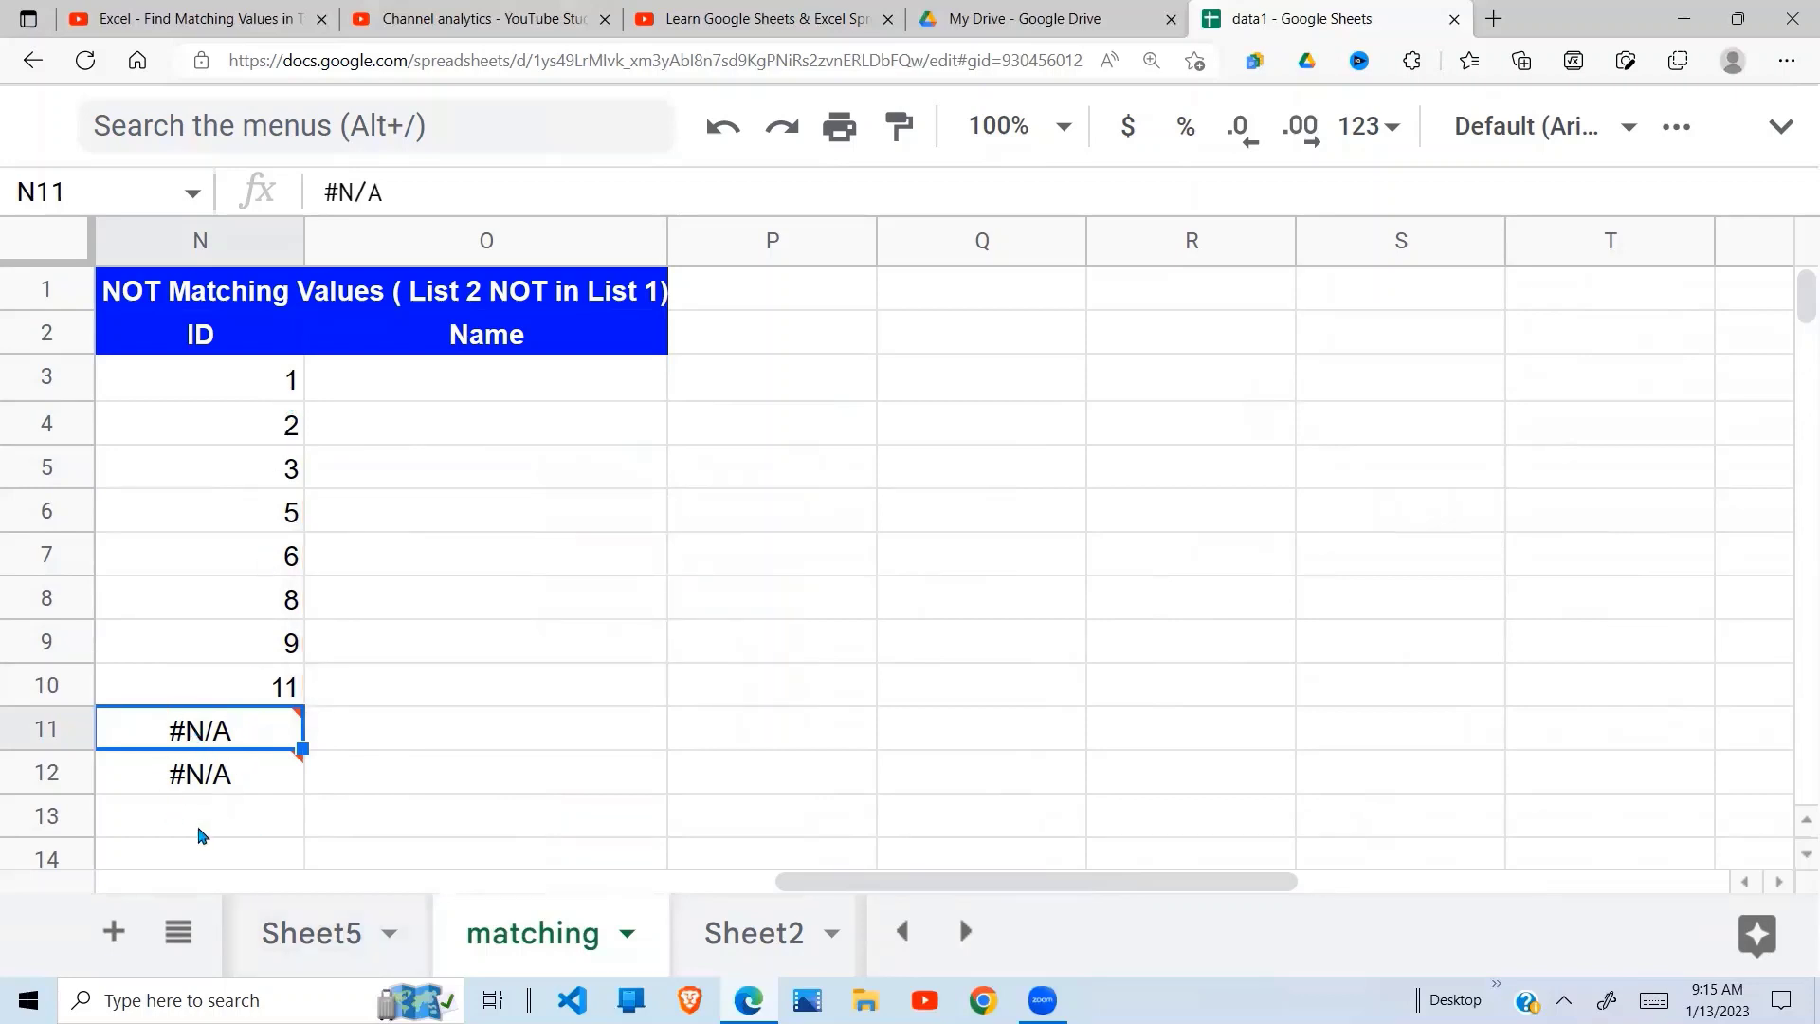
pyautogui.moveTo(219, 747)
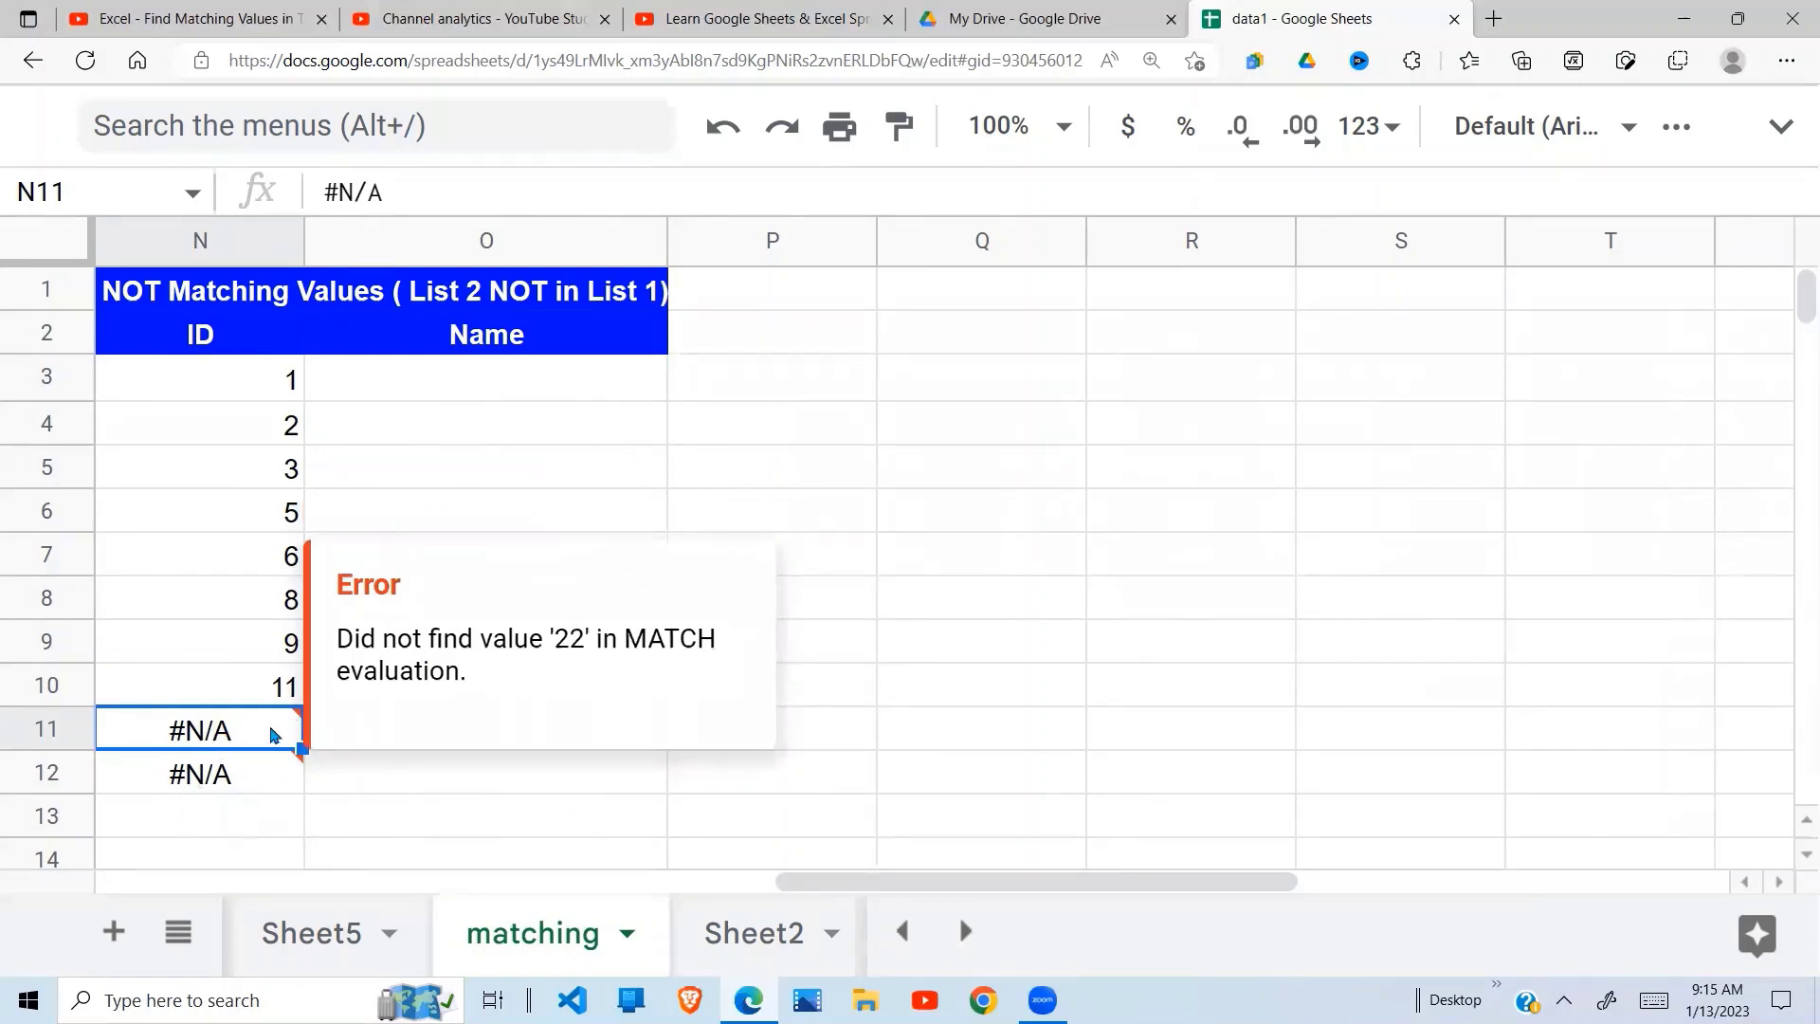
pyautogui.click(286, 389)
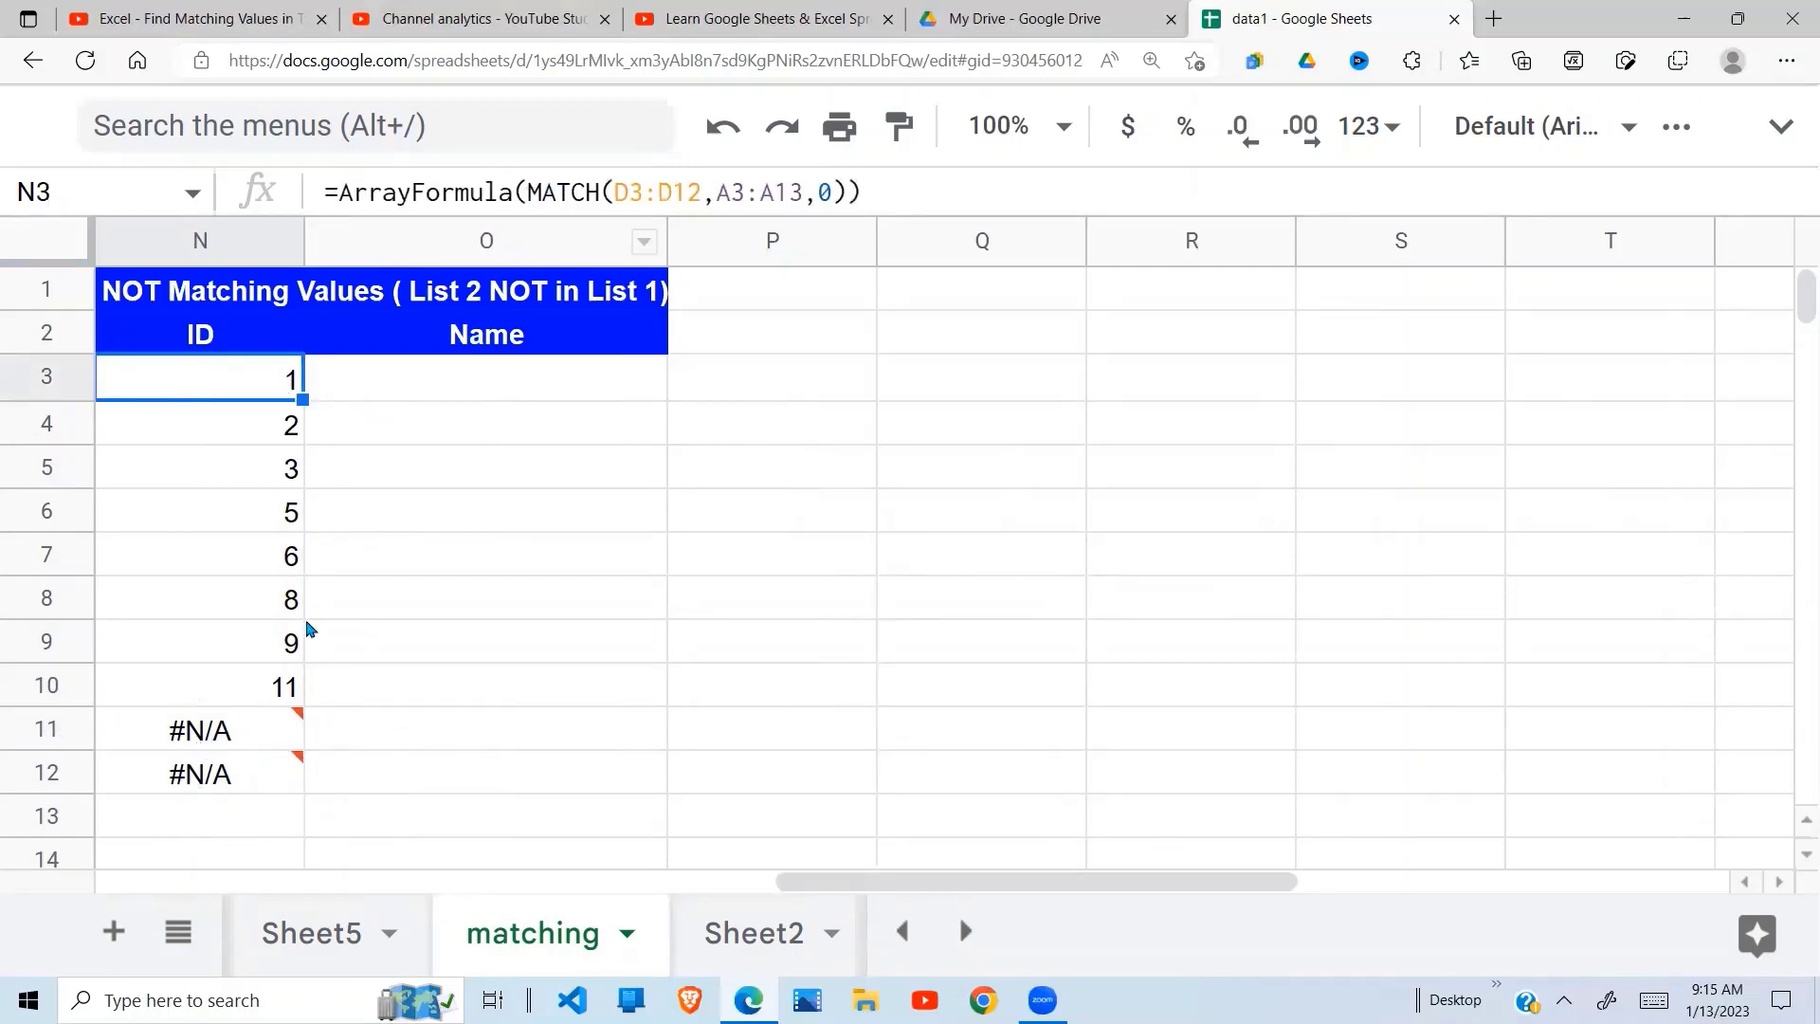
pyautogui.moveTo(180, 740)
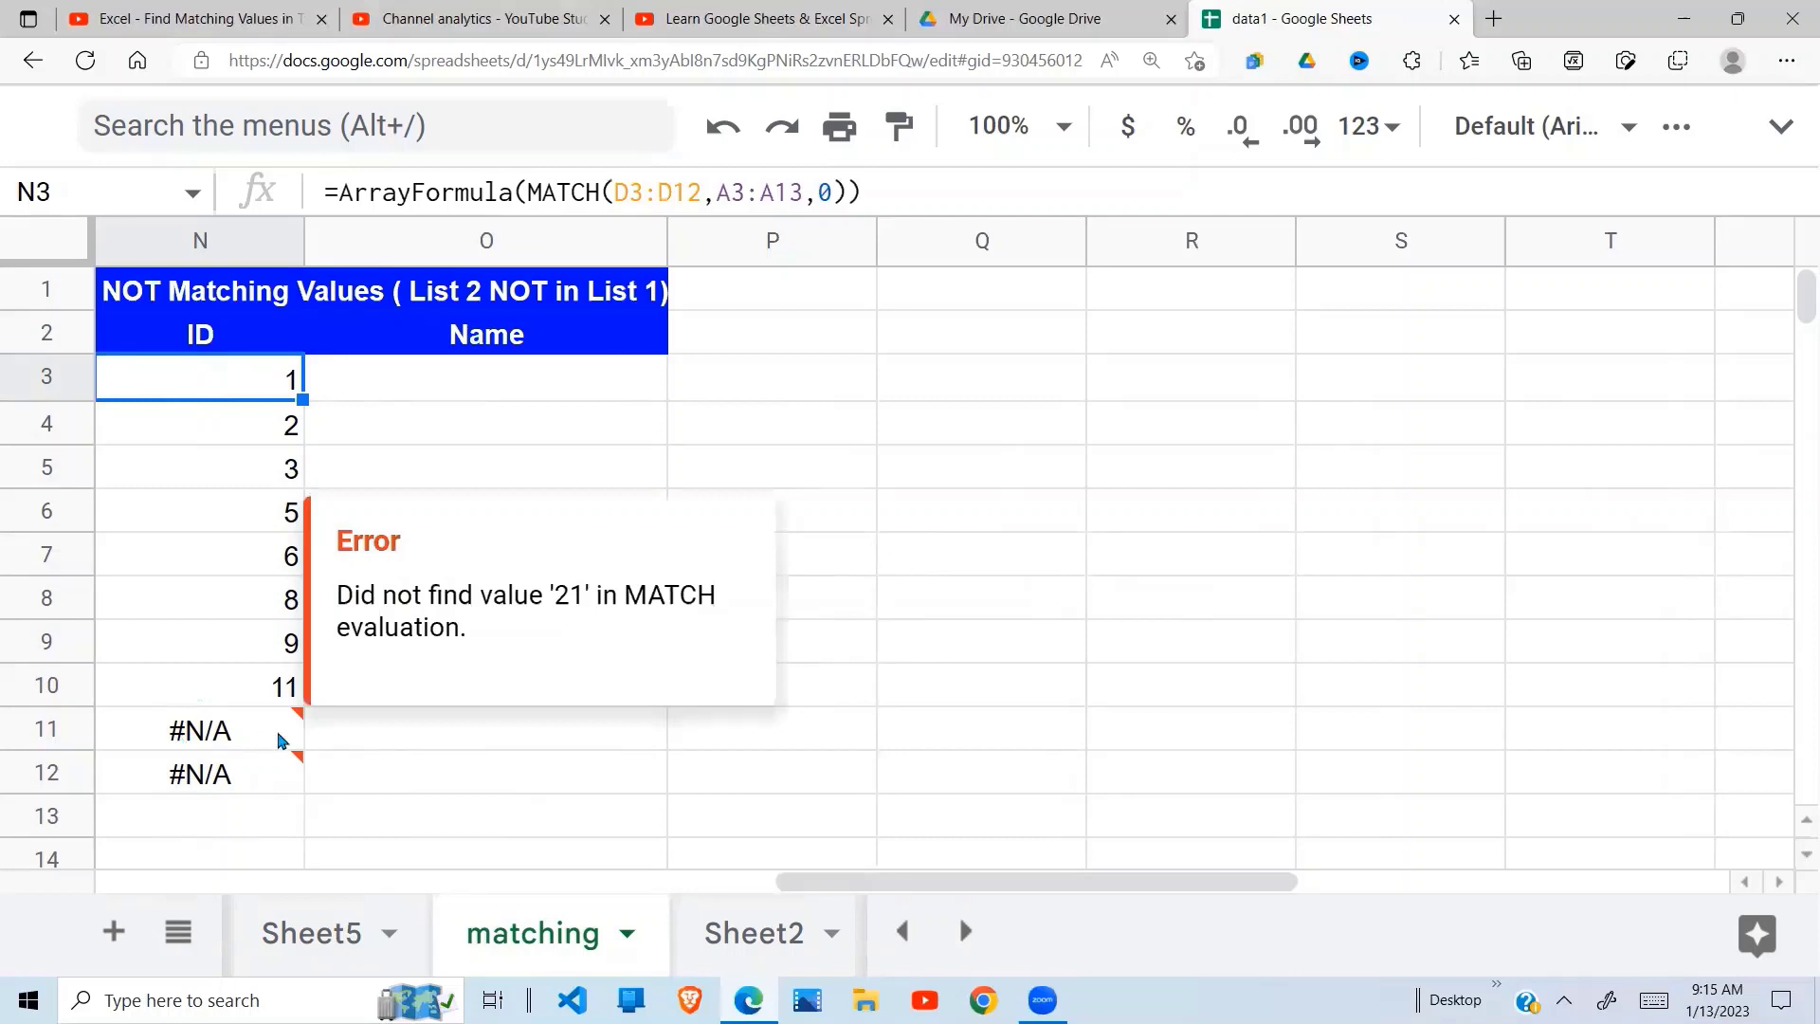
# Wrap N3's MATCH in ISNA inside the ArrayFormula
pyautogui.click(527, 193)
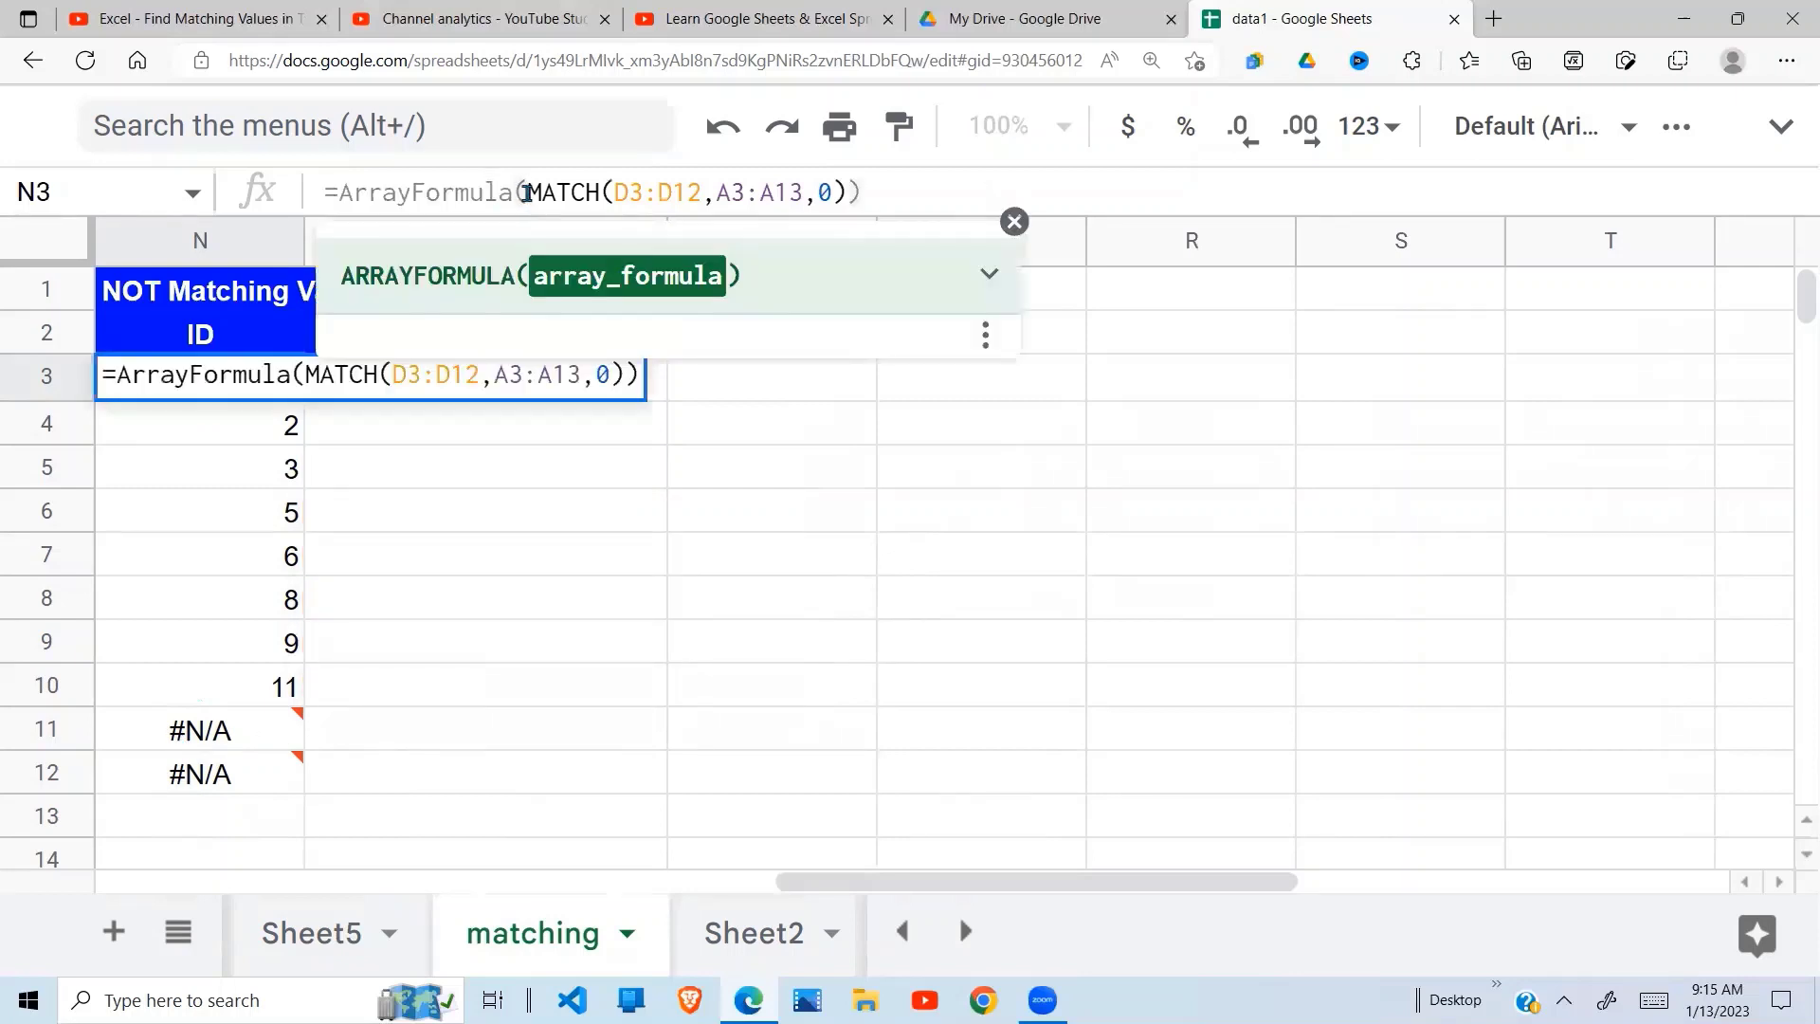
pyautogui.write('IS')
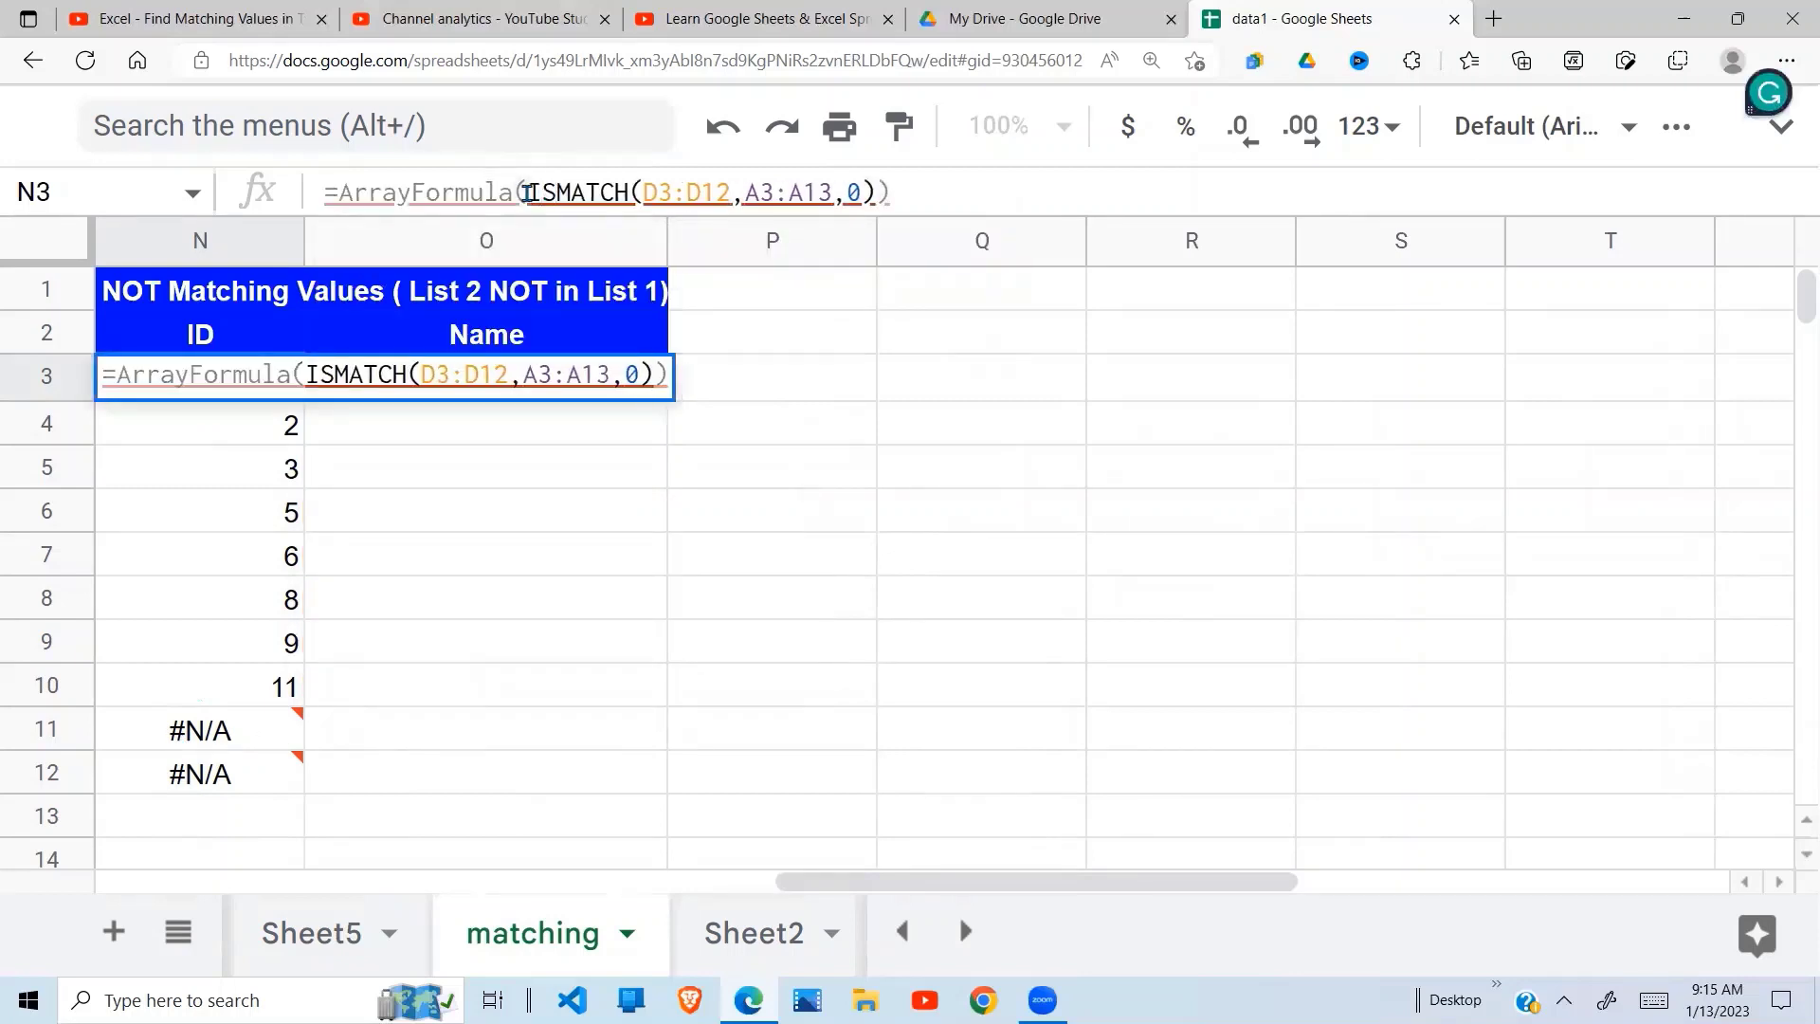
pyautogui.write('NA(')
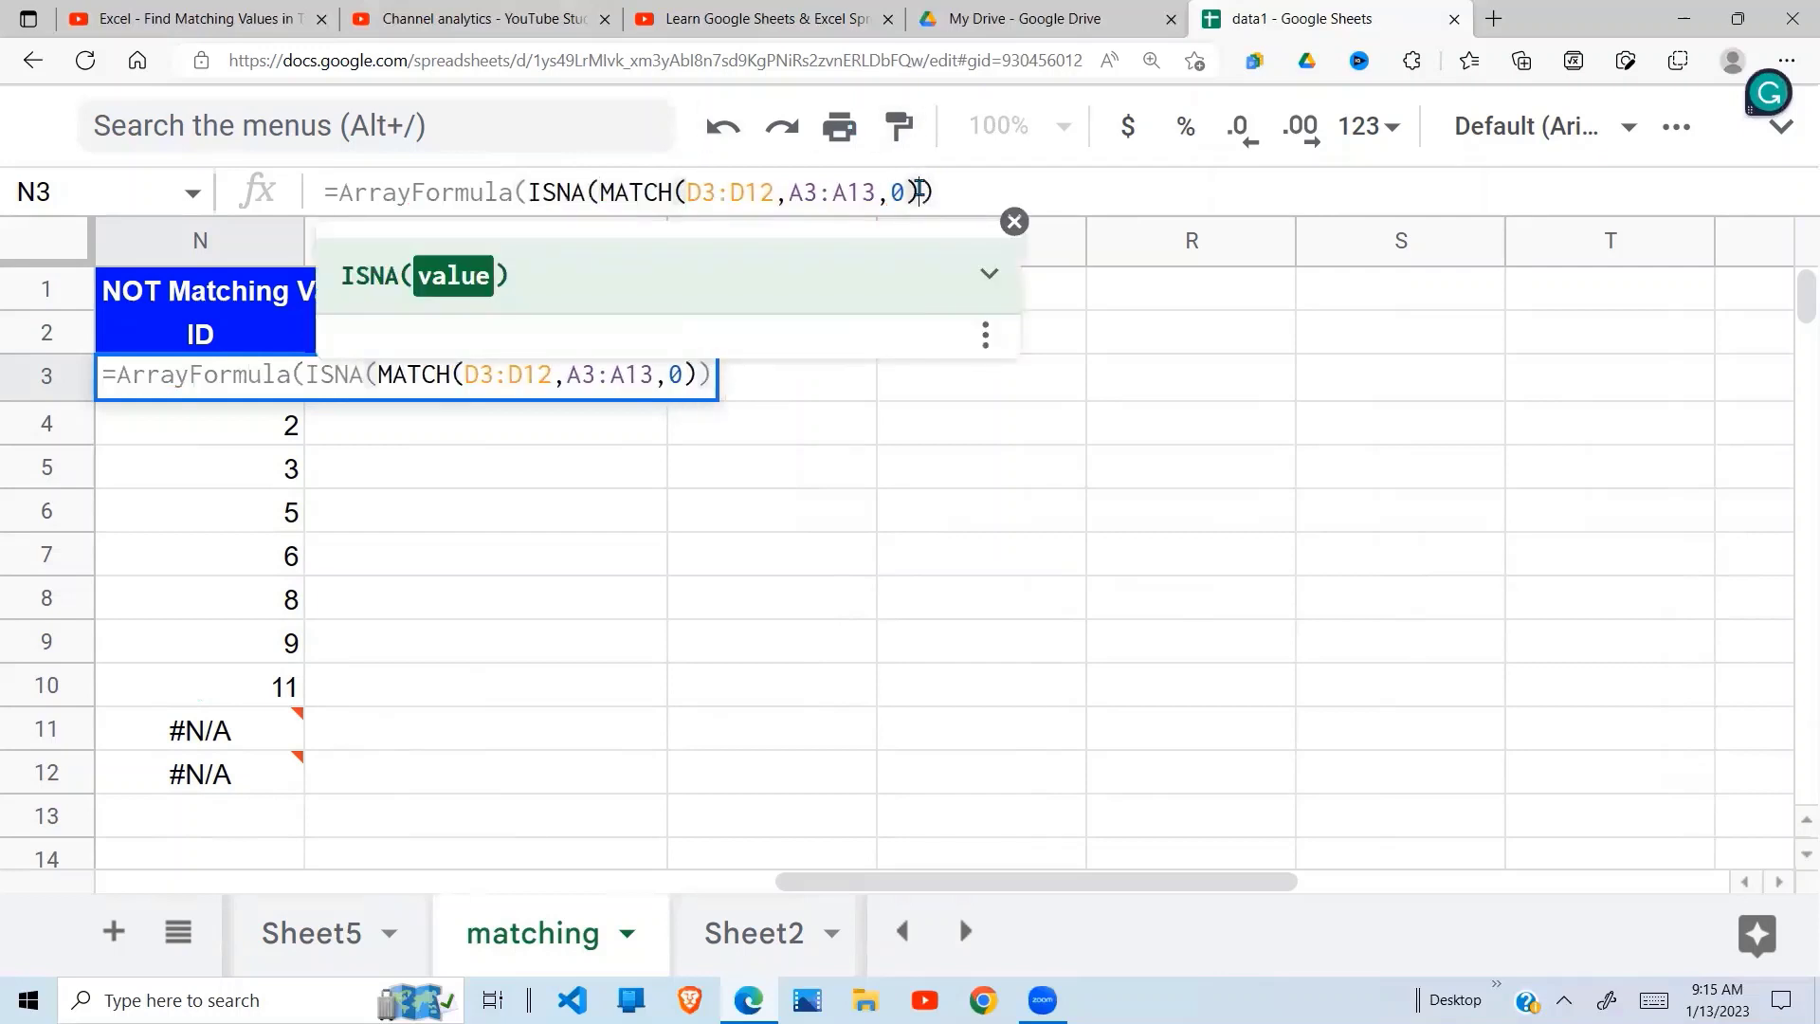
pyautogui.write(')')
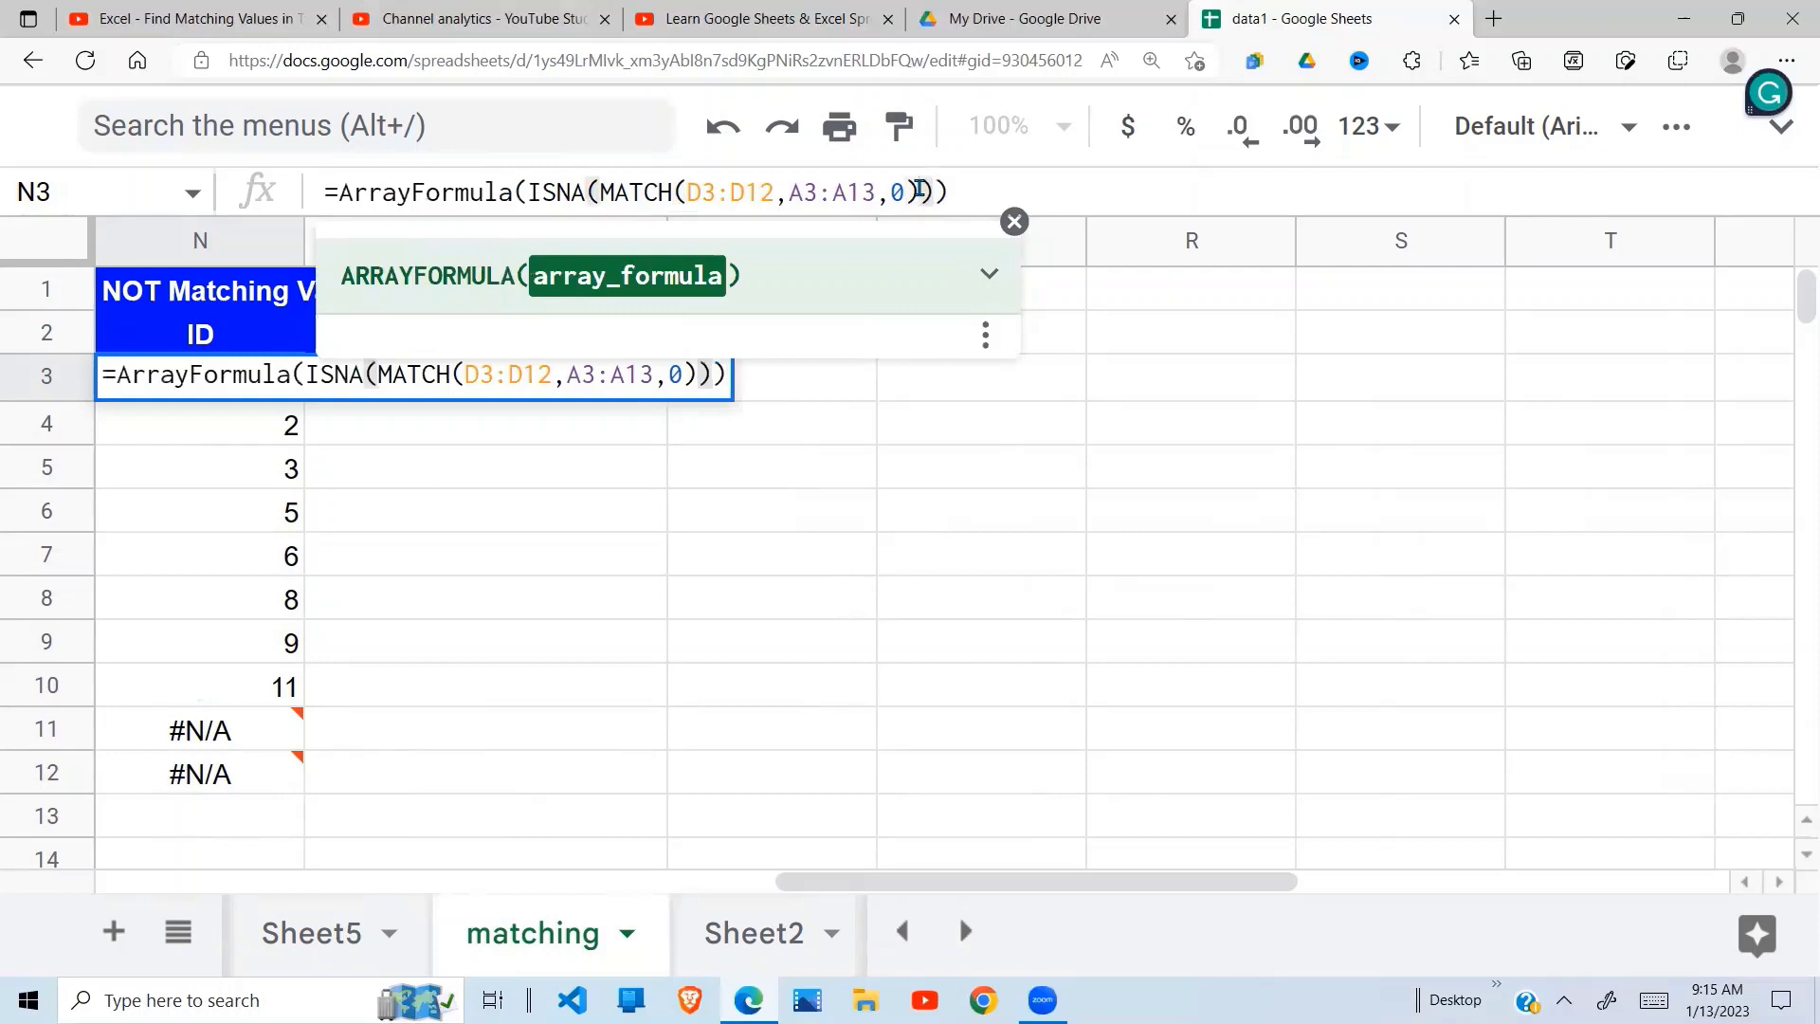
pyautogui.press('Return')
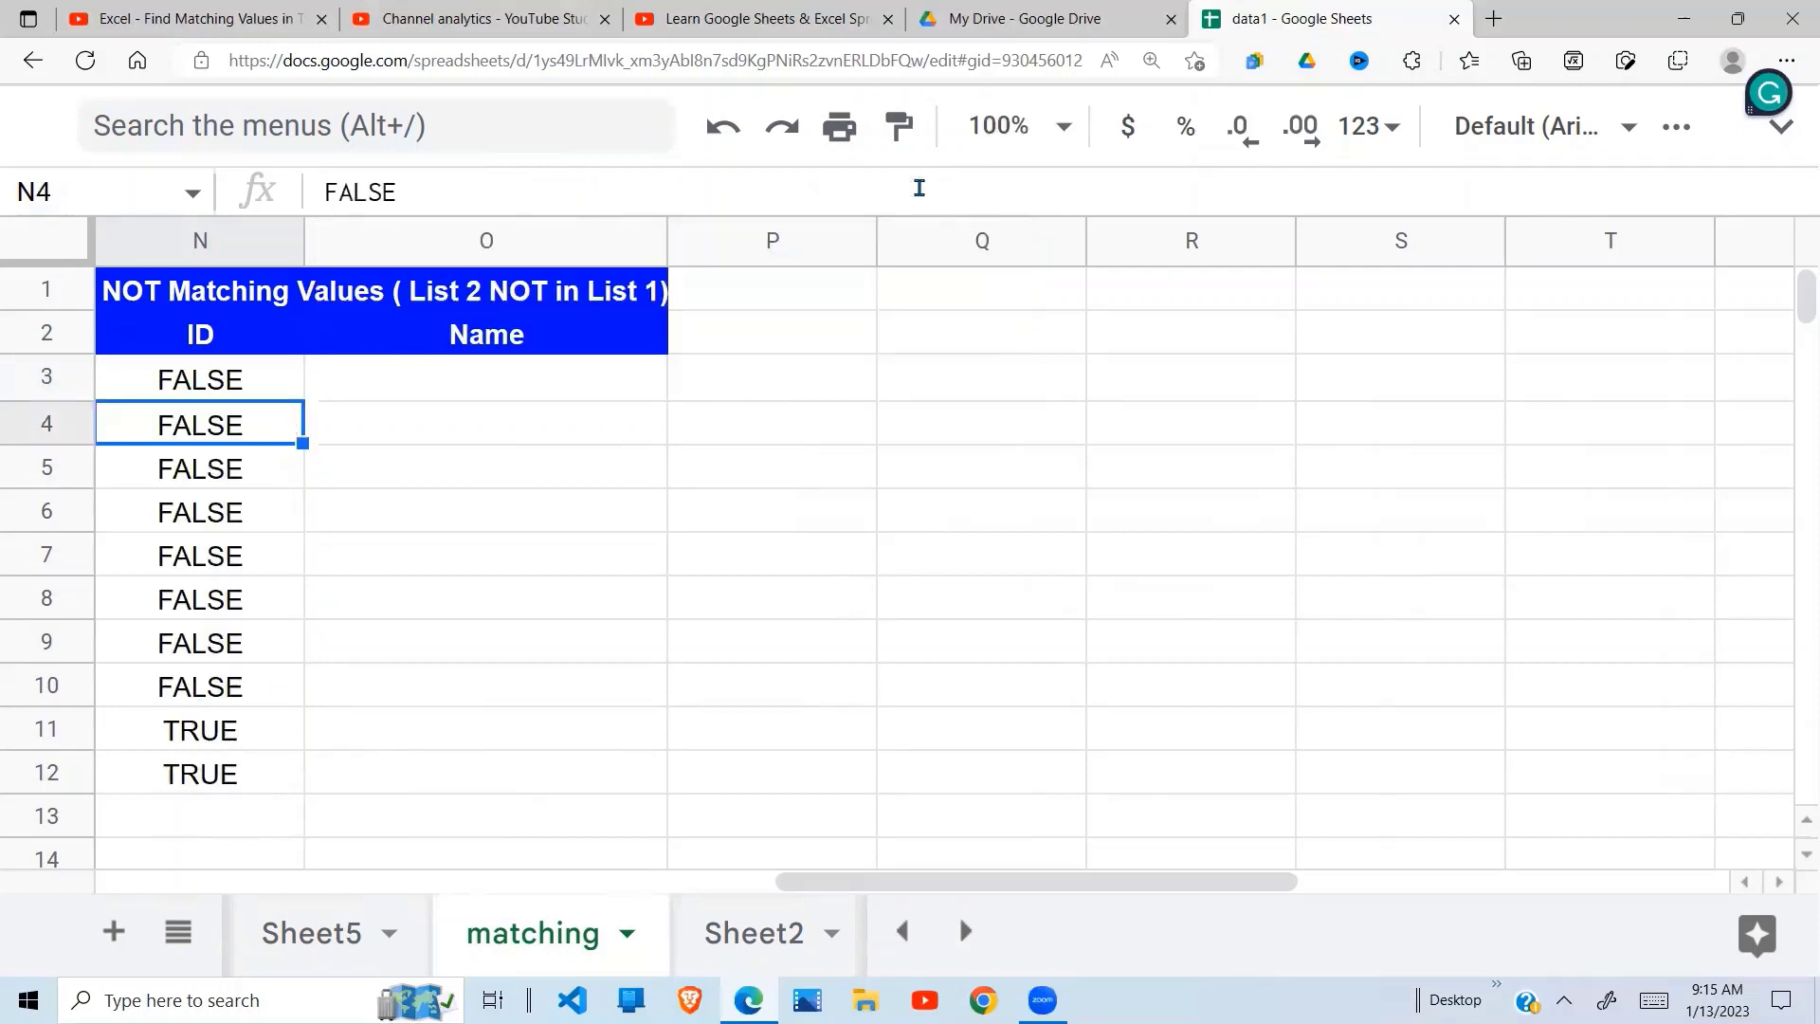
# Check the flags: FALSE in N3:N10 and TRUE in N11:N12
pyautogui.click(328, 607)
pyautogui.moveTo(223, 404); pyautogui.dragTo(245, 694)
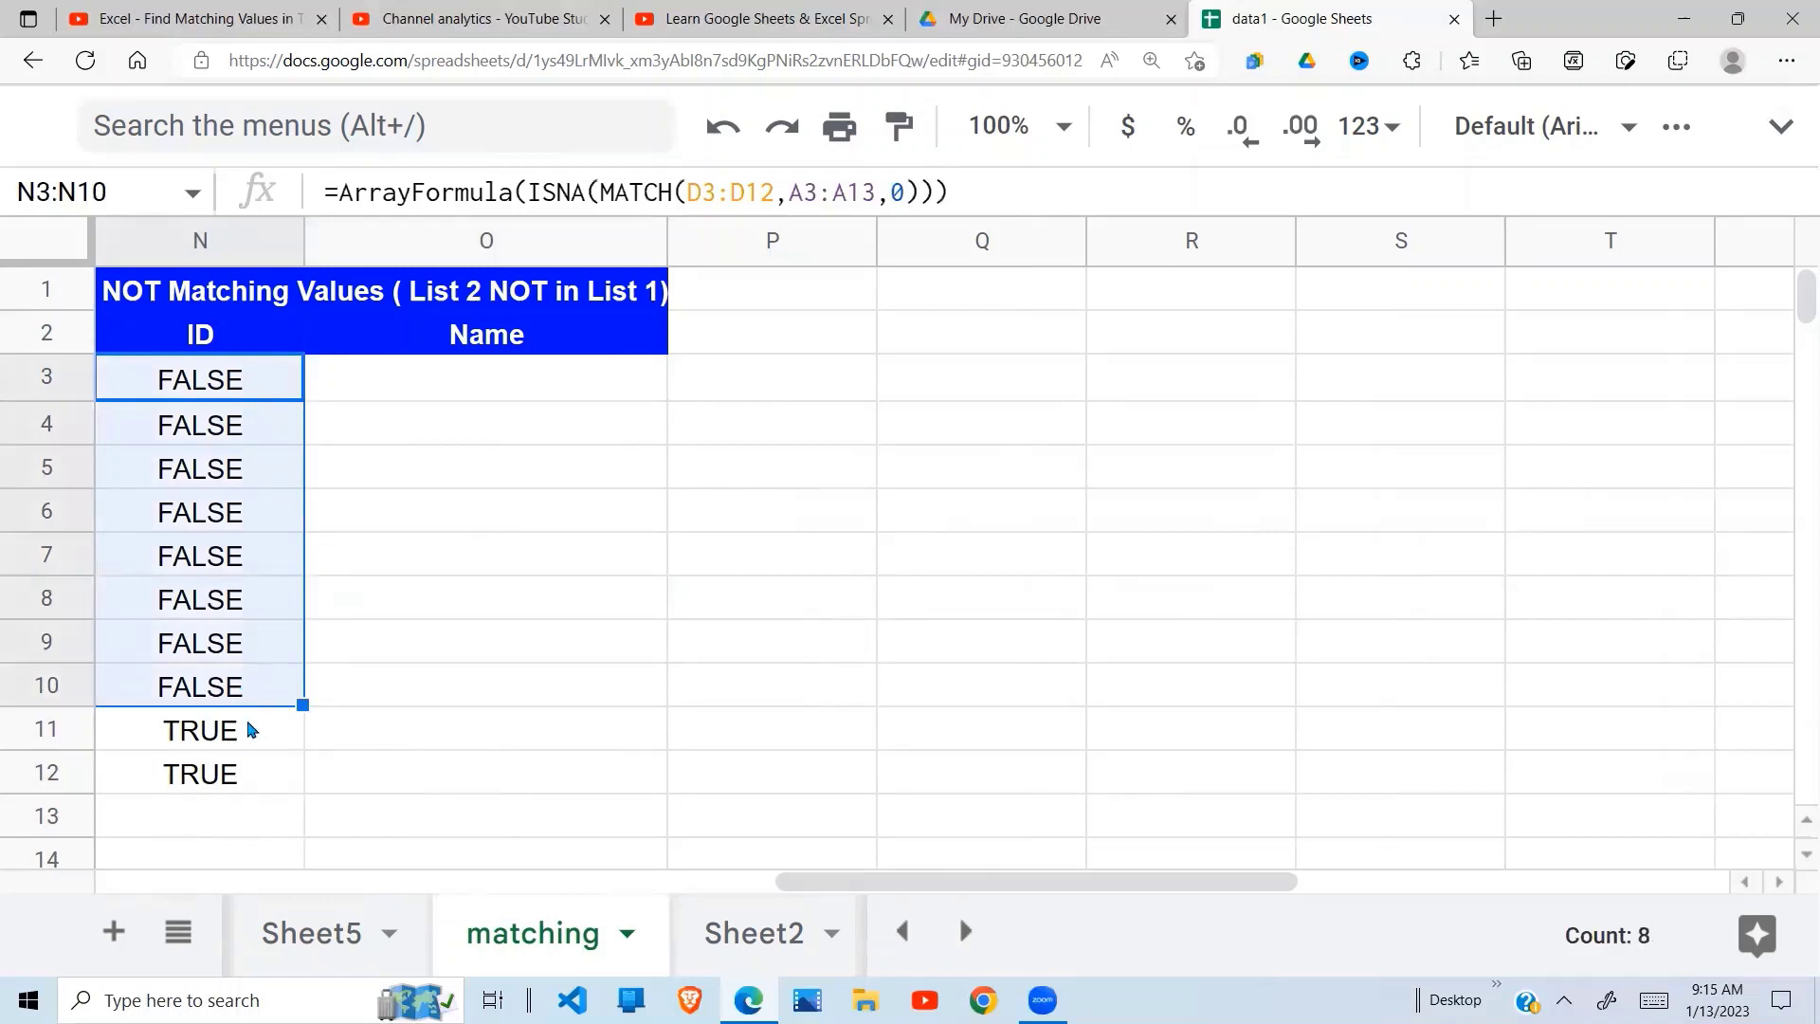
pyautogui.click(251, 734)
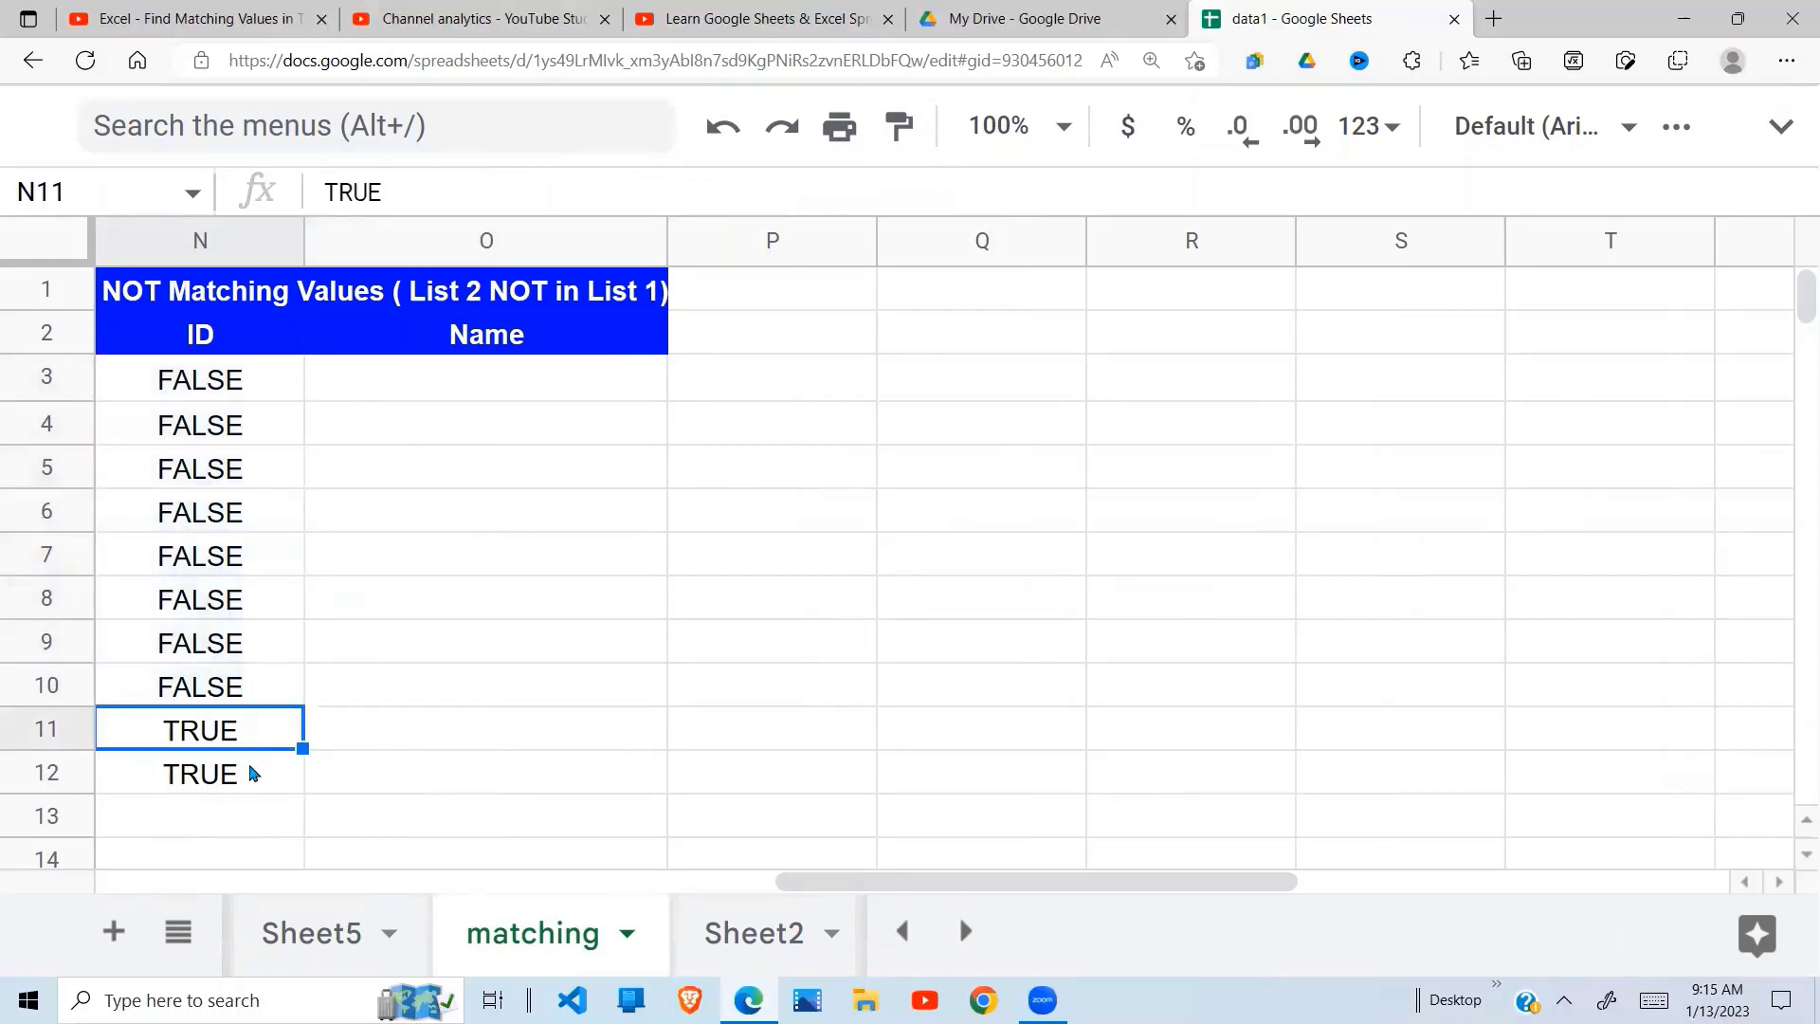
pyautogui.click(254, 776)
pyautogui.moveTo(252, 728); pyautogui.dragTo(252, 781)
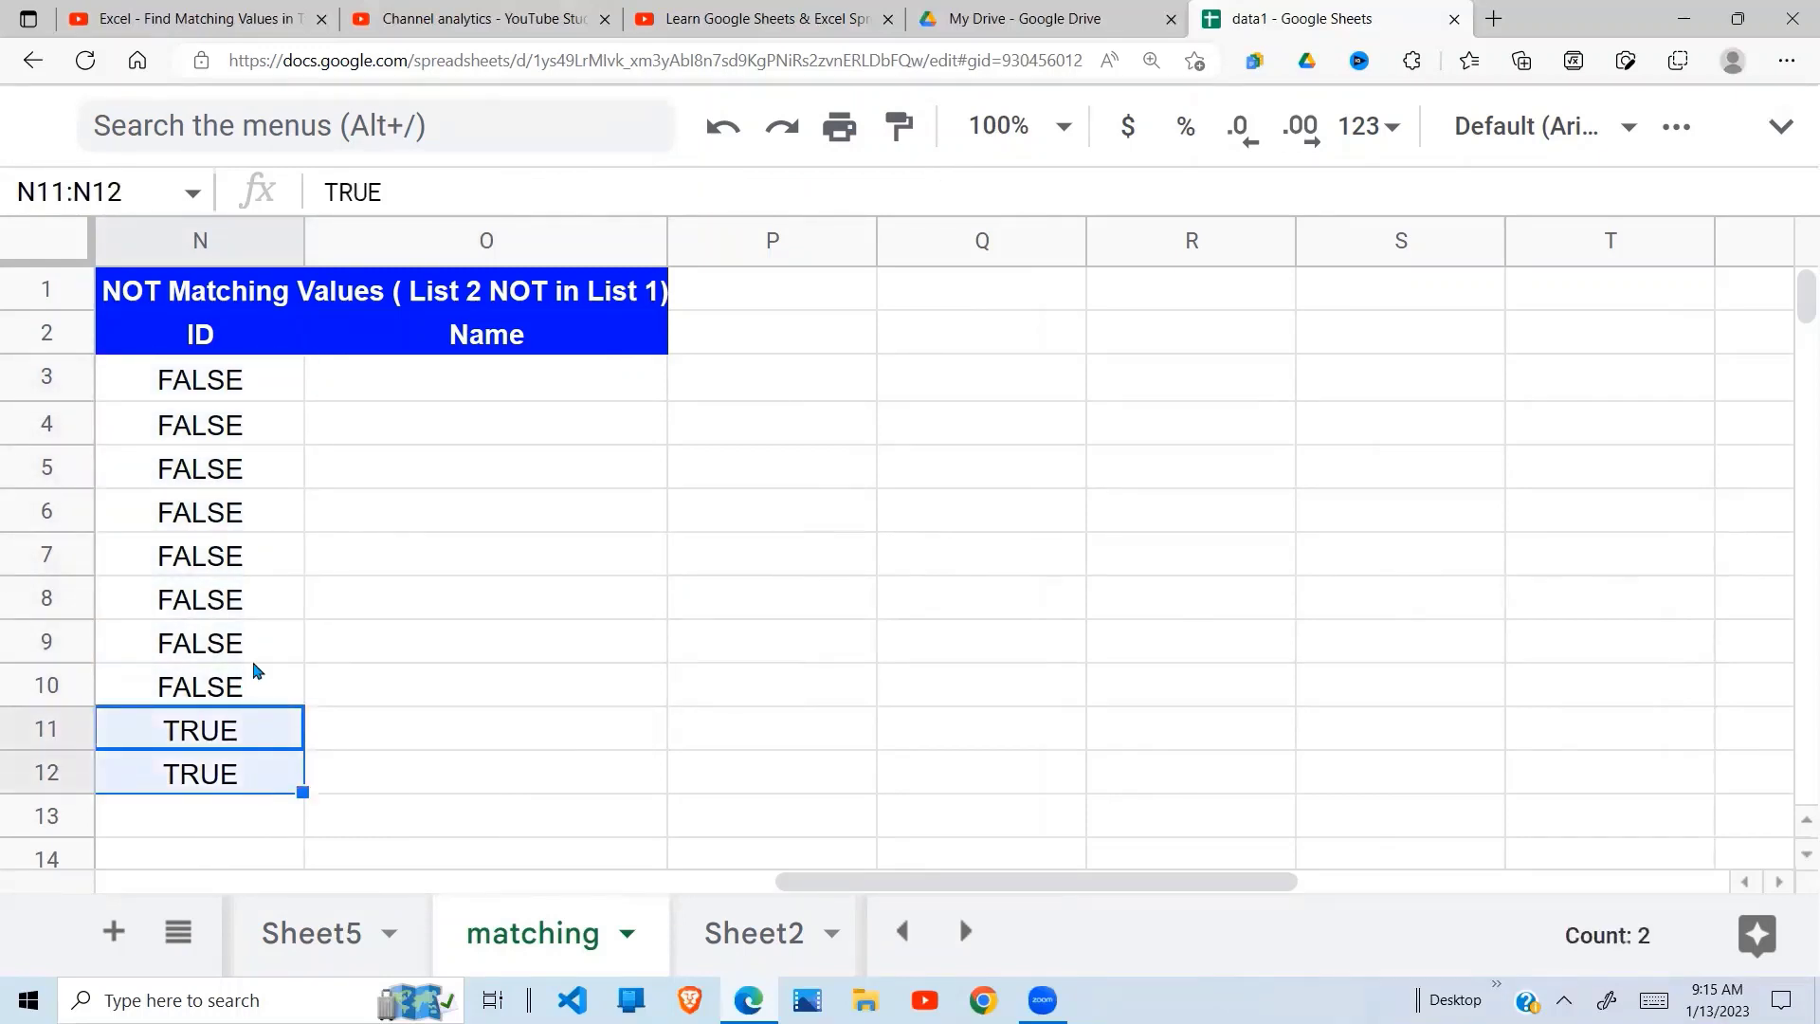
# Select N3's ArrayFormula text in the formula bar for replacement
pyautogui.click(234, 524)
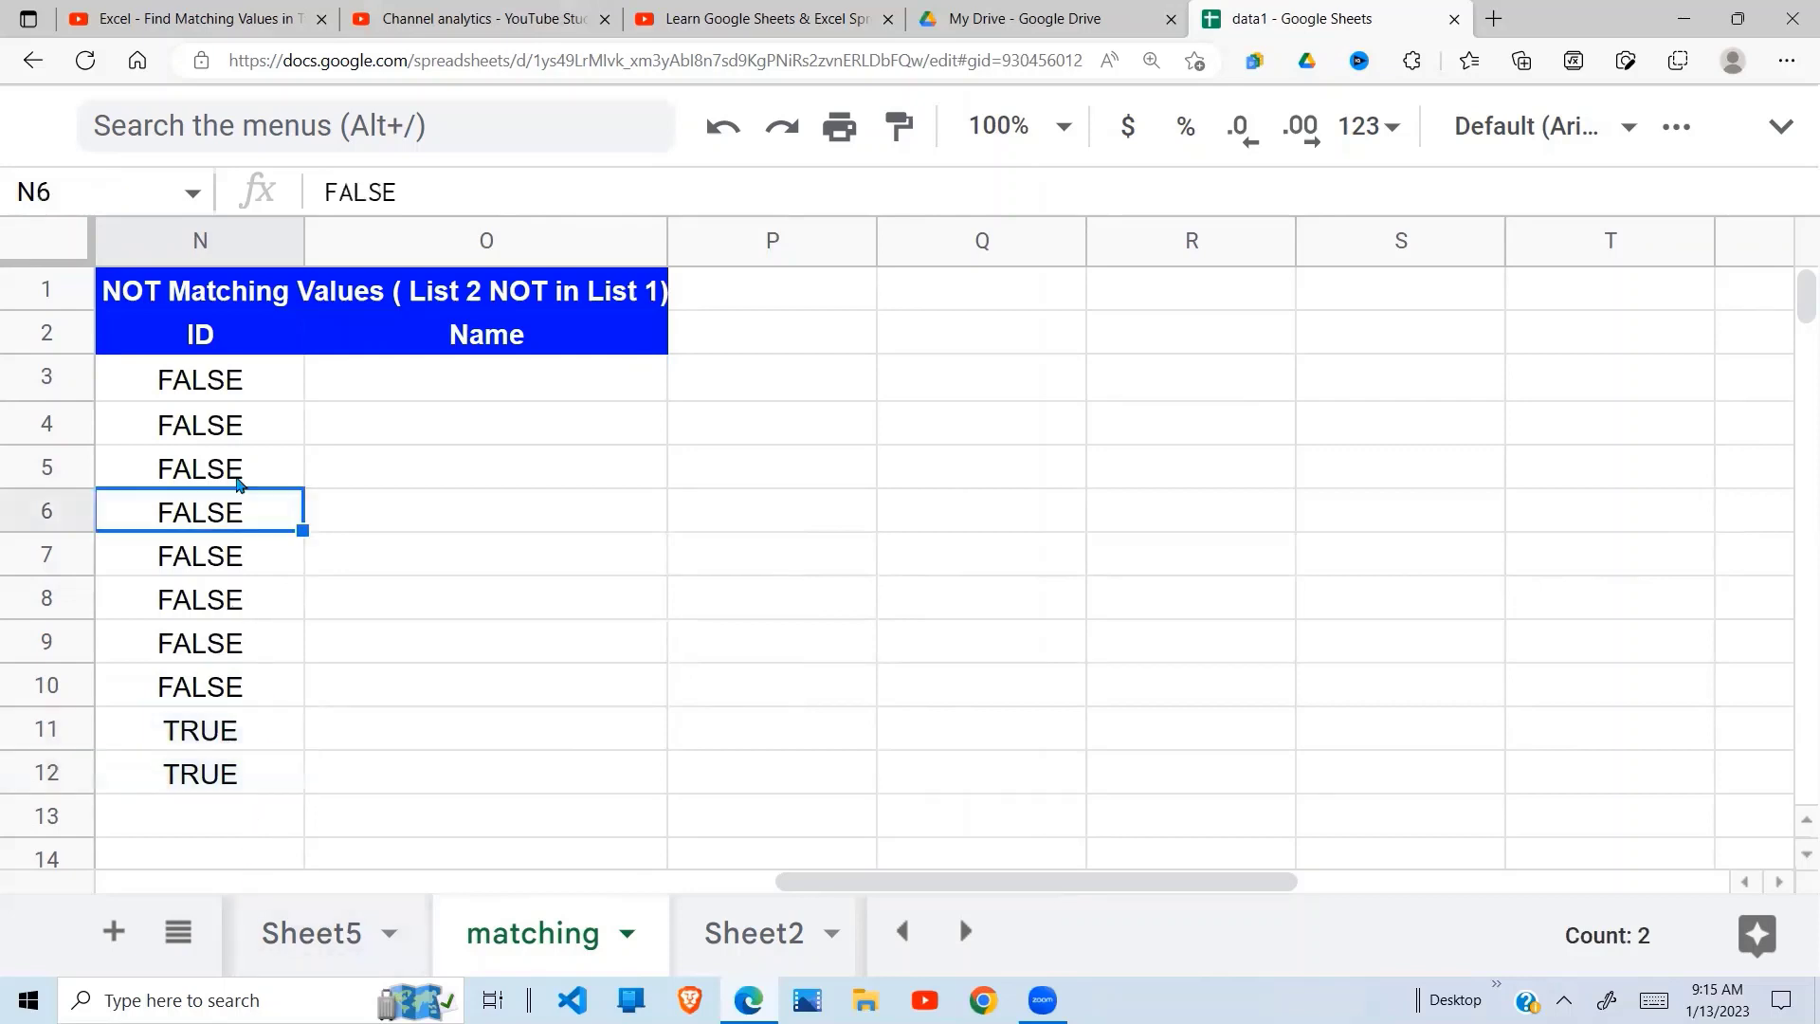
pyautogui.click(239, 387)
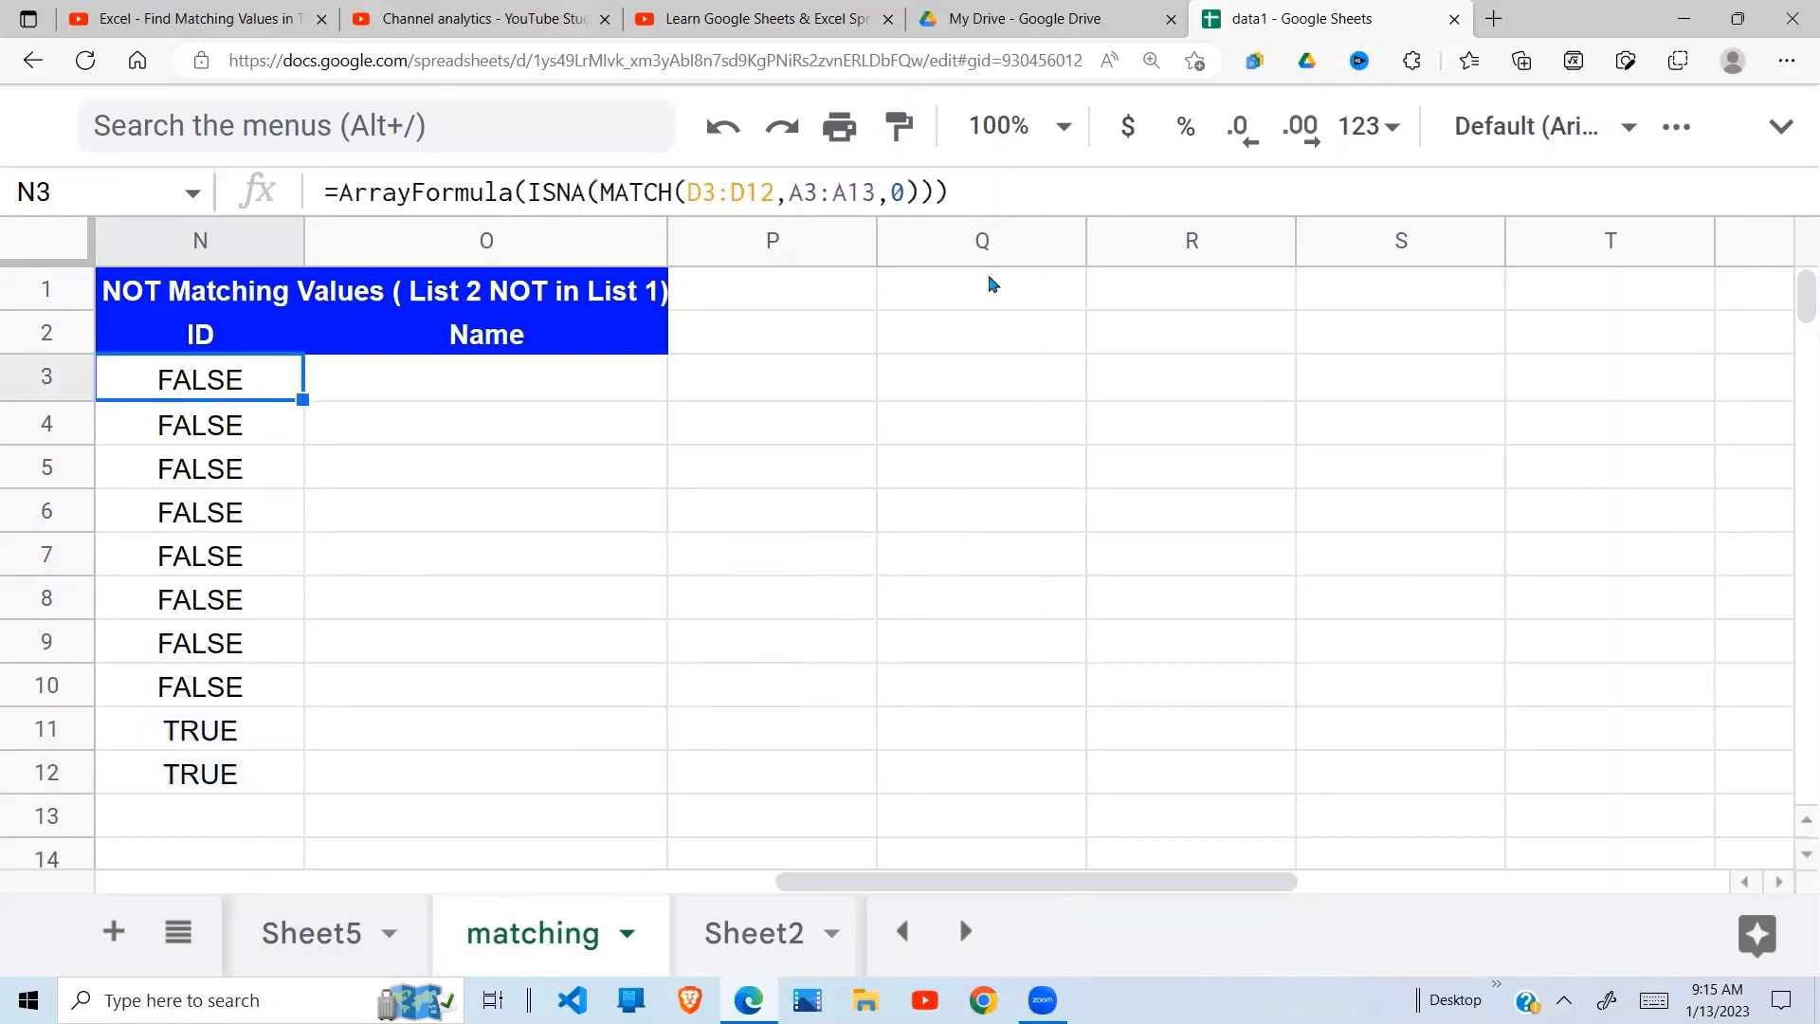
pyautogui.moveTo(950, 192); pyautogui.dragTo(336, 178)
pyautogui.hotkey('ctrl', 'c')
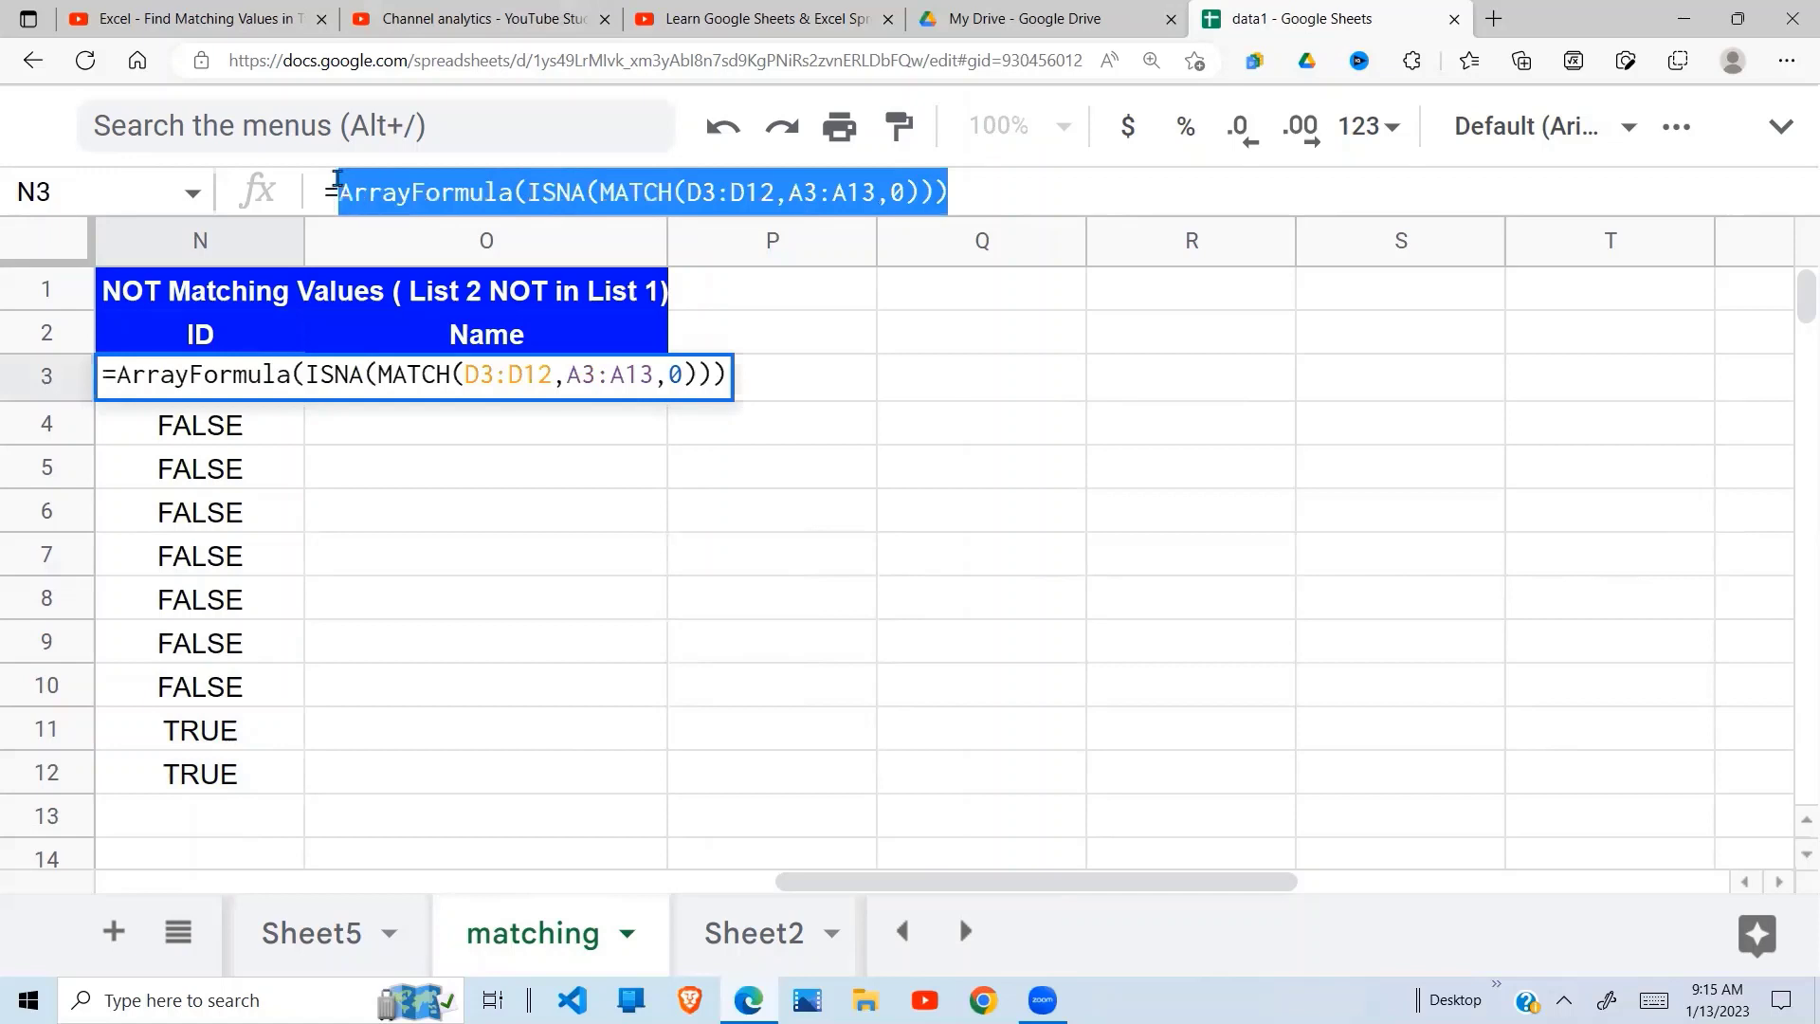
# Replace N3 with =FILTER(D3:E12,ArrayFormula(ISNA(MATCH(D3:D12,A3:A13,0)))) to return IDs 21 and 22
pyautogui.press('BackSpace')
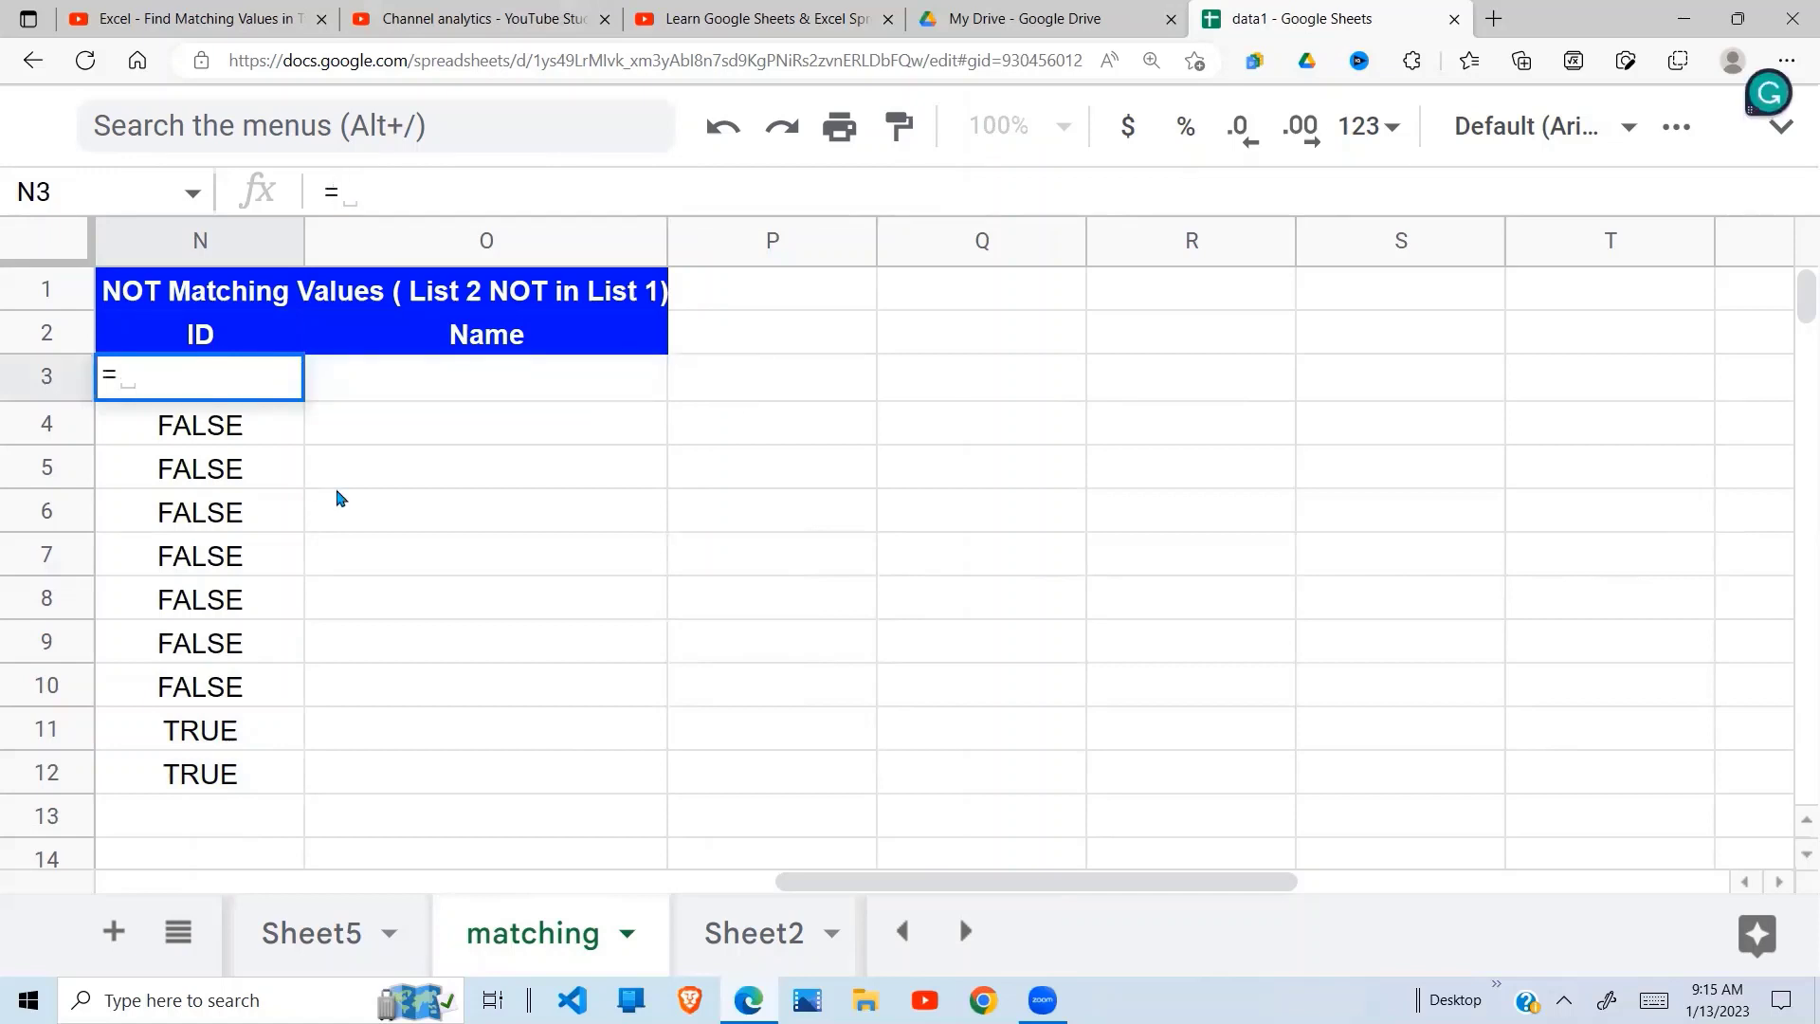
pyautogui.write('FILTER')
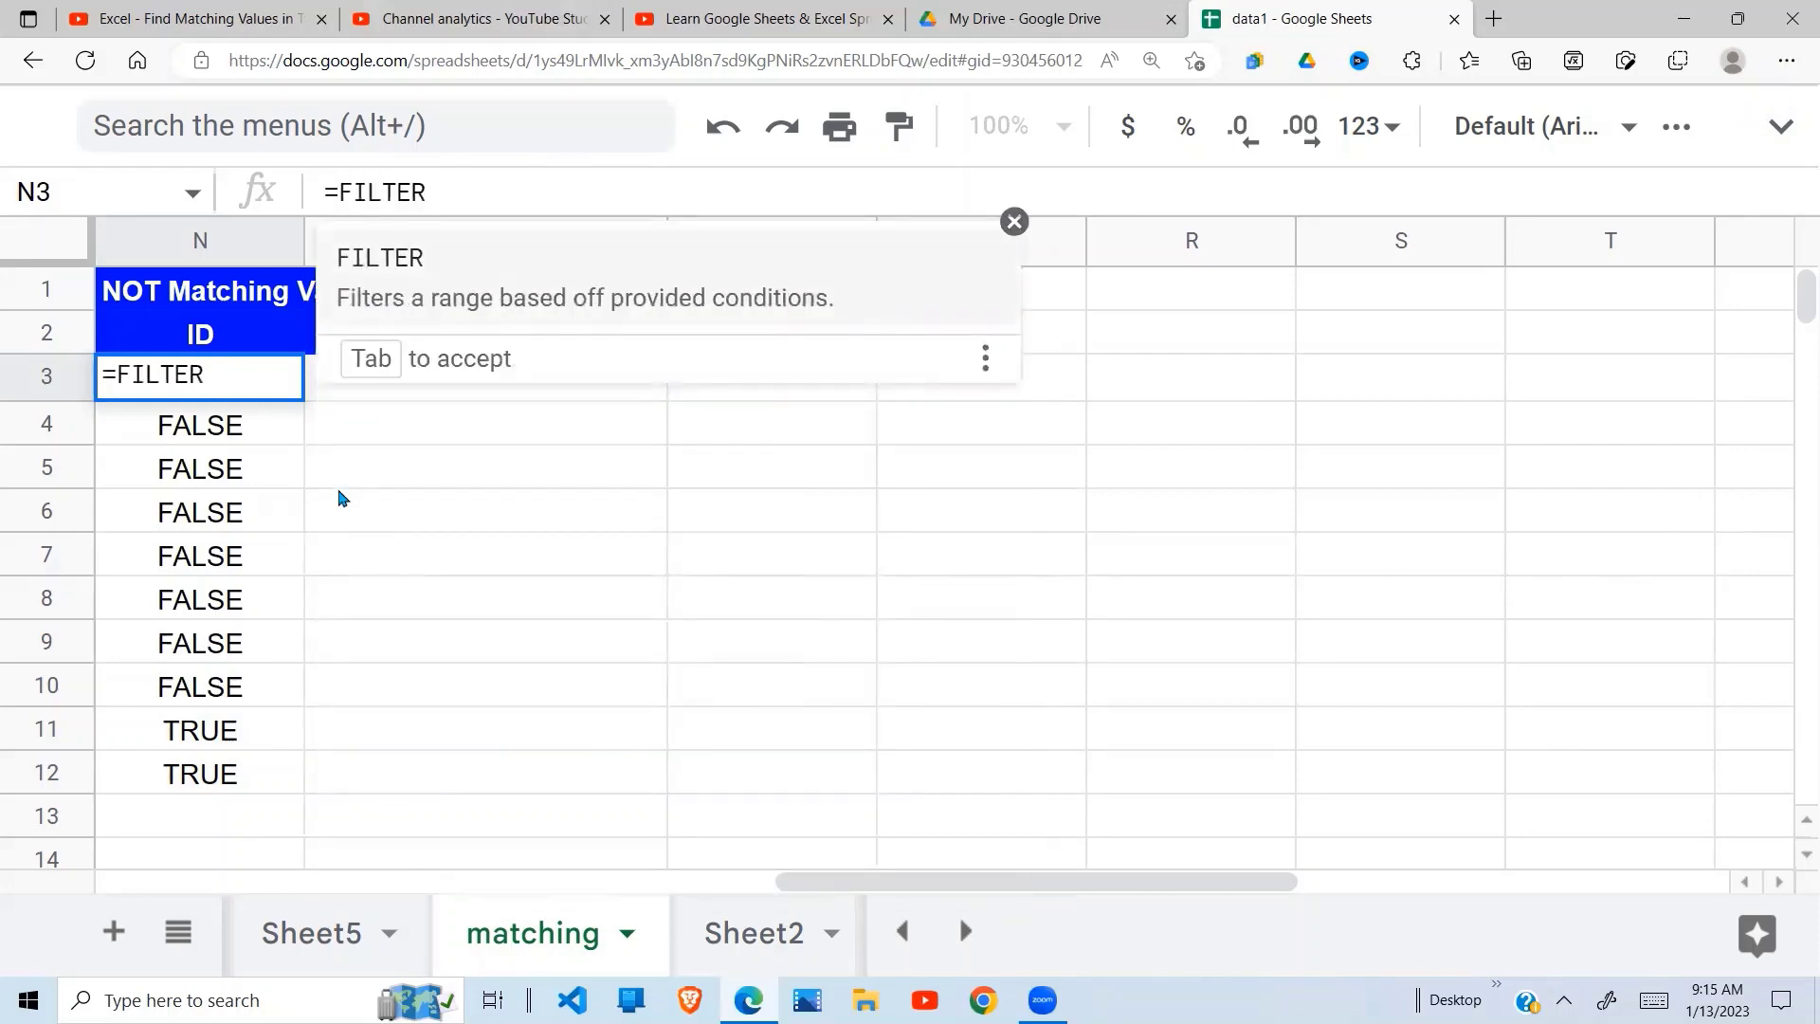
pyautogui.write('(')
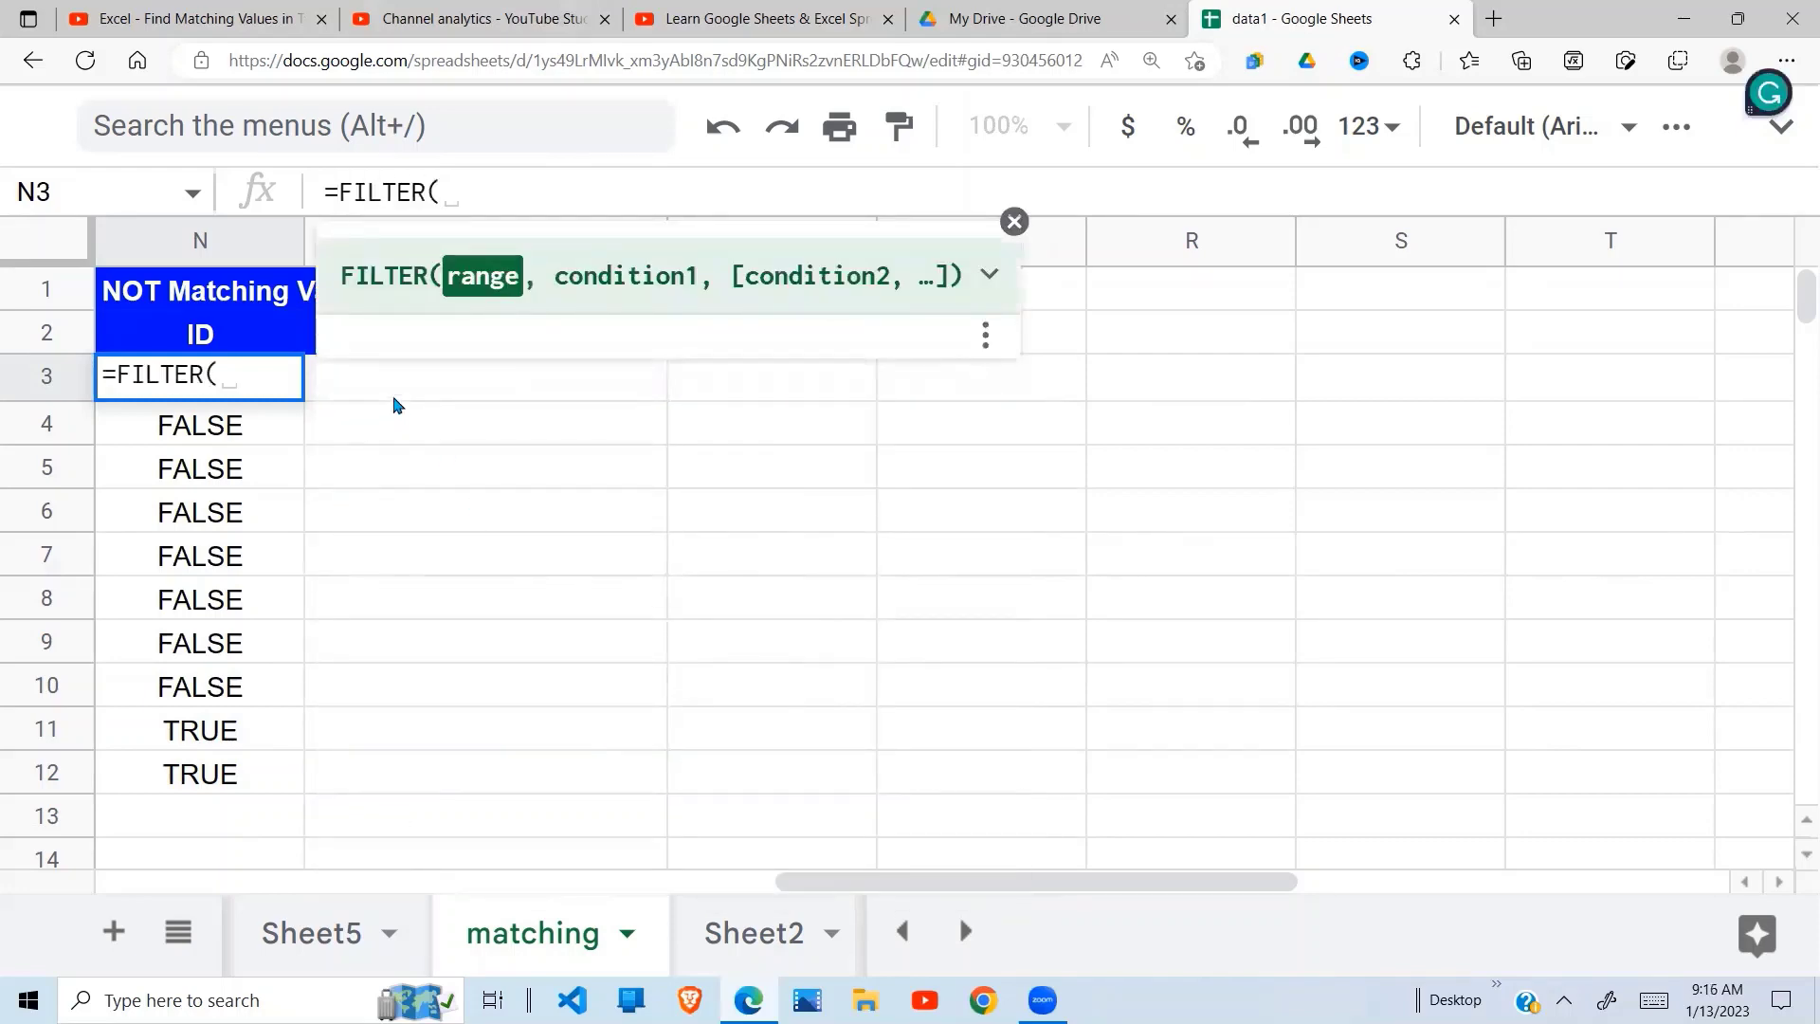
pyautogui.click(397, 405)
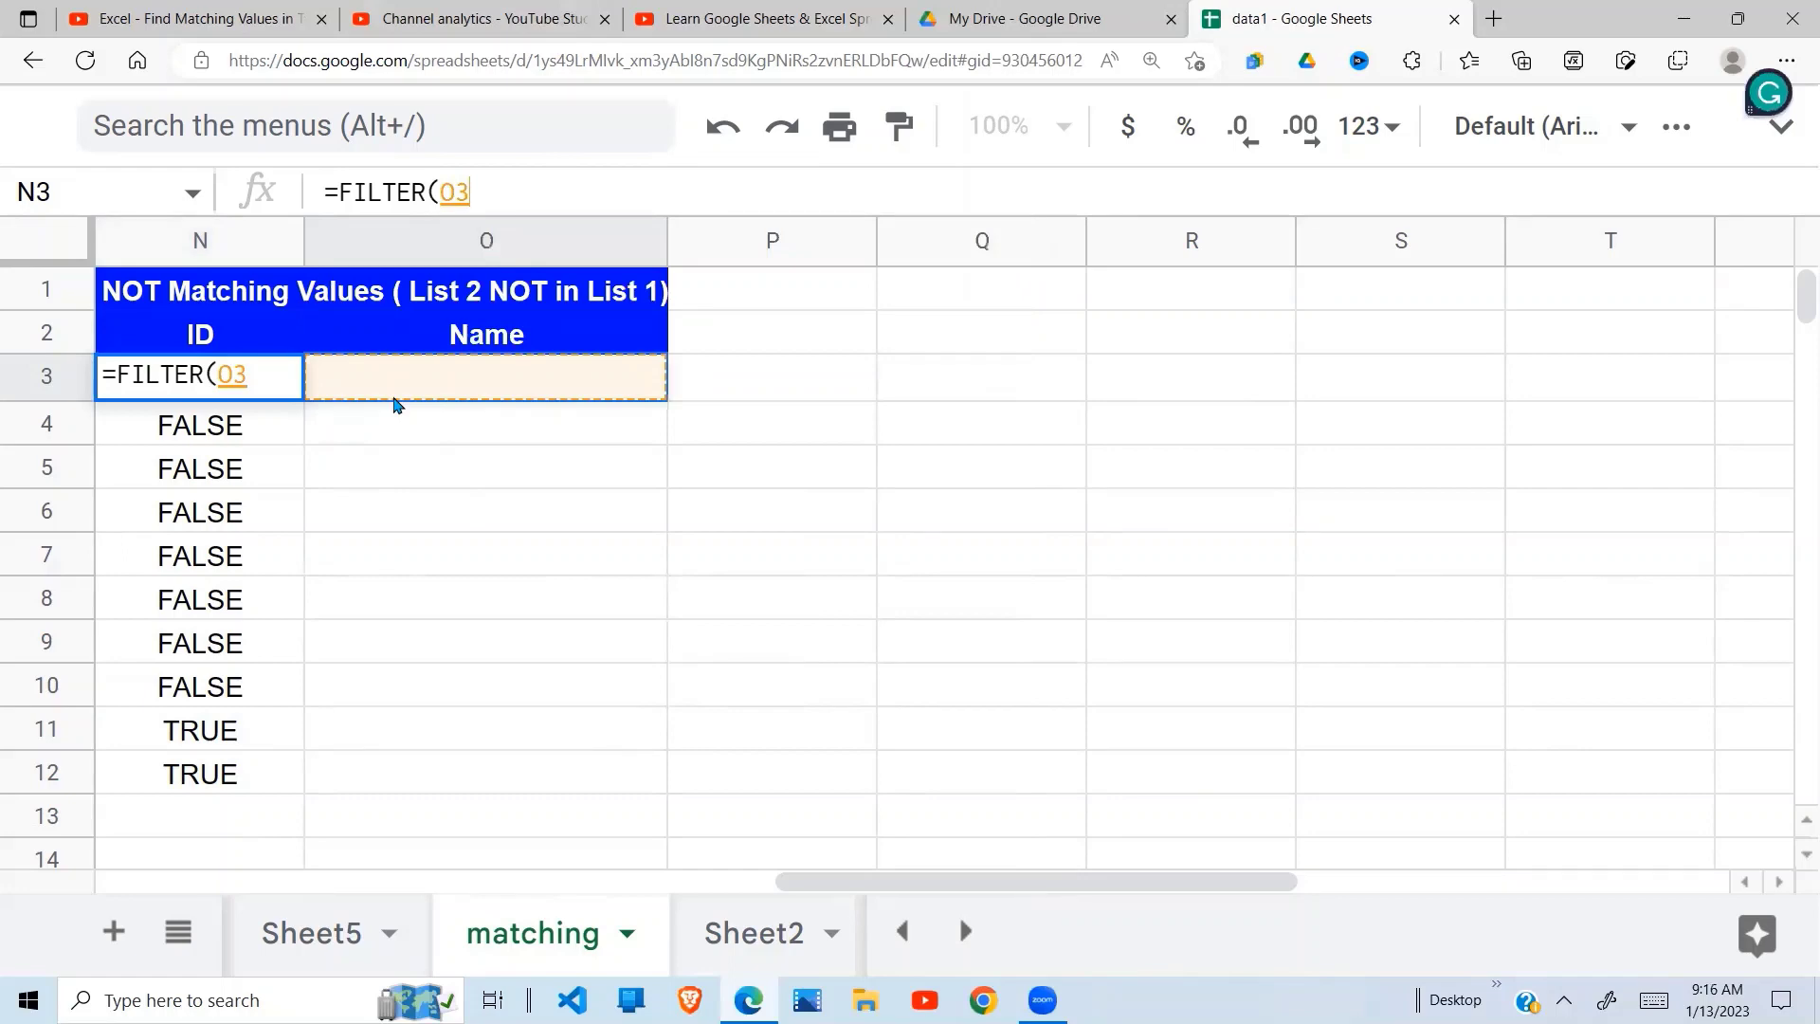
pyautogui.moveTo(1191, 886); pyautogui.dragTo(504, 877)
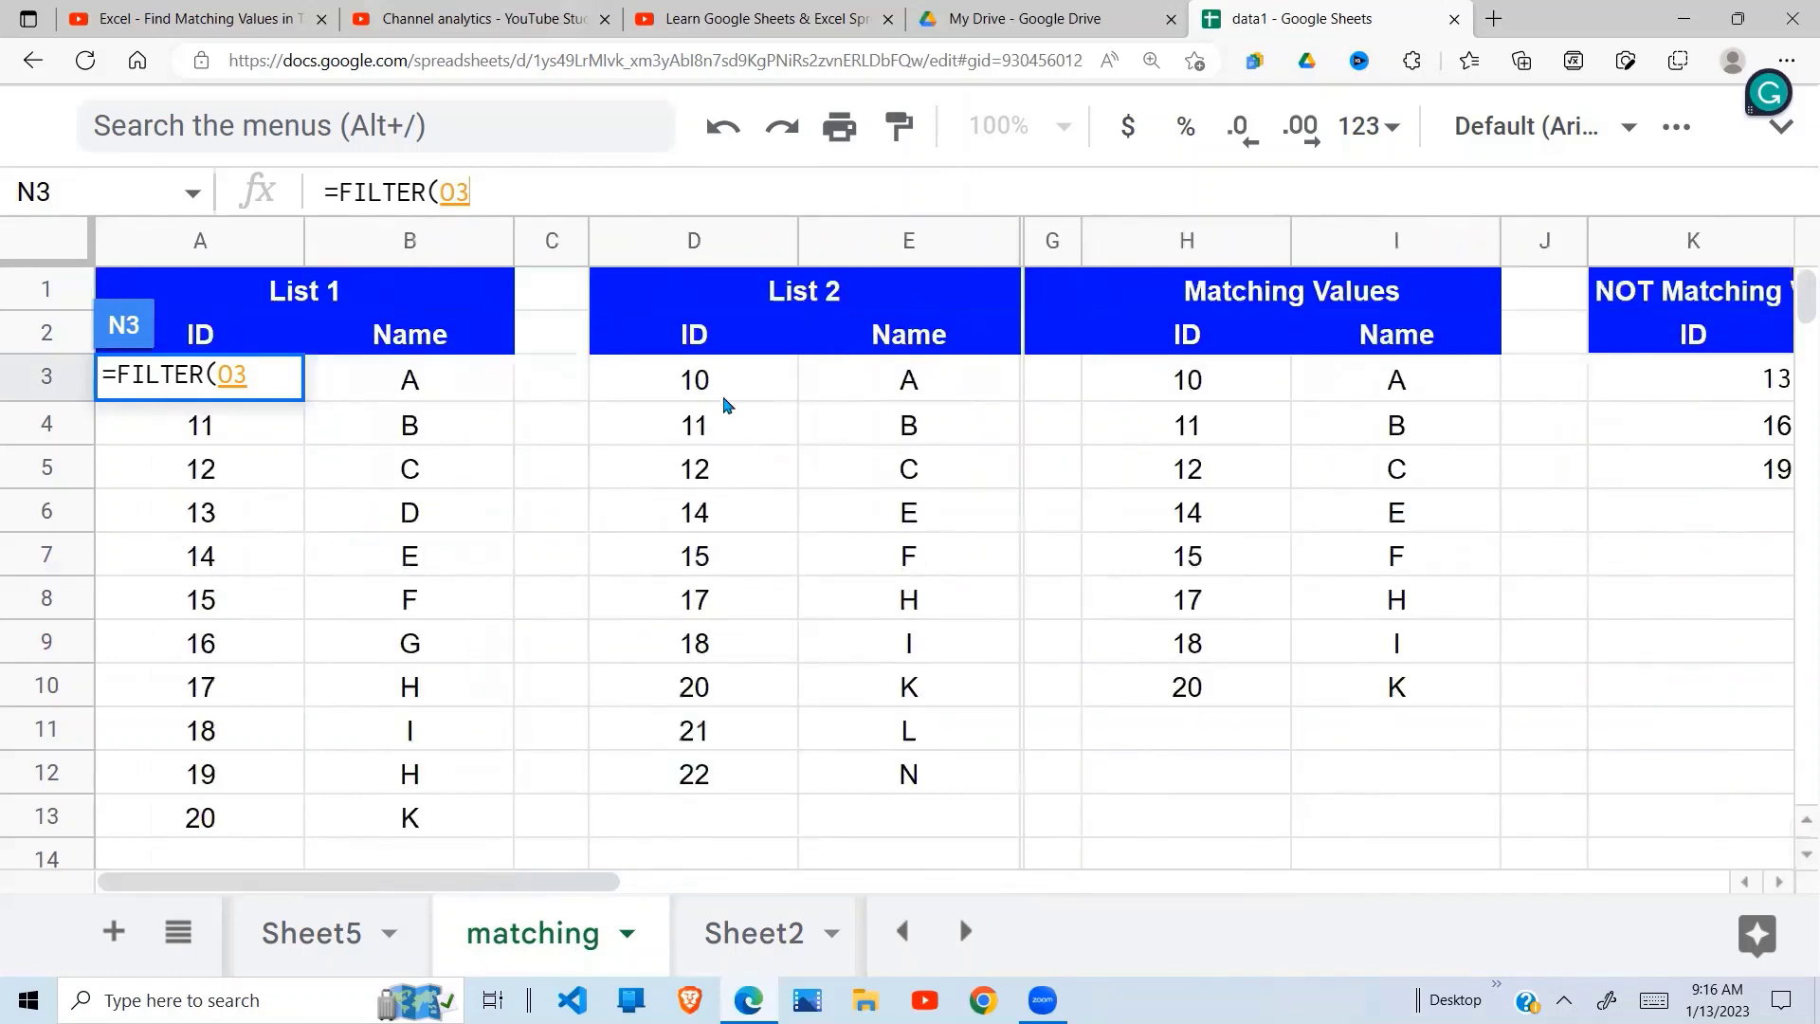
pyautogui.moveTo(720, 395); pyautogui.dragTo(907, 772)
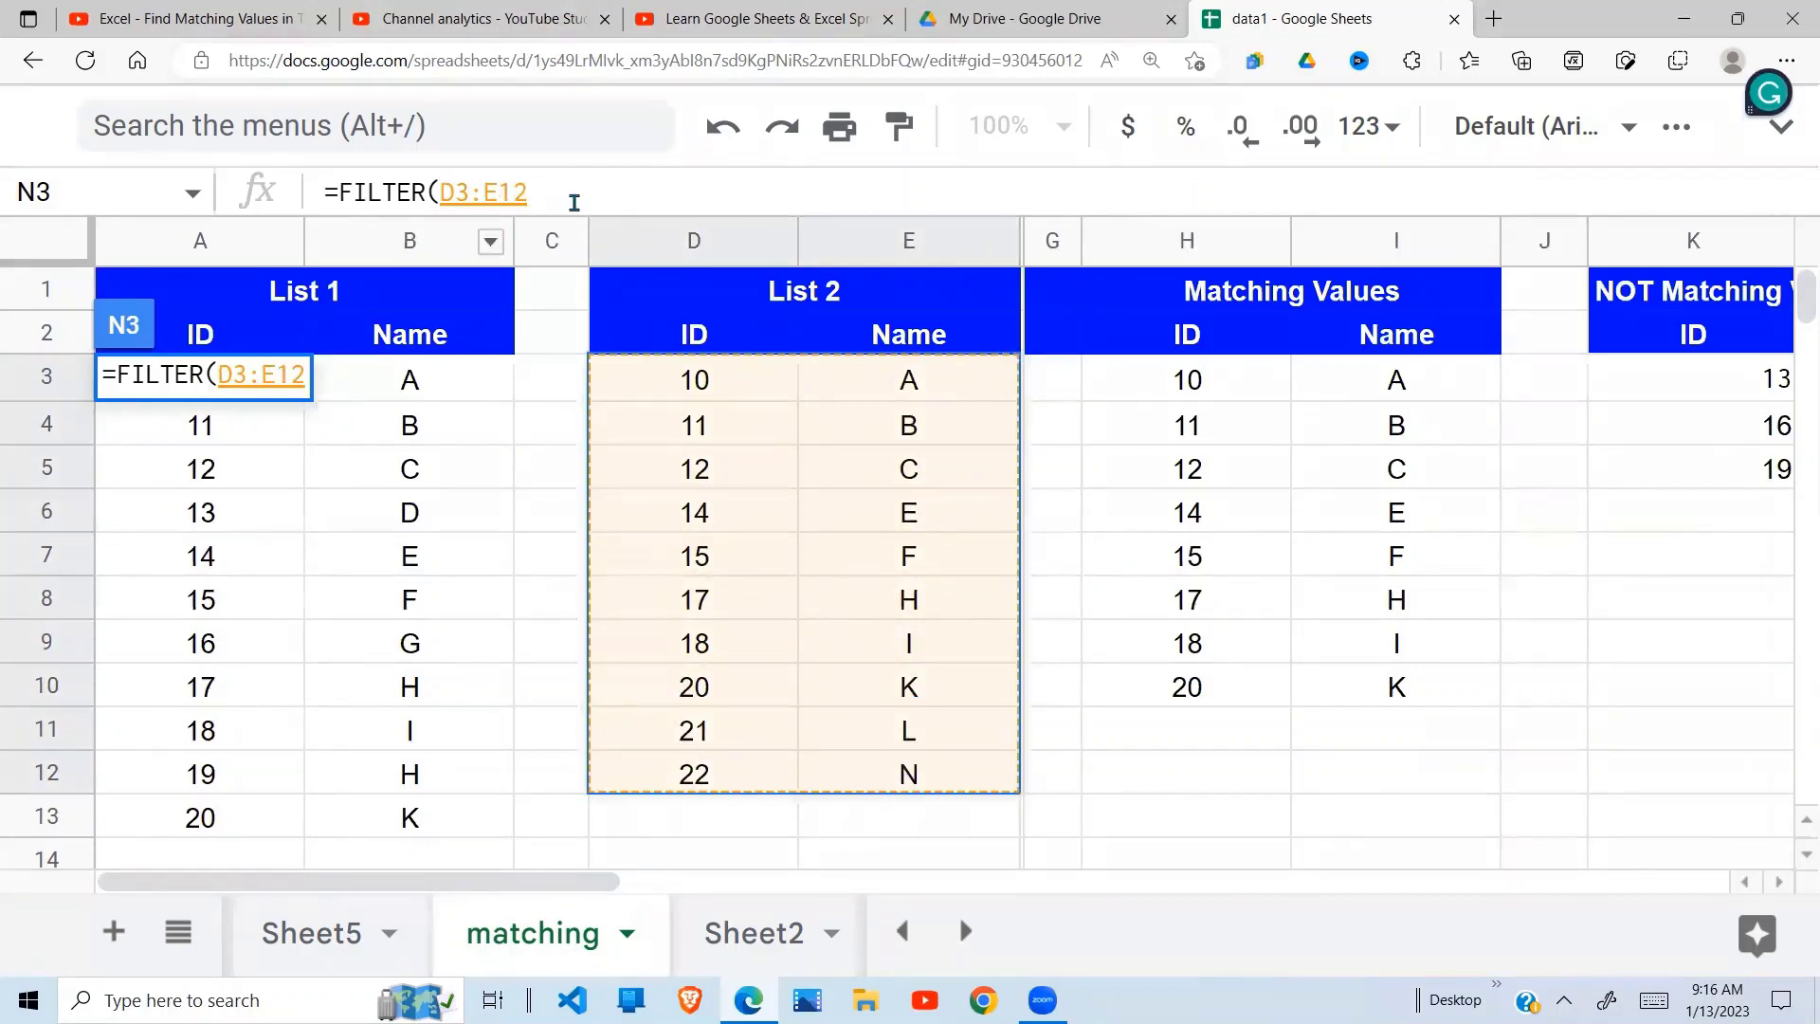
pyautogui.write(',')
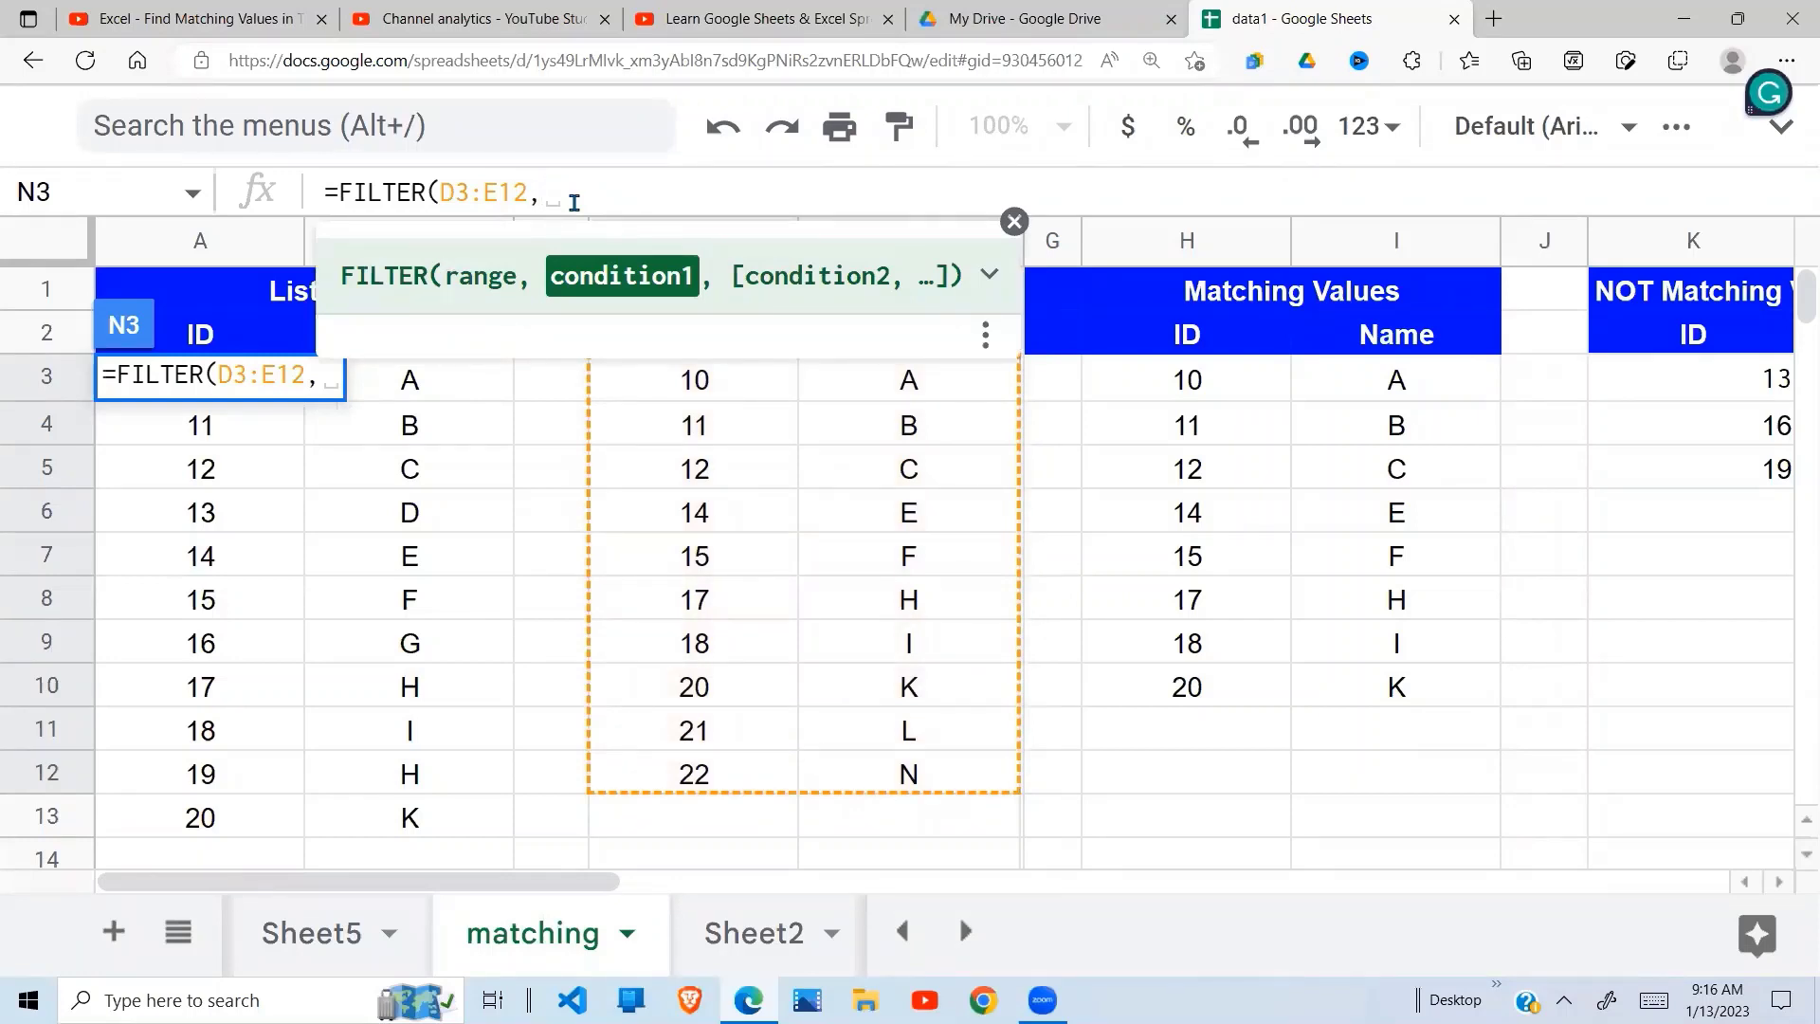
pyautogui.hotkey('ctrl', 'v')
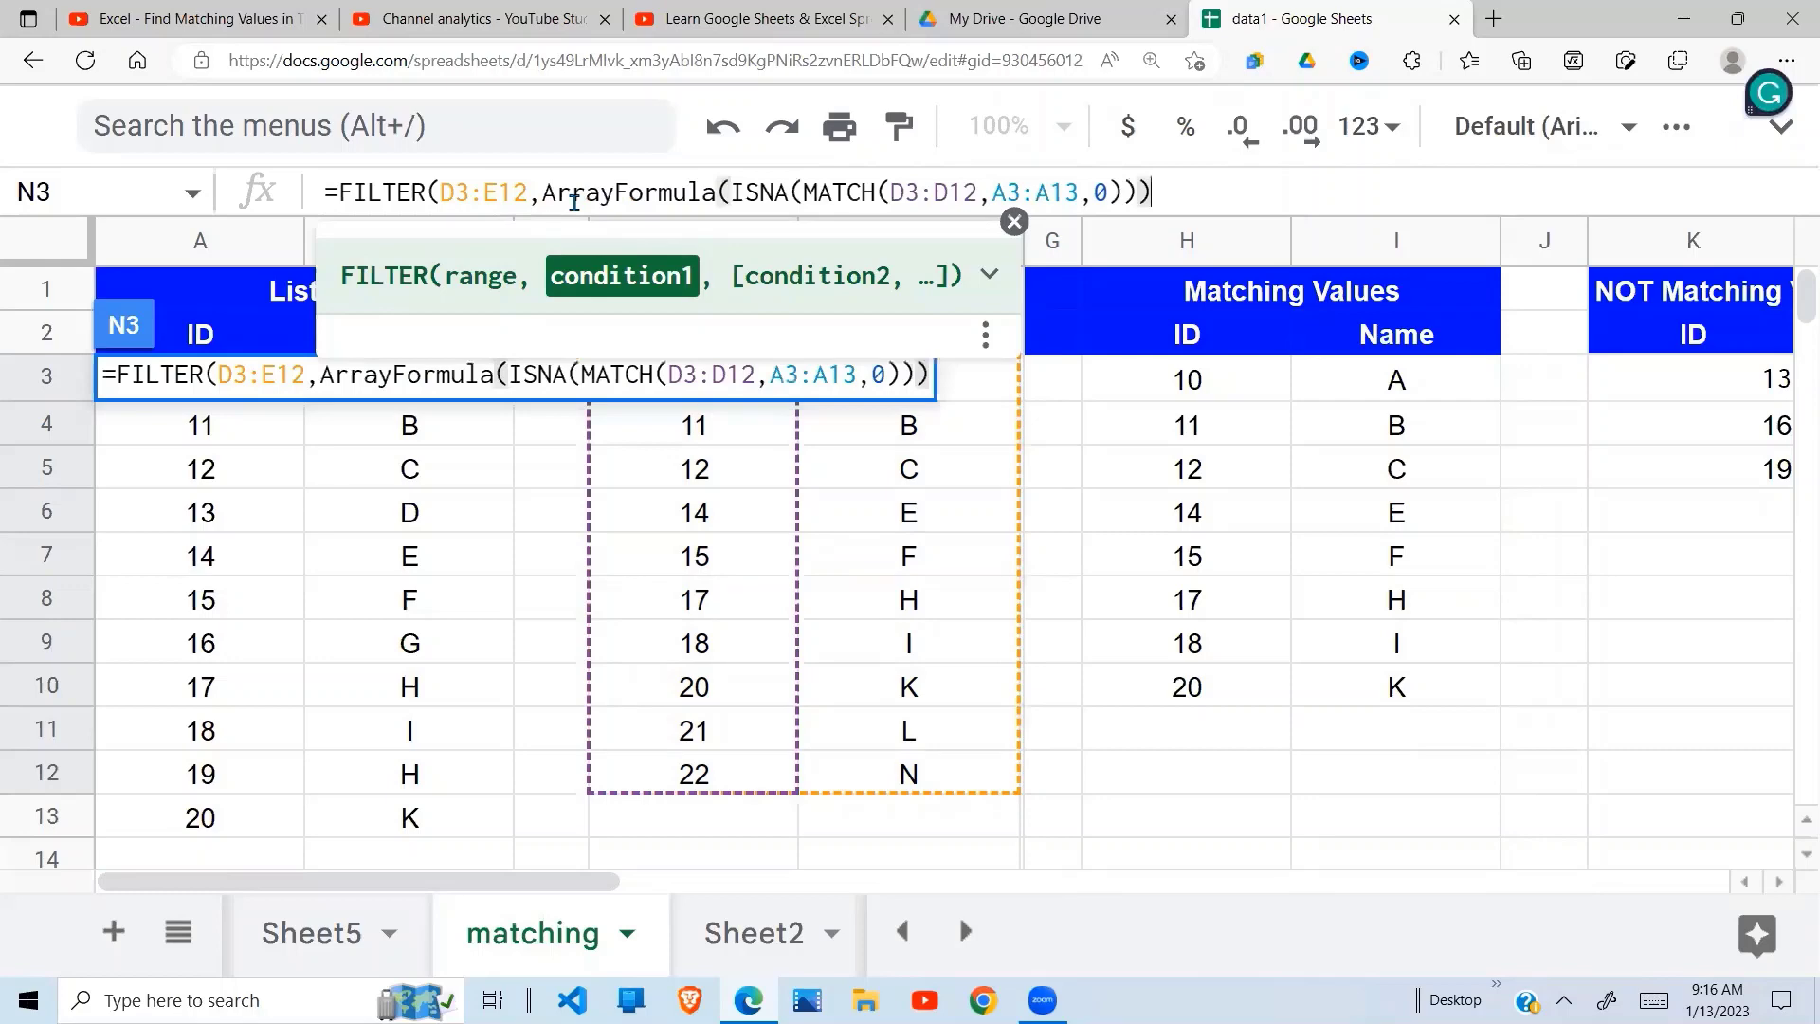
pyautogui.write(')')
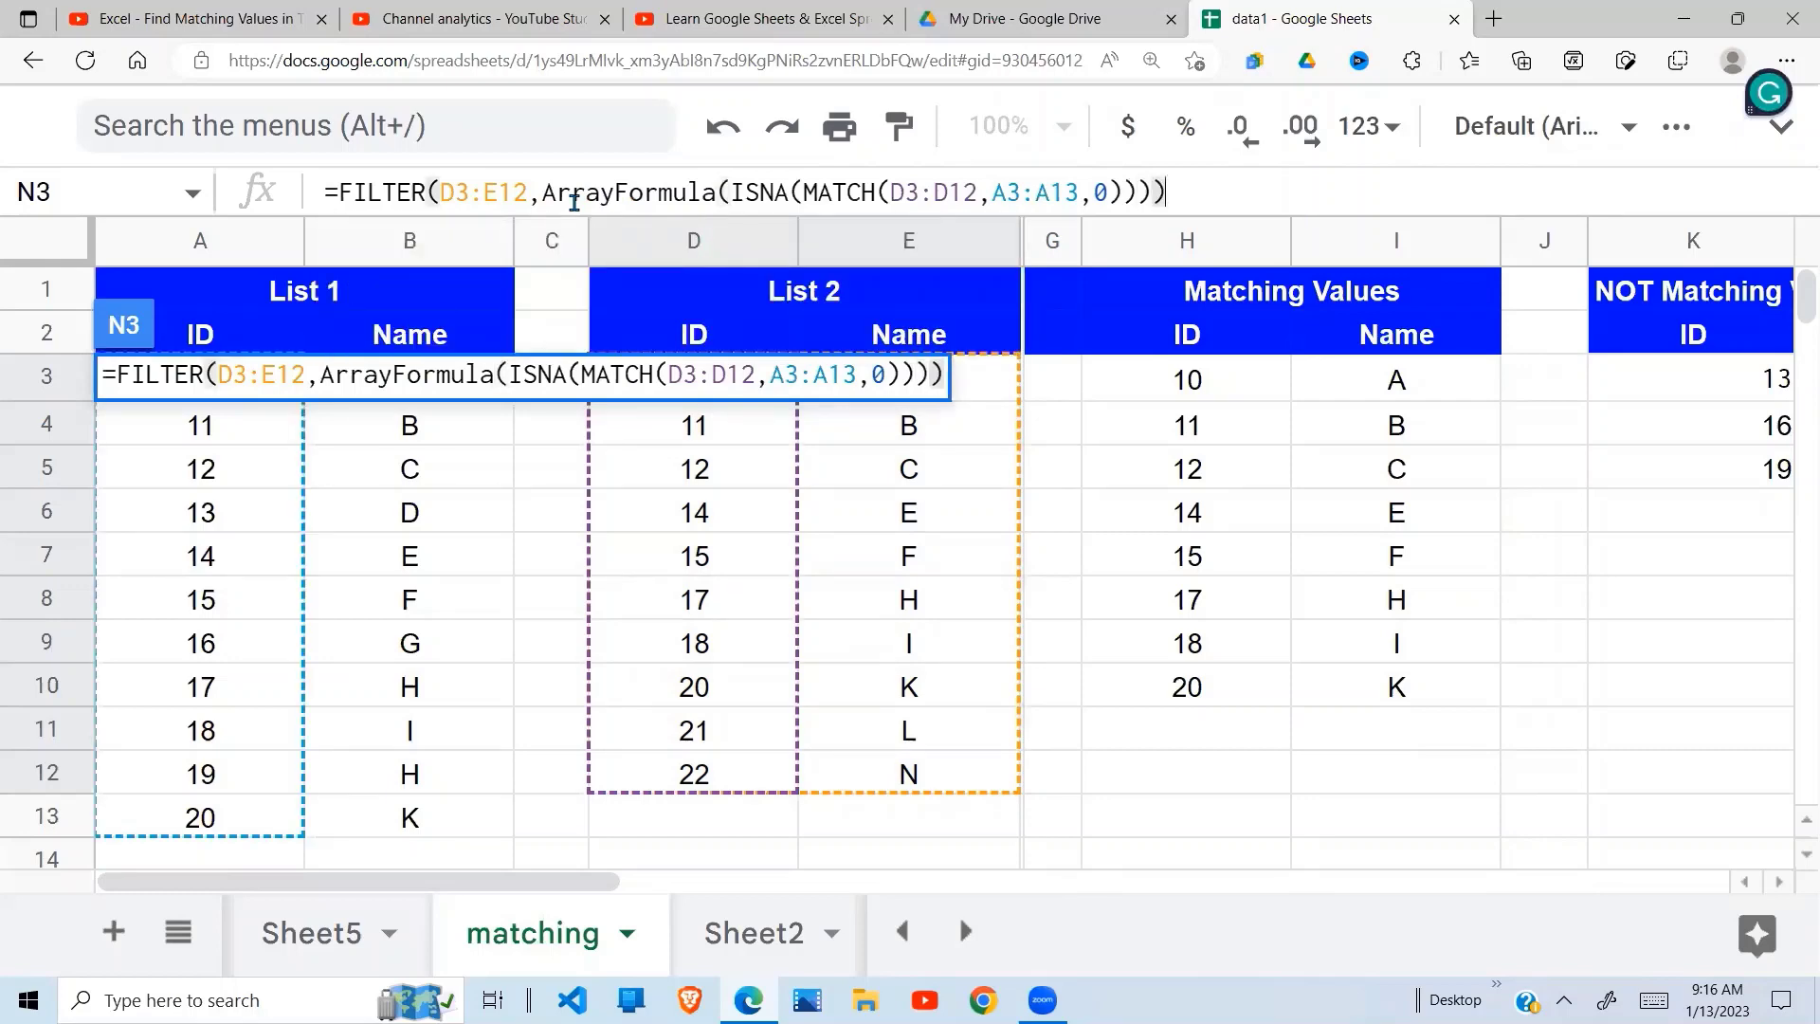
pyautogui.press('Return')
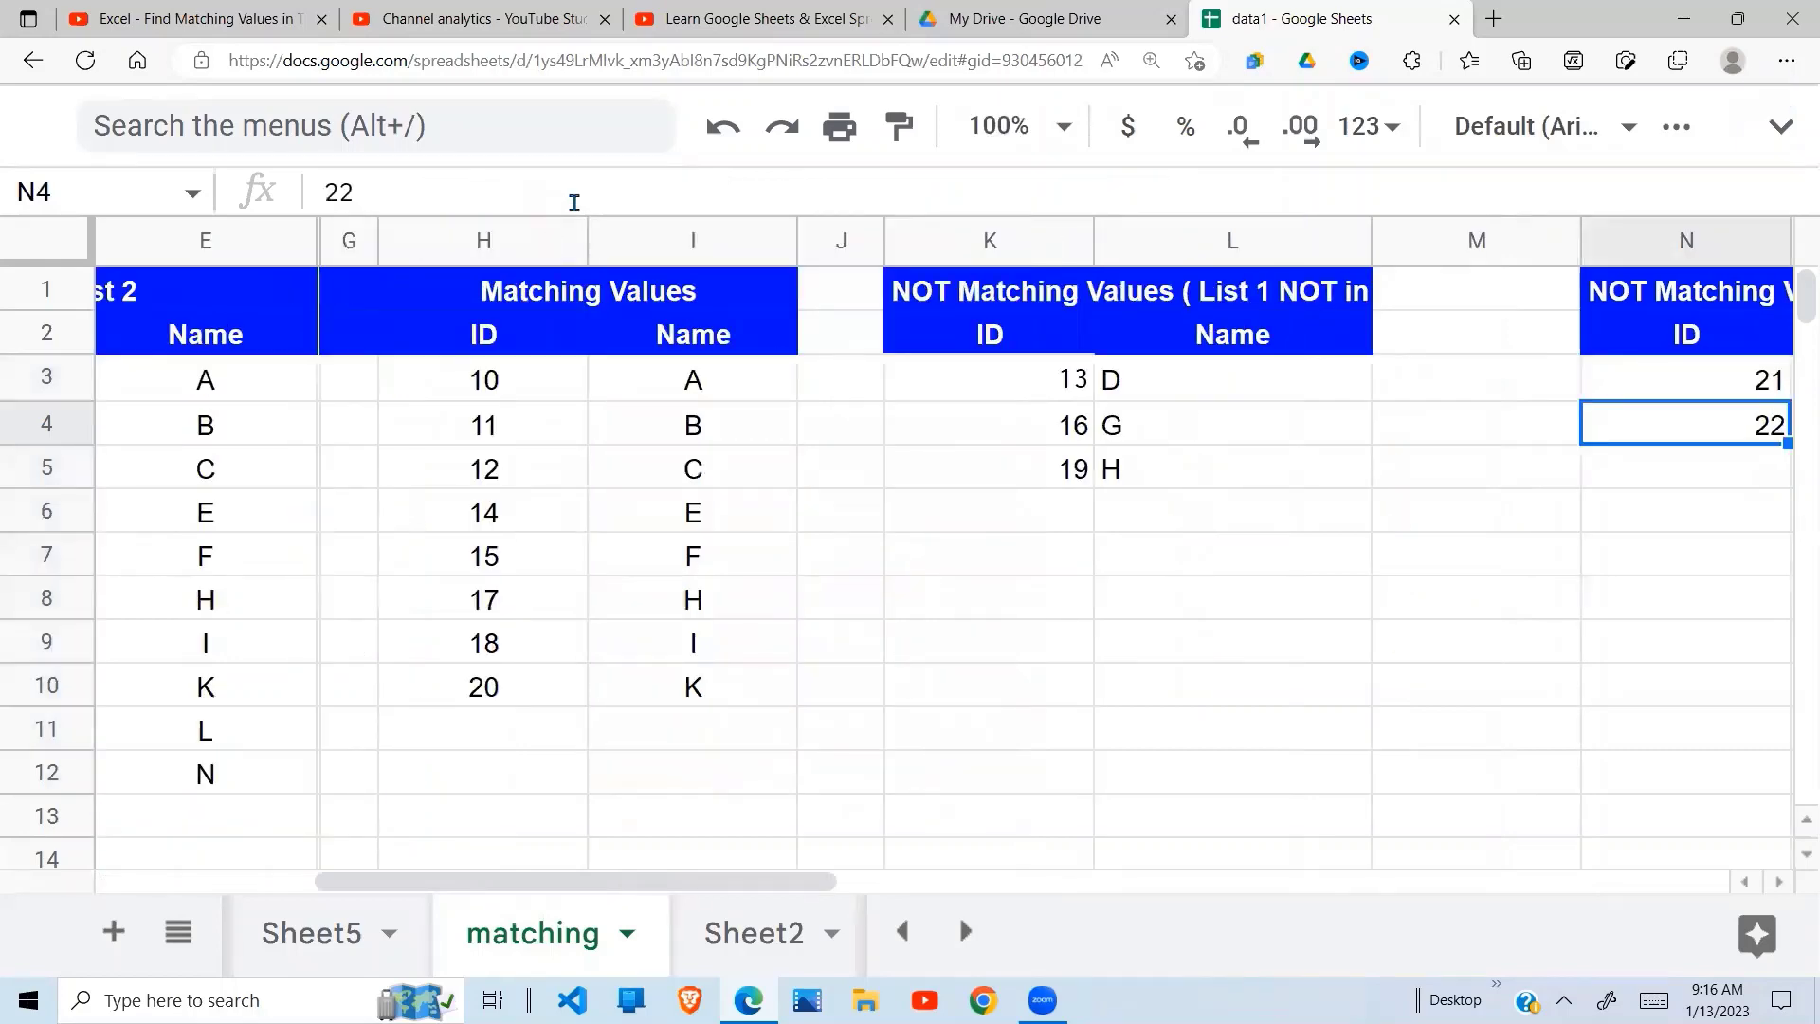
# Verify N3's FILTER returns 21 L and 22 N in the List 2 NOT in List 1 section
pyautogui.click(1711, 379)
pyautogui.press('Right')
pyautogui.press('Right')
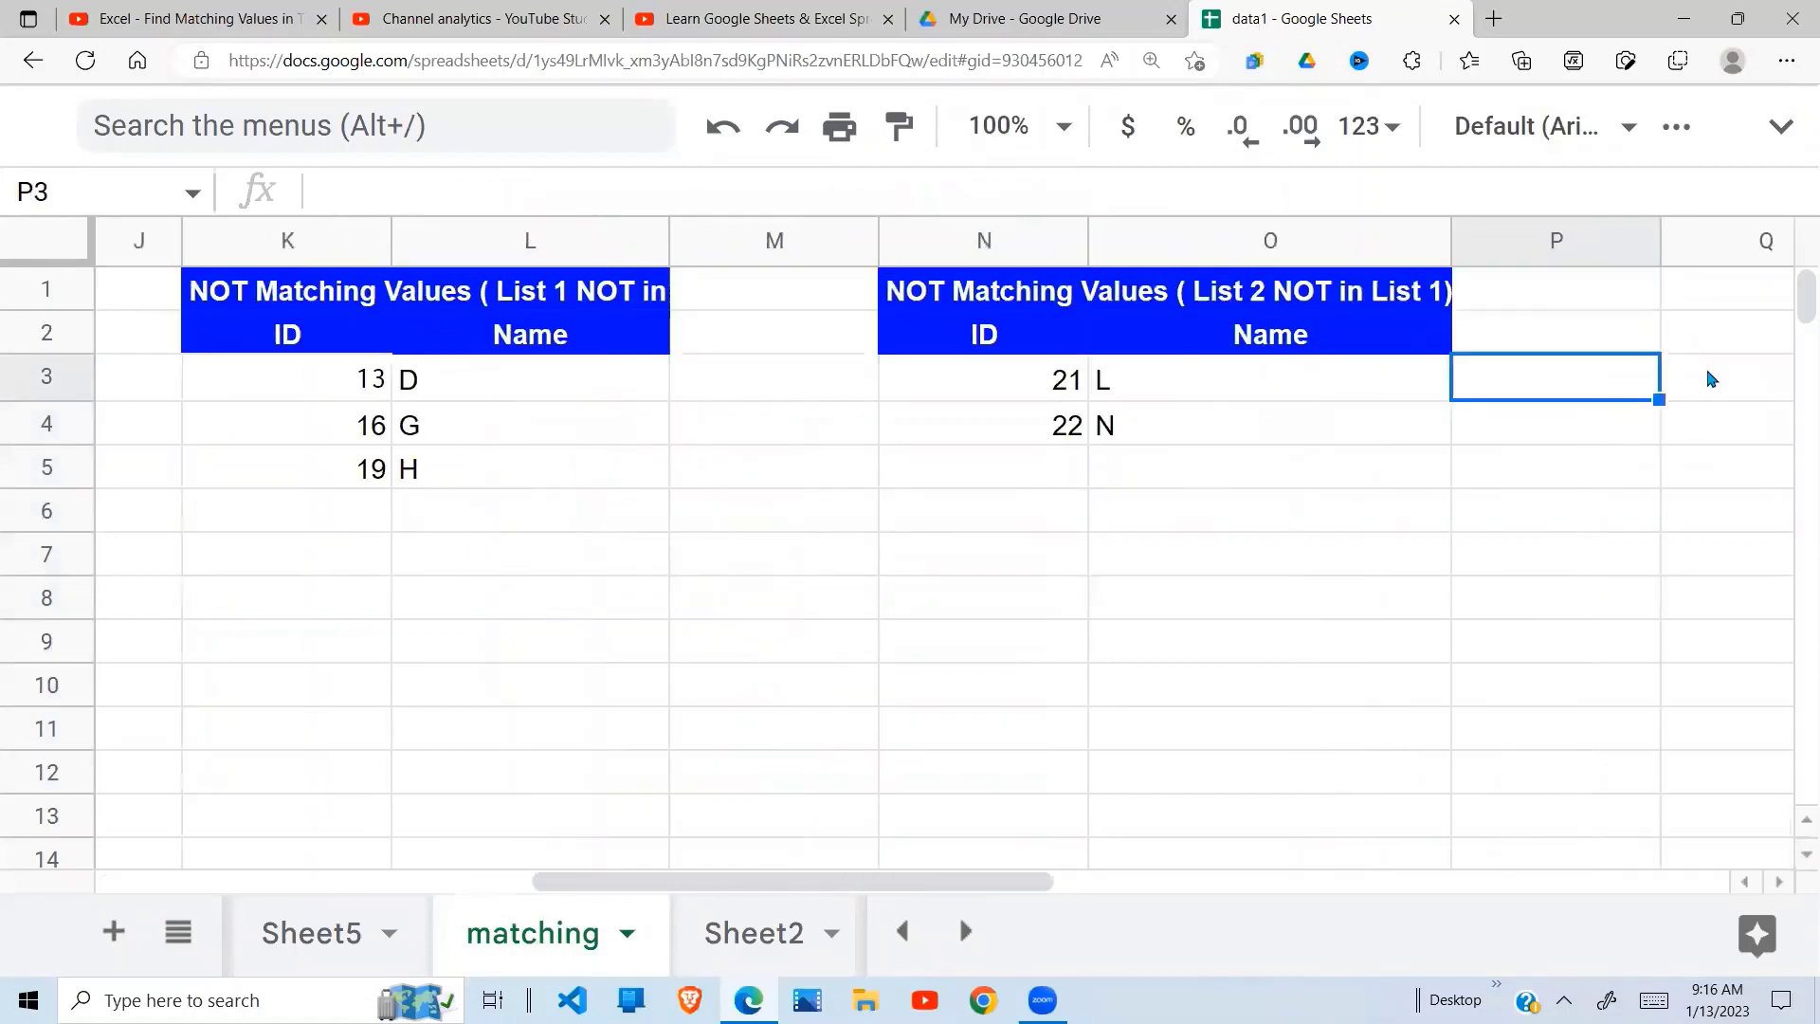
pyautogui.click(1048, 438)
pyautogui.click(1057, 366)
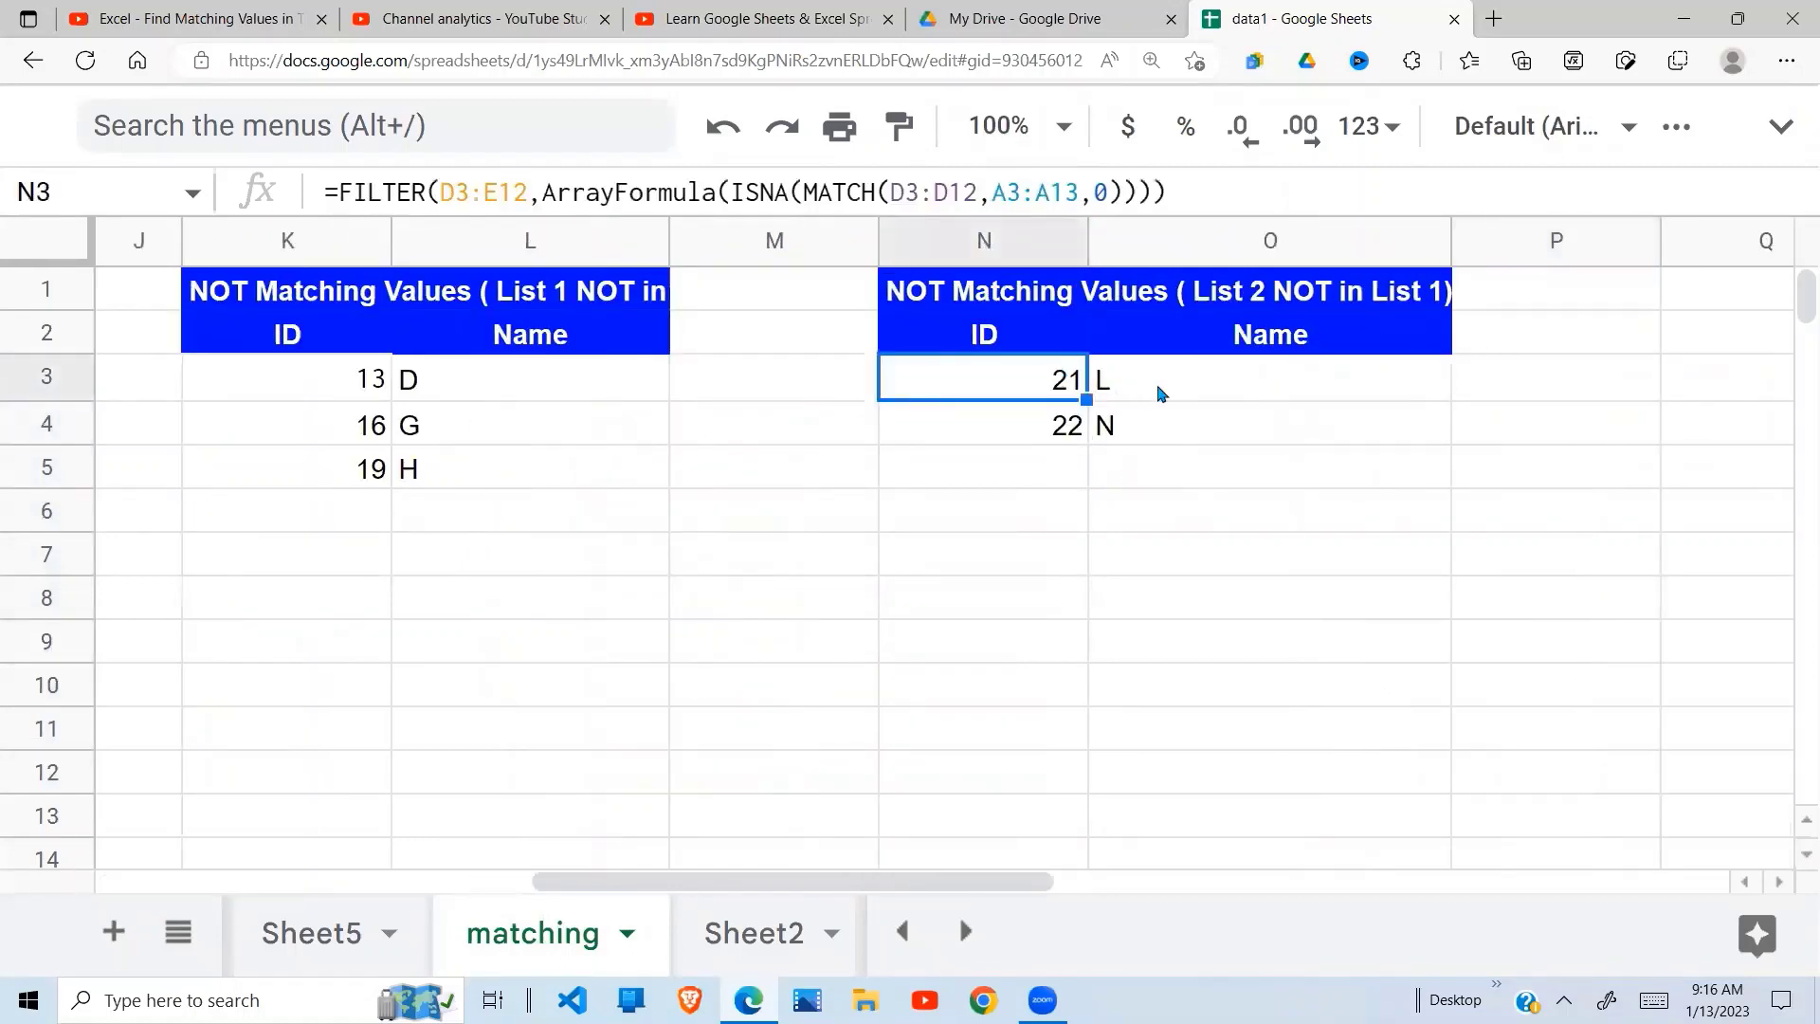
pyautogui.click(1160, 392)
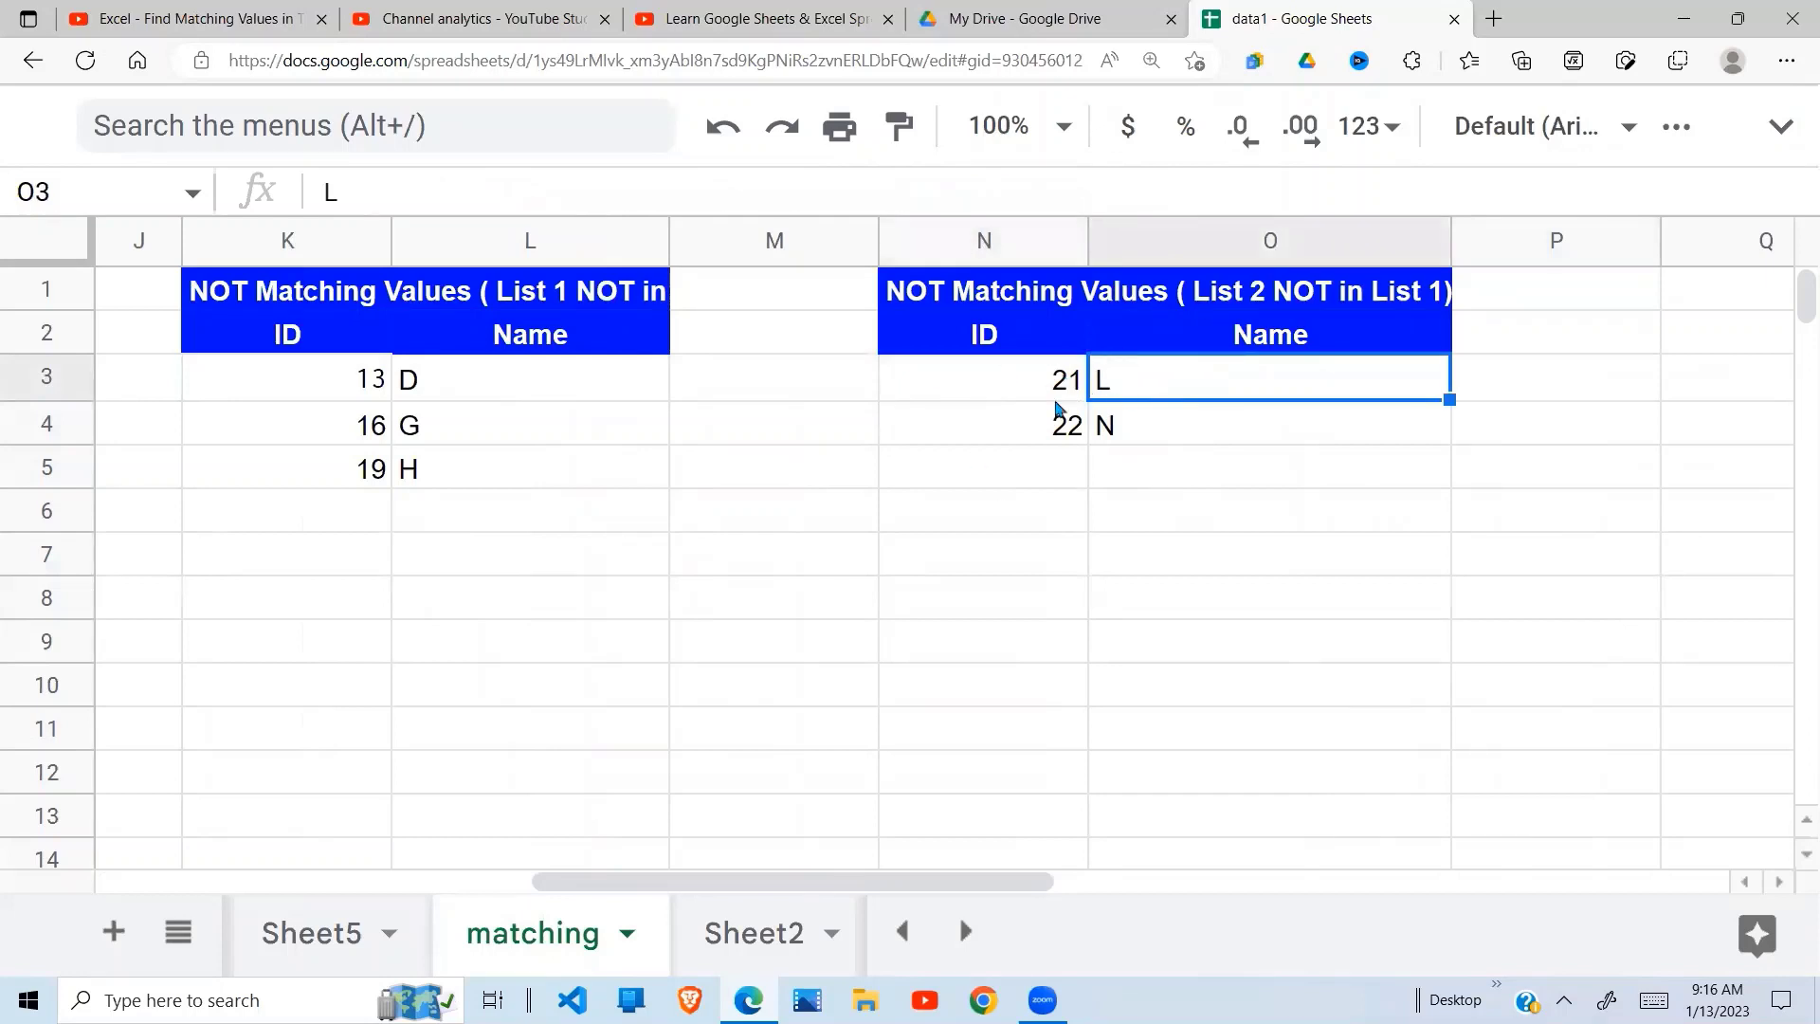
pyautogui.click(1049, 442)
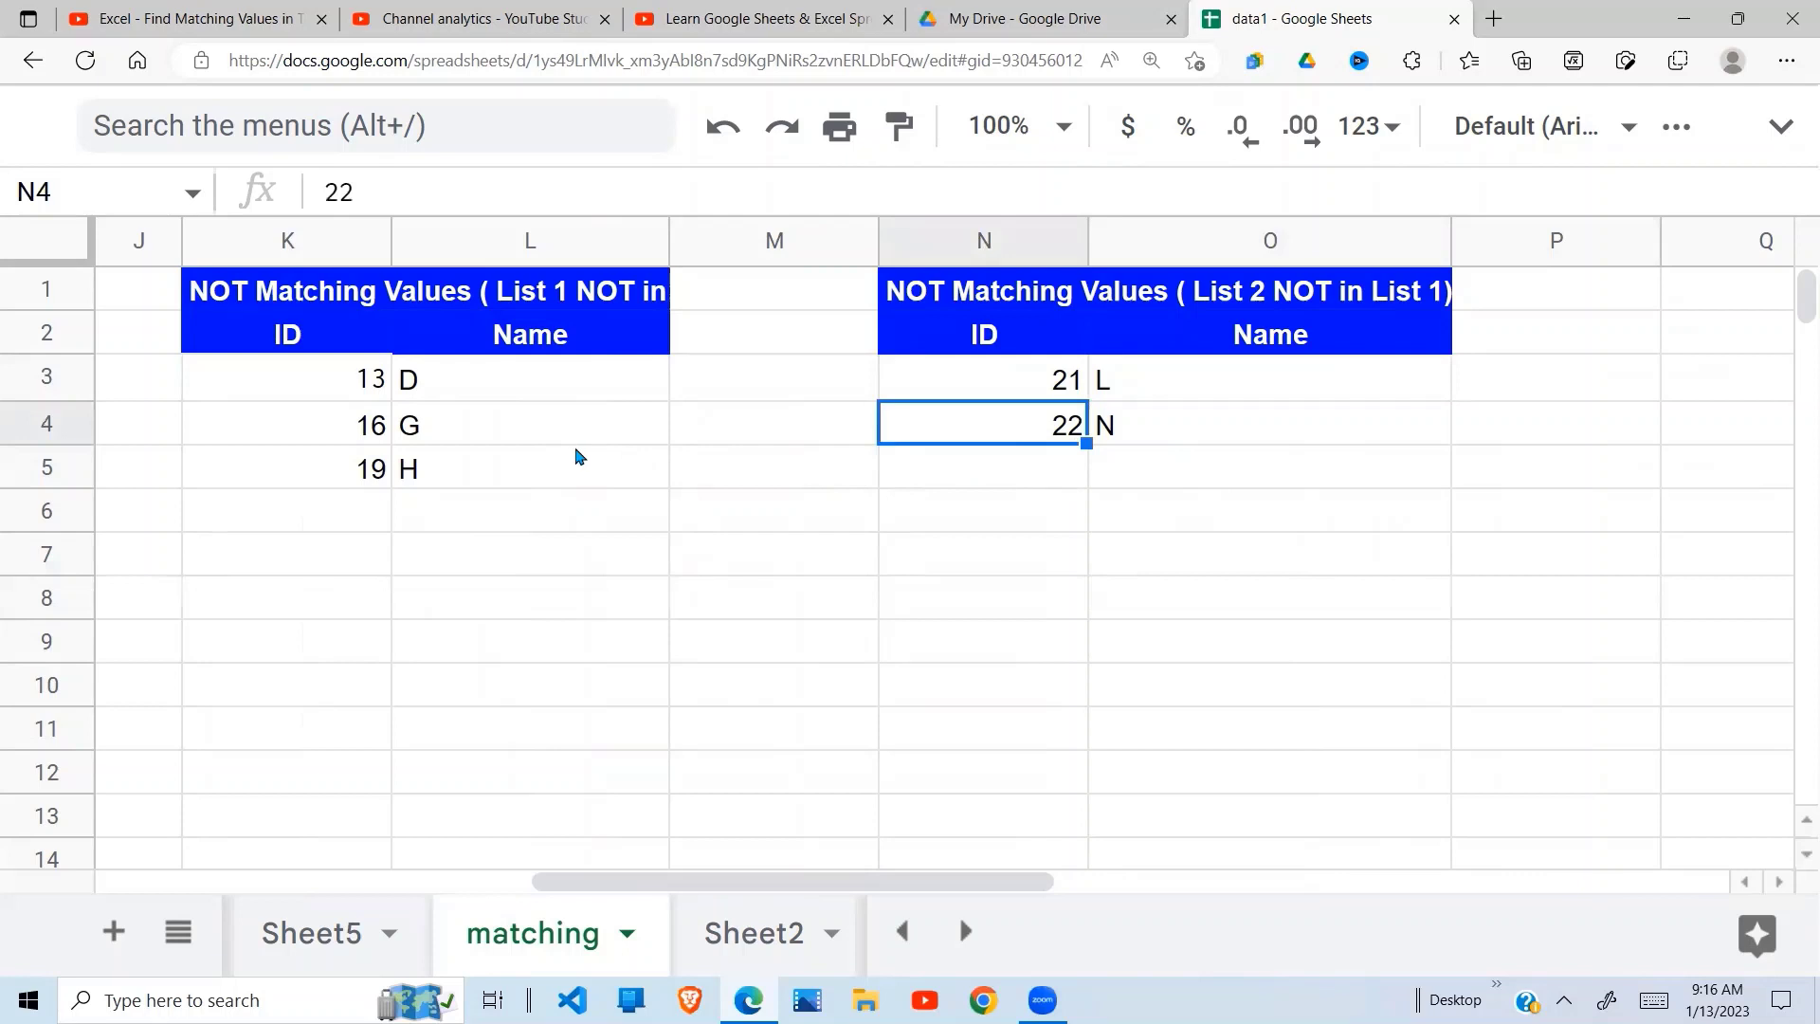
# Review the other two result sections and narrow the empty gap column M
pyautogui.moveTo(353, 392); pyautogui.dragTo(531, 484)
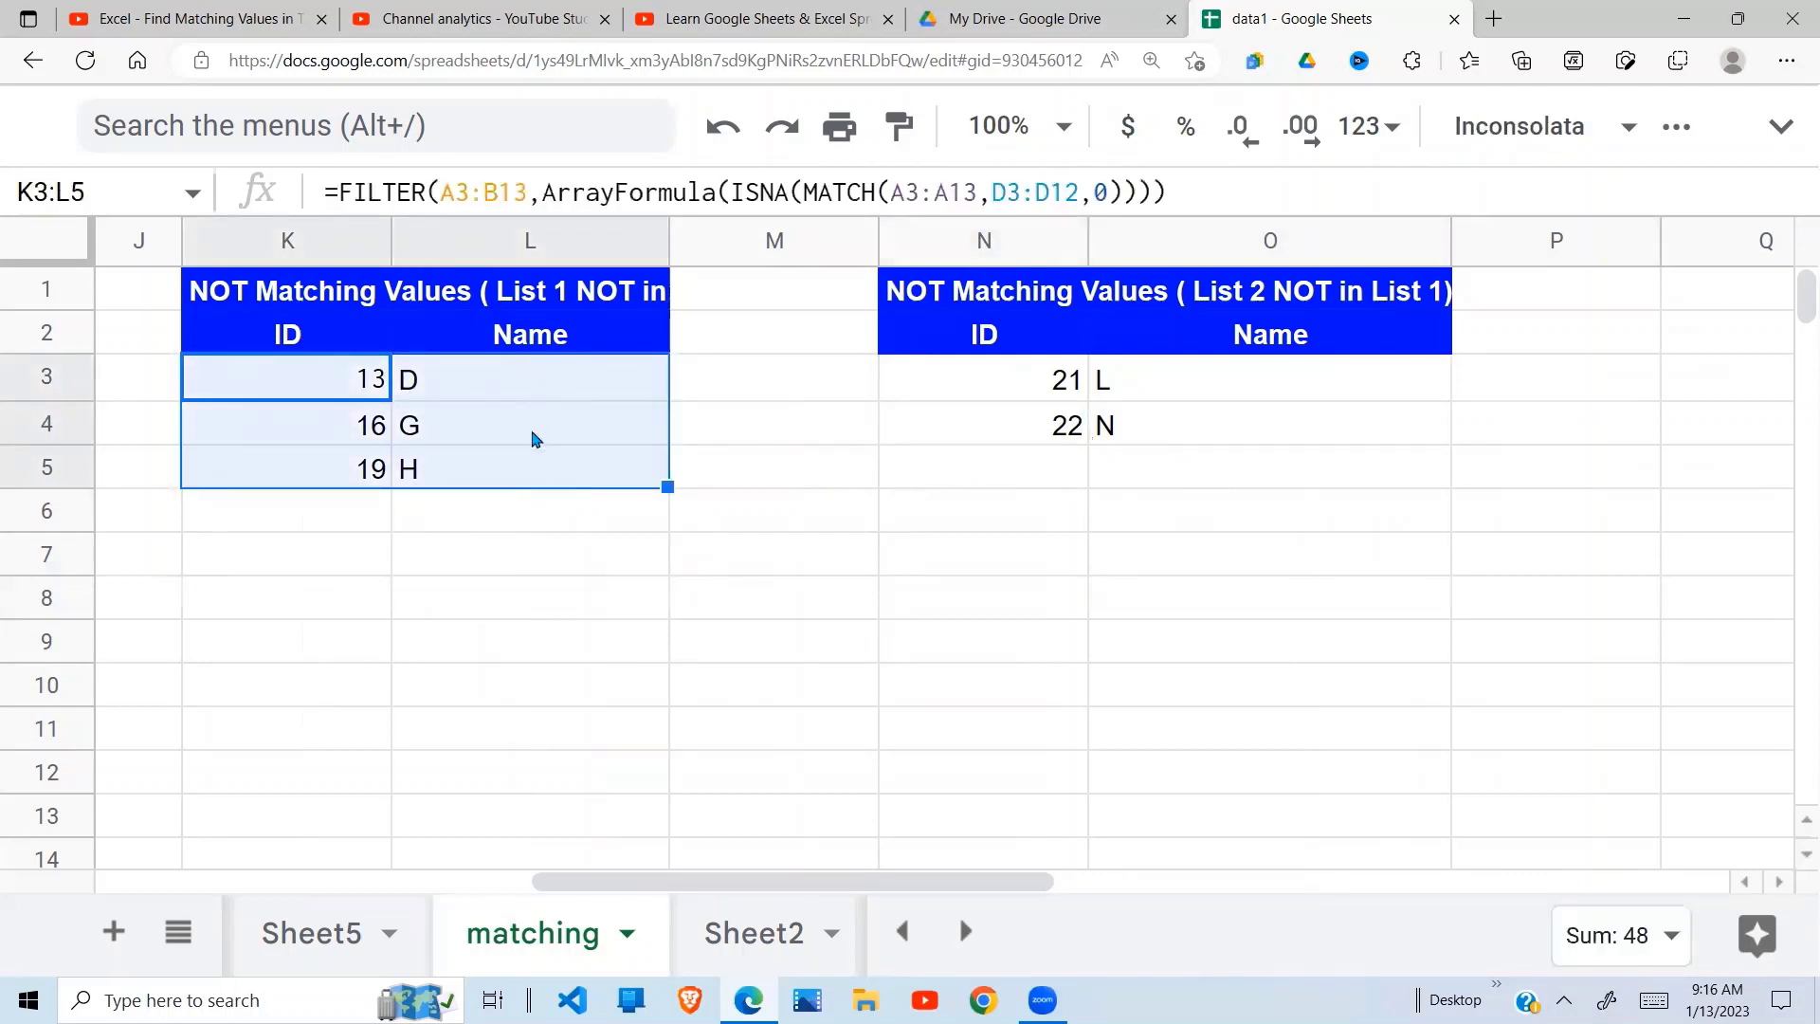
pyautogui.press('Left')
pyautogui.press('Left')
pyautogui.press('Left')
pyautogui.press('Left')
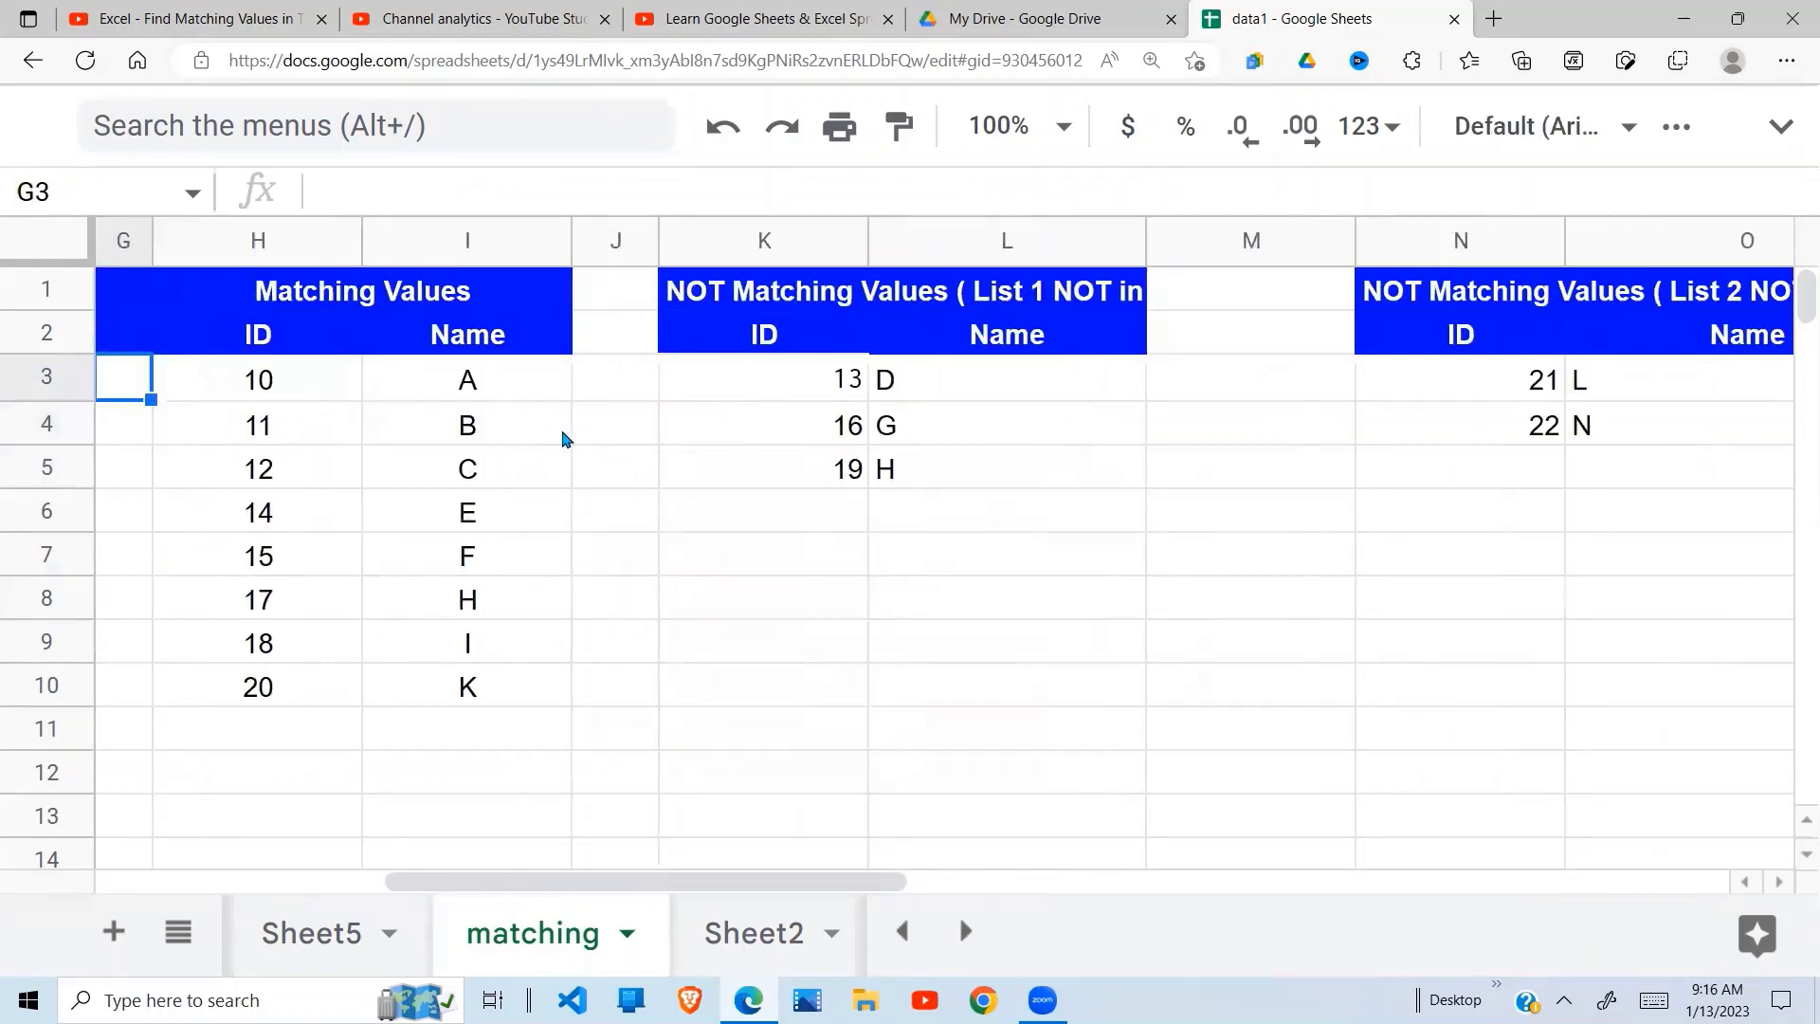
pyautogui.moveTo(280, 384); pyautogui.dragTo(497, 702)
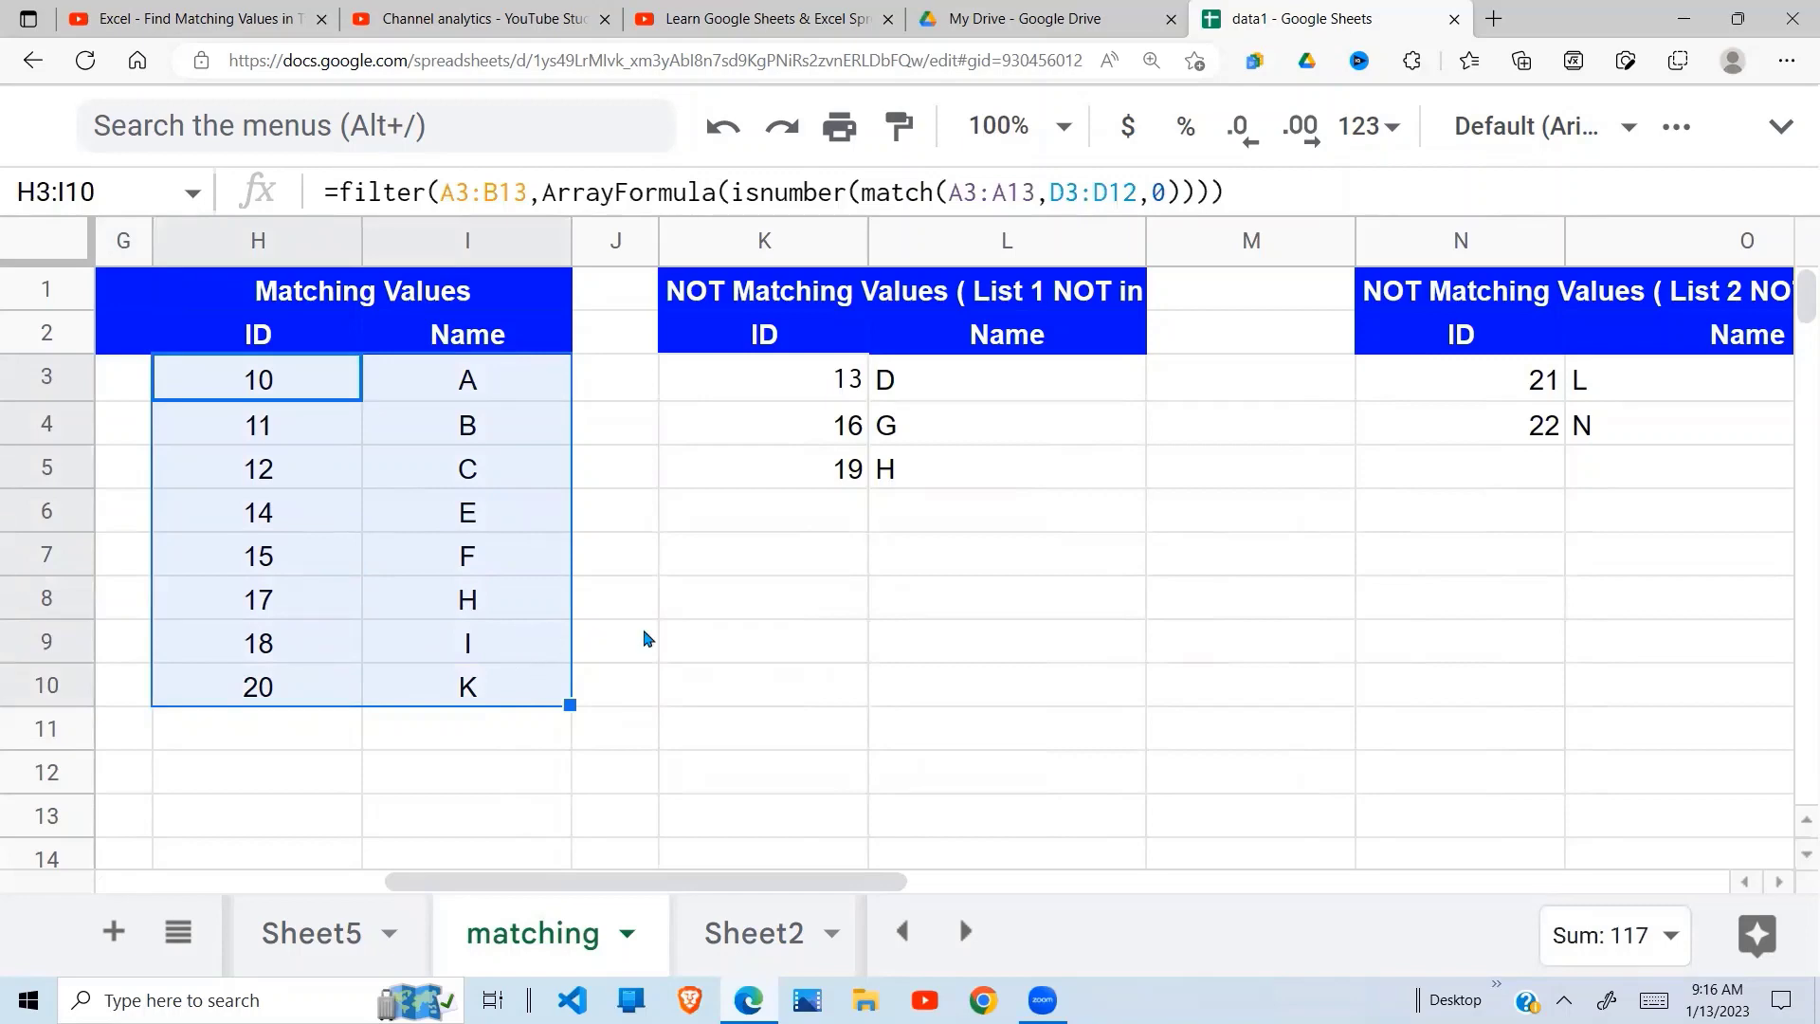
pyautogui.moveTo(1350, 235); pyautogui.dragTo(1249, 237)
pyautogui.click(607, 396)
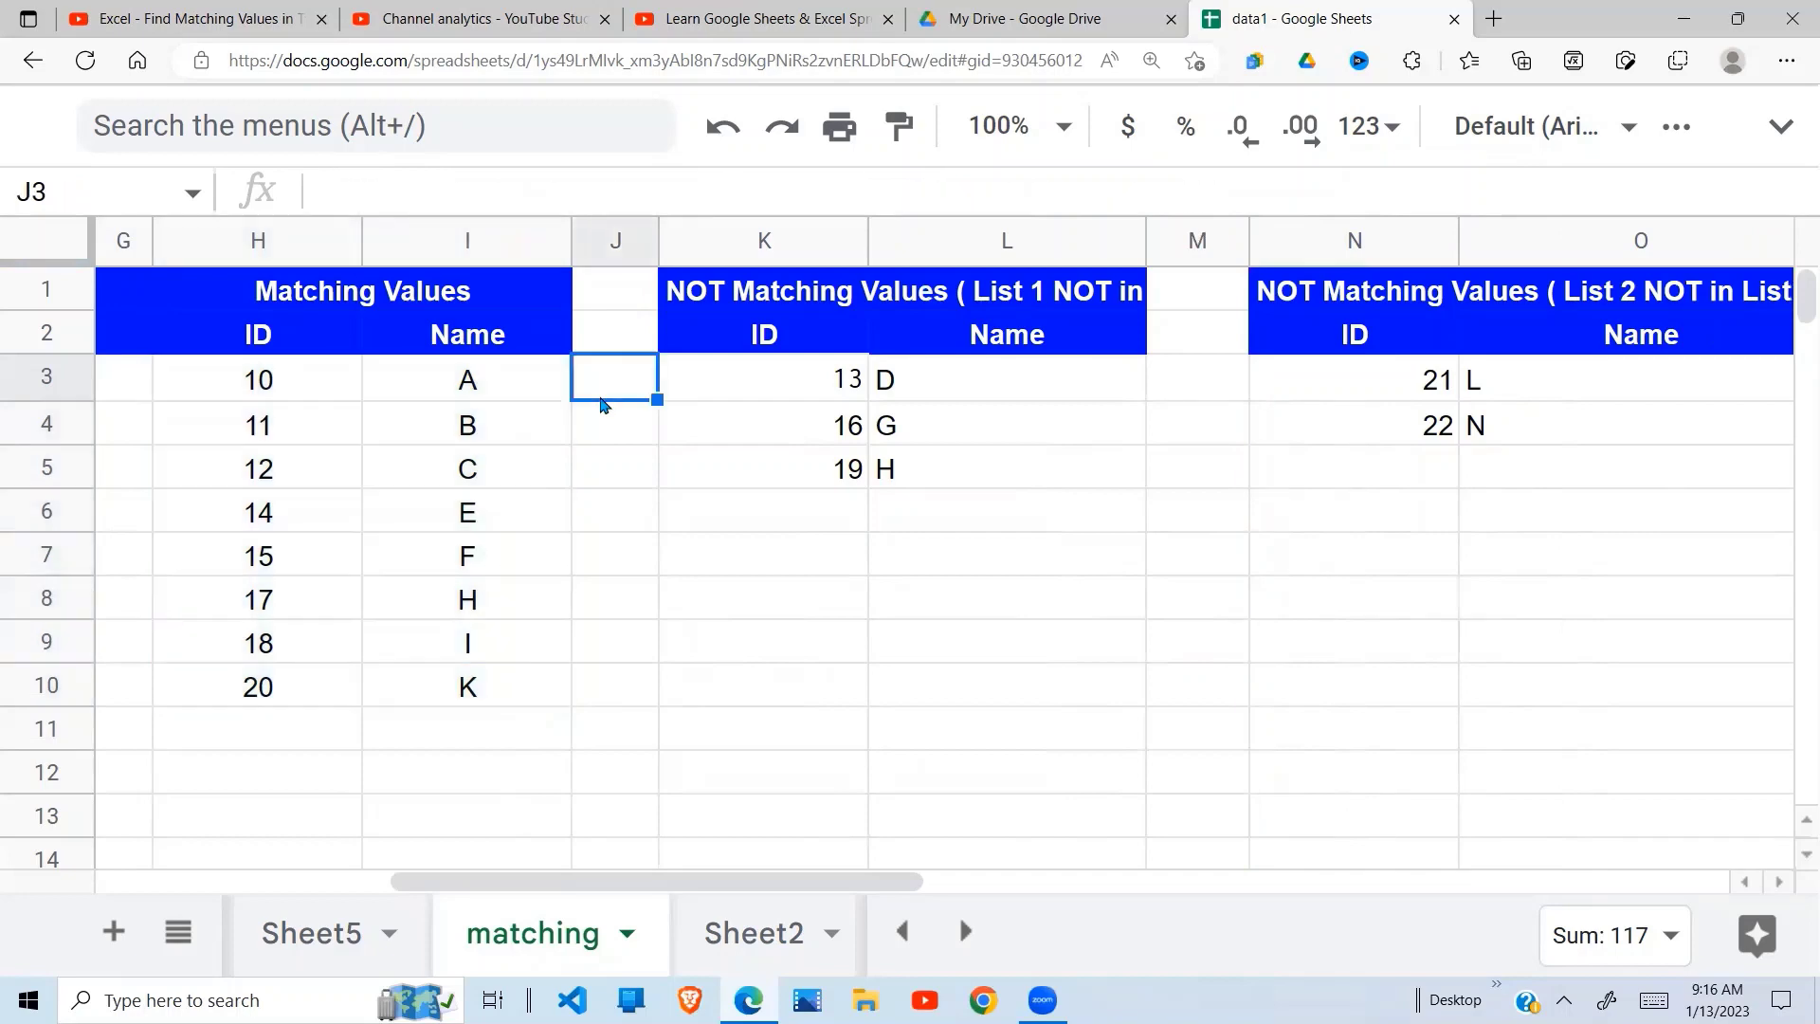
pyautogui.click(402, 479)
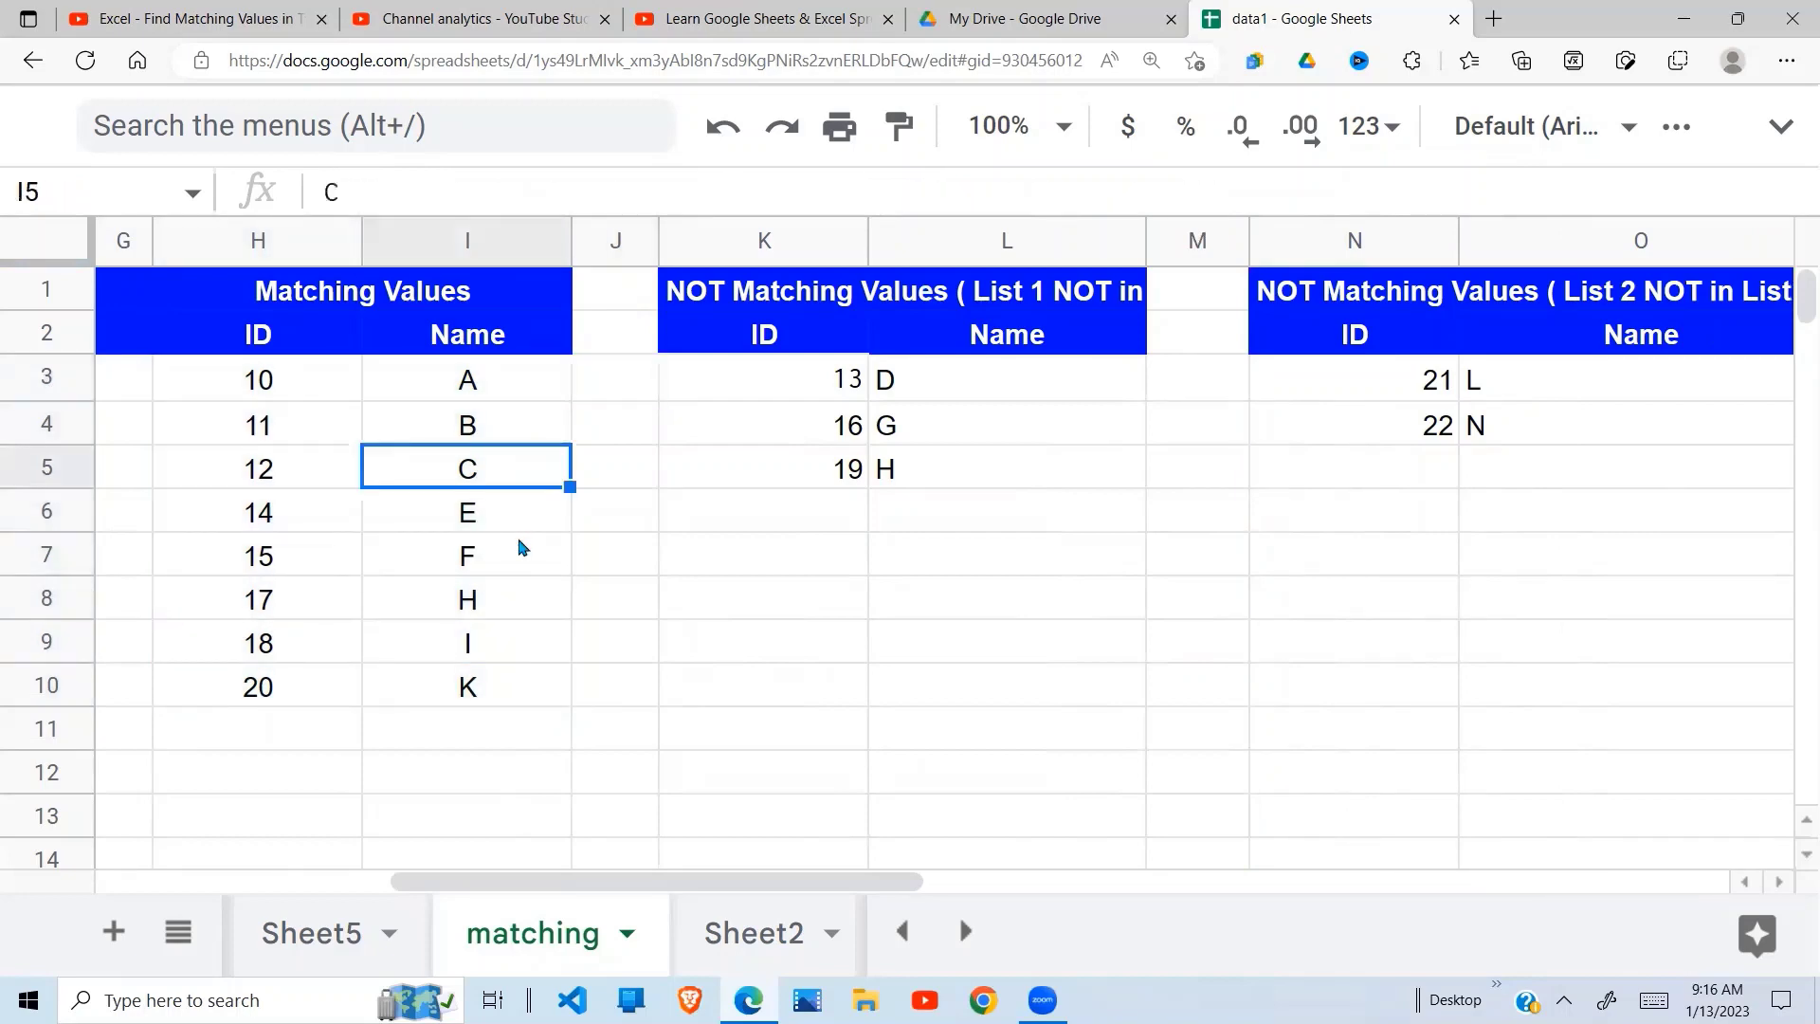